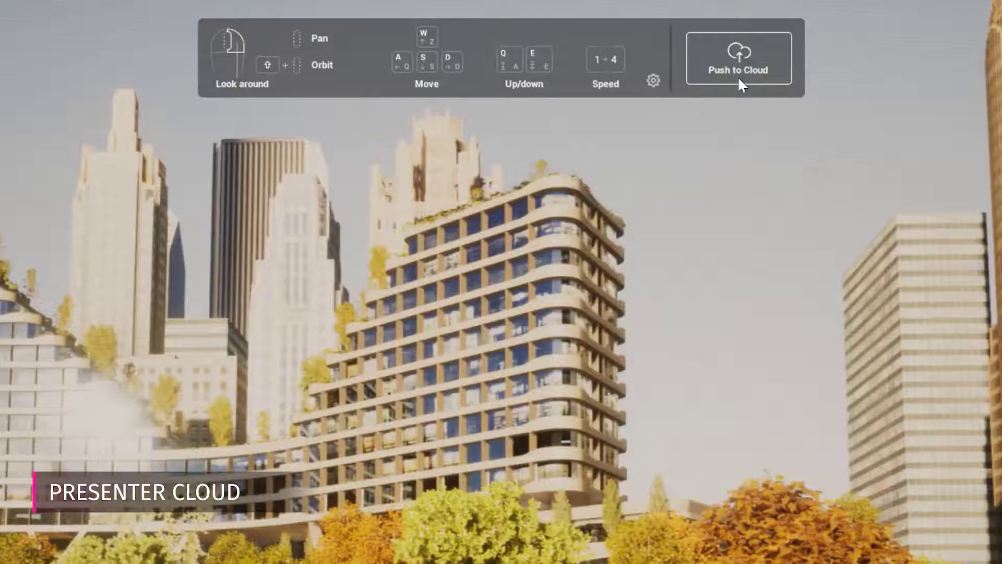
# - Open the Chicago Hotel Variant 2 presentation from the KARA architects drive in Presenter Cloud
pyautogui.click(609, 32)
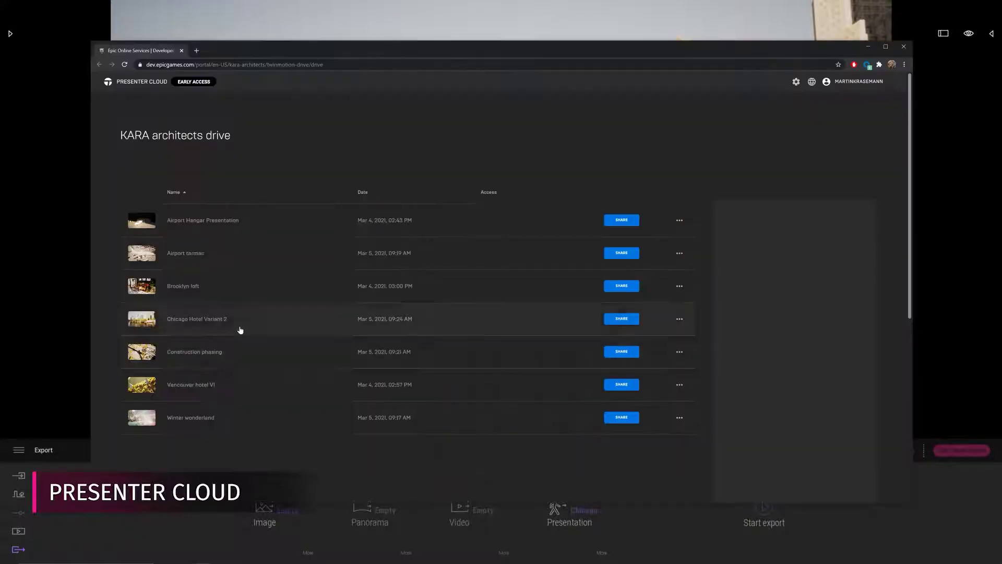
pyautogui.click(241, 321)
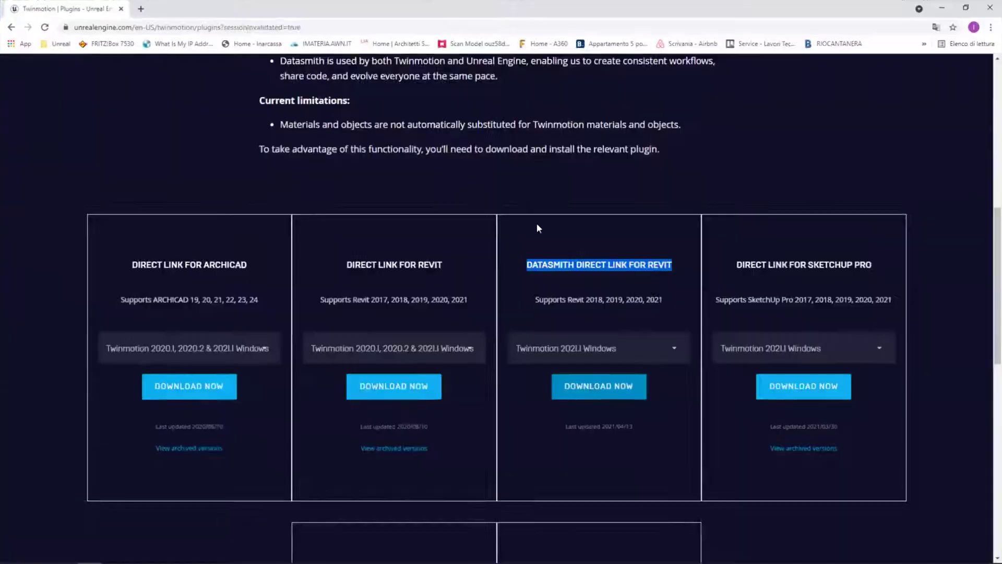
# - Highlight the Twinmotion Direct Link plugins title and the Datasmith Direct Link for Revit plugin name, and switch to Revit
pyautogui.scroll(10, 543, 230)
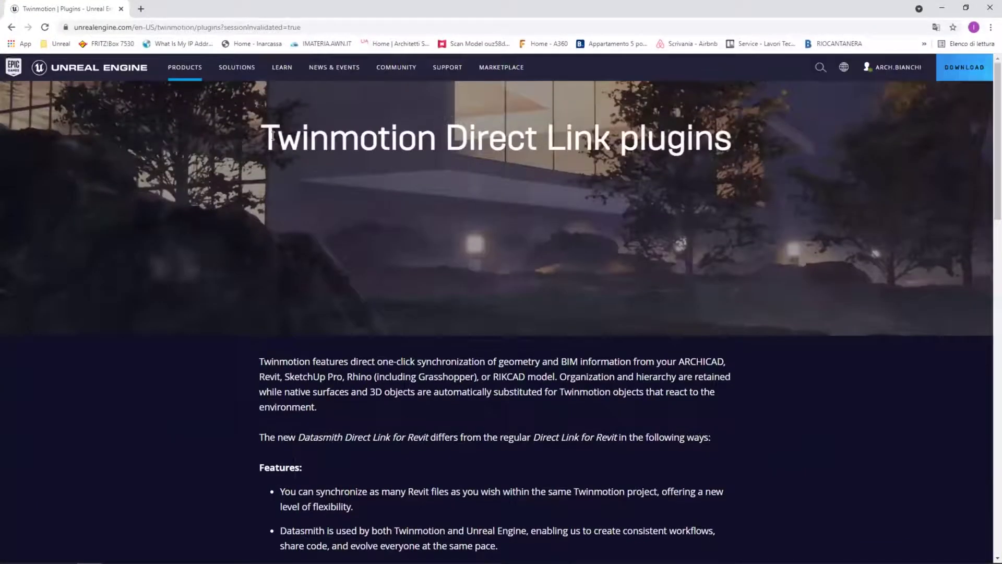
pyautogui.moveTo(261, 130); pyautogui.dragTo(777, 148)
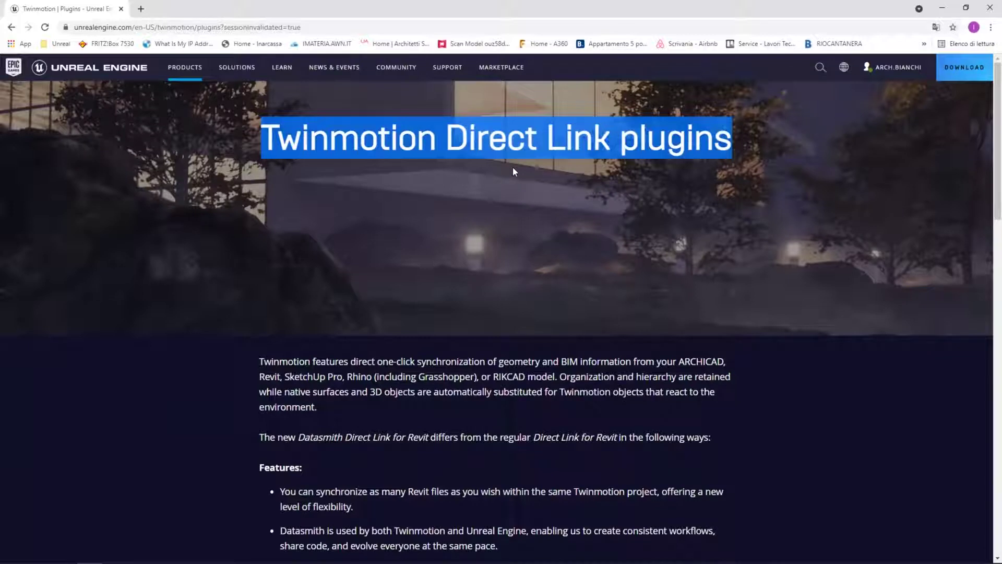
pyautogui.scroll(-10, 512, 172)
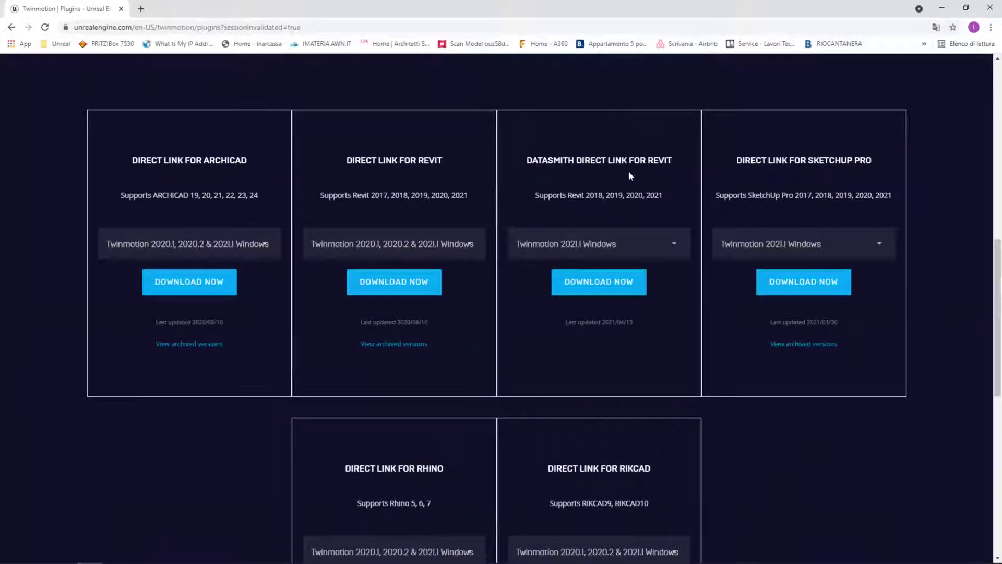
pyautogui.moveTo(527, 161); pyautogui.dragTo(683, 162)
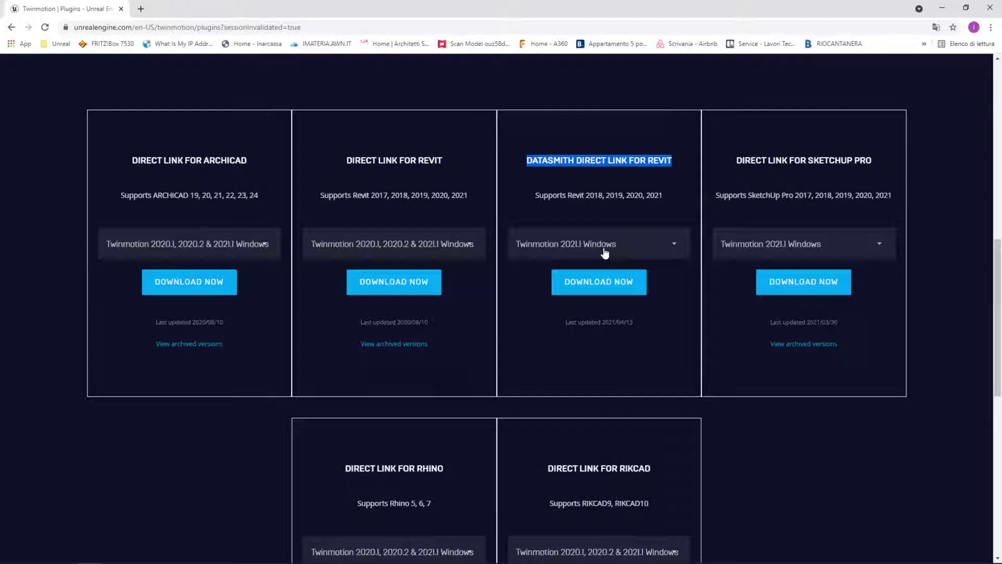
pyautogui.press('ctrl')
pyautogui.press('ctrl')
pyautogui.press('ctrl')
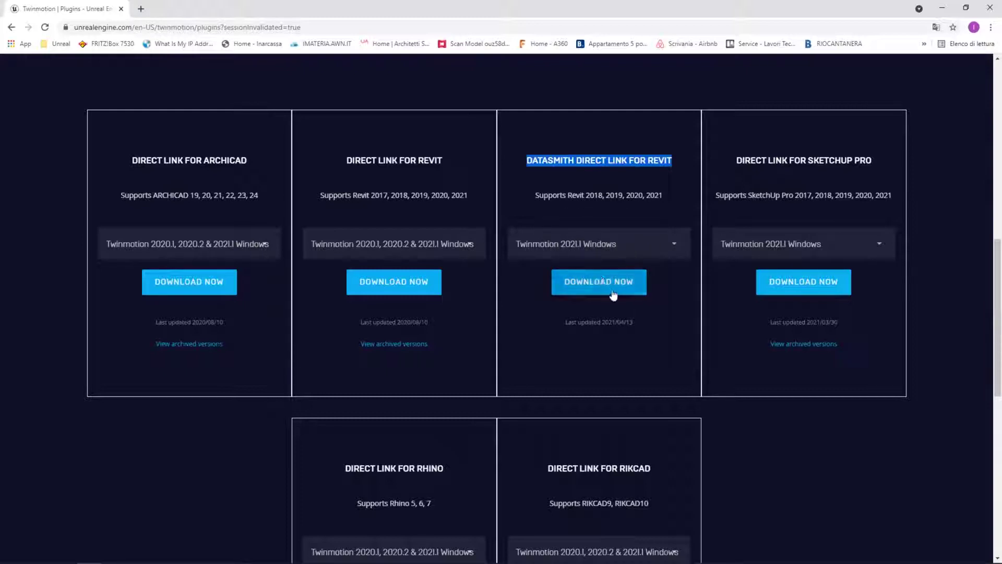
pyautogui.click(942, 7)
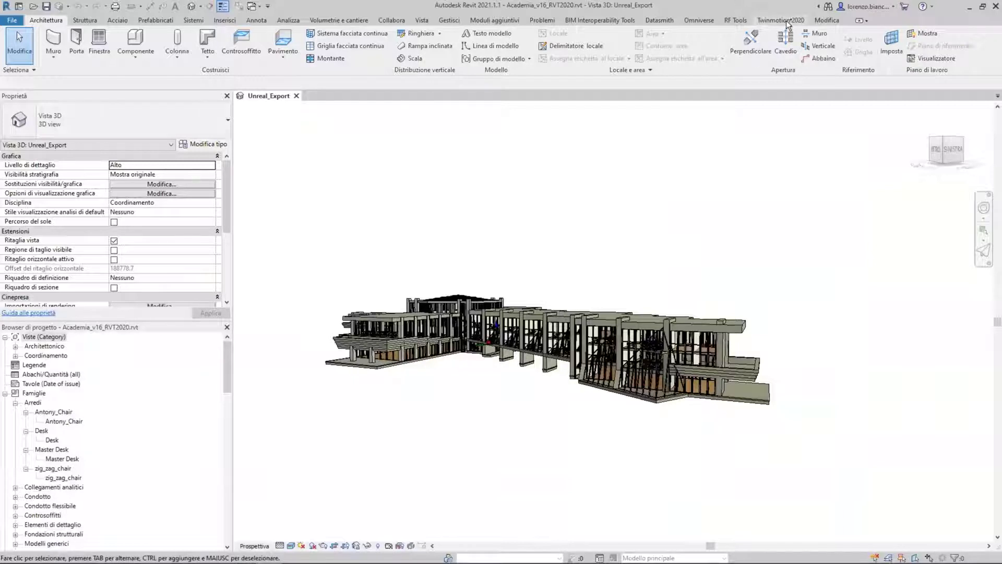
pyautogui.press('ctrl')
pyautogui.click(867, 21)
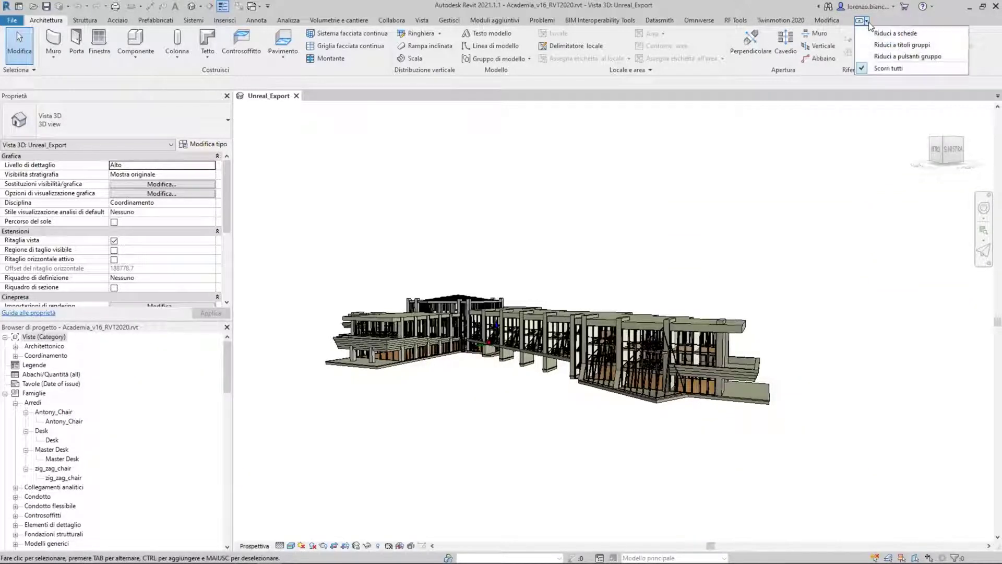
pyautogui.click(869, 22)
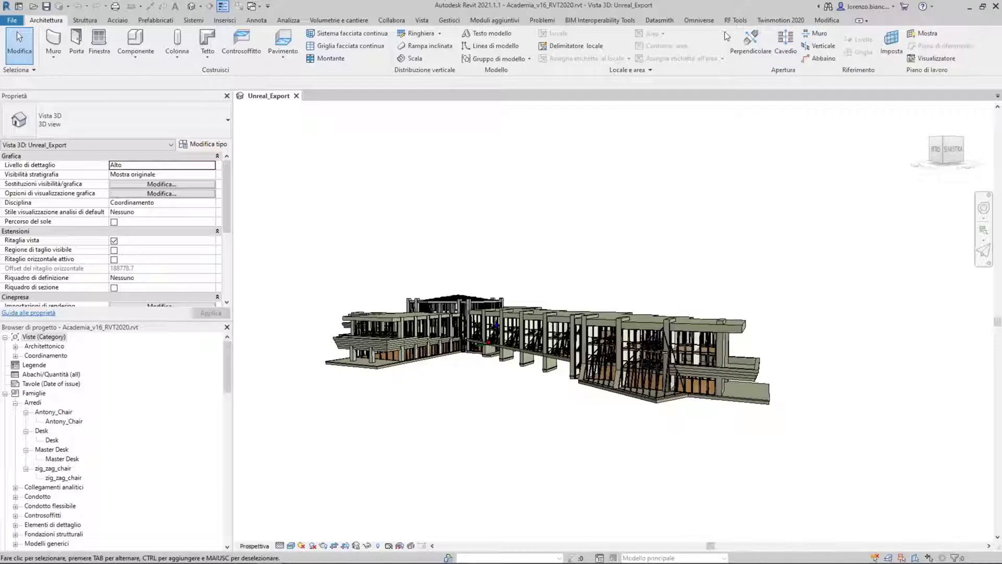
pyautogui.click(859, 23)
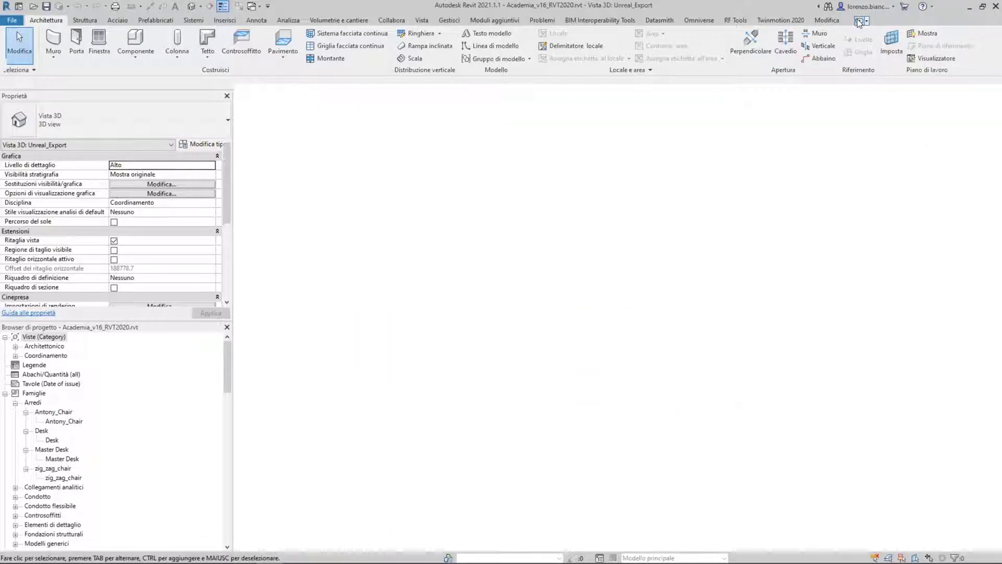
pyautogui.click(859, 22)
pyautogui.click(860, 22)
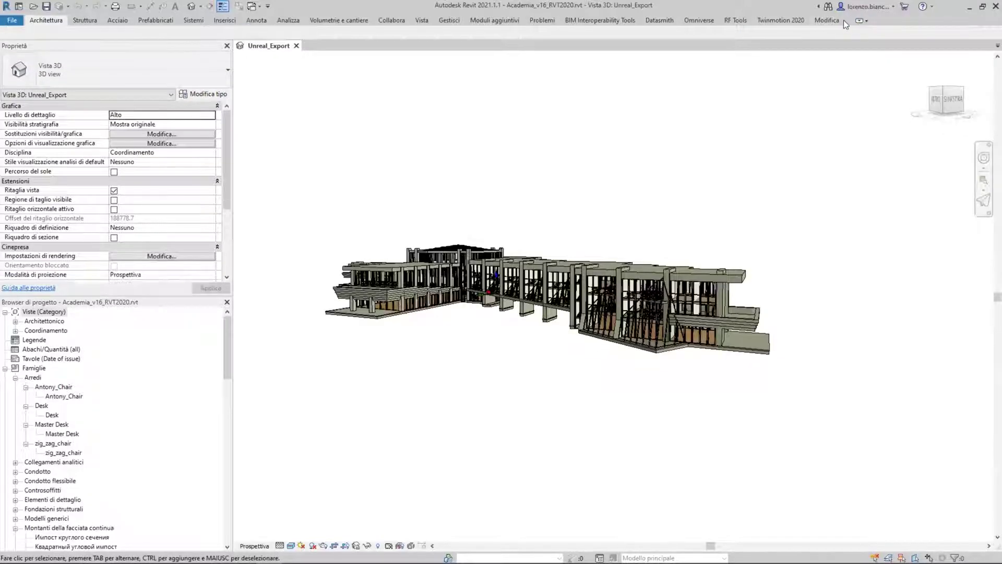
pyautogui.click(858, 22)
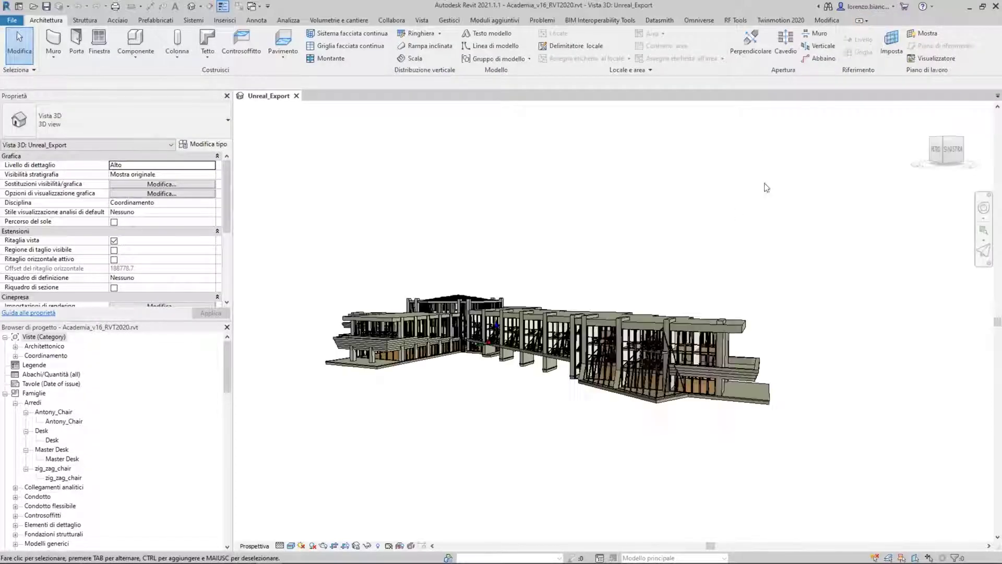
# - Examine the appearance settings of the Concrete, High Strength material in the structure of the Wall Large type
pyautogui.click(775, 21)
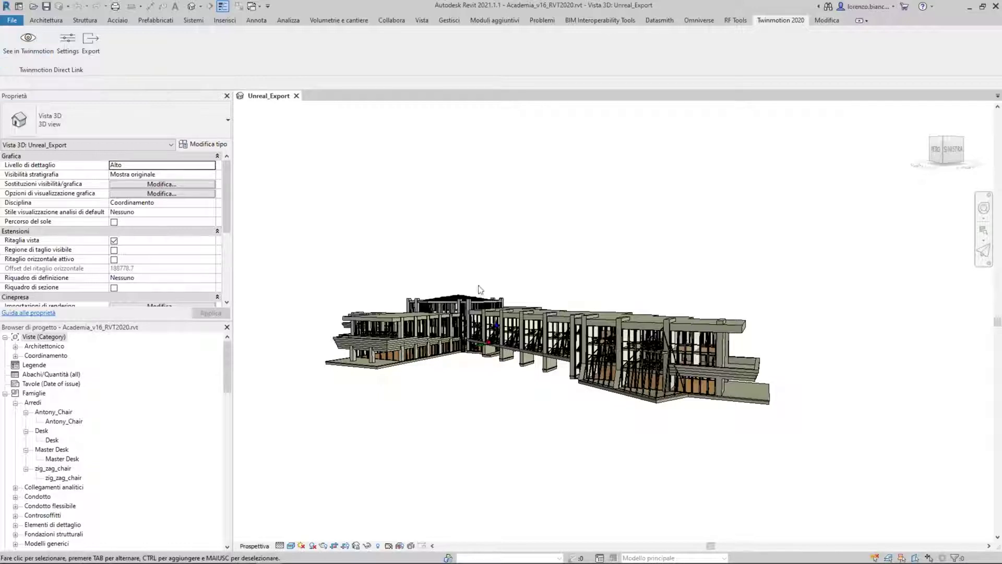
pyautogui.scroll(5, 477, 287)
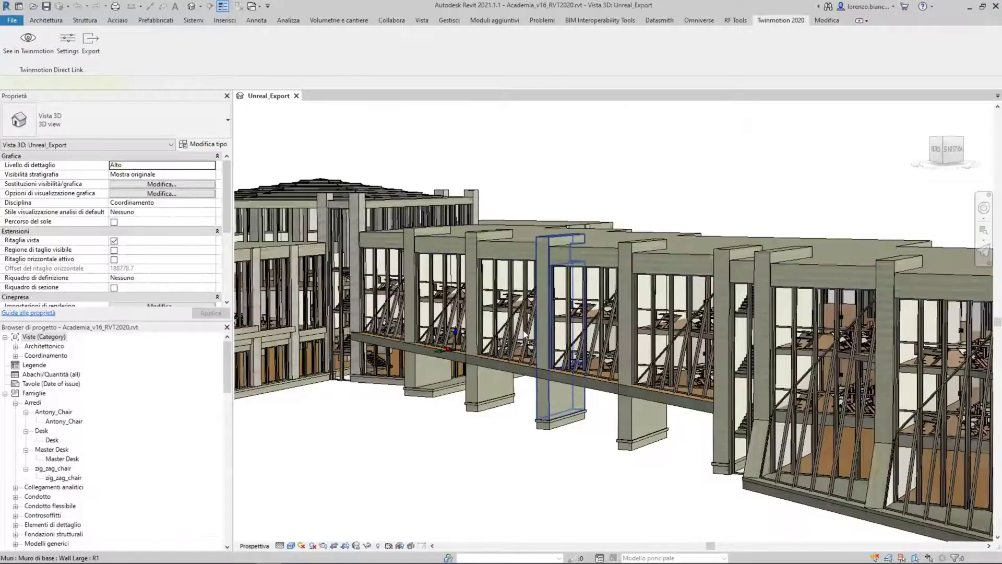
pyautogui.click(524, 331)
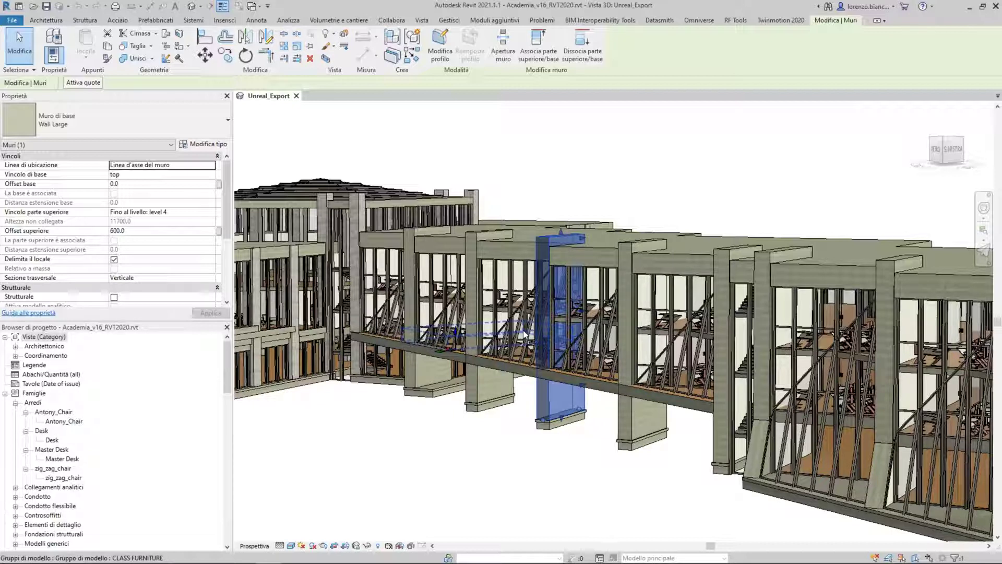
pyautogui.click(208, 144)
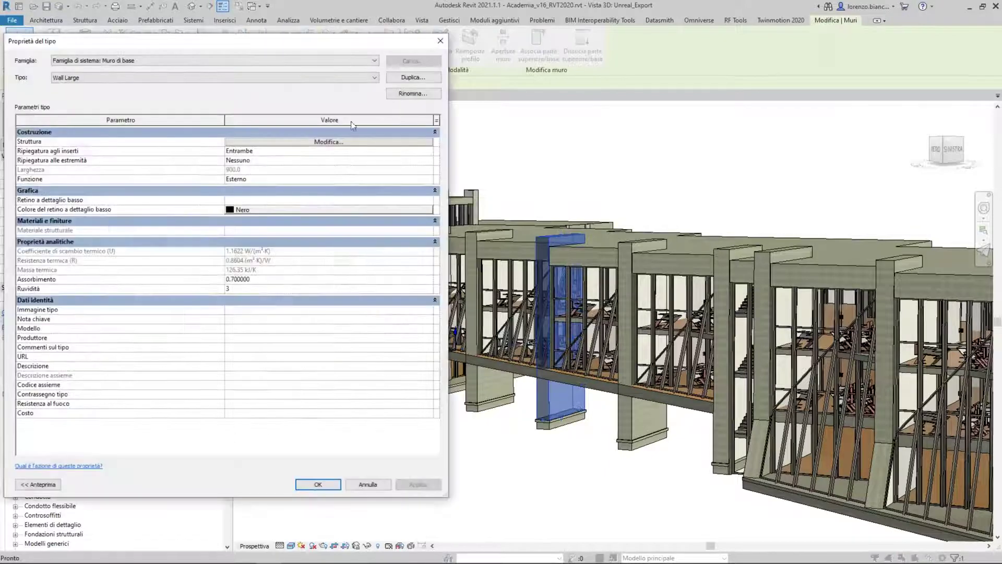
pyautogui.click(348, 141)
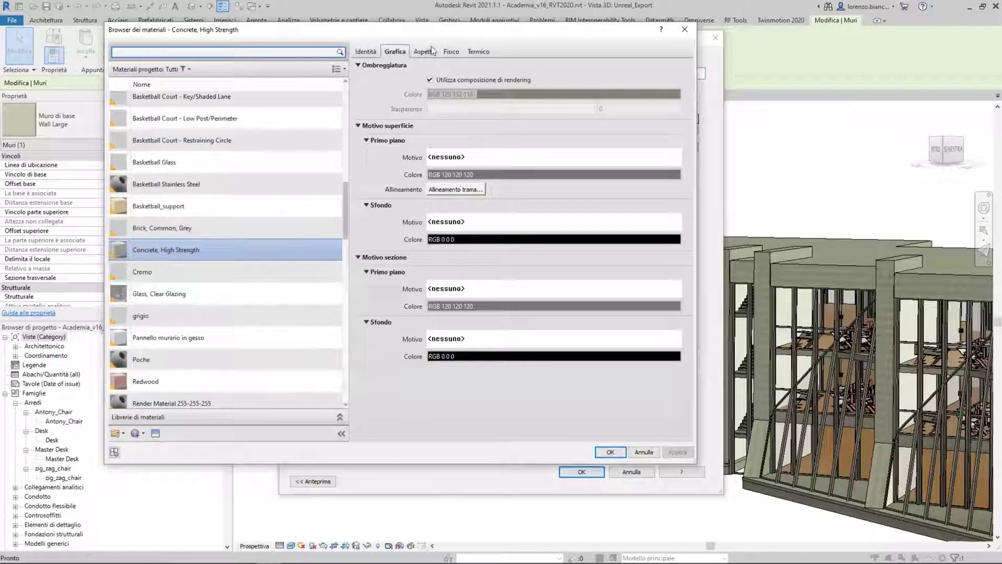
pyautogui.click(427, 51)
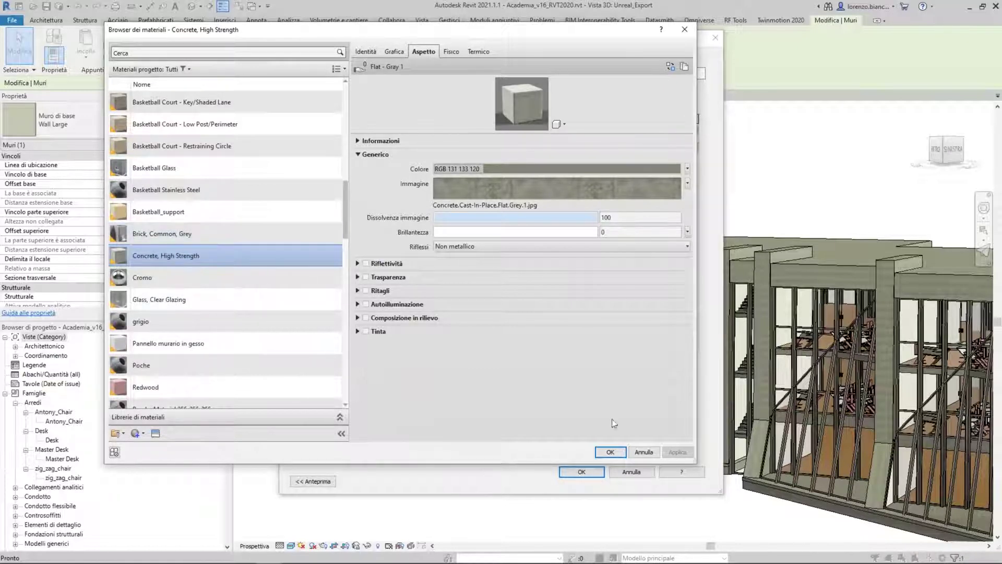
pyautogui.click(608, 453)
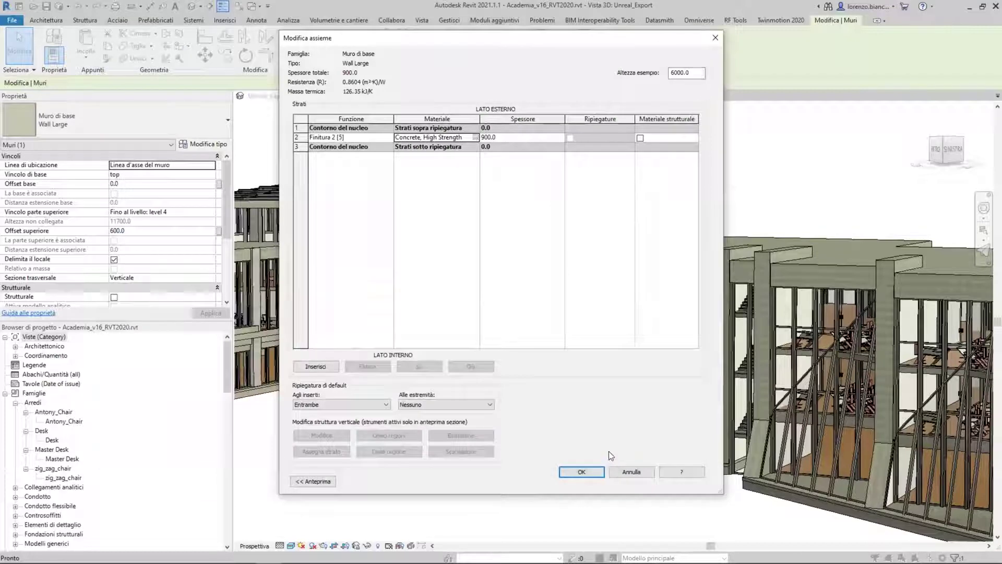
pyautogui.click(582, 470)
pyautogui.click(636, 477)
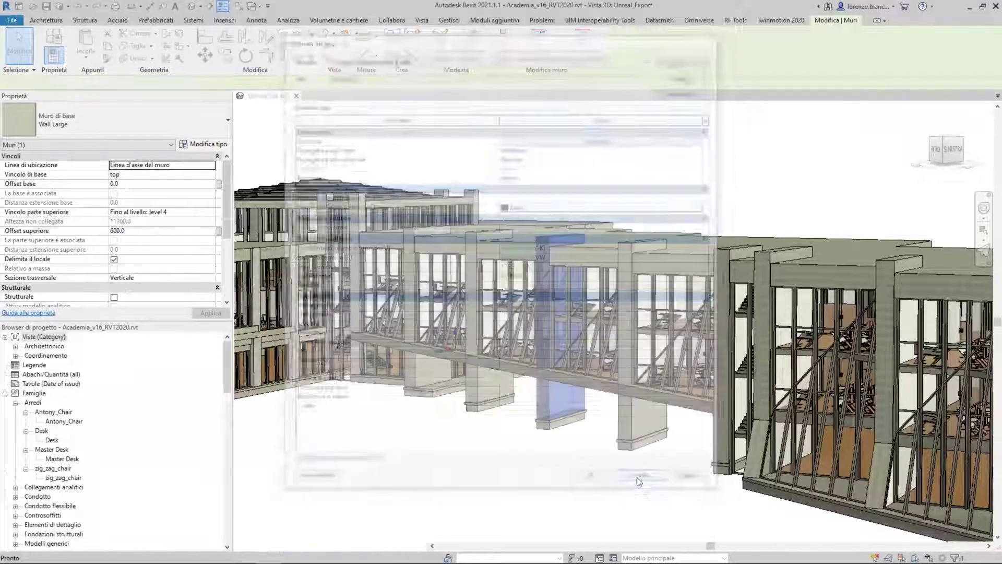
# - Review the Twinmotion Direct Link synchronization settings, including the merge options and the Twinmotion versions to synchronize with
pyautogui.click(773, 21)
pyautogui.click(67, 42)
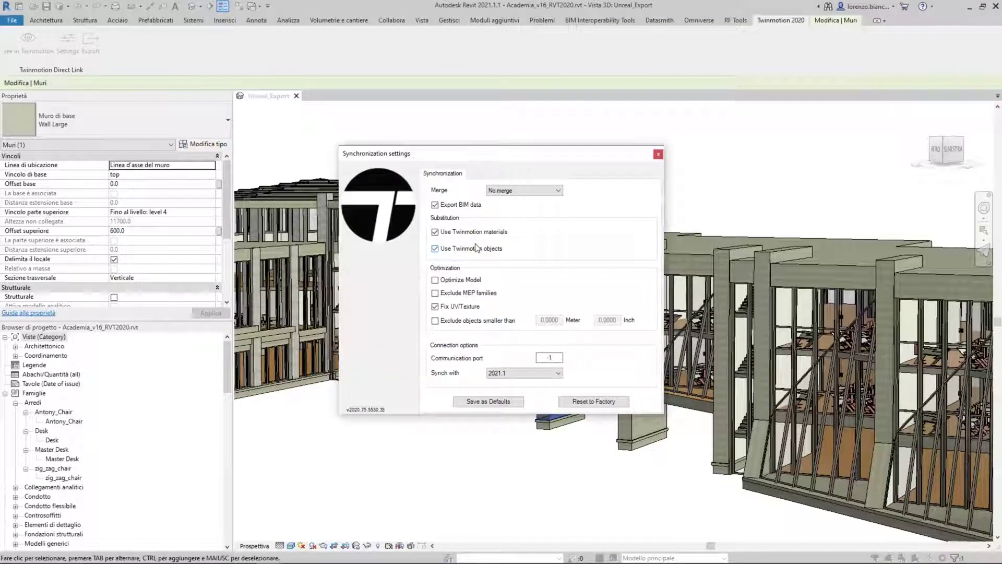
pyautogui.click(529, 191)
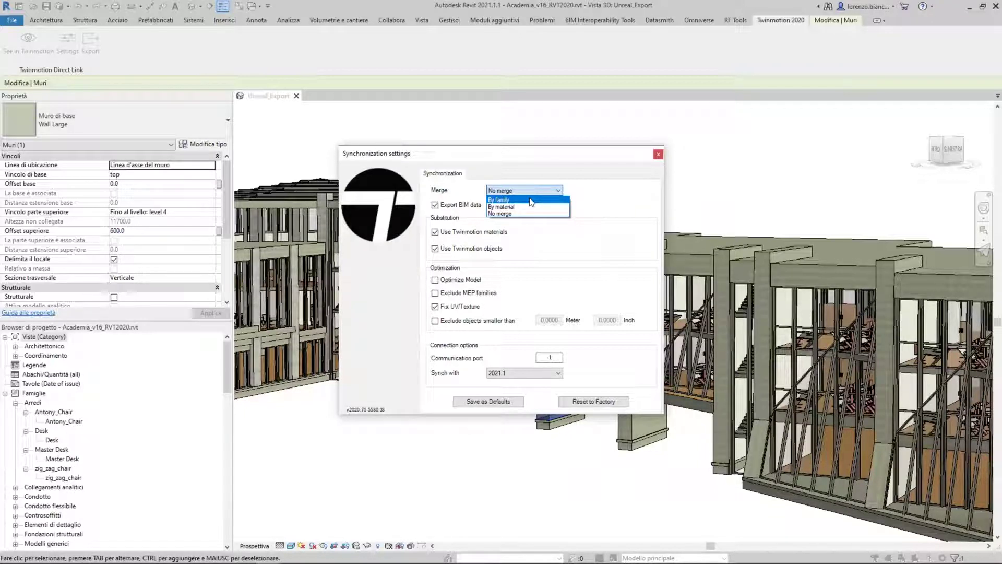
pyautogui.click(504, 214)
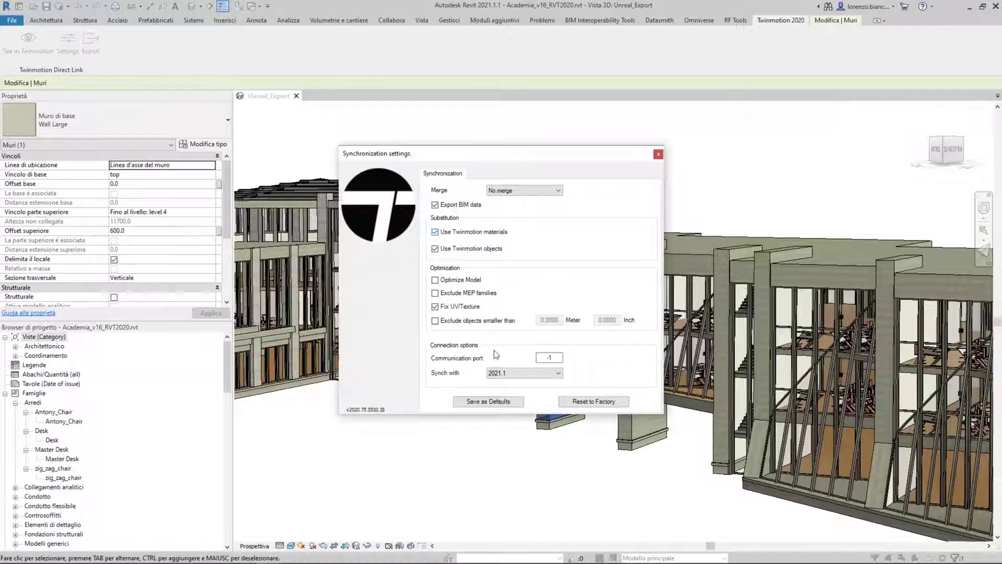
pyautogui.click(500, 373)
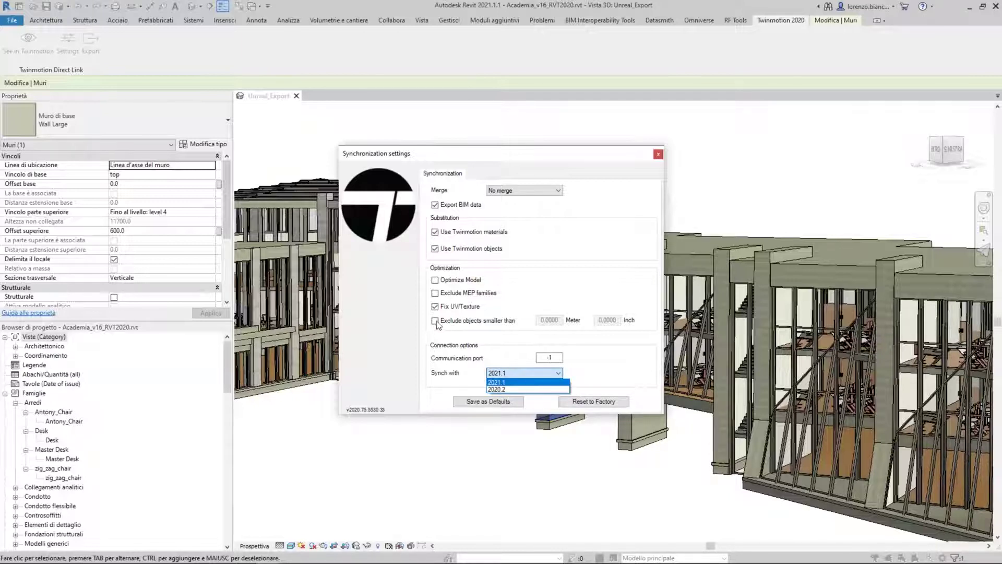
pyautogui.click(558, 342)
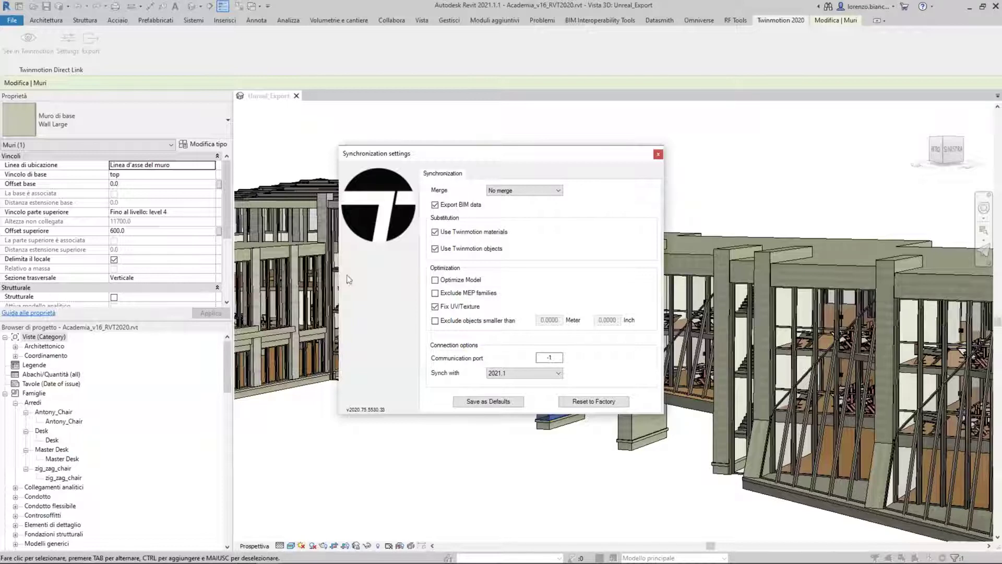
pyautogui.click(658, 155)
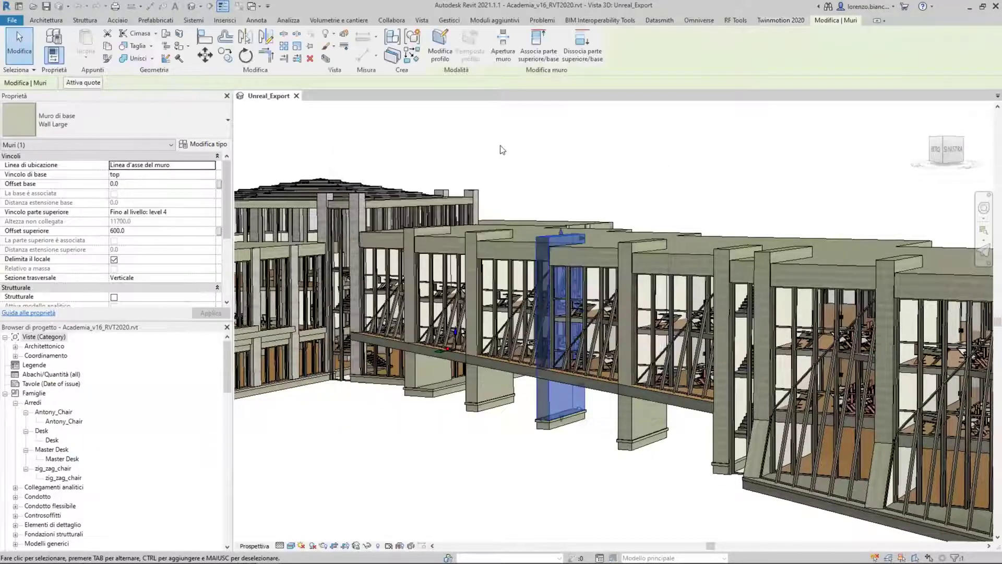
# - Review the Twinmotion Export options and the FBX save dialog without exporting the model
pyautogui.click(761, 20)
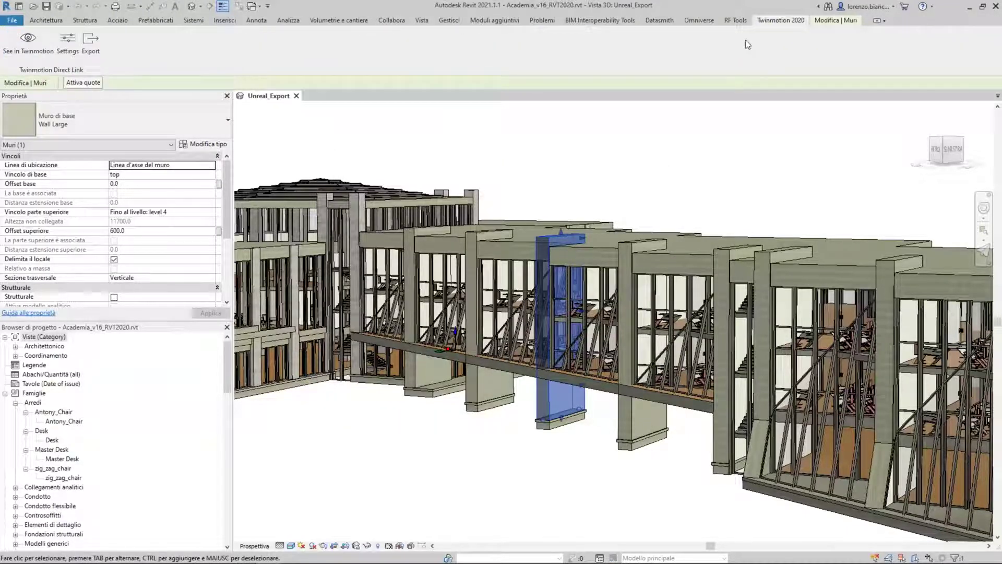
pyautogui.click(528, 171)
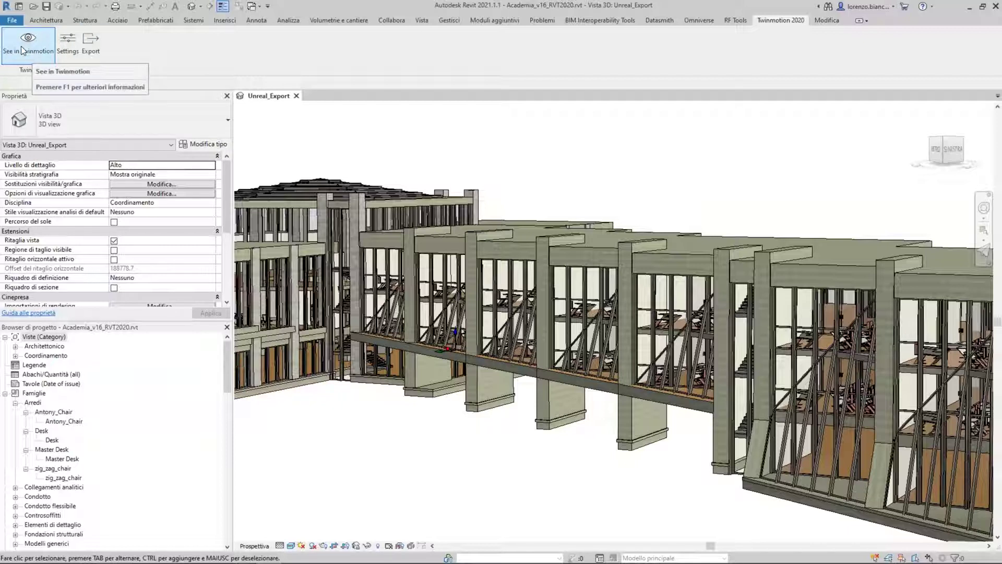
pyautogui.click(93, 46)
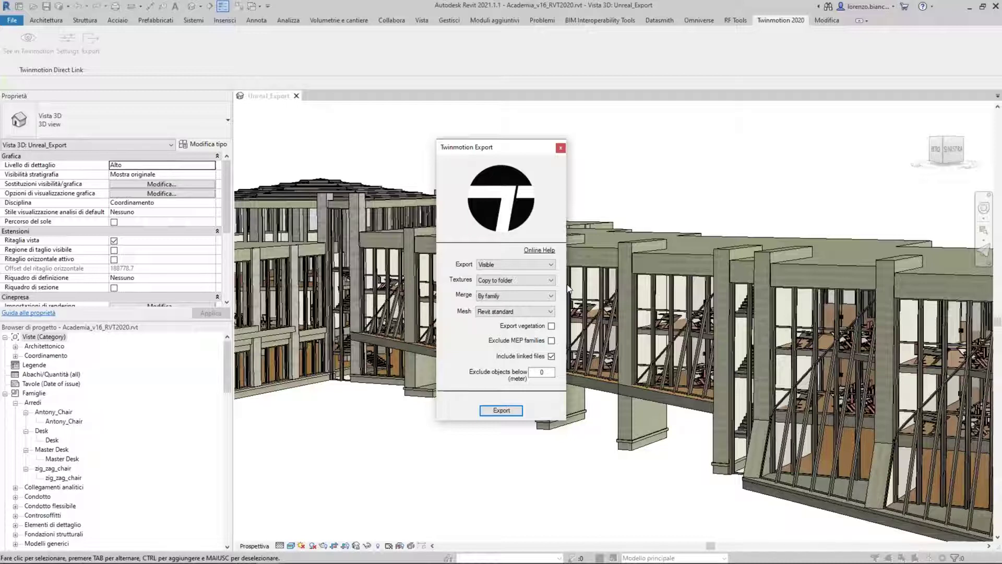
pyautogui.click(501, 410)
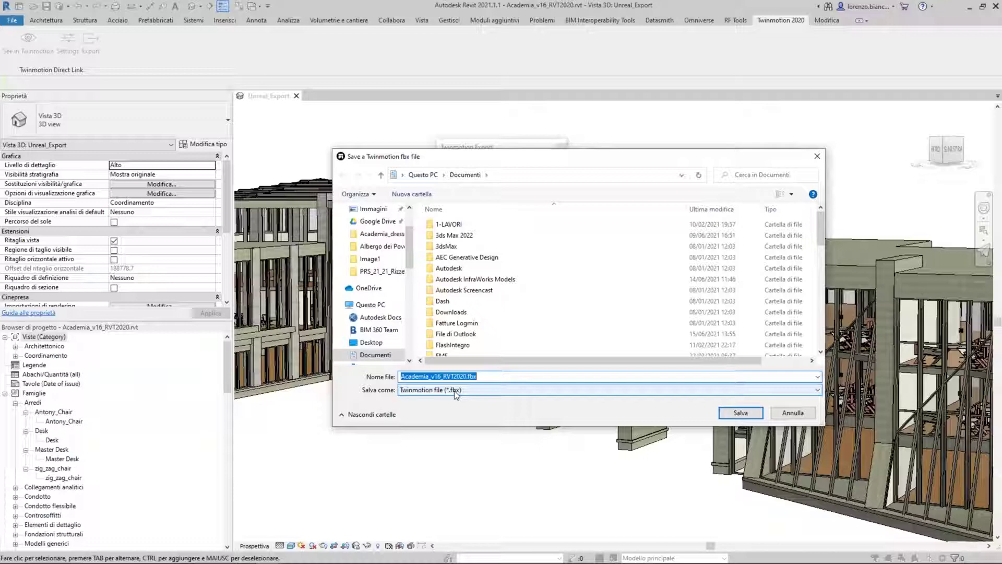
pyautogui.click(817, 156)
pyautogui.click(561, 148)
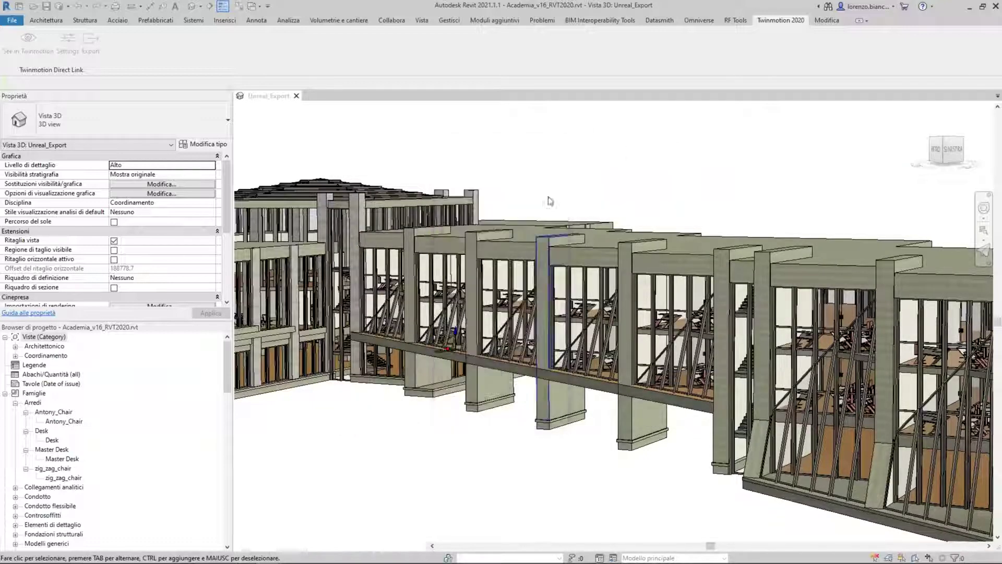
pyautogui.scroll(-6, 648, 291)
pyautogui.moveTo(648, 291); pyautogui.dragTo(620, 325, button='middle')
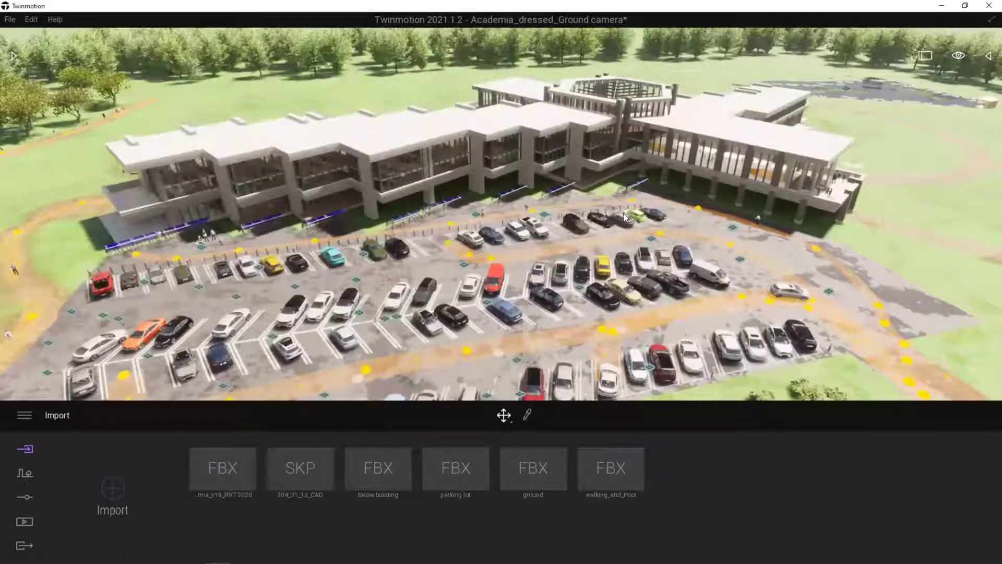
pyautogui.moveTo(623, 213); pyautogui.dragTo(670, 90, button='middle')
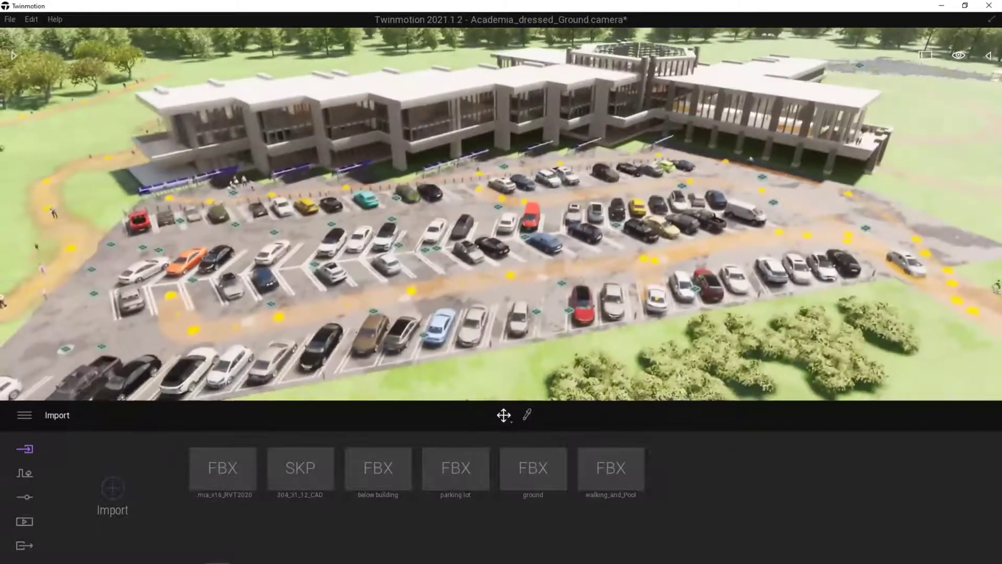
pyautogui.moveTo(491, 365); pyautogui.dragTo(520, 299, button='right')
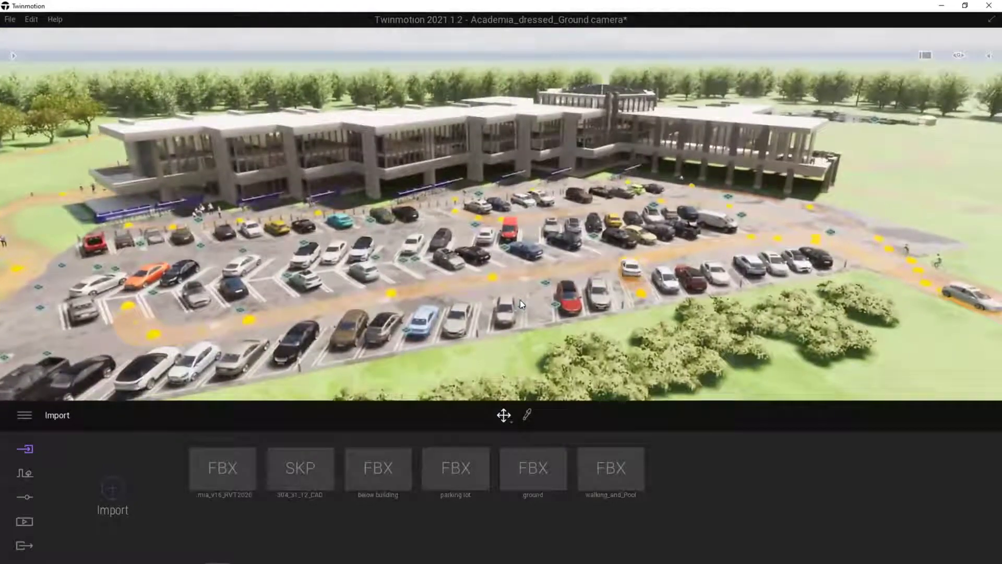
# - Select a facade wall of the building and examine the category folders of Academia_v16_RVT2020.rvt in the scene hierarchy
pyautogui.scroll(6, 520, 299)
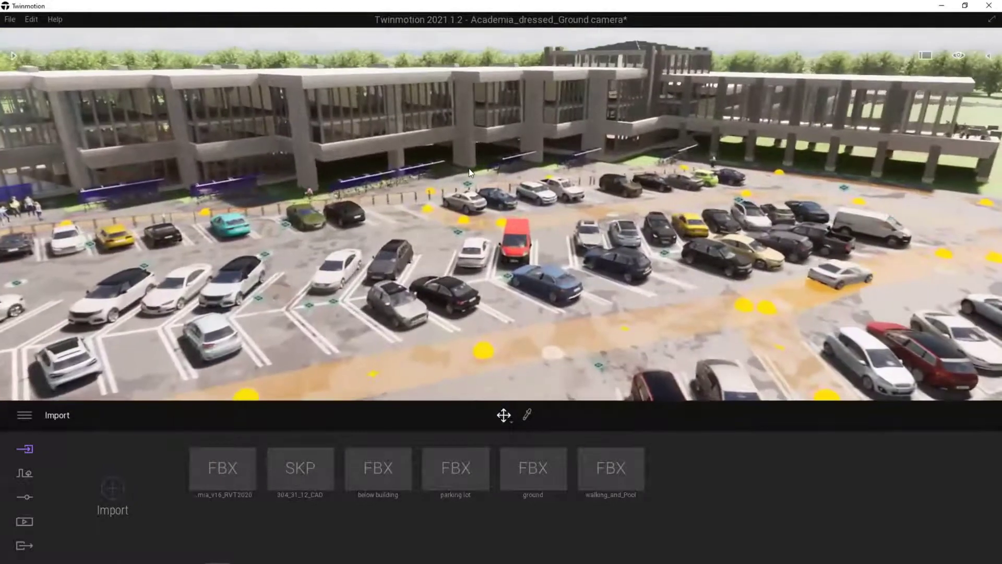
pyautogui.moveTo(469, 172); pyautogui.dragTo(527, 108, button='right')
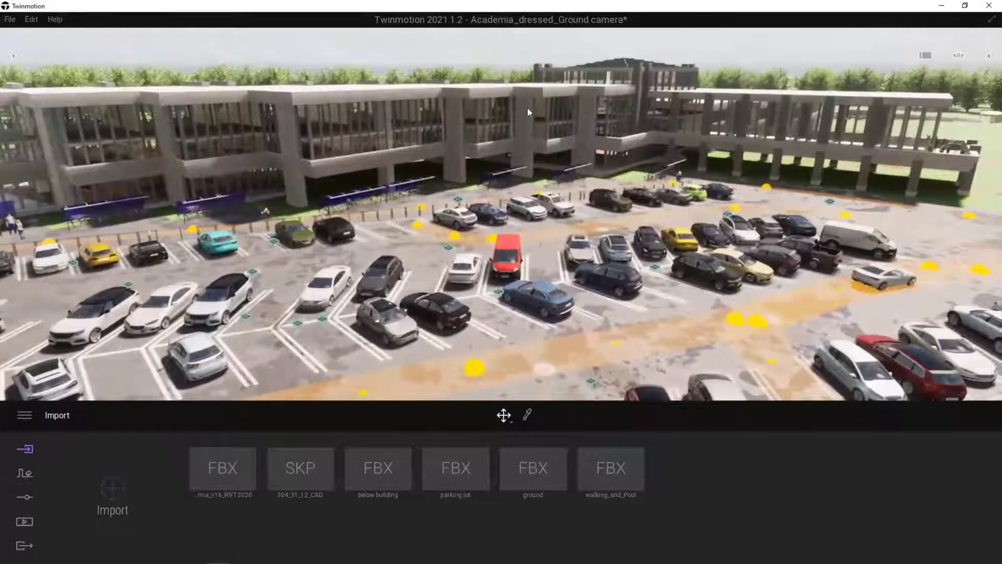
pyautogui.click(457, 129)
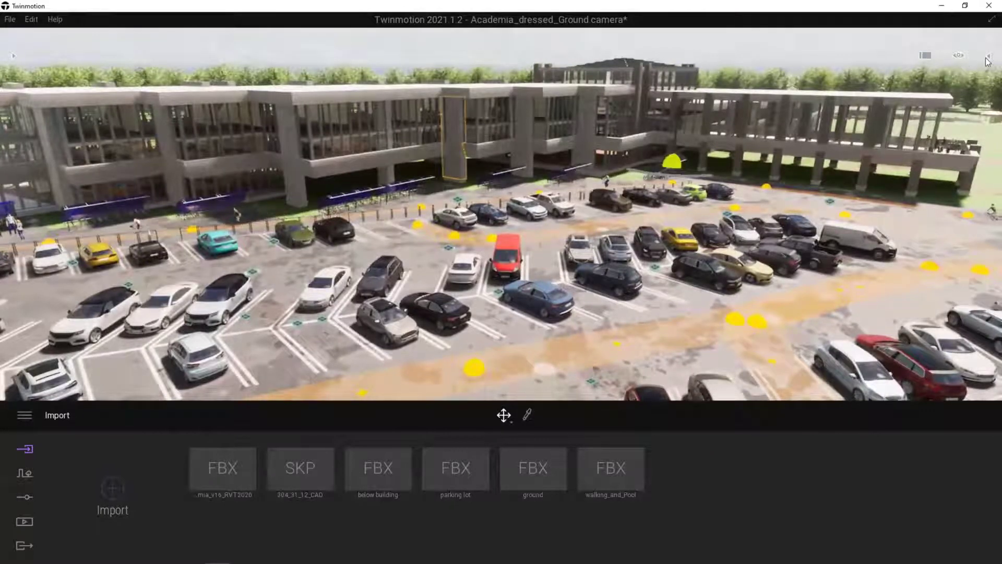
pyautogui.click(957, 56)
pyautogui.scroll(10, 888, 256)
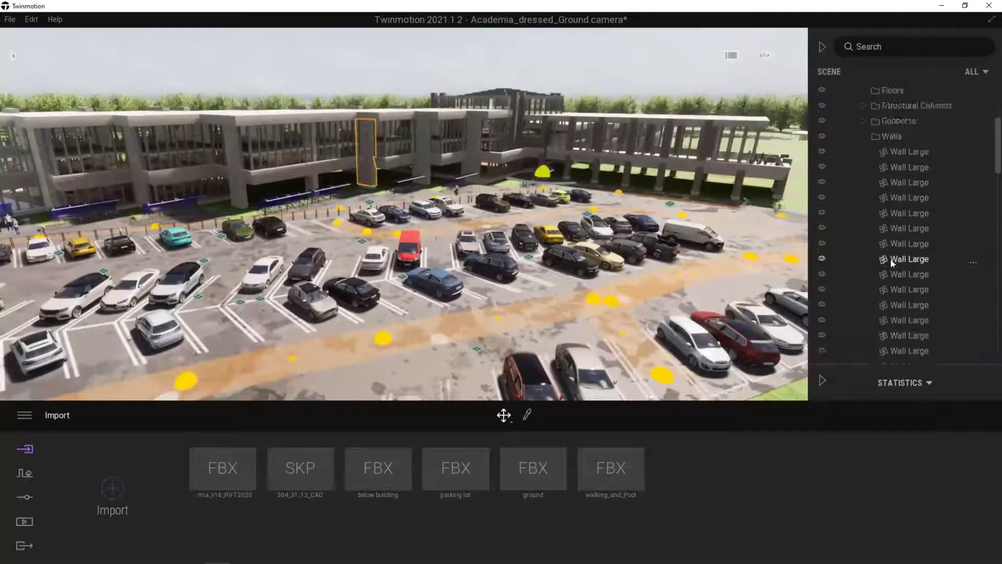
pyautogui.click(862, 267)
pyautogui.scroll(4, 882, 225)
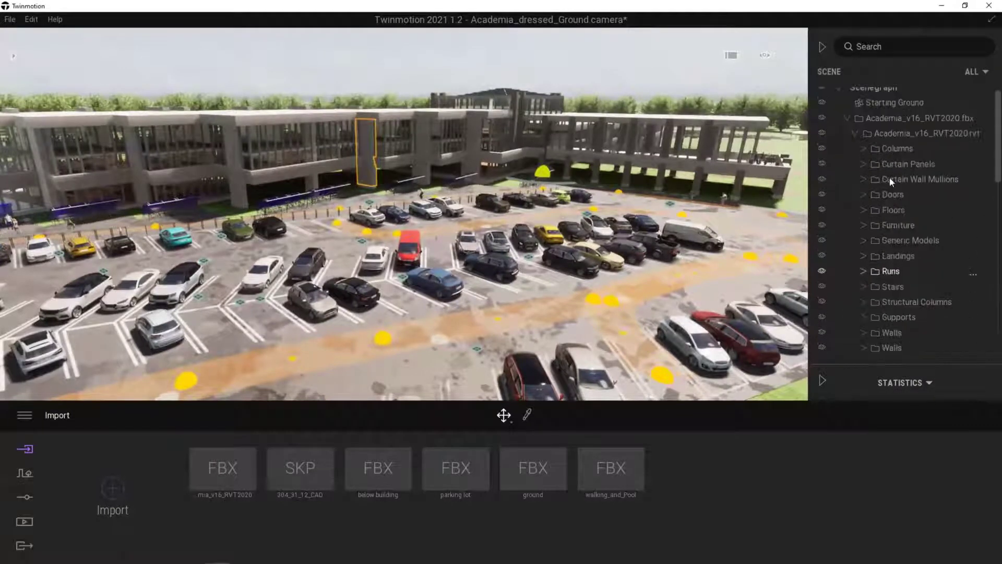
pyautogui.click(913, 135)
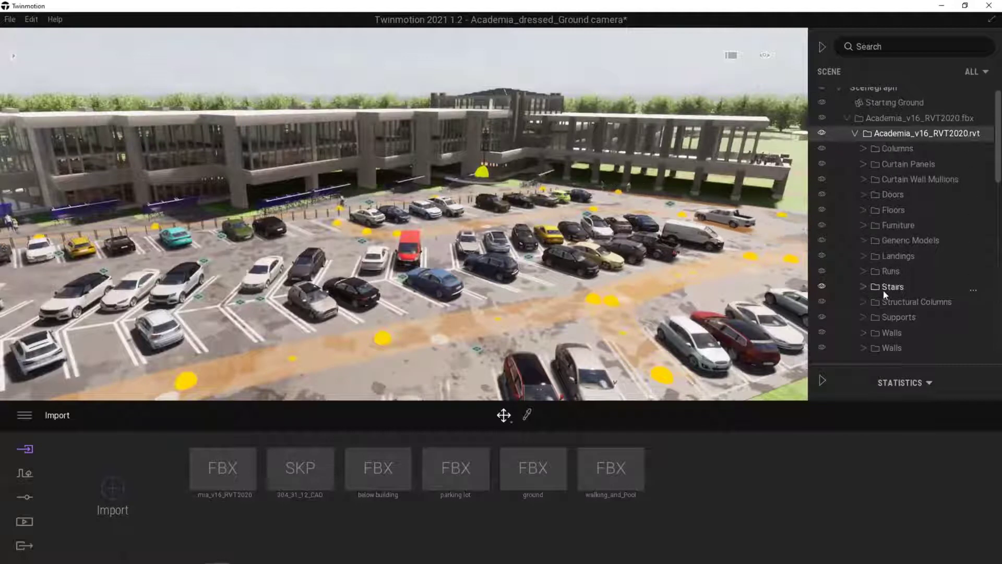
pyautogui.scroll(-3, 883, 289)
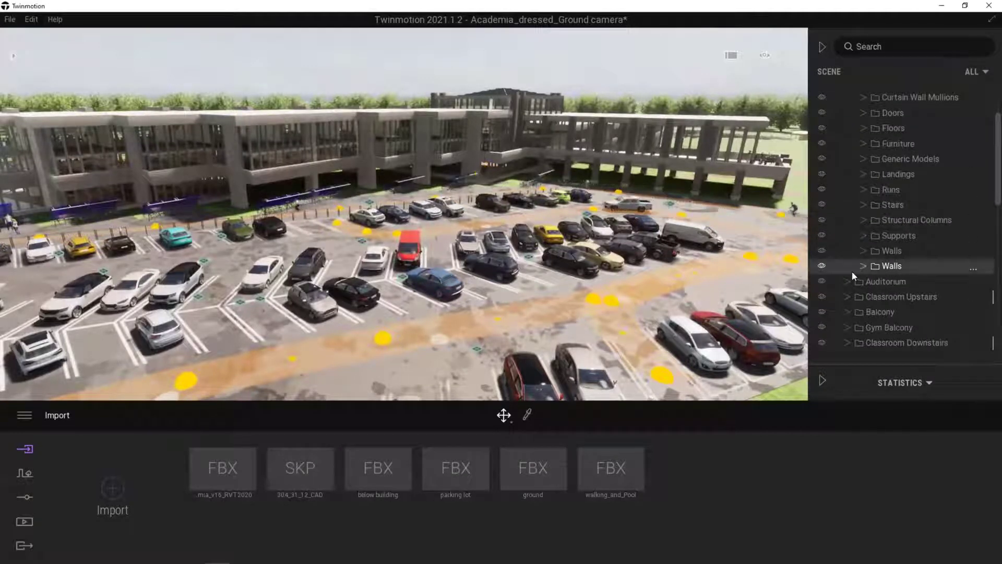
# - Hide the building's two Walls folders in the scene hierarchy and show both again
pyautogui.click(822, 265)
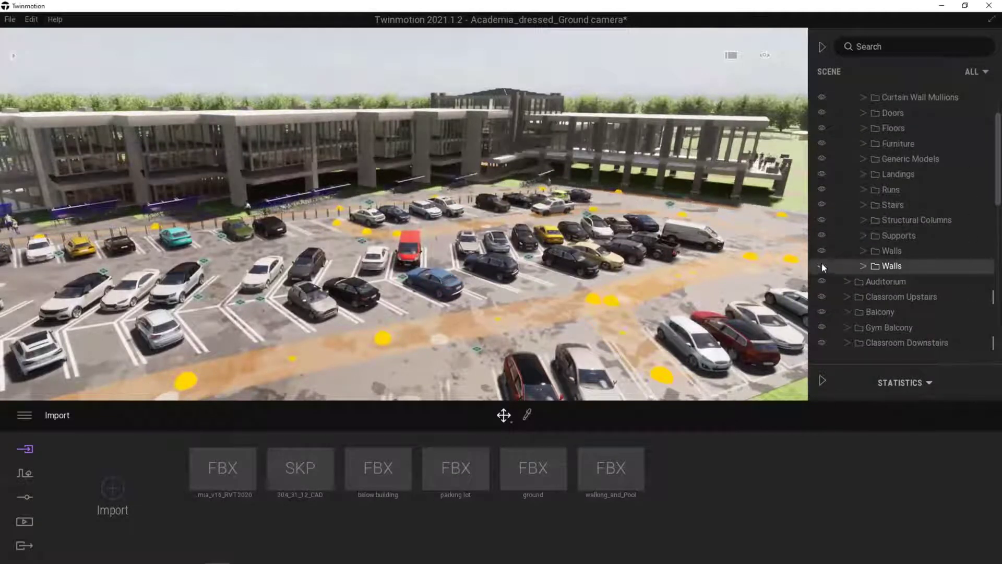
pyautogui.click(821, 266)
pyautogui.scroll(5, 475, 140)
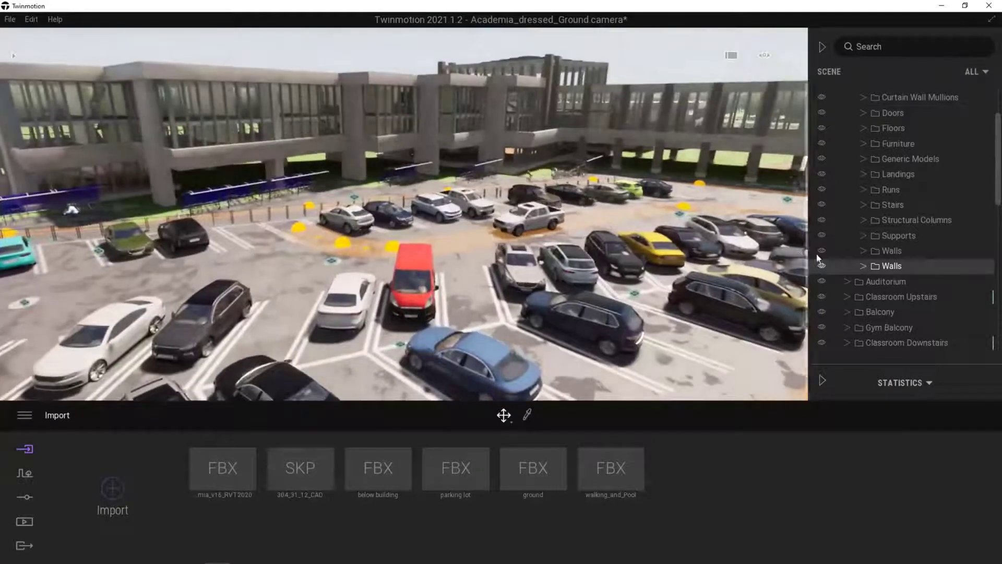
pyautogui.click(821, 251)
pyautogui.click(822, 266)
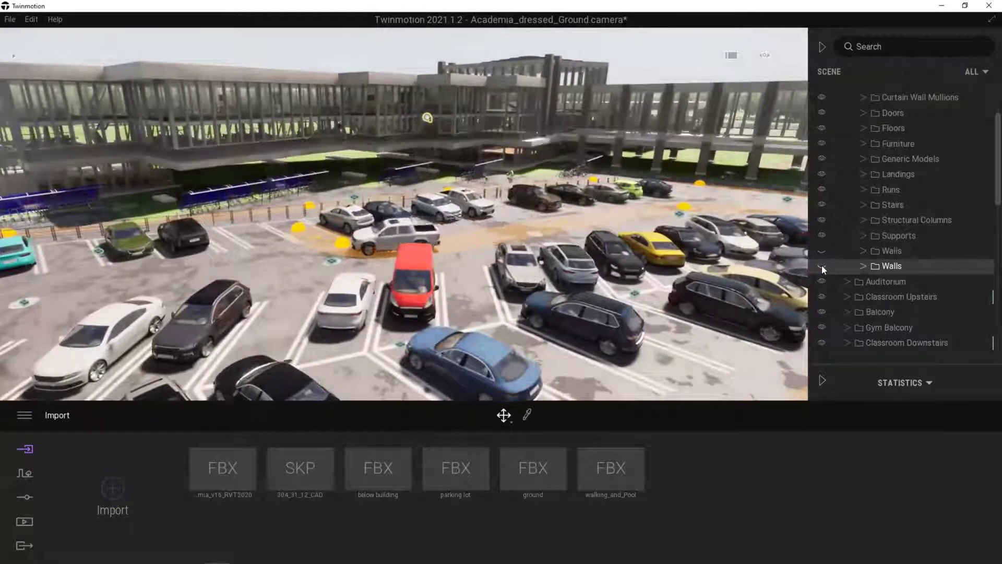
pyautogui.click(821, 251)
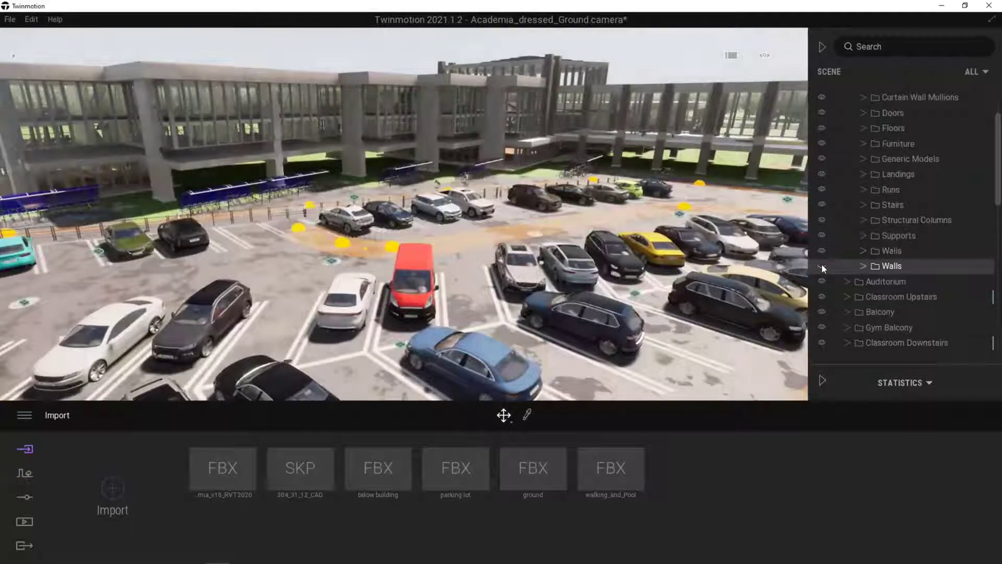
pyautogui.click(821, 265)
# - View the building facade and review the imported FBX and SKP files along with the Import command
pyautogui.moveTo(454, 109); pyautogui.dragTo(578, 207, button='middle')
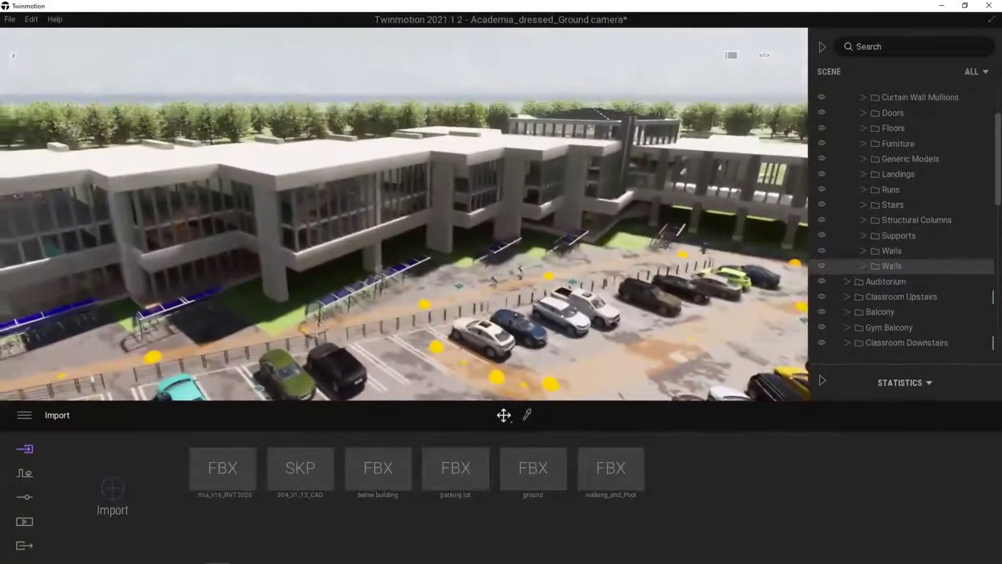
pyautogui.moveTo(469, 220); pyautogui.dragTo(439, 216, button='right')
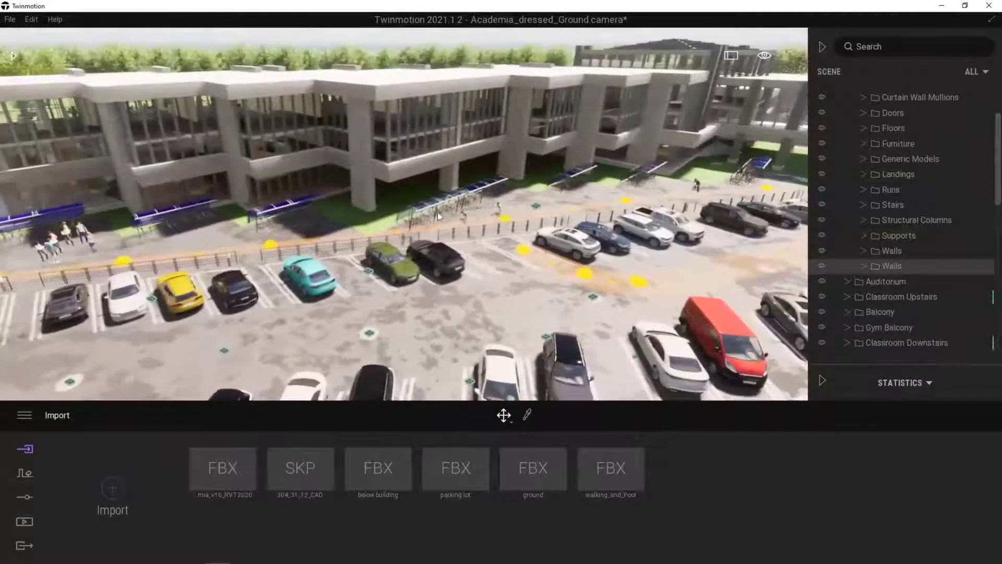
pyautogui.moveTo(438, 213); pyautogui.dragTo(433, 200, button='middle')
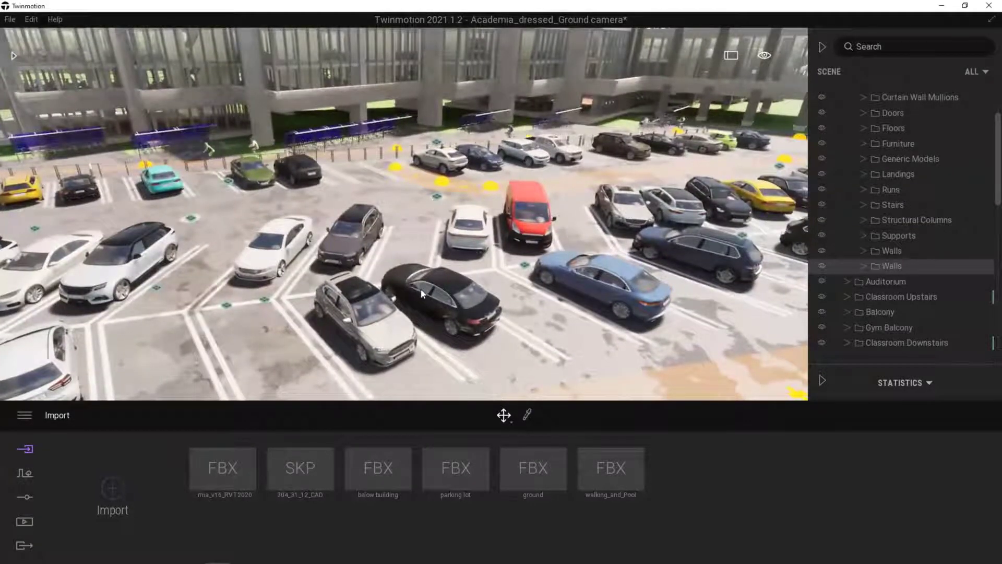
pyautogui.click(237, 474)
pyautogui.click(298, 475)
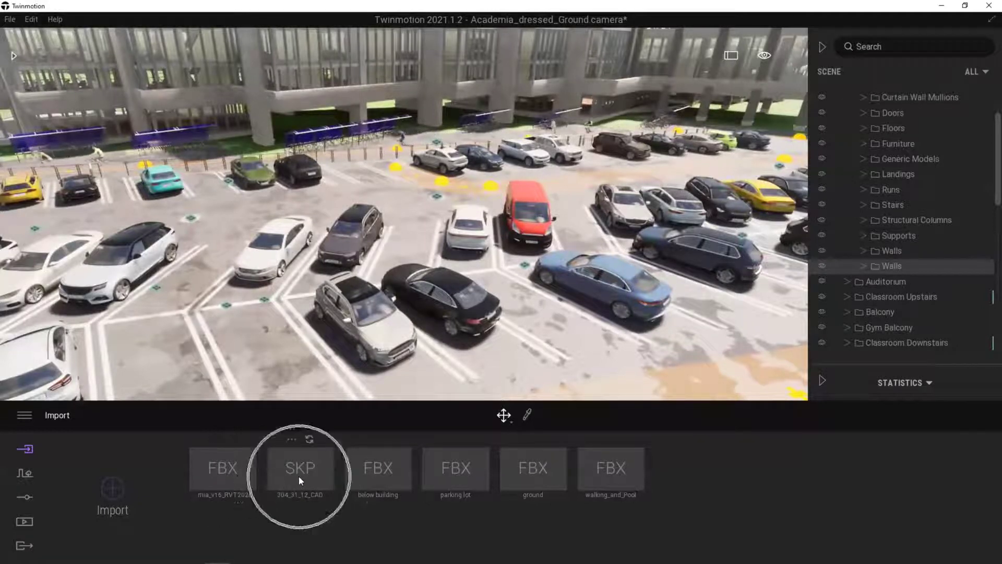
pyautogui.click(120, 487)
pyautogui.click(121, 489)
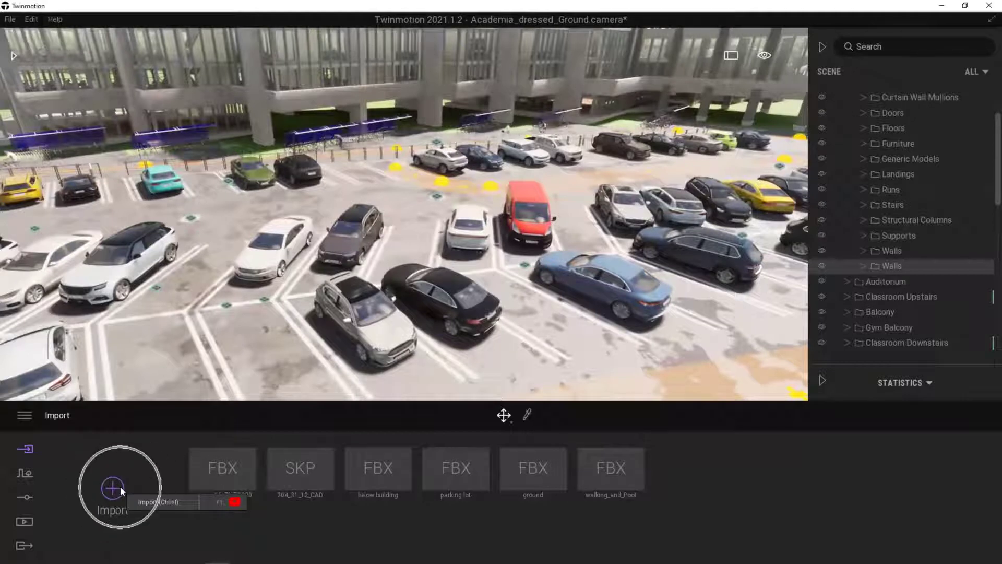
pyautogui.click(121, 490)
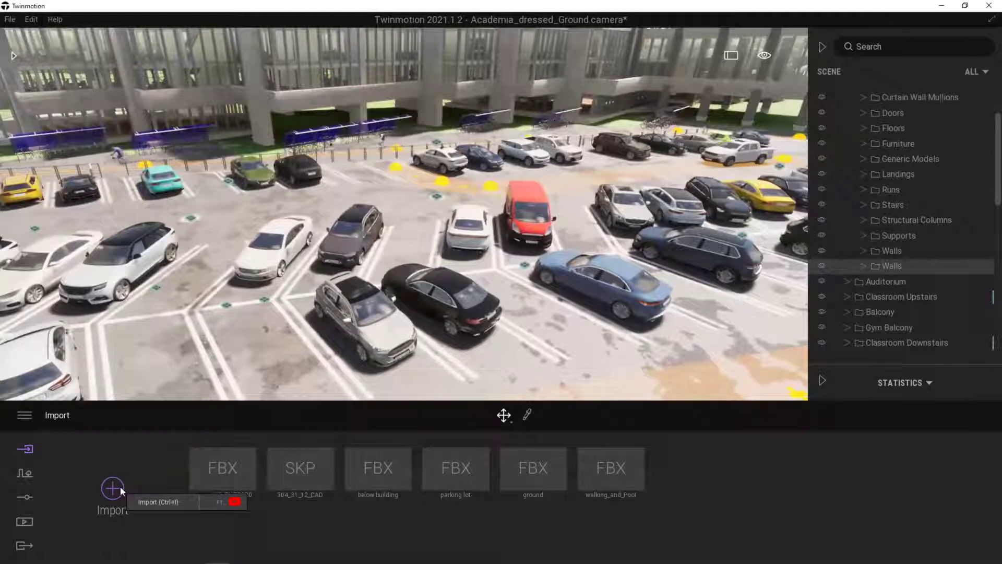
pyautogui.click(230, 496)
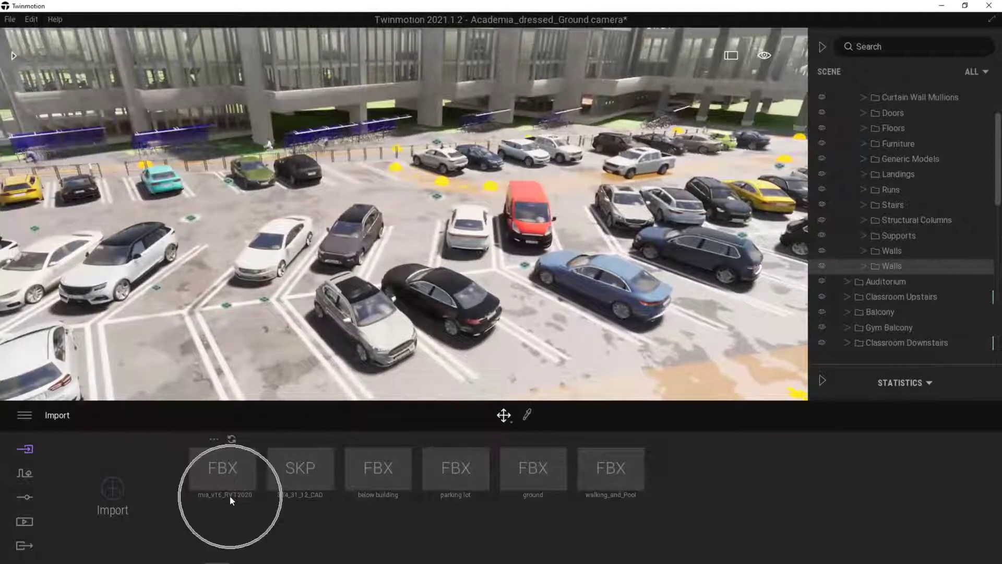
pyautogui.click(230, 496)
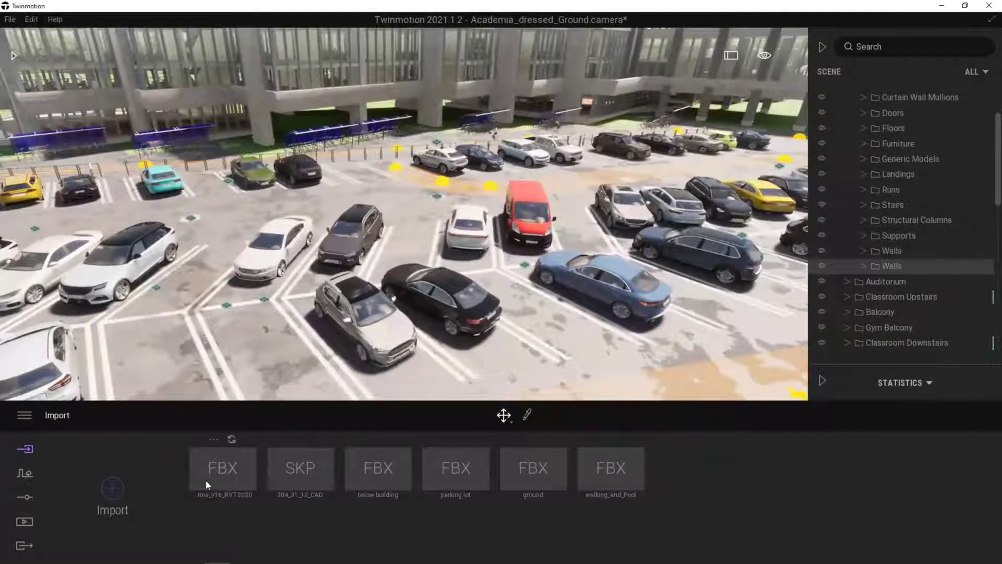
# - Review the file formats supported for geometry import and close the import dialogs without importing a file
pyautogui.click(104, 501)
pyautogui.click(573, 258)
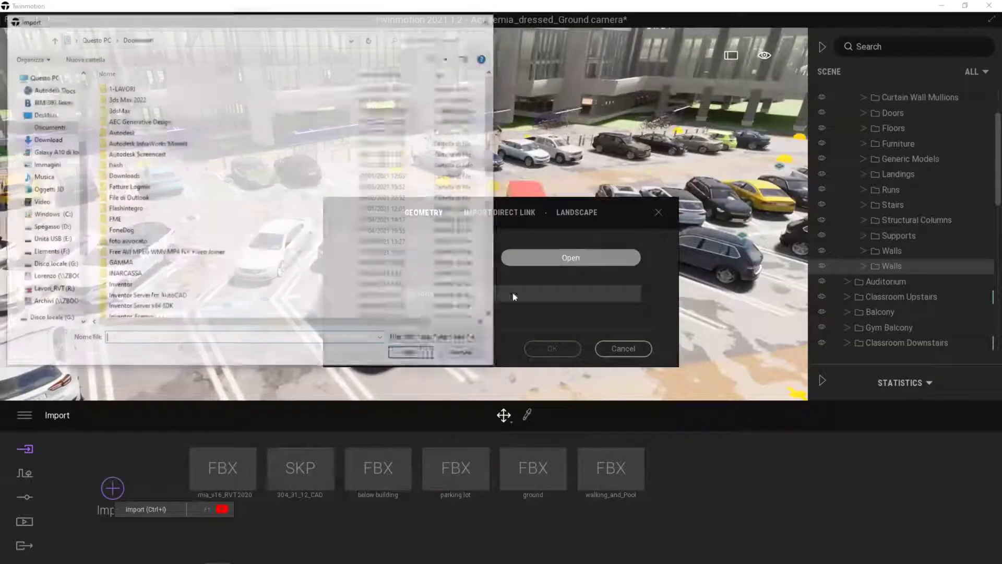
pyautogui.click(430, 345)
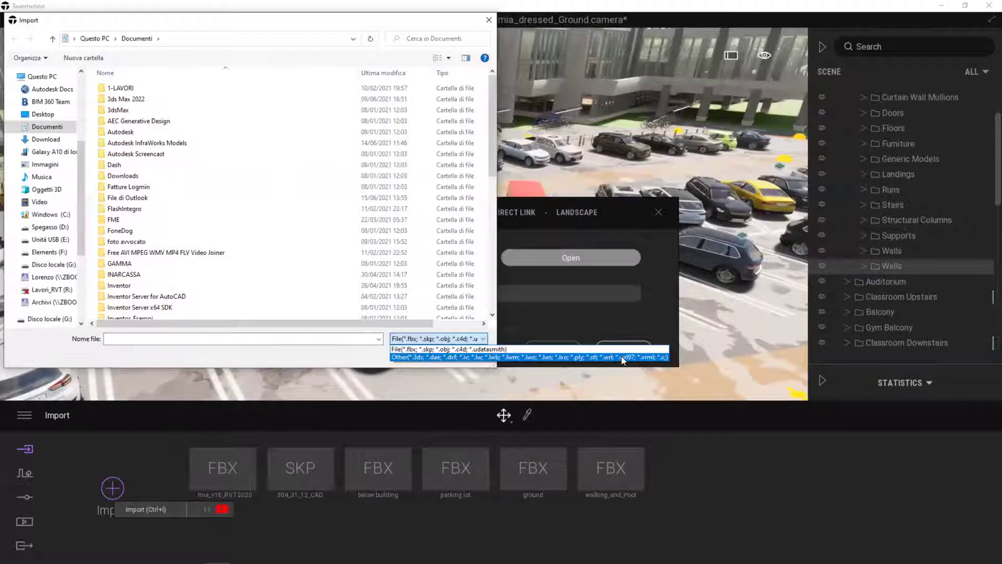
pyautogui.press('Up')
pyautogui.click(489, 21)
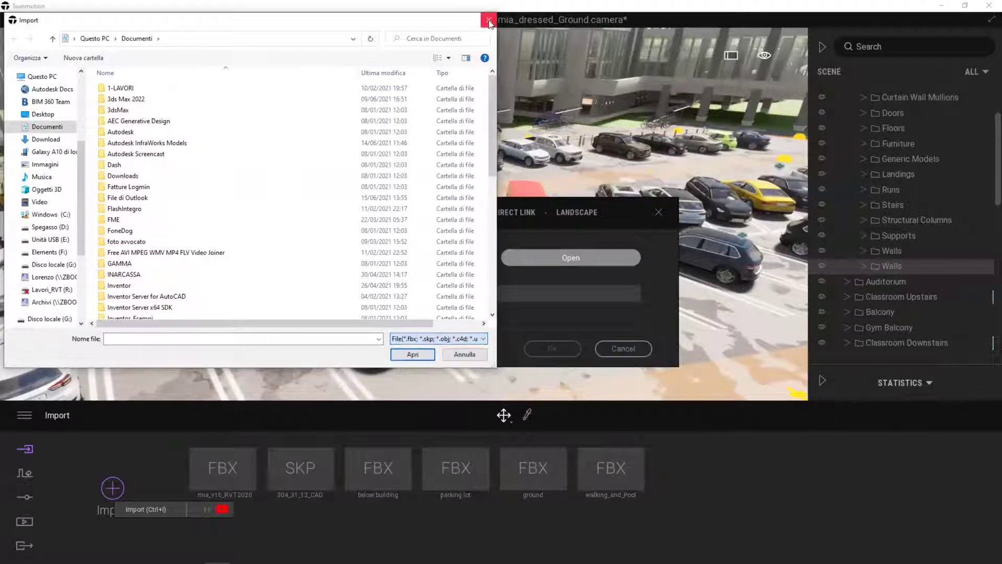
pyautogui.click(488, 21)
pyautogui.click(656, 214)
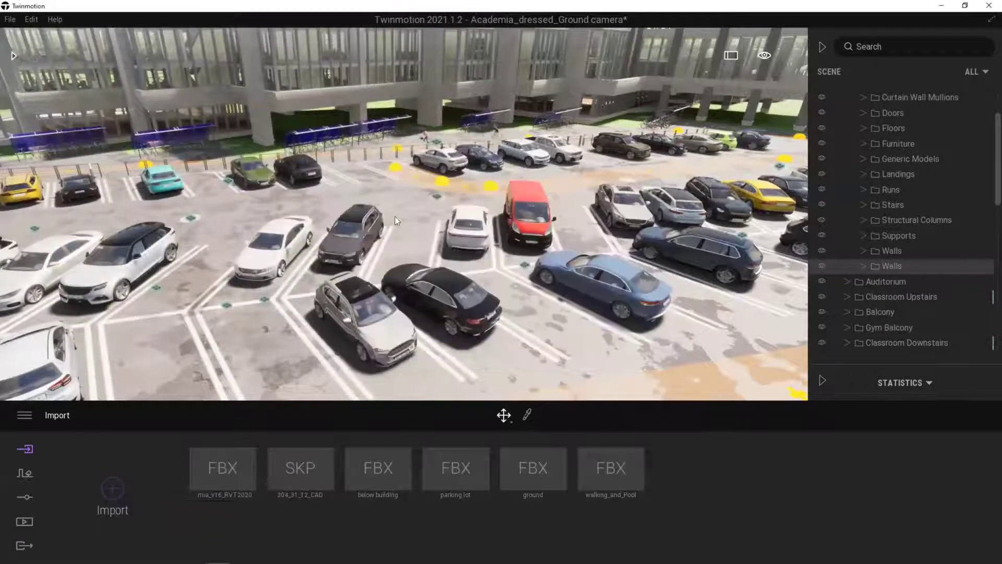
# - Place a Break 01 car from the vehicle library in the empty parking bay near the bike shelter and set its color to Light blue
pyautogui.moveTo(394, 216); pyautogui.dragTo(484, 114, button='right')
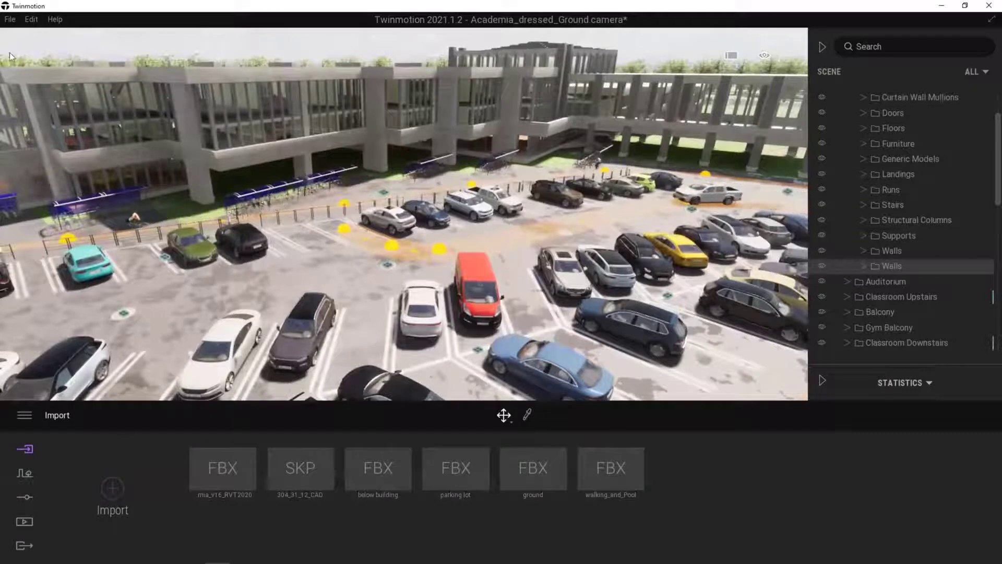
pyautogui.click(14, 56)
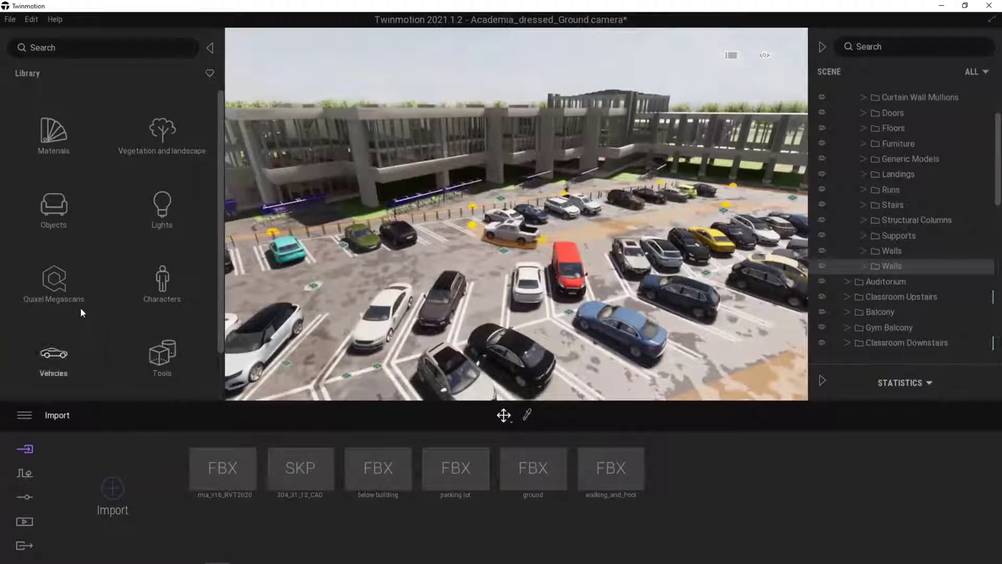
pyautogui.click(71, 356)
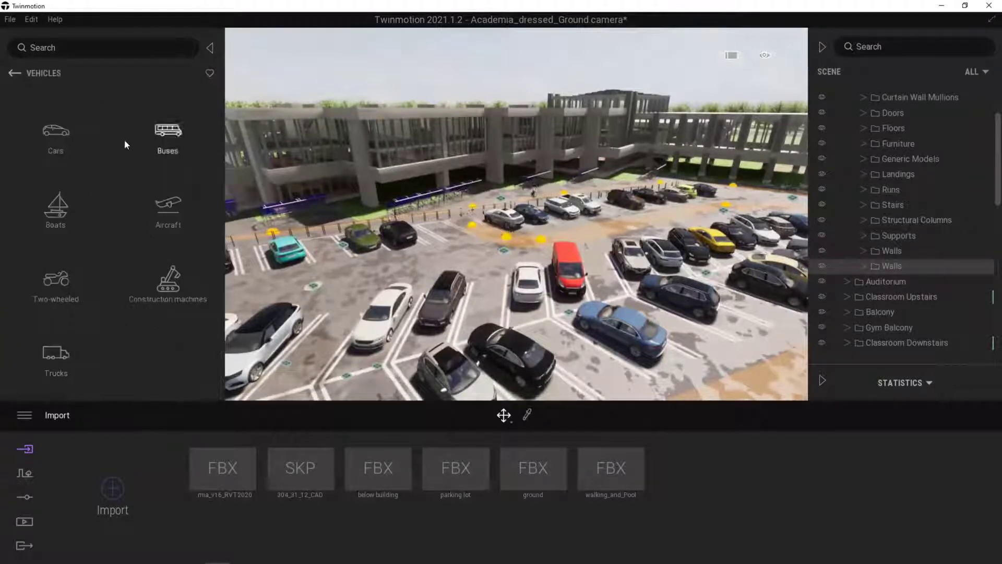
pyautogui.click(60, 132)
pyautogui.moveTo(55, 117); pyautogui.dragTo(515, 304)
pyautogui.moveTo(452, 296); pyautogui.dragTo(423, 282)
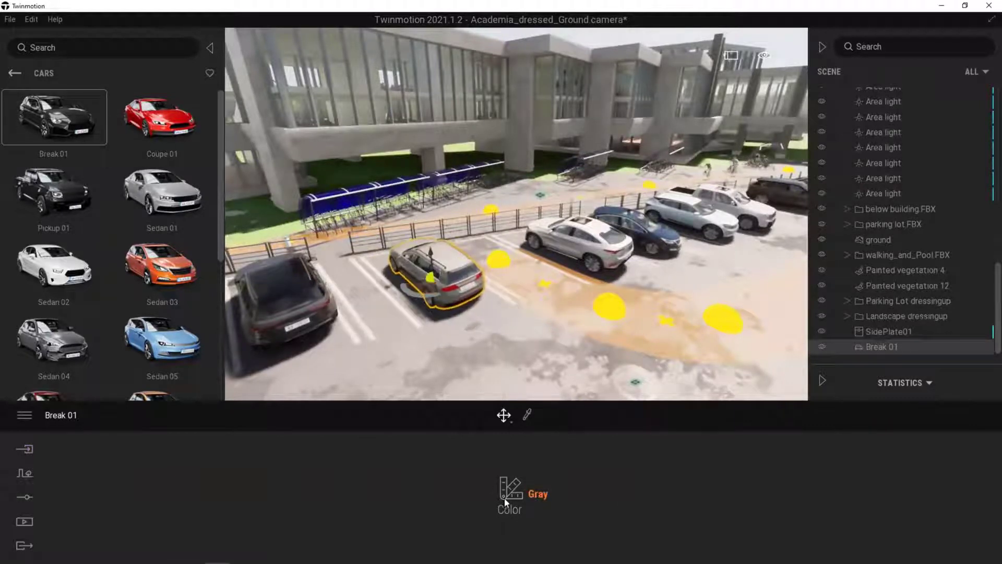
pyautogui.click(522, 497)
pyautogui.click(577, 321)
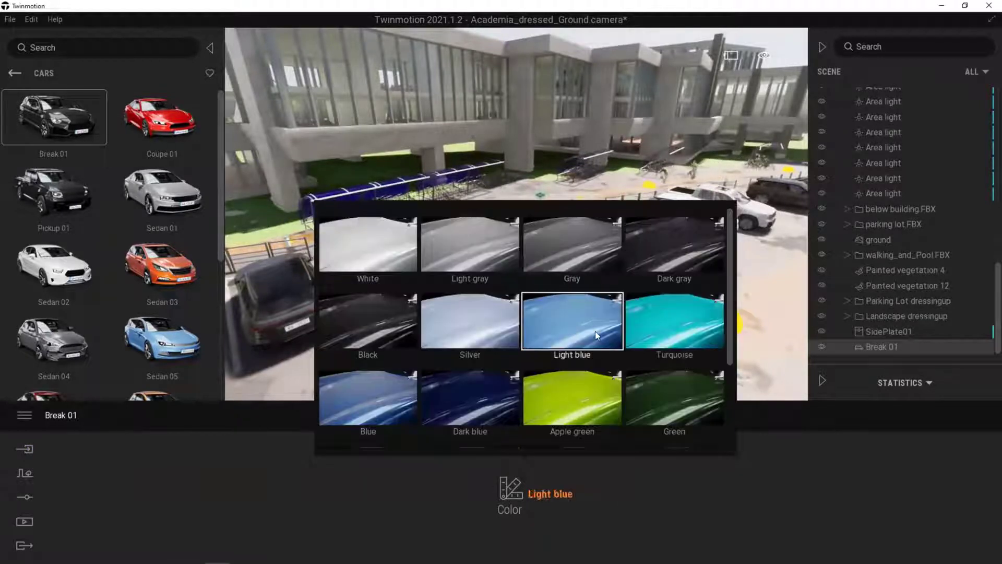
# - Adjust the light blue car's placement so that it lines up with the markings of its parking bay
pyautogui.scroll(5, 385, 309)
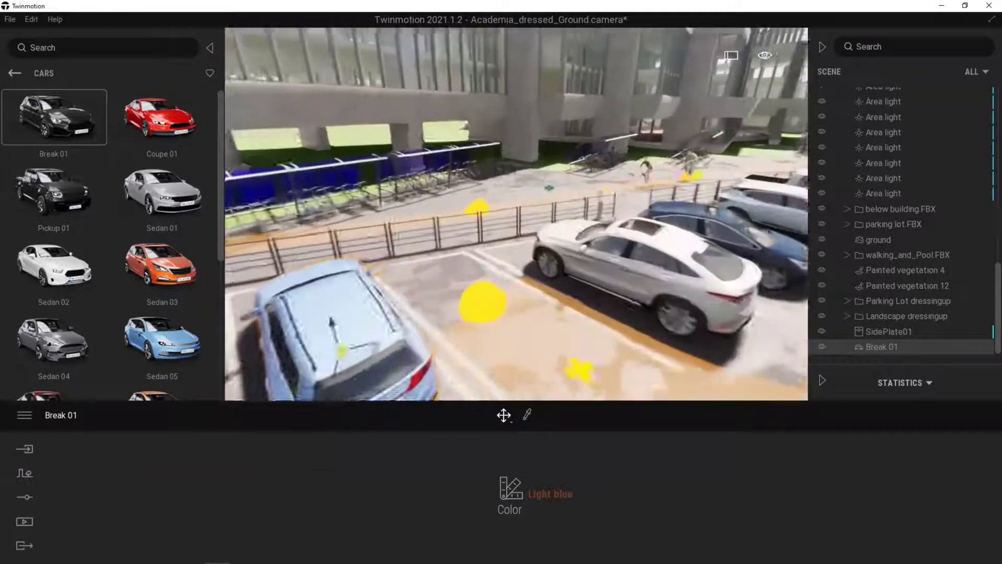
pyautogui.moveTo(385, 309); pyautogui.dragTo(526, 323, button='right')
pyautogui.scroll(3, 451, 291)
pyautogui.press('a')
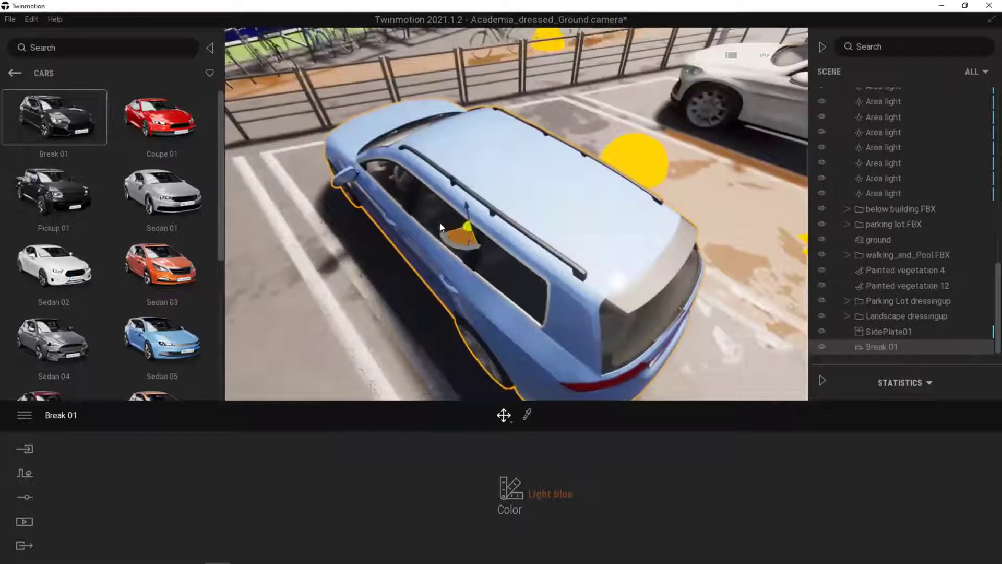
pyautogui.moveTo(461, 235); pyautogui.dragTo(431, 225)
pyautogui.scroll(-5, 448, 224)
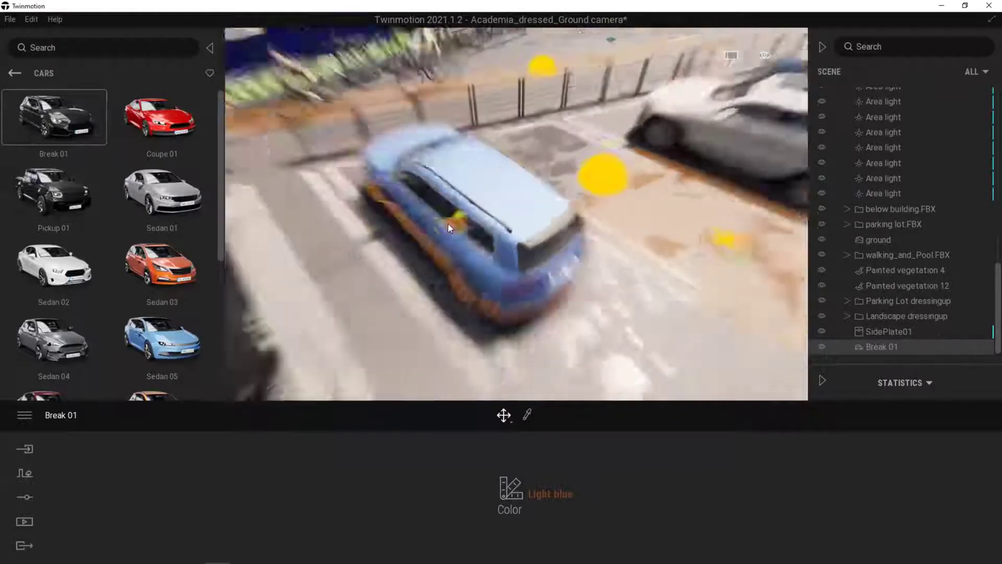
pyautogui.press('a')
pyautogui.moveTo(448, 224); pyautogui.dragTo(543, 219, button='right')
pyautogui.press('w')
pyautogui.moveTo(543, 219); pyautogui.dragTo(561, 226)
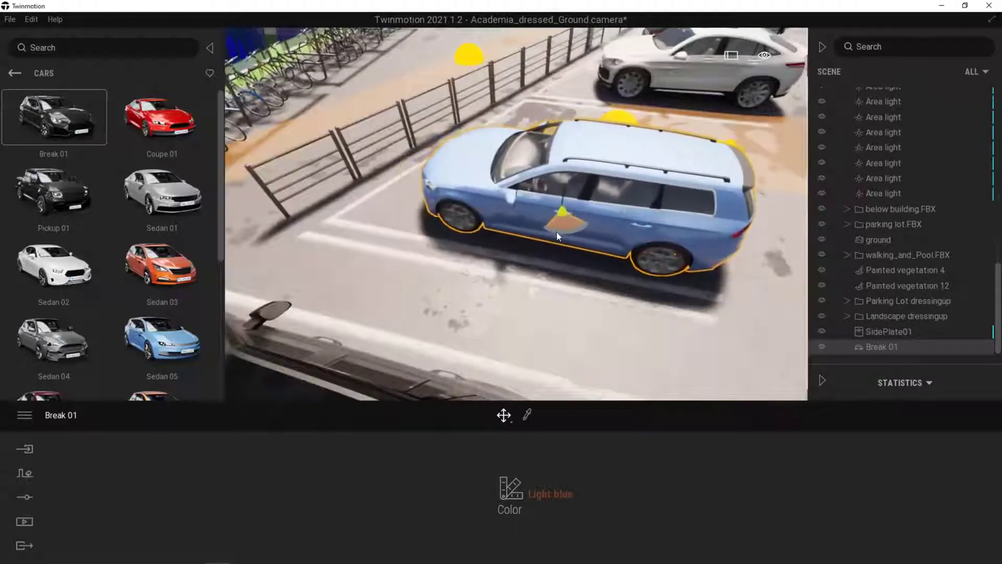
pyautogui.scroll(-6, 553, 235)
pyautogui.scroll(5, 540, 252)
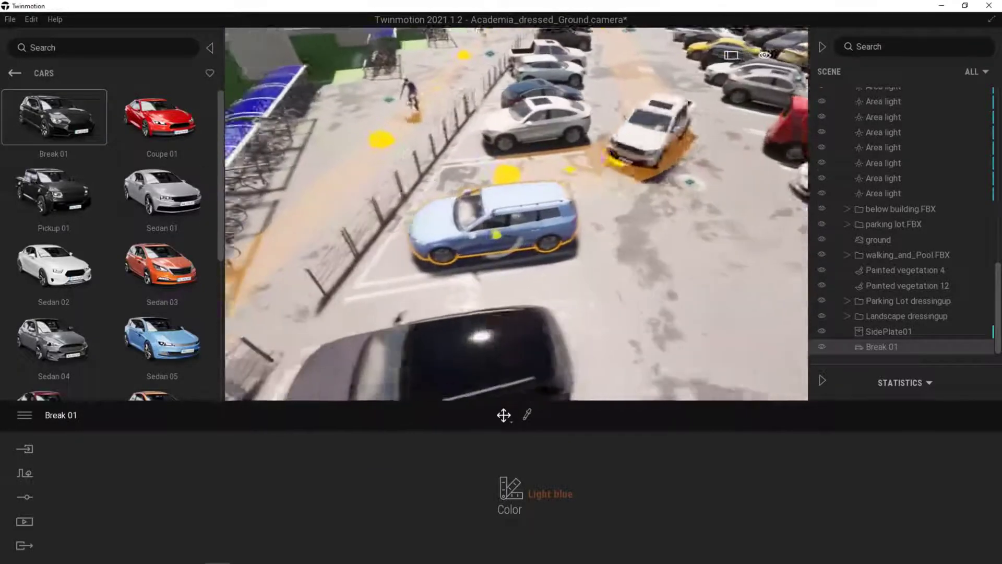
# - Place a Hybrid Bike Man 02 from the two-wheeled vehicle library against the fence in front of the light blue car
pyautogui.moveTo(38, 109)
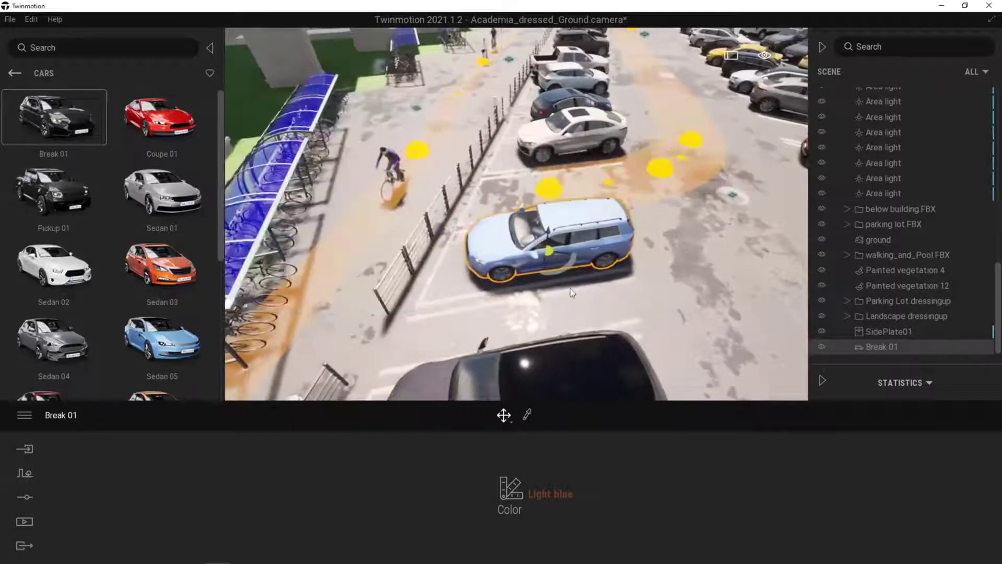
pyautogui.click(13, 74)
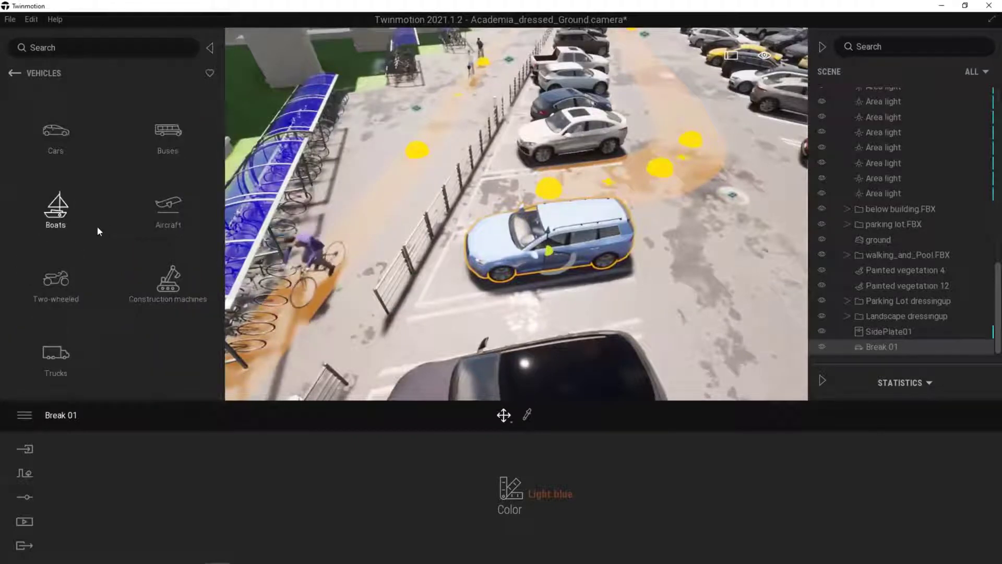
pyautogui.click(54, 283)
pyautogui.moveTo(162, 117); pyautogui.dragTo(429, 310)
pyautogui.scroll(3, 417, 302)
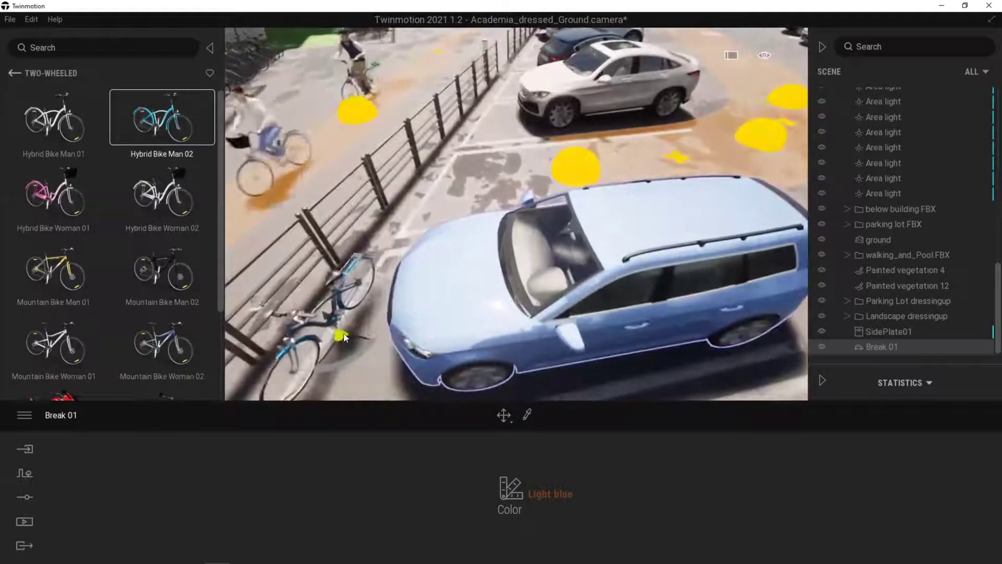
pyautogui.click(340, 335)
pyautogui.scroll(-4, 349, 333)
pyautogui.press('Escape')
# - Select the bicycle path that runs between the parking lot fence and the bike shelters to show its settings
pyautogui.moveTo(350, 334); pyautogui.dragTo(432, 252, button='right')
pyautogui.scroll(3, 577, 275)
pyautogui.moveTo(577, 275); pyautogui.dragTo(570, 295, button='right')
pyautogui.scroll(-3, 348, 319)
pyautogui.scroll(-2, 570, 296)
pyautogui.scroll(2, 491, 254)
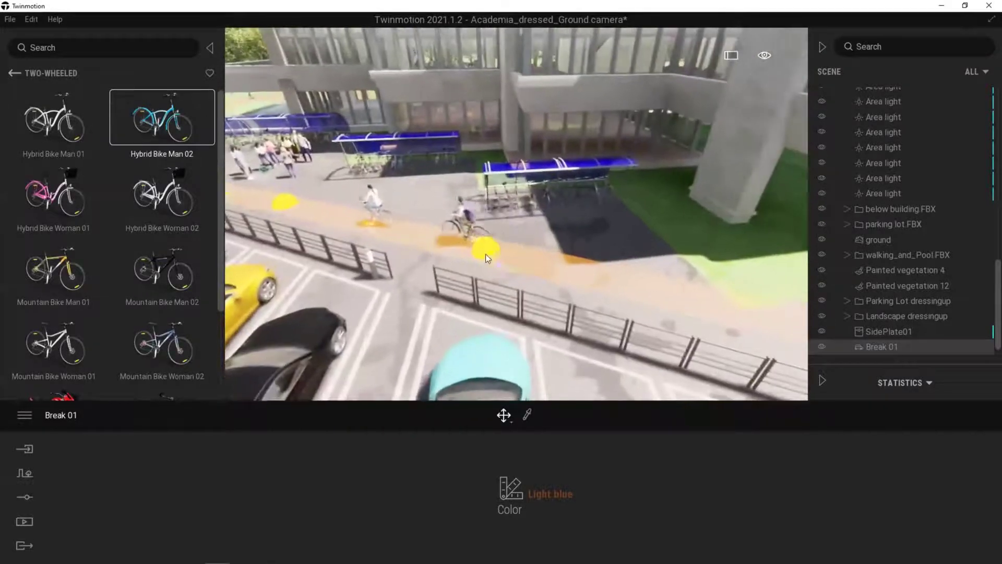
pyautogui.click(481, 262)
pyautogui.scroll(3, 474, 284)
pyautogui.scroll(-3, 473, 285)
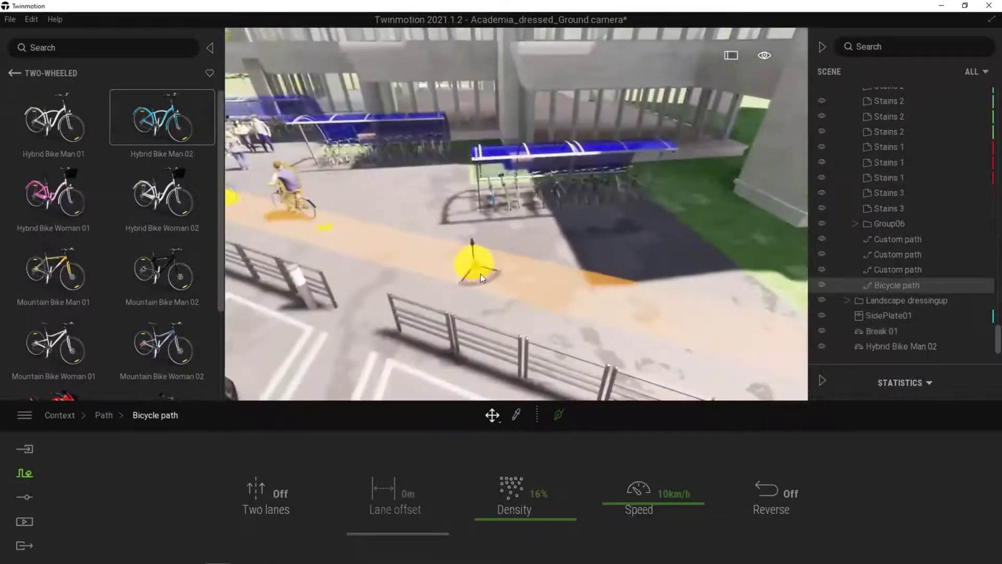
# - Examine the bicycle path's control points and moving riders along the fence and bike shelters, and deselect the path
pyautogui.moveTo(446, 285); pyautogui.dragTo(381, 272, button='right')
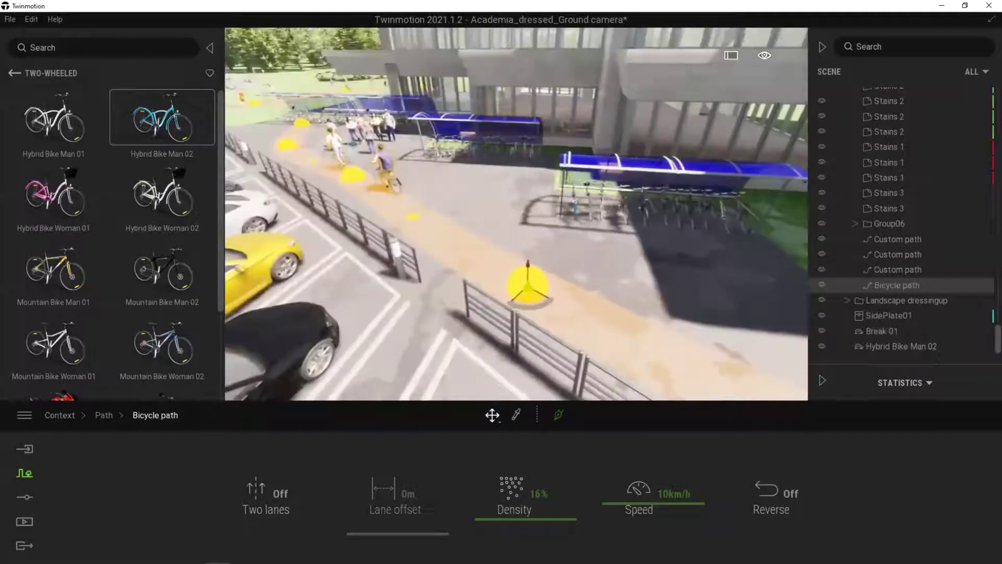
pyautogui.click(351, 177)
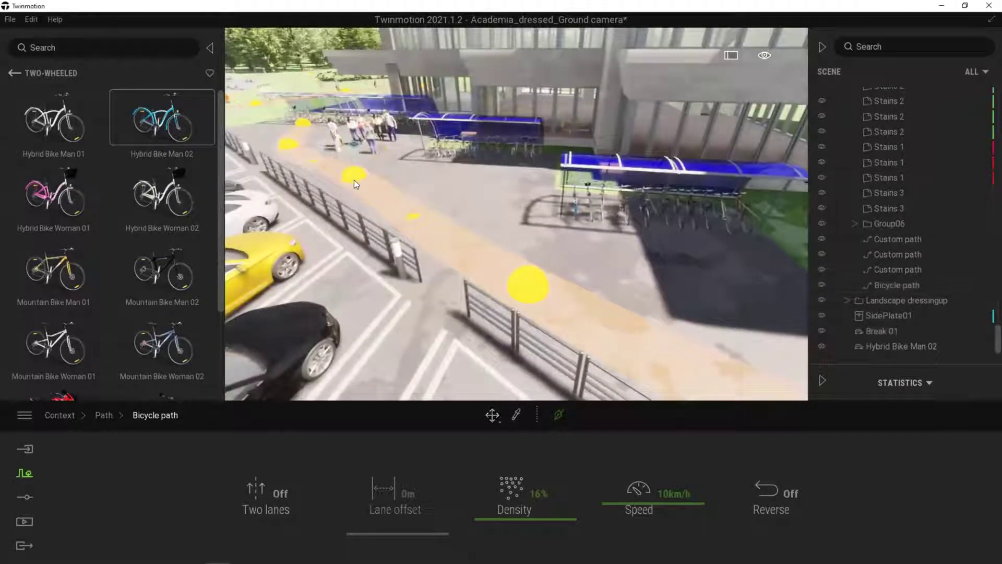
pyautogui.moveTo(381, 216); pyautogui.dragTo(584, 214, button='right')
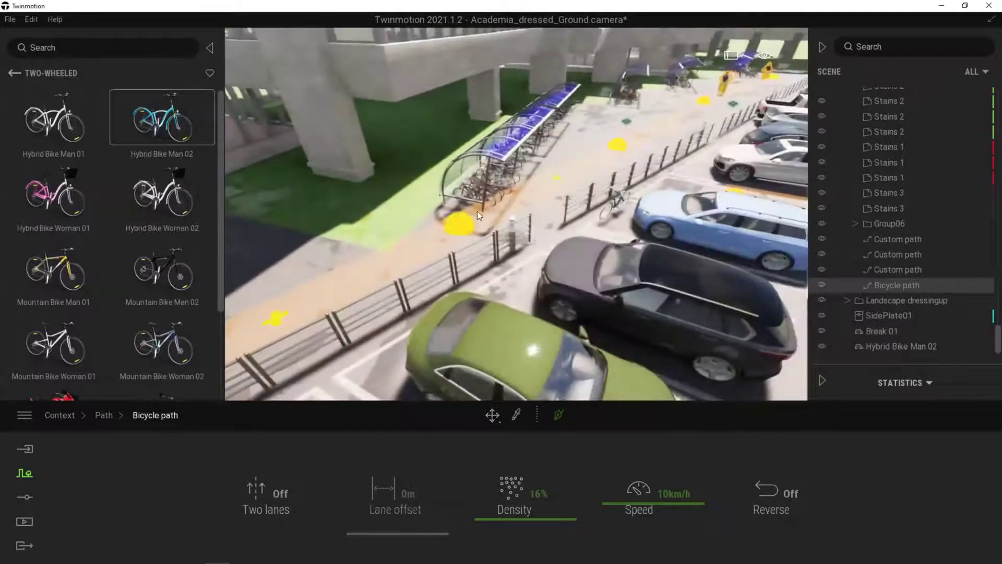
pyautogui.scroll(-3, 477, 211)
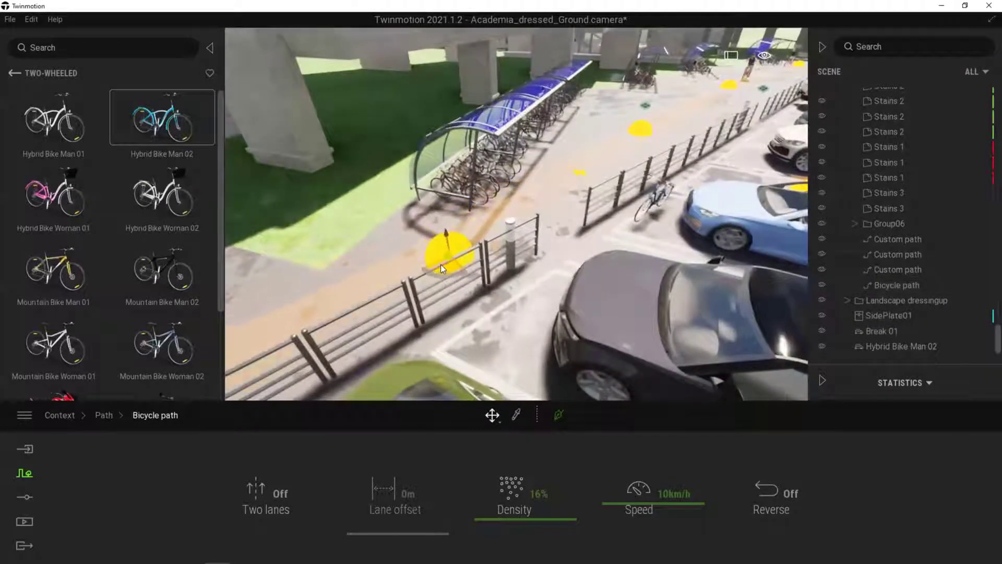
pyautogui.moveTo(634, 224); pyautogui.dragTo(469, 297, button='middle')
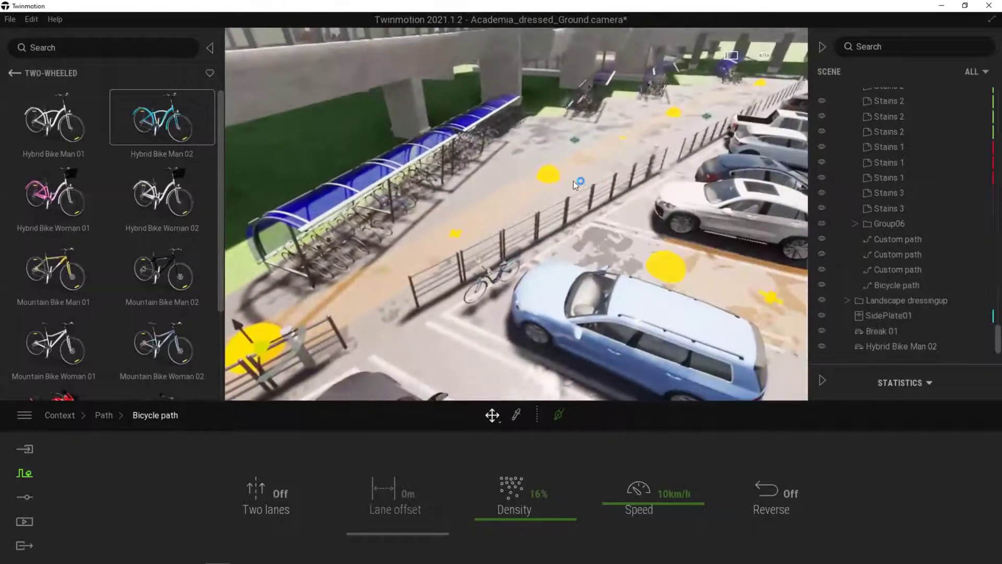
pyautogui.click(545, 179)
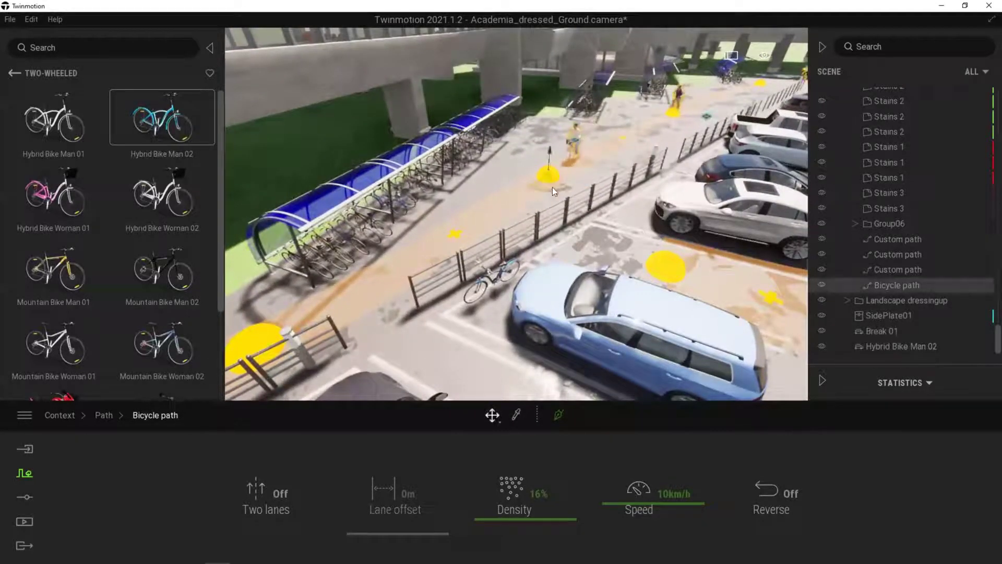
pyautogui.moveTo(562, 195); pyautogui.dragTo(495, 196, button='right')
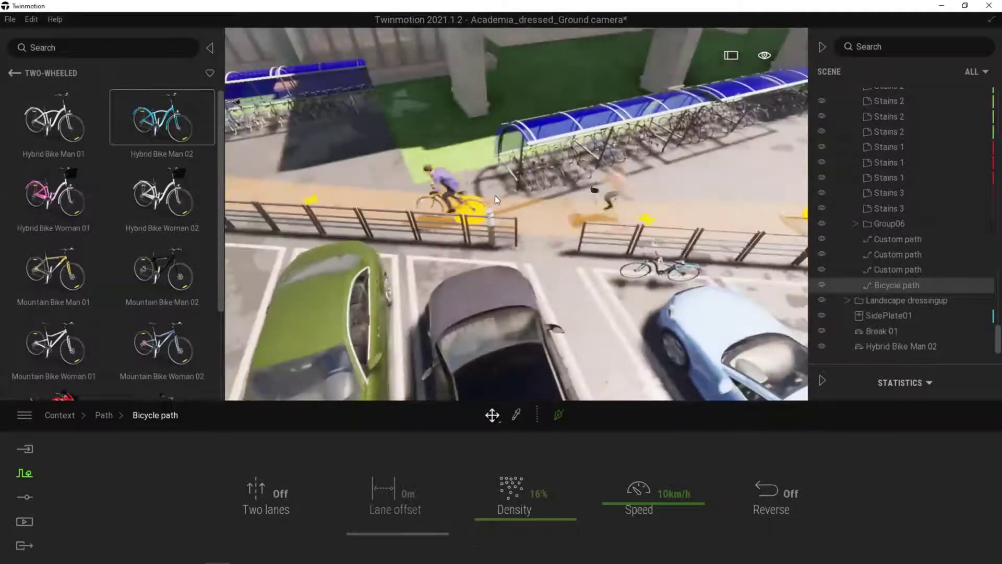
pyautogui.scroll(8, 494, 197)
pyautogui.keyDown('shift'); pyautogui.moveTo(482, 242); pyautogui.dragTo(400, 186, button='middle'); pyautogui.keyUp('shift')
pyautogui.scroll(-8, 592, 236)
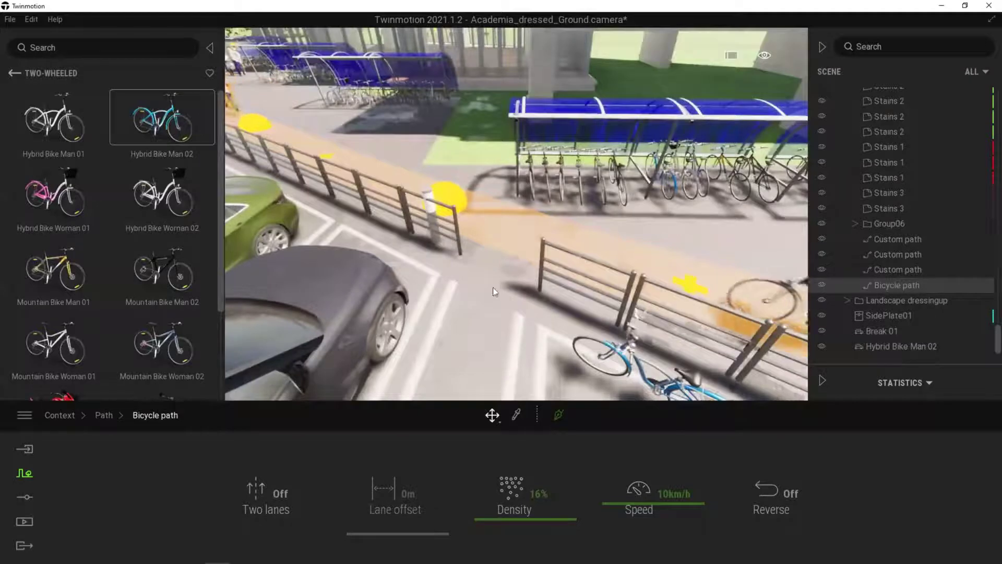
pyautogui.scroll(-3, 493, 288)
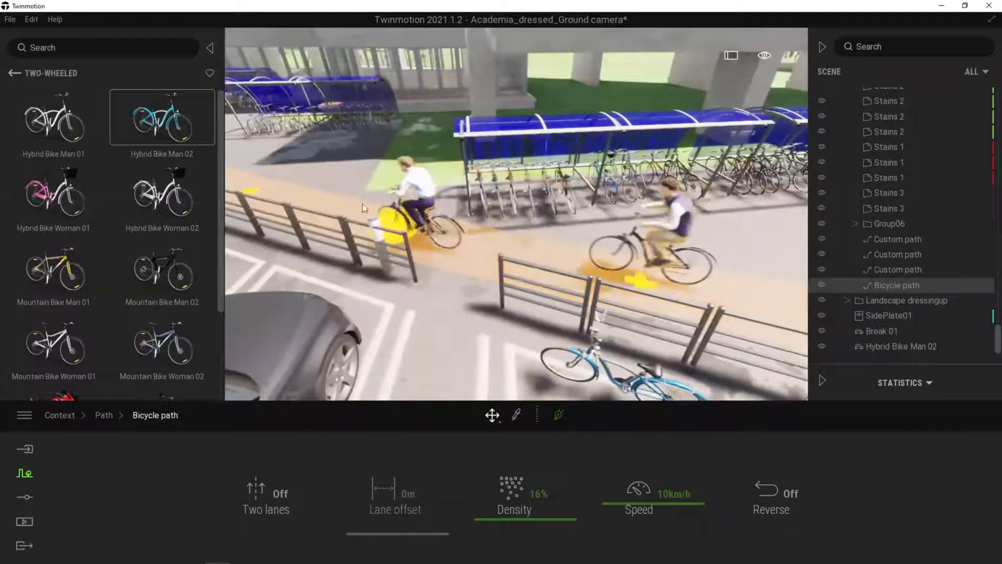
pyautogui.keyDown('shift'); pyautogui.moveTo(364, 209); pyautogui.dragTo(688, 184, button='middle'); pyautogui.keyUp('shift')
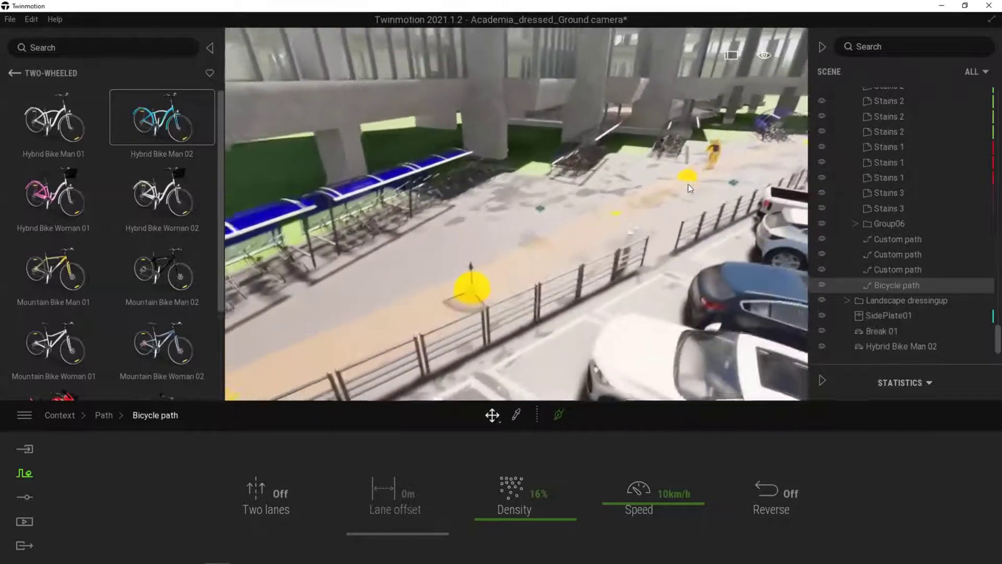
pyautogui.press('Escape')
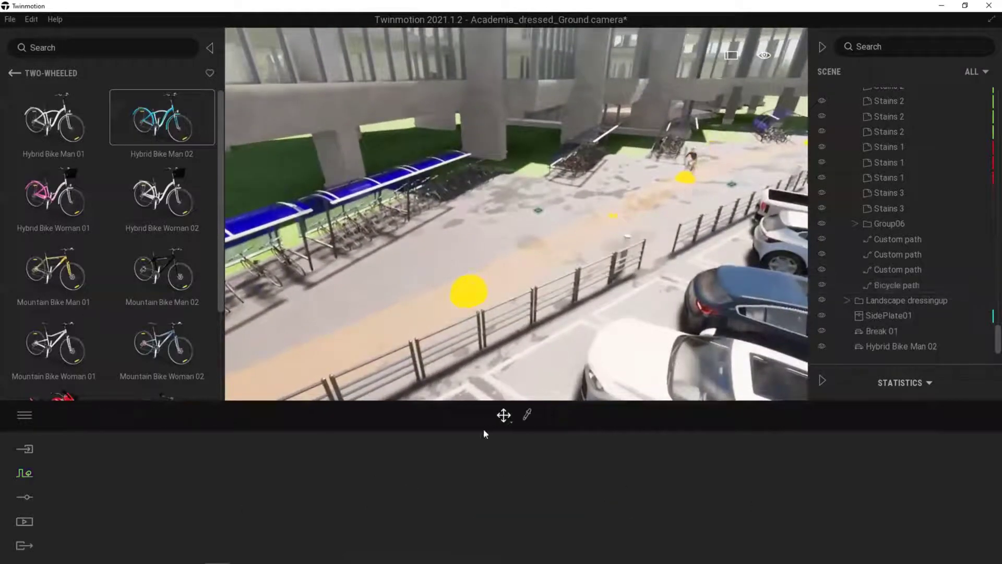
# - Set the bicycle path's density to 53% and its speed to 12 km/h
pyautogui.click(495, 282)
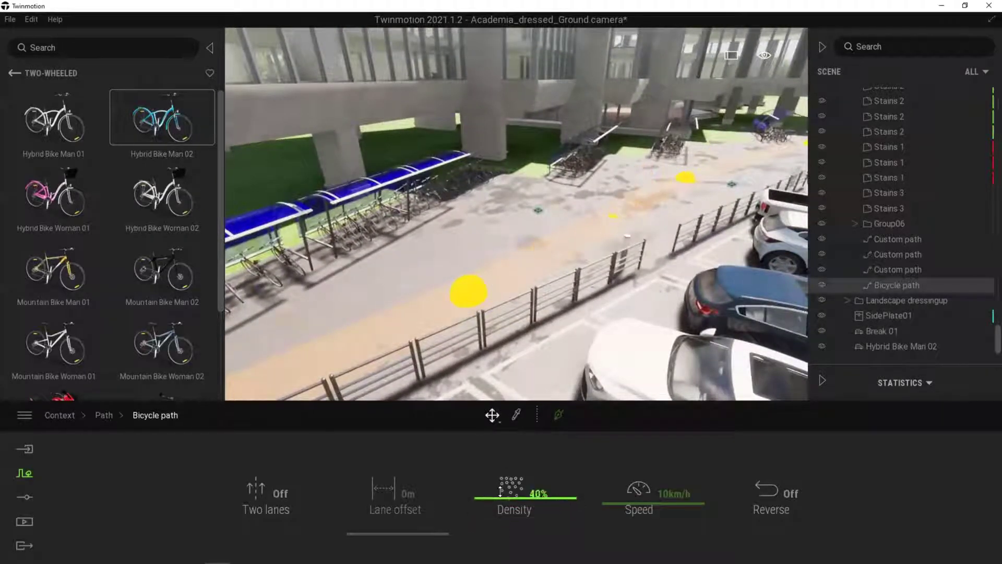
pyautogui.moveTo(500, 490); pyautogui.dragTo(542, 493)
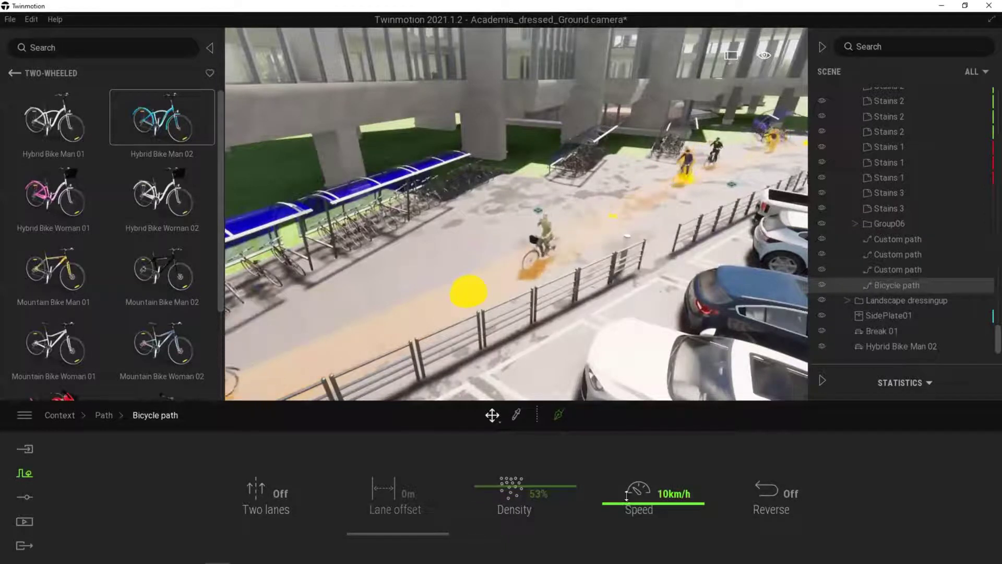
pyautogui.moveTo(626, 495); pyautogui.dragTo(623, 454)
pyautogui.moveTo(649, 257); pyautogui.dragTo(646, 258)
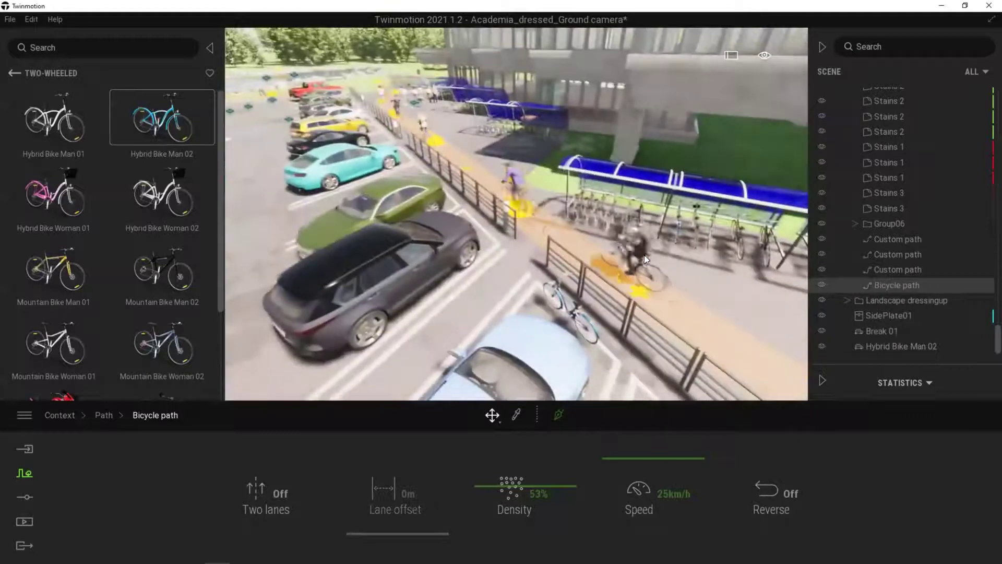
pyautogui.moveTo(629, 459); pyautogui.dragTo(634, 508)
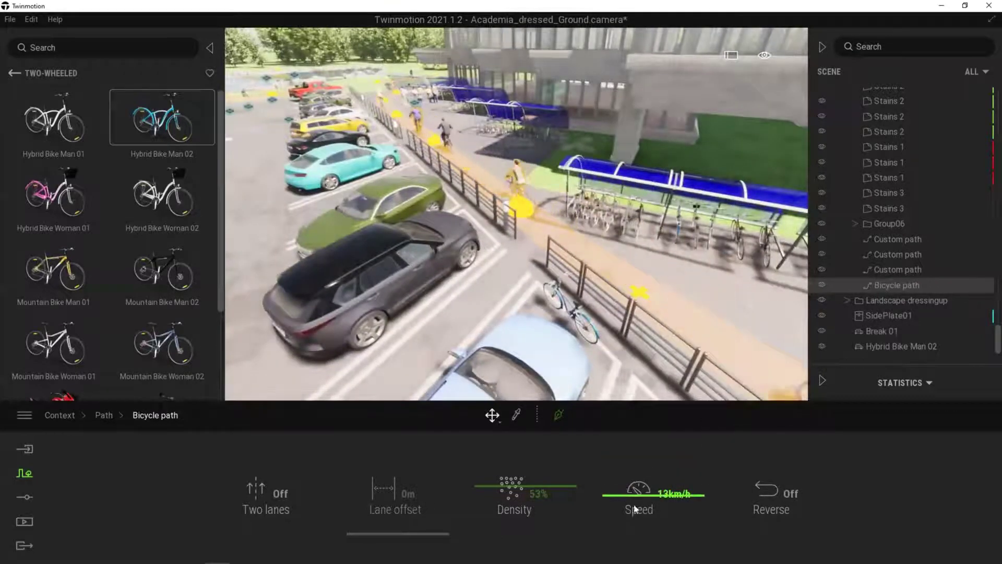
# - Enable Reverse and Two lanes for the bicycle path beside the parking lot
pyautogui.click(803, 486)
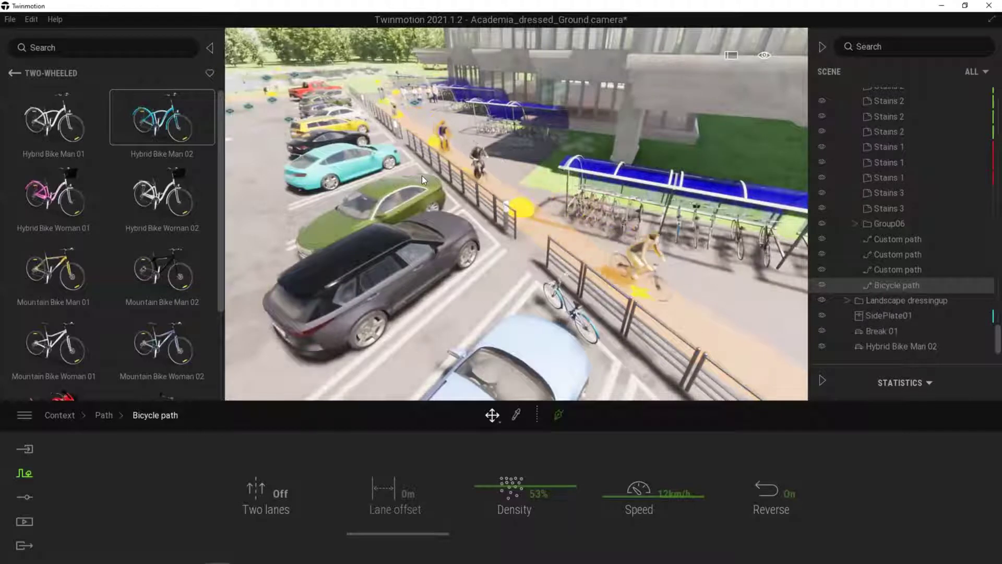
pyautogui.click(277, 499)
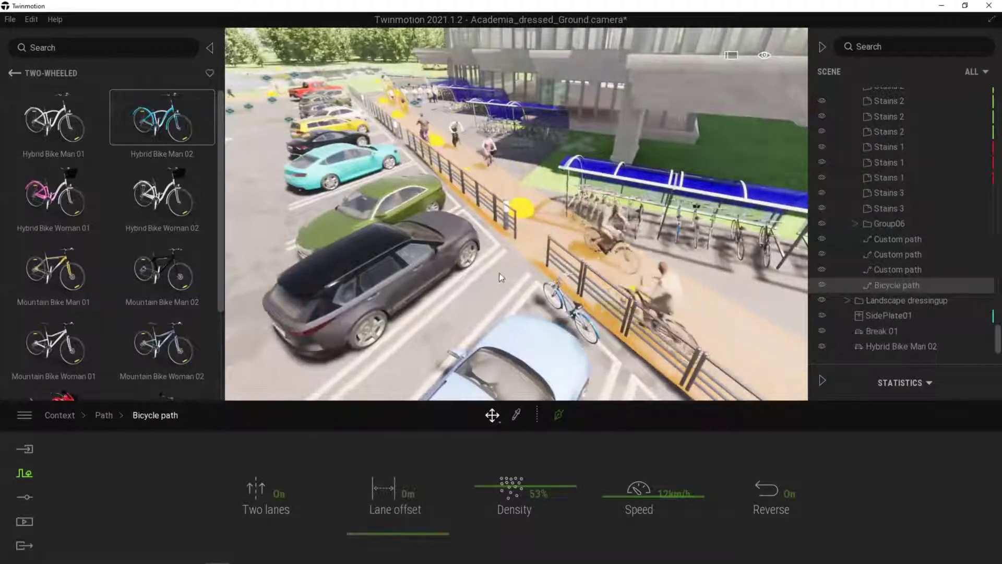
pyautogui.moveTo(566, 295); pyautogui.dragTo(462, 215, button='right')
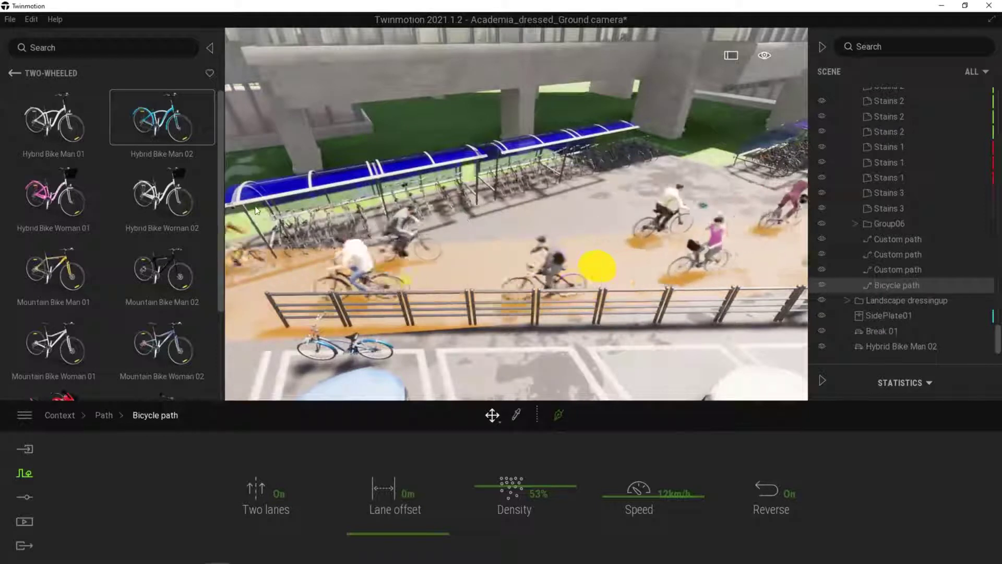
# - Return the library to the vehicle categories and show the path types available for populating the scene
pyautogui.click(14, 73)
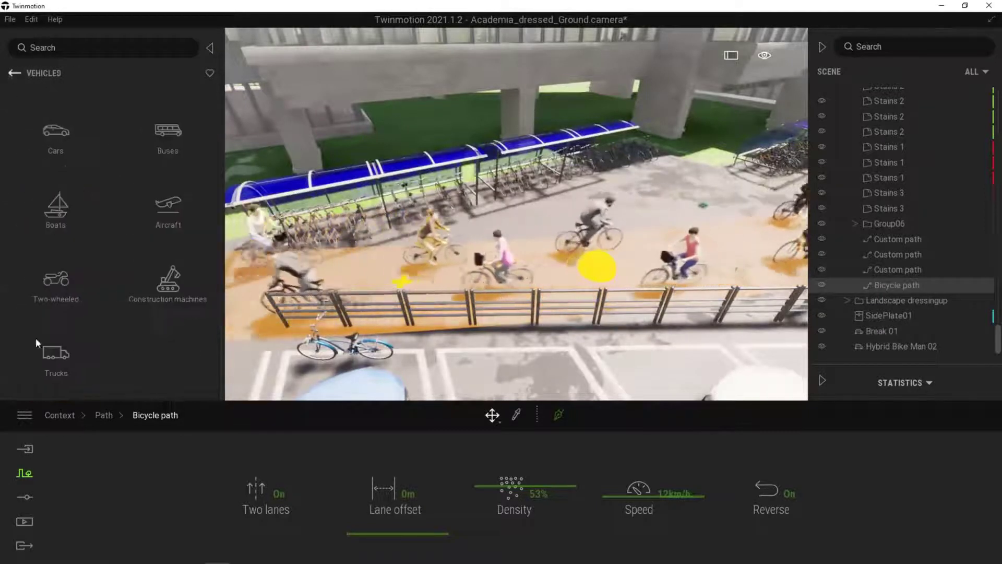
pyautogui.click(23, 494)
pyautogui.click(25, 474)
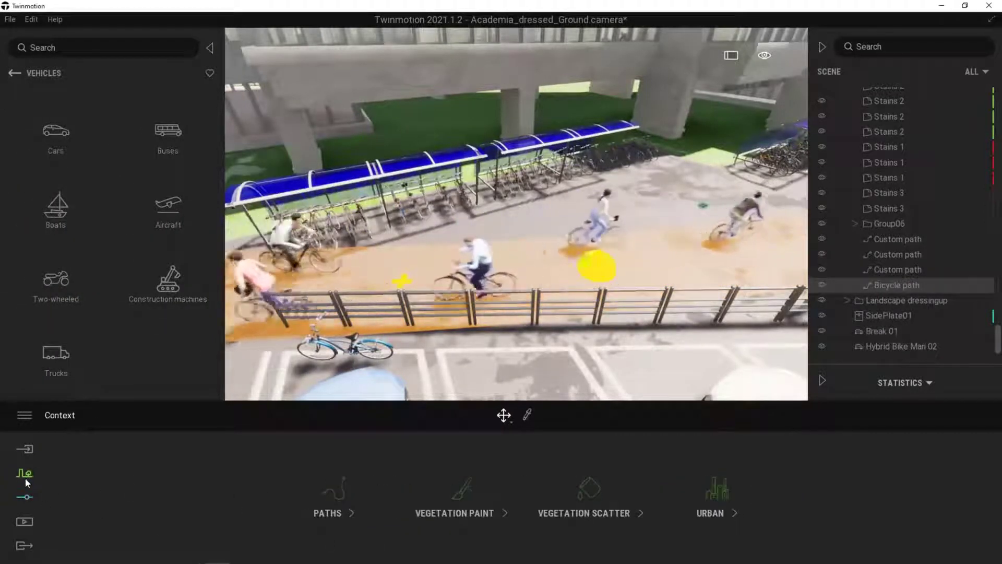
pyautogui.click(335, 488)
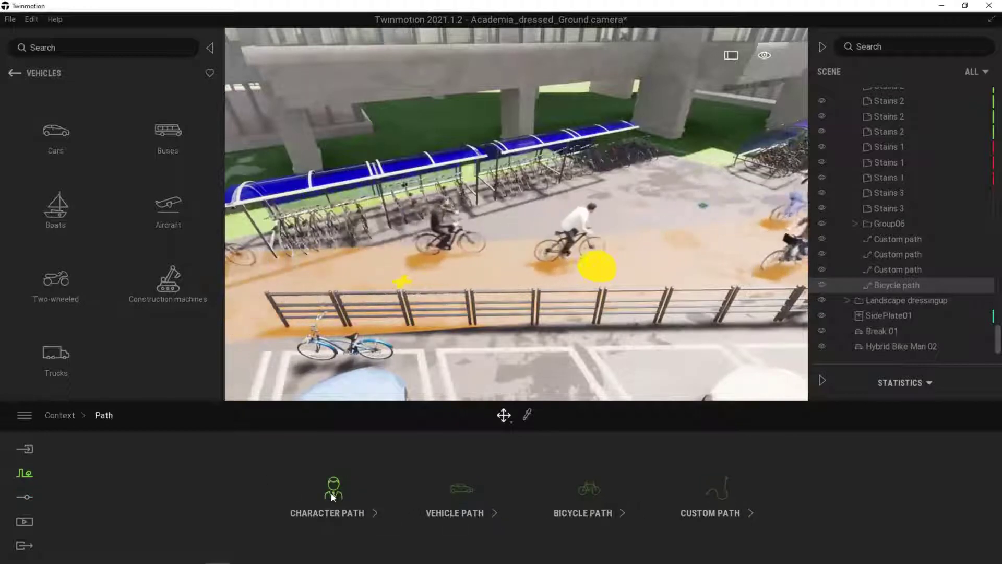
# - Examine how the bicycle, character and vehicle paths run along the building and through the parking lot
pyautogui.scroll(-2, 335, 251)
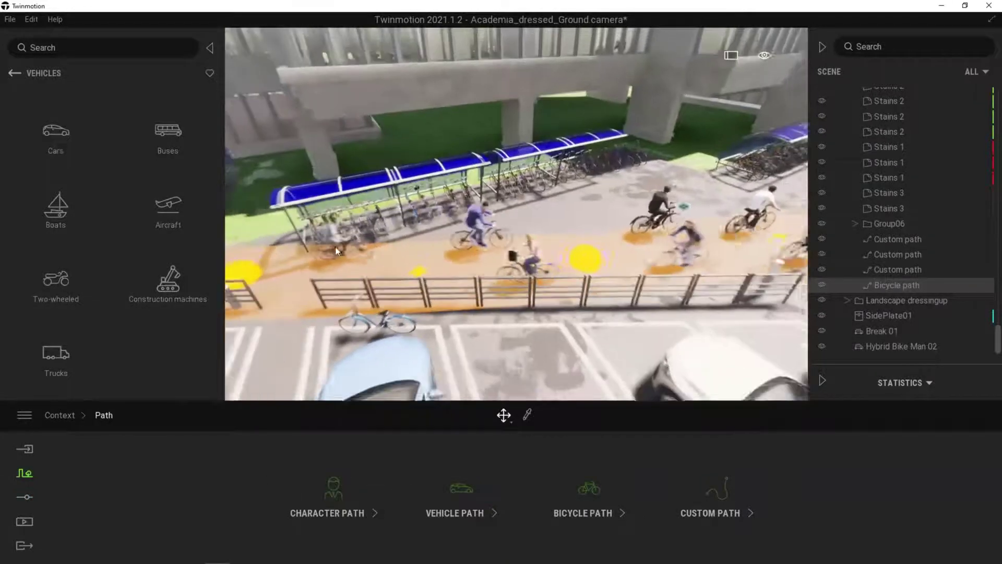
pyautogui.scroll(5, 336, 251)
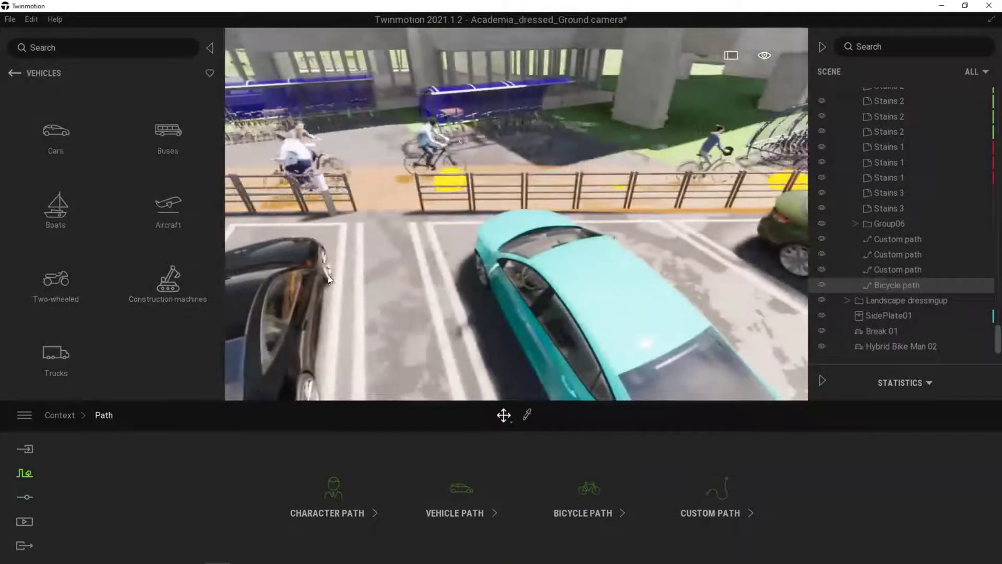
pyautogui.moveTo(330, 281); pyautogui.dragTo(398, 258)
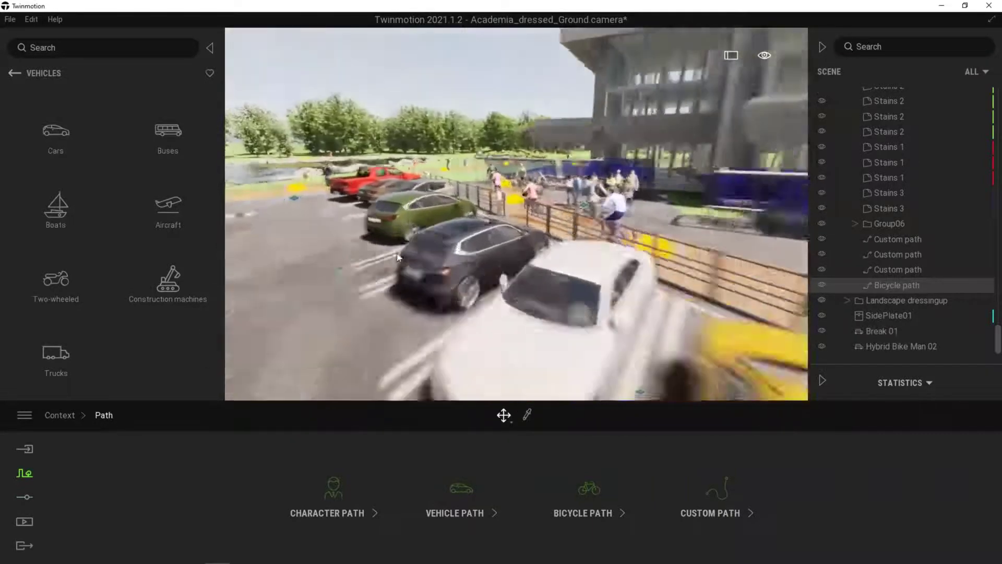
pyautogui.scroll(5, 397, 258)
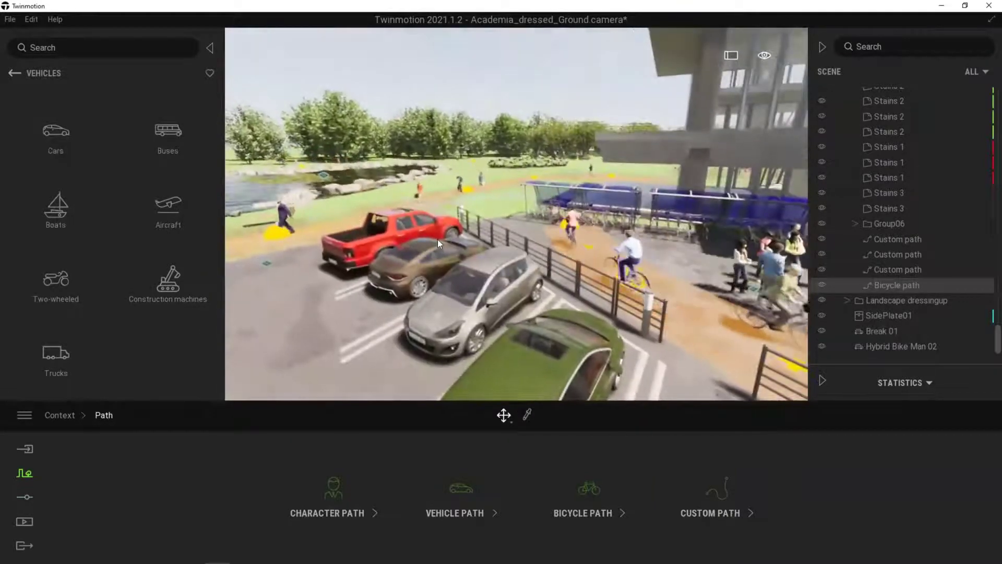
pyautogui.scroll(4, 437, 229)
pyautogui.moveTo(435, 228); pyautogui.dragTo(465, 293, button='middle')
pyautogui.moveTo(464, 292); pyautogui.dragTo(437, 162, button='right')
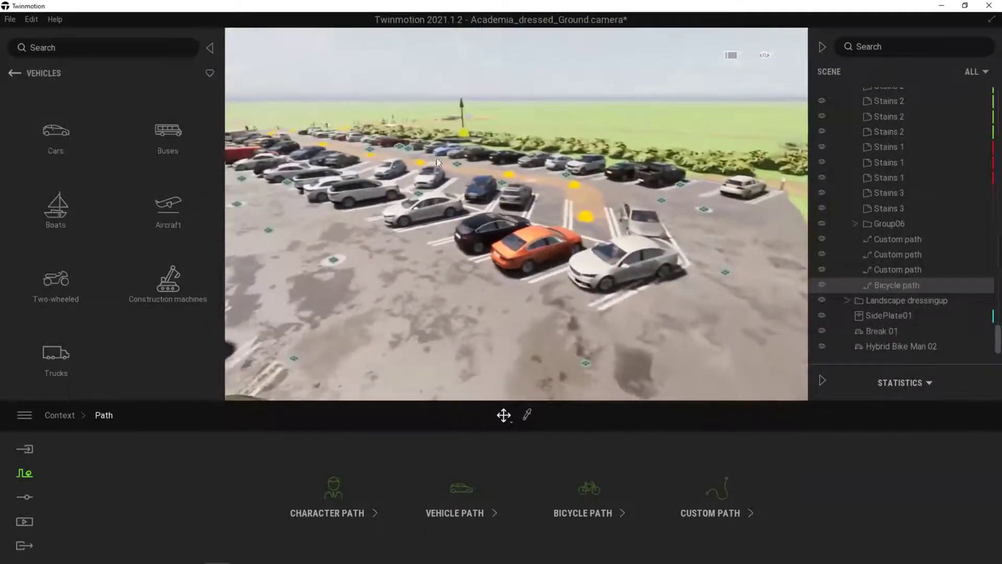
pyautogui.scroll(-5, 454, 151)
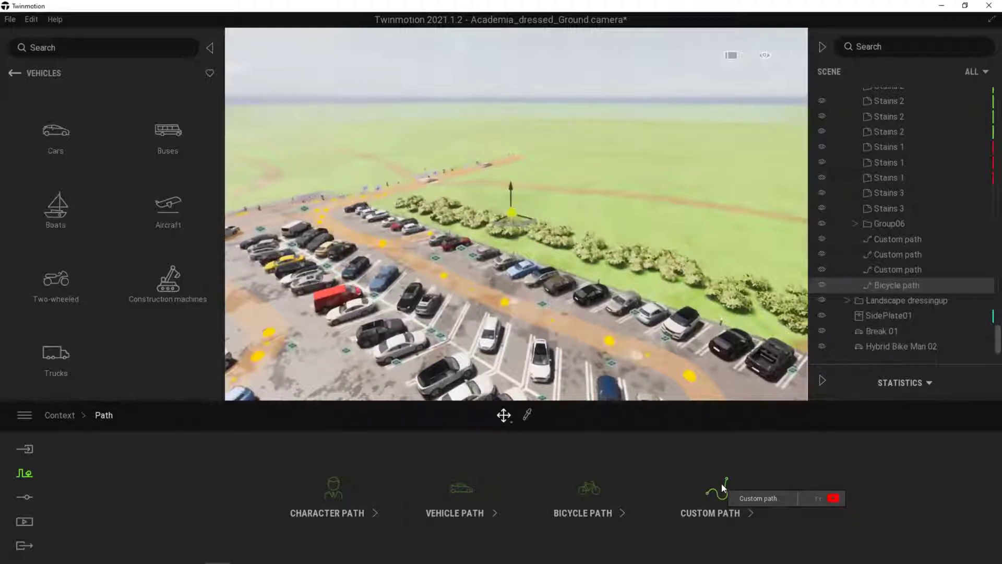
pyautogui.moveTo(579, 264); pyautogui.dragTo(428, 138, button='right')
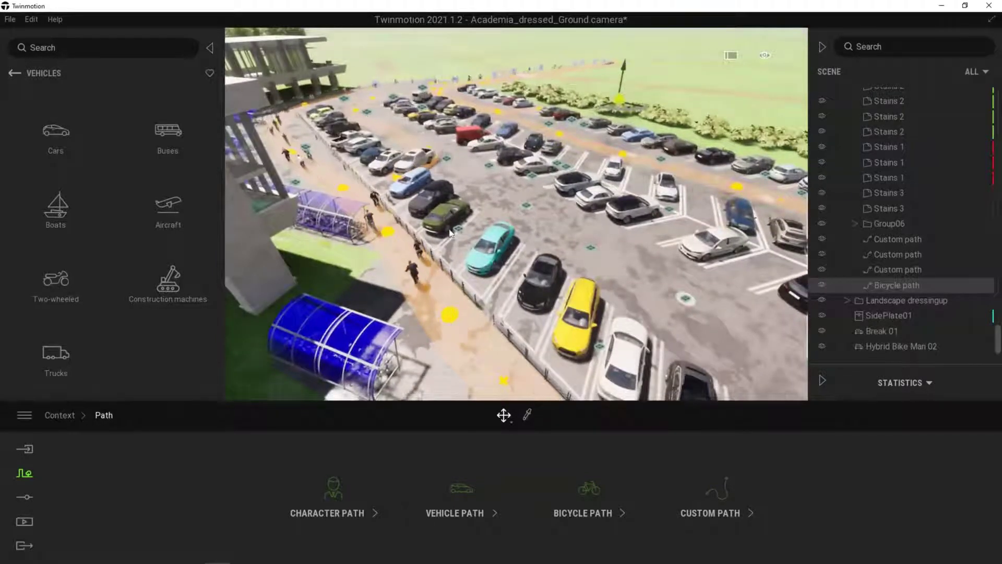
pyautogui.moveTo(427, 138); pyautogui.dragTo(469, 139, button='right')
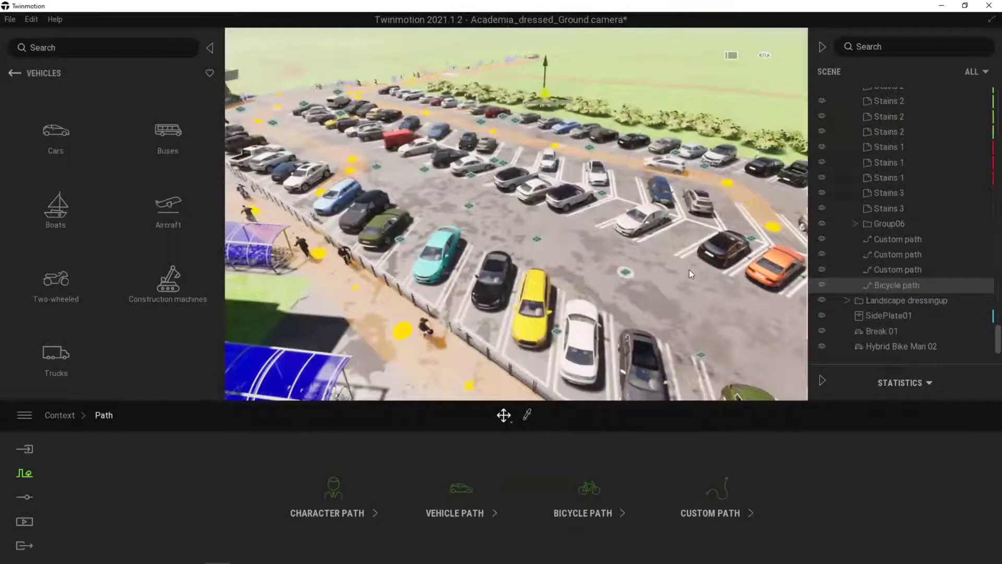
pyautogui.moveTo(689, 269); pyautogui.dragTo(623, 241, button='middle')
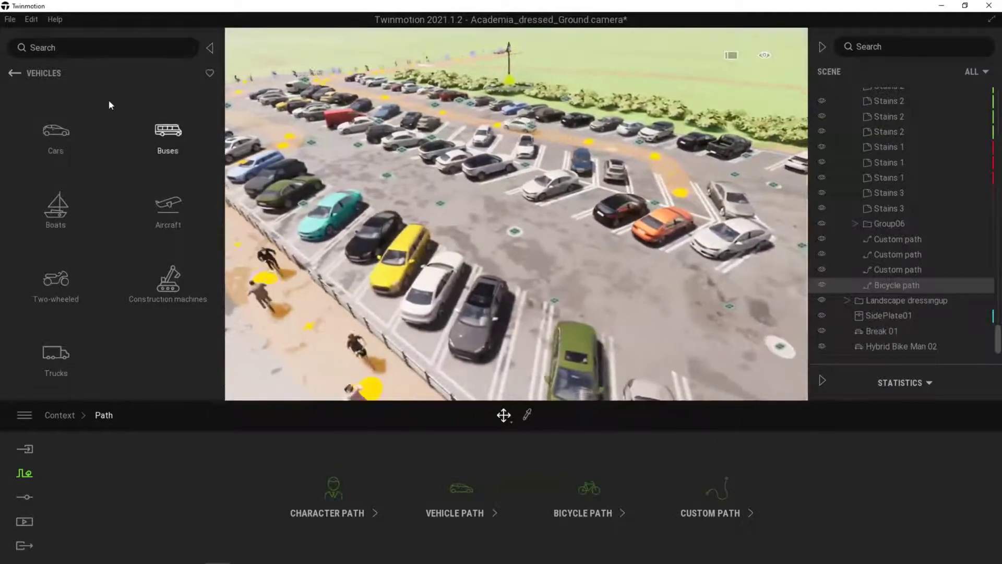
# - Place two Katsura trees from the vegetation library on the grass beside the pond and set the selected tree's age to 0%
pyautogui.click(15, 74)
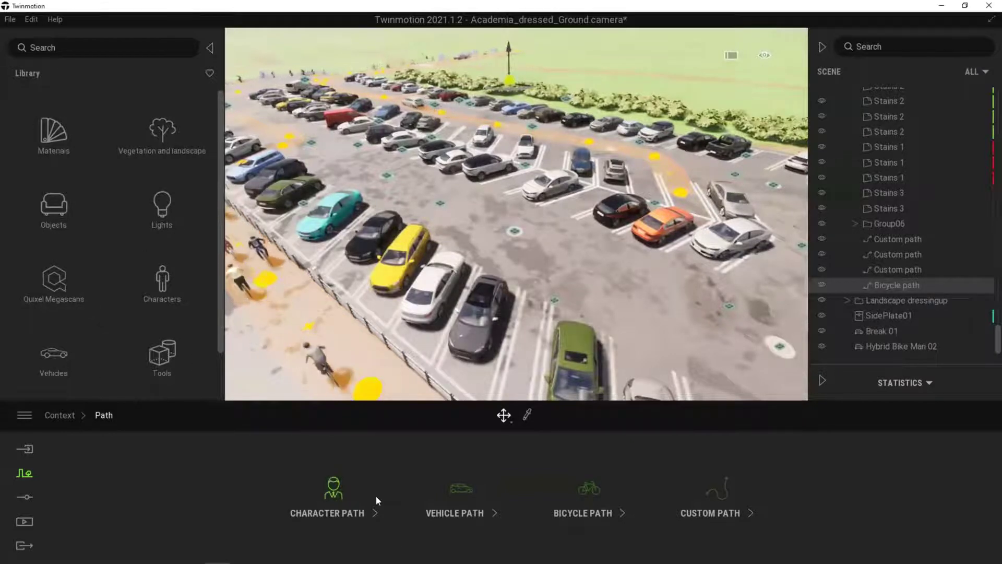
pyautogui.click(162, 136)
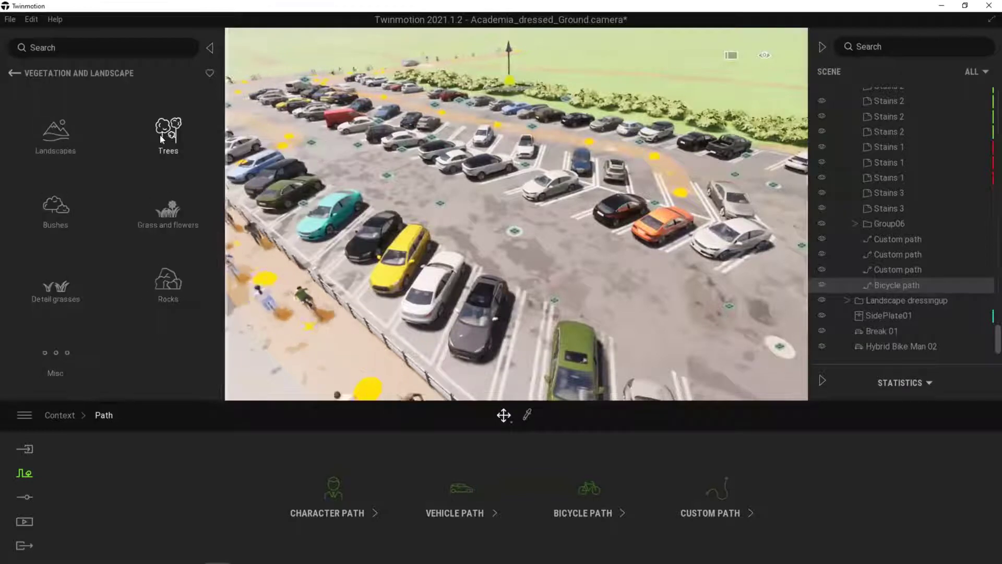
pyautogui.moveTo(423, 215); pyautogui.dragTo(584, 248)
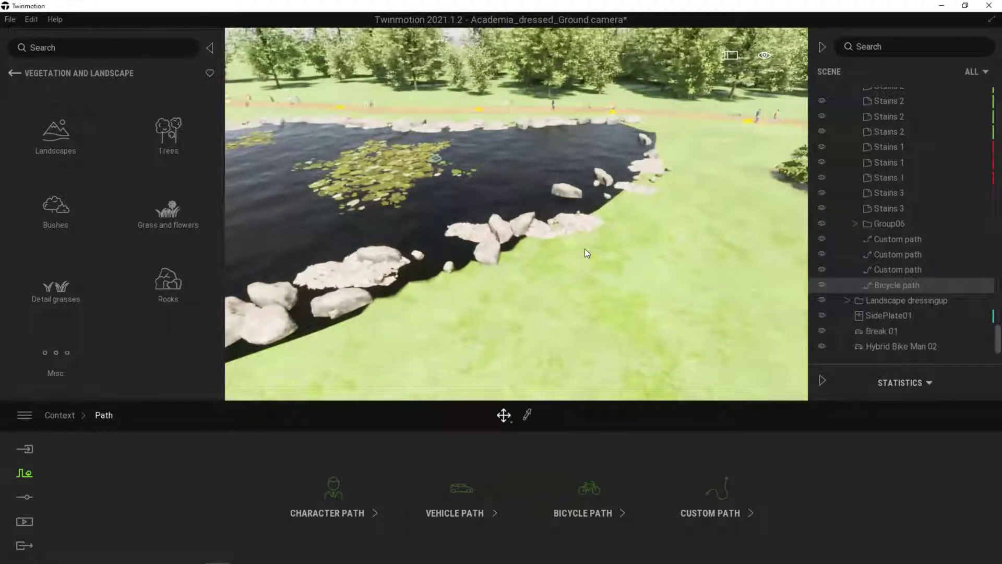
pyautogui.moveTo(530, 270); pyautogui.dragTo(531, 256)
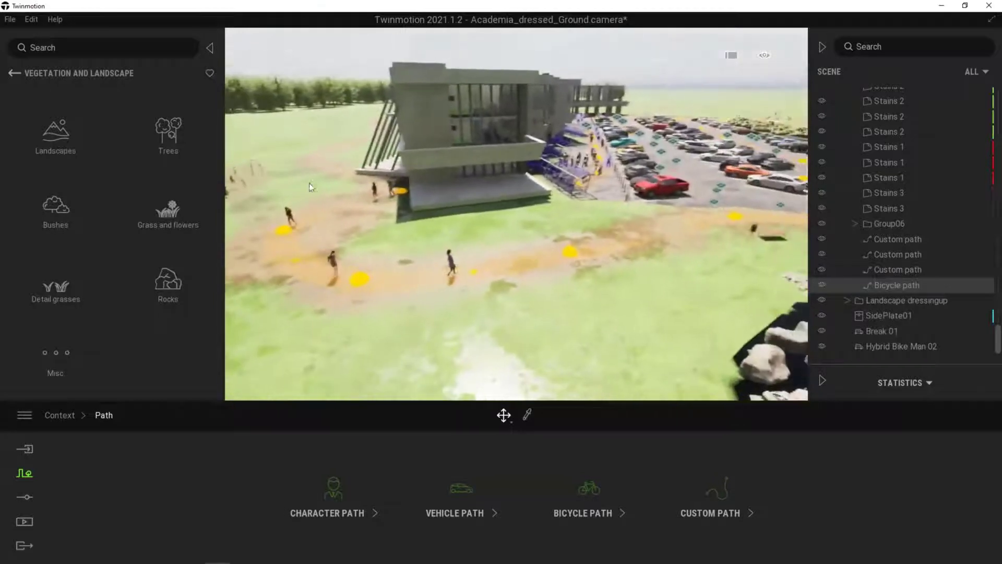
pyautogui.click(168, 130)
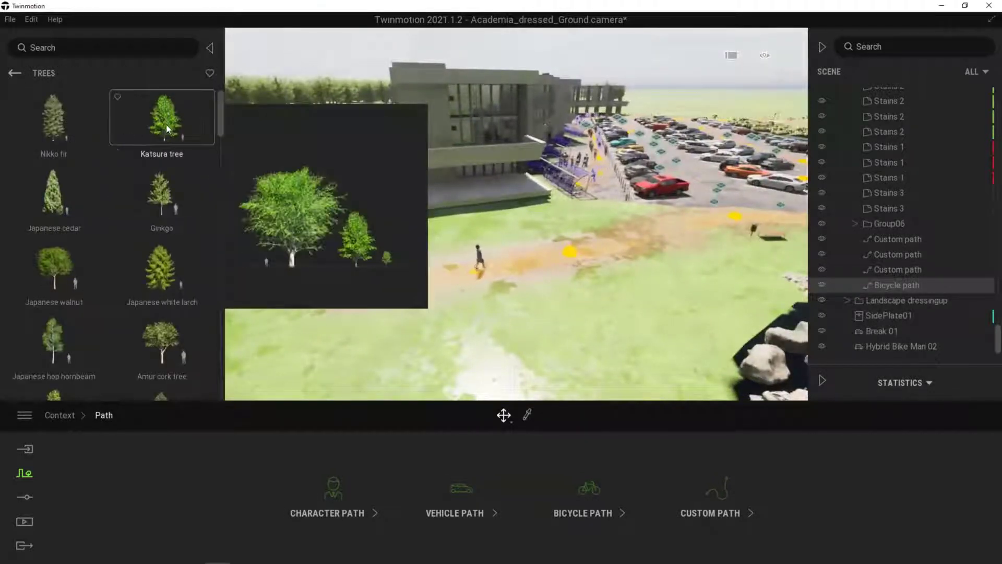
pyautogui.moveTo(166, 124); pyautogui.dragTo(653, 347)
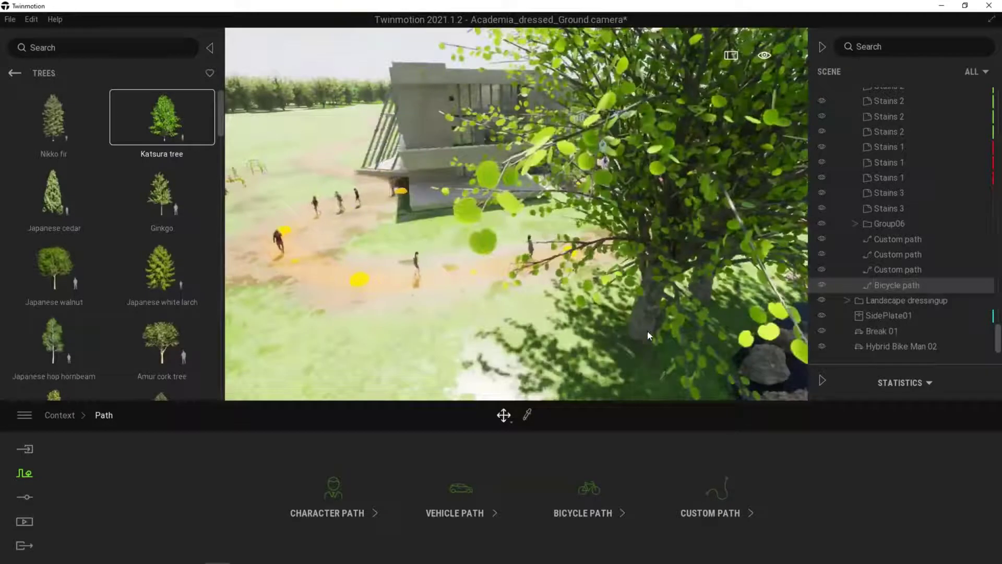
pyautogui.click(649, 334)
pyautogui.press('Escape')
pyautogui.scroll(-4, 498, 299)
pyautogui.moveTo(423, 297); pyautogui.dragTo(522, 313, button='right')
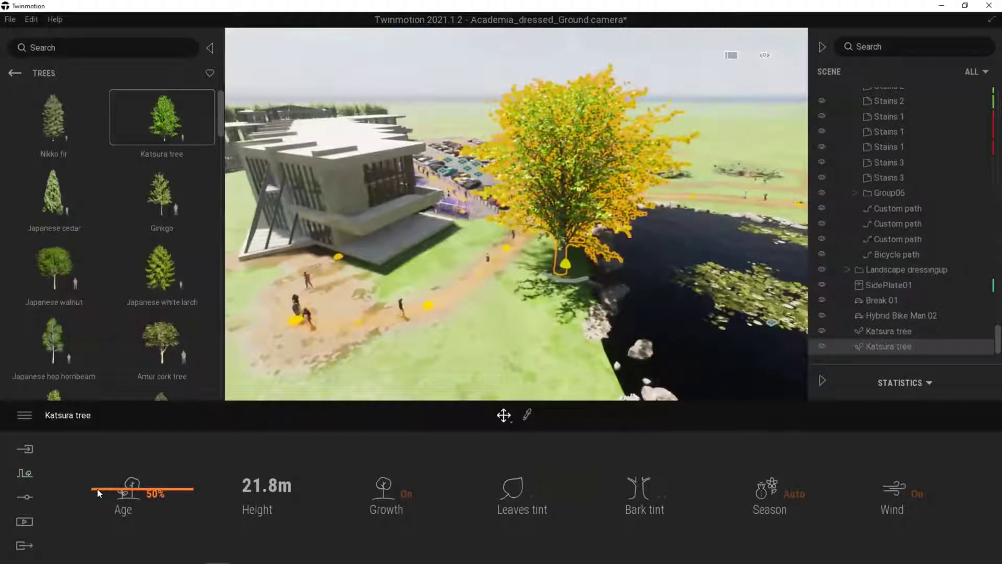
pyautogui.moveTo(102, 490); pyautogui.dragTo(103, 537)
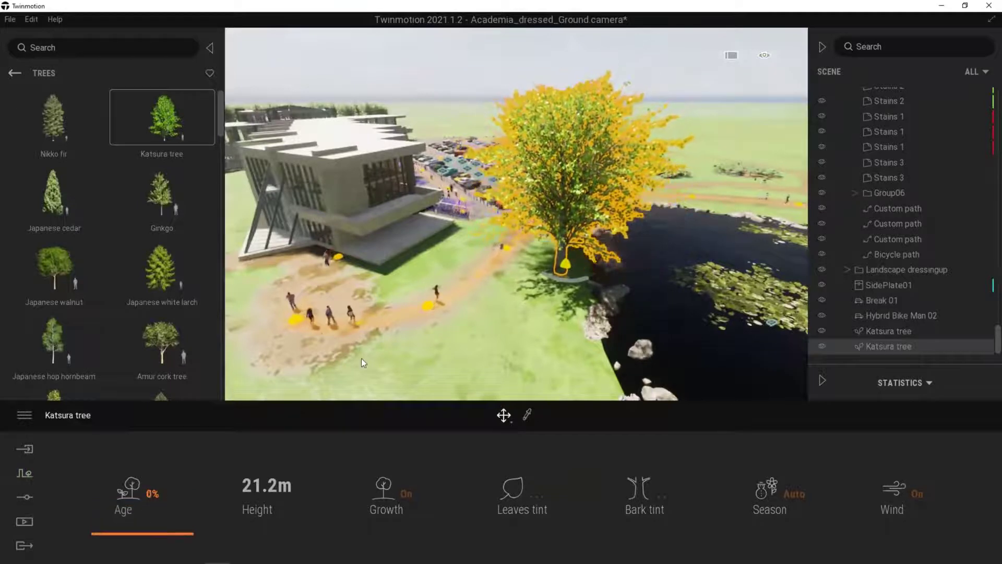
# - Search the tree library for Olive and place an olive tree on the grass near the Katsura trees
pyautogui.scroll(-5, 63, 283)
pyautogui.scroll(-3, 67, 288)
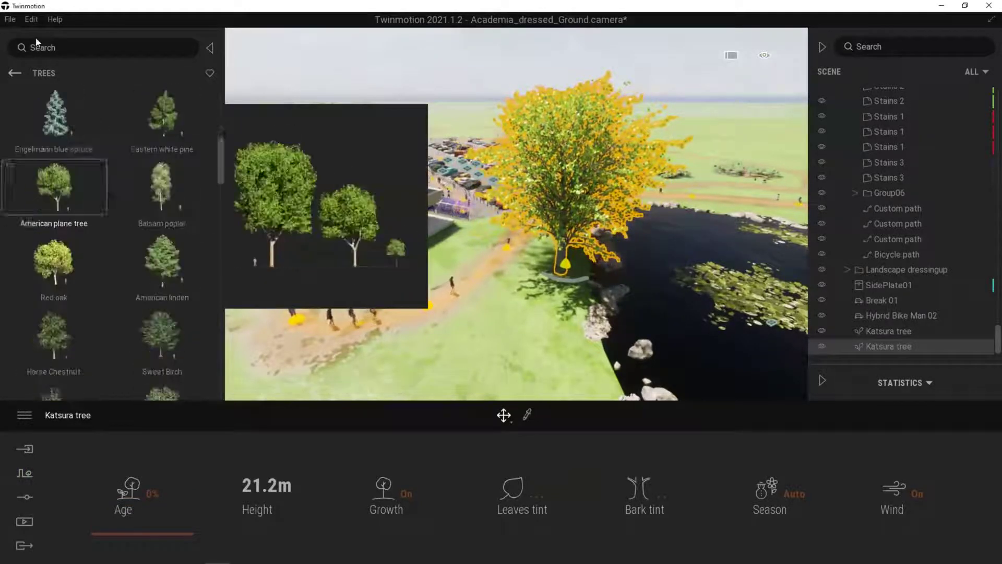
pyautogui.click(70, 48)
pyautogui.write('oli')
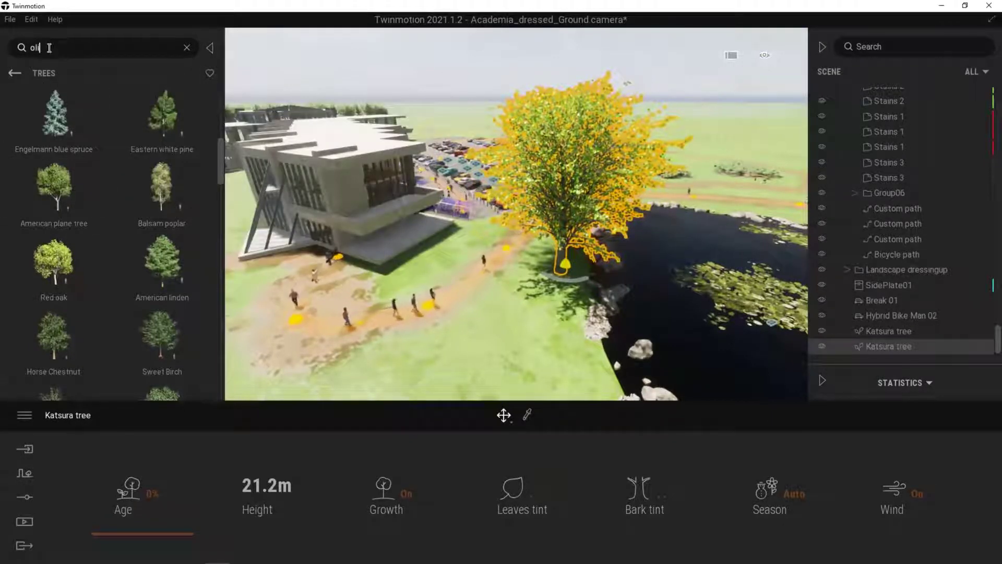
pyautogui.write('ve')
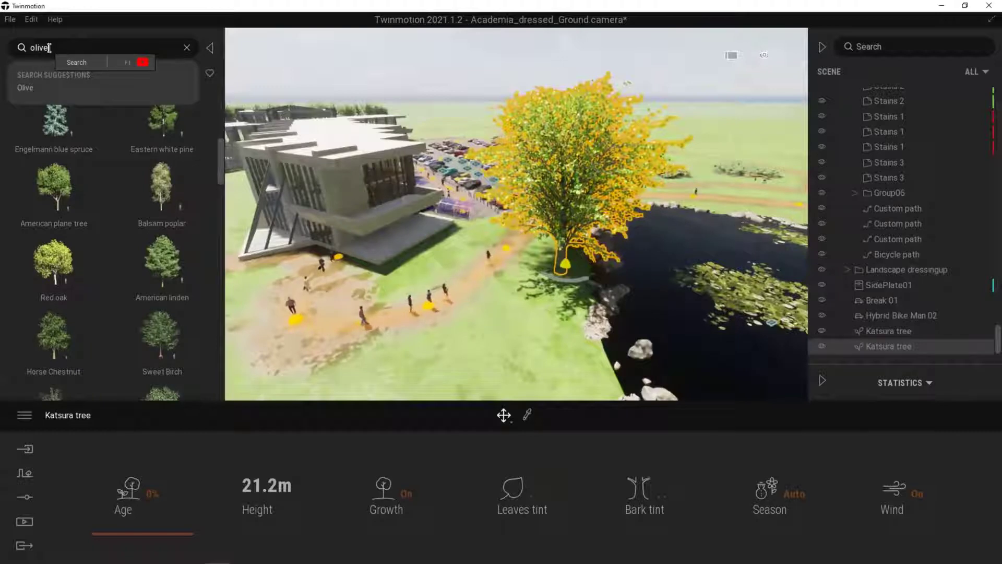
pyautogui.click(37, 86)
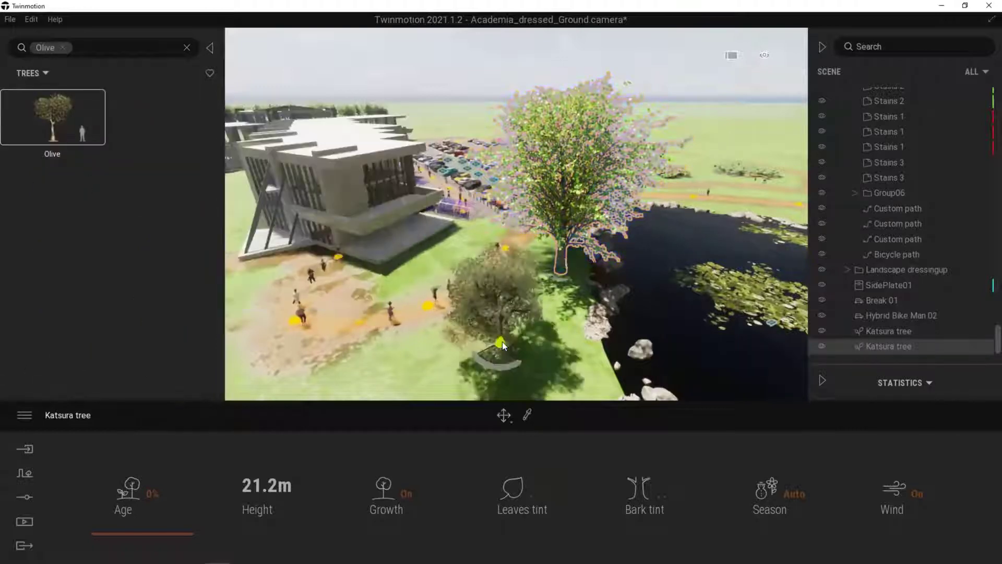
pyautogui.scroll(6, 495, 344)
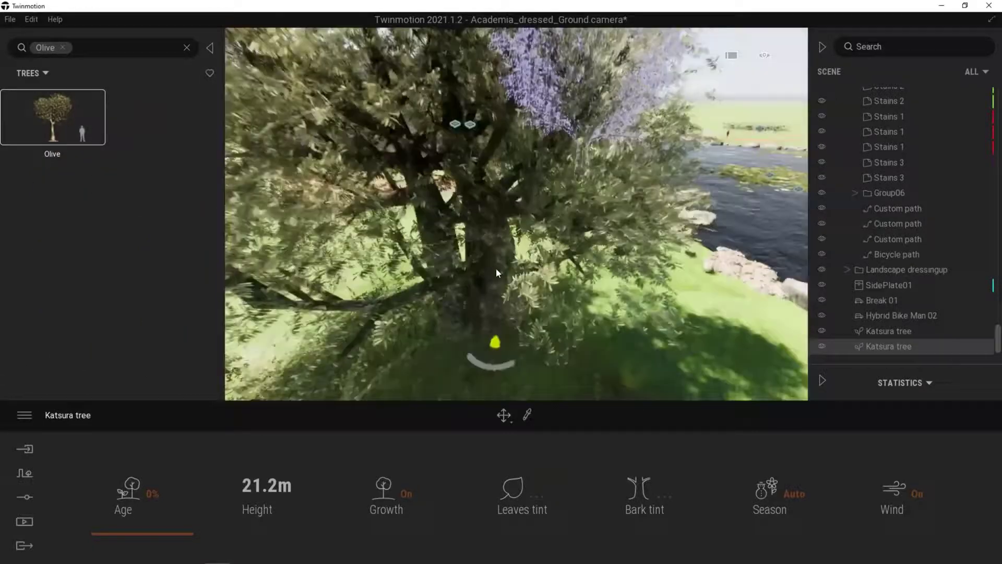
pyautogui.scroll(-8, 495, 268)
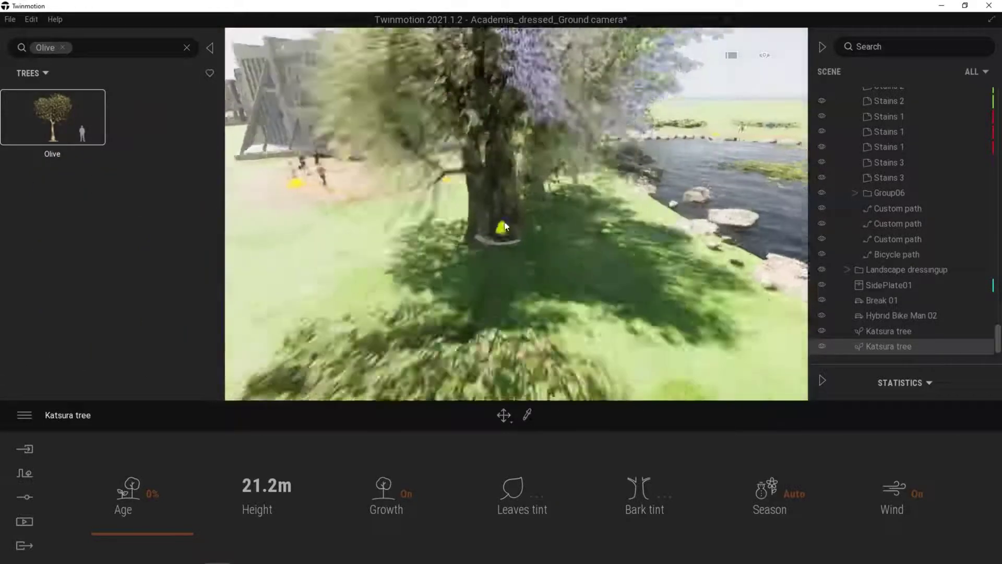
pyautogui.click(527, 210)
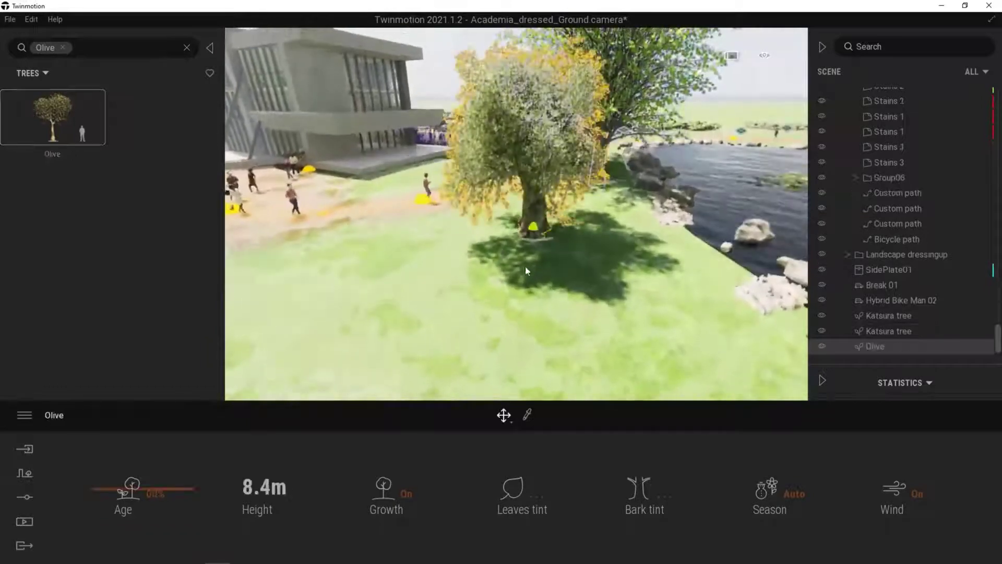
# - Set the olive tree's age to 0%, try 100%, return it to 0%, and deselect the tree
pyautogui.moveTo(108, 546); pyautogui.dragTo(109, 561)
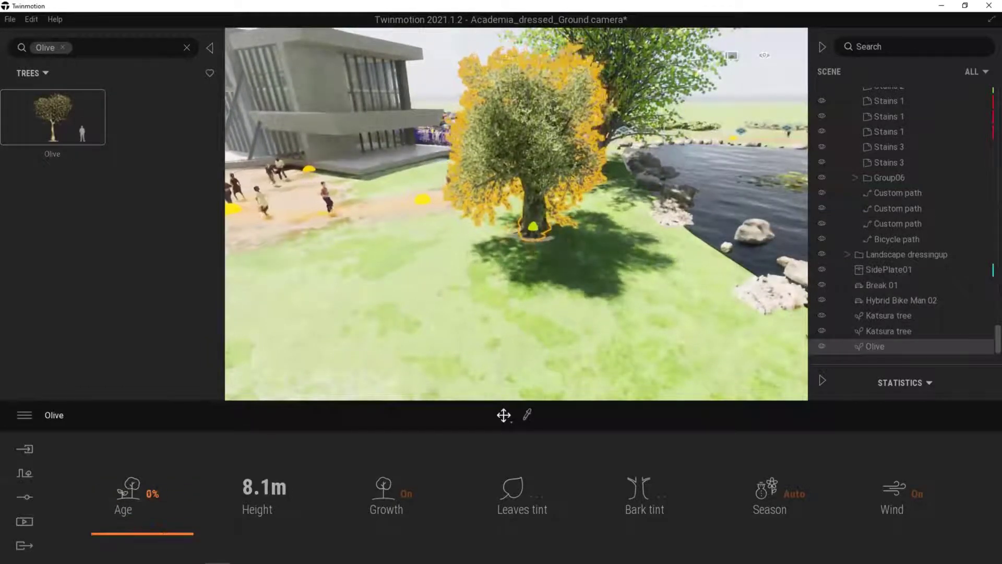
pyautogui.moveTo(446, 273); pyautogui.dragTo(398, 254)
pyautogui.moveTo(399, 254); pyautogui.dragTo(449, 258, button='right')
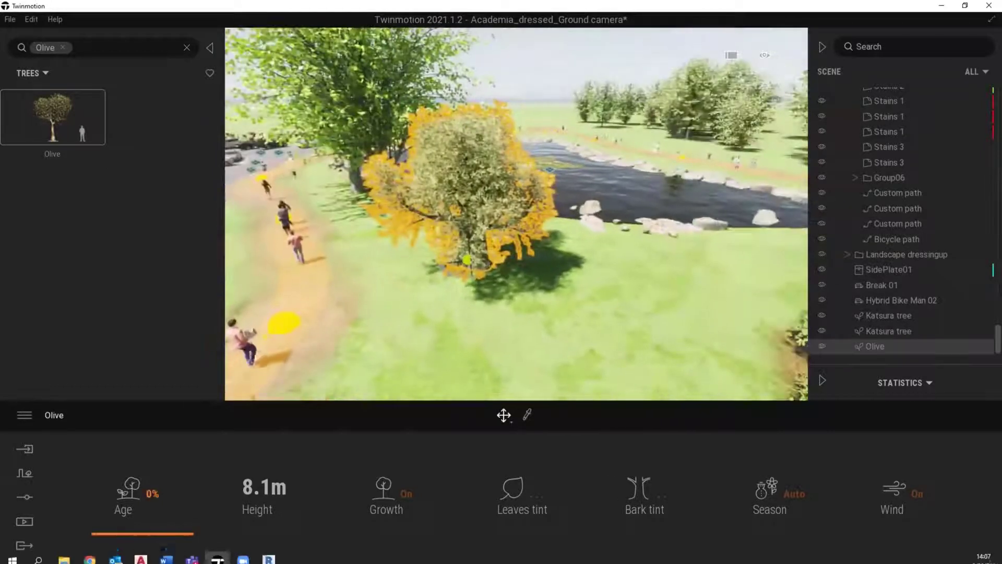
pyautogui.moveTo(104, 535); pyautogui.dragTo(110, 302)
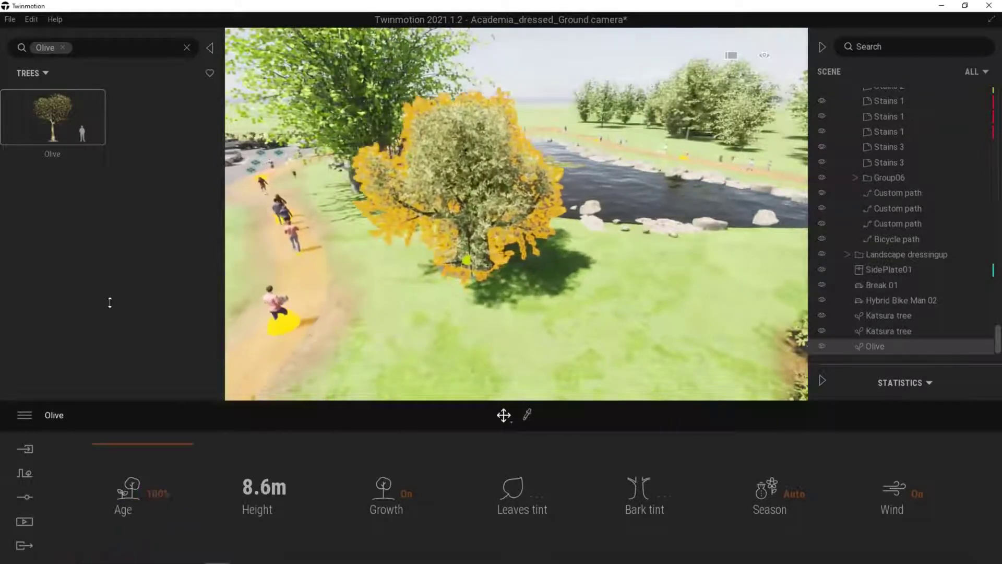
pyautogui.moveTo(123, 426); pyautogui.dragTo(132, 332)
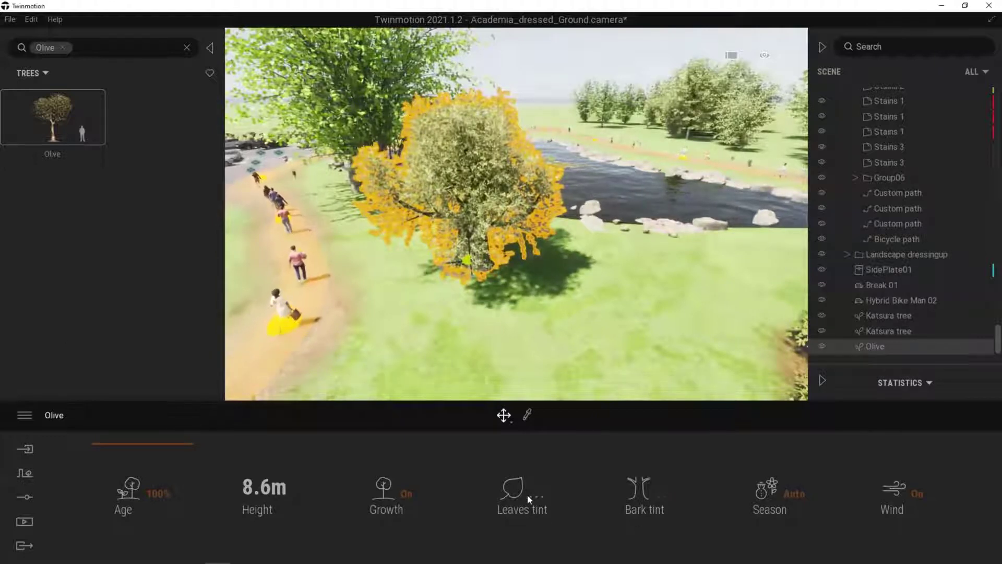
pyautogui.moveTo(140, 461); pyautogui.dragTo(139, 538)
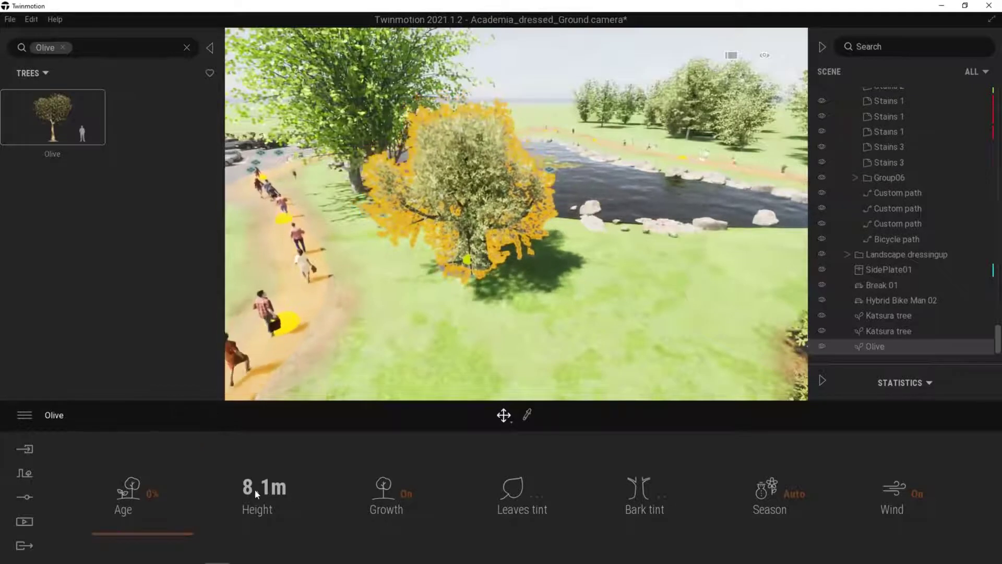
pyautogui.press('Escape')
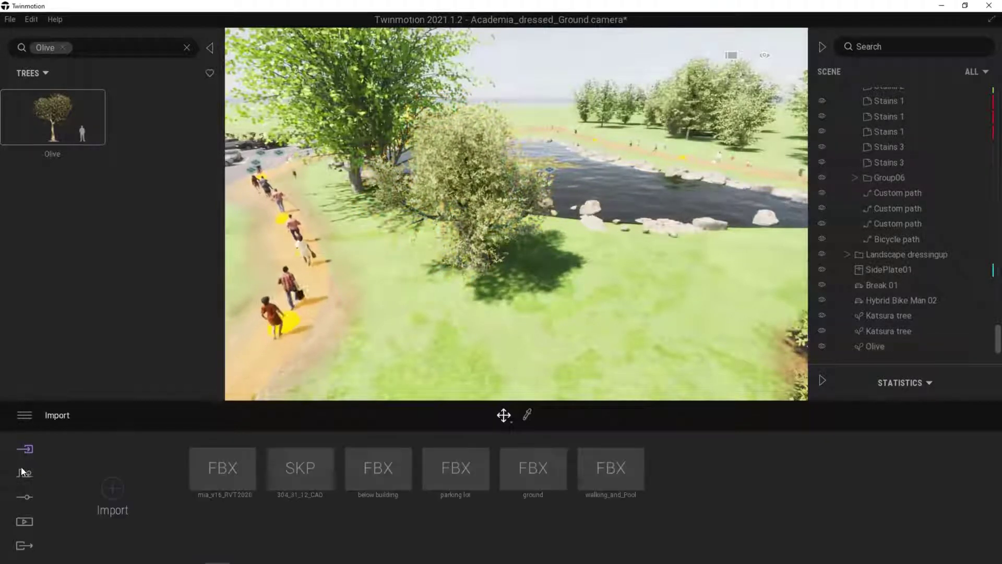
# - In the weather settings, lower the scene's vegetation growth to 0.34, inspect the olive tree, and raise the growth to 0.99
pyautogui.click(24, 472)
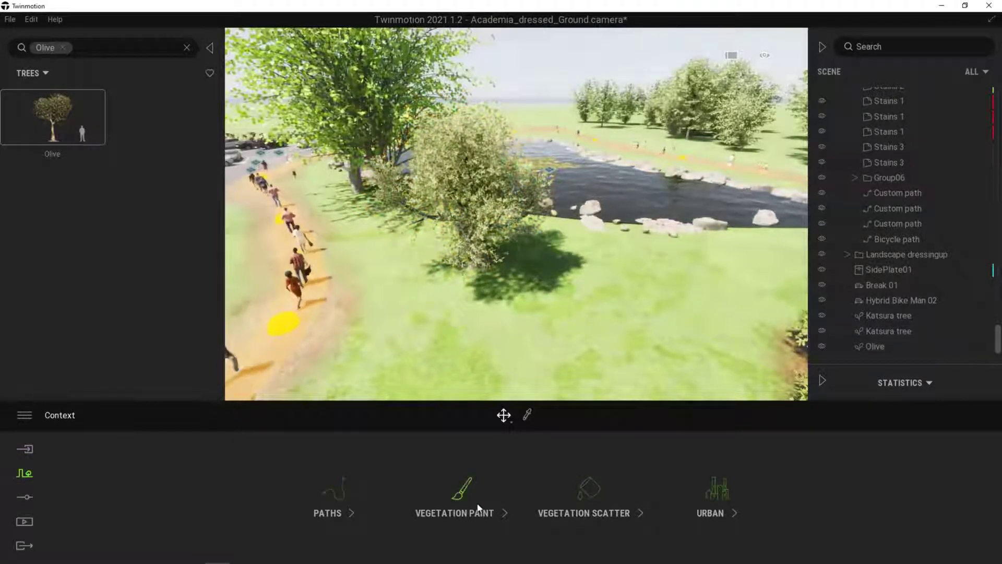
pyautogui.click(24, 497)
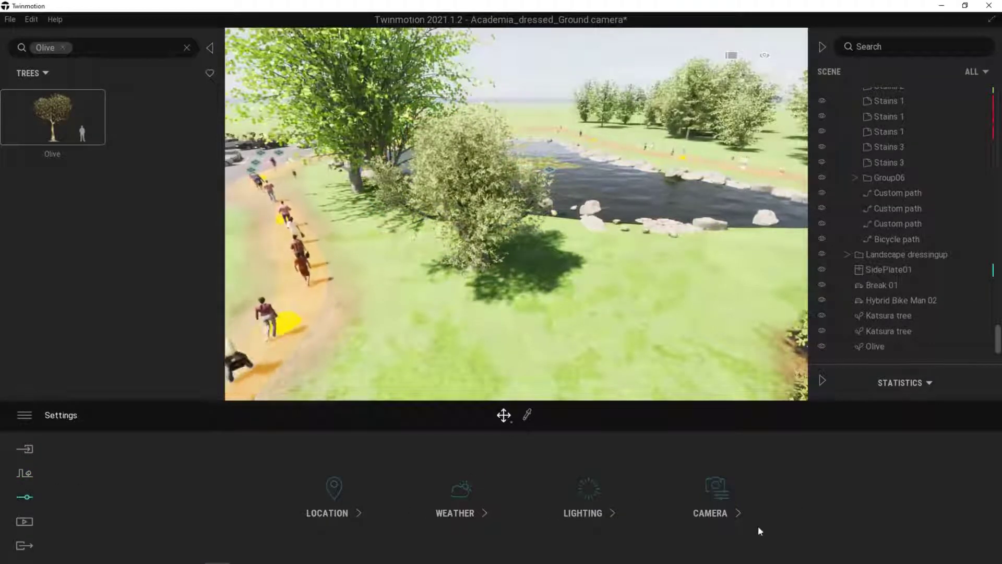
pyautogui.click(457, 496)
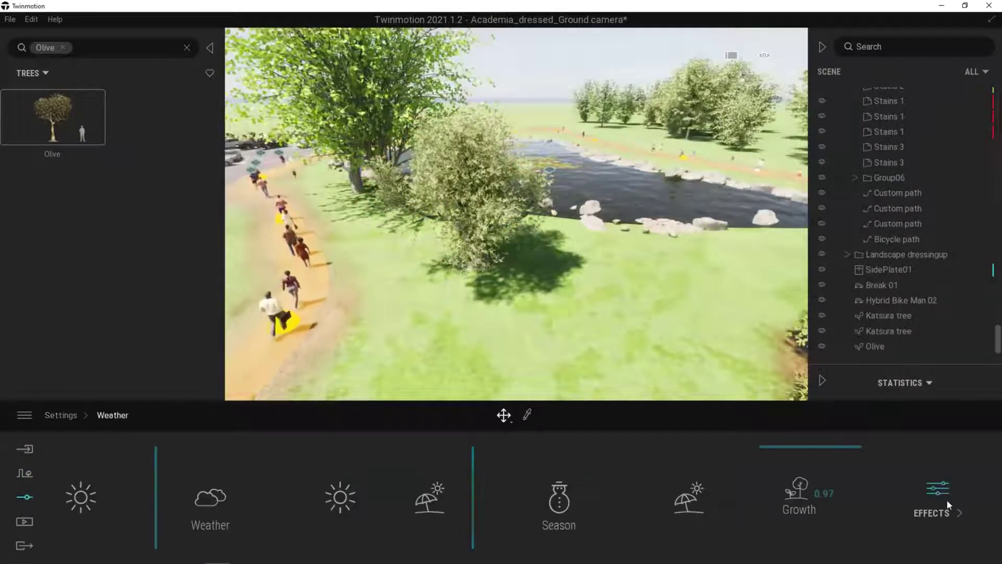
pyautogui.moveTo(773, 452); pyautogui.dragTo(775, 508)
pyautogui.scroll(6, 463, 289)
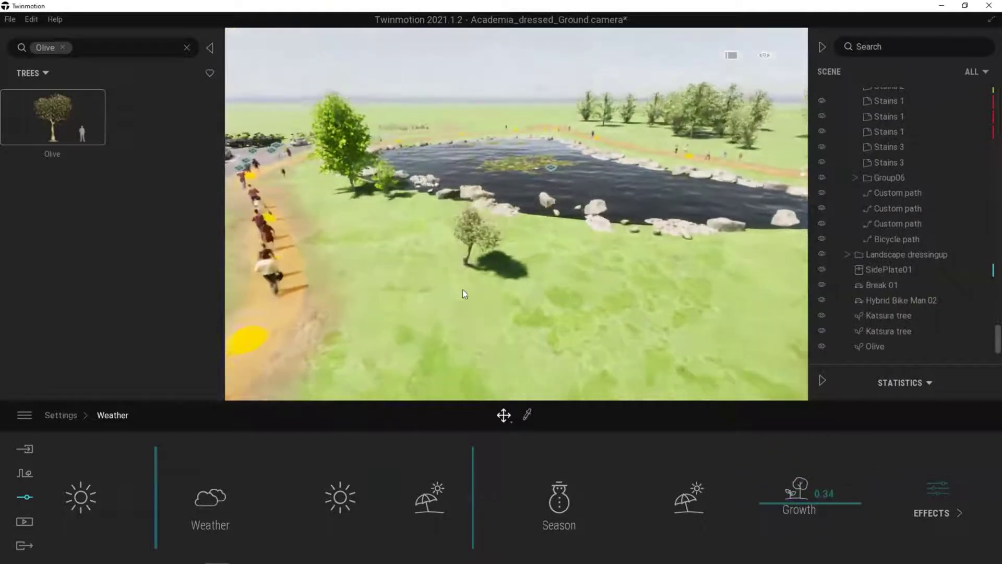
pyautogui.moveTo(462, 289); pyautogui.dragTo(465, 290, button='right')
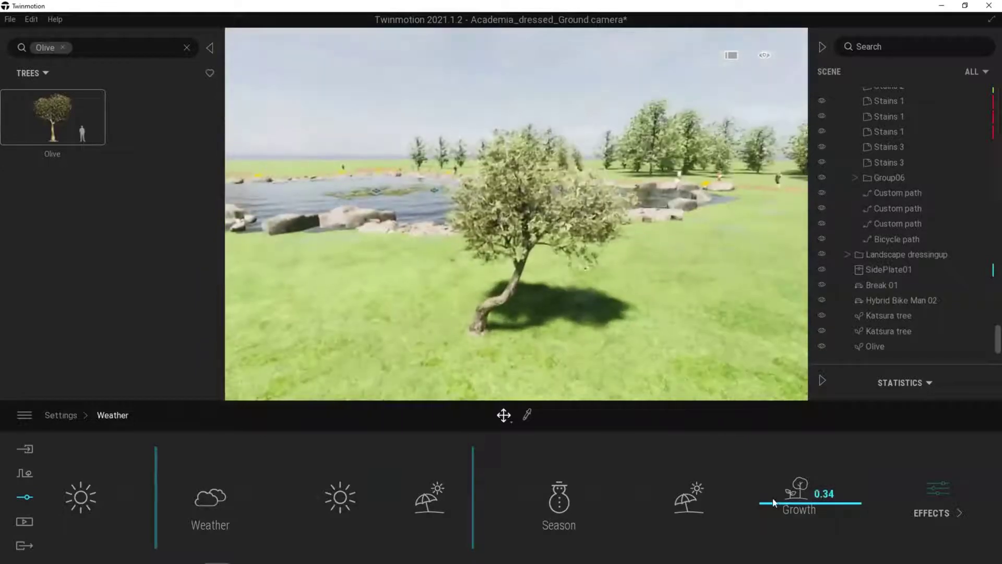
pyautogui.moveTo(777, 506); pyautogui.dragTo(767, 441)
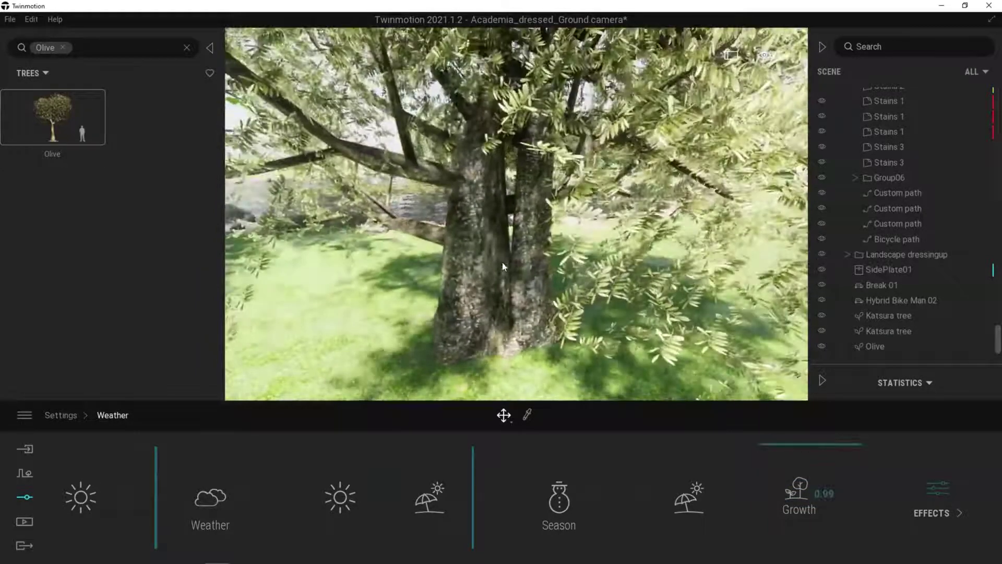
pyautogui.scroll(-5, 487, 312)
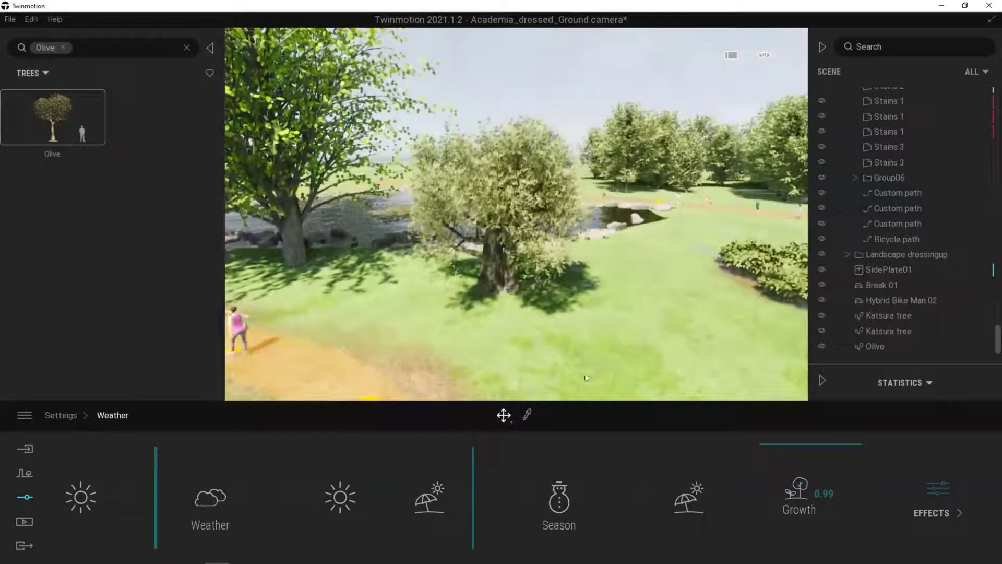
# - Lower the scene's vegetation growth to 0.00, inspect the young olive tree, and set the growth to 1.00
pyautogui.moveTo(773, 446); pyautogui.dragTo(775, 547)
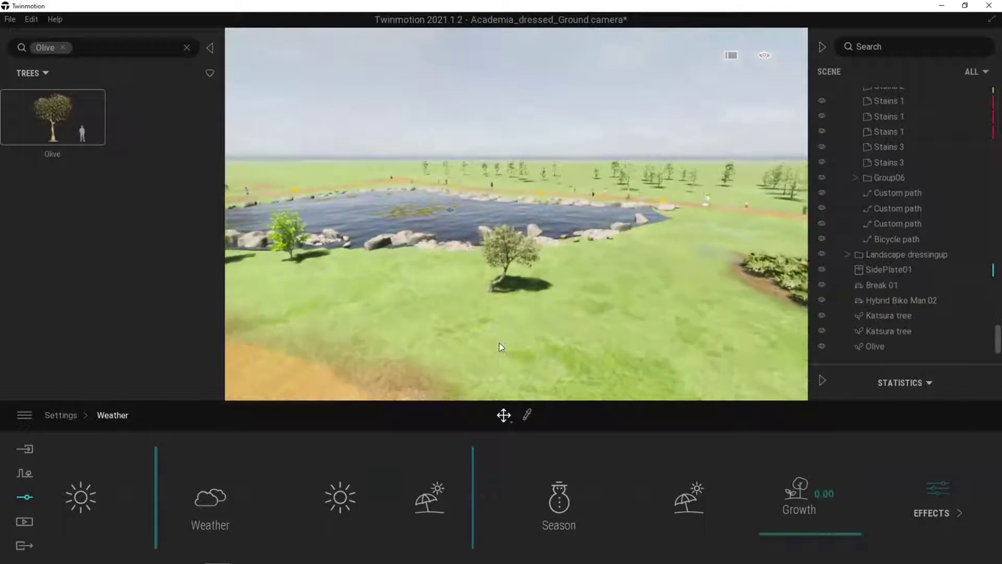
pyautogui.scroll(5, 499, 343)
pyautogui.scroll(5, 506, 290)
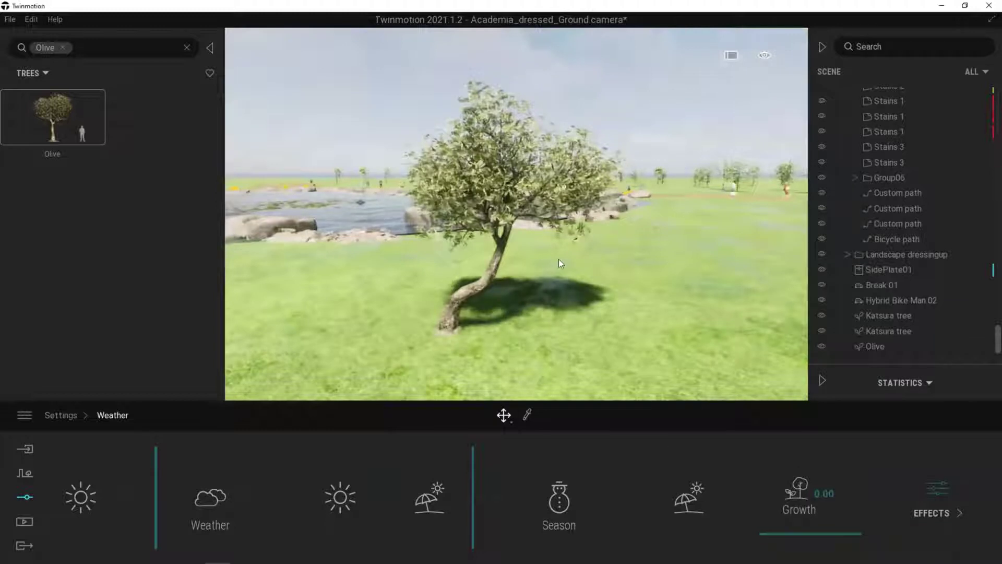
pyautogui.scroll(-5, 558, 259)
pyautogui.moveTo(764, 537); pyautogui.dragTo(763, 411)
pyautogui.scroll(3, 530, 215)
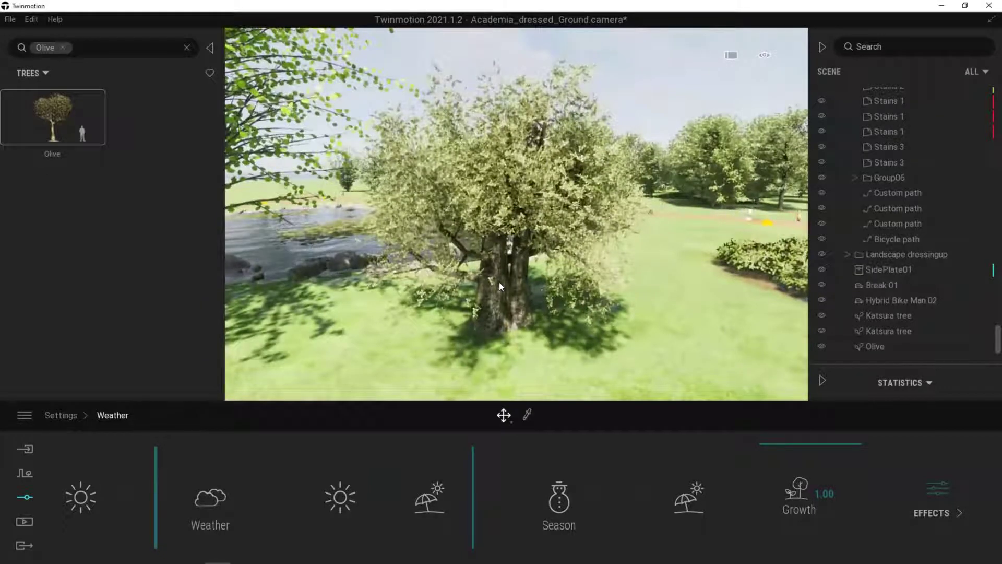
# - Turn off Growth for the olive tree and set its own age to 100%
pyautogui.click(498, 318)
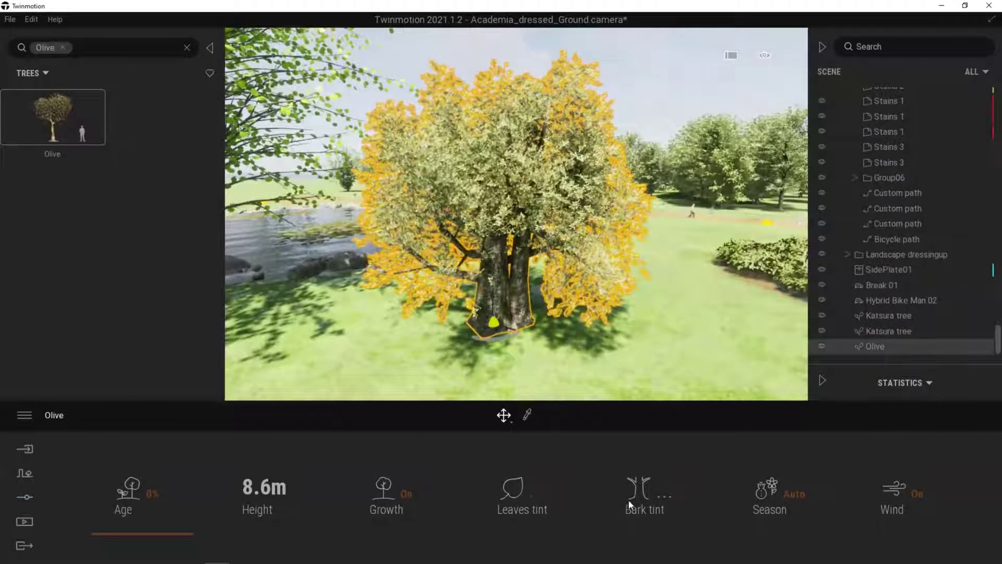
pyautogui.click(401, 496)
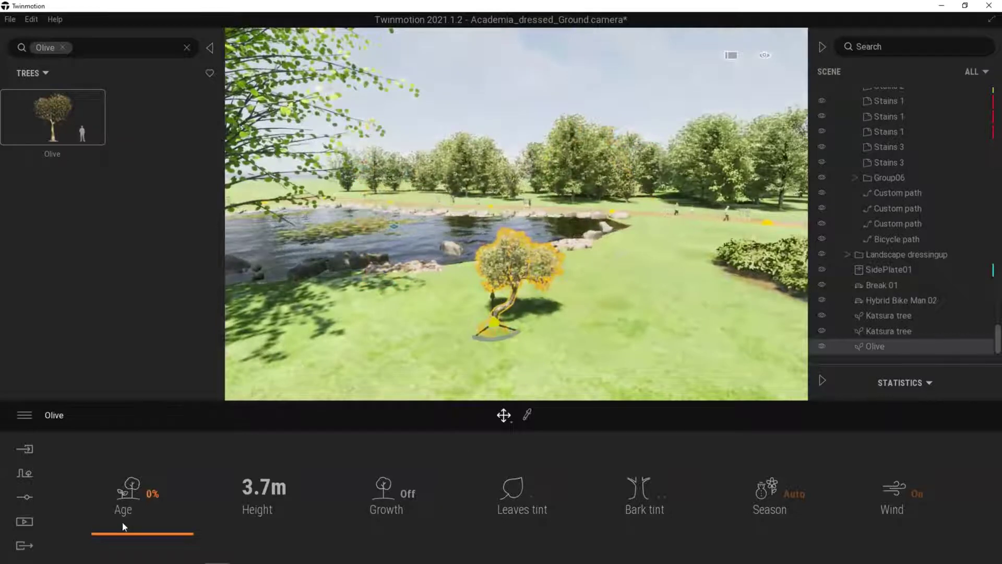
pyautogui.moveTo(108, 536); pyautogui.dragTo(127, 423)
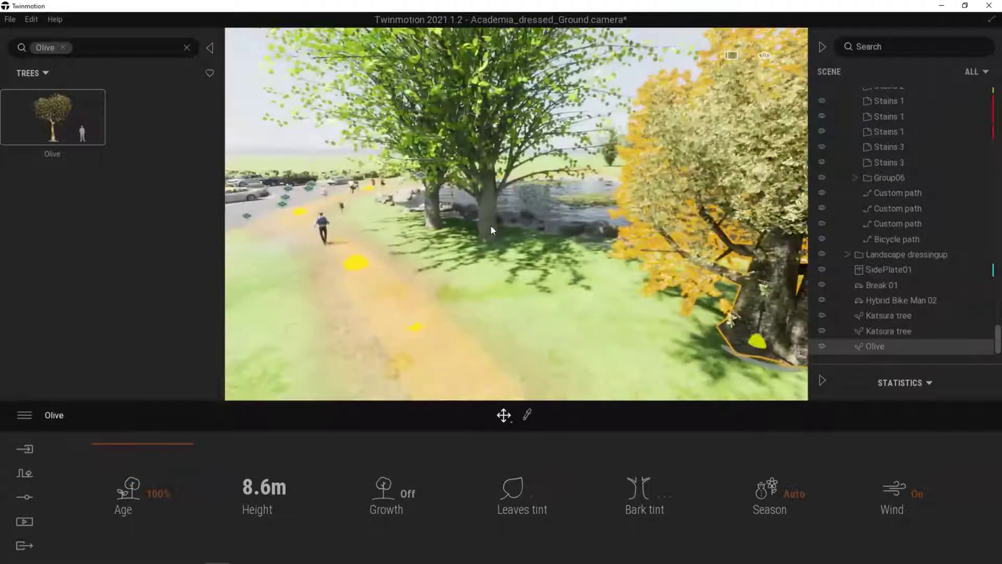
# - Turn off Growth for the Katsura tree nearest the olive tree, set its age to 0%, and deselect it
pyautogui.click(489, 227)
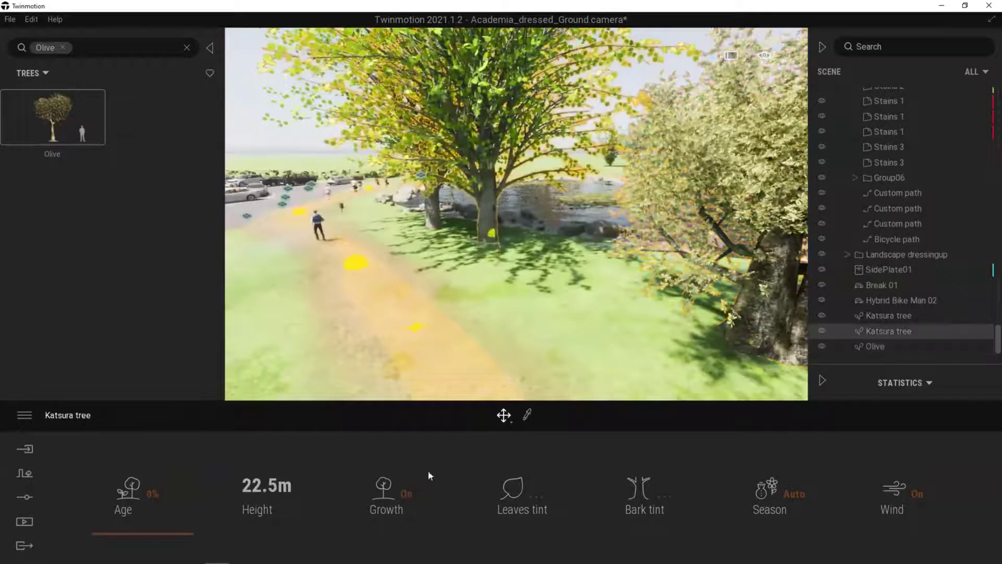
pyautogui.click(405, 494)
pyautogui.moveTo(137, 524)
pyautogui.mouseDown()
pyautogui.moveTo(154, 440)
pyautogui.moveTo(150, 533)
pyautogui.mouseUp()
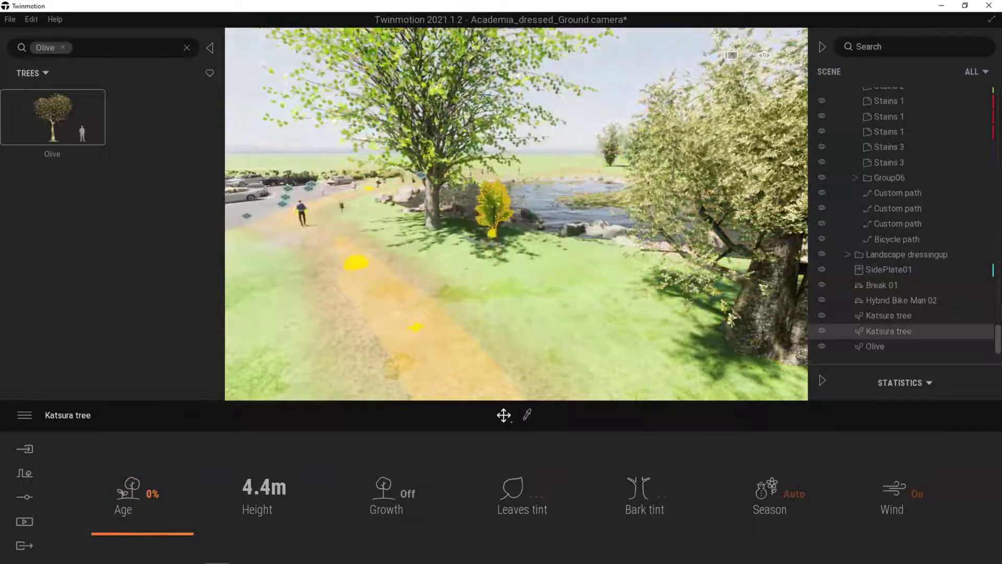
pyautogui.press('w')
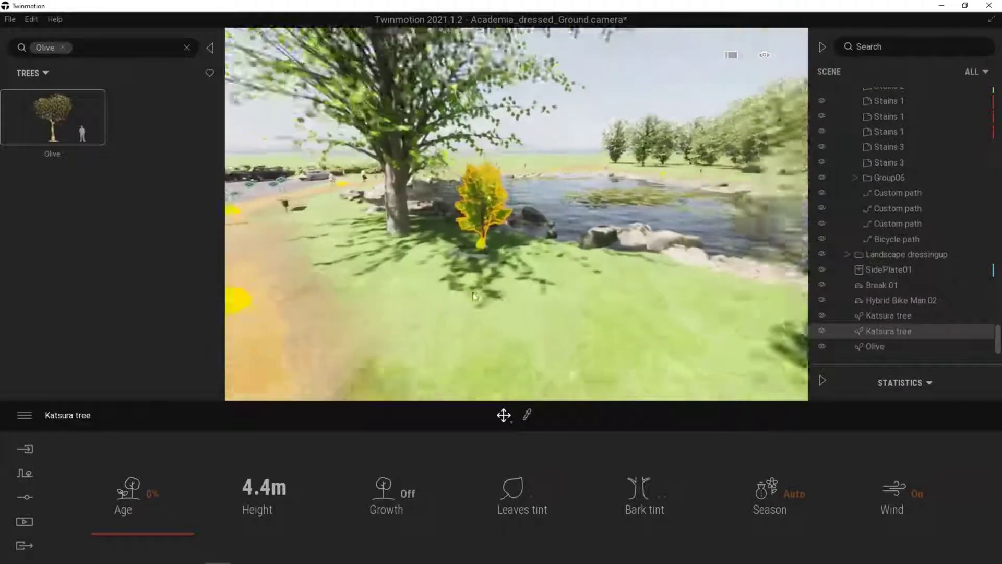
pyautogui.press('Escape')
pyautogui.press('w')
pyautogui.moveTo(419, 312)
pyautogui.mouseDown(button='right')
pyautogui.moveTo(397, 305)
pyautogui.moveTo(420, 313)
pyautogui.mouseUp(button='right')
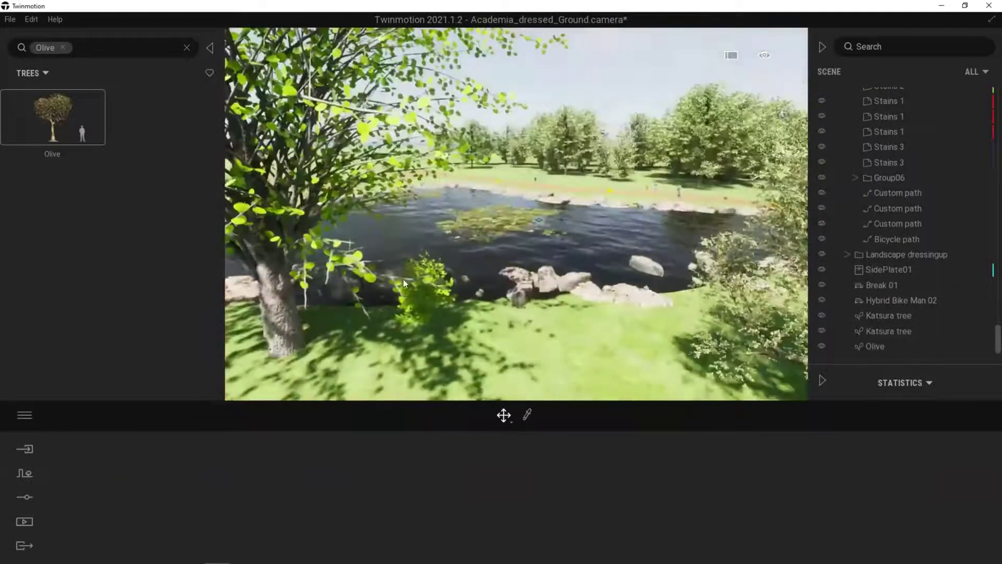
pyautogui.press('s')
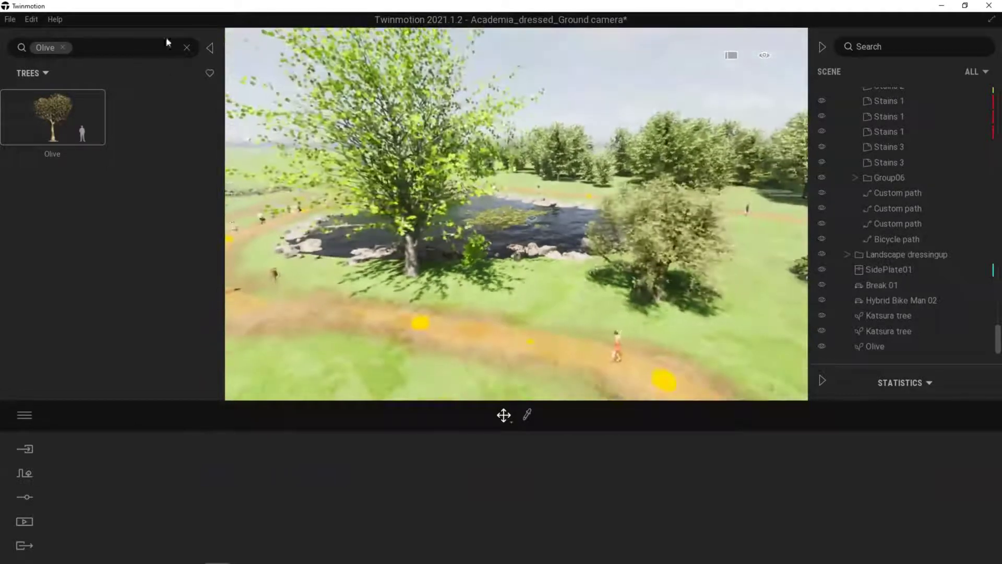
# - Clear the Olive filter from the tree library search and view the trees beside the pond
pyautogui.click(187, 47)
pyautogui.moveTo(433, 259); pyautogui.dragTo(597, 282, button='right')
pyautogui.press('w')
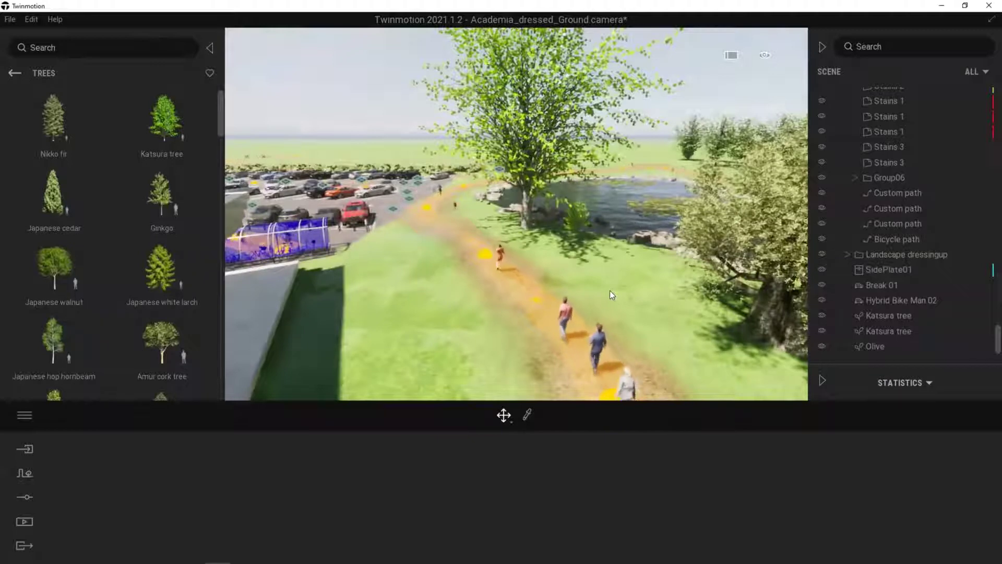
pyautogui.press('d')
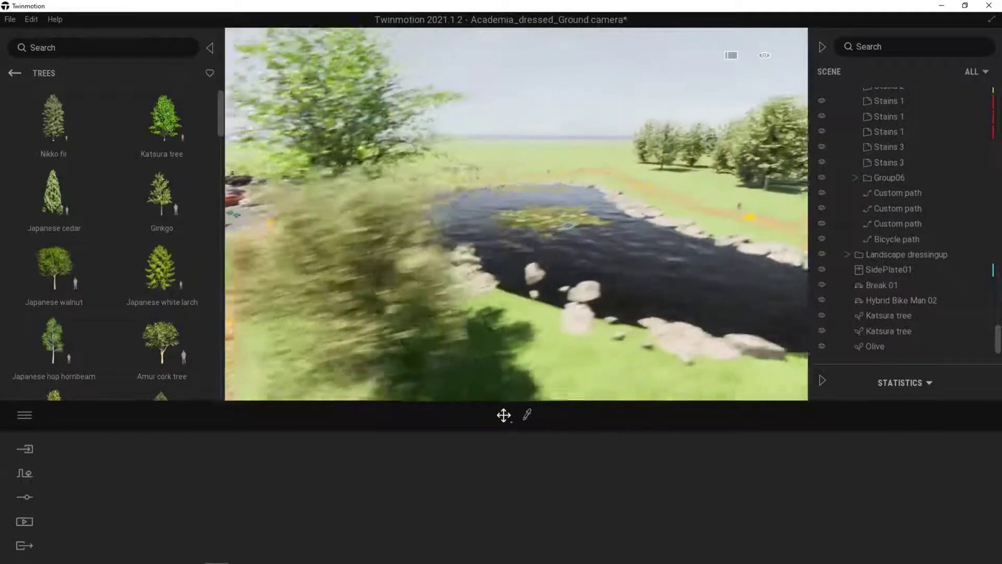
pyautogui.moveTo(634, 263); pyautogui.dragTo(595, 271, button='right')
pyautogui.press('d')
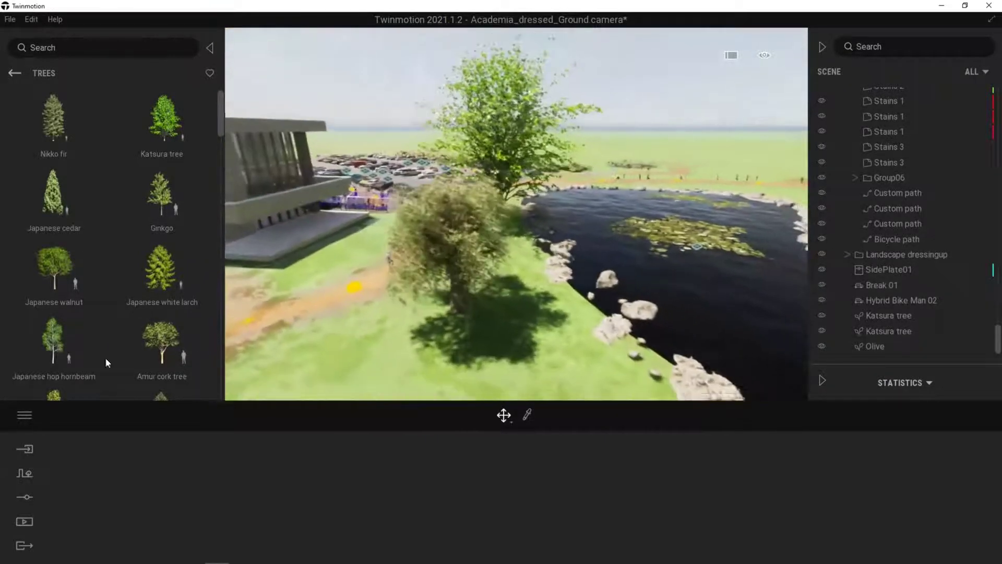
# - In the scene's weather settings, change the weather from sunny to cloudy
pyautogui.click(70, 500)
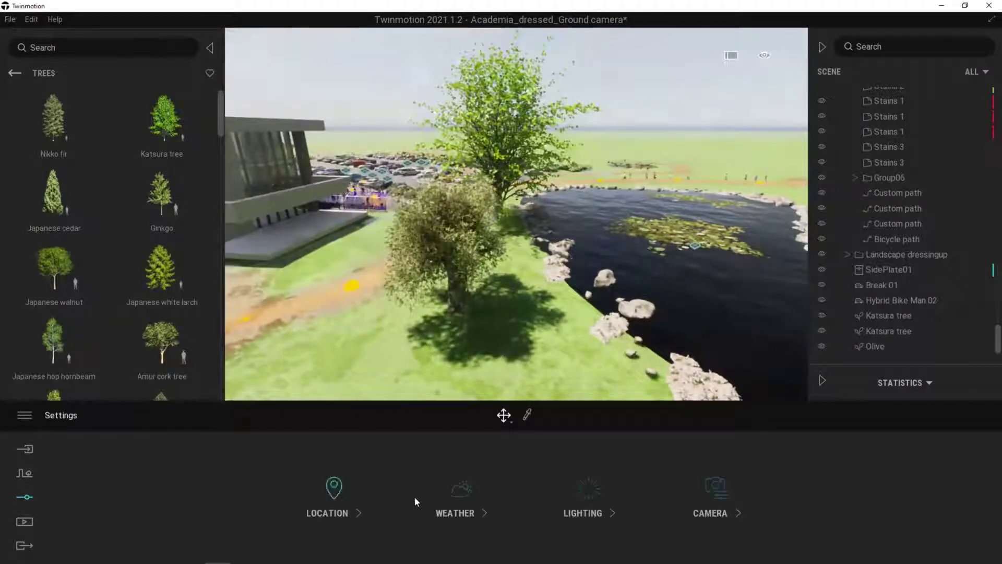
pyautogui.click(460, 495)
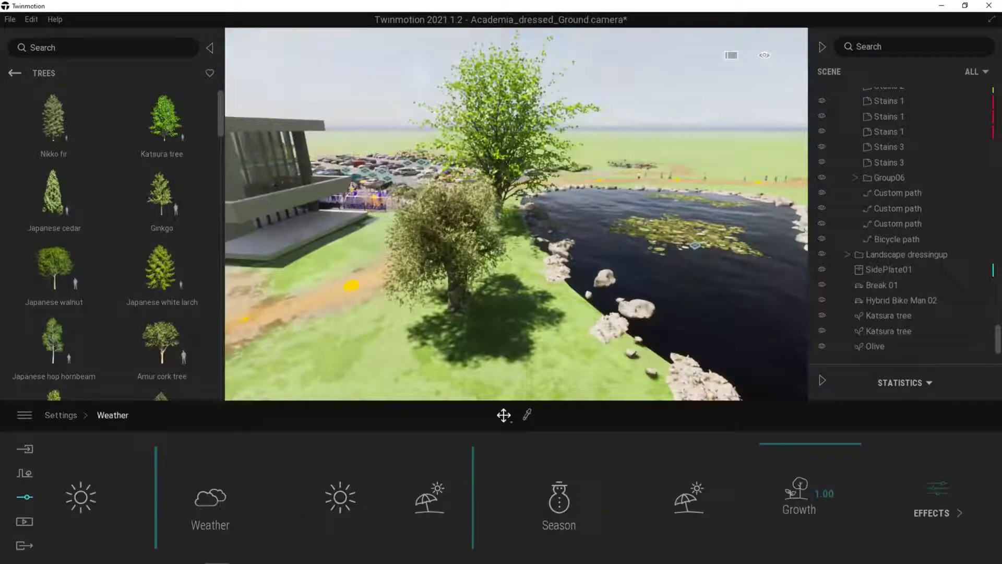
pyautogui.moveTo(551, 254); pyautogui.dragTo(428, 254, button='right')
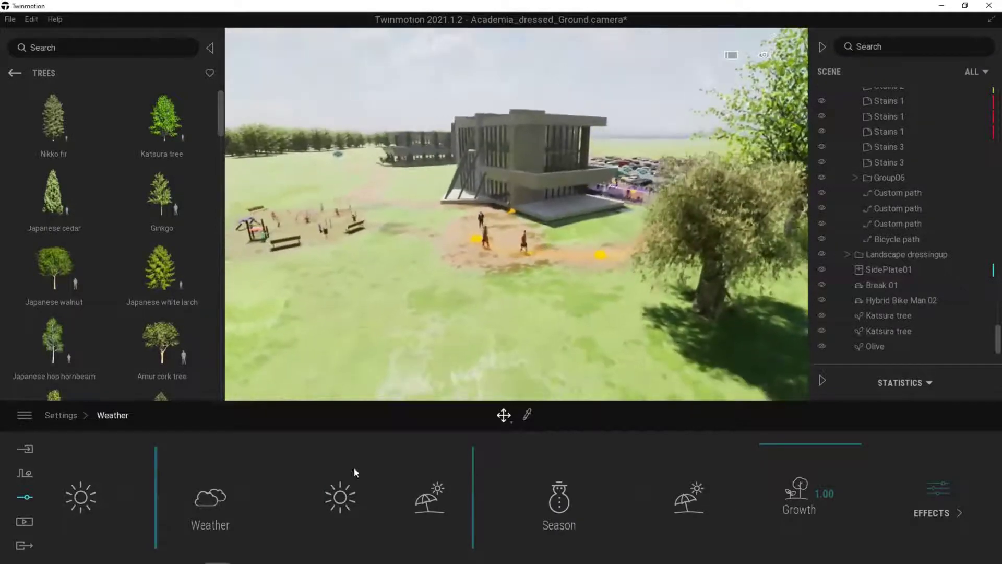
pyautogui.click(209, 483)
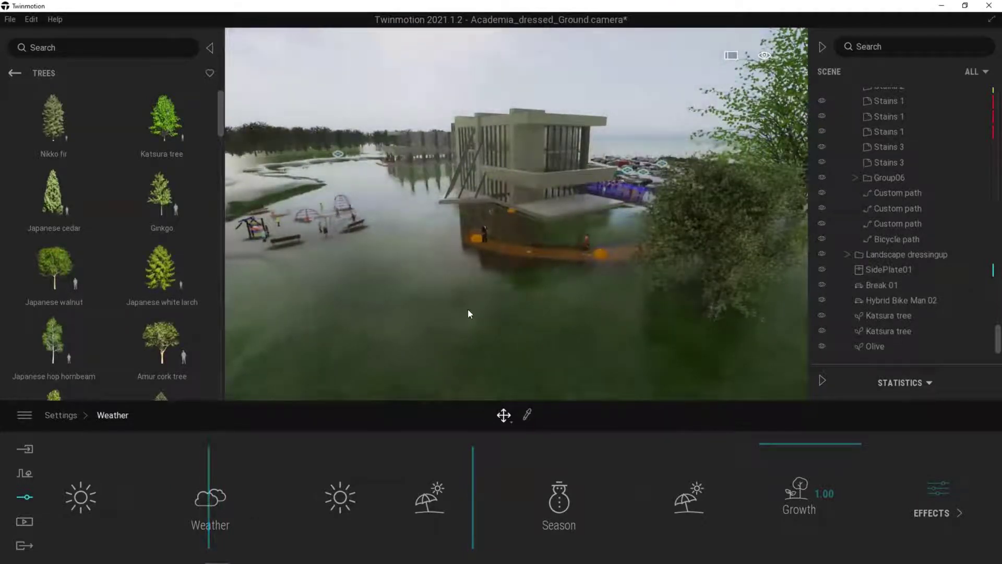
# - Inspect the building and playground in cloudy weather and compare it with a sunnier setting, ending on cloudy
pyautogui.scroll(6, 468, 309)
pyautogui.moveTo(468, 310); pyautogui.dragTo(508, 326, button='right')
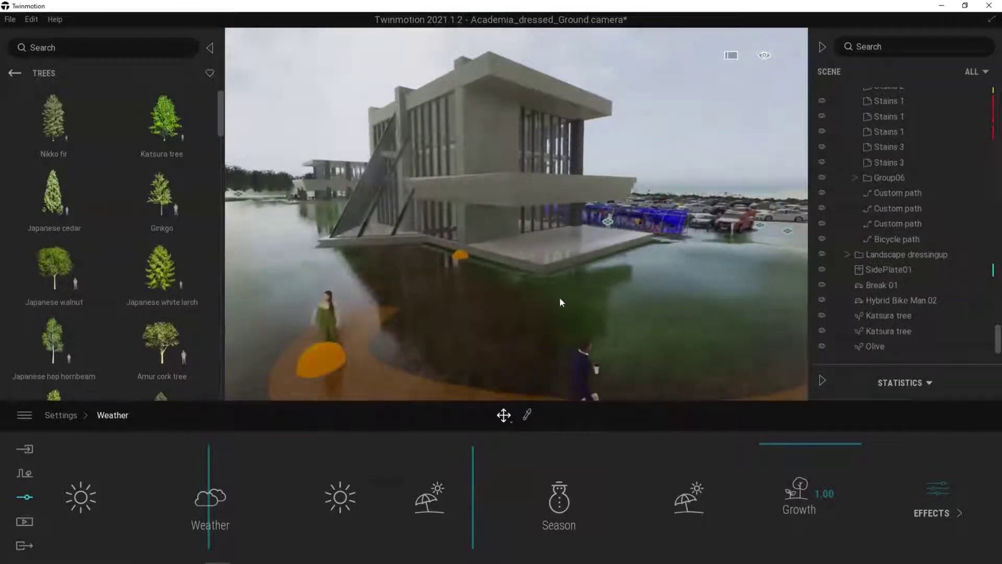
pyautogui.moveTo(365, 261); pyautogui.dragTo(319, 266, button='right')
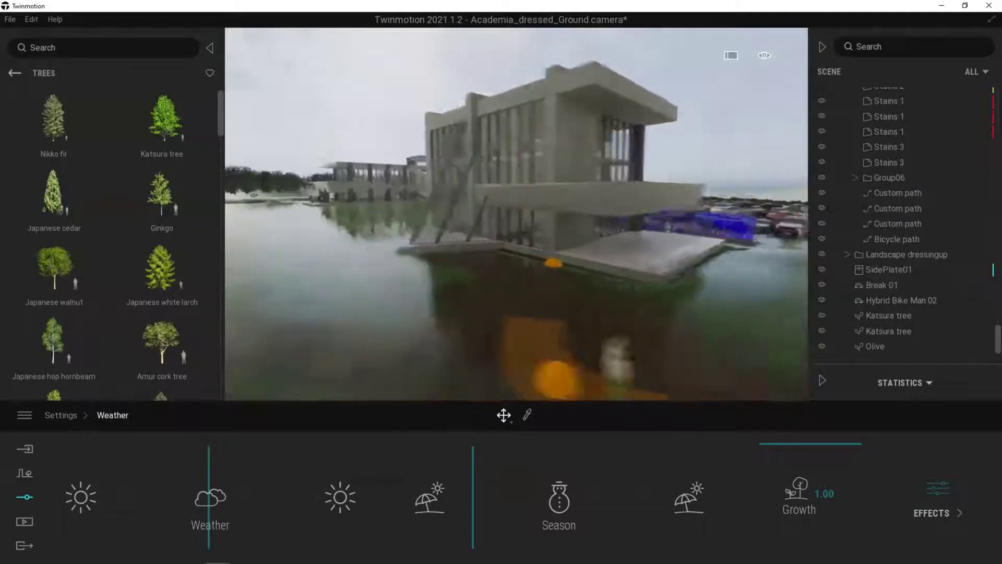
pyautogui.moveTo(469, 198); pyautogui.dragTo(397, 219, button='right')
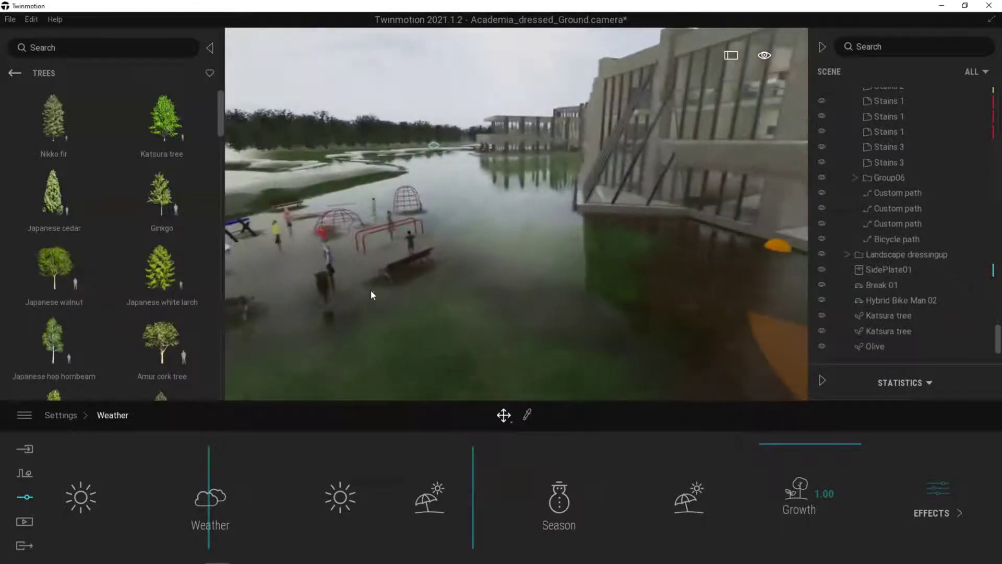
pyautogui.moveTo(370, 290)
pyautogui.mouseDown(button='right')
pyautogui.moveTo(360, 290)
pyautogui.moveTo(368, 289)
pyautogui.mouseUp(button='right')
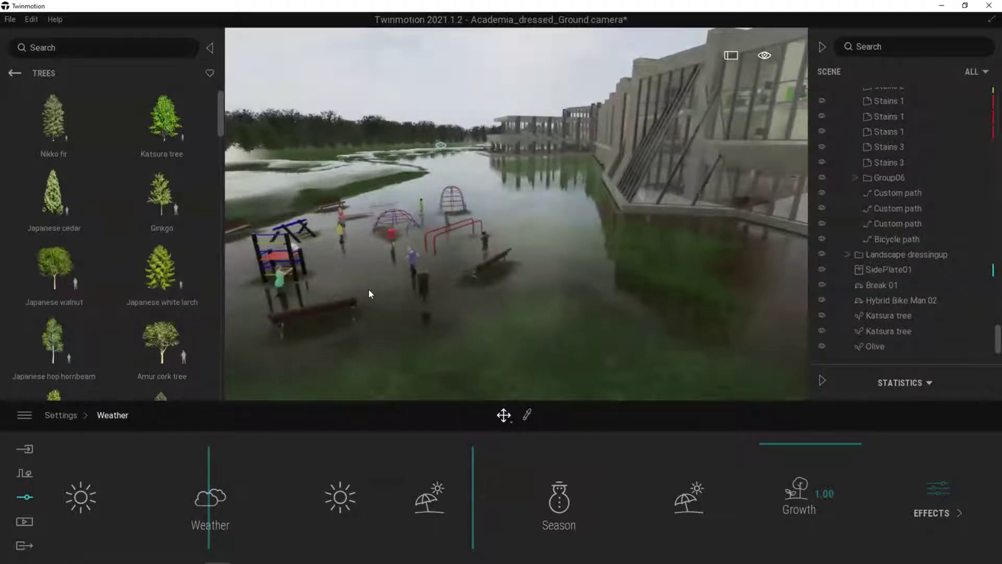
pyautogui.moveTo(443, 322); pyautogui.dragTo(537, 297, button='right')
pyautogui.moveTo(536, 296); pyautogui.dragTo(470, 313, button='middle')
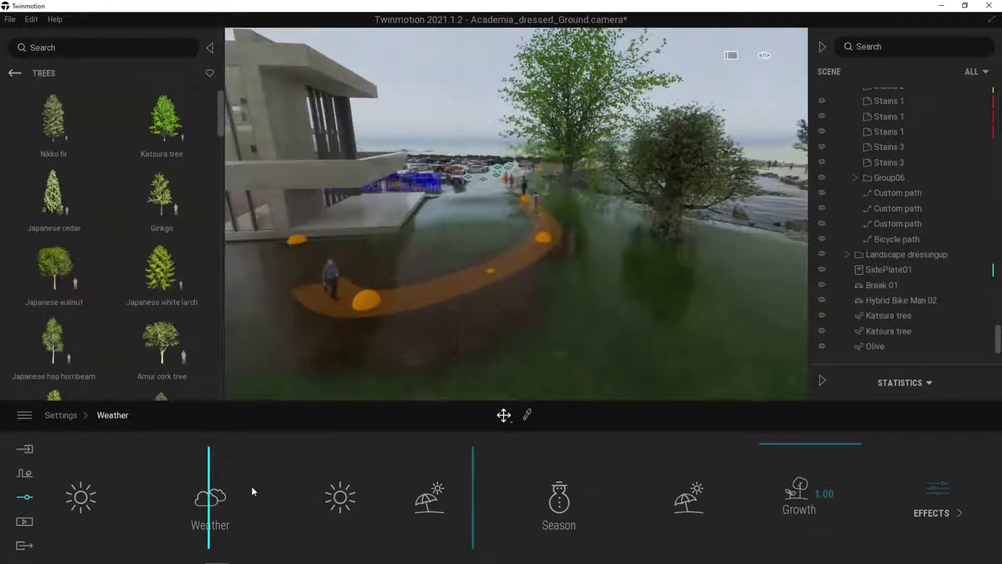
pyautogui.moveTo(251, 488); pyautogui.dragTo(272, 485)
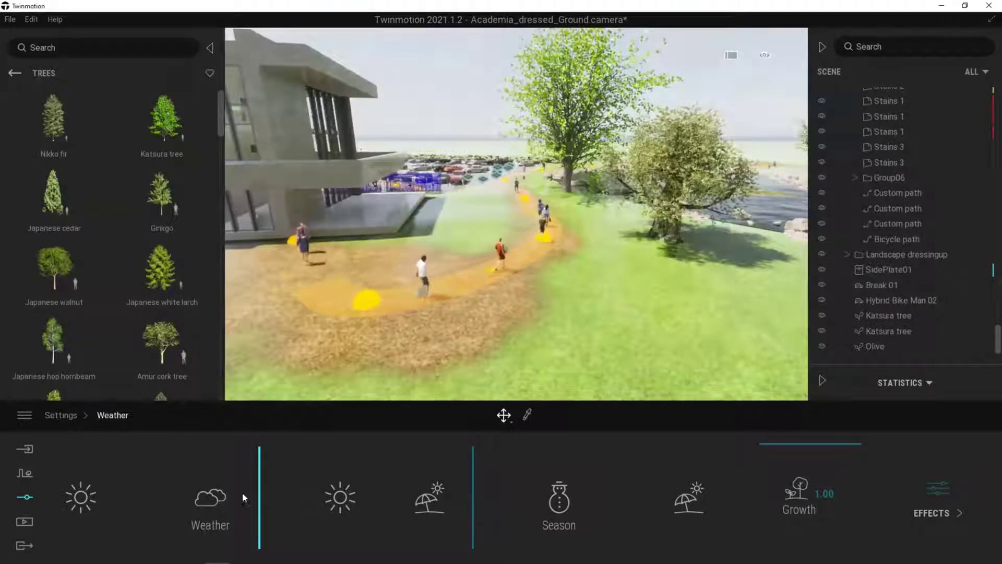
pyautogui.click(216, 495)
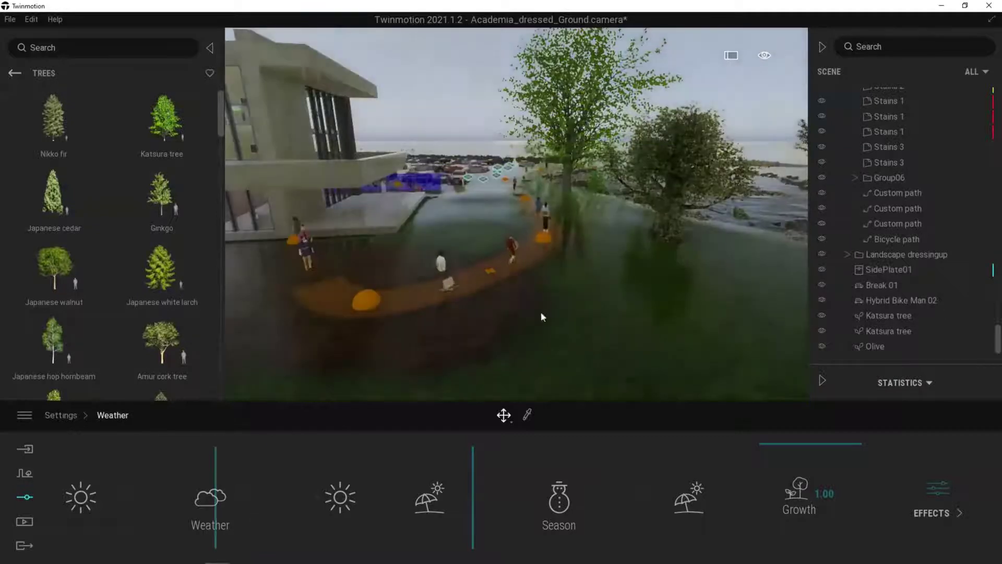
# - Set the scene's season to winter and inspect the olive and Katsura trees beside the pond
pyautogui.click(562, 476)
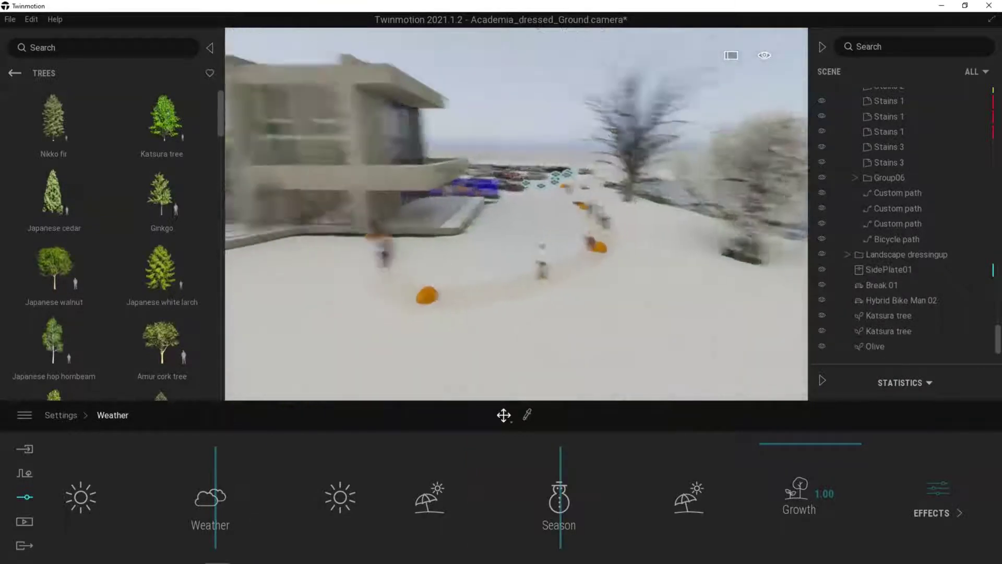
pyautogui.moveTo(618, 265); pyautogui.dragTo(597, 266, button='middle')
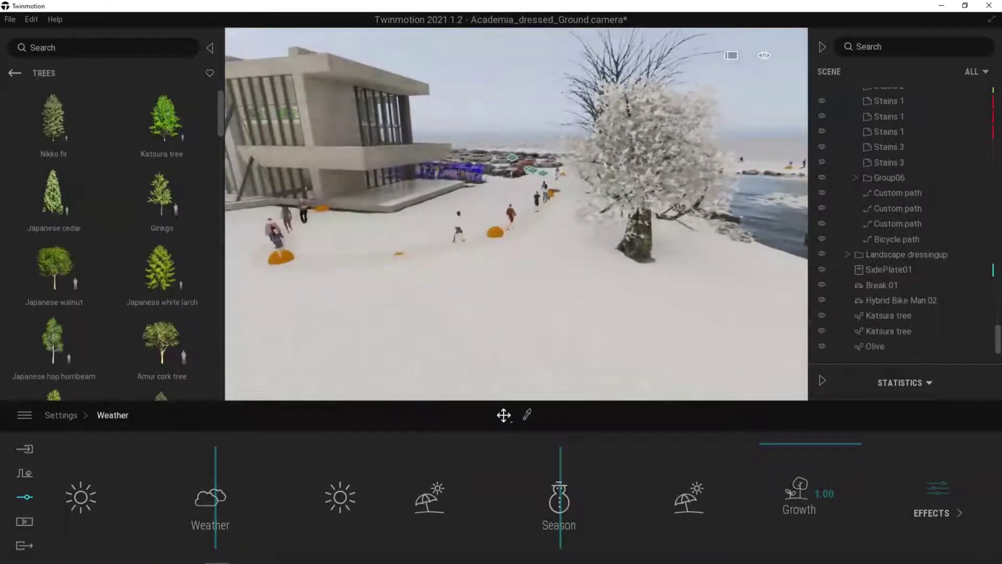
pyautogui.moveTo(647, 172); pyautogui.dragTo(605, 217, button='middle')
pyautogui.scroll(6, 566, 209)
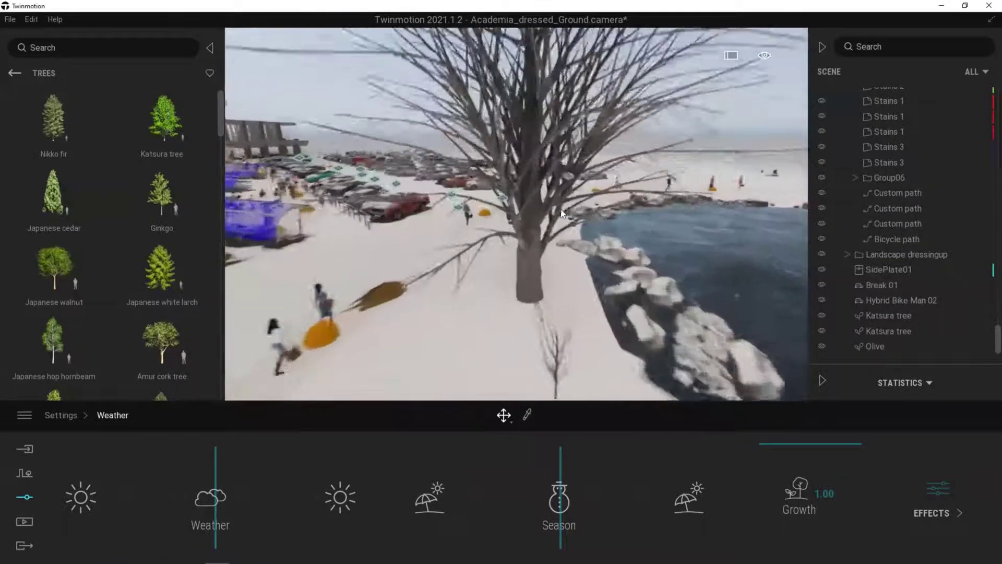
pyautogui.scroll(-5, 561, 213)
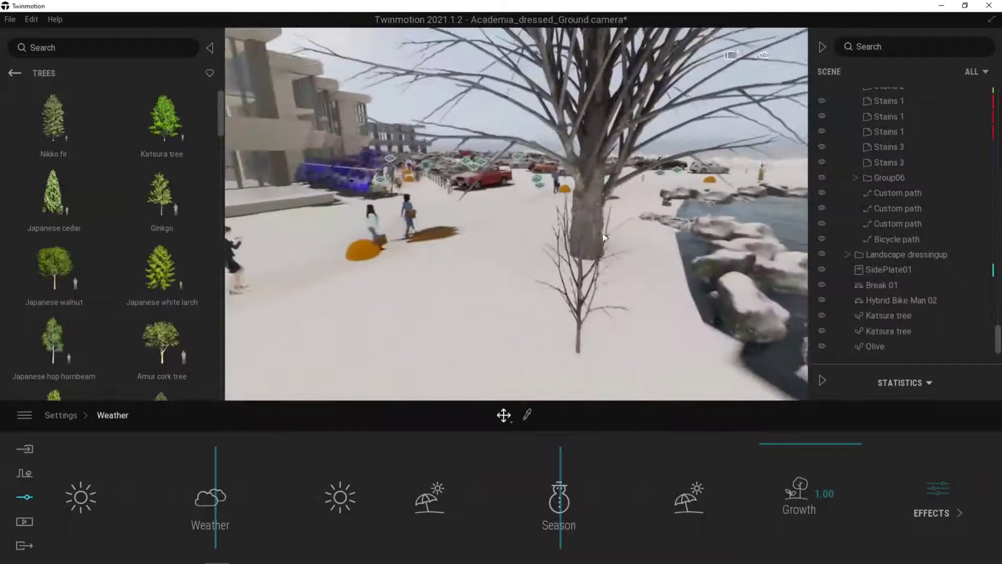
pyautogui.moveTo(604, 237); pyautogui.dragTo(592, 160, button='middle')
pyautogui.scroll(-3, 592, 158)
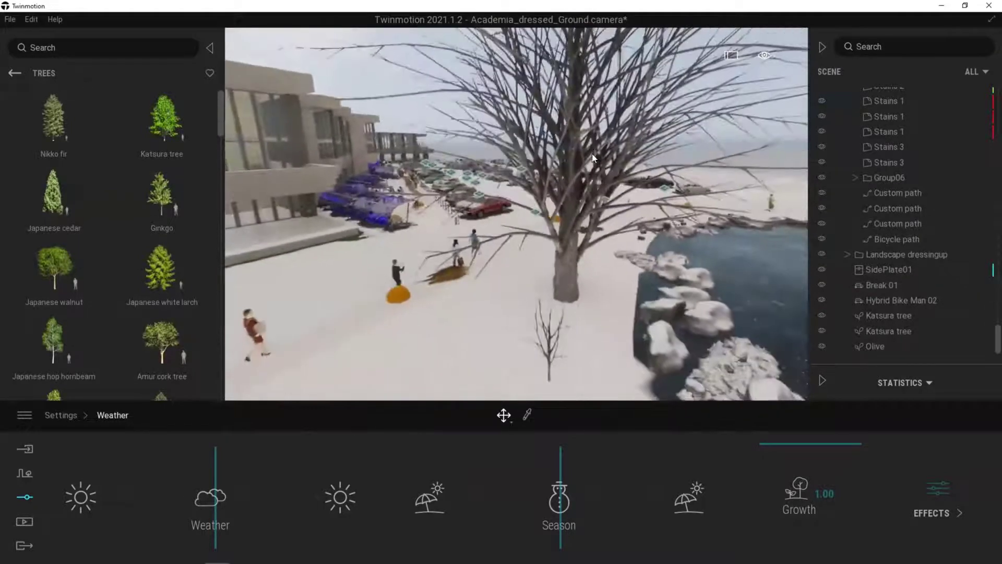
pyautogui.scroll(-3, 592, 158)
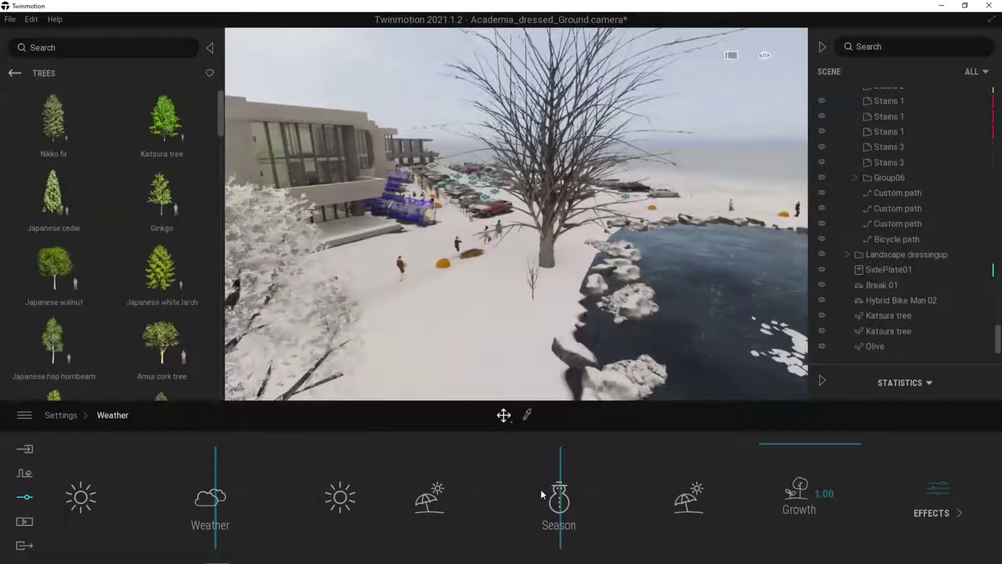
# - Preview the pond-side trees with the season set to autumn, summer, and spring
pyautogui.click(512, 484)
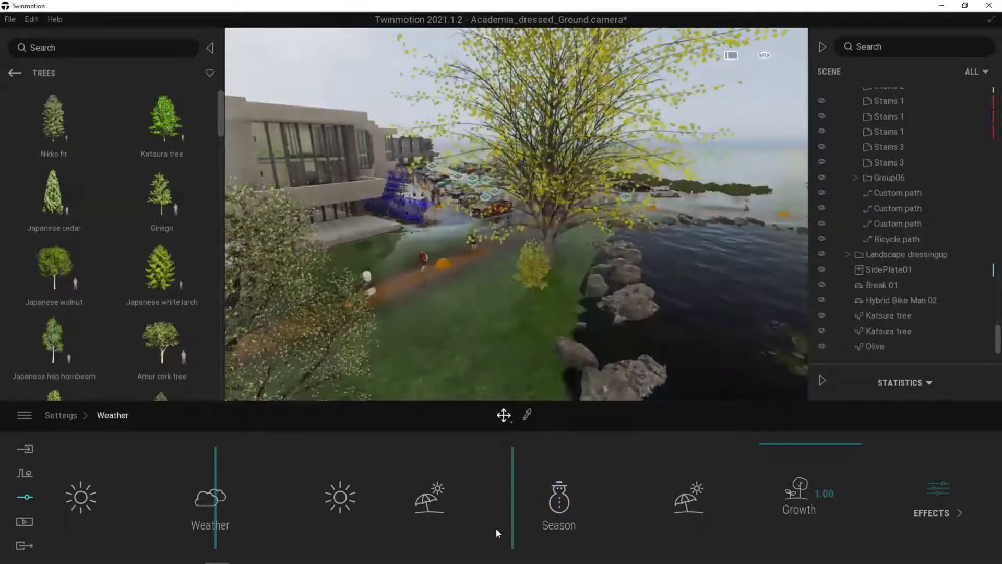
pyautogui.click(490, 481)
pyautogui.click(467, 482)
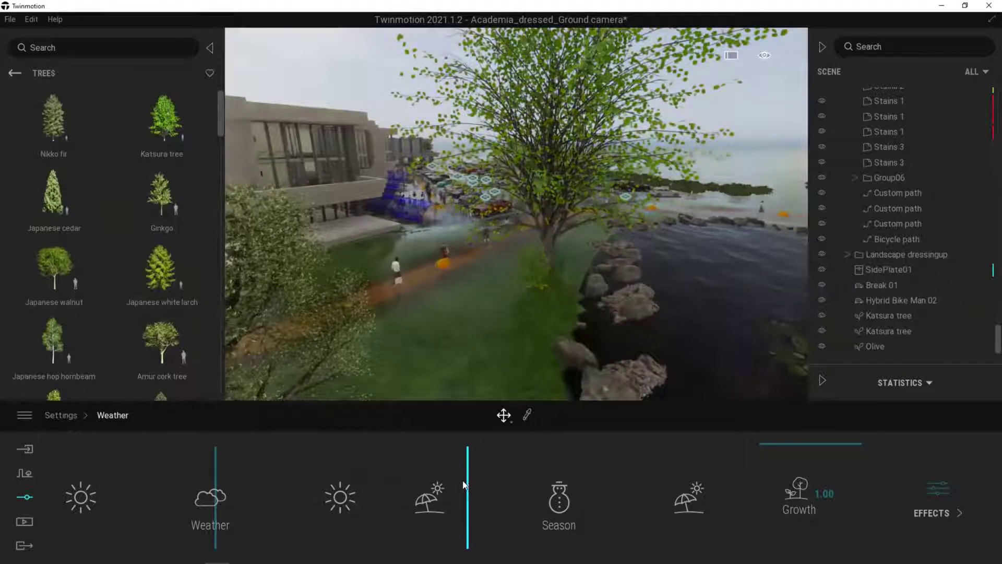
pyautogui.click(417, 477)
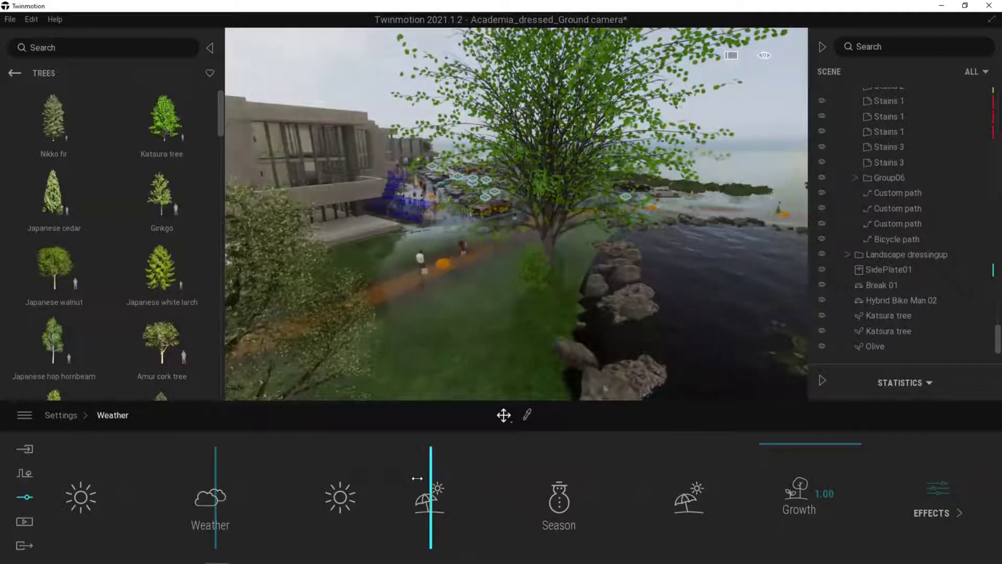
pyautogui.click(604, 496)
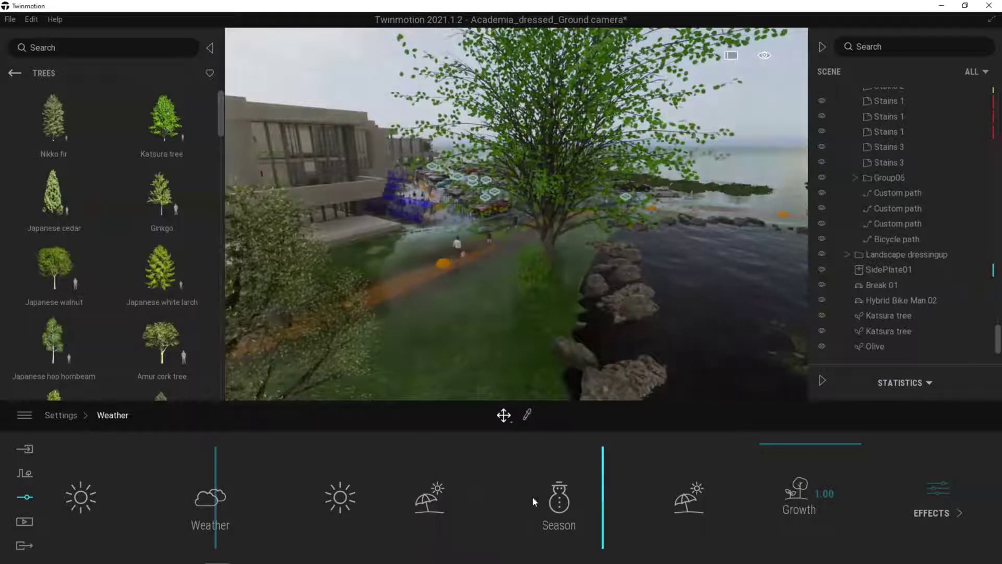
# - Set the scene's season to autumn and inspect the foliage of the Katsura trees and the painted woodland
pyautogui.click(519, 495)
pyautogui.scroll(6, 567, 193)
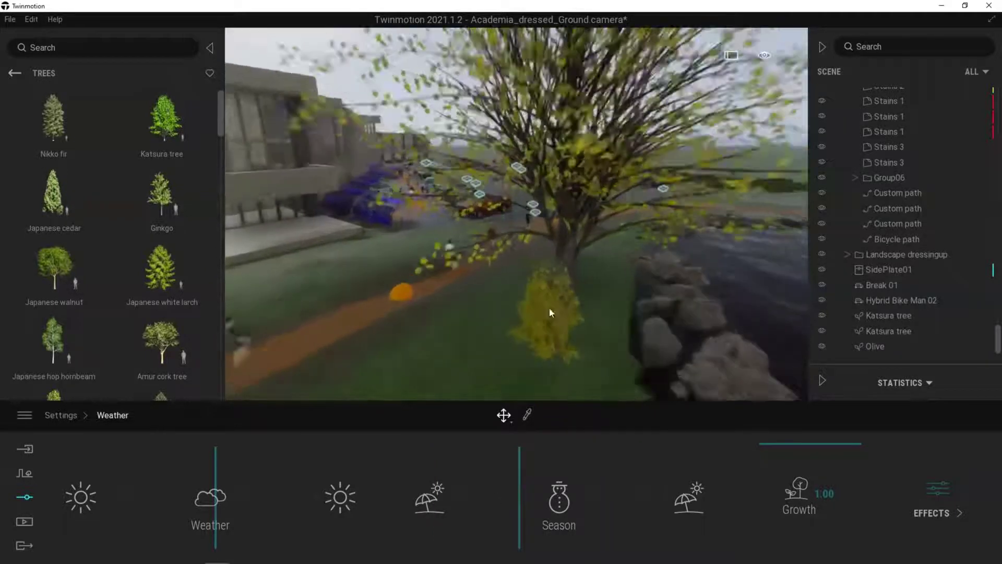
pyautogui.moveTo(548, 309); pyautogui.dragTo(536, 273, button='middle')
pyautogui.moveTo(535, 273); pyautogui.dragTo(556, 225, button='right')
pyautogui.scroll(-8, 557, 223)
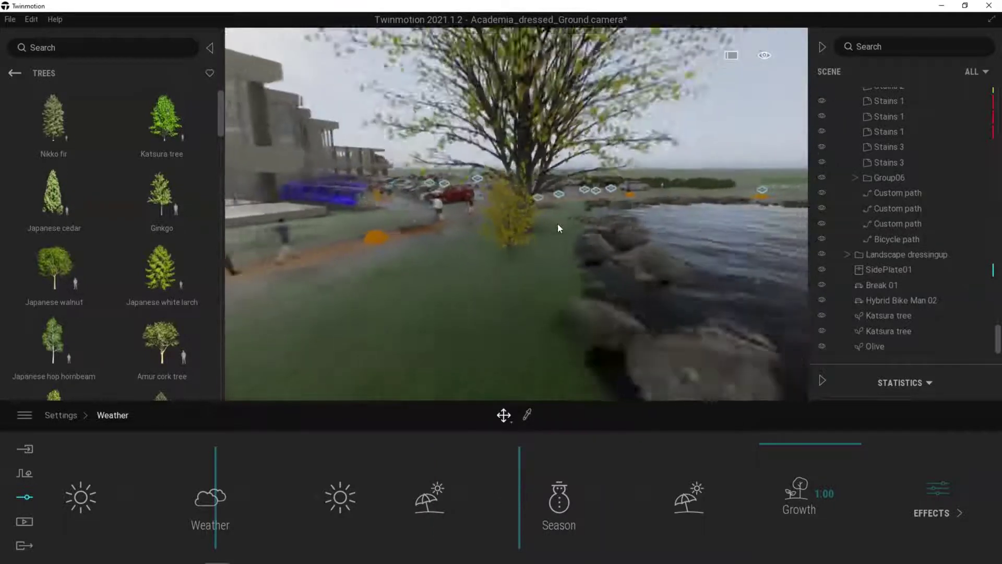
pyautogui.moveTo(480, 224); pyautogui.dragTo(558, 240, button='right')
pyautogui.scroll(5, 556, 240)
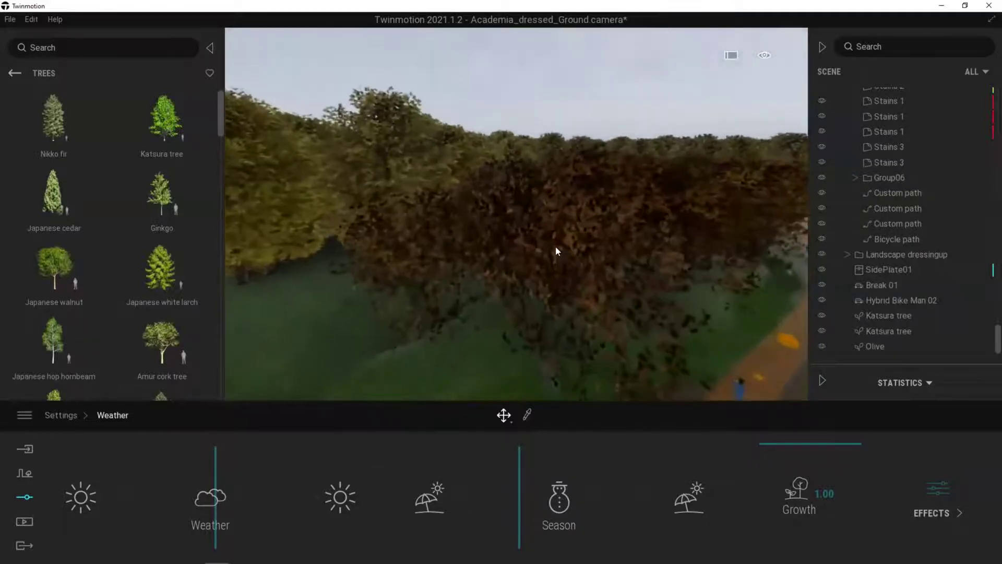
# - Select the painted Apple Tree vegetation along the walking path to check it, deselect it, and reopen the weather settings
pyautogui.click(555, 246)
pyautogui.scroll(-5, 440, 245)
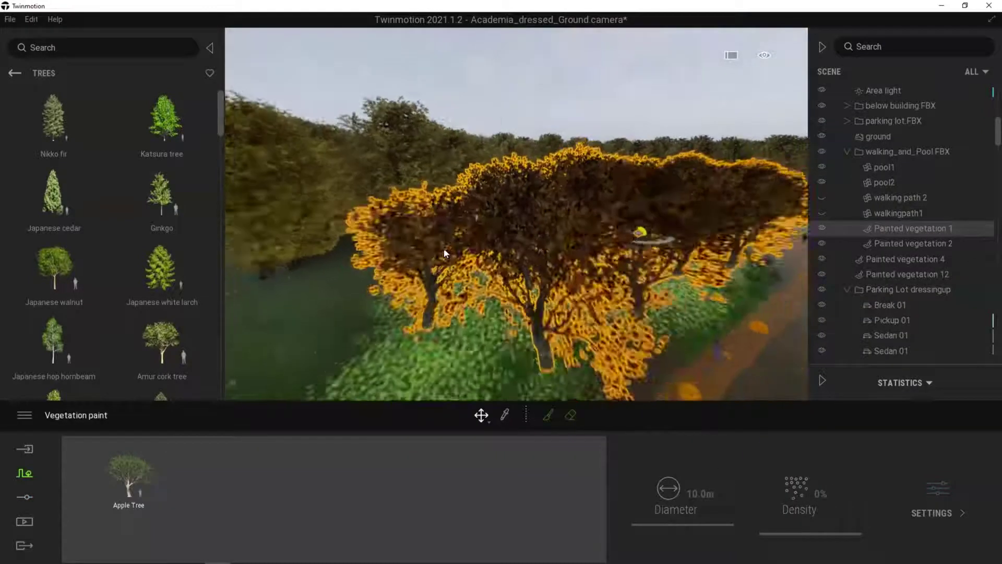
pyautogui.press('Escape')
pyautogui.moveTo(449, 110); pyautogui.dragTo(501, 123, button='right')
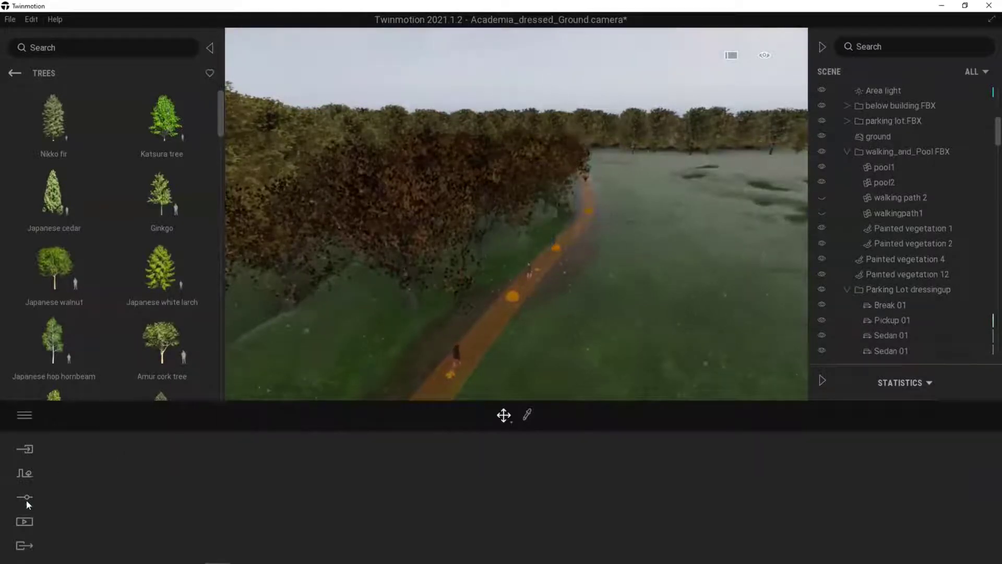
pyautogui.click(26, 472)
pyautogui.click(504, 476)
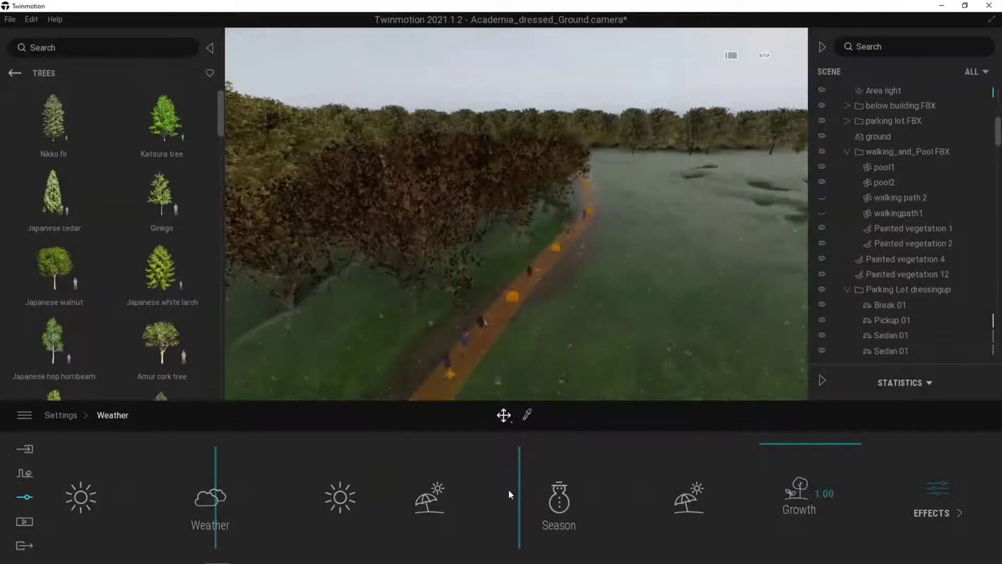
# - Set the scene's season to winter and inspect the snow along the walking path and towards the building
pyautogui.click(559, 483)
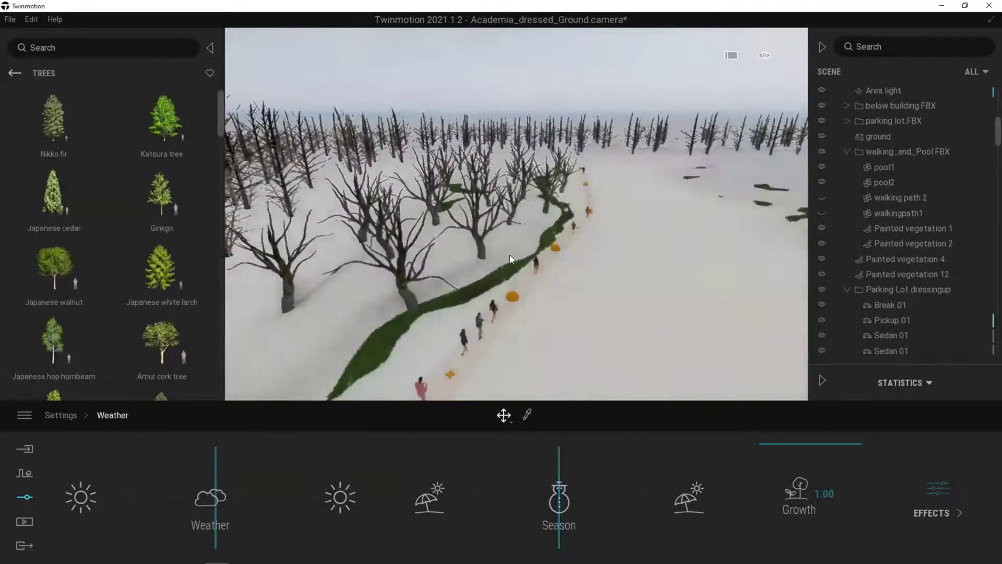
pyautogui.moveTo(510, 255); pyautogui.dragTo(621, 255, button='right')
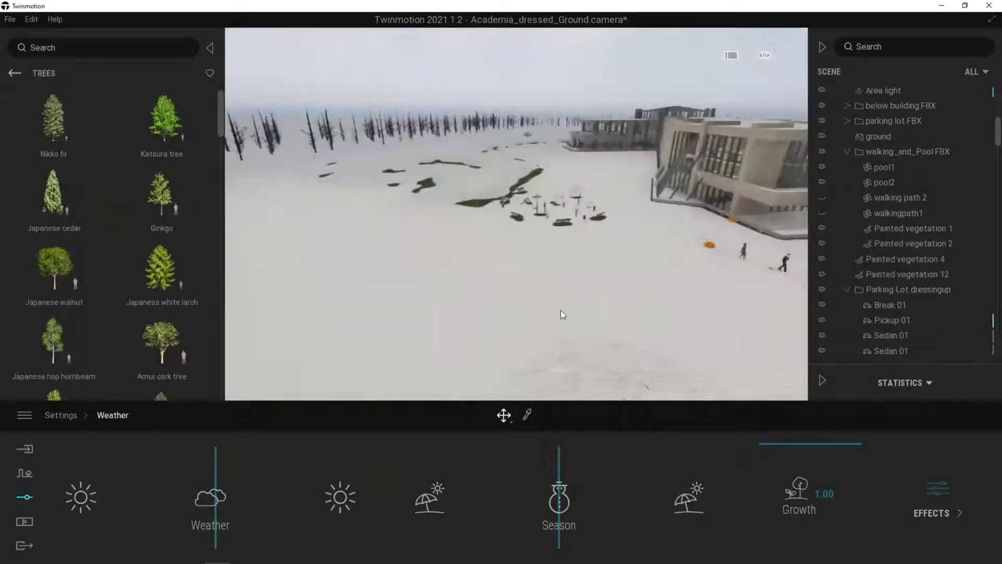
pyautogui.moveTo(559, 311); pyautogui.dragTo(469, 313, button='right')
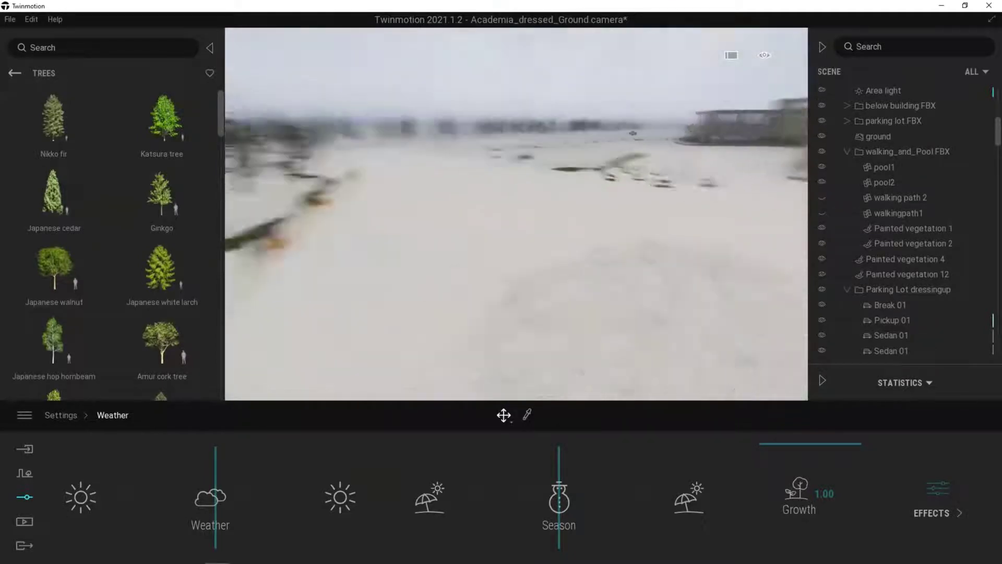
pyautogui.moveTo(632, 133); pyautogui.dragTo(436, 317, button='right')
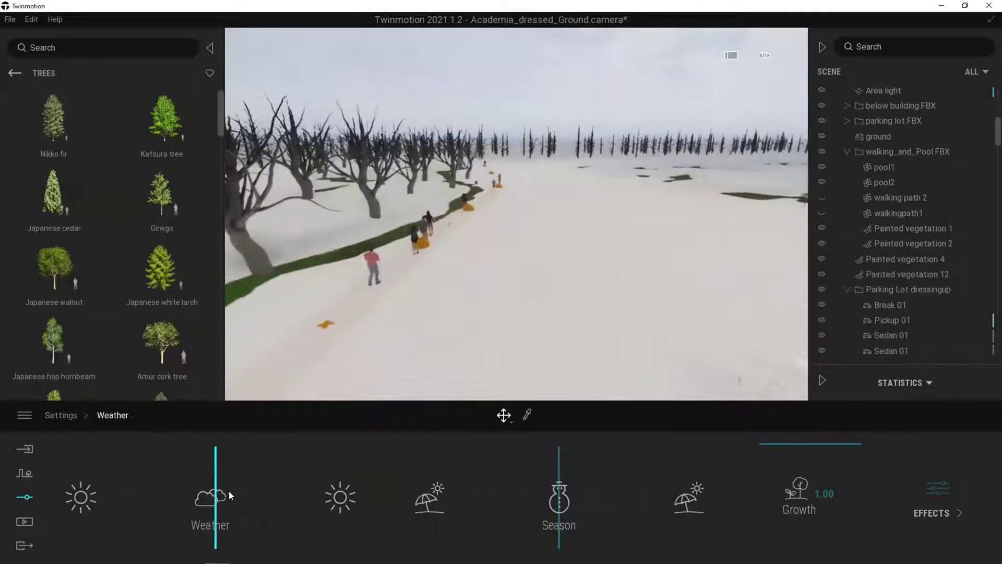
pyautogui.moveTo(470, 261); pyautogui.dragTo(632, 256, button='right')
pyautogui.press('s')
# - Set the weather to sunny and inspect the snow around the corner of the building's terrace
pyautogui.click(99, 498)
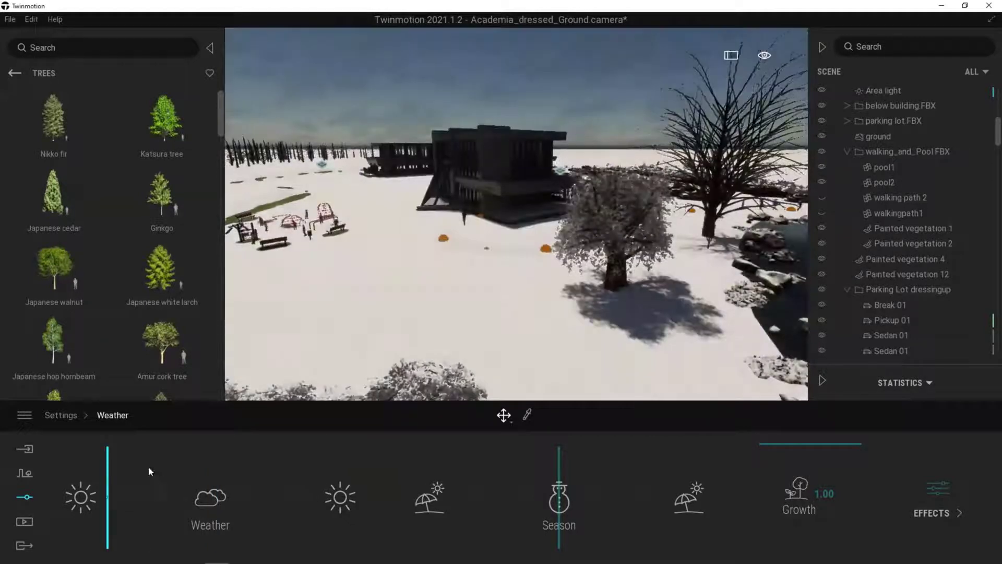
pyautogui.scroll(8, 463, 272)
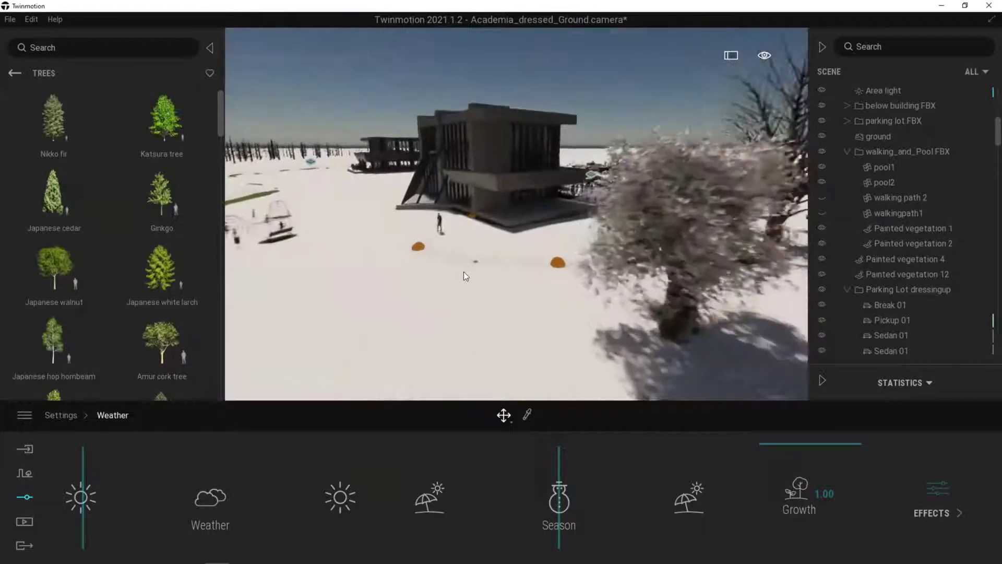
pyautogui.moveTo(471, 287); pyautogui.dragTo(439, 267, button='right')
pyautogui.scroll(-2, 470, 287)
pyautogui.scroll(8, 441, 260)
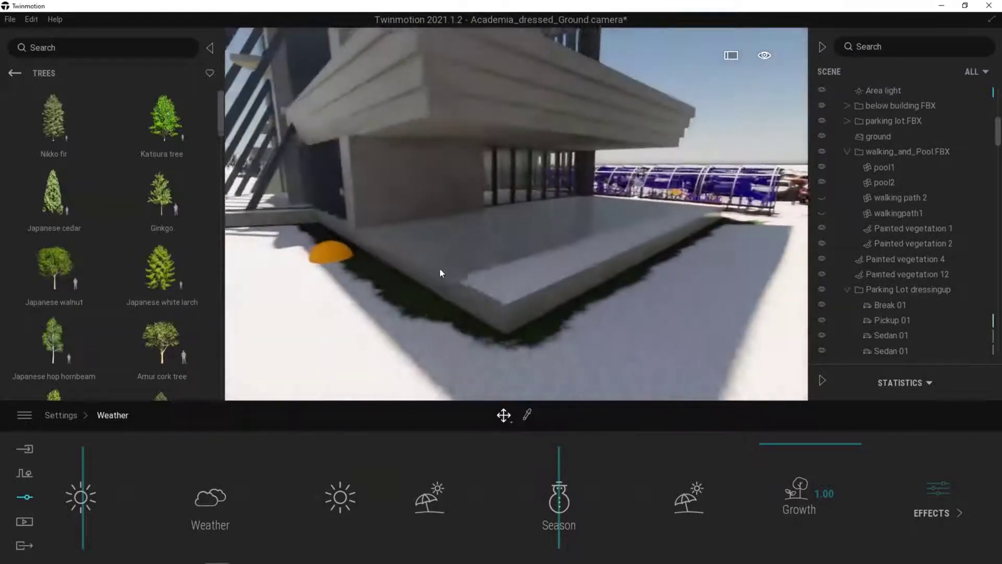
pyautogui.scroll(2, 472, 321)
pyautogui.scroll(4, 496, 328)
pyautogui.moveTo(496, 330); pyautogui.dragTo(573, 220, button='right')
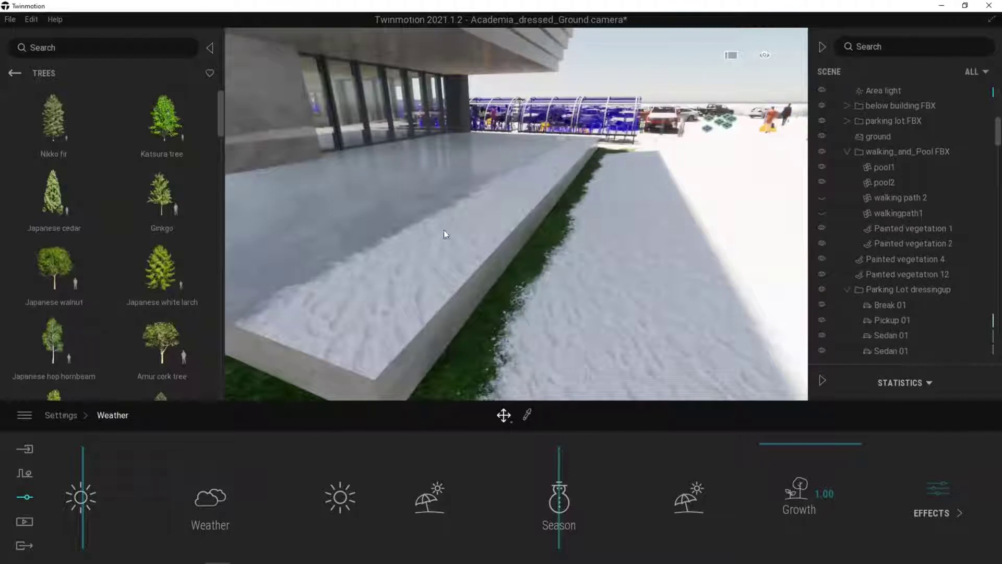
# - Examine the snow cover on the sheltered terrace, around the building, and underneath the parked cars
pyautogui.press('ctrl')
pyautogui.press('ctrl')
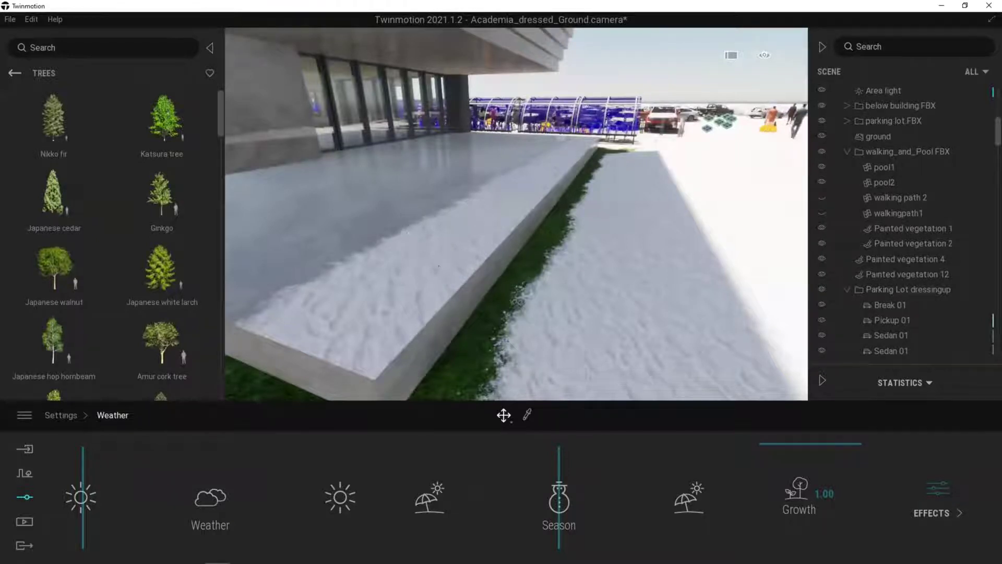
pyautogui.moveTo(439, 266); pyautogui.dragTo(363, 230, button='middle')
pyautogui.moveTo(364, 230); pyautogui.dragTo(389, 232, button='right')
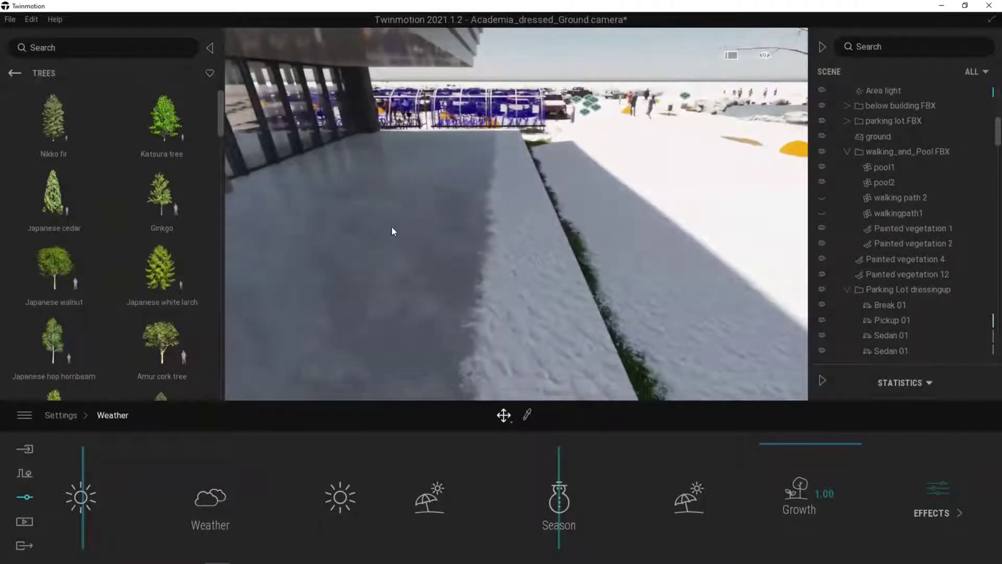
pyautogui.scroll(-5, 391, 228)
pyautogui.moveTo(391, 228); pyautogui.dragTo(337, 319, button='middle')
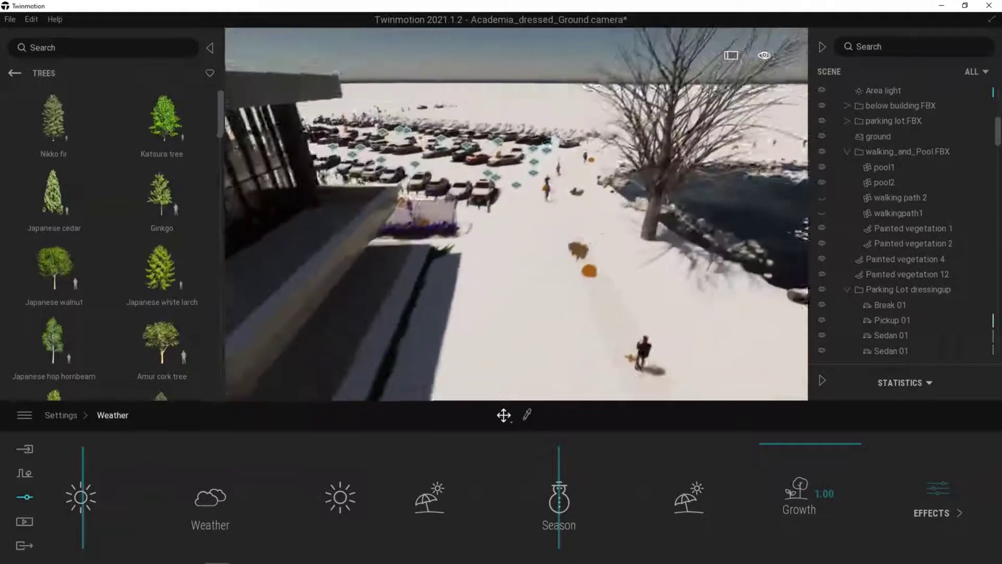
pyautogui.moveTo(337, 319); pyautogui.dragTo(601, 228, button='right')
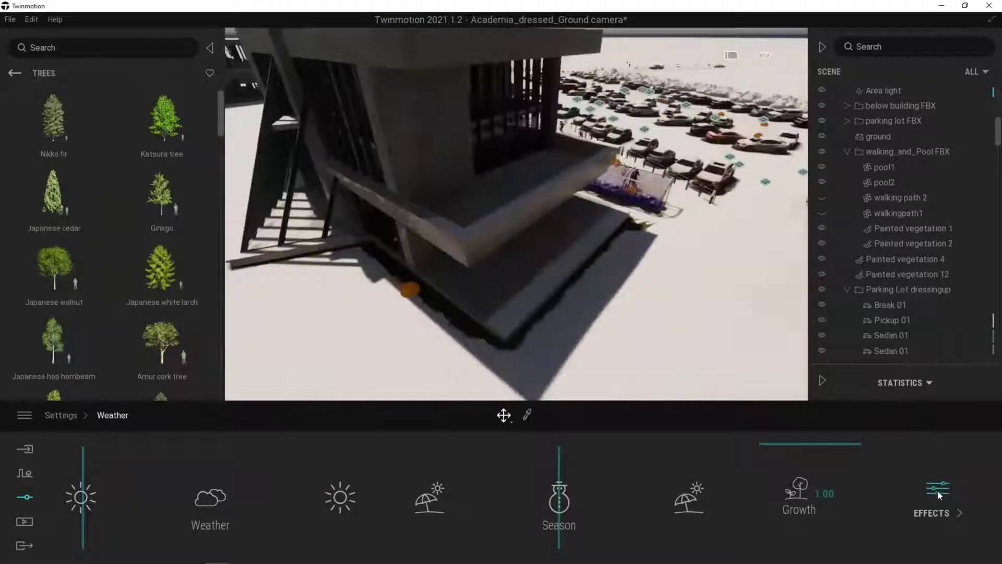
pyautogui.moveTo(566, 273); pyautogui.dragTo(556, 263, button='right')
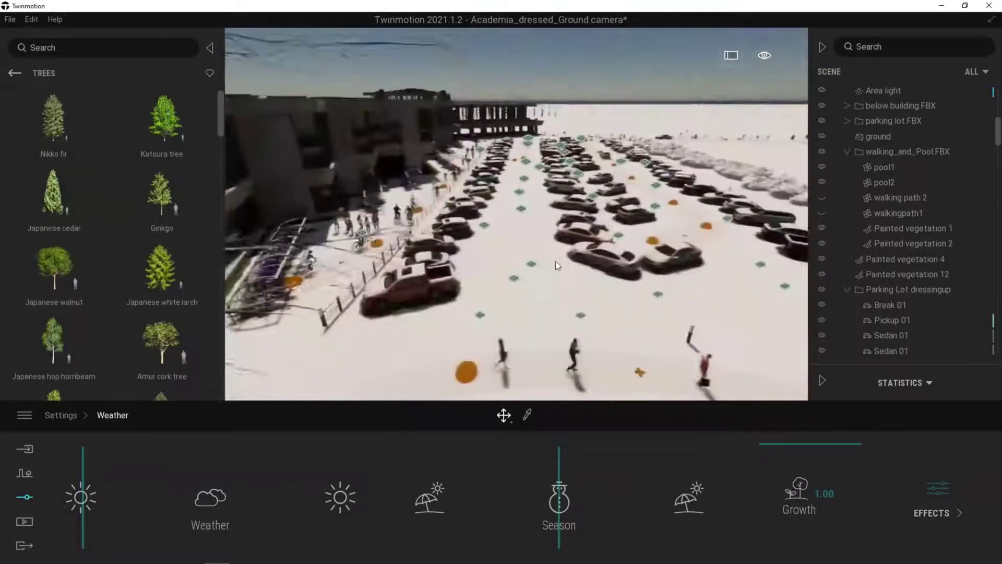
pyautogui.scroll(5, 555, 261)
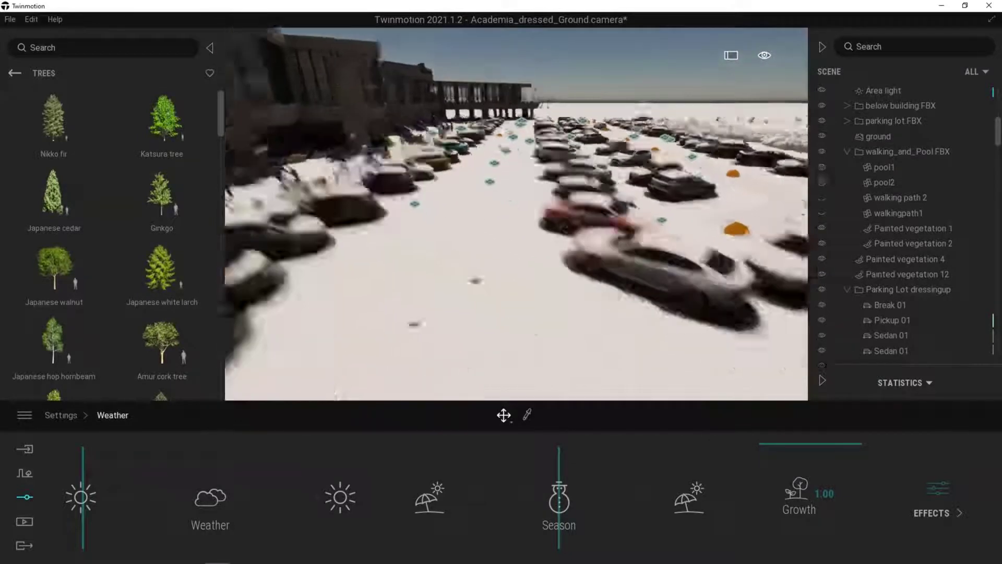
pyautogui.moveTo(559, 260); pyautogui.dragTo(567, 252, button='middle')
pyautogui.scroll(8, 566, 248)
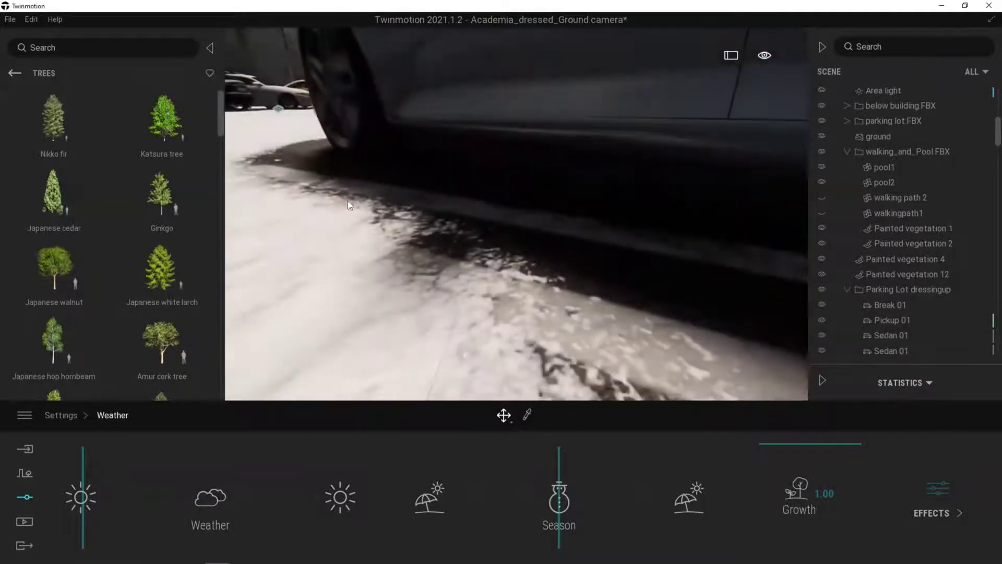
pyautogui.scroll(-8, 557, 293)
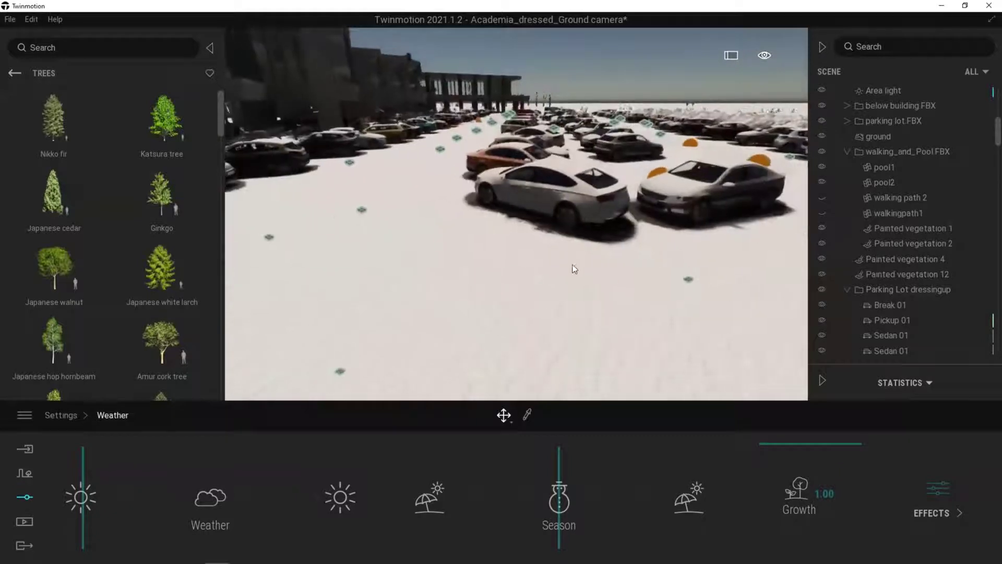
pyautogui.moveTo(573, 267); pyautogui.dragTo(469, 268, button='right')
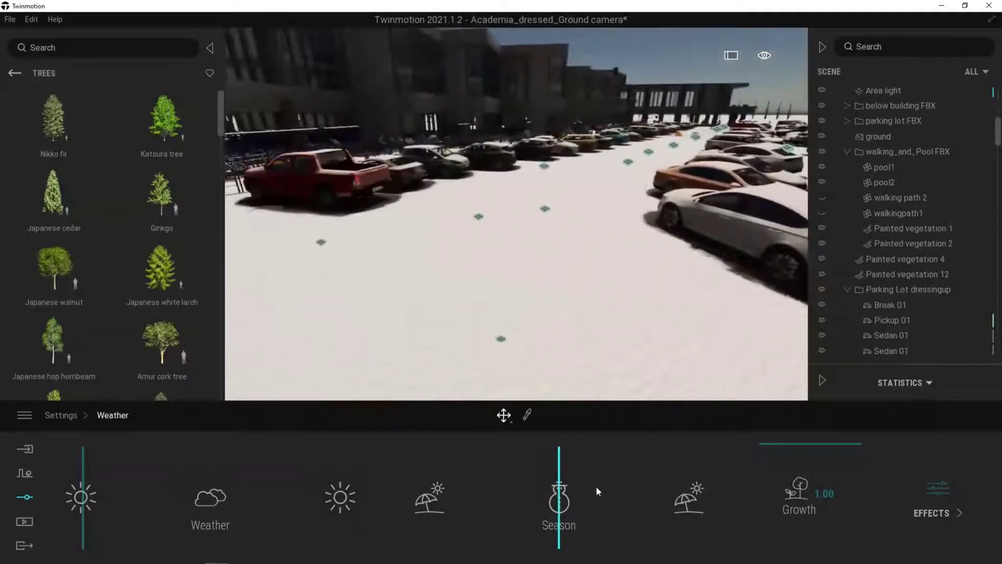
# - Set the season to just past winter and the weather to cloudy, checking the result across the parking lot
pyautogui.moveTo(596, 487); pyautogui.dragTo(591, 488)
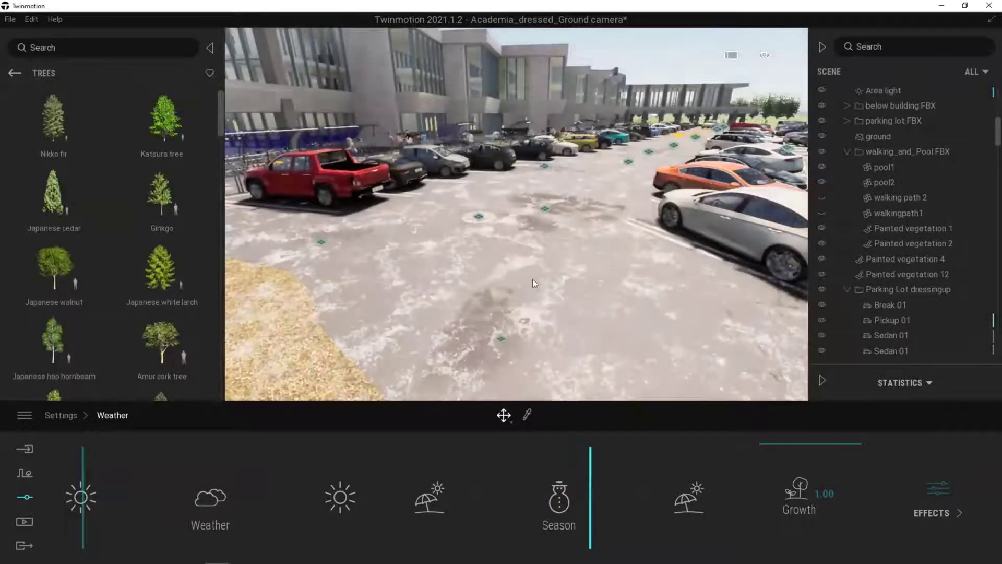
pyautogui.moveTo(574, 277); pyautogui.dragTo(494, 277, button='right')
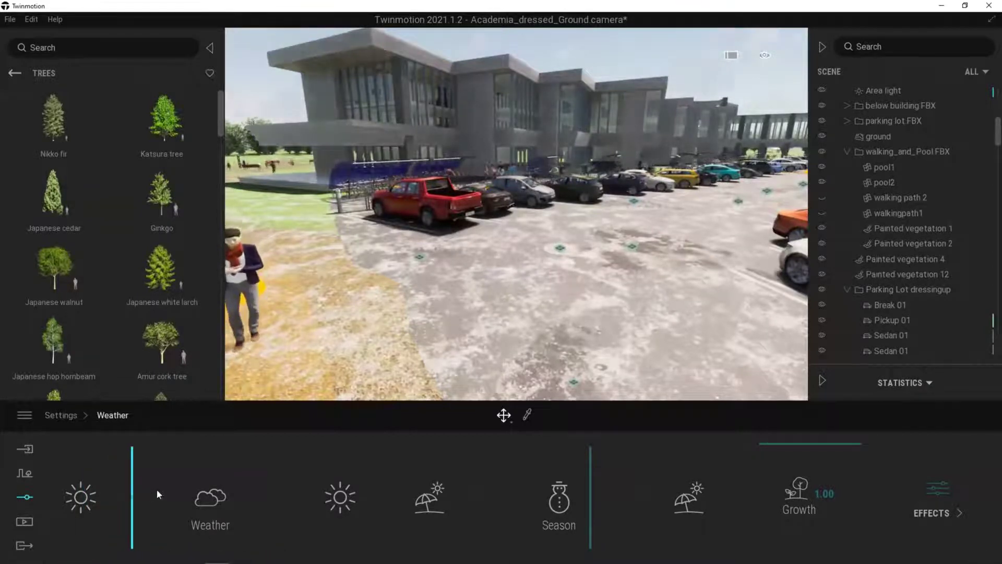
pyautogui.click(204, 488)
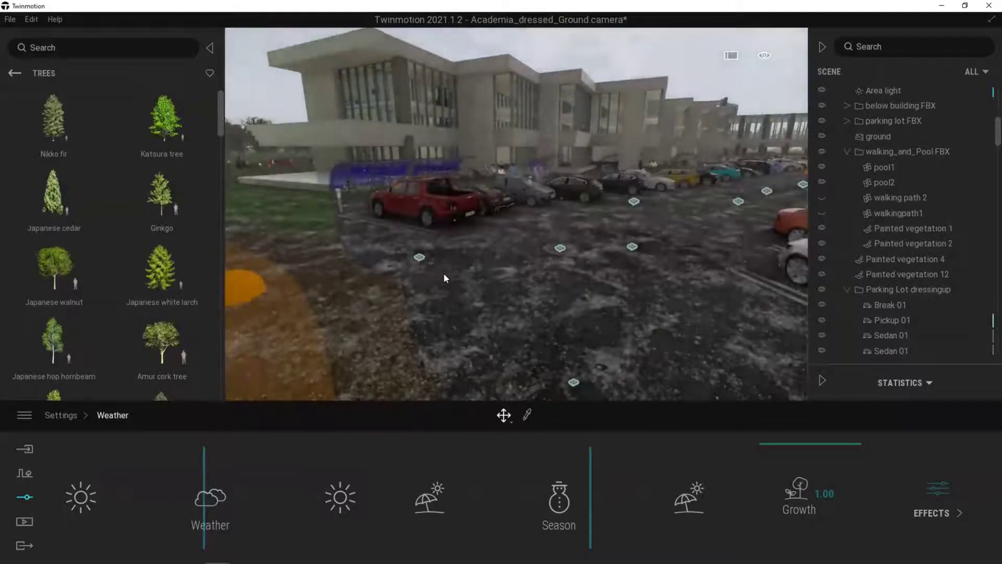
pyautogui.moveTo(578, 277); pyautogui.dragTo(600, 233, button='right')
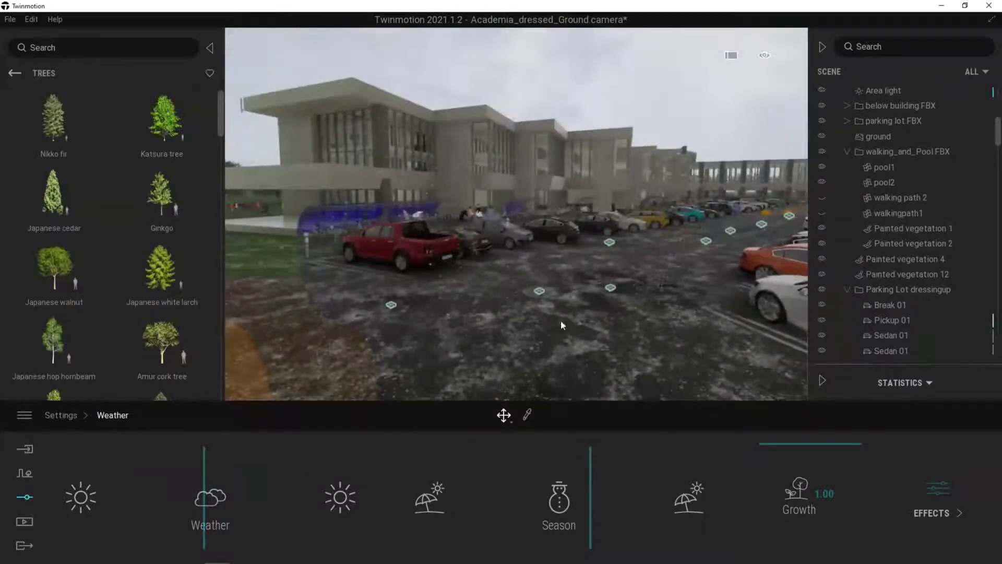
pyautogui.press('d')
pyautogui.moveTo(600, 313)
pyautogui.mouseDown(button='right')
pyautogui.moveTo(647, 304)
pyautogui.moveTo(610, 298)
pyautogui.mouseUp(button='right')
# - Open the weather effects and raise the smog over the parking lot to 85%
pyautogui.click(955, 490)
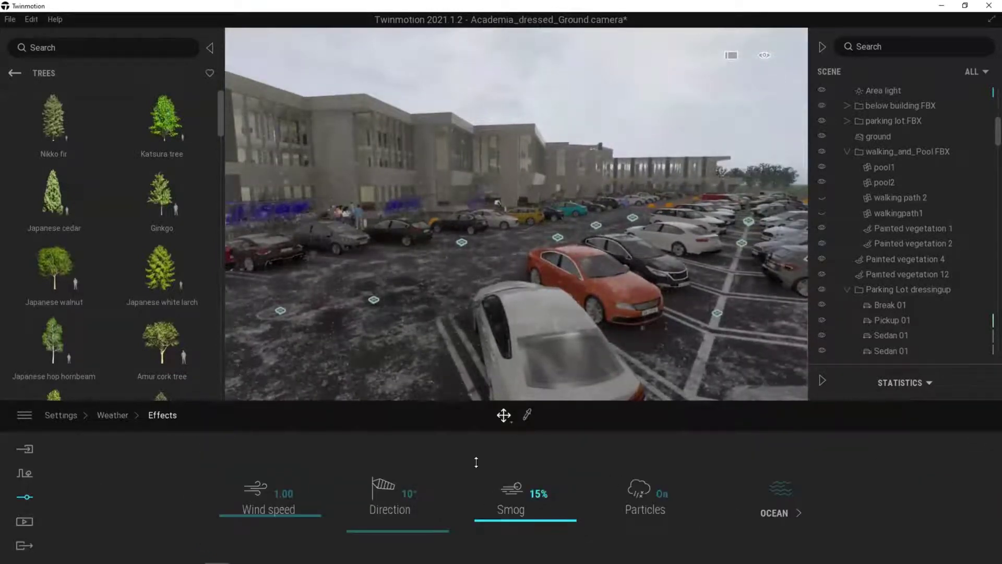
pyautogui.moveTo(476, 462); pyautogui.dragTo(471, 483)
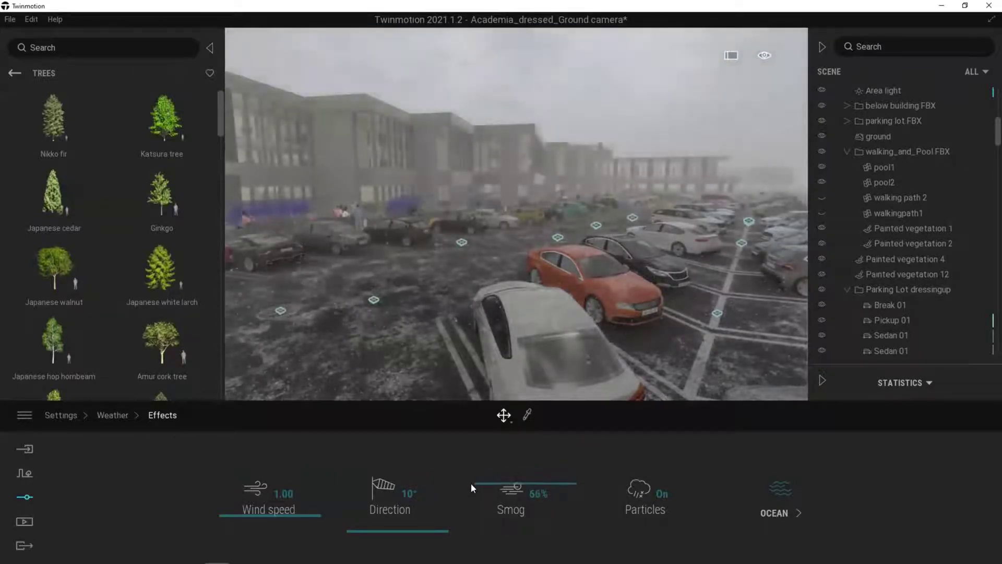
pyautogui.scroll(5, 511, 190)
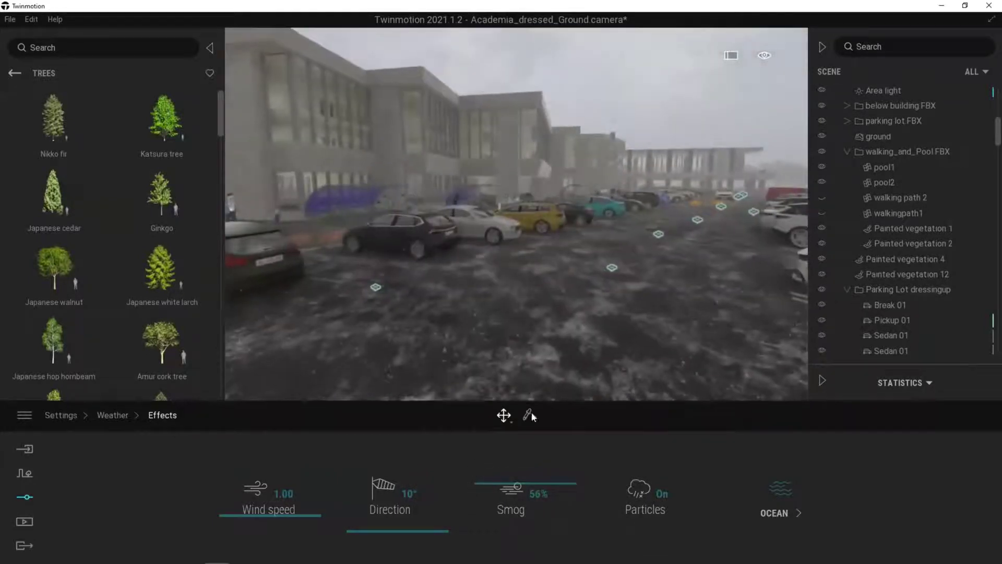
pyautogui.moveTo(495, 483); pyautogui.dragTo(492, 457)
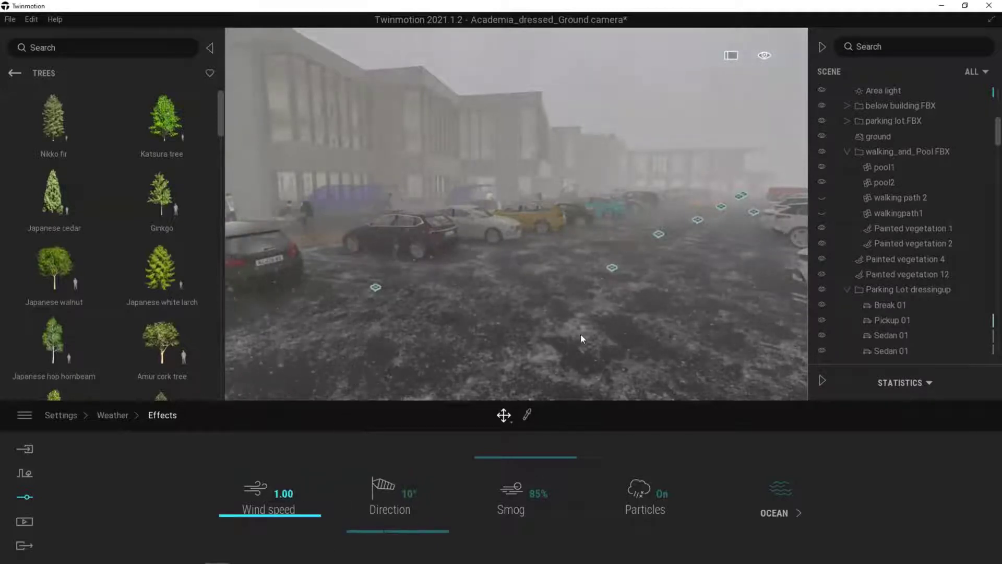
# - Set the wind direction to 360° and the wind speed to 2.88
pyautogui.moveTo(582, 339); pyautogui.dragTo(467, 338, button='right')
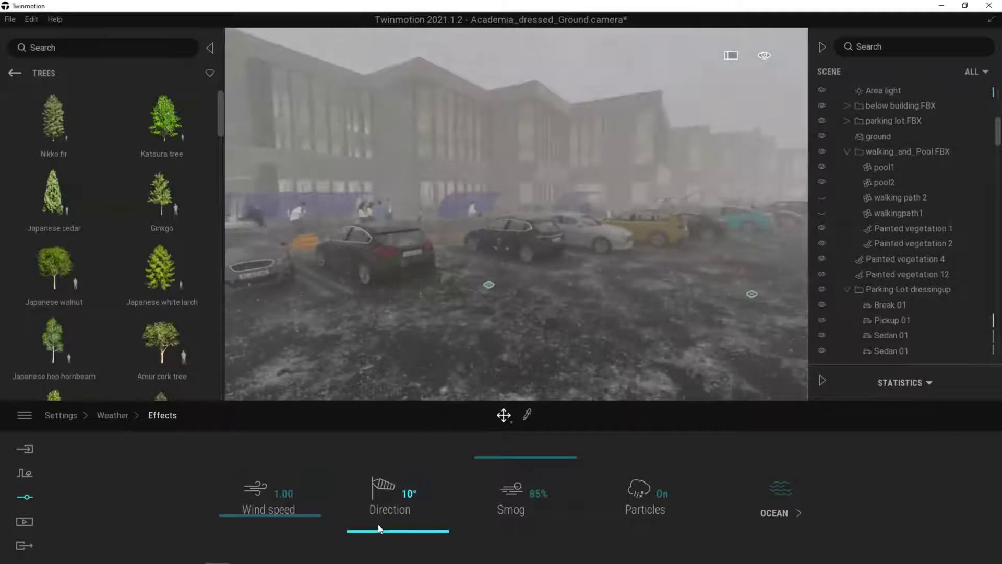
pyautogui.moveTo(378, 528); pyautogui.dragTo(405, 359)
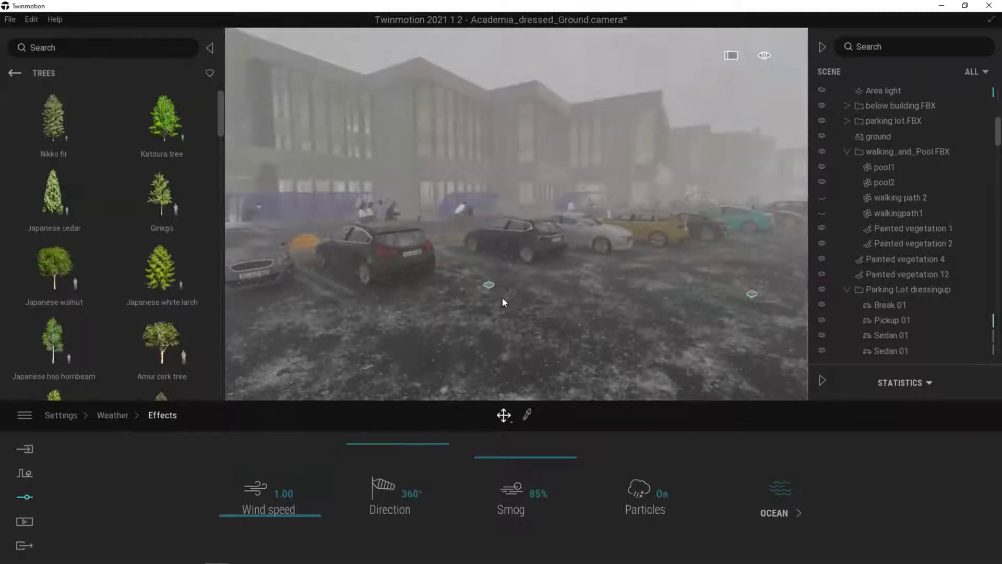
pyautogui.moveTo(267, 518); pyautogui.dragTo(457, 297)
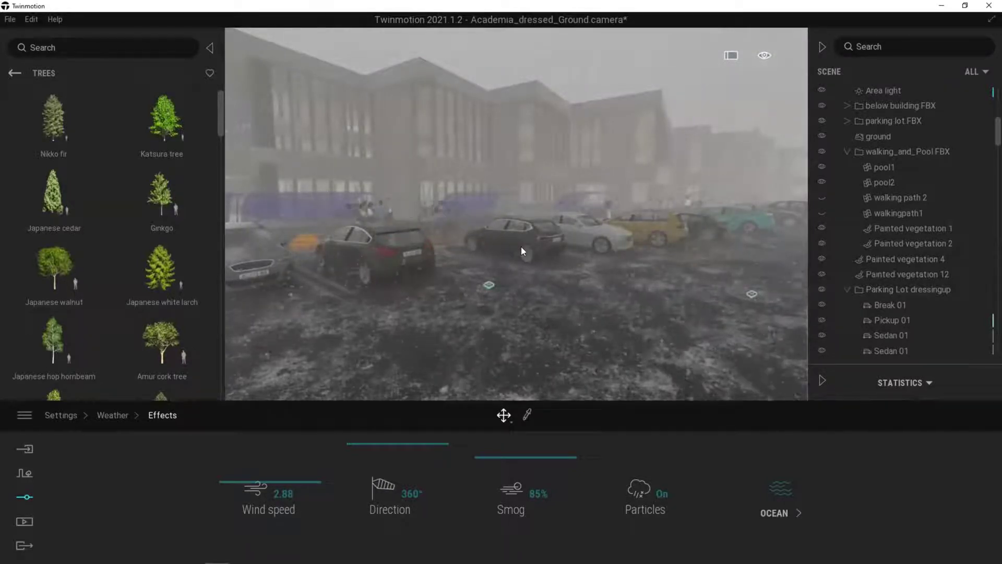
# - Place a Flag Windsock from the library's city objects in the parking lot in front of the parked cars
pyautogui.click(16, 73)
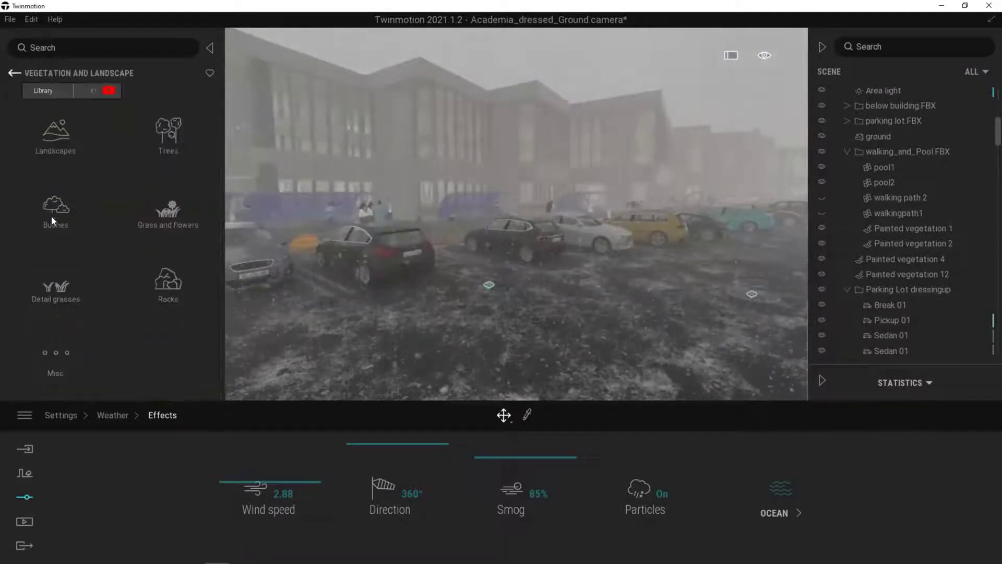
pyautogui.click(14, 74)
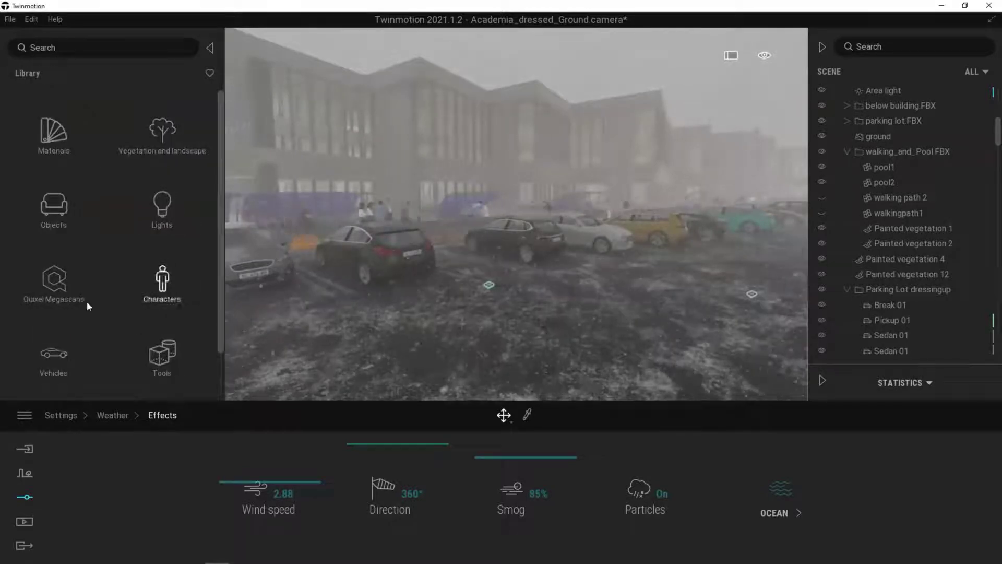
pyautogui.click(57, 214)
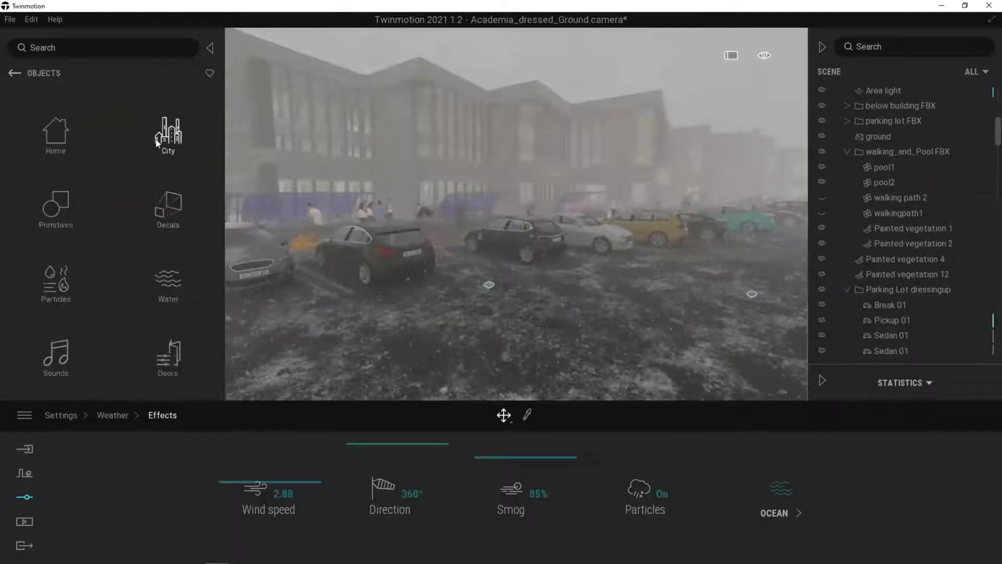
pyautogui.click(165, 137)
pyautogui.scroll(-2, 57, 350)
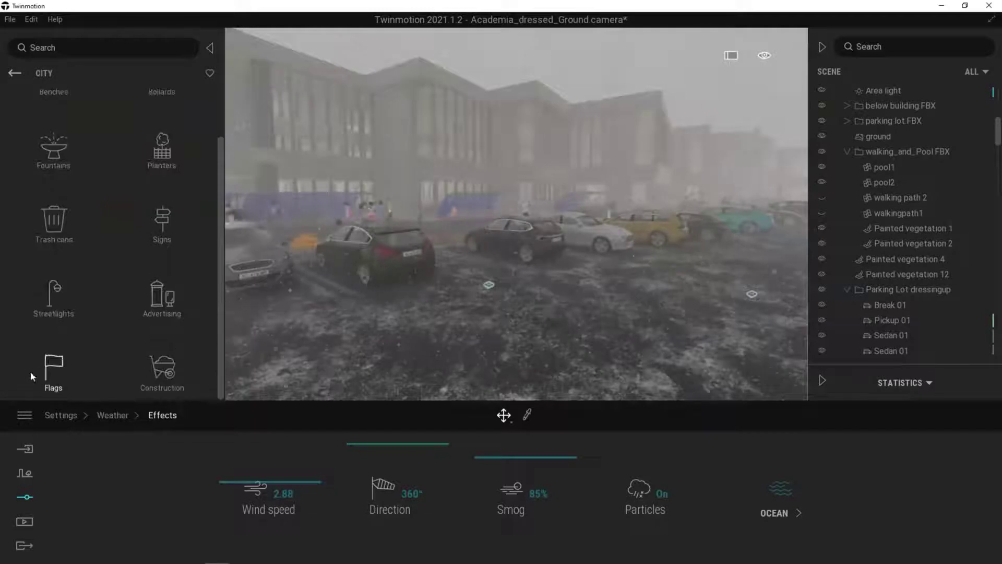
pyautogui.click(86, 357)
pyautogui.moveTo(56, 339); pyautogui.dragTo(531, 300)
pyautogui.press('Escape')
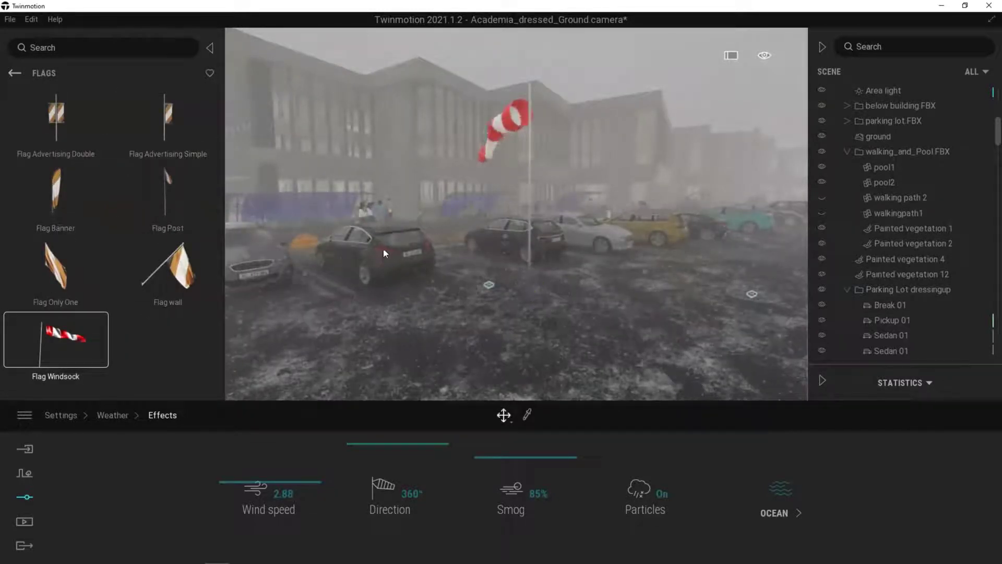
# - Set the wind direction to 258° while watching the windsock
pyautogui.moveTo(383, 249); pyautogui.dragTo(453, 482, button='right')
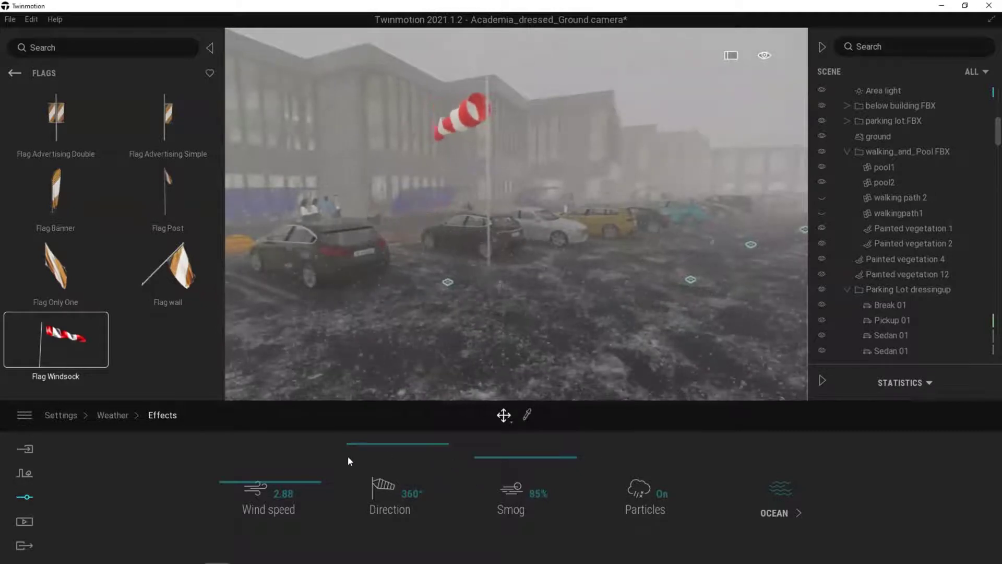
pyautogui.moveTo(347, 456); pyautogui.dragTo(330, 480)
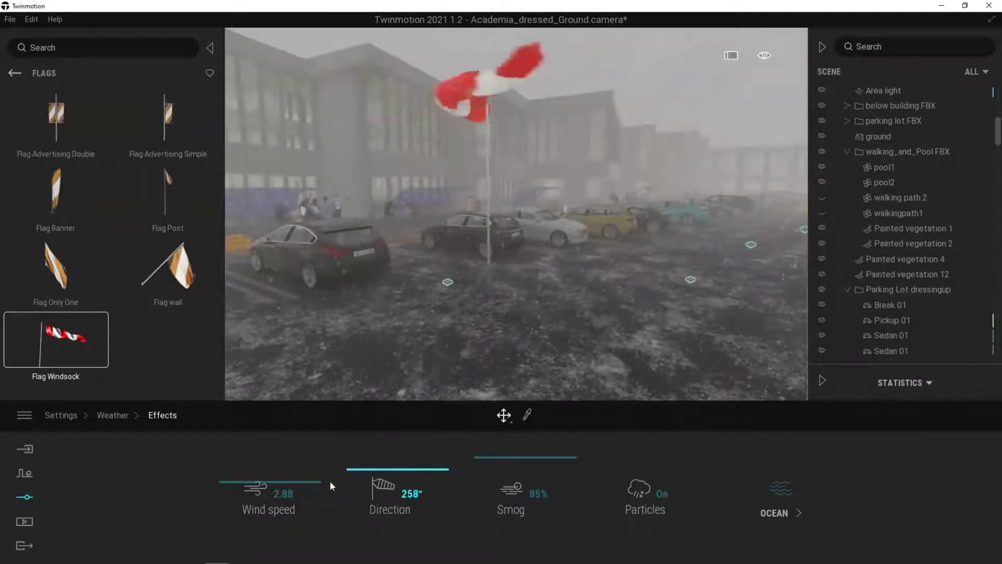
# - Set the wind speed to 0.00 and delete the Flag Windsock from the parking lot
pyautogui.moveTo(259, 483); pyautogui.dragTo(248, 541)
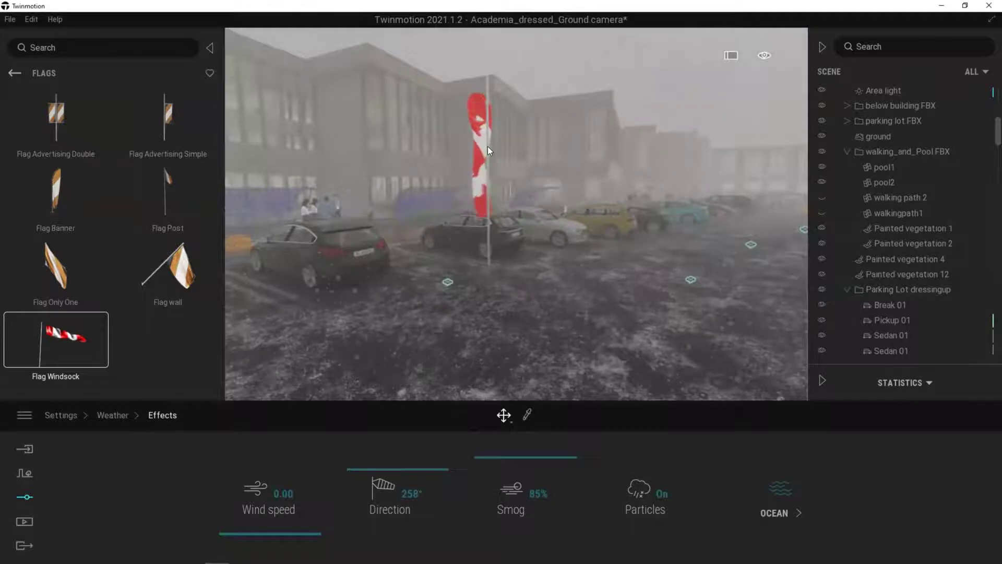
pyautogui.click(488, 109)
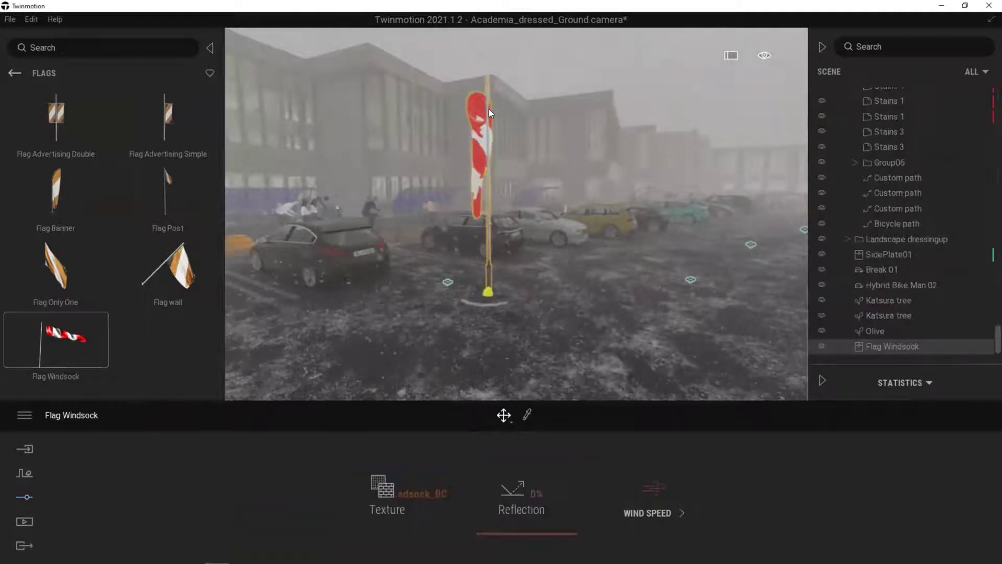
pyautogui.press('Delete')
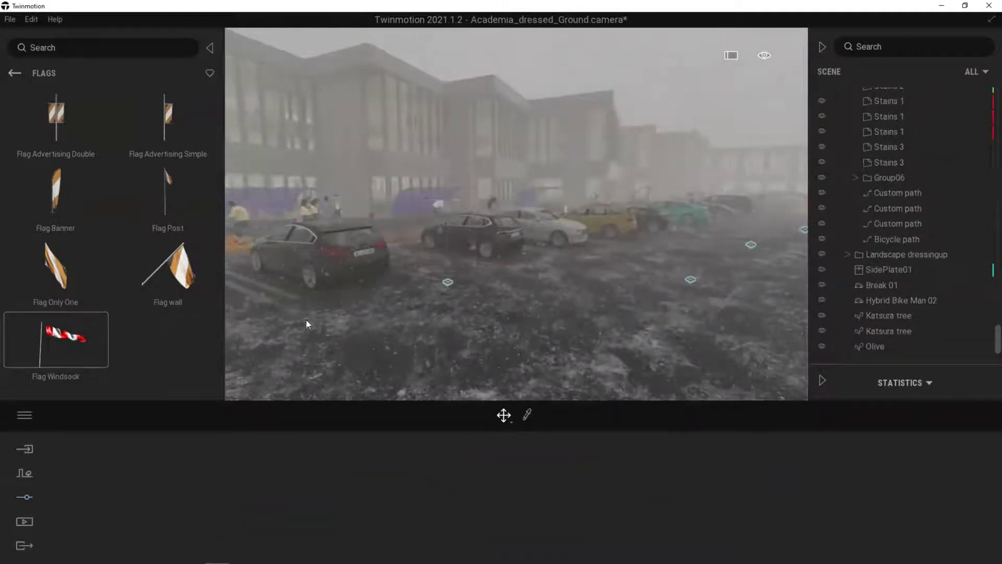
# - Set the weather to fully sunny and the season to summer in the weather settings
pyautogui.click(24, 500)
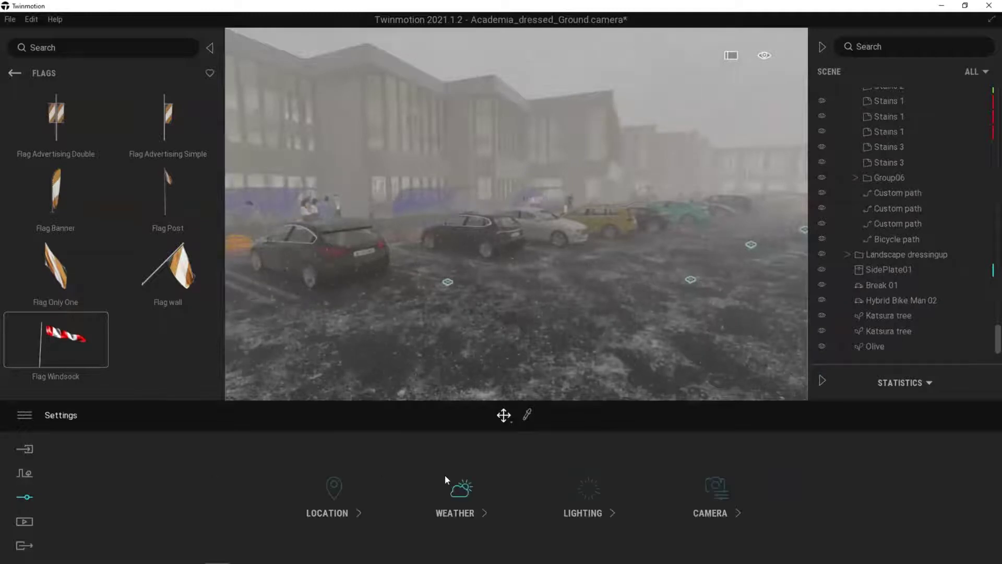
pyautogui.moveTo(448, 229); pyautogui.dragTo(415, 217, button='right')
pyautogui.click(459, 496)
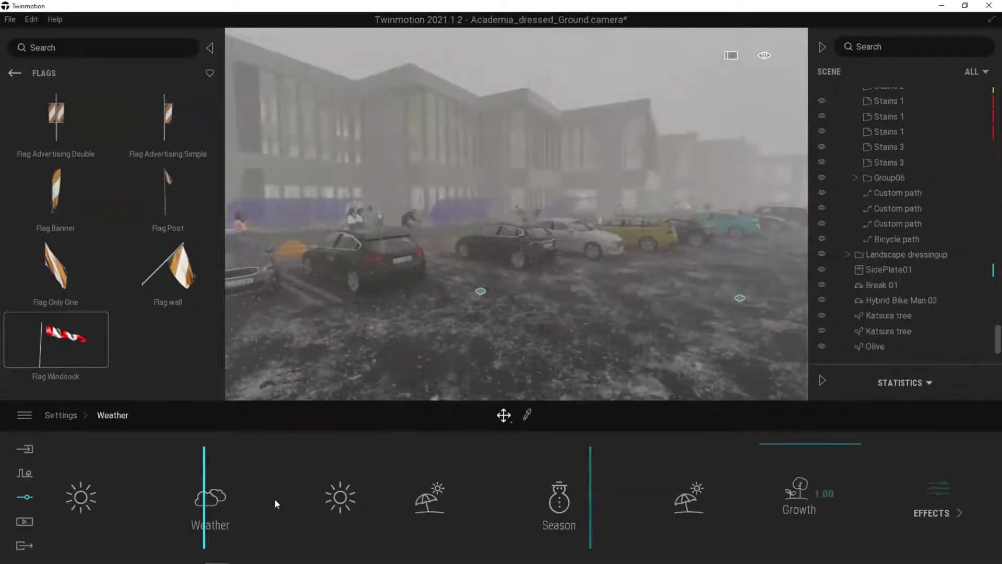
pyautogui.click(81, 492)
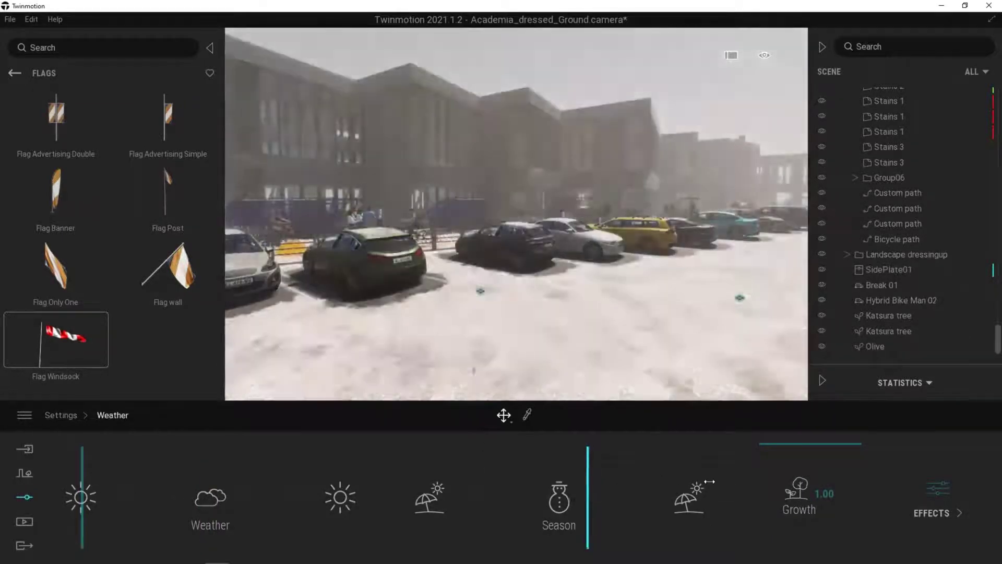
pyautogui.click(689, 496)
# - Lower the smog to 0% in the weather effects and show a wider view of the parking lot
pyautogui.click(938, 490)
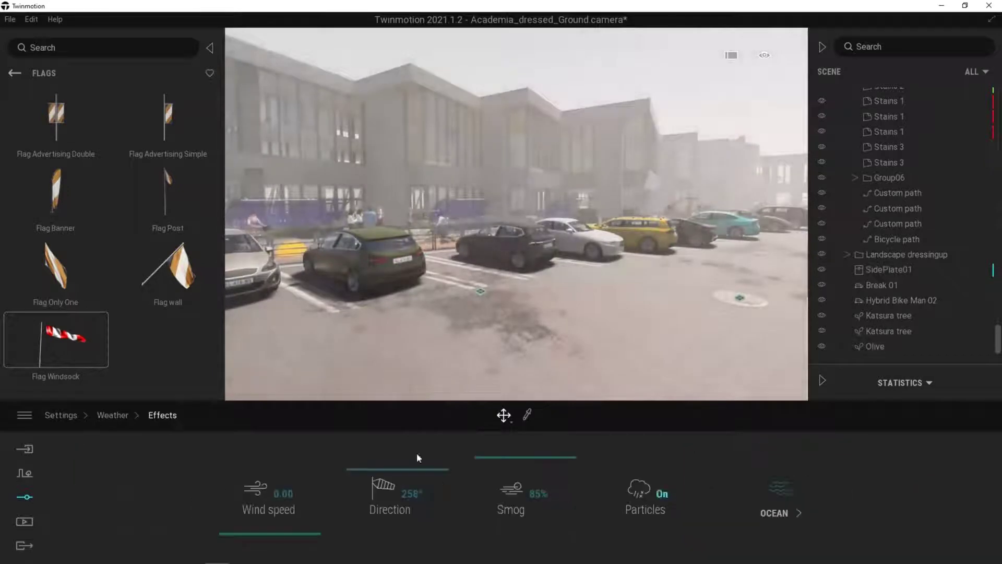
pyautogui.moveTo(489, 460); pyautogui.dragTo(472, 459)
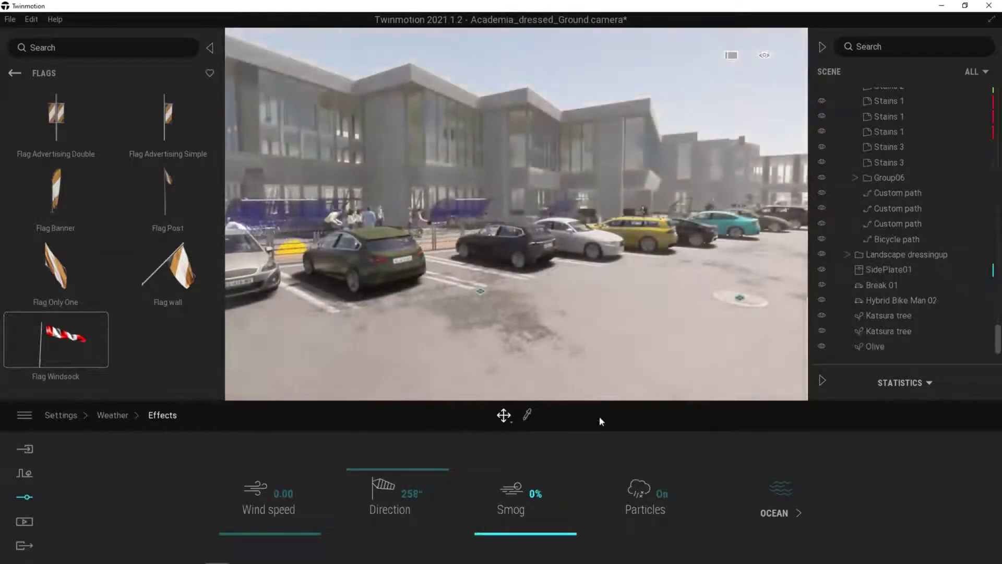
pyautogui.moveTo(496, 225); pyautogui.dragTo(517, 216, button='middle')
pyautogui.scroll(-3, 516, 220)
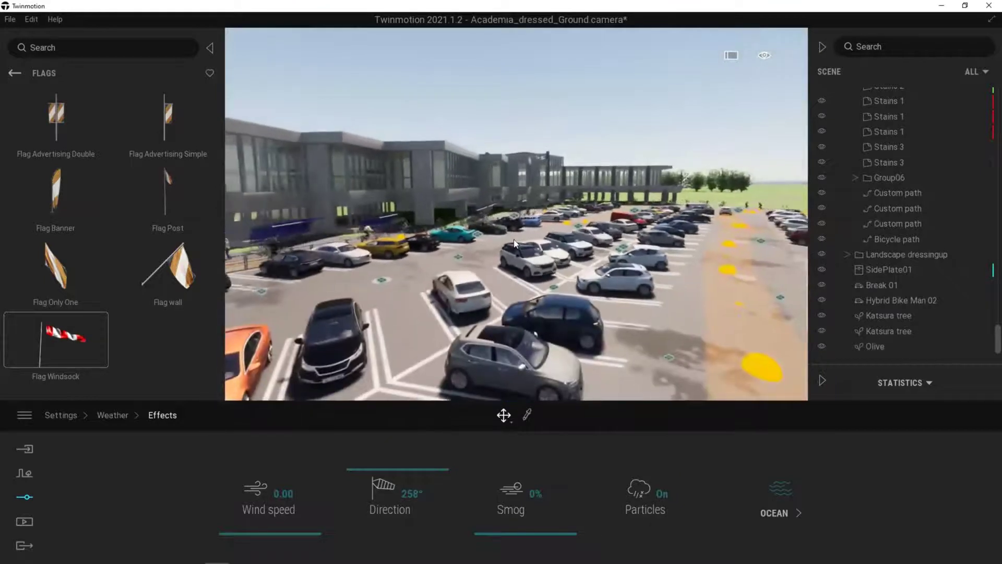
# - Open the location settings and zoom the map in on the location marker at Savona
pyautogui.click(112, 415)
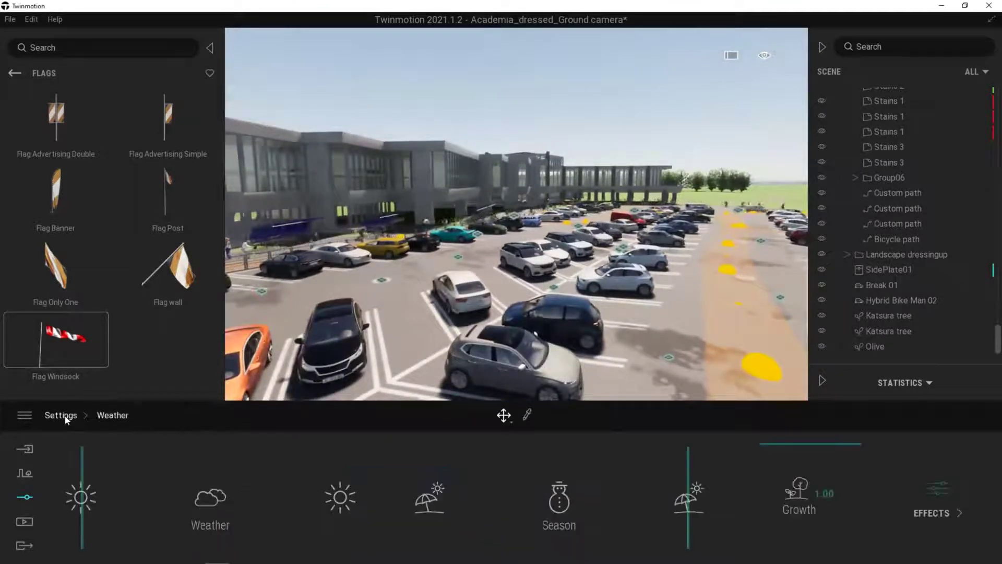
pyautogui.click(63, 414)
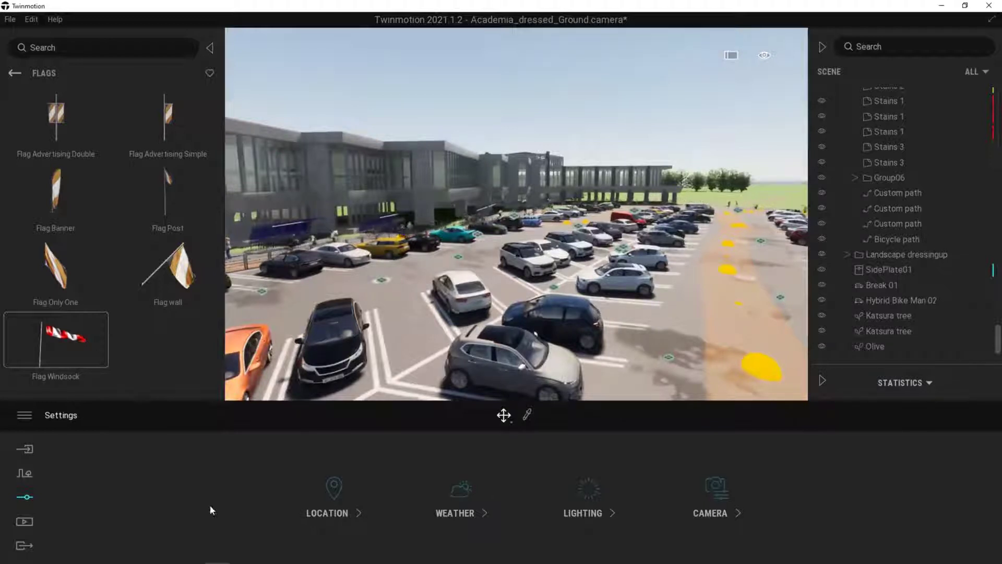
pyautogui.click(333, 488)
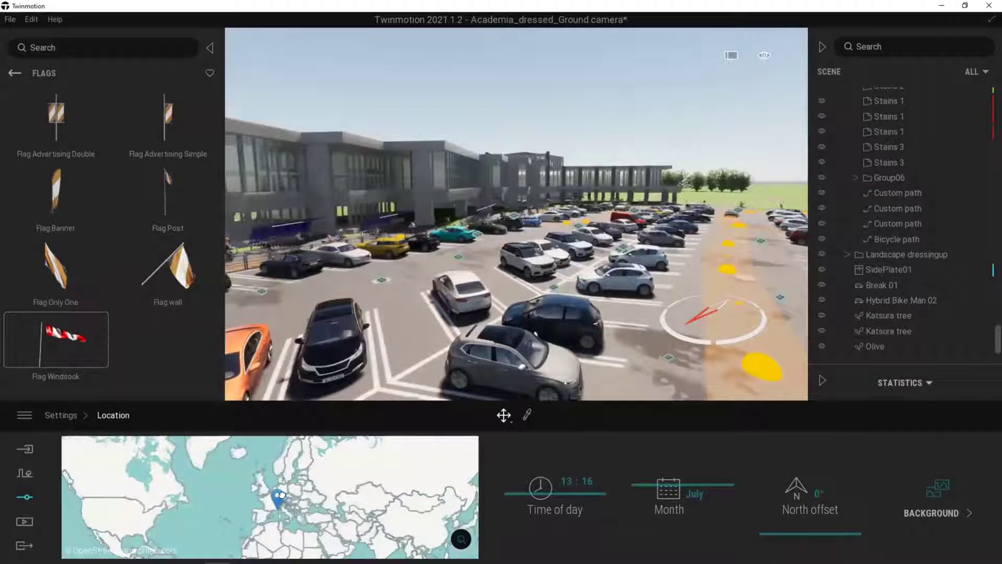
pyautogui.click(461, 539)
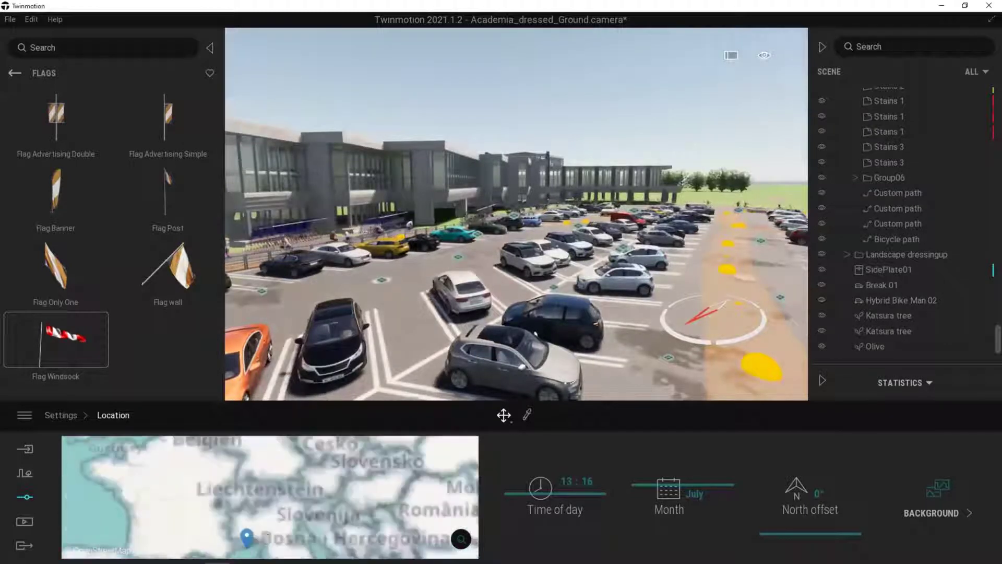
pyautogui.click(461, 540)
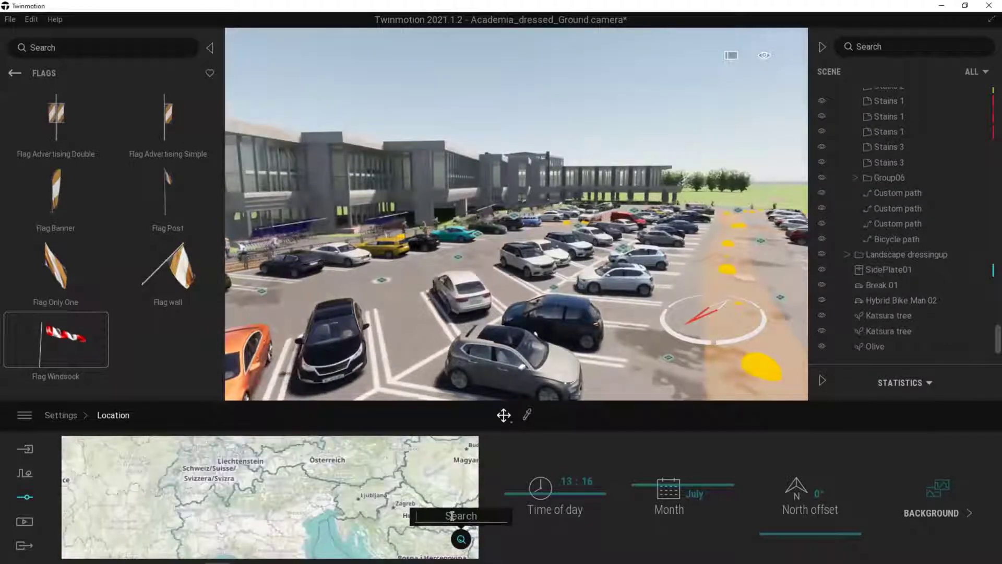
pyautogui.moveTo(260, 496); pyautogui.dragTo(281, 418)
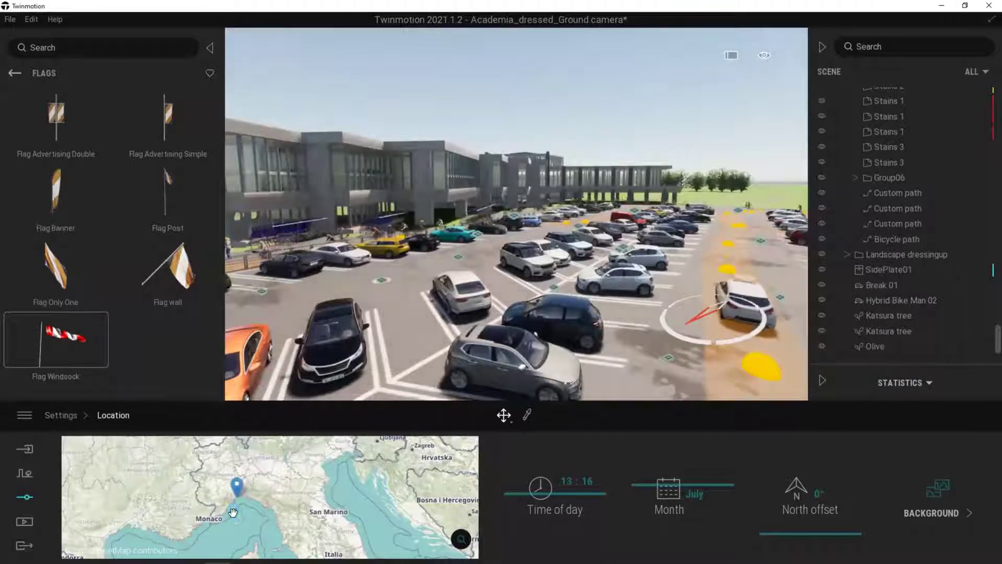
pyautogui.moveTo(236, 497); pyautogui.dragTo(229, 480)
pyautogui.scroll(4, 232, 483)
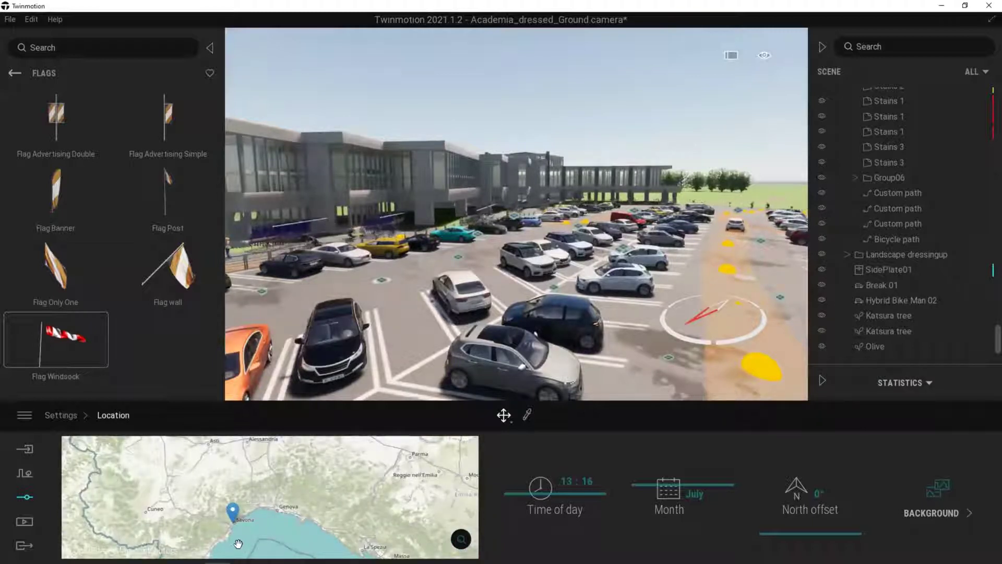
# - Set the north offset to 88° and the month to June in the location settings
pyautogui.moveTo(776, 535); pyautogui.dragTo(766, 490)
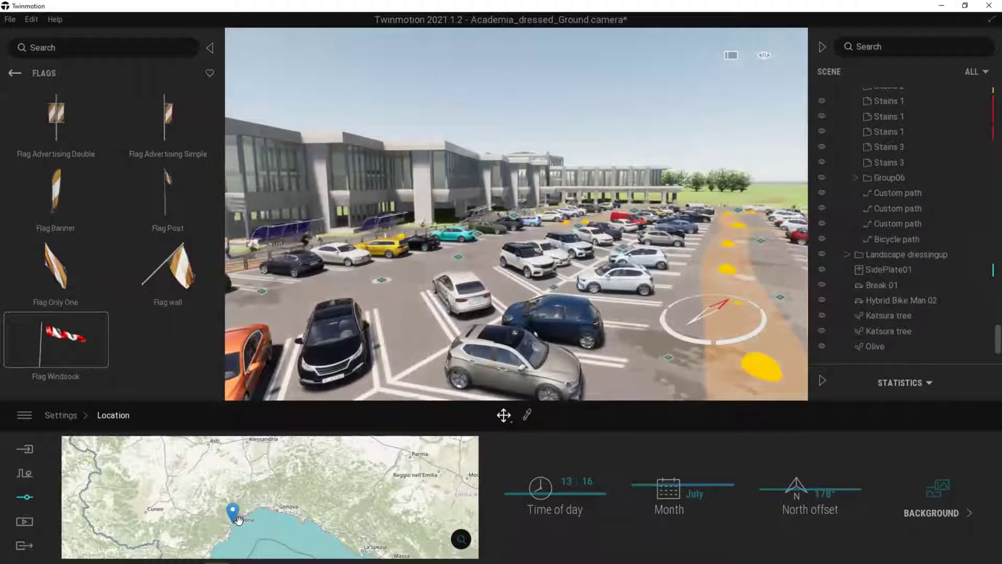
pyautogui.moveTo(774, 490); pyautogui.dragTo(774, 516)
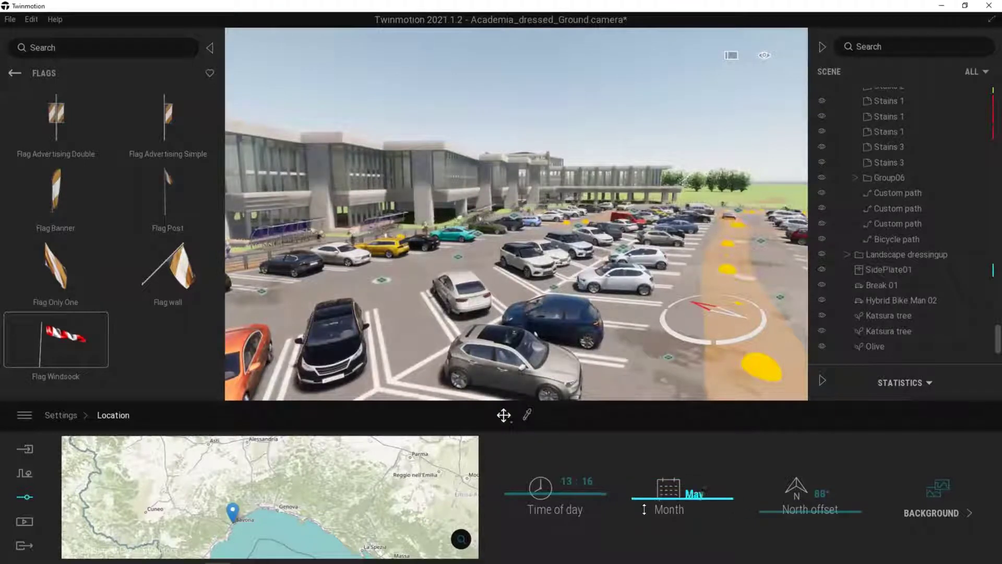
pyautogui.moveTo(644, 509); pyautogui.dragTo(647, 489)
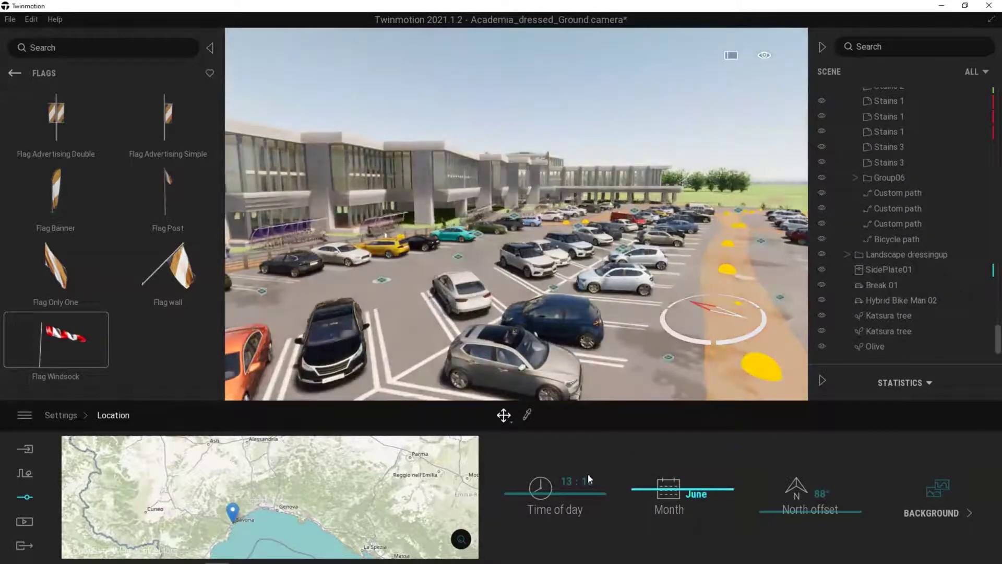
# - Set the time of day to 09:53 and examine the shadows among the parked cars
pyautogui.moveTo(514, 498); pyautogui.dragTo(512, 472)
pyautogui.moveTo(416, 343); pyautogui.dragTo(437, 327, button='middle')
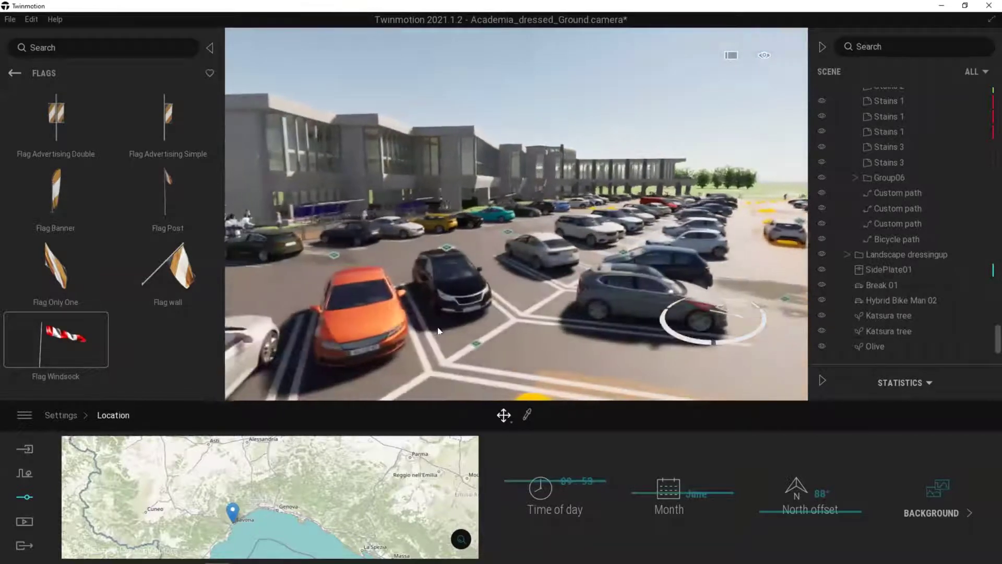
pyautogui.scroll(5, 438, 327)
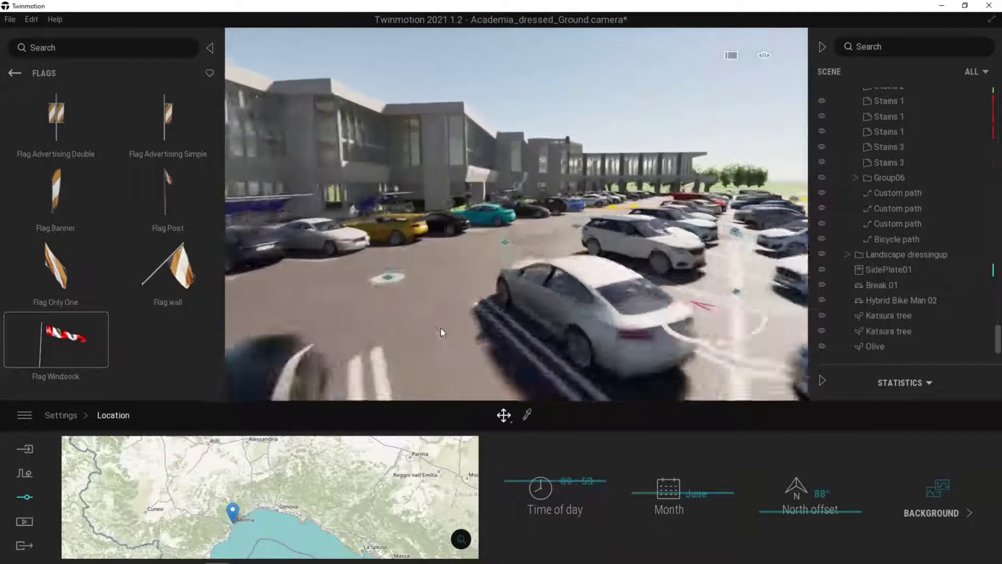
pyautogui.moveTo(440, 328); pyautogui.dragTo(514, 273, button='right')
pyautogui.scroll(3, 511, 274)
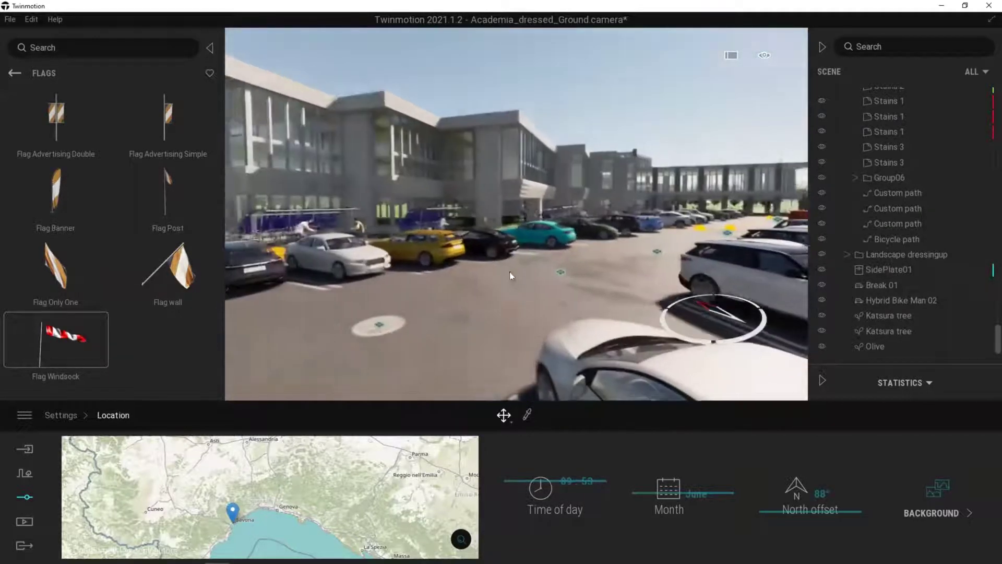
pyautogui.moveTo(449, 318); pyautogui.dragTo(509, 329, button='middle')
# - Set the time of day to 00:00 and select a lit bollard beside the path at the parking lot's edge
pyautogui.moveTo(510, 481); pyautogui.dragTo(506, 441)
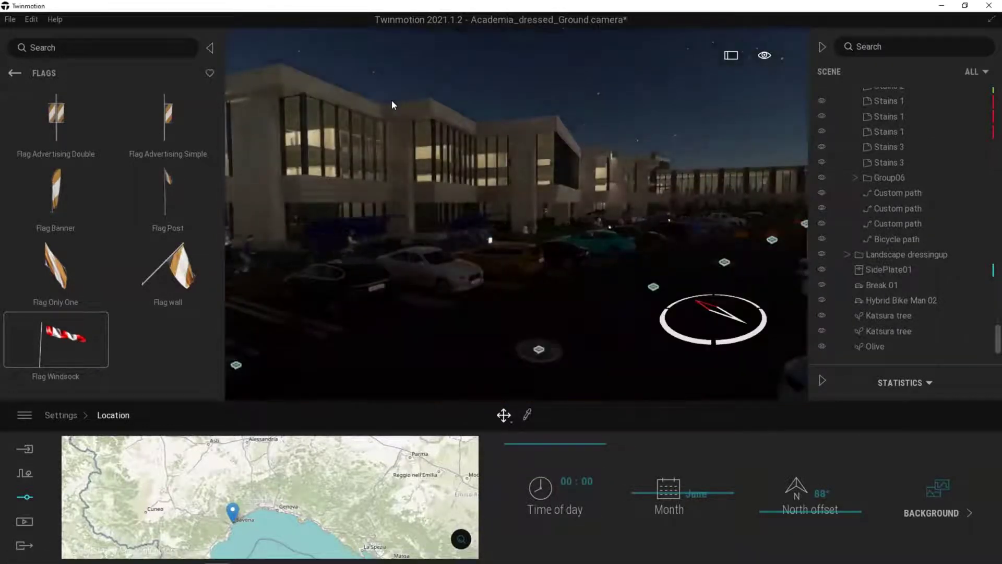
pyautogui.scroll(10, 429, 164)
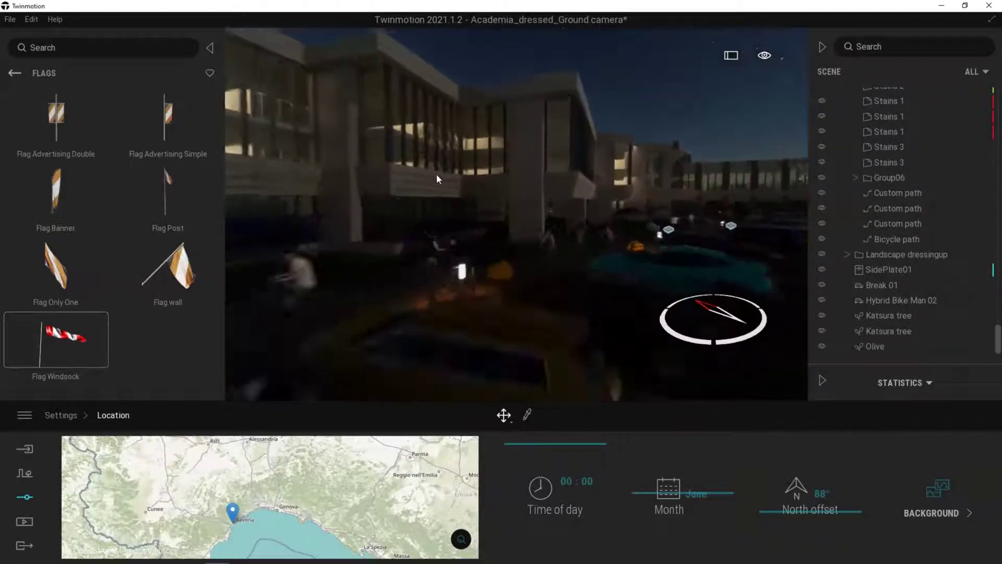
pyautogui.scroll(-10, 467, 217)
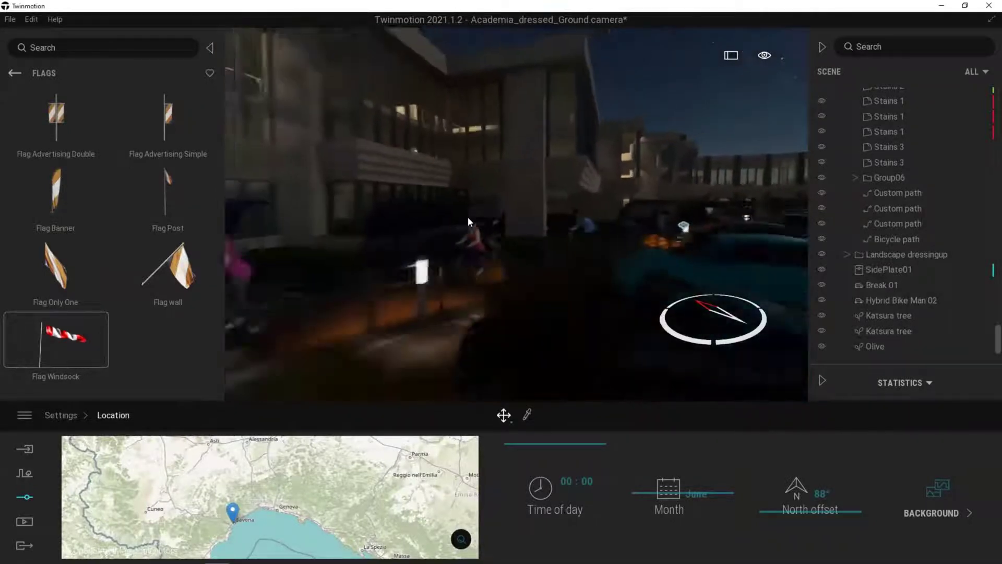
pyautogui.scroll(5, 500, 290)
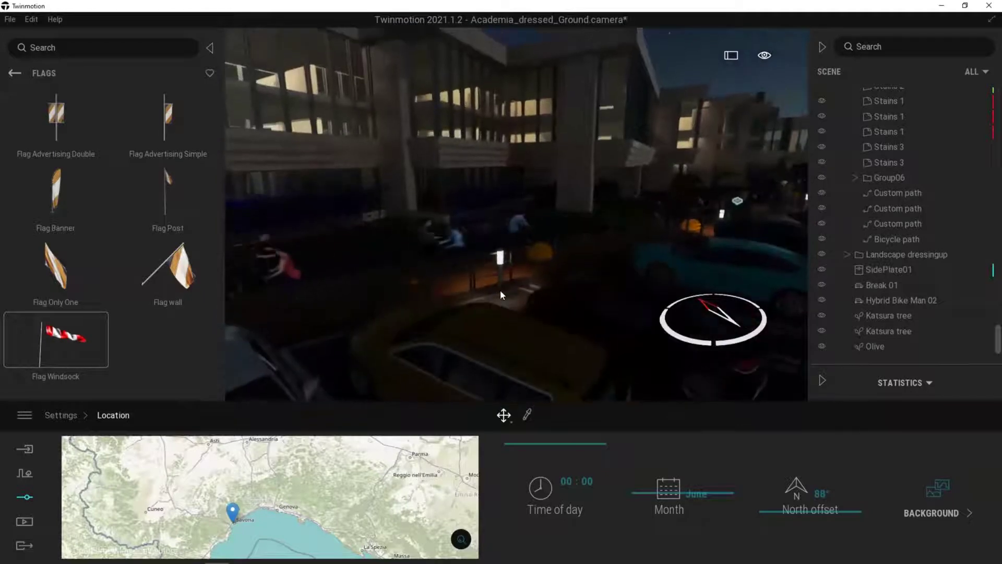
pyautogui.click(501, 283)
pyautogui.scroll(5, 498, 266)
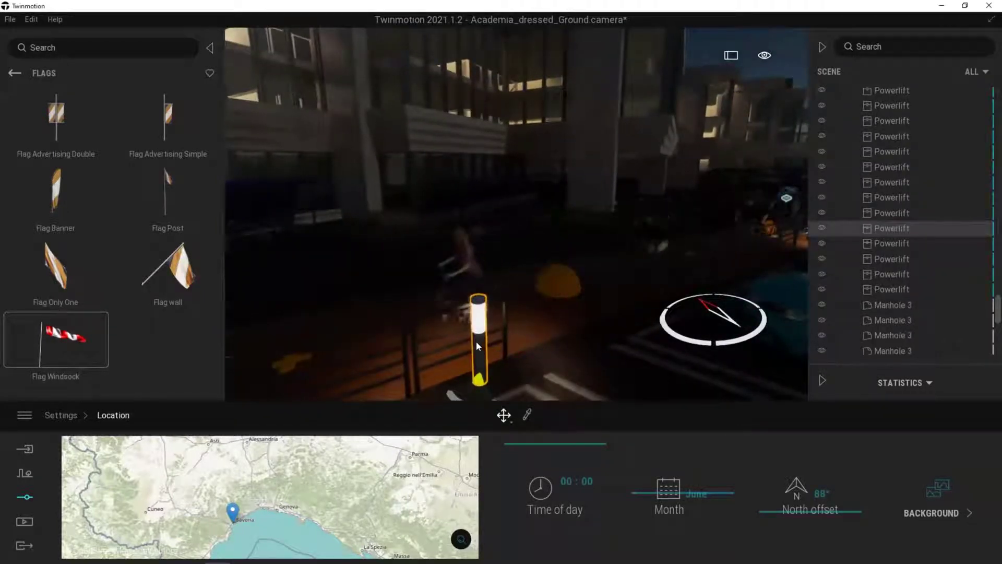
# - Place a Heroix streetlight from the library's city objects beside the selected lit bollard
pyautogui.click(15, 73)
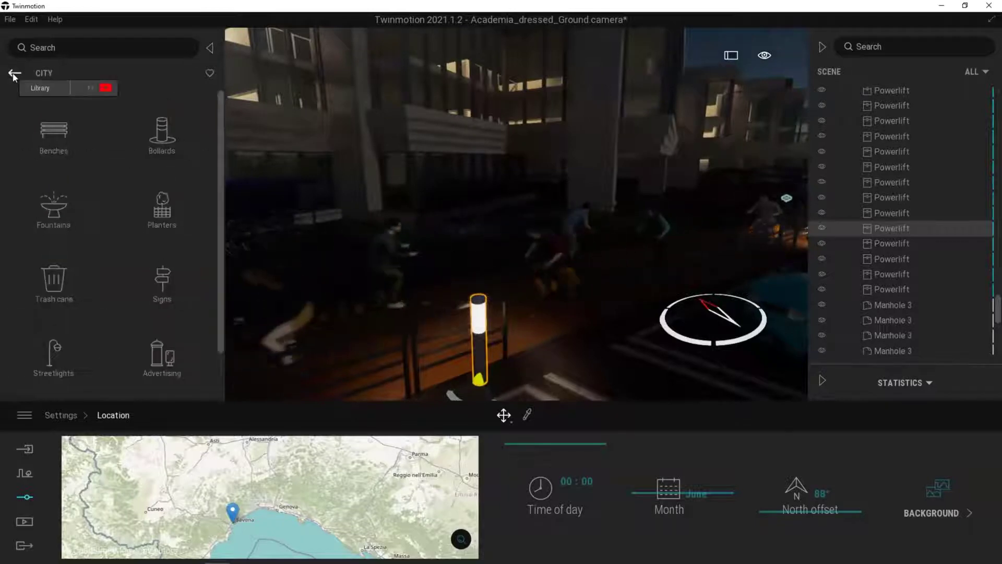
pyautogui.click(59, 358)
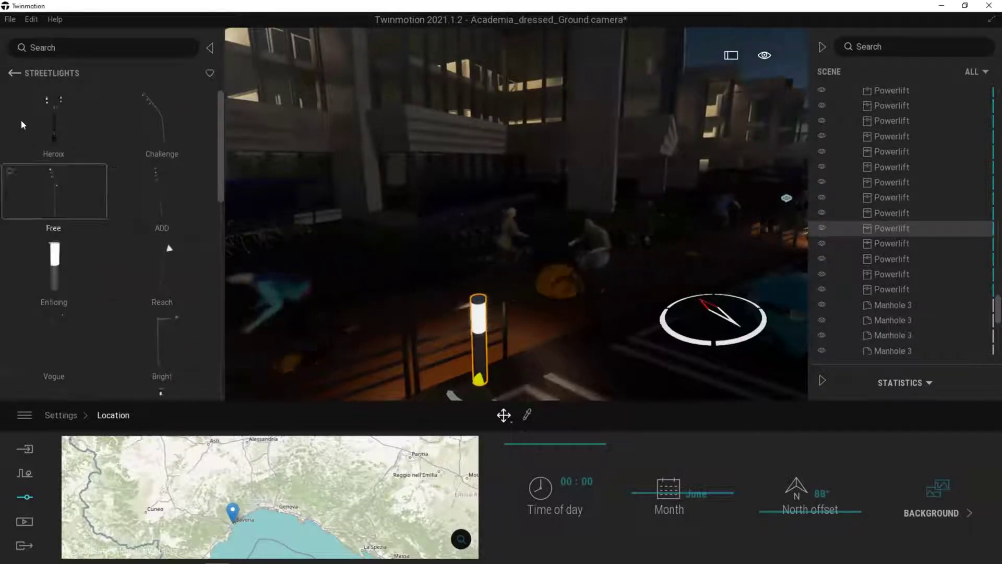
pyautogui.moveTo(57, 128); pyautogui.dragTo(537, 351)
pyautogui.moveTo(537, 352); pyautogui.dragTo(586, 282, button='right')
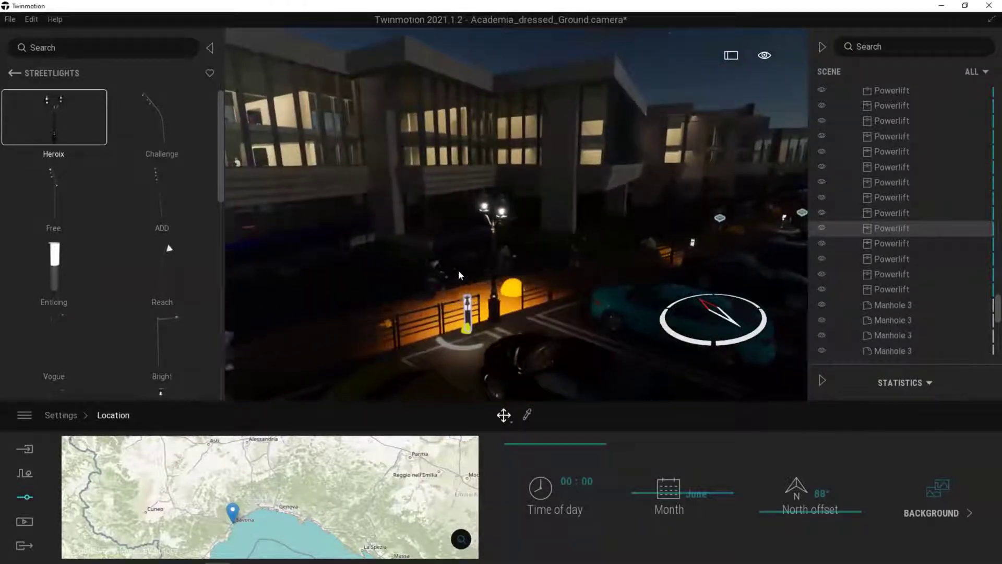
pyautogui.moveTo(459, 273); pyautogui.dragTo(527, 355, button='middle')
pyautogui.moveTo(454, 260); pyautogui.dragTo(514, 337, button='right')
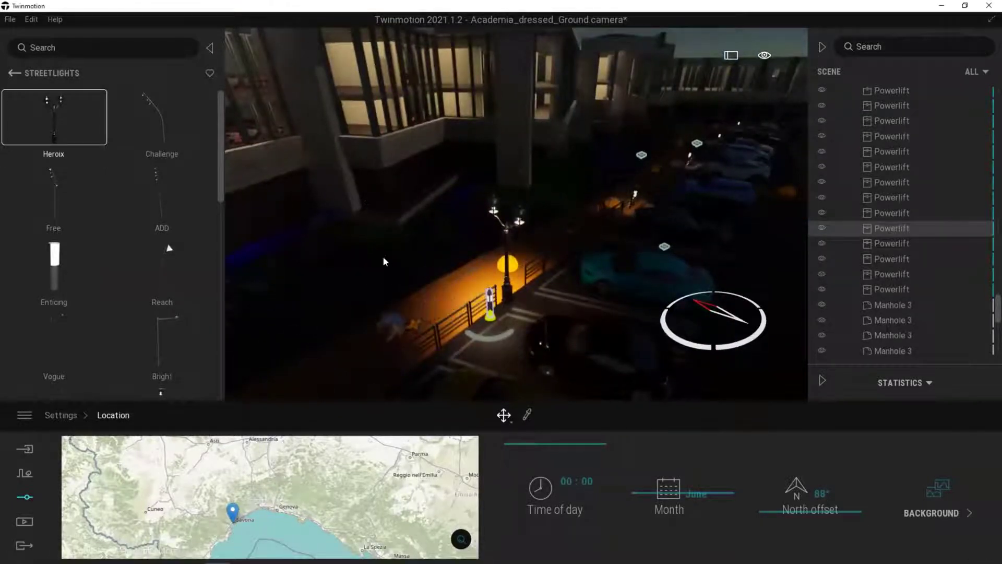
# - Examine the artificially lit classrooms and corridor inside the building at night
pyautogui.moveTo(334, 157); pyautogui.dragTo(371, 219, button='middle')
pyautogui.moveTo(371, 219); pyautogui.dragTo(481, 218, button='right')
pyautogui.scroll(5, 414, 239)
pyautogui.scroll(5, 481, 217)
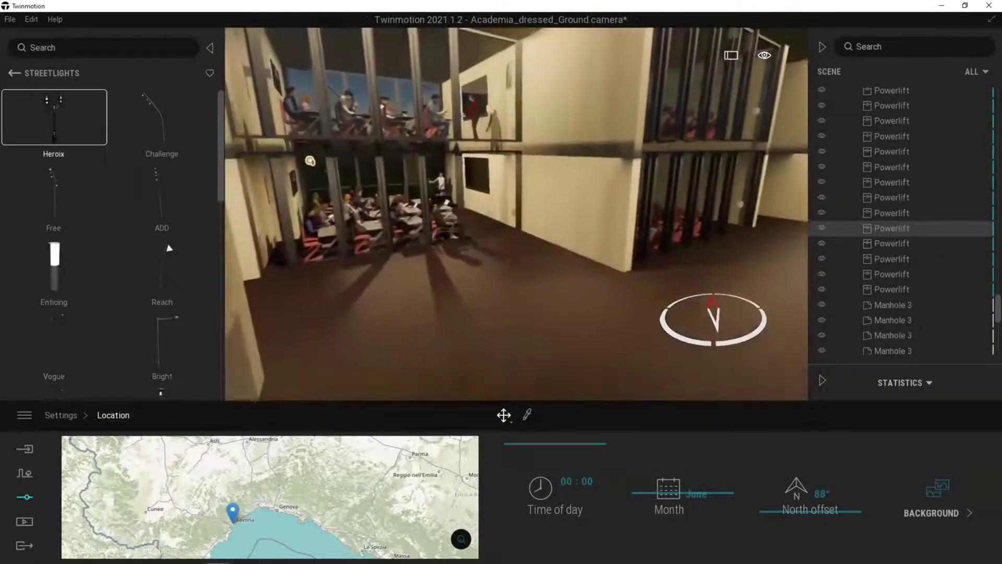
pyautogui.scroll(4, 482, 215)
pyautogui.moveTo(481, 215)
pyautogui.mouseDown(button='middle')
pyautogui.moveTo(481, 257)
pyautogui.moveTo(472, 211)
pyautogui.mouseUp(button='middle')
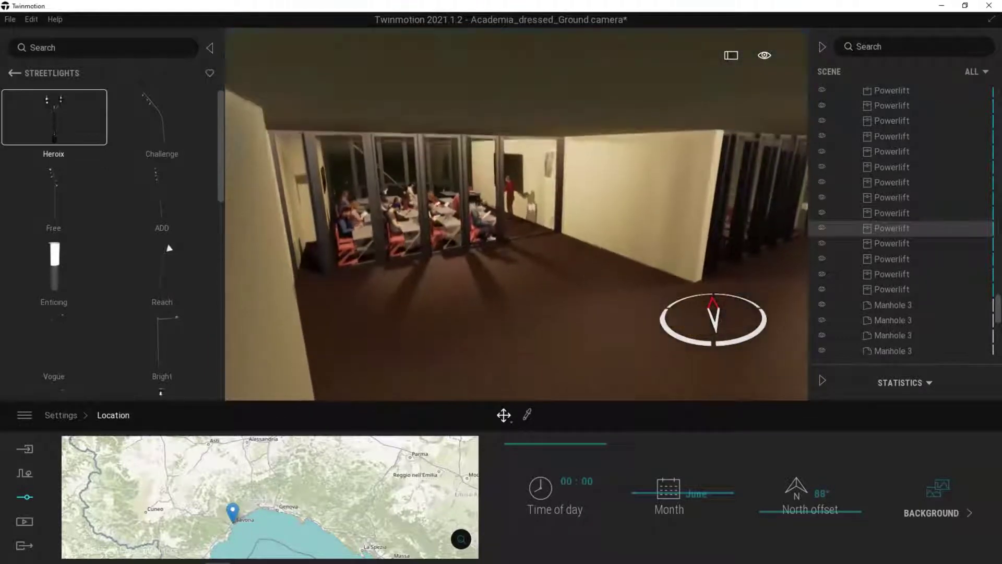
pyautogui.scroll(3, 472, 211)
pyautogui.moveTo(472, 211); pyautogui.dragTo(518, 213, button='right')
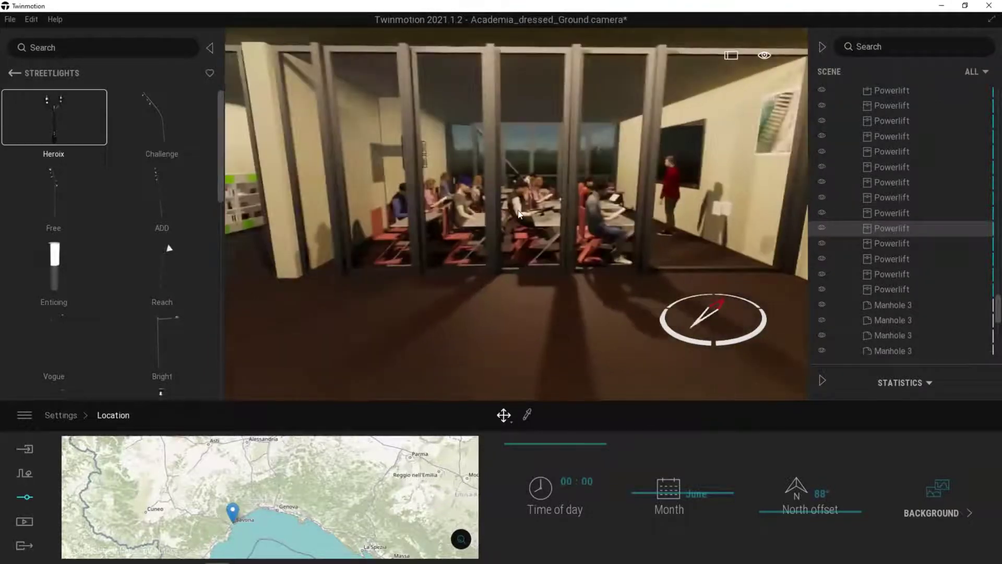
pyautogui.scroll(-4, 519, 214)
pyautogui.moveTo(518, 215); pyautogui.dragTo(344, 214, button='middle')
pyautogui.moveTo(345, 214); pyautogui.dragTo(587, 217, button='right')
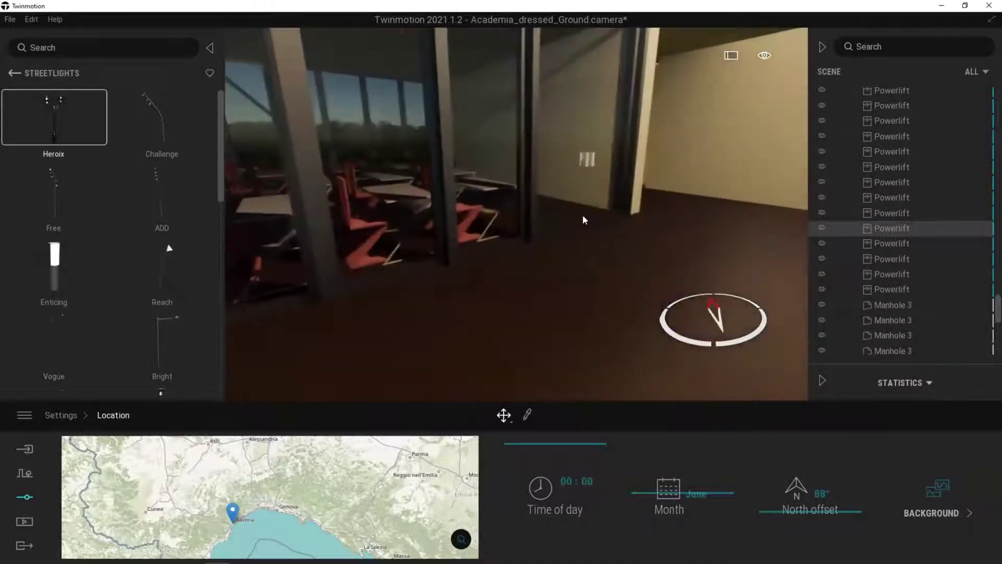
# - Place an IES 02 light from the library's lights in the dark classroom among the tables
pyautogui.press('Left')
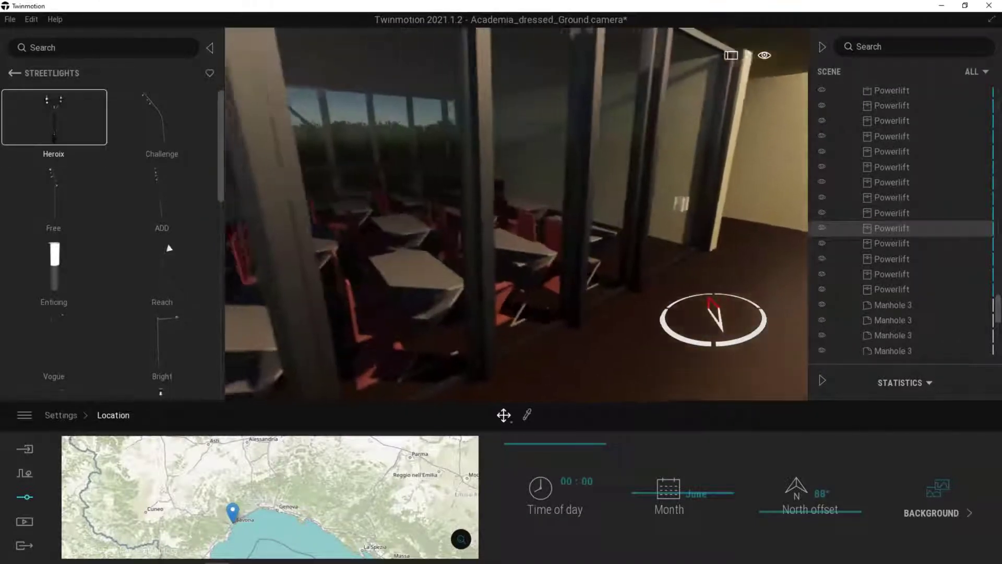
pyautogui.press('Up')
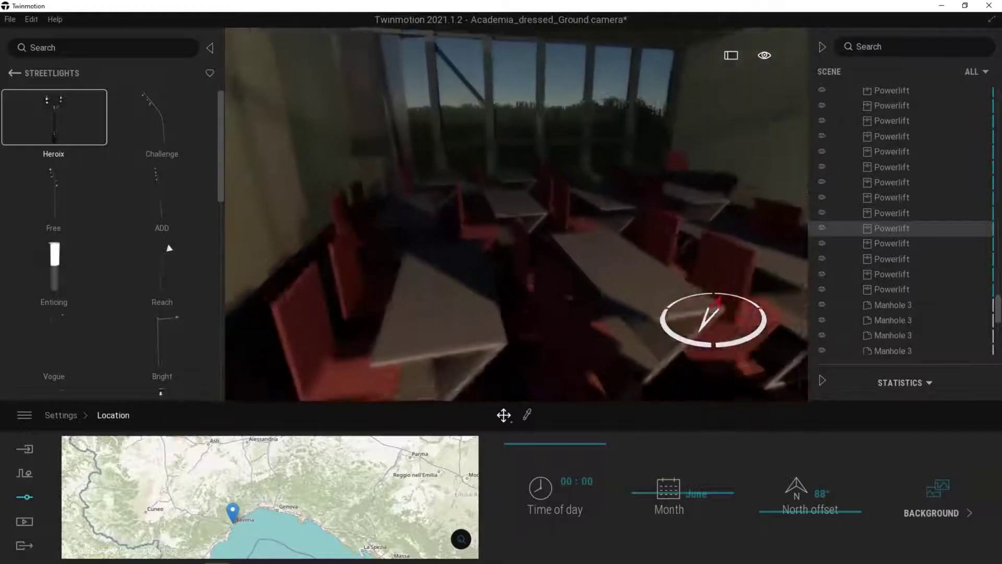
pyautogui.click(16, 74)
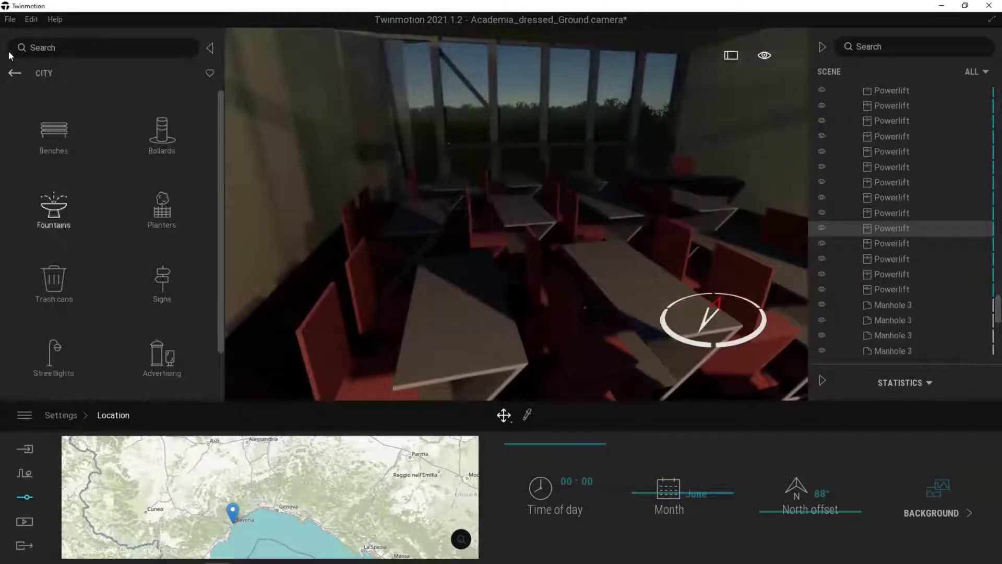
pyautogui.click(15, 74)
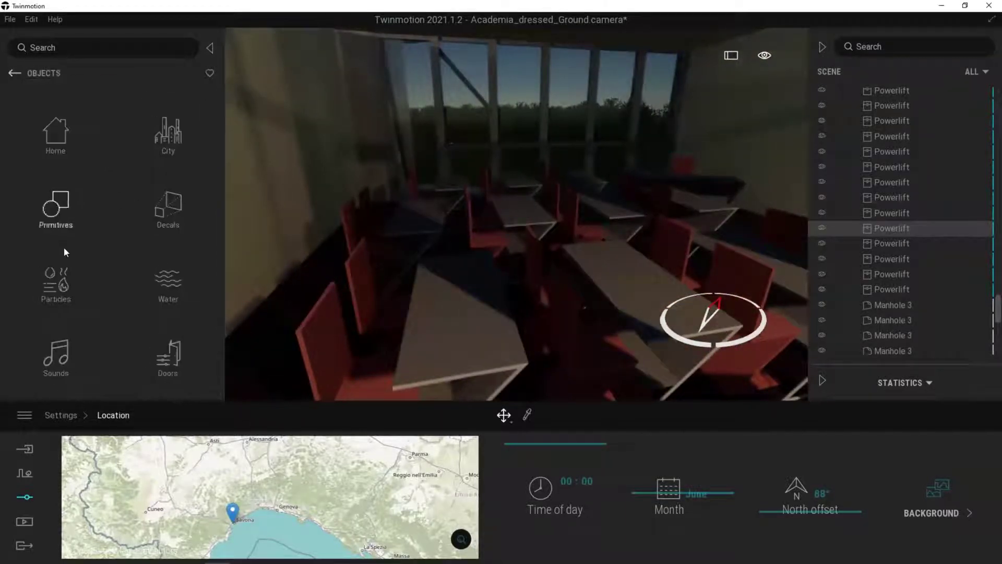
pyautogui.click(15, 73)
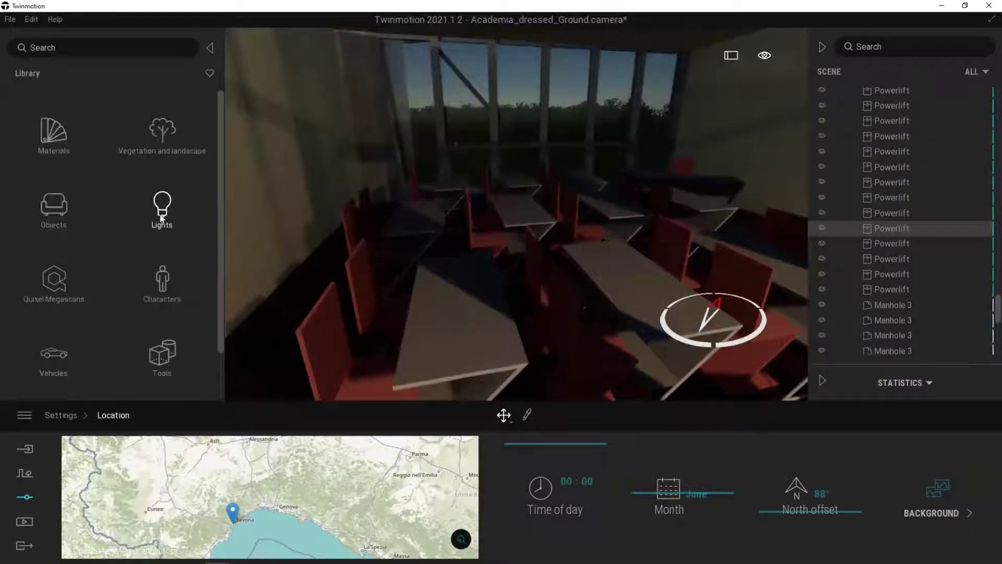
pyautogui.click(161, 214)
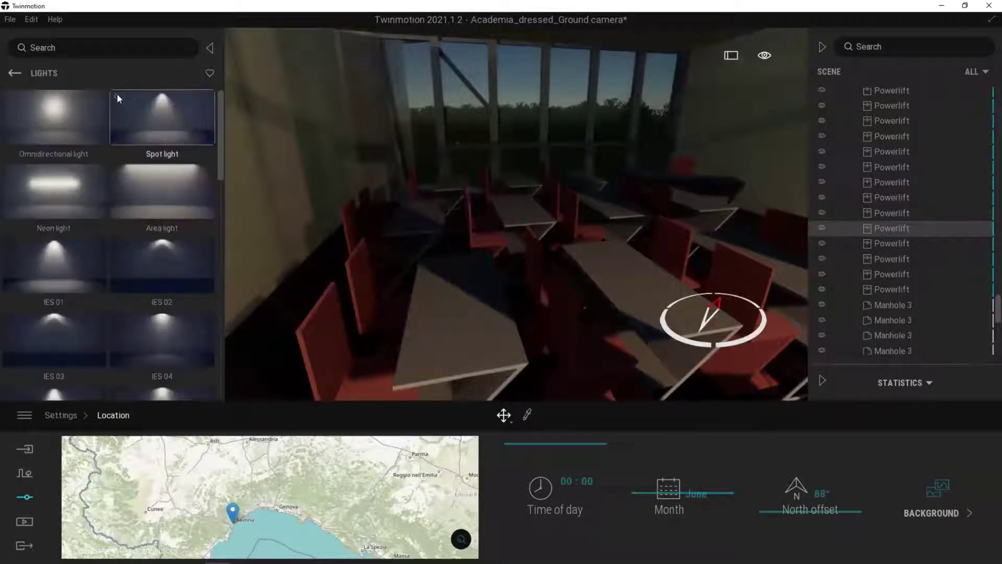
pyautogui.scroll(-1, 113, 298)
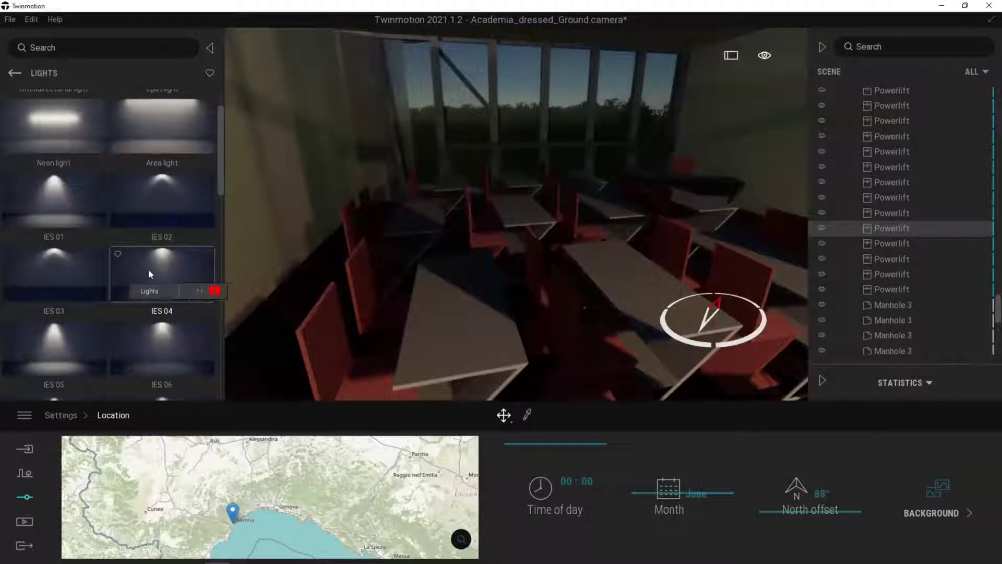
pyautogui.click(161, 198)
pyautogui.moveTo(594, 249); pyautogui.dragTo(600, 246, button='right')
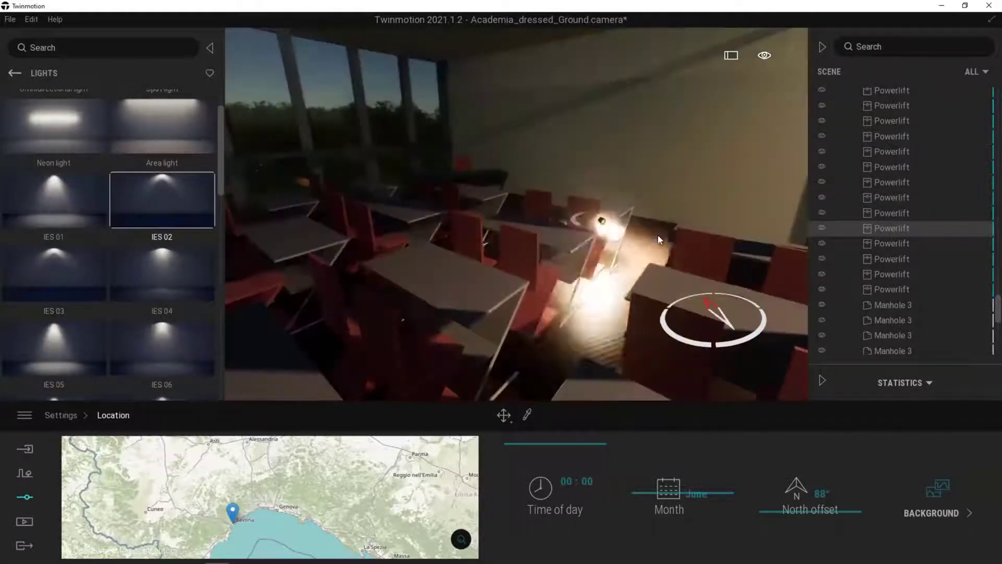
pyautogui.press('w')
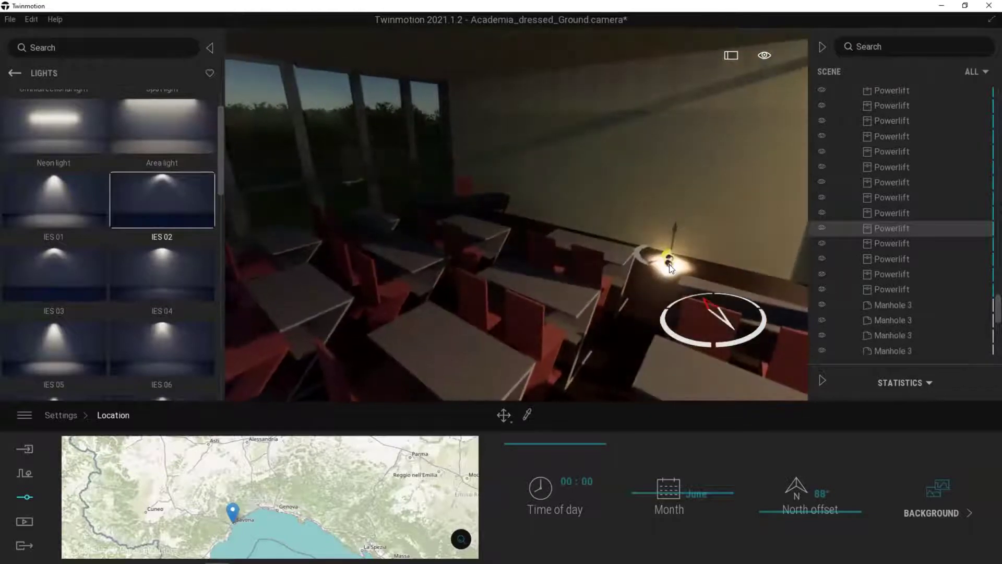
# - Raise the IES 02 light to just below the classroom ceiling and shift it sideways to the middle of the front wall
pyautogui.click(669, 264)
pyautogui.moveTo(675, 201); pyautogui.dragTo(678, 58)
pyautogui.moveTo(679, 58); pyautogui.dragTo(814, 123, button='right')
pyautogui.moveTo(678, 180); pyautogui.dragTo(545, 139, button='right')
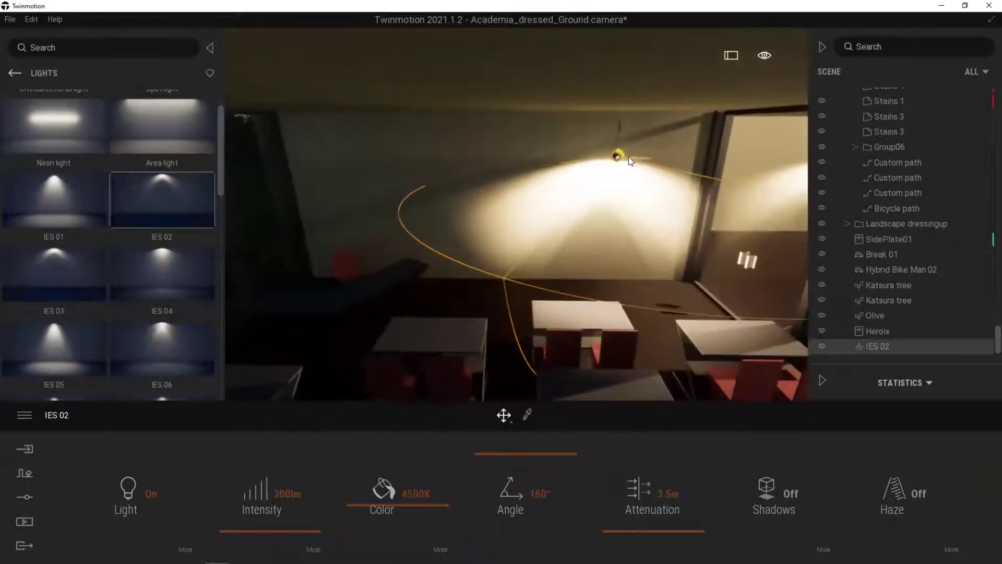
pyautogui.moveTo(630, 161); pyautogui.dragTo(493, 163)
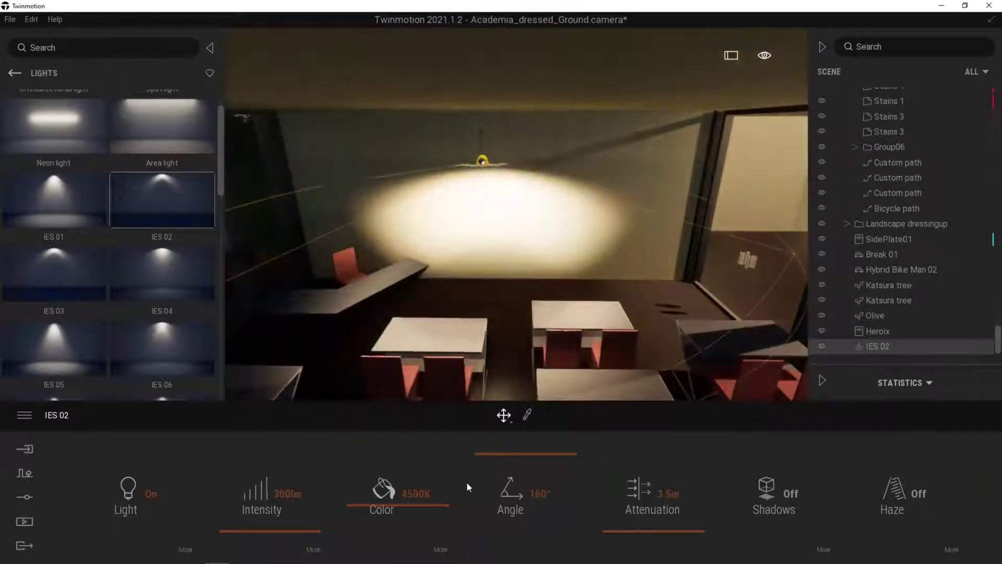
# - Narrow the IES 02 light's angle to 97° and move the light closer to the front wall
pyautogui.scroll(3, 474, 263)
pyautogui.moveTo(474, 272); pyautogui.dragTo(481, 318, button='middle')
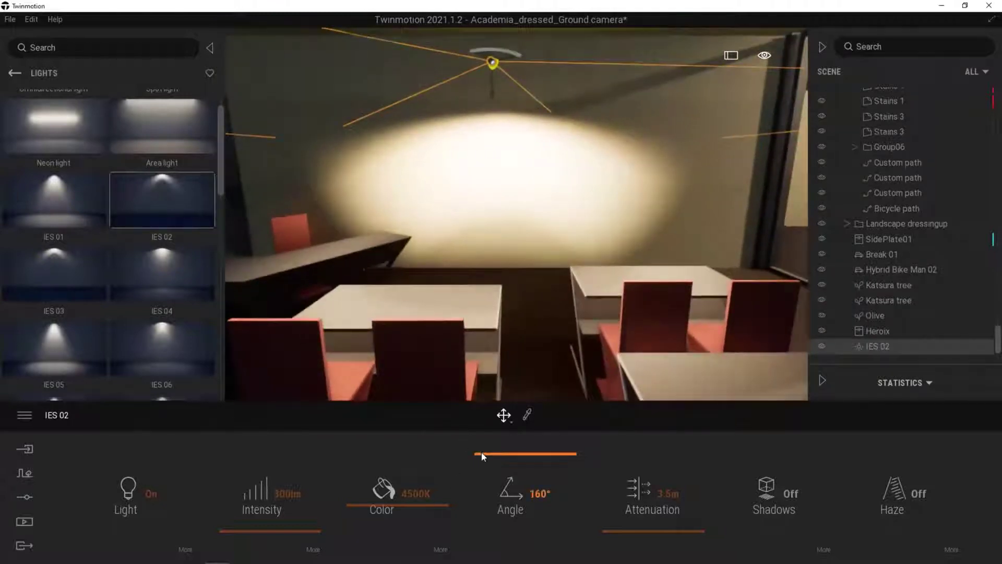
pyautogui.moveTo(483, 457)
pyautogui.mouseDown()
pyautogui.moveTo(476, 501)
pyautogui.moveTo(476, 464)
pyautogui.mouseUp()
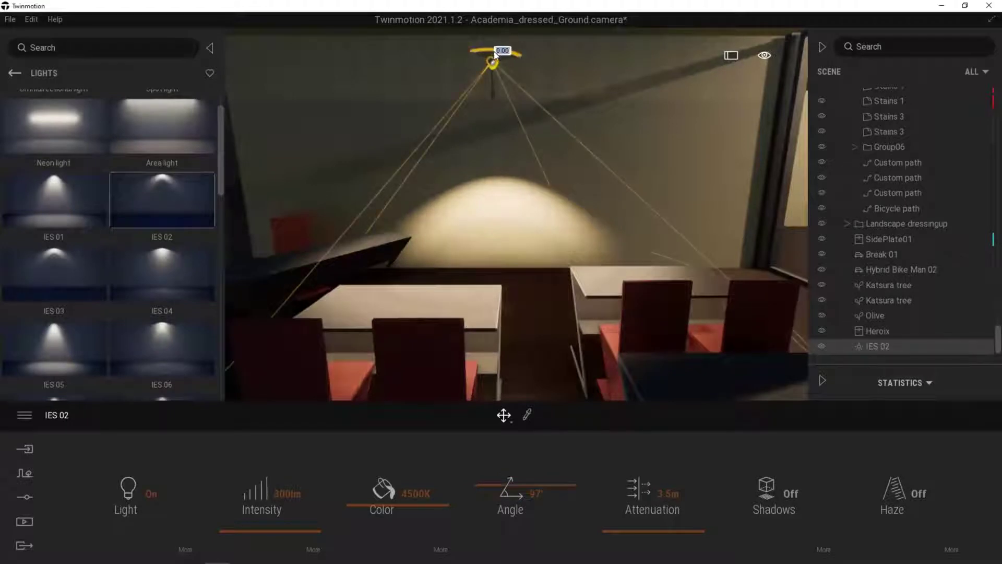
pyautogui.moveTo(493, 55); pyautogui.dragTo(486, 82)
pyautogui.moveTo(522, 274); pyautogui.dragTo(525, 303, button='middle')
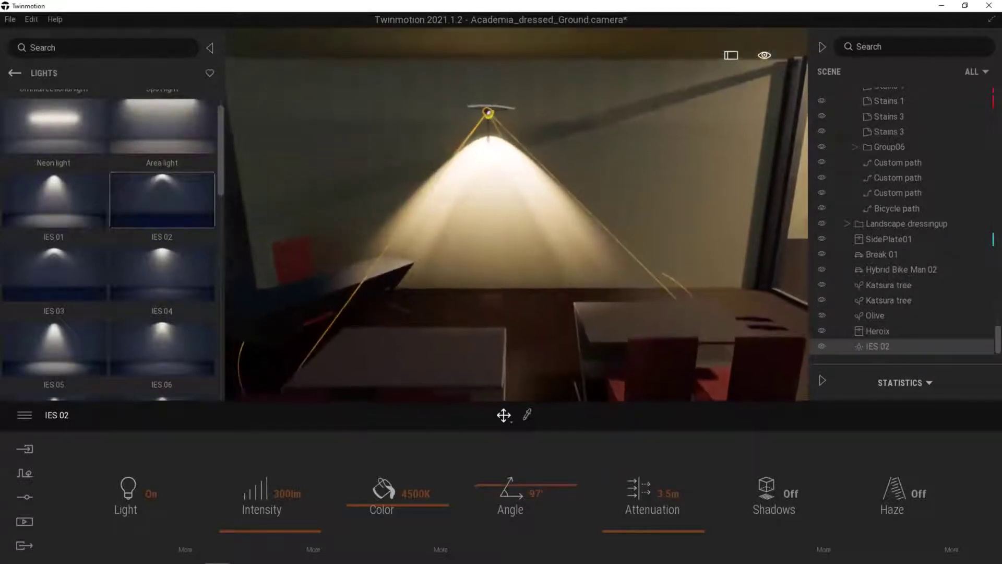
# - Set the IES 02 light's color to 6764K, intensity to 363 lm, and attenuation to 20.9 m
pyautogui.moveTo(370, 502); pyautogui.dragTo(373, 423)
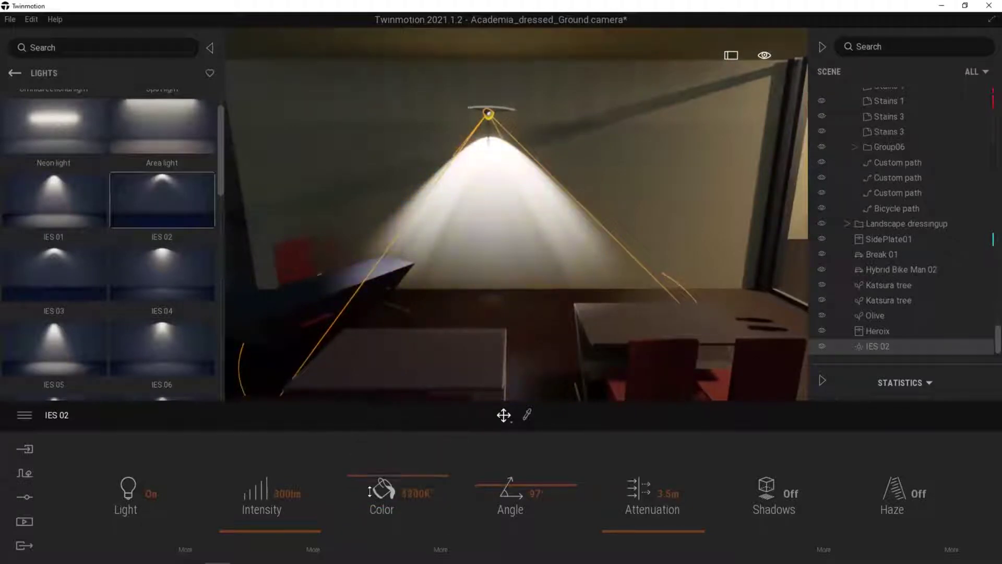
pyautogui.moveTo(368, 529); pyautogui.dragTo(376, 502)
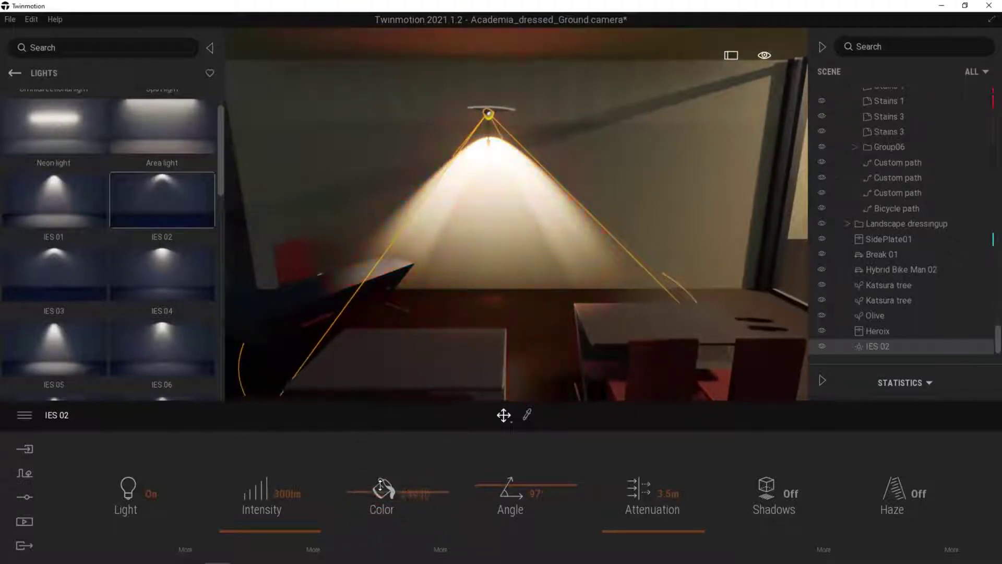
pyautogui.moveTo(245, 534)
pyautogui.mouseDown()
pyautogui.moveTo(257, 451)
pyautogui.moveTo(241, 531)
pyautogui.mouseUp()
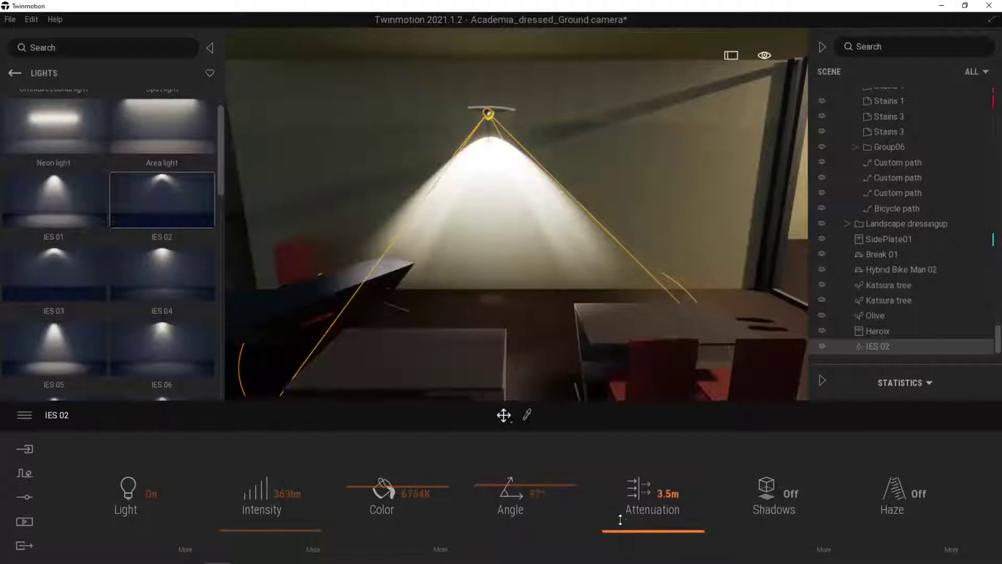
pyautogui.moveTo(619, 520)
pyautogui.mouseDown()
pyautogui.moveTo(619, 531)
pyautogui.moveTo(621, 514)
pyautogui.mouseUp()
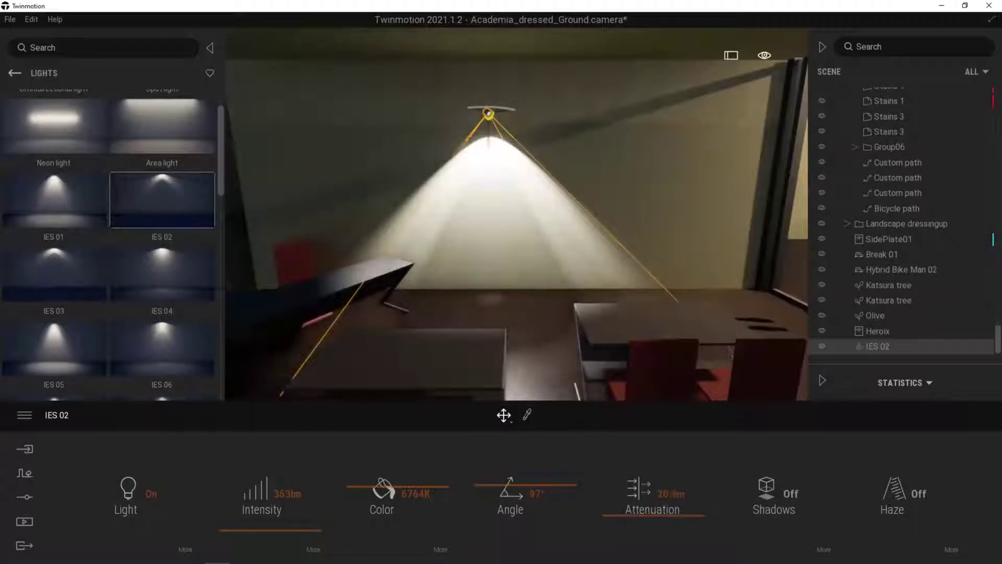
# - Move the IES 02 light away from the front wall and toward the windows
pyautogui.moveTo(553, 268); pyautogui.dragTo(549, 268, button='right')
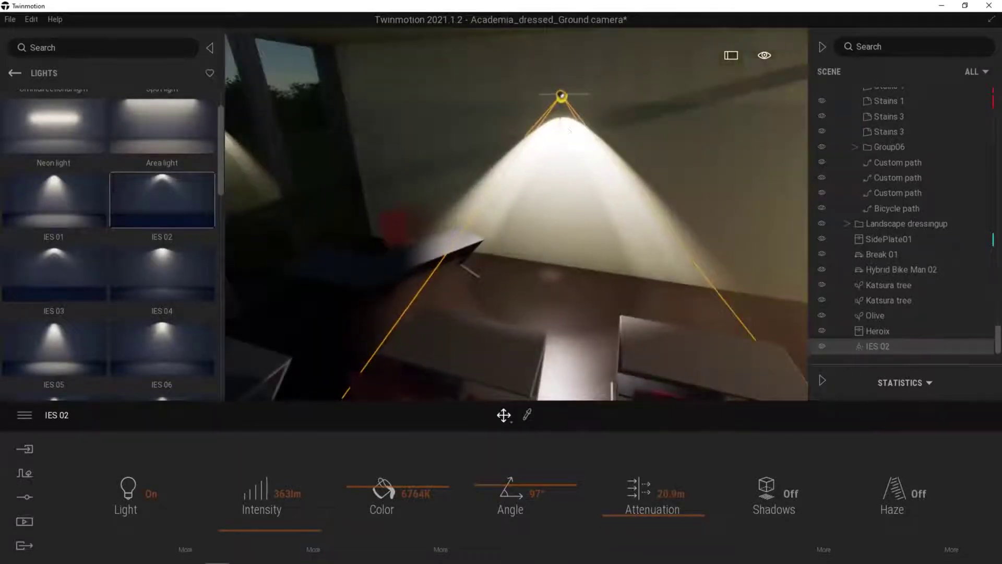
pyautogui.moveTo(568, 130); pyautogui.dragTo(521, 152, button='middle')
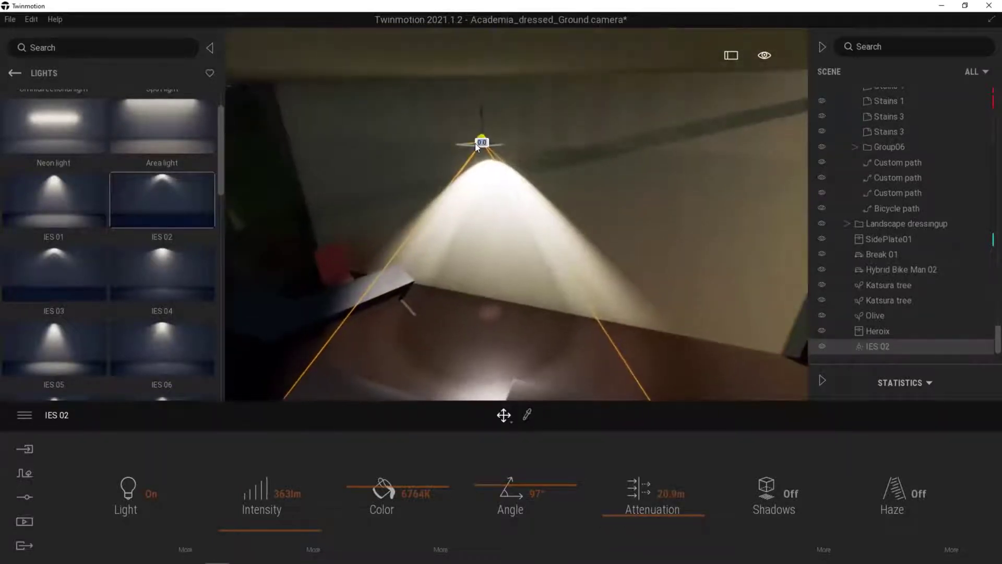
pyautogui.moveTo(458, 148); pyautogui.dragTo(341, 195)
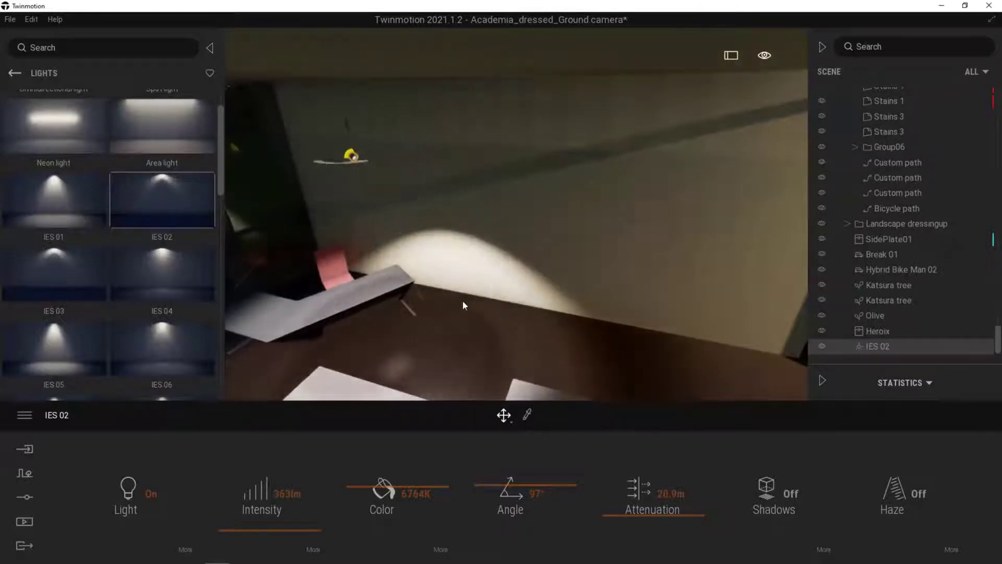
pyautogui.moveTo(463, 301); pyautogui.dragTo(529, 258, button='middle')
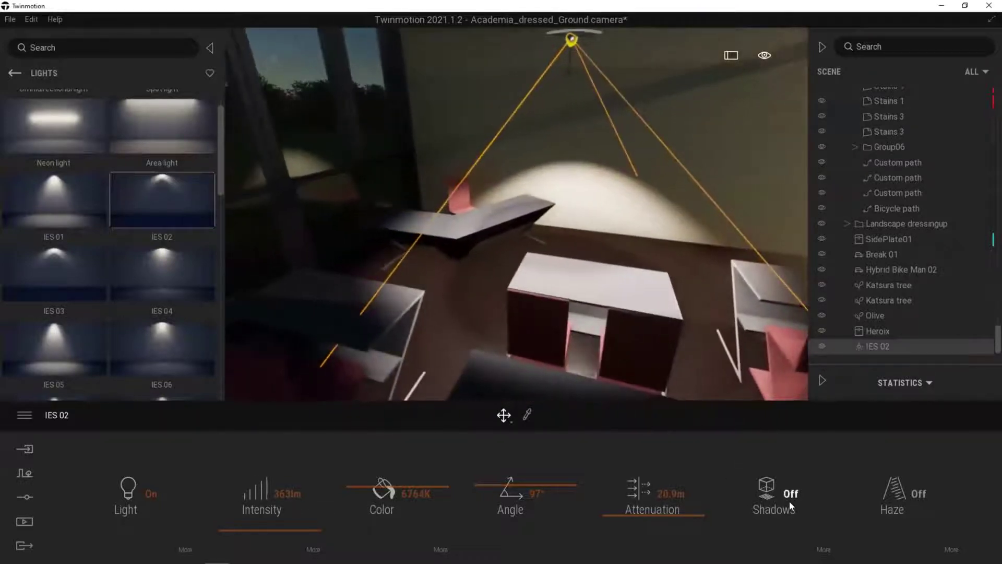
# - Turn on shadows for the IES 02 light and examine the shadows cast by the desks and chairs
pyautogui.click(790, 497)
pyautogui.moveTo(554, 336); pyautogui.dragTo(802, 279, button='middle')
pyautogui.keyDown('shift'); pyautogui.moveTo(663, 235); pyautogui.dragTo(513, 251, button='middle'); pyautogui.keyUp('shift')
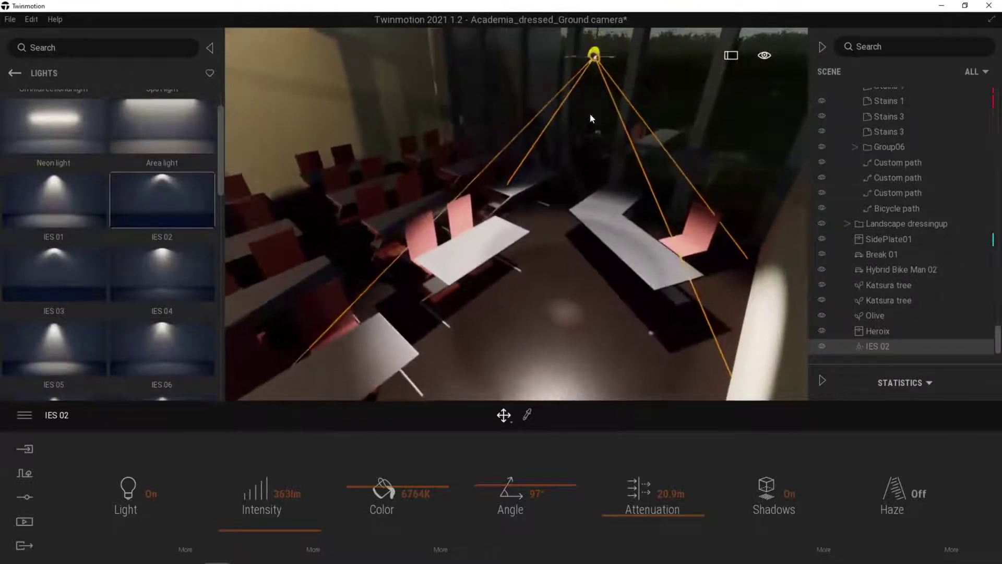
pyautogui.keyDown('shift'); pyautogui.moveTo(631, 77); pyautogui.dragTo(626, 123, button='middle'); pyautogui.keyUp('shift')
# - Reposition the IES 02 light above the teacher's desk, close to the front wall
pyautogui.moveTo(612, 131); pyautogui.dragTo(653, 158)
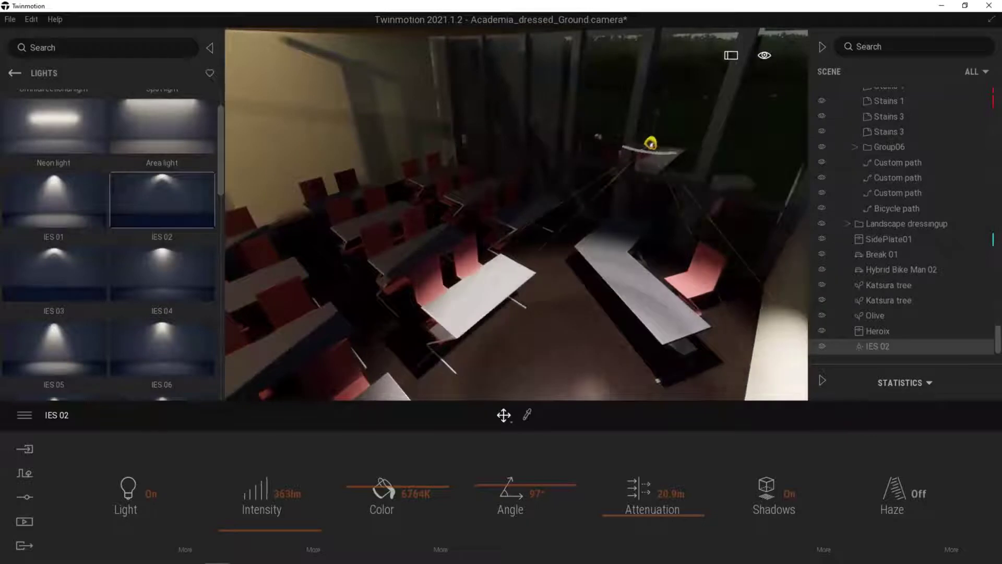
pyautogui.moveTo(652, 157); pyautogui.dragTo(549, 230, button='middle')
pyautogui.moveTo(548, 228); pyautogui.dragTo(326, 246, button='right')
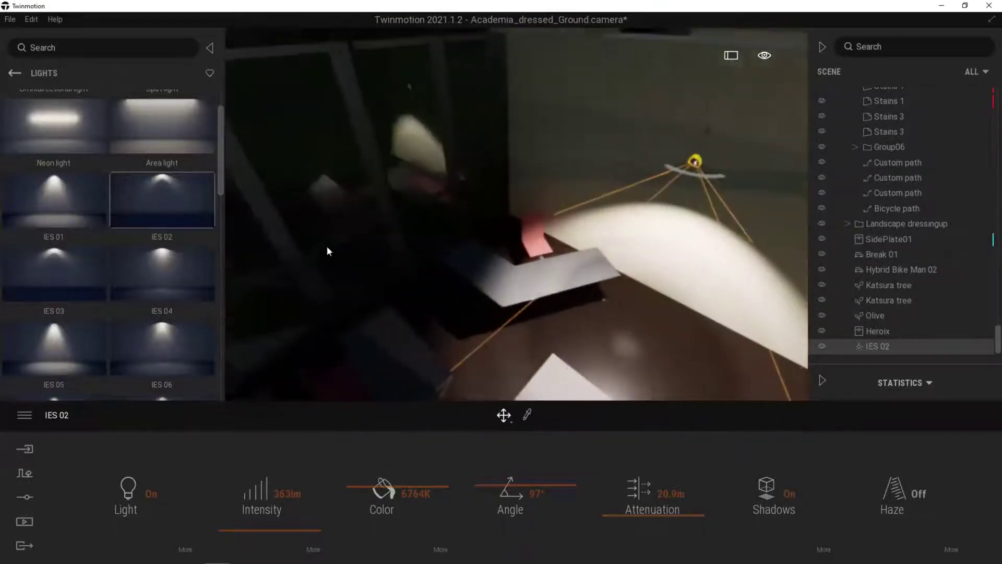
pyautogui.moveTo(437, 195); pyautogui.dragTo(303, 131, button='right')
pyautogui.moveTo(301, 126); pyautogui.dragTo(278, 109)
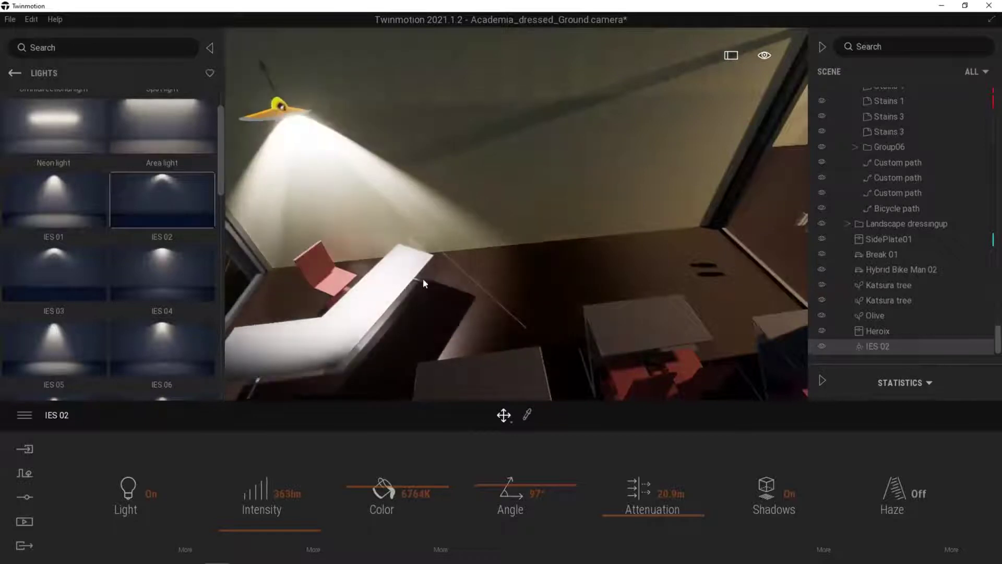
pyautogui.moveTo(423, 277); pyautogui.dragTo(470, 215, button='middle')
# - Review the IES profile file assigned to the light and return to its main properties
pyautogui.click(186, 549)
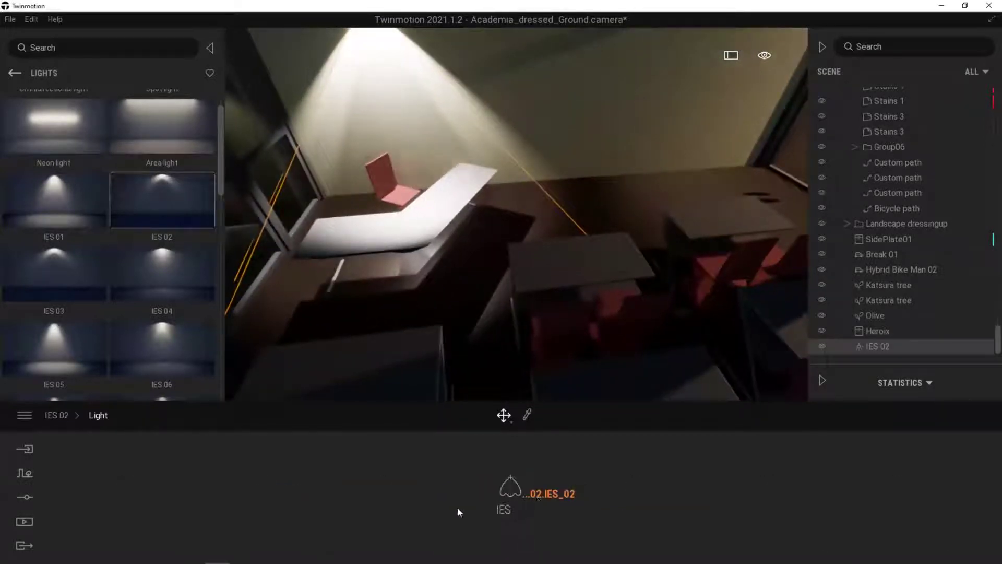
pyautogui.rightClick(537, 497)
pyautogui.click(57, 418)
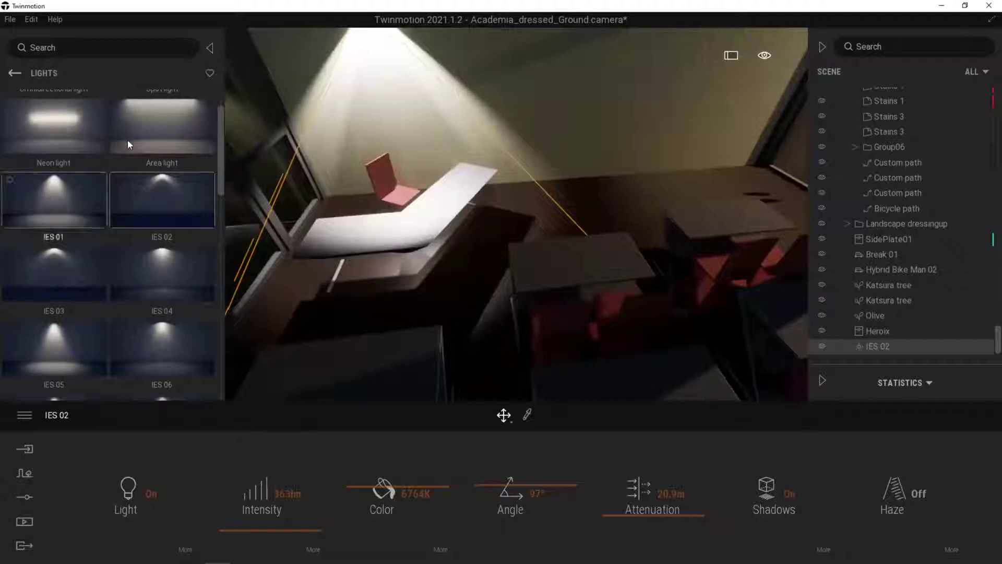
# - Place a Neon light from the library on the classroom's front wall and raise it toward the ceiling
pyautogui.moveTo(69, 138); pyautogui.dragTo(587, 260)
pyautogui.moveTo(586, 260); pyautogui.dragTo(580, 135, button='right')
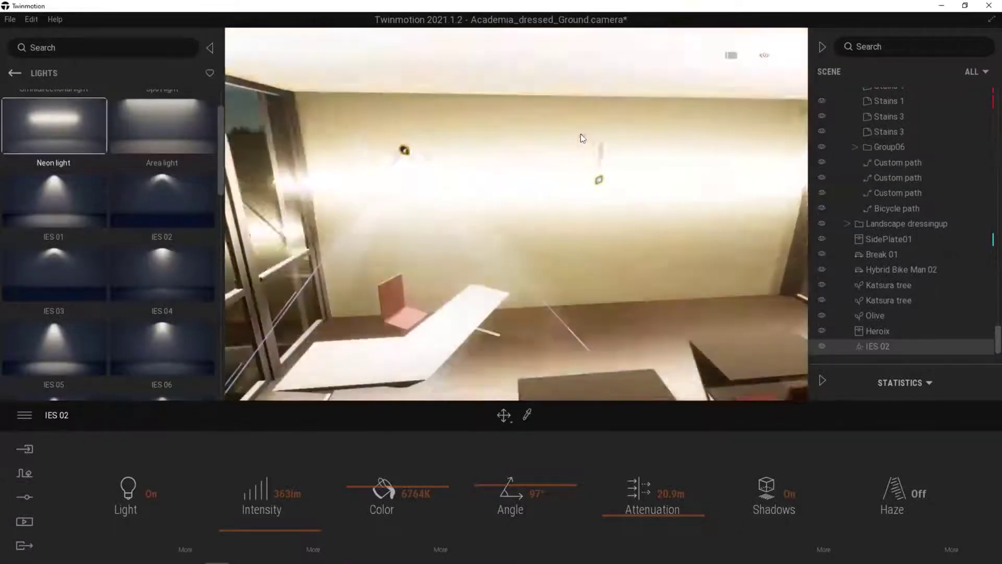
pyautogui.moveTo(581, 119); pyautogui.dragTo(580, 116)
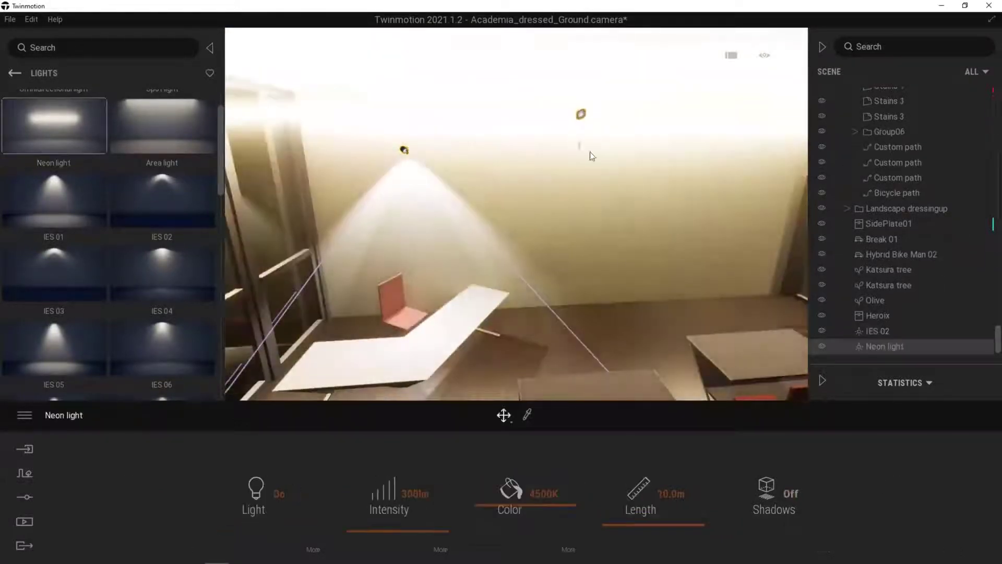
# - Set the neon light's length to 2.0 m and its intensity to 100 lm
pyautogui.click(657, 493)
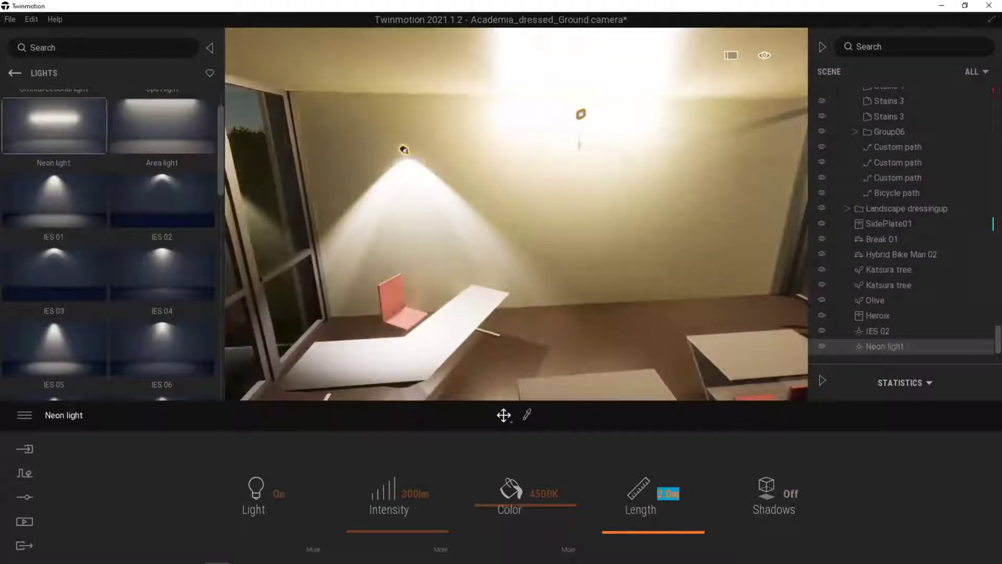
pyautogui.click(370, 490)
pyautogui.write('100')
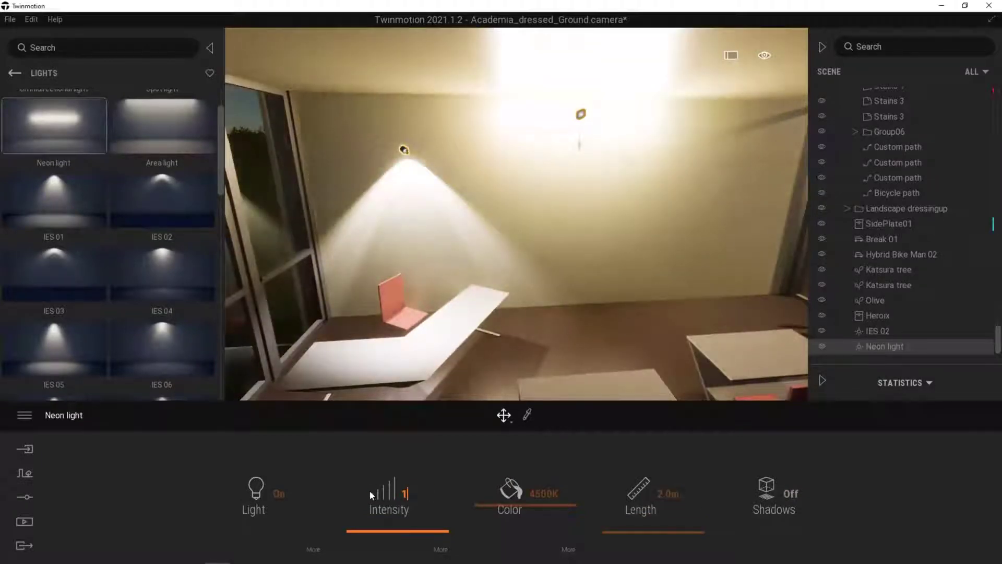
pyautogui.press('Return')
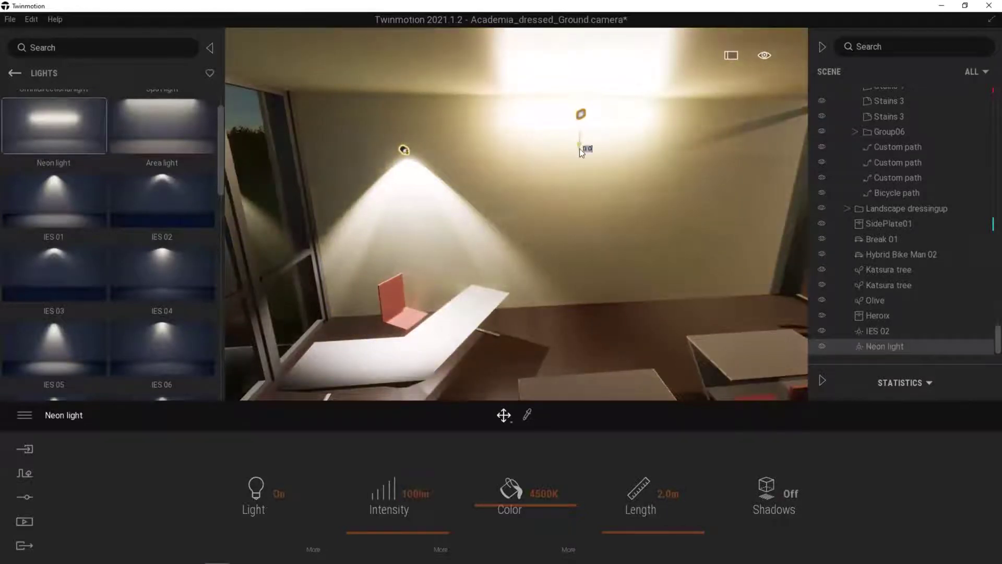
# - Lower the neon light along the front wall and examine its effect across the classroom
pyautogui.moveTo(581, 152); pyautogui.dragTo(601, 233)
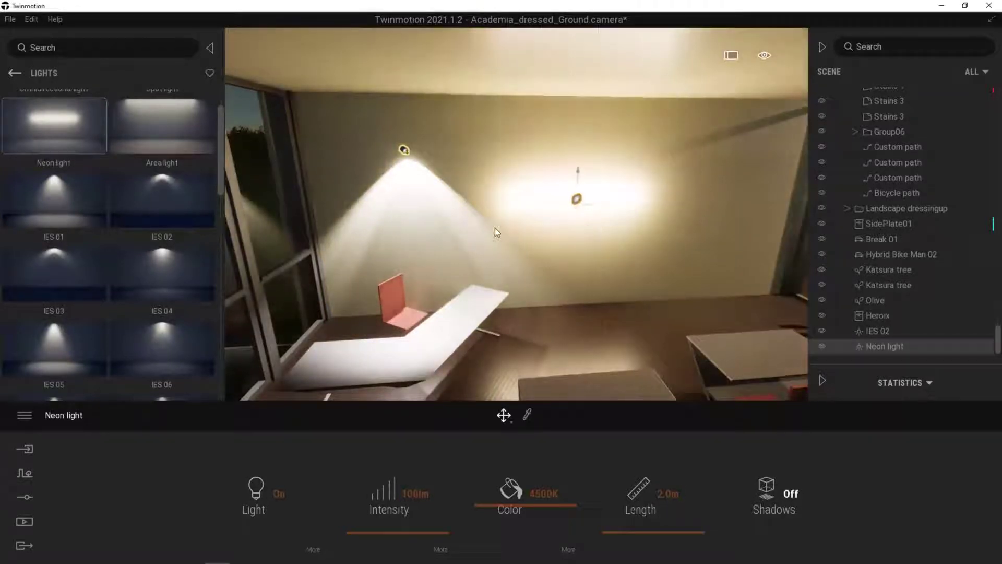
pyautogui.moveTo(494, 227); pyautogui.dragTo(552, 286, button='right')
pyautogui.click(496, 230)
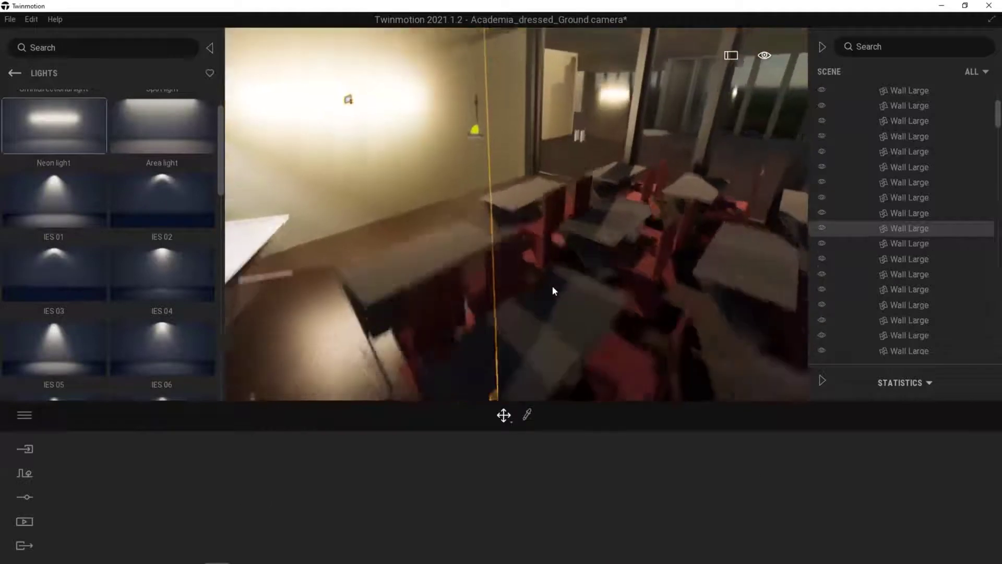
# - Examine the neon light's effect throughout the classroom, the adjoining corridor and the building's night-time exterior
pyautogui.click(553, 255)
pyautogui.scroll(-5, 569, 283)
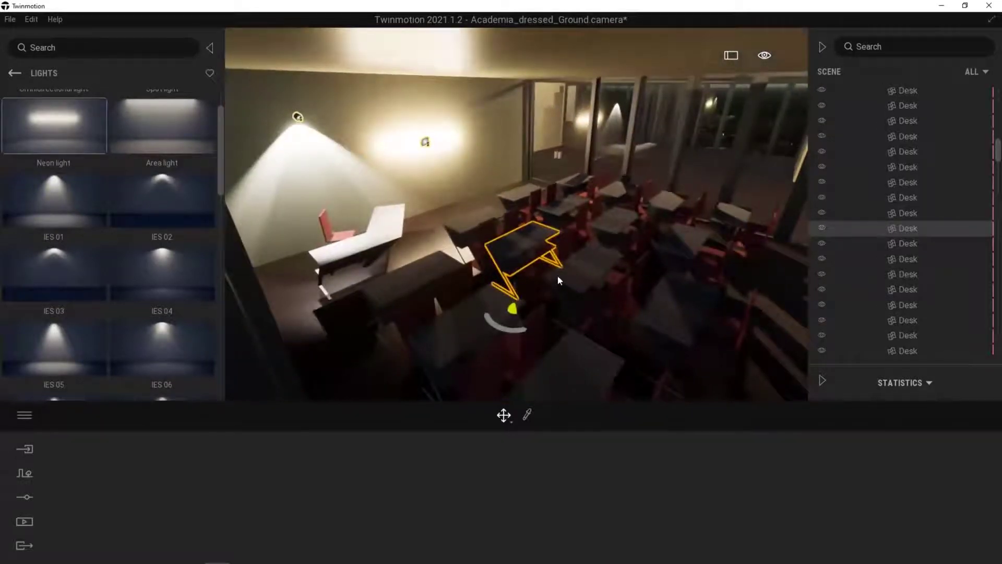
pyautogui.press('Escape')
pyautogui.moveTo(537, 265); pyautogui.dragTo(573, 245, button='right')
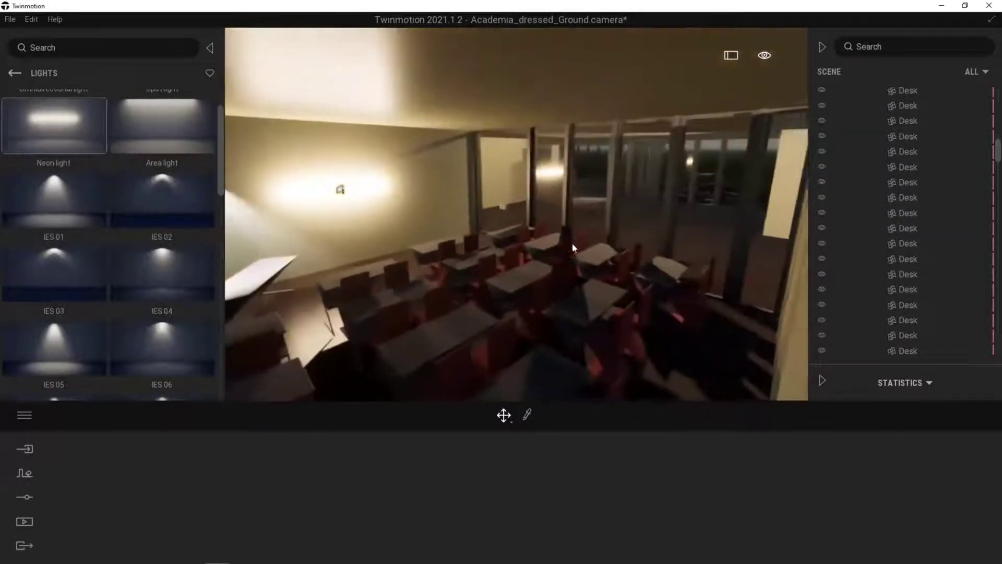
pyautogui.scroll(8, 579, 224)
pyautogui.scroll(3, 581, 221)
pyautogui.moveTo(589, 208); pyautogui.dragTo(552, 259, button='right')
pyautogui.scroll(5, 576, 202)
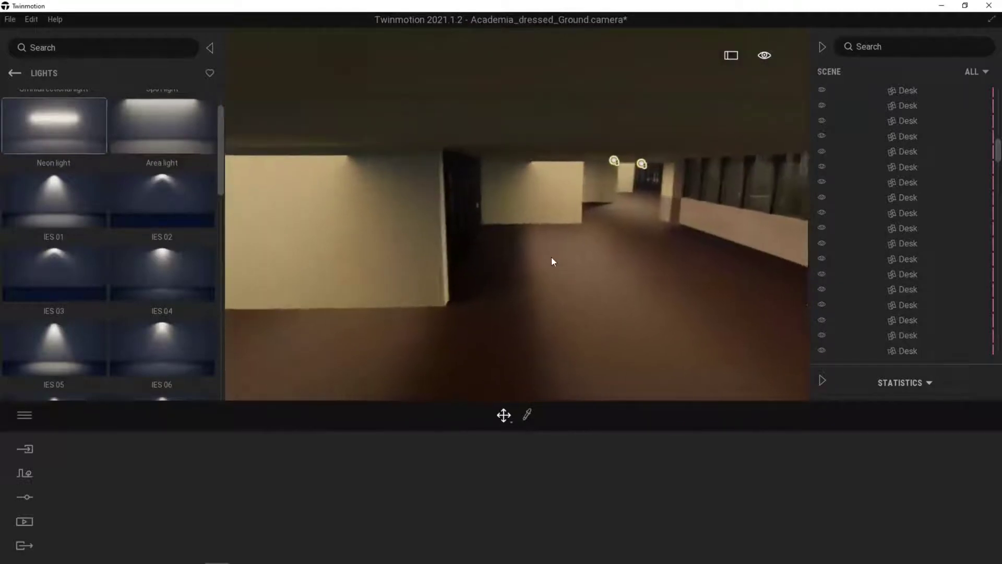
pyautogui.scroll(-5, 550, 261)
pyautogui.scroll(-10, 550, 259)
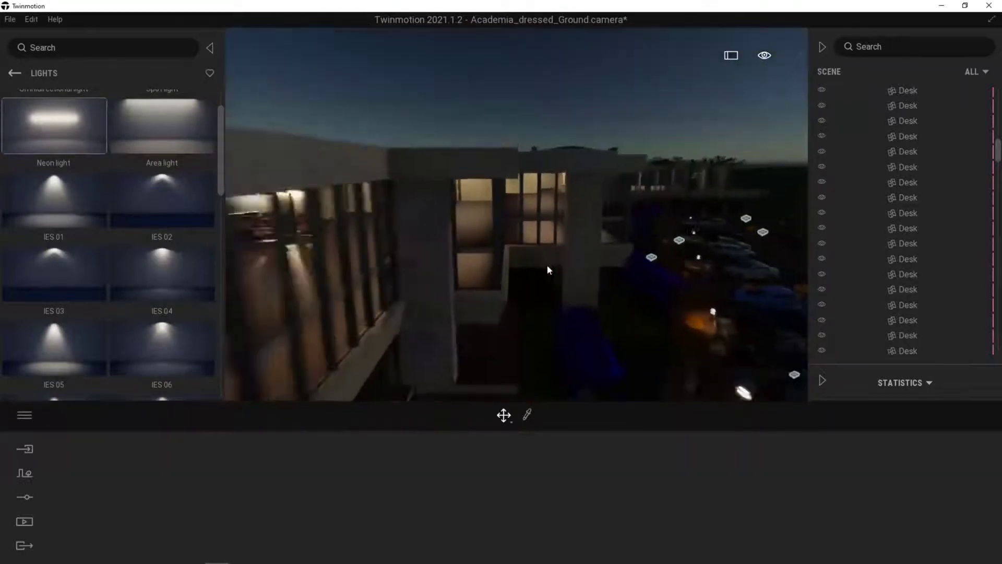
pyautogui.moveTo(602, 245); pyautogui.dragTo(538, 198, button='right')
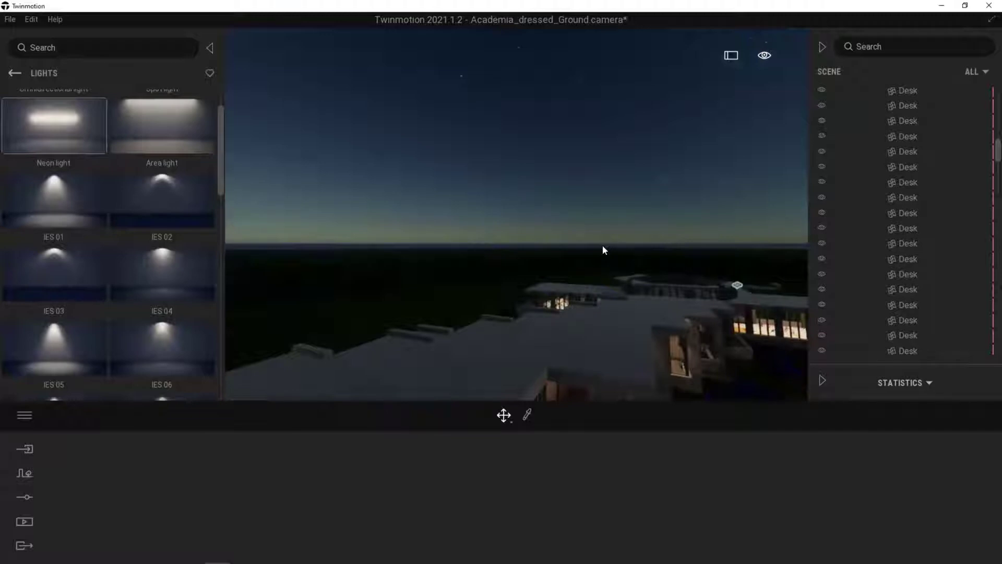
# - Change the time of day from midnight to bright daylight
pyautogui.click(764, 56)
pyautogui.moveTo(764, 59)
pyautogui.moveTo(763, 84)
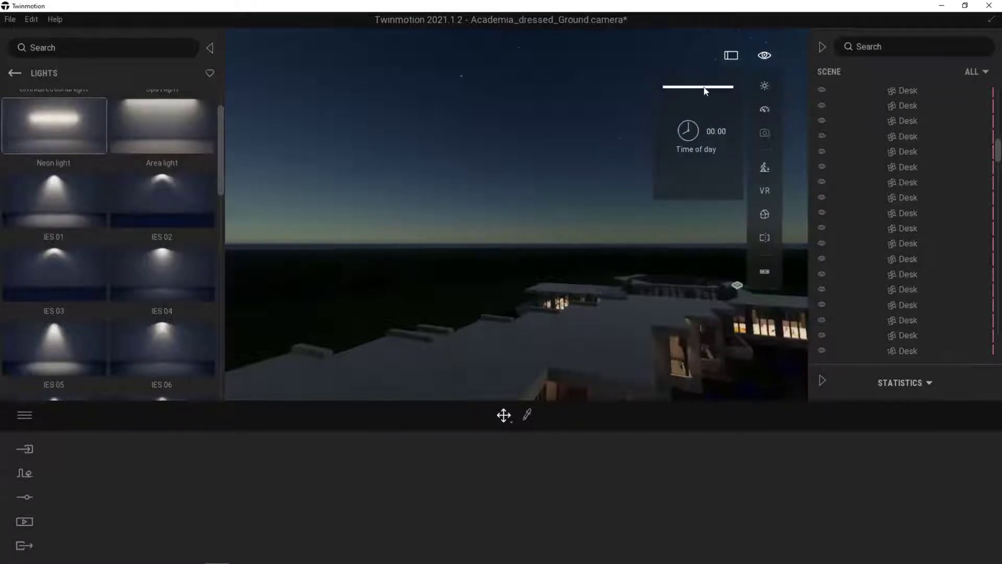
pyautogui.moveTo(703, 110); pyautogui.dragTo(703, 158)
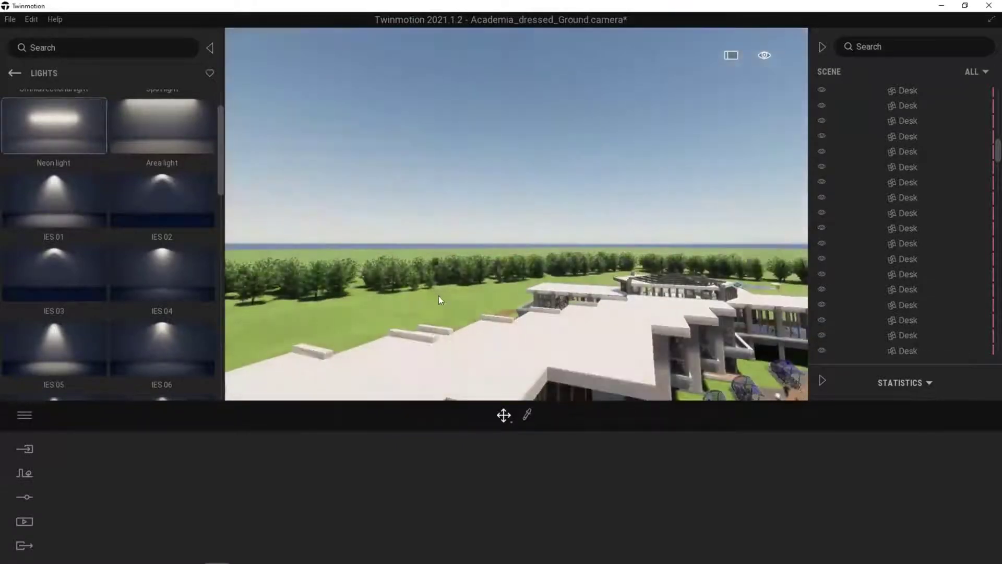
# - Create a media image of the building's front facade with the parked cars and bicycle shelters
pyautogui.moveTo(438, 296); pyautogui.dragTo(470, 239, button='right')
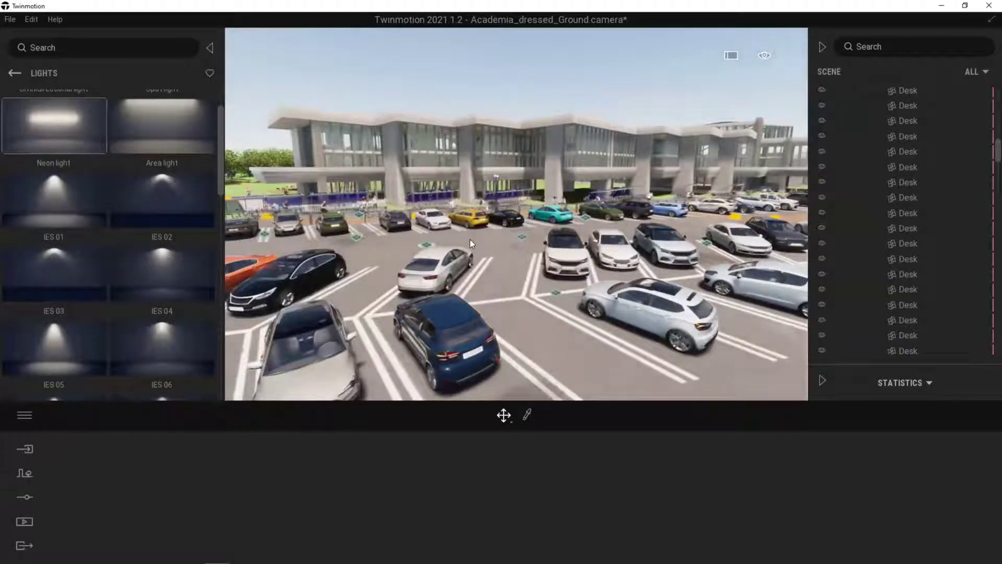
pyautogui.moveTo(470, 239); pyautogui.dragTo(543, 196, button='middle')
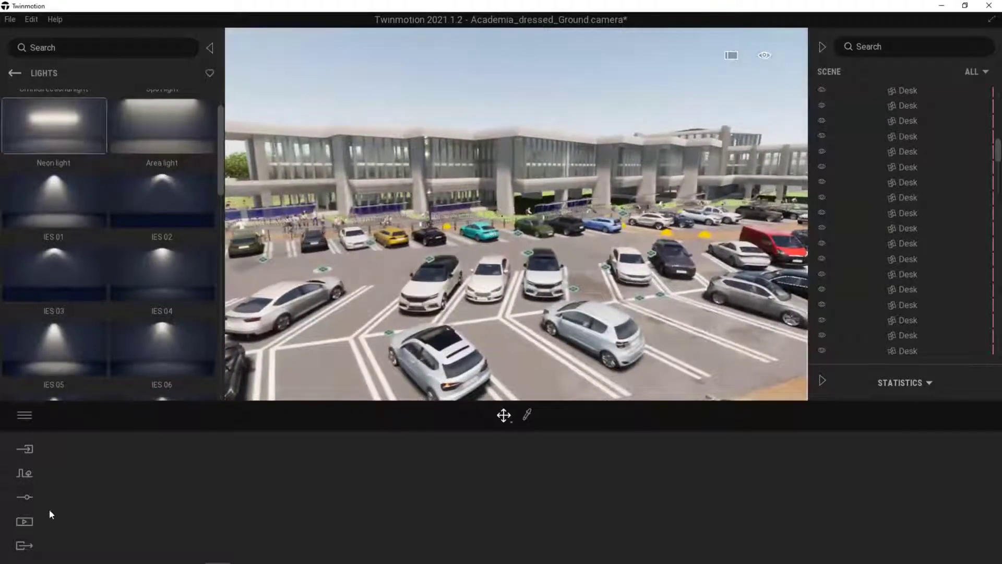
pyautogui.click(22, 521)
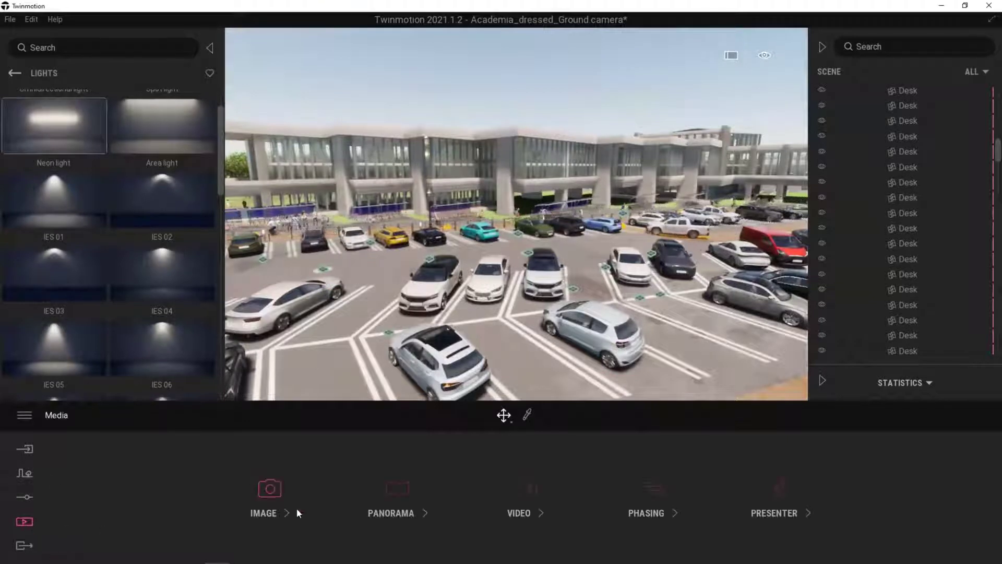
pyautogui.click(276, 497)
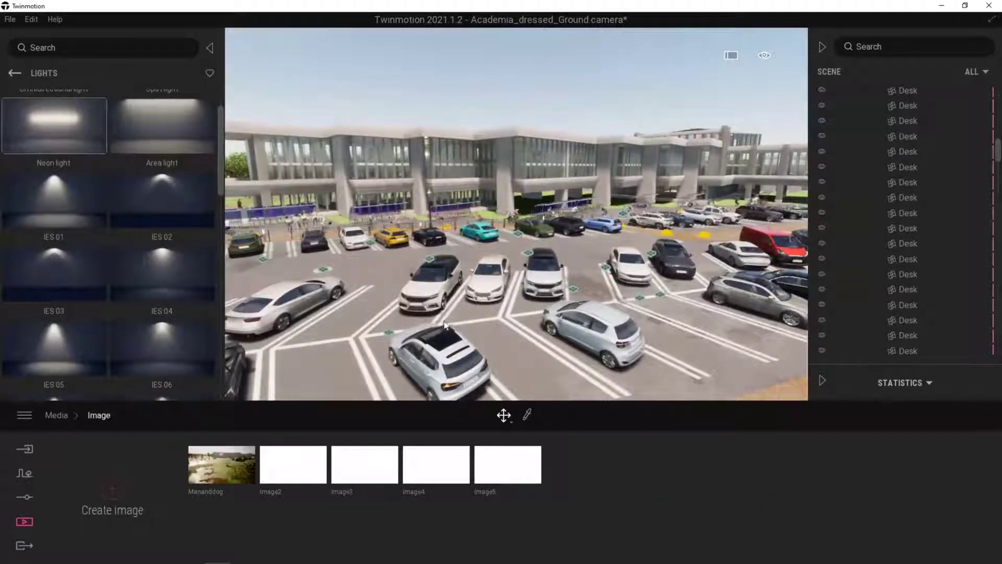
pyautogui.scroll(5, 533, 256)
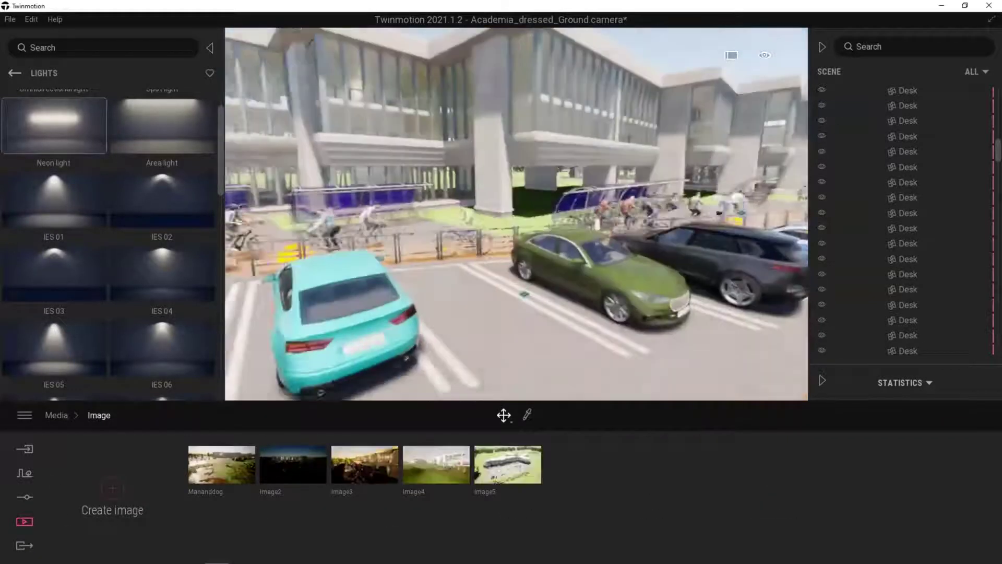
pyautogui.scroll(-5, 532, 255)
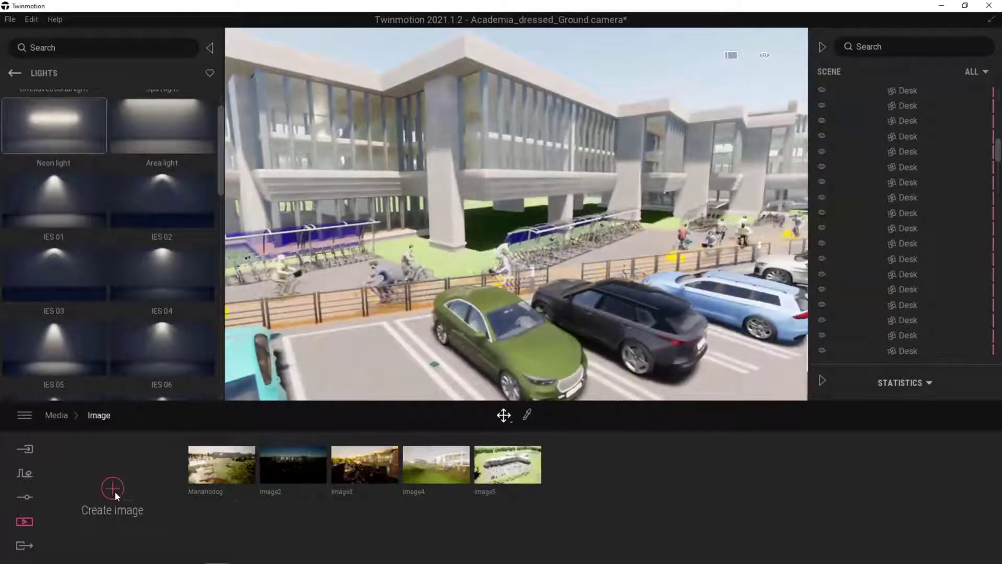
pyautogui.click(113, 490)
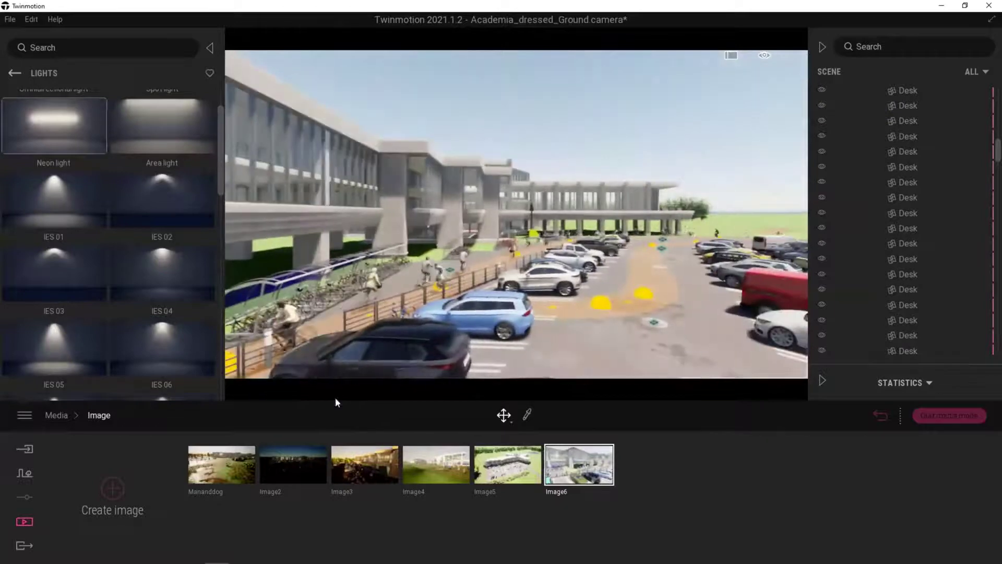
# - Create two more images, one along the car park and one at ground level beside the bicycle shelter, and quit media mode
pyautogui.click(110, 487)
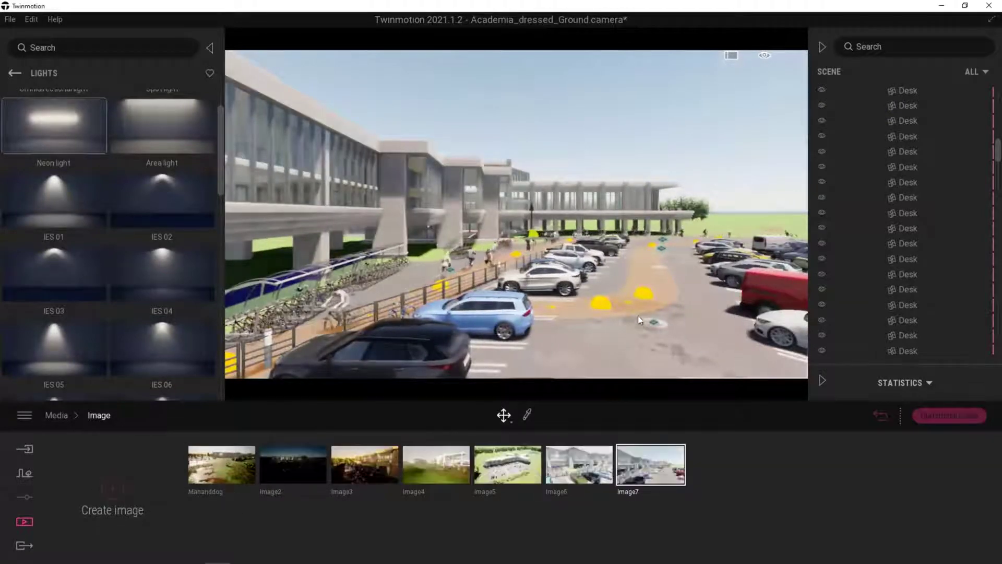
pyautogui.press('w')
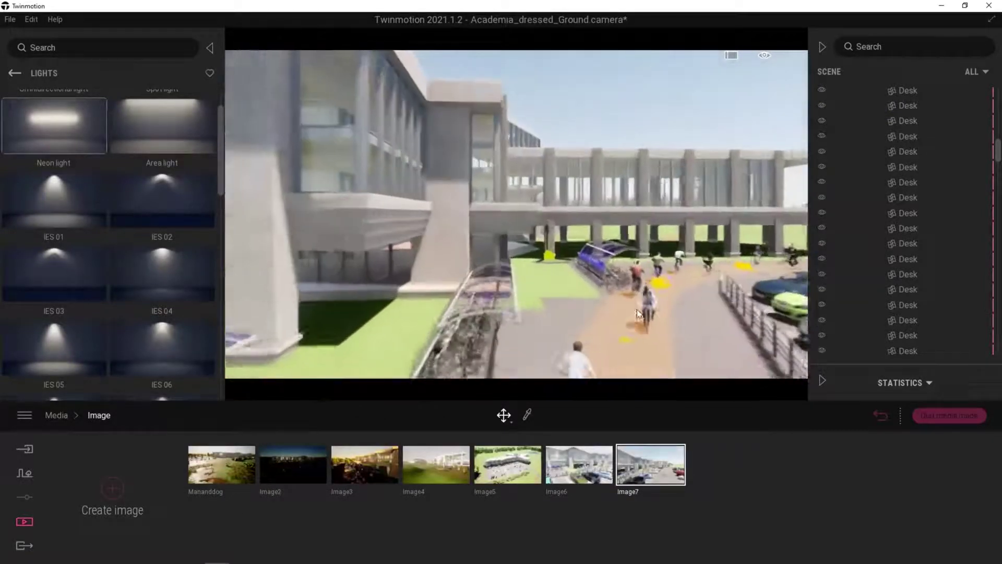
pyautogui.moveTo(514, 261); pyautogui.dragTo(459, 242, button='right')
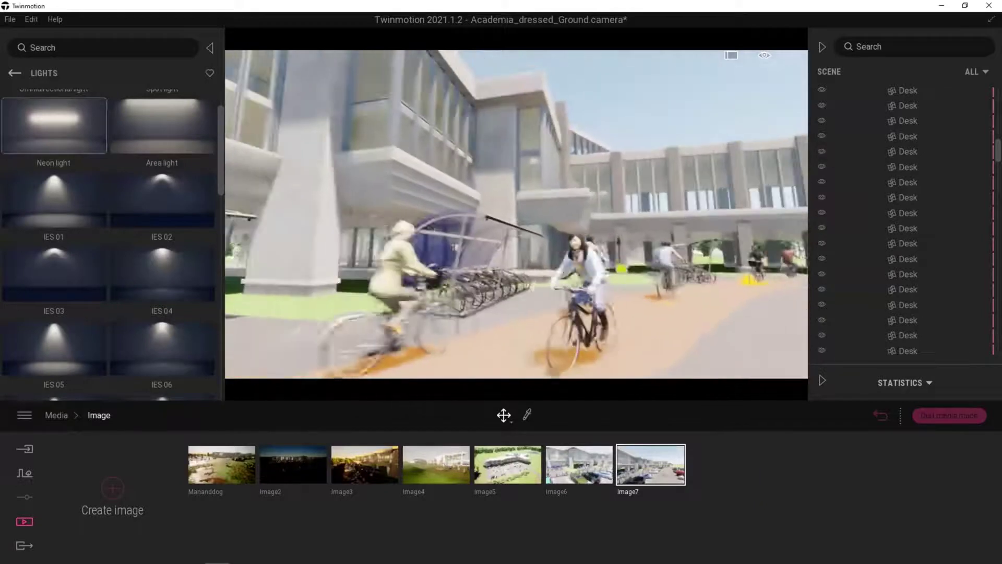
pyautogui.click(111, 486)
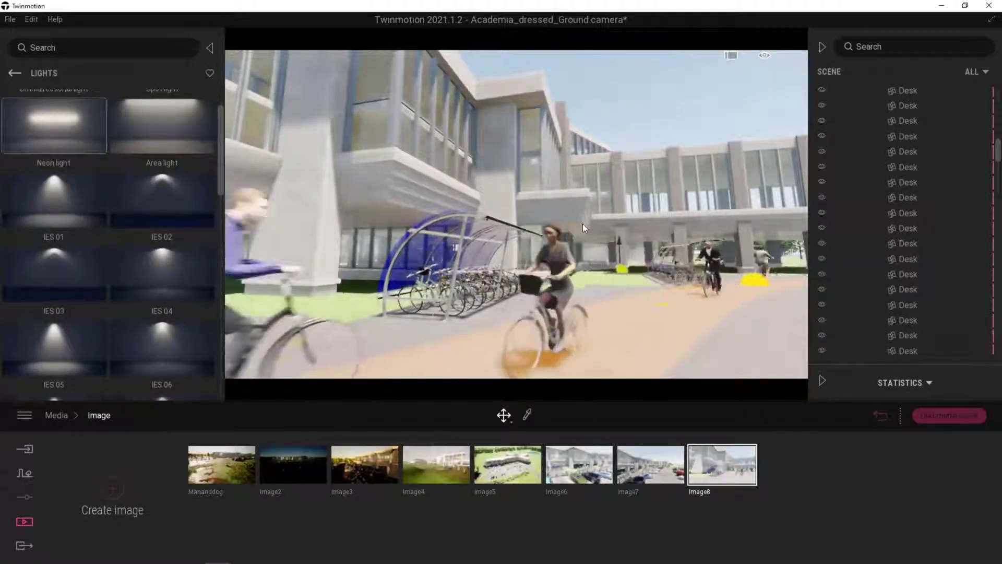
pyautogui.press('w')
pyautogui.click(955, 421)
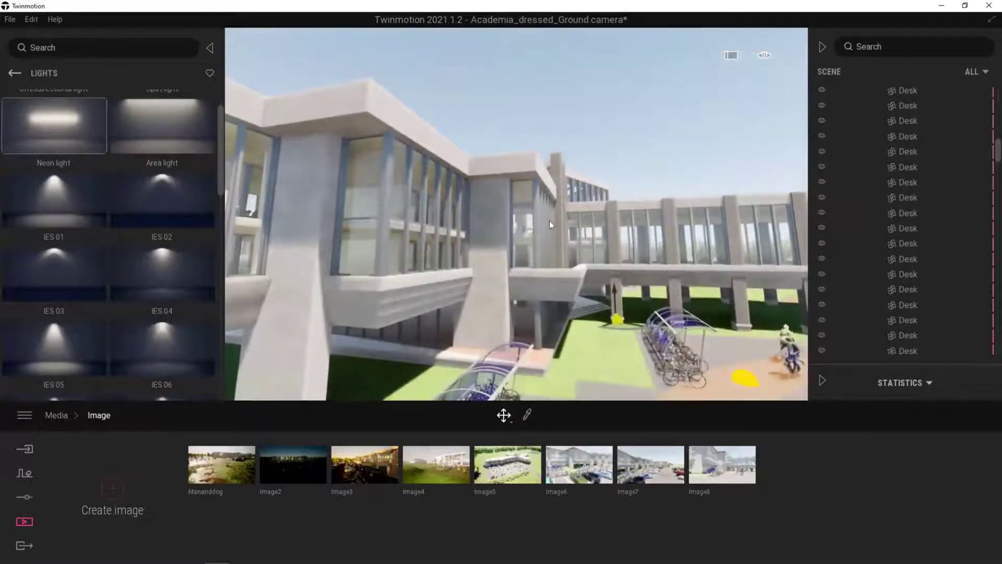
# - Move away from the saved viewpoint and recall the Image6, Image7 and Image8 views to compare them
pyautogui.moveTo(549, 220)
pyautogui.mouseDown(button='right')
pyautogui.moveTo(514, 232)
pyautogui.moveTo(545, 225)
pyautogui.mouseUp(button='right')
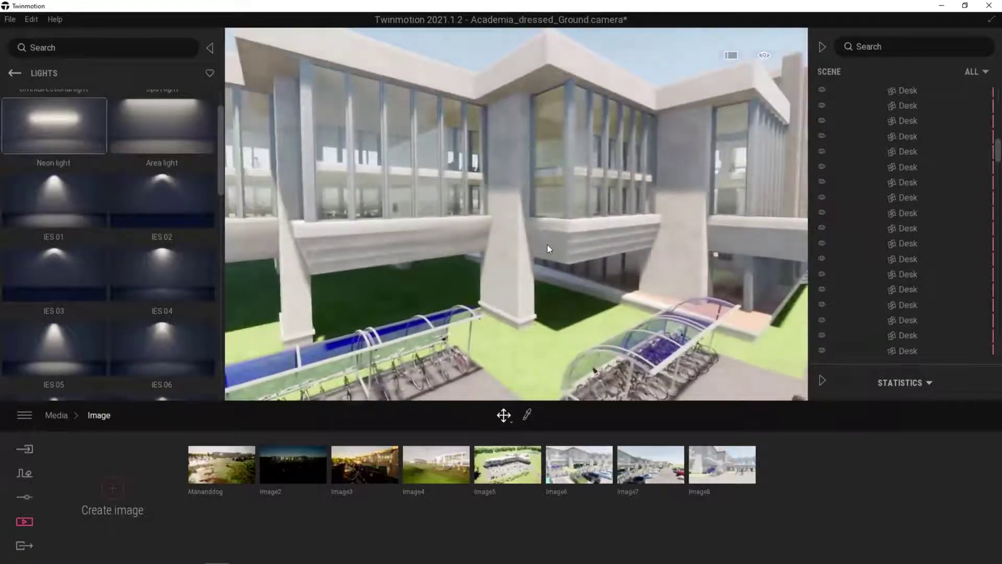
pyautogui.click(720, 466)
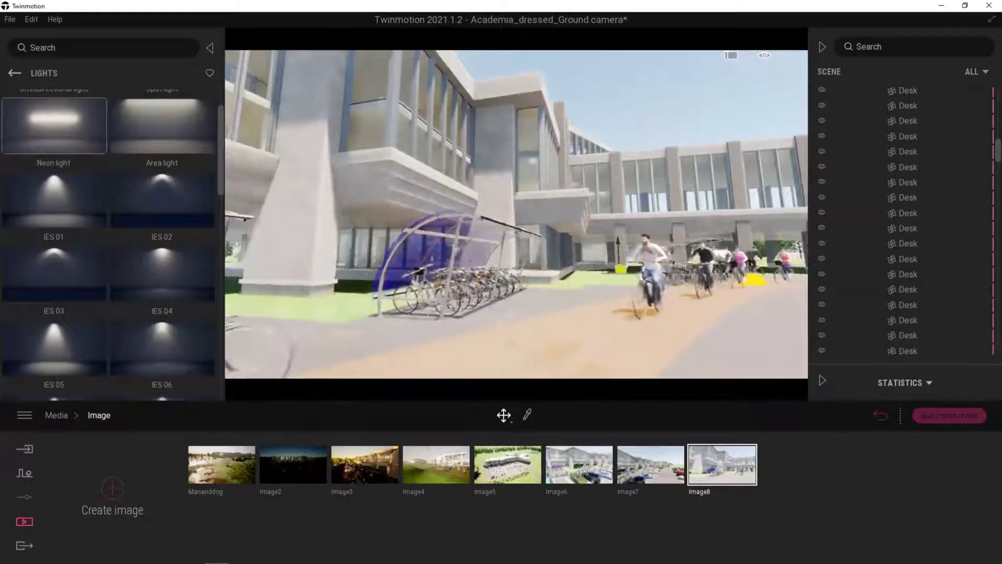
pyautogui.moveTo(606, 362); pyautogui.dragTo(569, 391, button='middle')
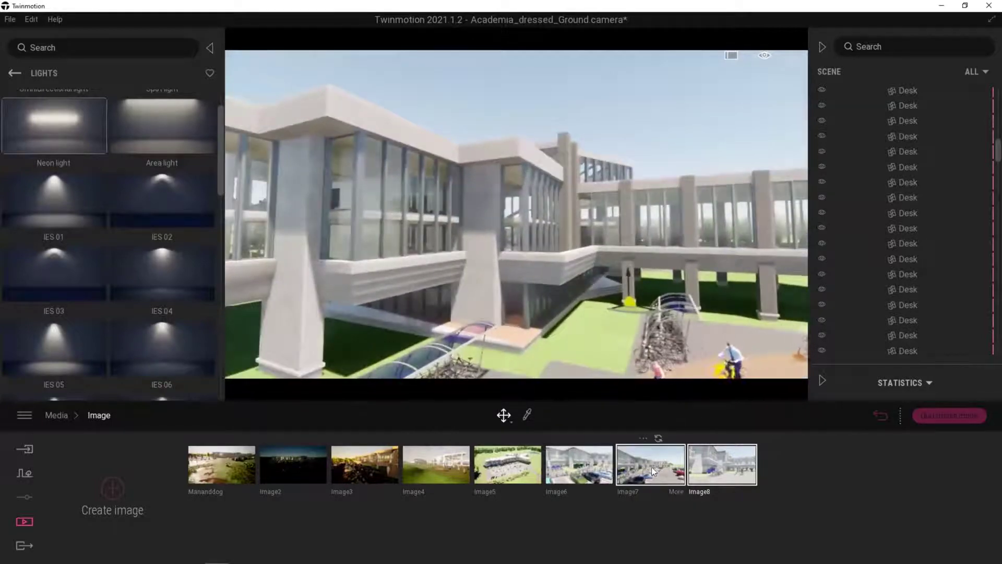
pyautogui.click(651, 467)
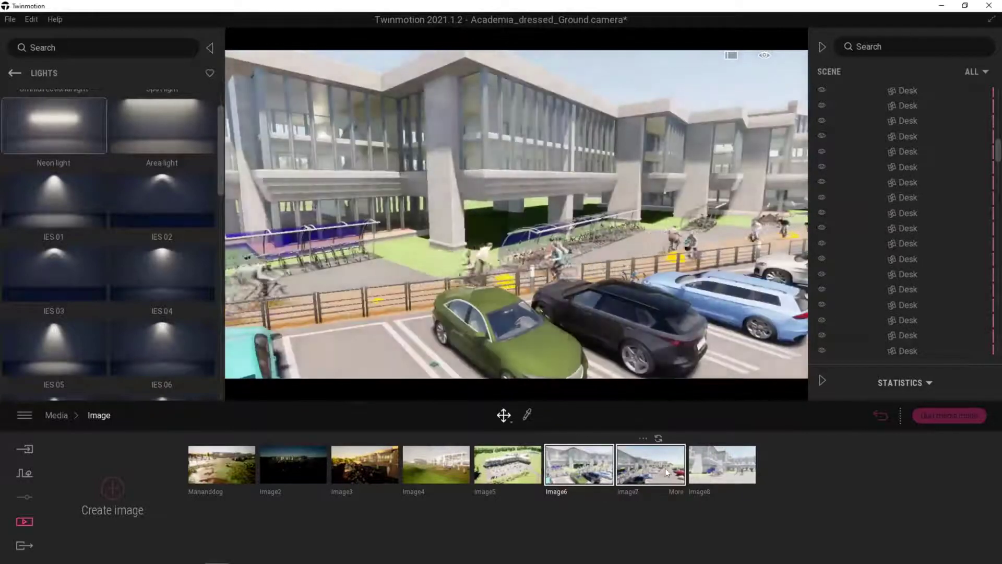
pyautogui.click(665, 467)
pyautogui.click(720, 467)
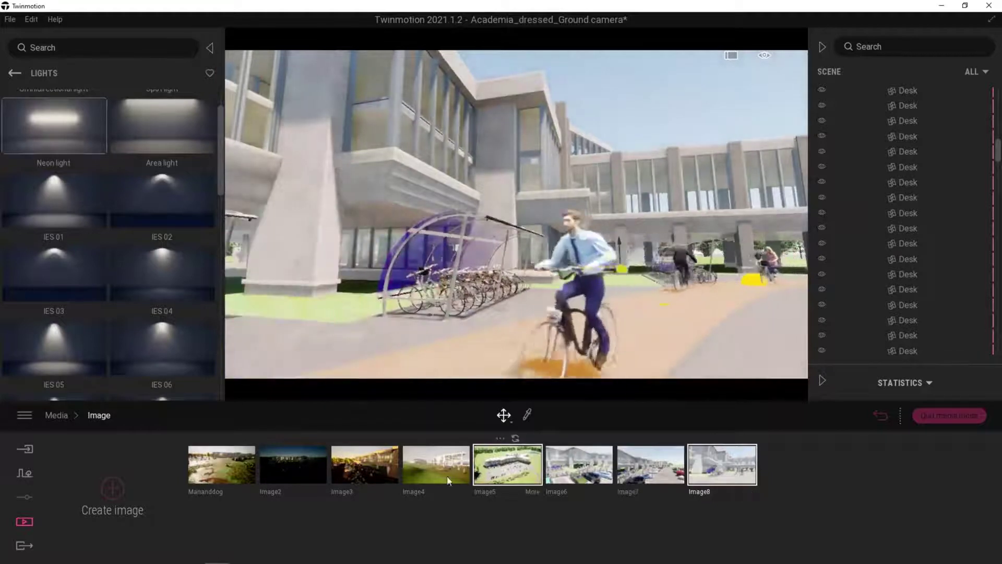
# - Recall the Image5 aerial view and Image4 playground view, and review the setting categories available for Image4
pyautogui.moveTo(512, 461)
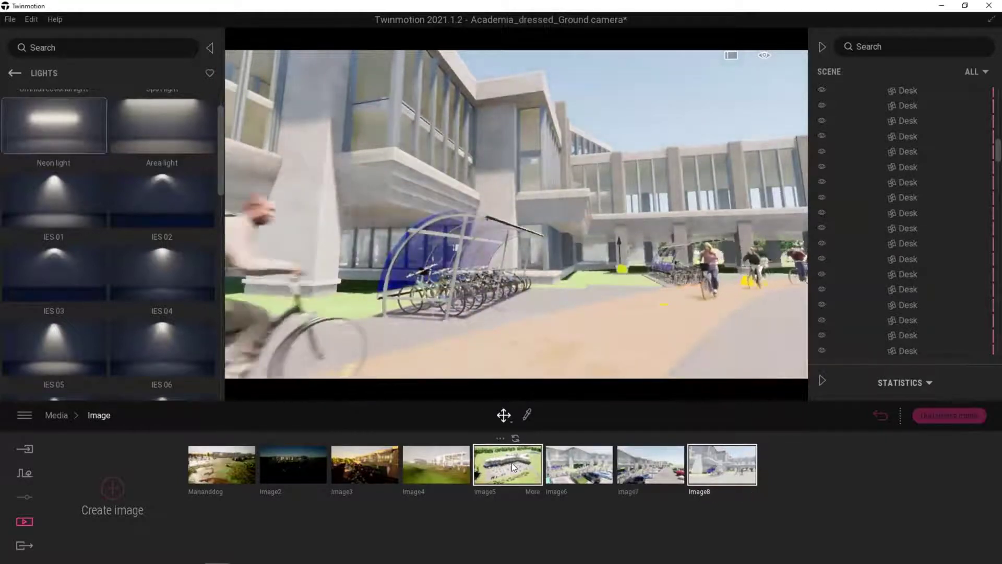
pyautogui.click(507, 467)
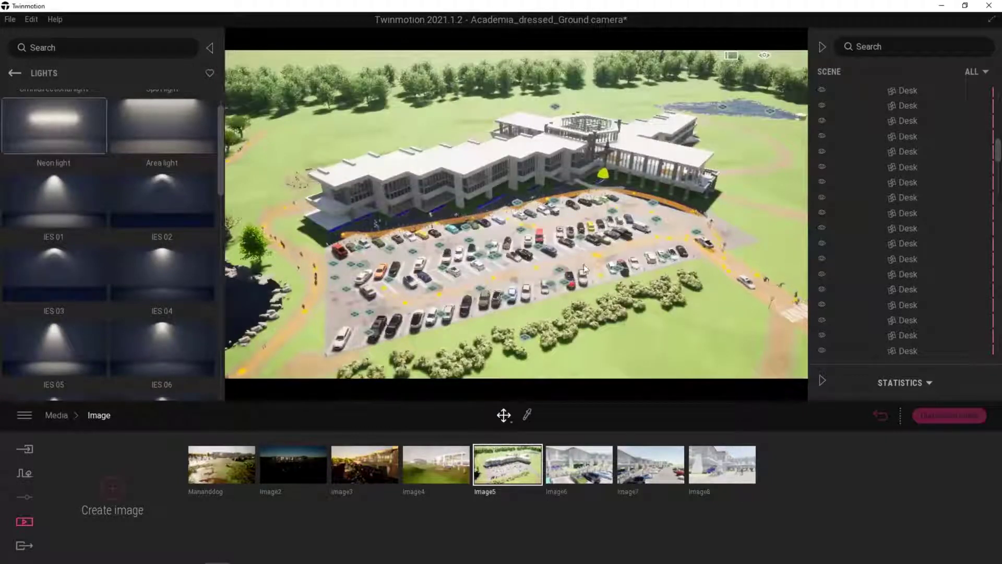
pyautogui.click(433, 464)
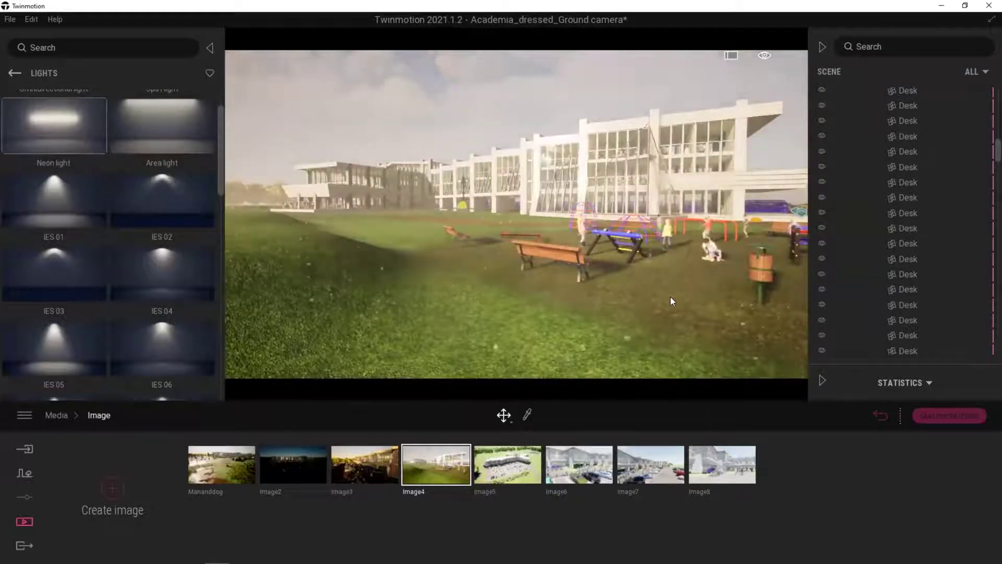
pyautogui.doubleClick(457, 485)
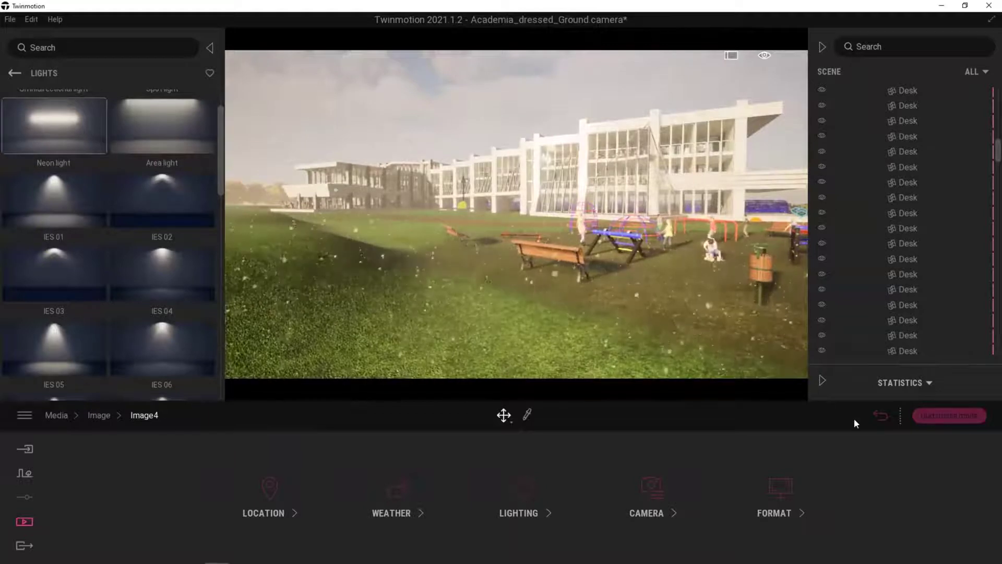
pyautogui.click(877, 414)
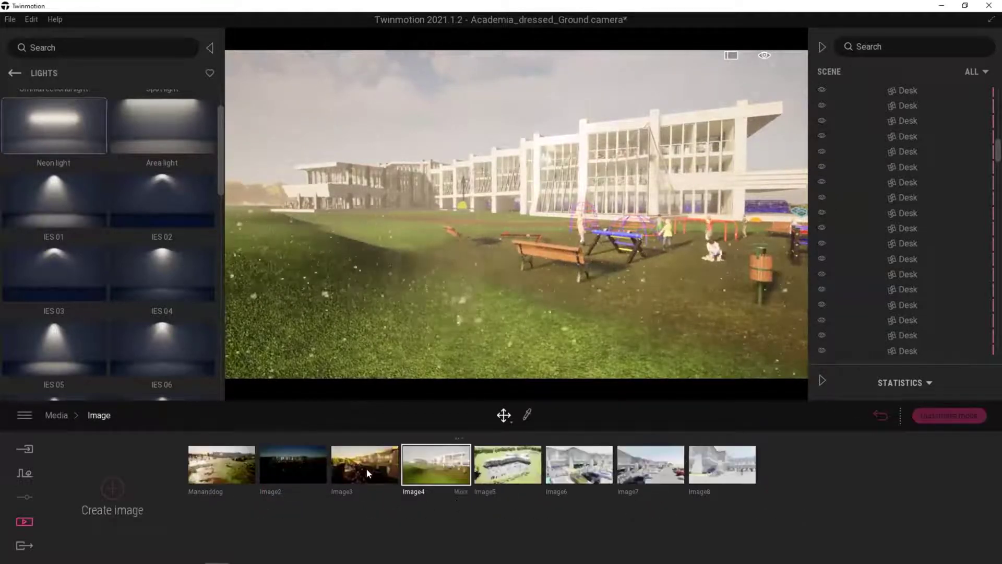
# - Recall the Image3 sunset view and the Mananddog view to examine their different lighting and weather
pyautogui.moveTo(365, 467)
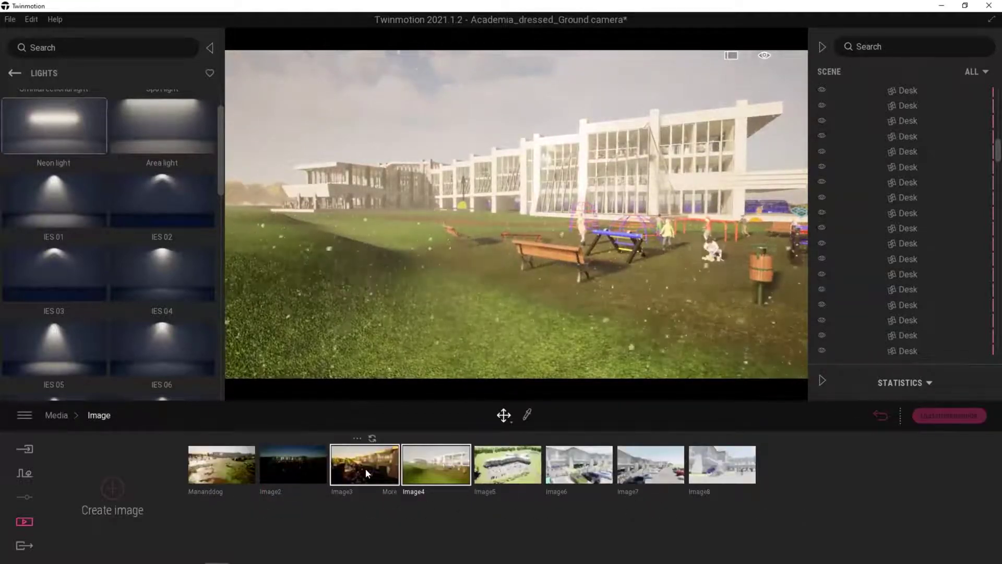
pyautogui.click(365, 468)
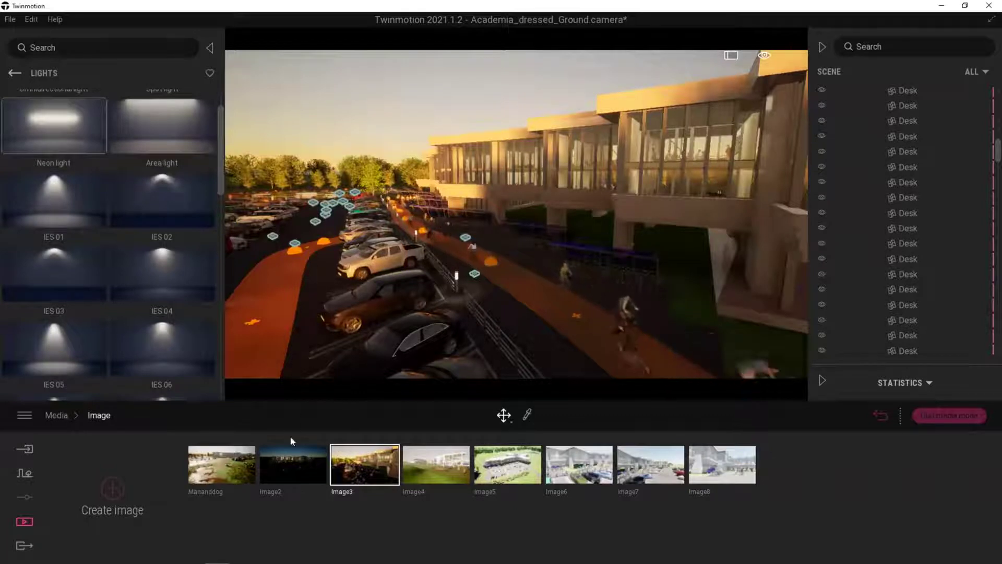
pyautogui.click(288, 466)
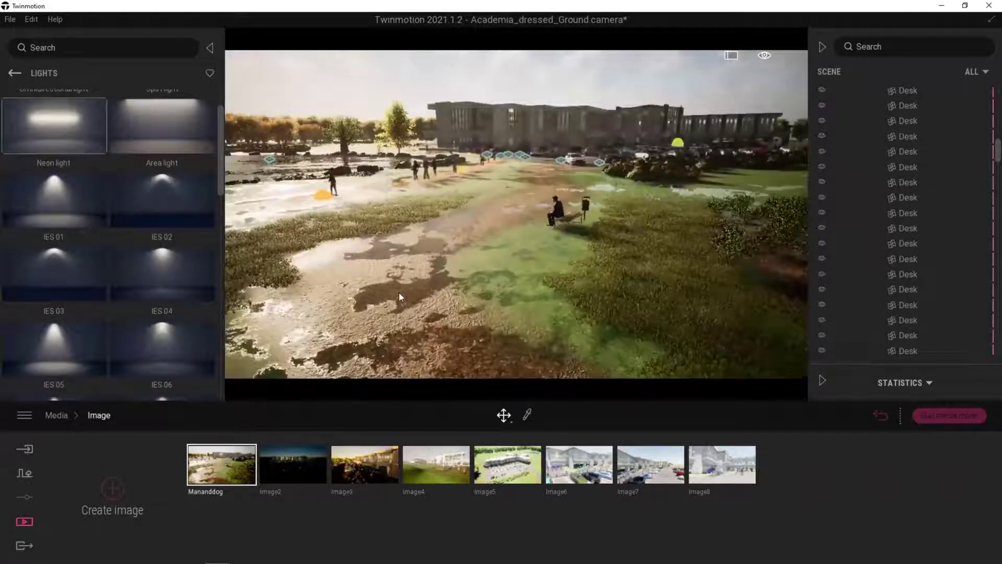
# - Recall the Image2 night view and open its weather settings
pyautogui.click(293, 461)
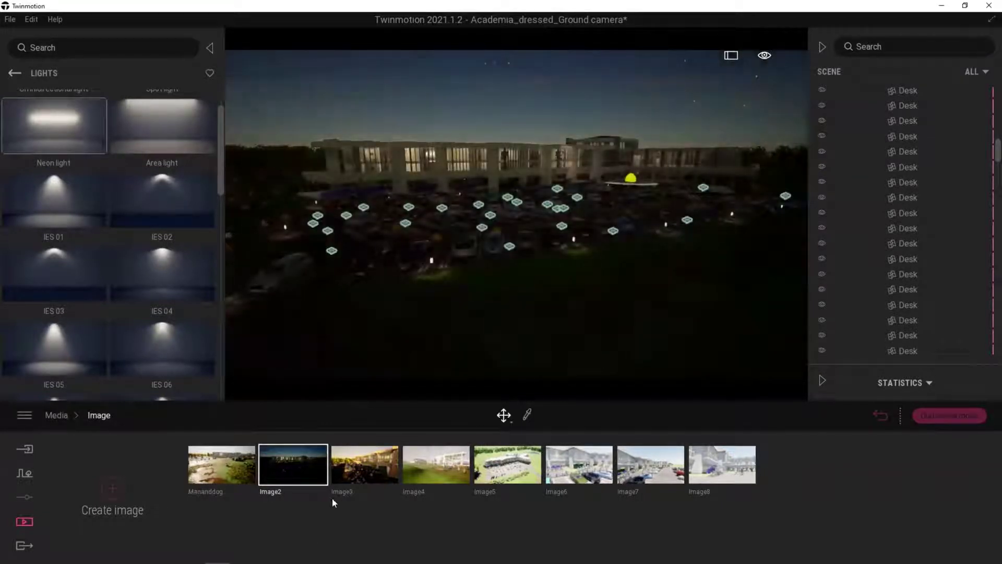
pyautogui.click(317, 491)
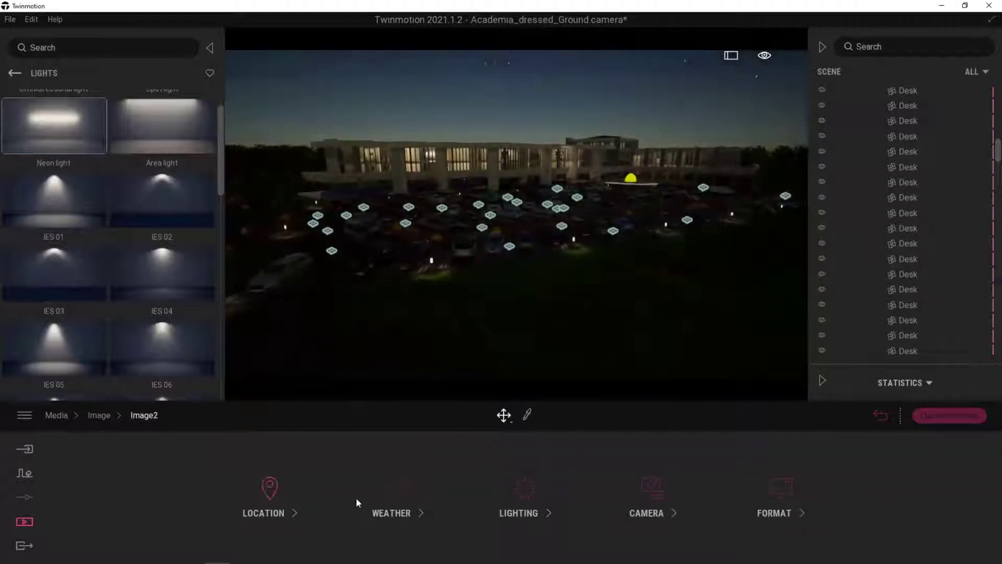
pyautogui.click(395, 495)
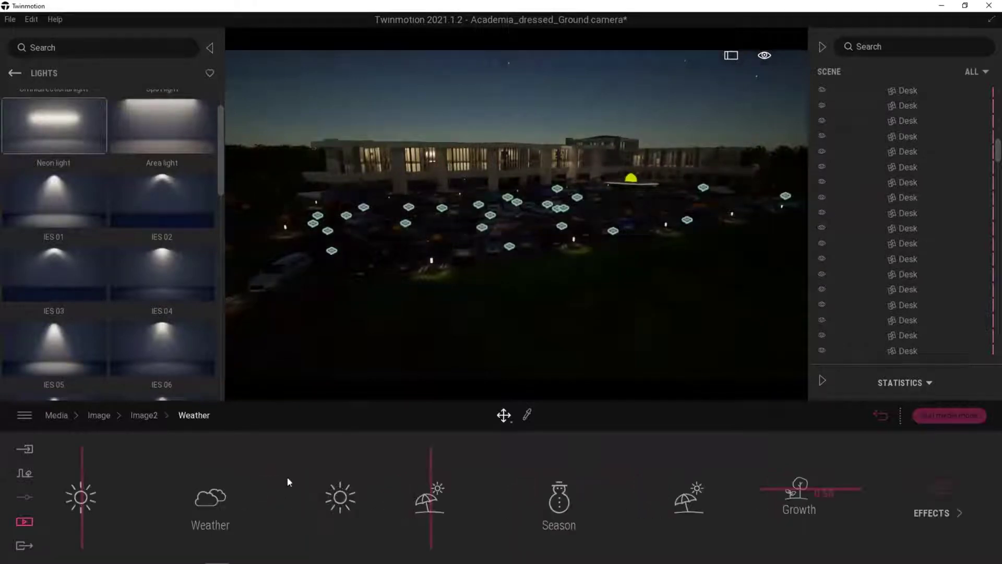
# - Try overcast, rainy weather on the Image2 night view and restore its clear weather
pyautogui.click(214, 483)
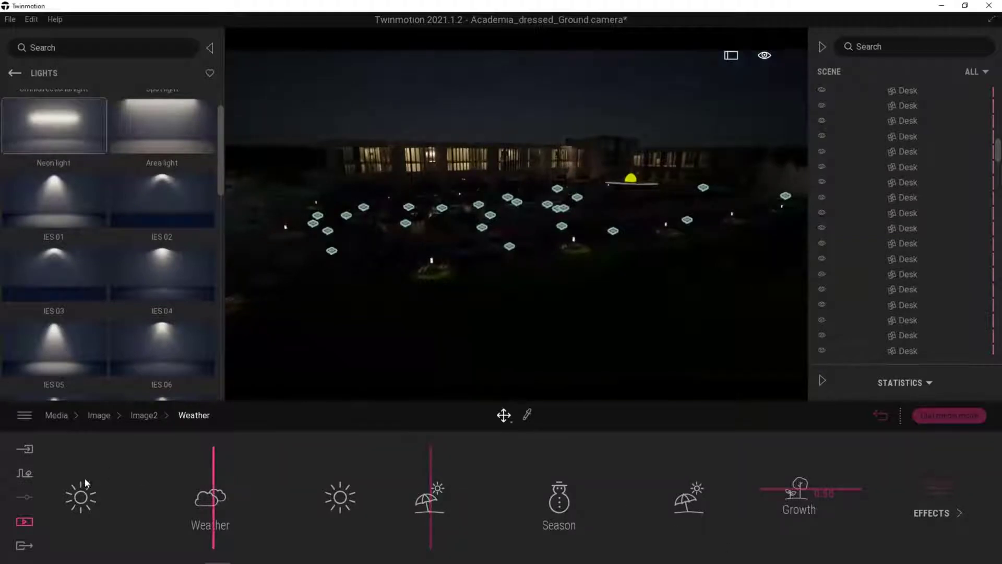
pyautogui.click(146, 416)
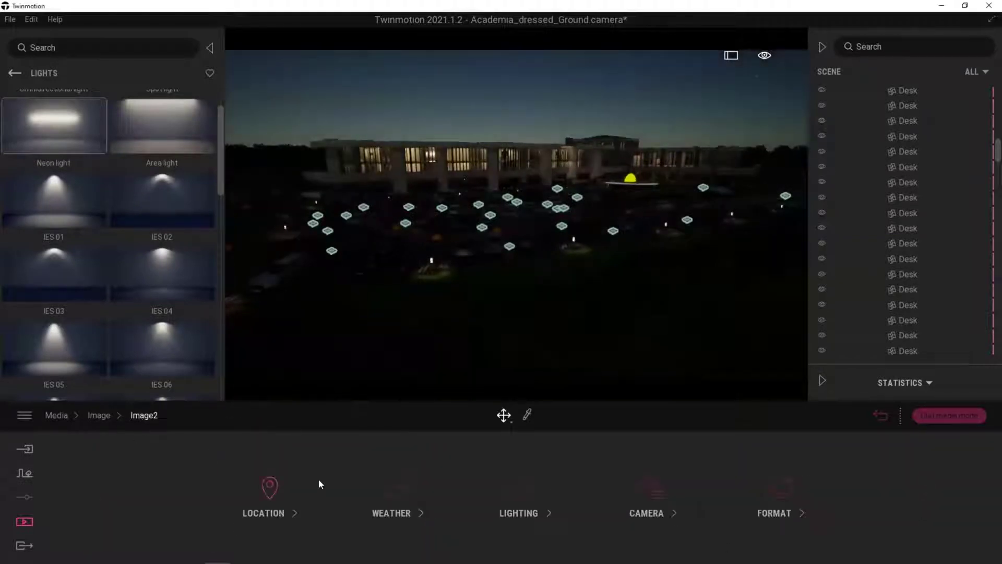
# - Try a daytime setting of about 11:08 for Image2 and return its time of day to 02:21
pyautogui.click(269, 493)
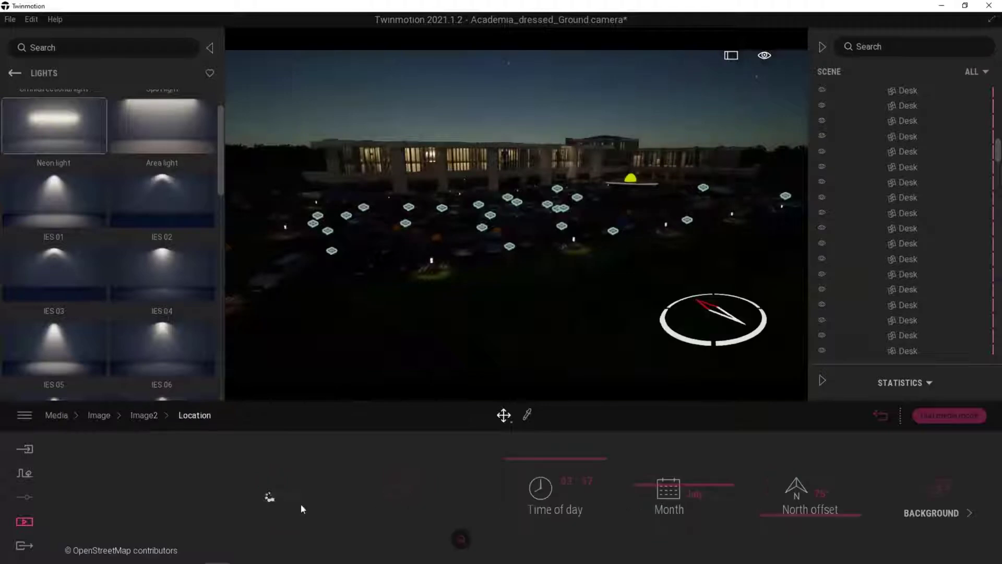
pyautogui.moveTo(517, 459); pyautogui.dragTo(563, 459)
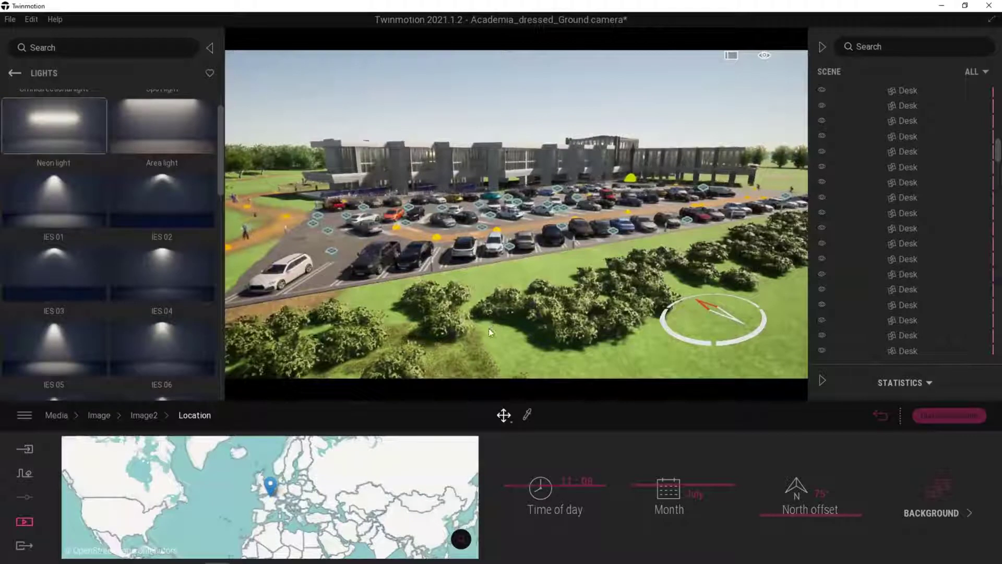
pyautogui.click(517, 463)
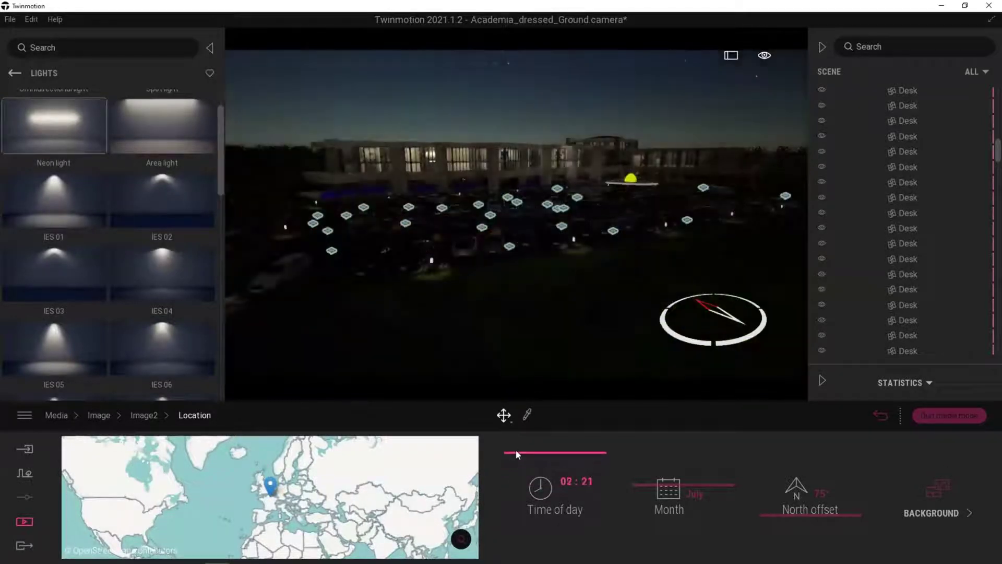
pyautogui.click(144, 415)
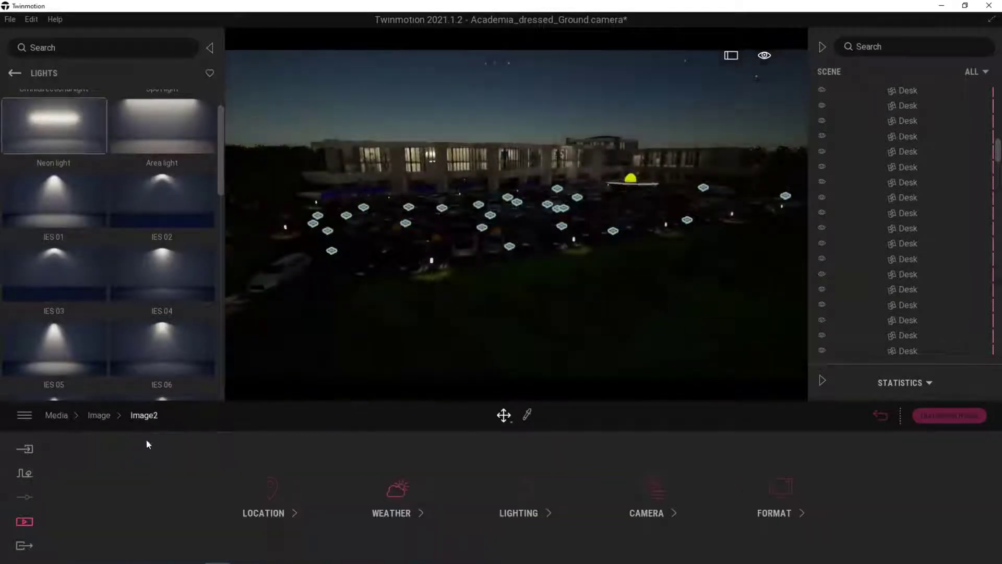
pyautogui.click(98, 416)
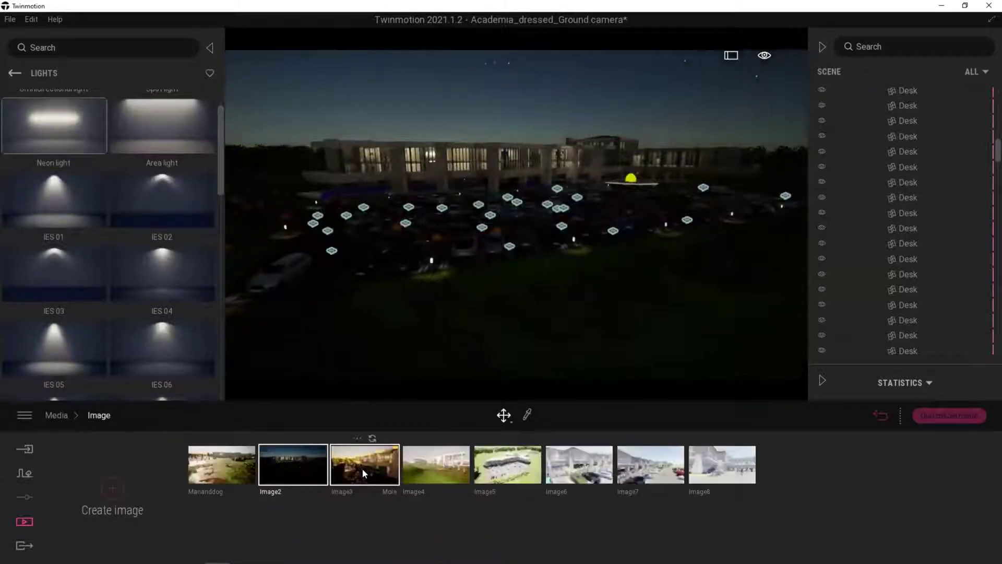
# - Recall the Image3 sunset view and open the camera settings of the Image4 playground view
pyautogui.click(363, 468)
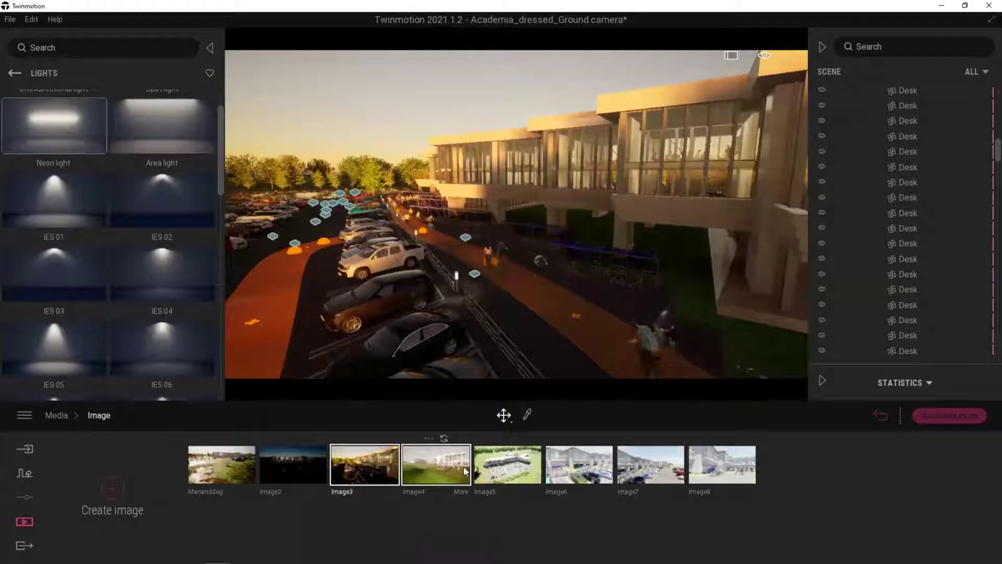
pyautogui.click(462, 491)
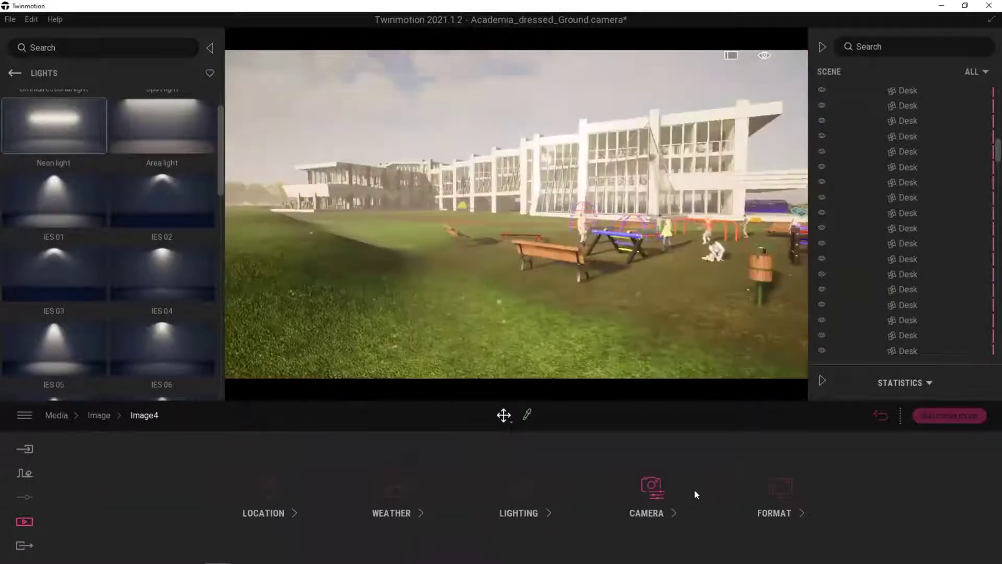
pyautogui.click(651, 491)
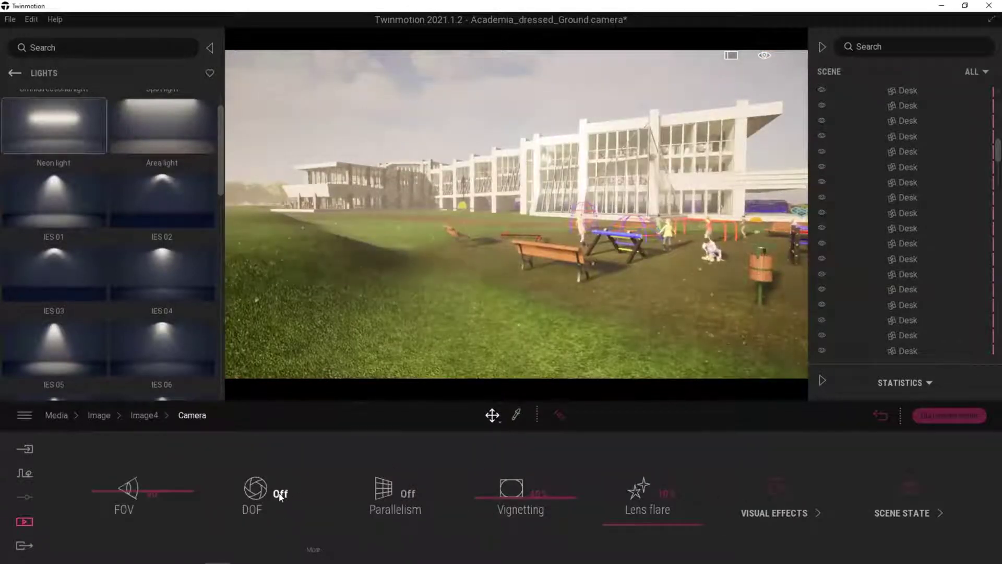
# - Configure Image4's camera with Parallelism on, vignetting at 43% and lens flare at 100%, checking the flare towards the sun
pyautogui.click(420, 488)
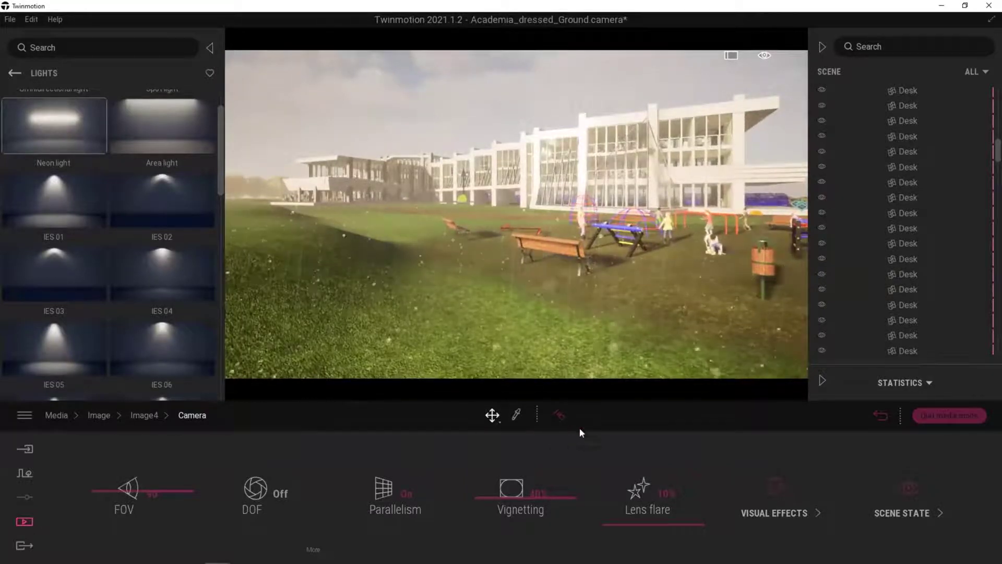
pyautogui.moveTo(486, 496)
pyautogui.mouseDown()
pyautogui.moveTo(490, 454)
pyautogui.moveTo(489, 496)
pyautogui.mouseUp()
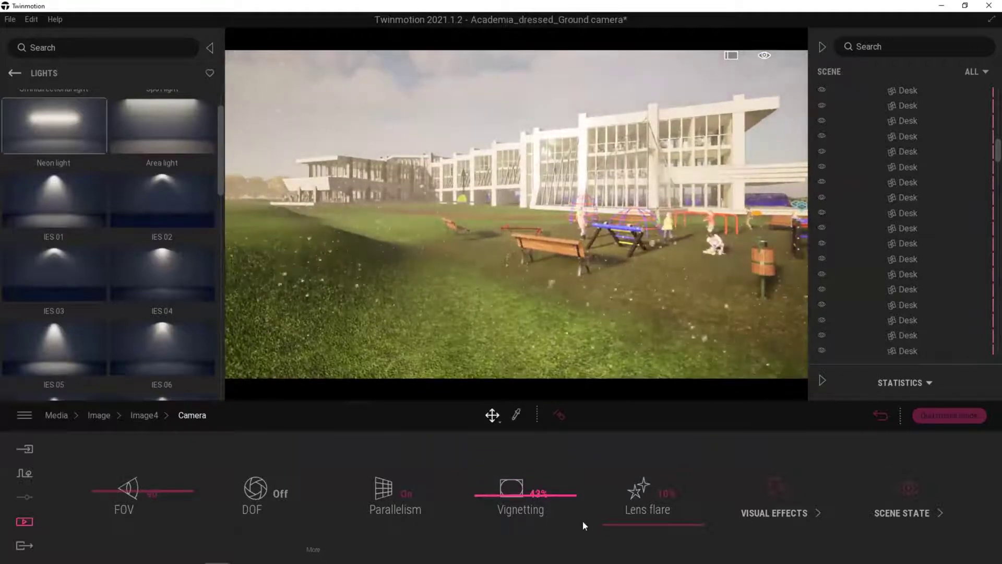
pyautogui.moveTo(617, 521); pyautogui.dragTo(611, 412)
pyautogui.moveTo(546, 195); pyautogui.dragTo(334, 174, button='right')
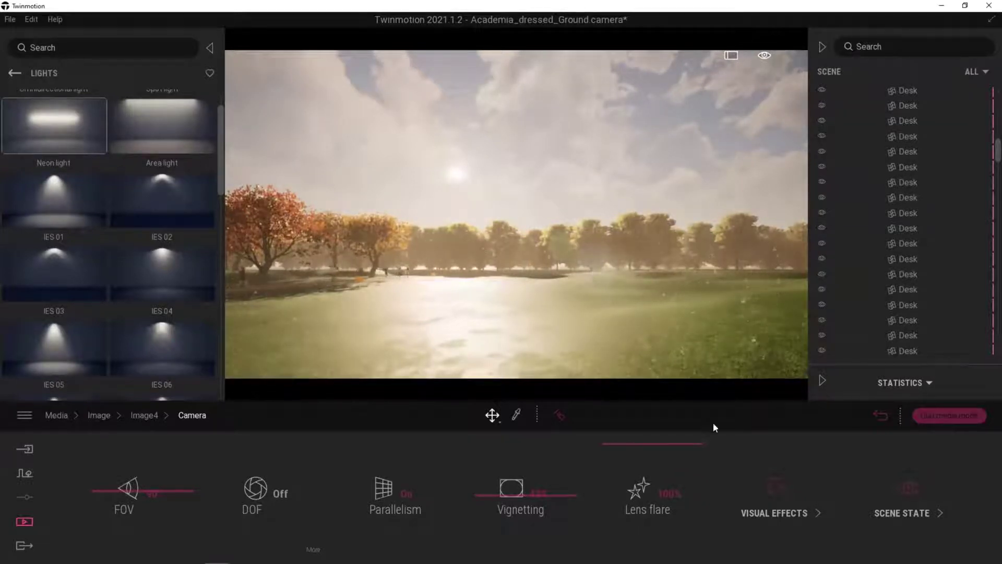
pyautogui.moveTo(517, 214); pyautogui.dragTo(563, 274, button='right')
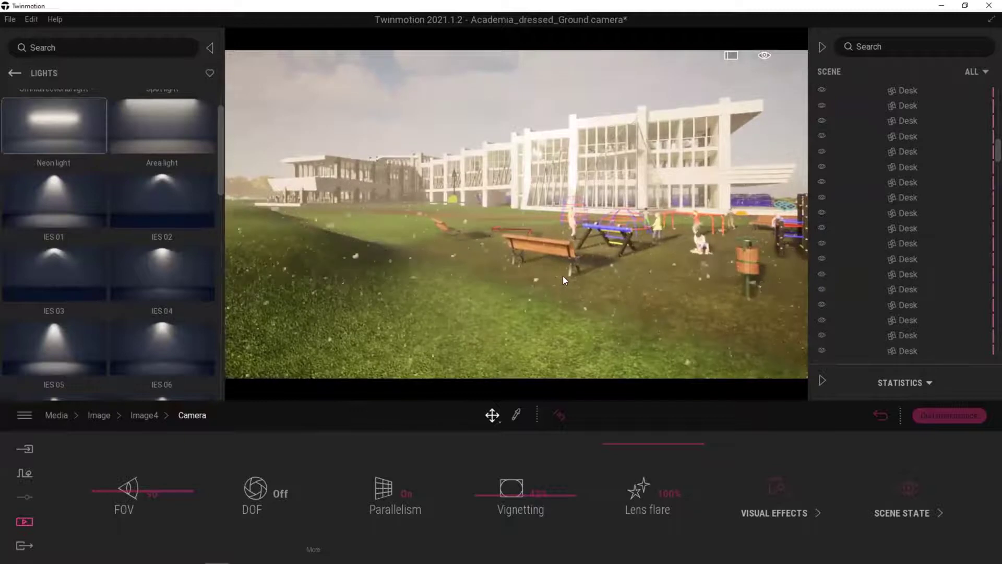
# - Turn on the camera's depth of field and place the viewpoint close behind the wooden bench facing the school
pyautogui.click(267, 493)
pyautogui.scroll(5, 509, 267)
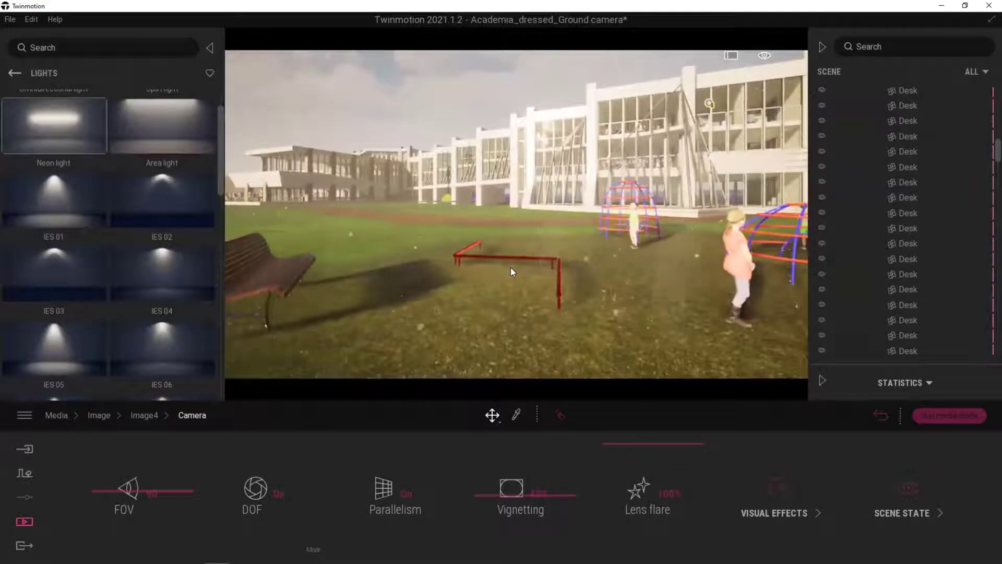
pyautogui.scroll(-3, 511, 268)
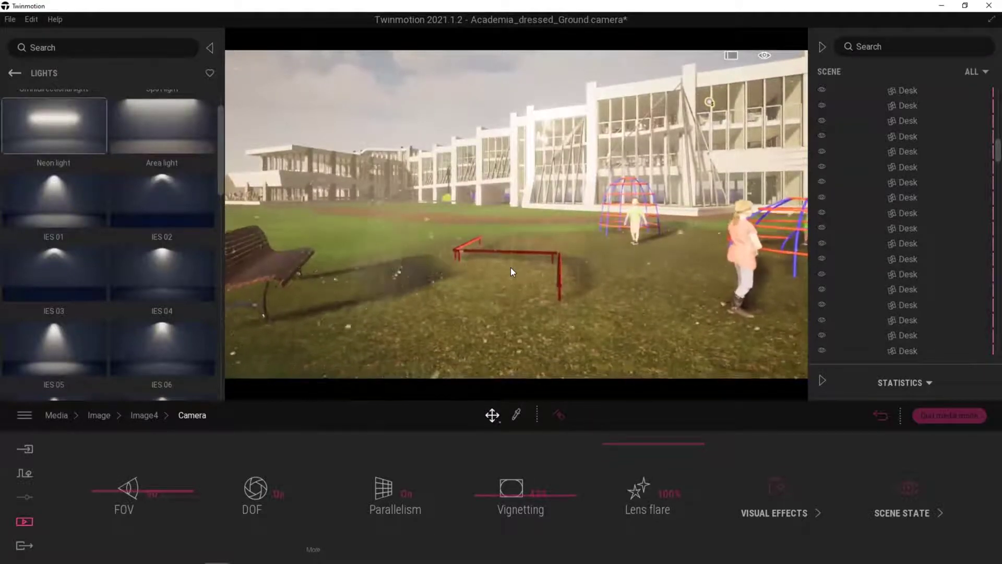
pyautogui.scroll(-3, 510, 267)
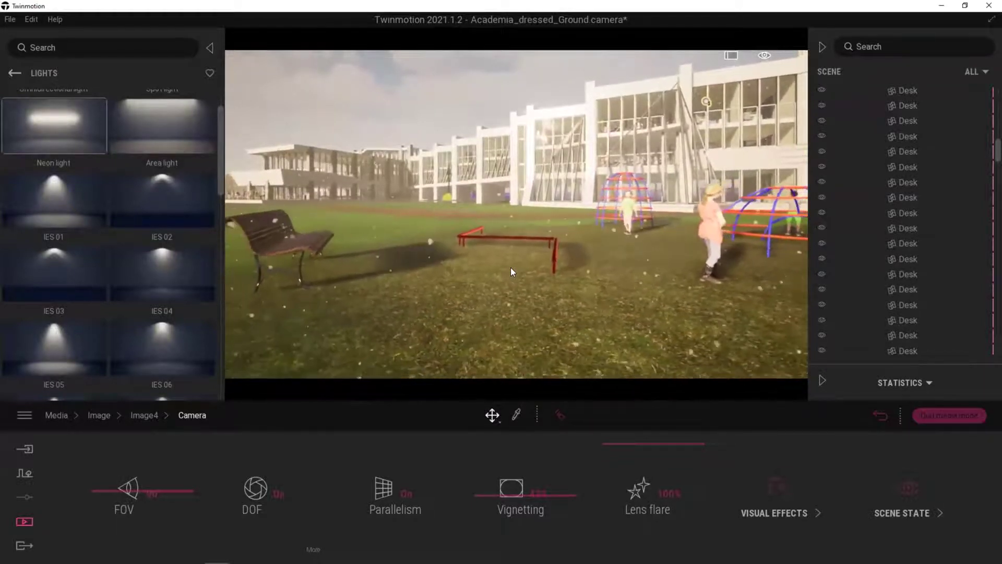
pyautogui.scroll(-3, 510, 259)
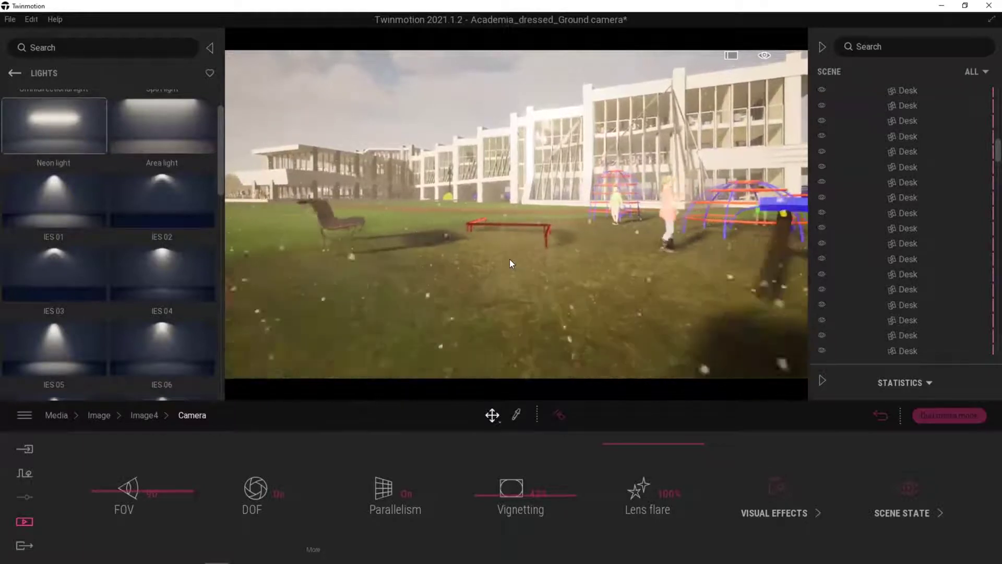
pyautogui.scroll(-3, 510, 259)
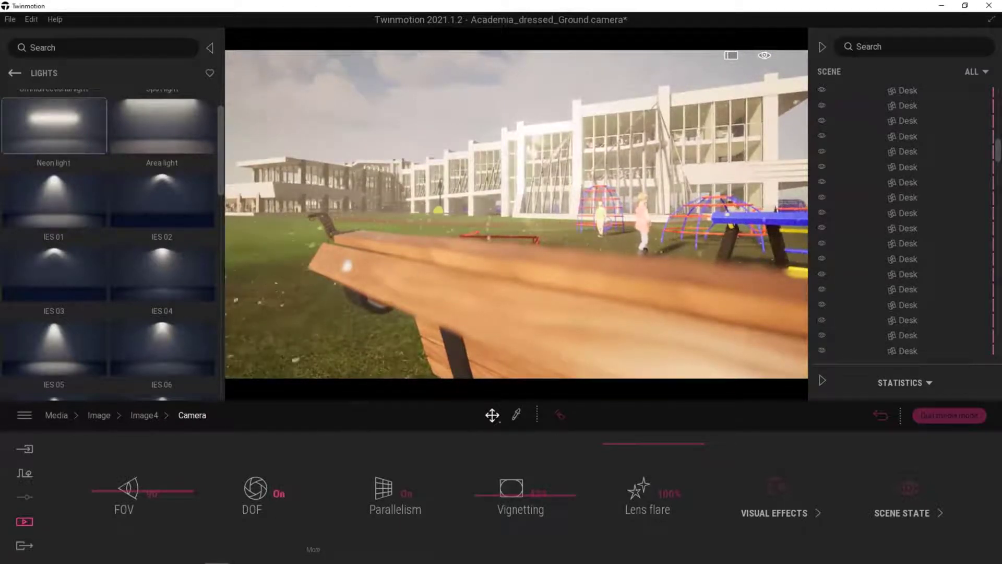
# - Adjust the view over the bench and set the depth-of-field focus point on its wooden backrest
pyautogui.click(255, 488)
pyautogui.click(558, 414)
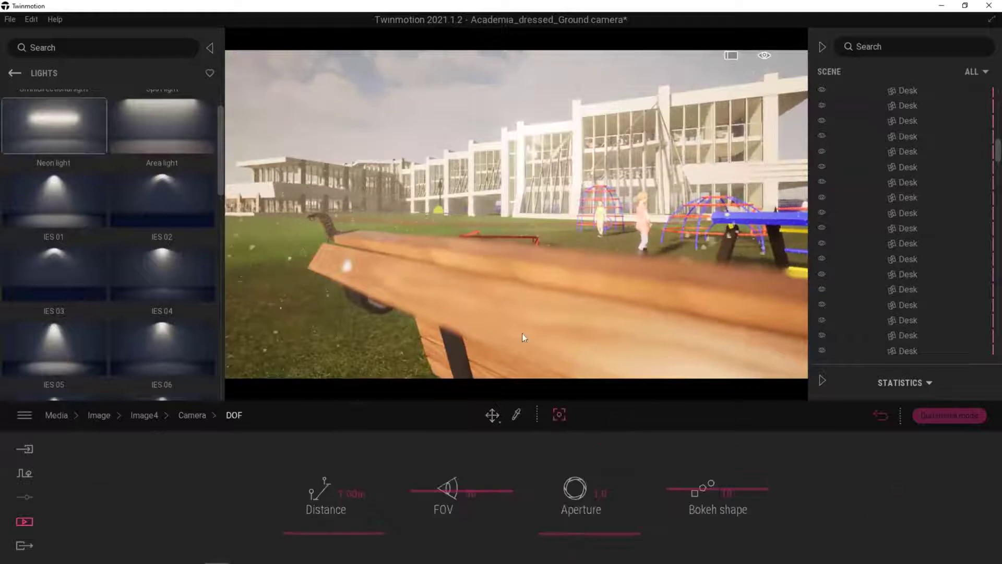
pyautogui.click(475, 288)
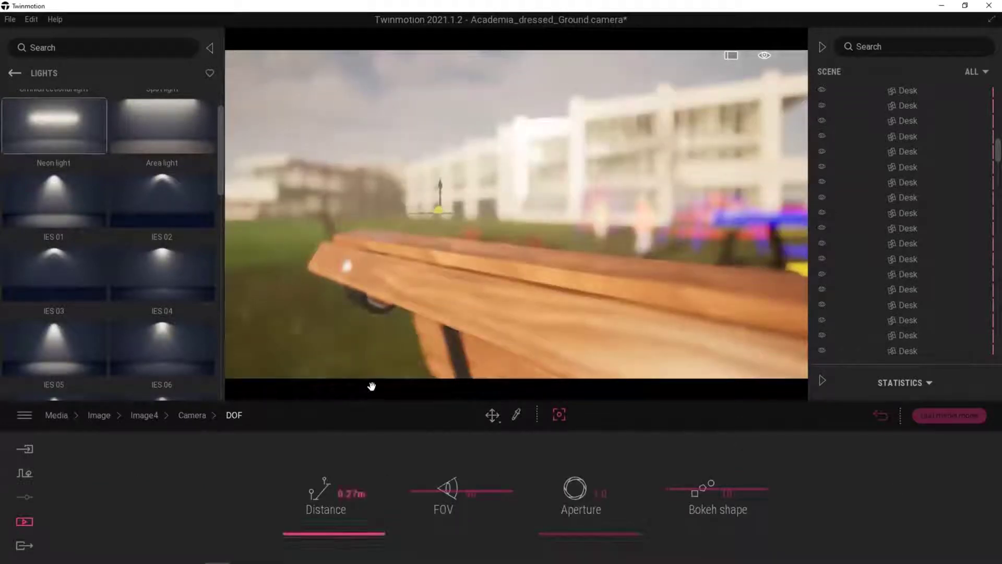
pyautogui.scroll(-2, 402, 293)
pyautogui.scroll(2, 403, 293)
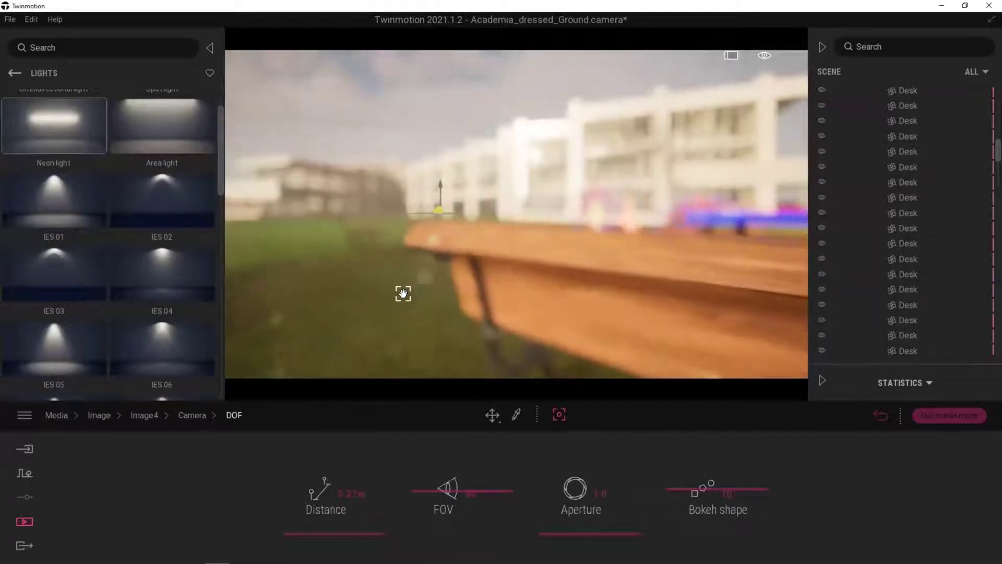
pyautogui.scroll(2, 403, 293)
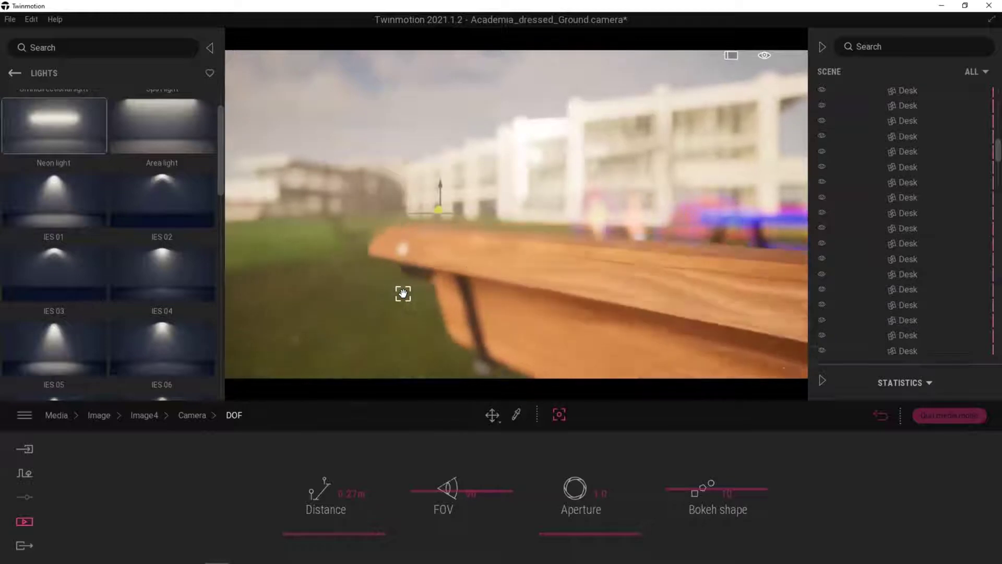
pyautogui.click(464, 267)
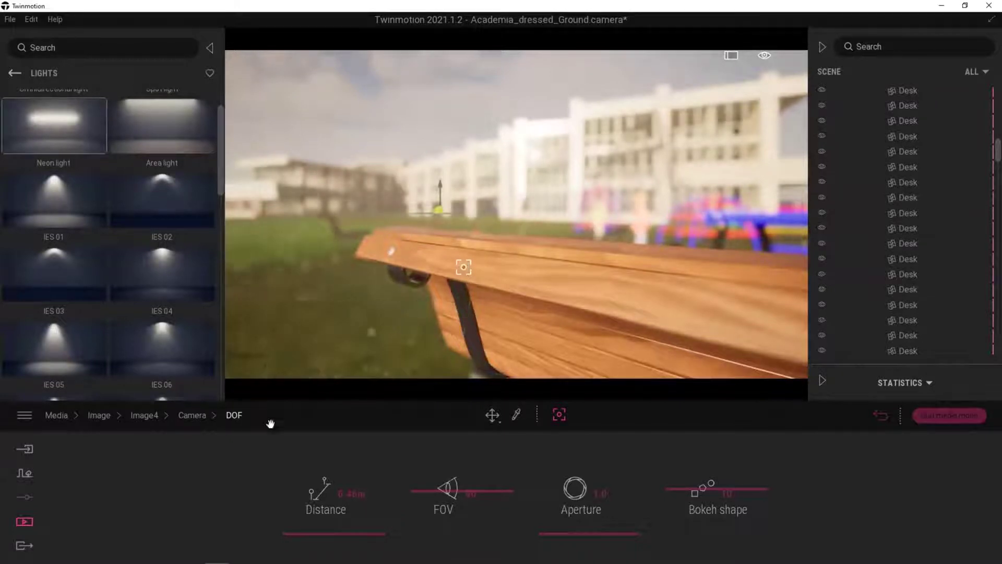
# - Create two new media images from the current view over the bench
pyautogui.click(99, 415)
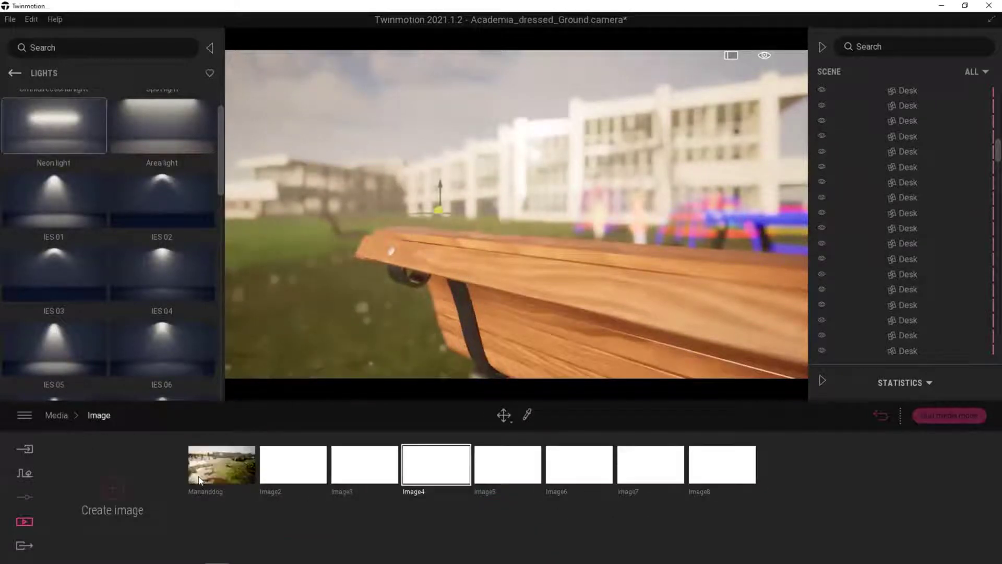
pyautogui.click(112, 489)
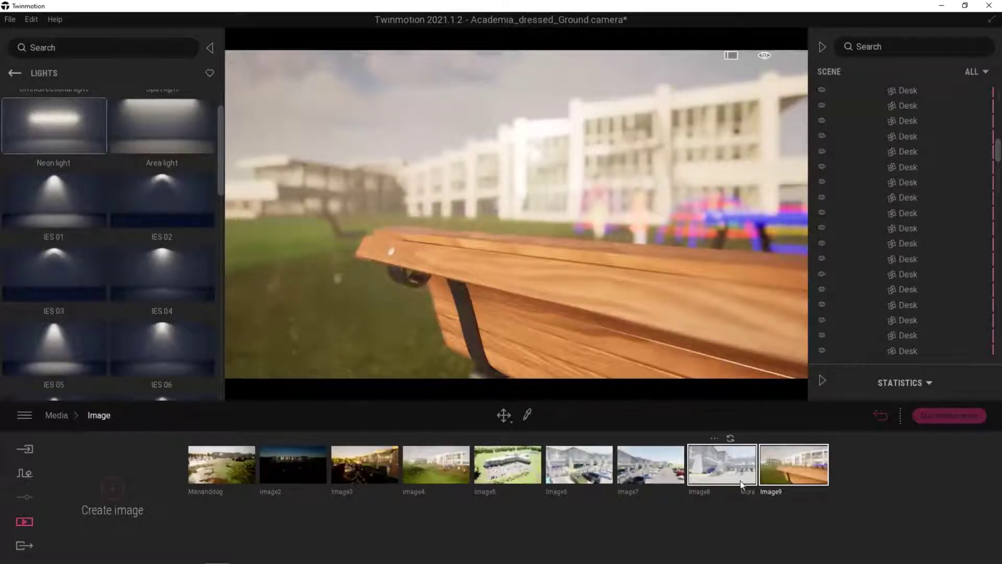
pyautogui.click(112, 489)
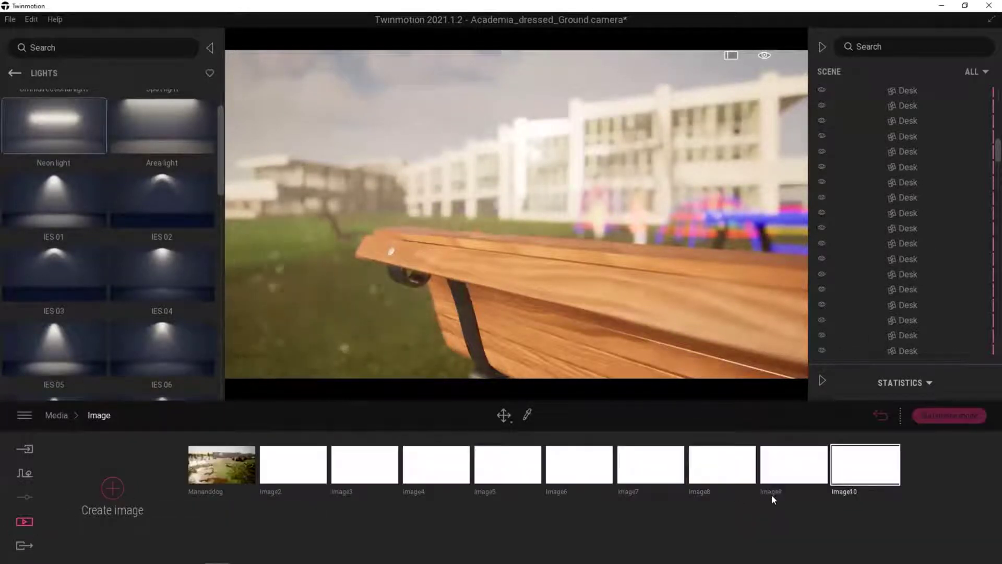
# - Refocus Image10's depth of field on the playground and school behind the bench and return to the image list
pyautogui.doubleClick(889, 490)
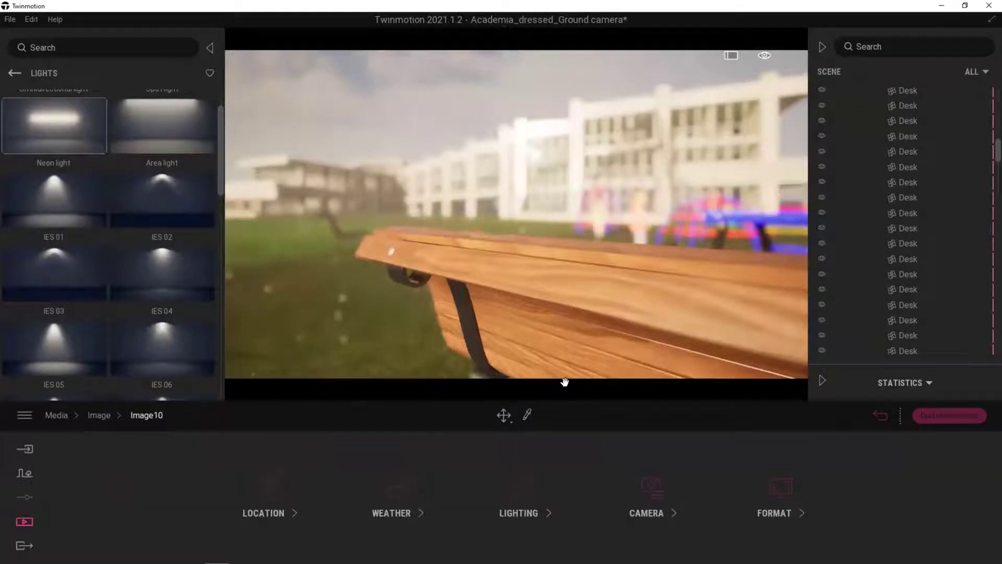
pyautogui.click(647, 510)
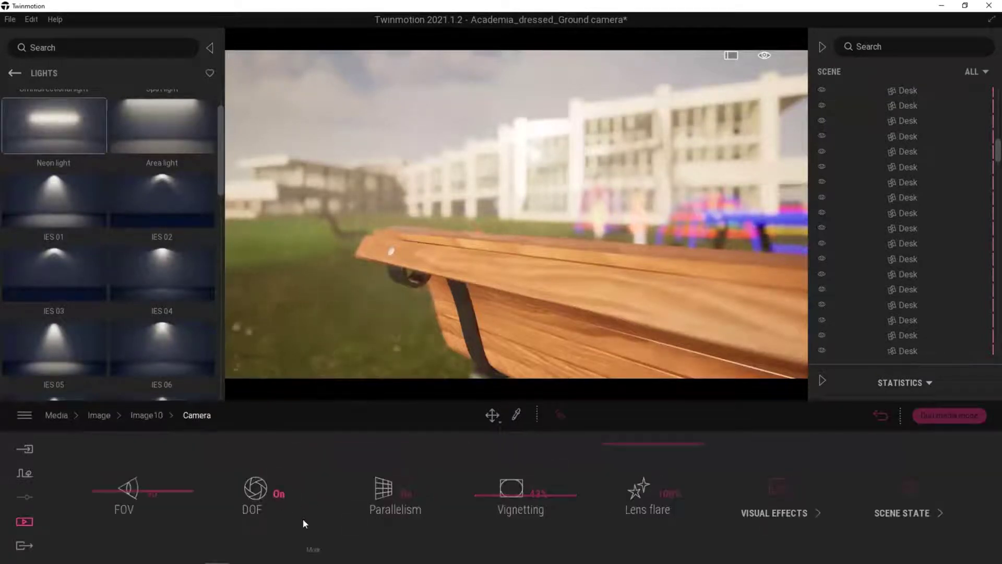
pyautogui.click(256, 494)
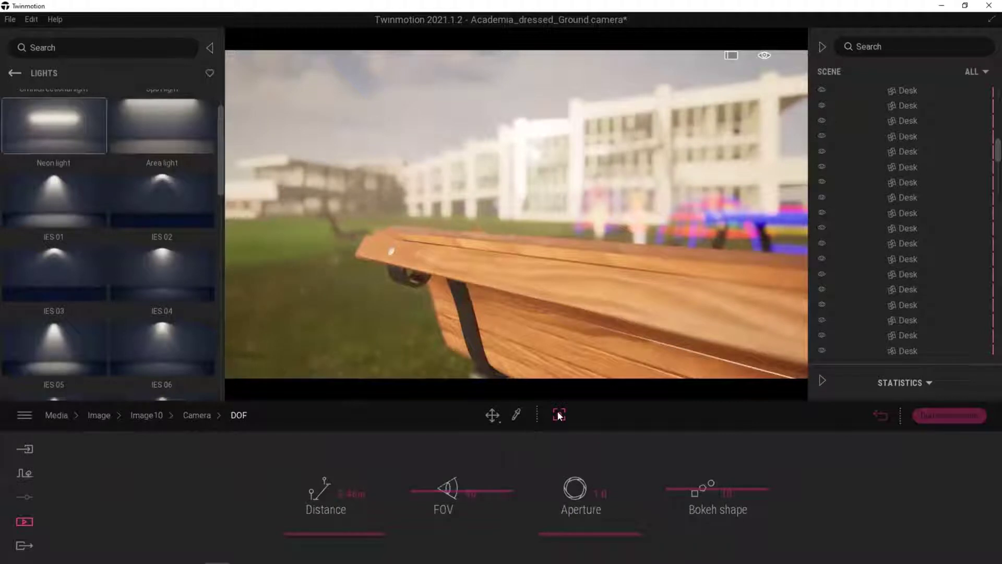
pyautogui.click(592, 253)
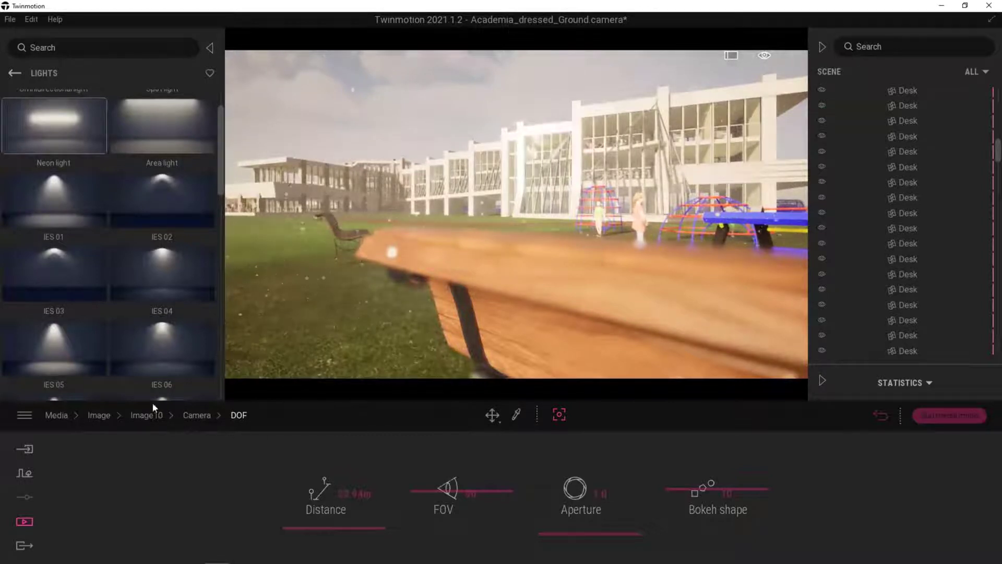
pyautogui.click(143, 416)
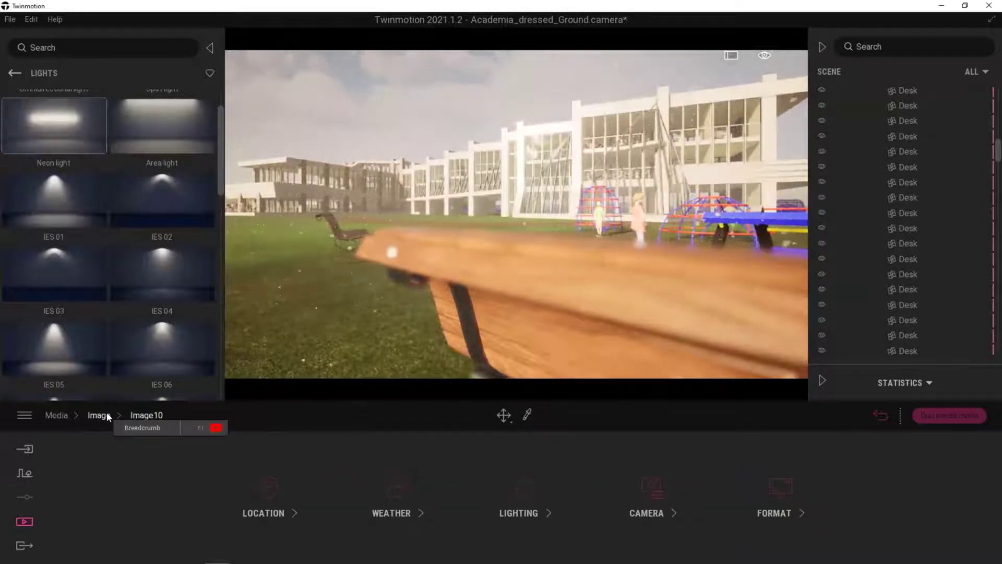
pyautogui.click(98, 415)
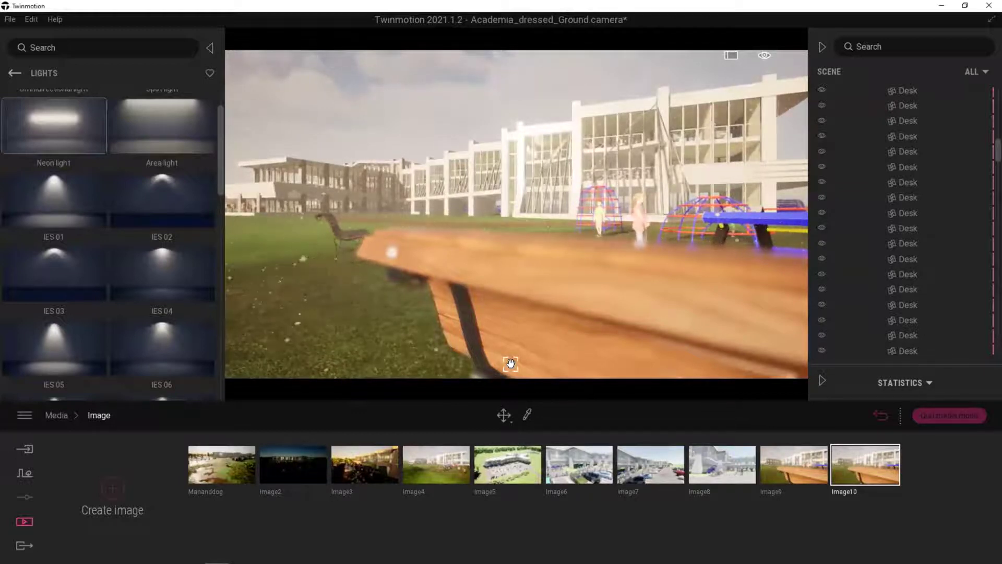
# - Set Image9's weather to a clear sunny sky and return to the image list
pyautogui.click(787, 459)
pyautogui.click(817, 492)
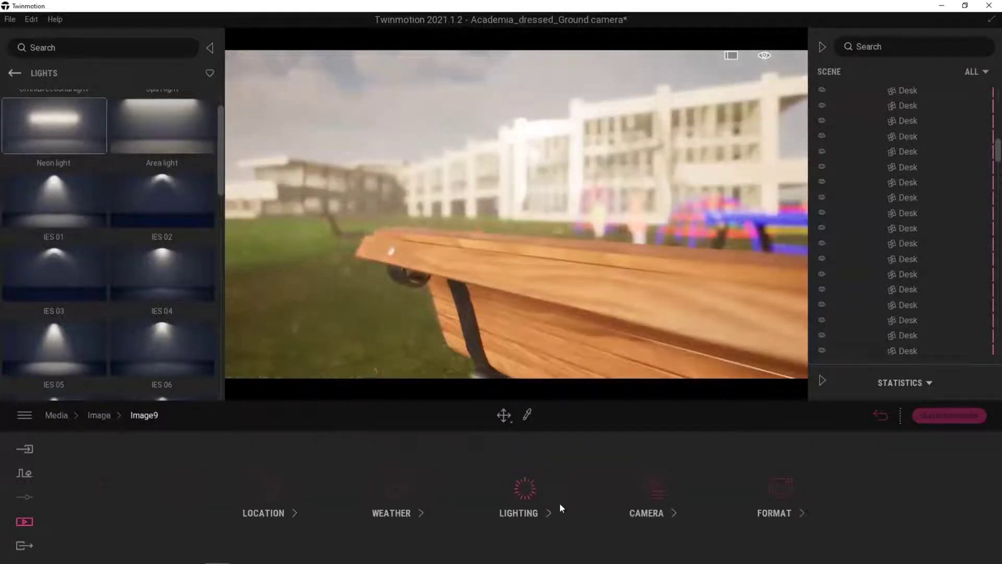
pyautogui.click(413, 490)
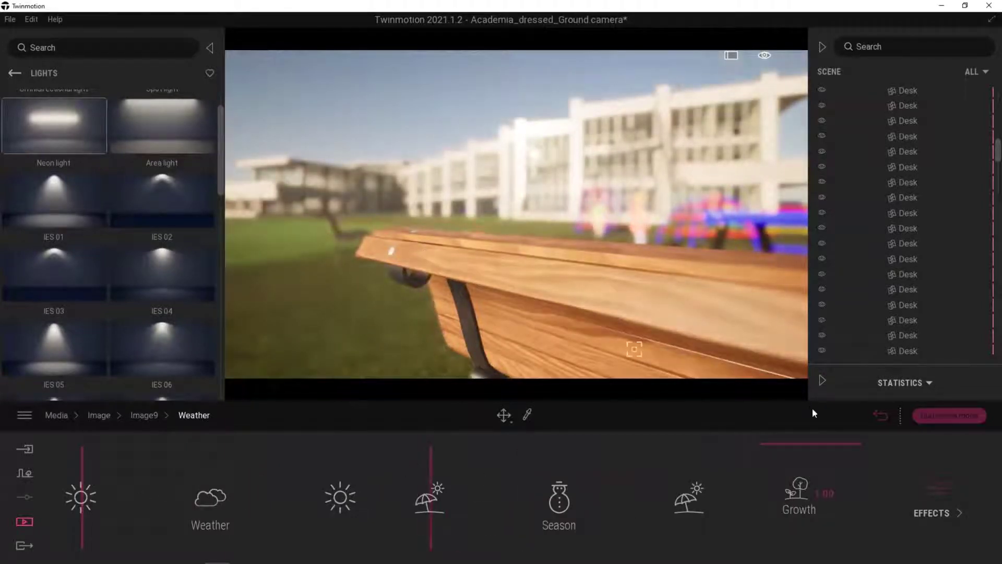
pyautogui.click(880, 414)
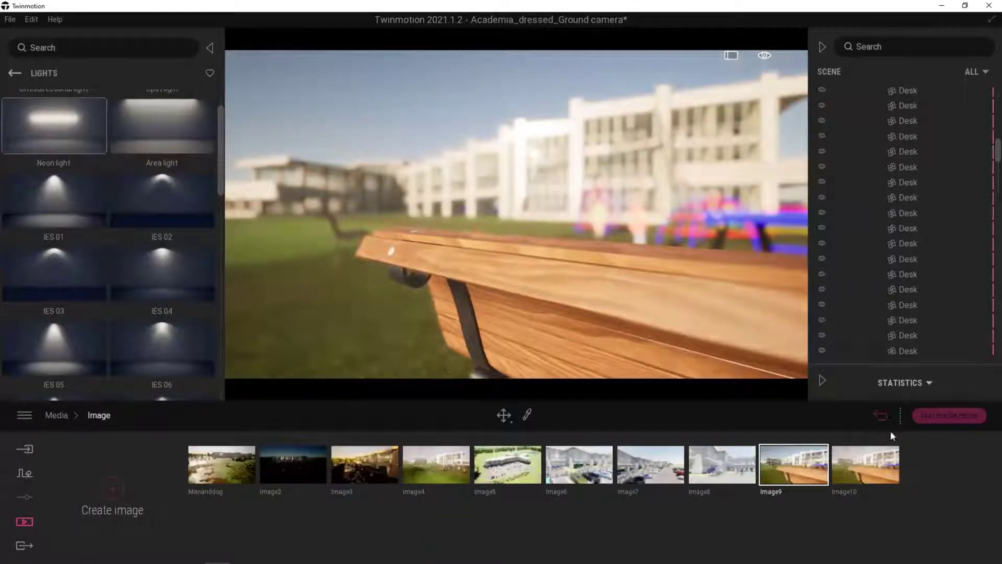
pyautogui.click(881, 412)
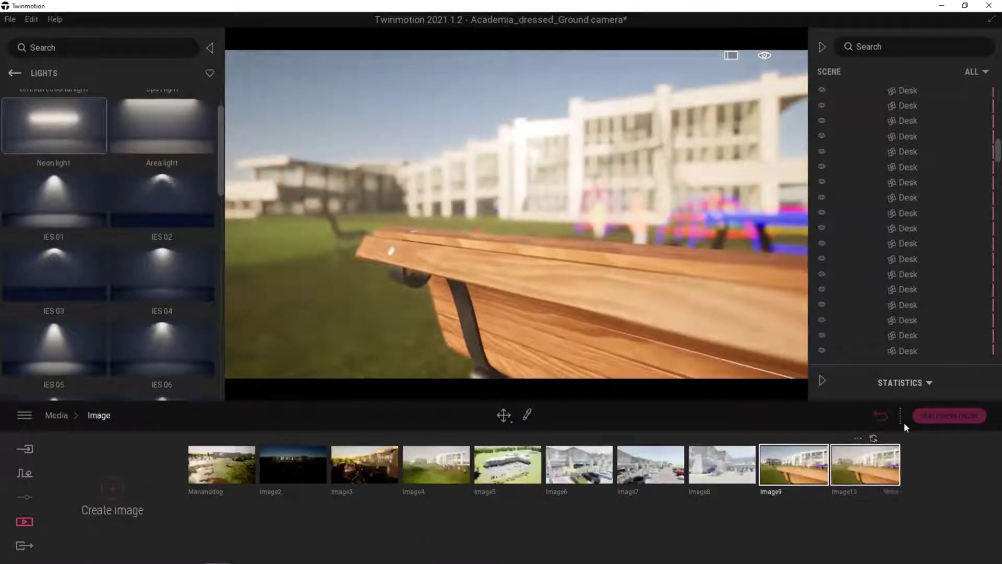
# - Quit media mode and create a new video starting from the bench view
pyautogui.click(946, 416)
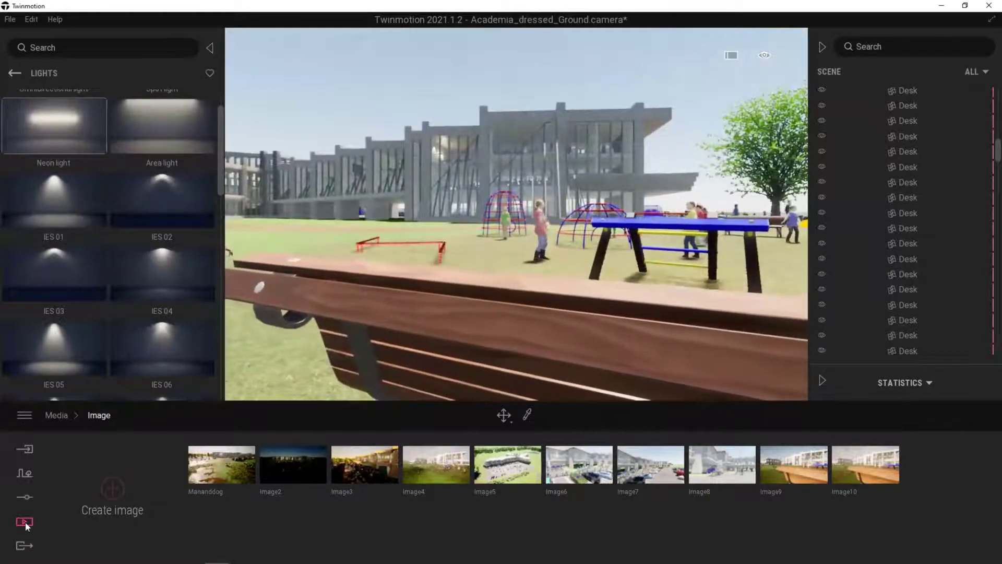
pyautogui.click(25, 521)
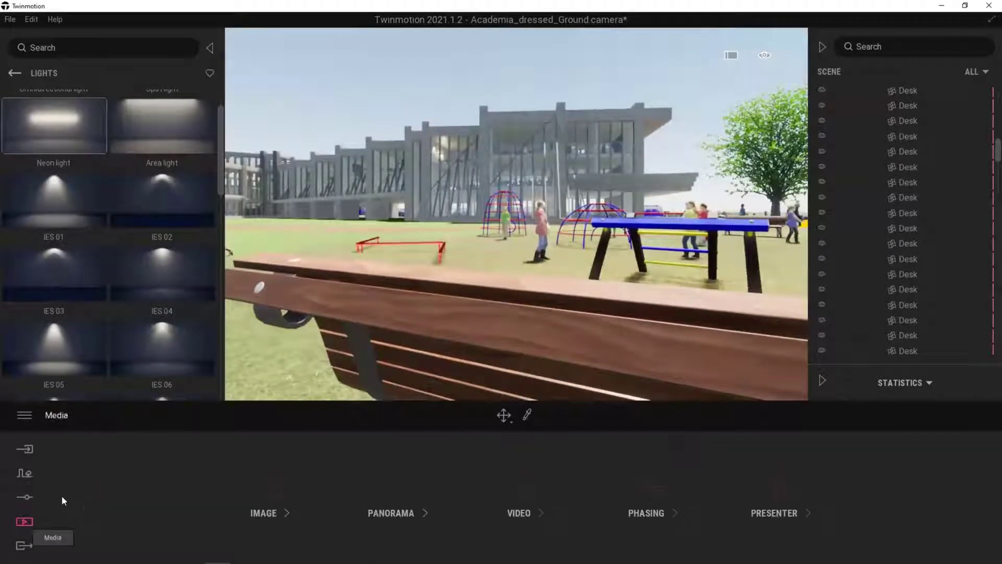
pyautogui.click(520, 493)
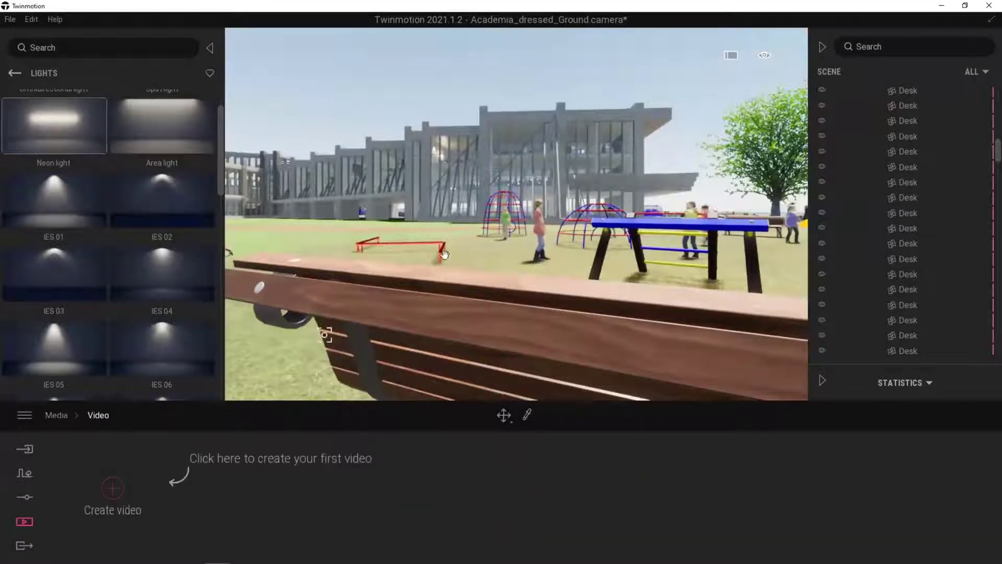
pyautogui.click(109, 490)
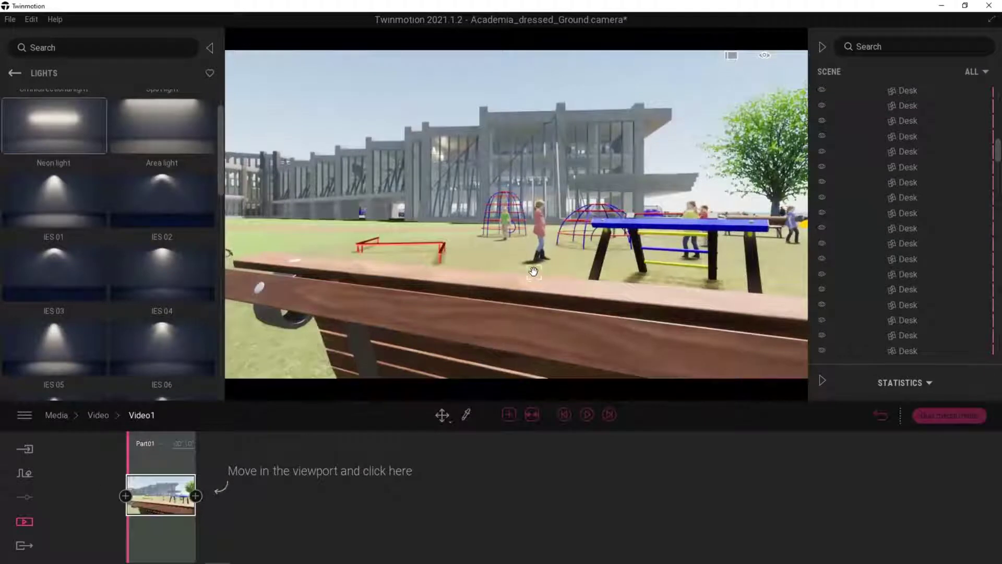
# - Raise and turn the camera to an aerial view of the school and add it as the video's second keyframe
pyautogui.moveTo(535, 272); pyautogui.dragTo(538, 360, button='middle')
pyautogui.moveTo(576, 118); pyautogui.dragTo(575, 180, button='middle')
pyautogui.moveTo(575, 180); pyautogui.dragTo(668, 162, button='right')
pyautogui.moveTo(668, 162); pyautogui.dragTo(584, 187, button='middle')
pyautogui.moveTo(595, 190); pyautogui.dragTo(613, 188, button='right')
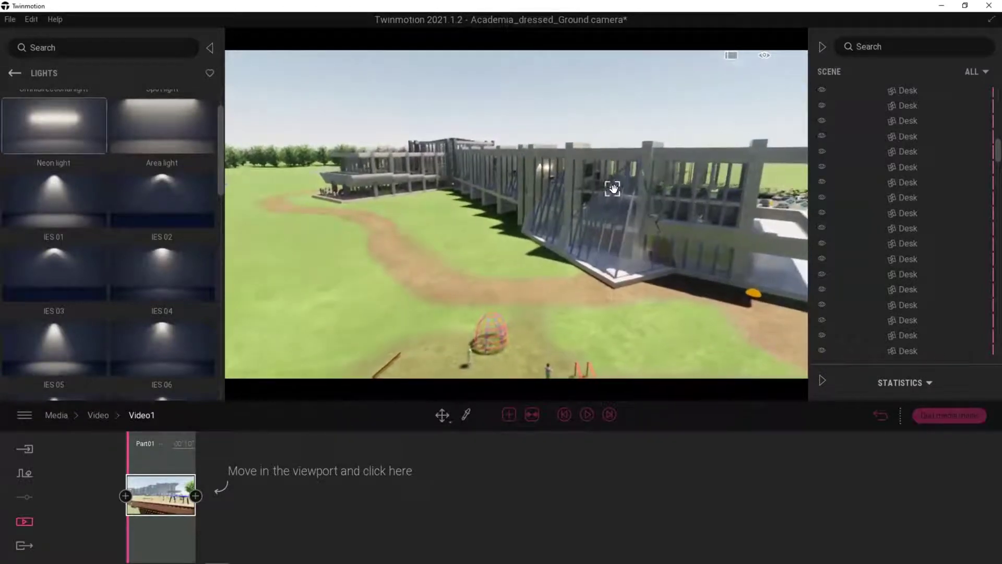
pyautogui.click(195, 495)
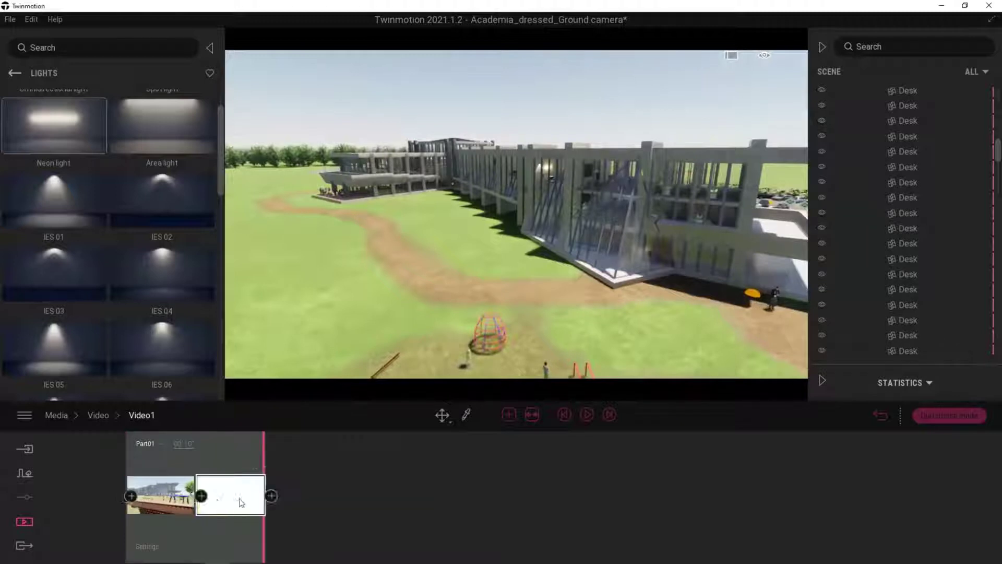
# - Play the video from its first keyframe to preview the camera move
pyautogui.click(165, 497)
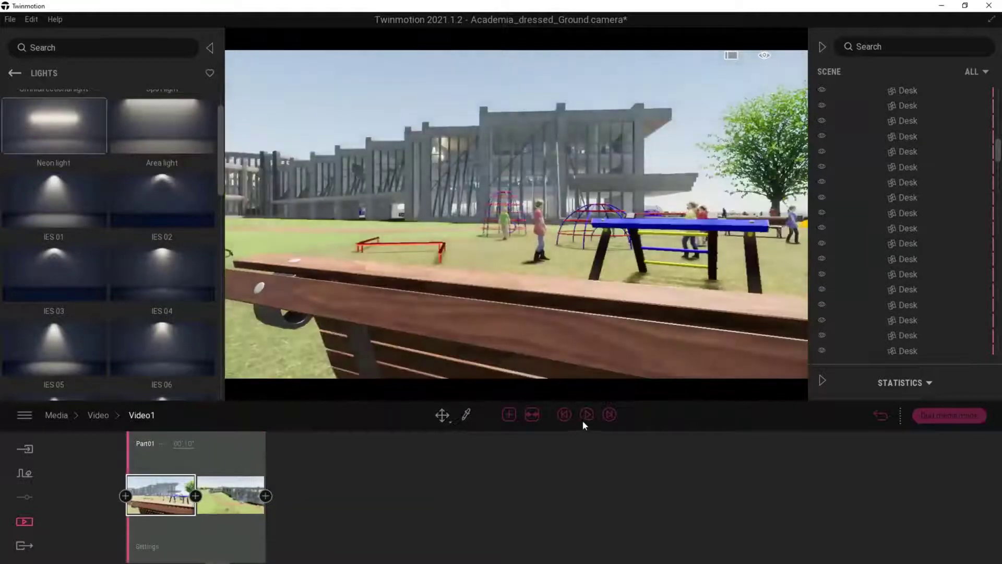
pyautogui.click(586, 415)
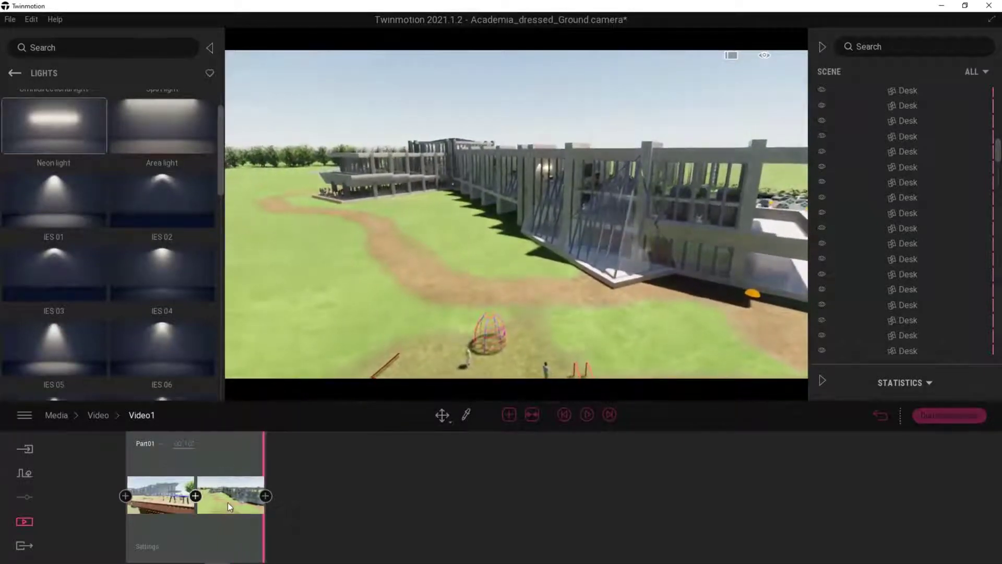
# - Turn the aerial camera toward the school's end facade, add it as the video's third keyframe, and play the video from the start
pyautogui.moveTo(590, 266); pyautogui.dragTo(570, 284, button='middle')
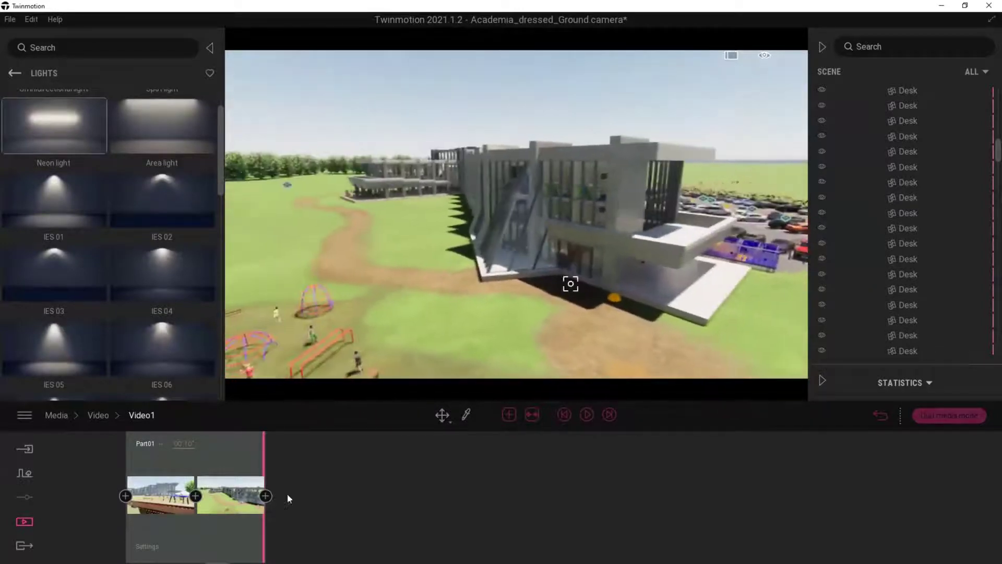
pyautogui.click(265, 496)
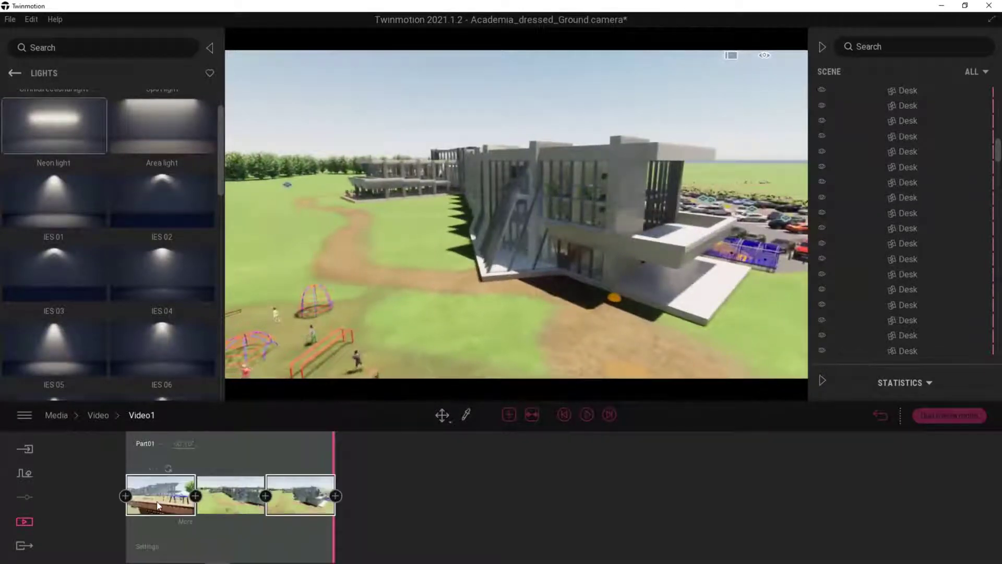
pyautogui.click(558, 415)
pyautogui.click(587, 415)
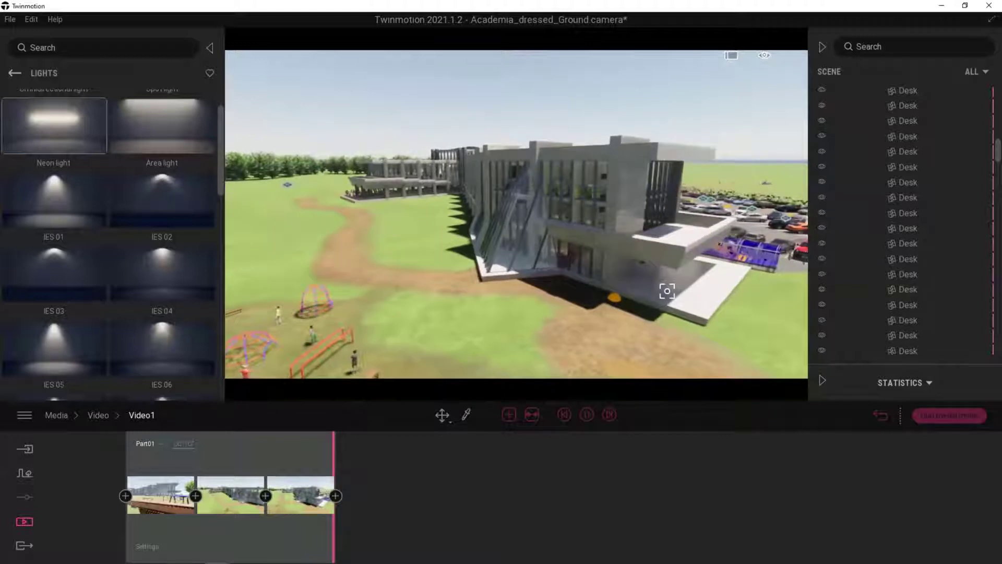
# - Fly the camera to the car park facing the school and start a second video part from that view
pyautogui.moveTo(665, 277); pyautogui.dragTo(632, 233, button='right')
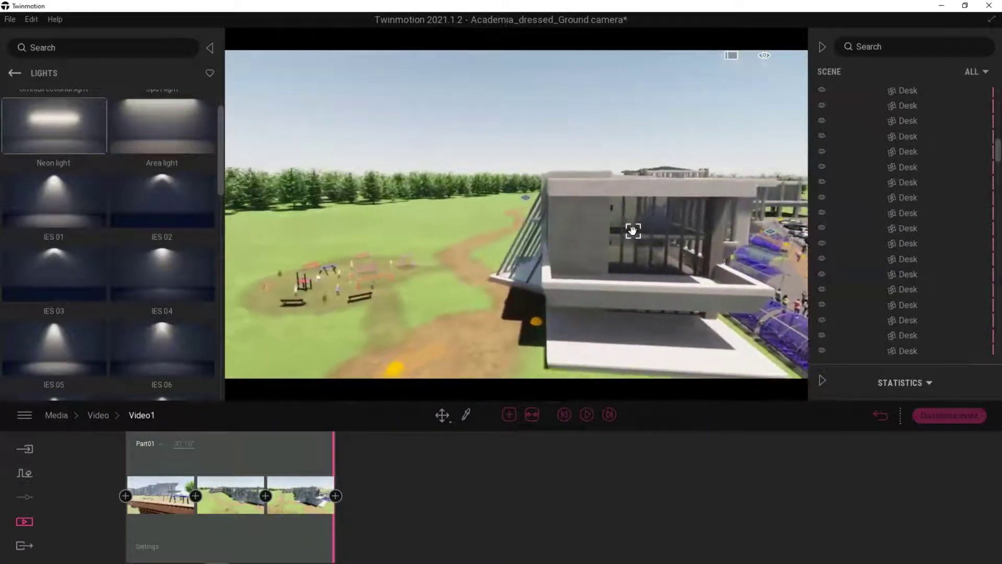
pyautogui.press('w')
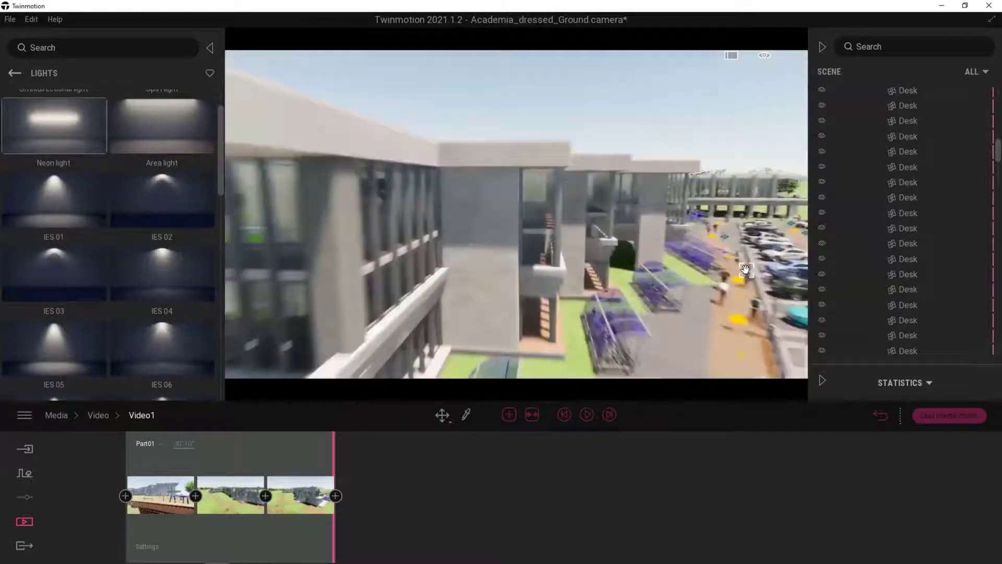
pyautogui.moveTo(746, 270); pyautogui.dragTo(620, 270, button='middle')
pyautogui.moveTo(619, 269); pyautogui.dragTo(684, 254, button='right')
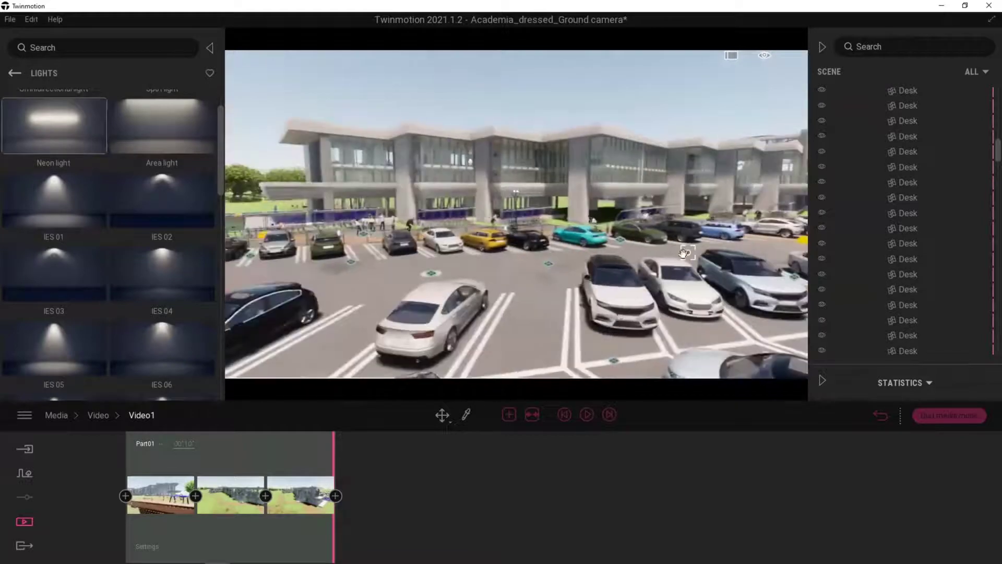
pyautogui.click(507, 415)
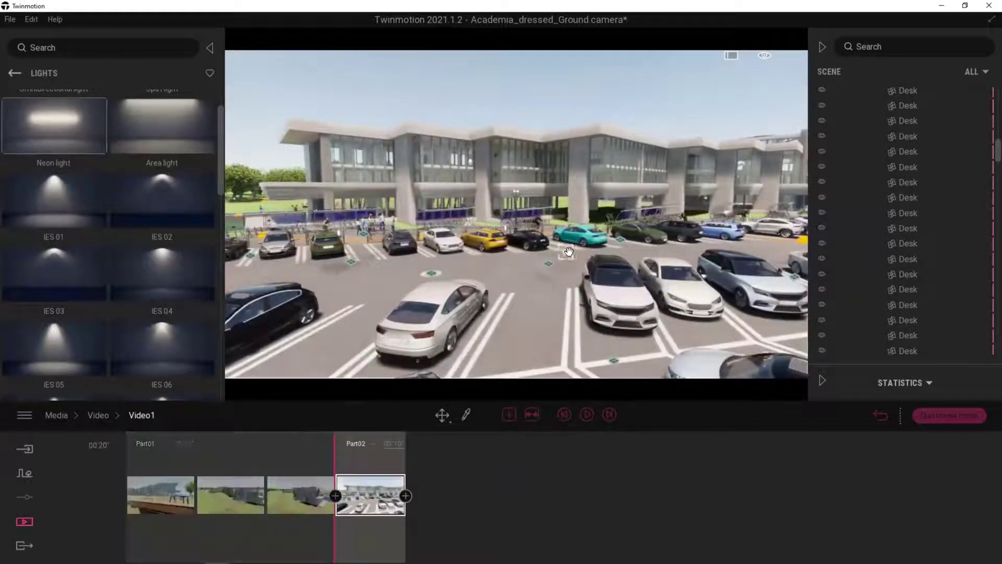
# - Move the camera sideways along the car park and add the view as the second keyframe of Part02
pyautogui.moveTo(568, 252); pyautogui.dragTo(628, 259, button='middle')
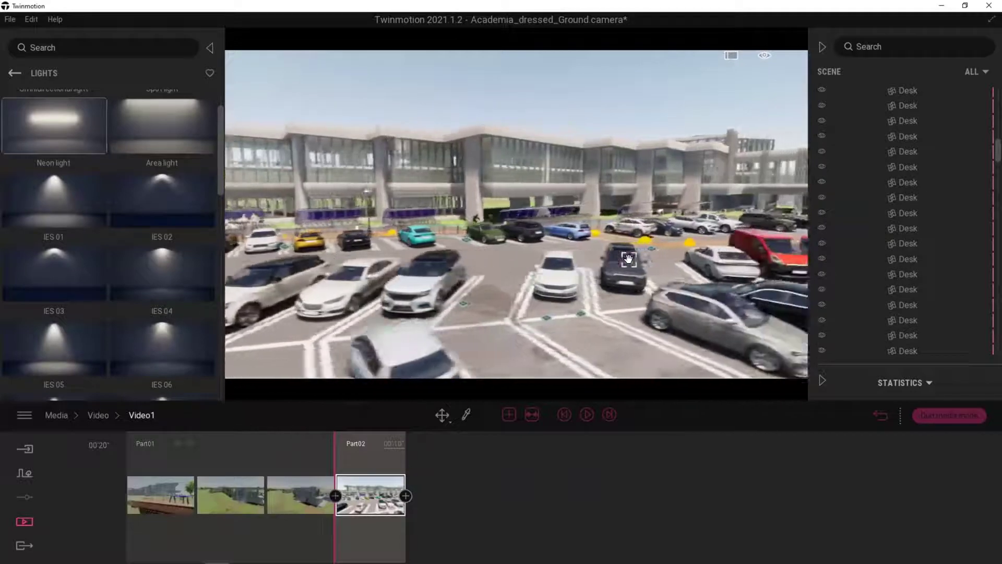
pyautogui.press('d')
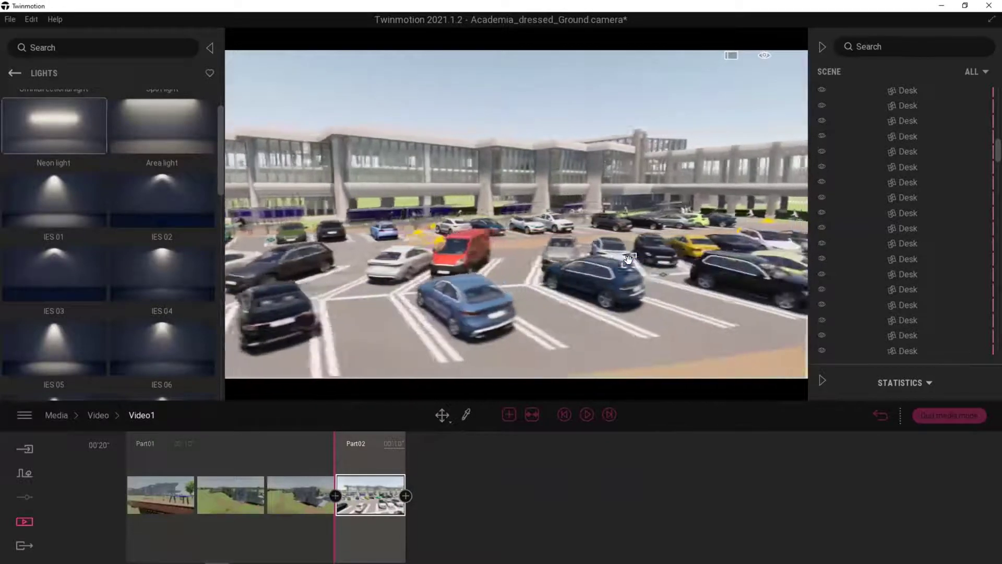
pyautogui.press('d')
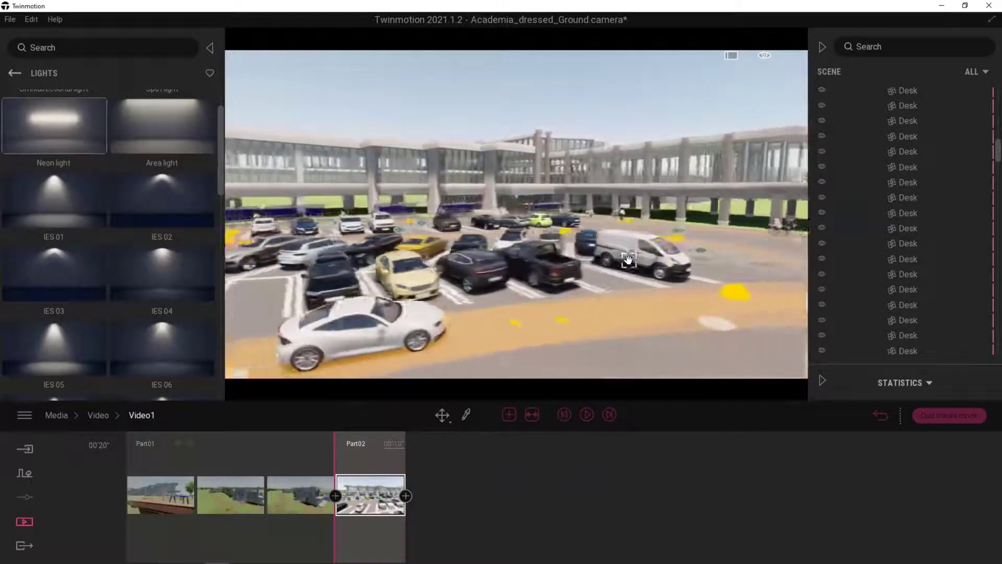
pyautogui.click(406, 495)
# - Play the whole two-part video from its first keyframe and leave media mode
pyautogui.click(564, 413)
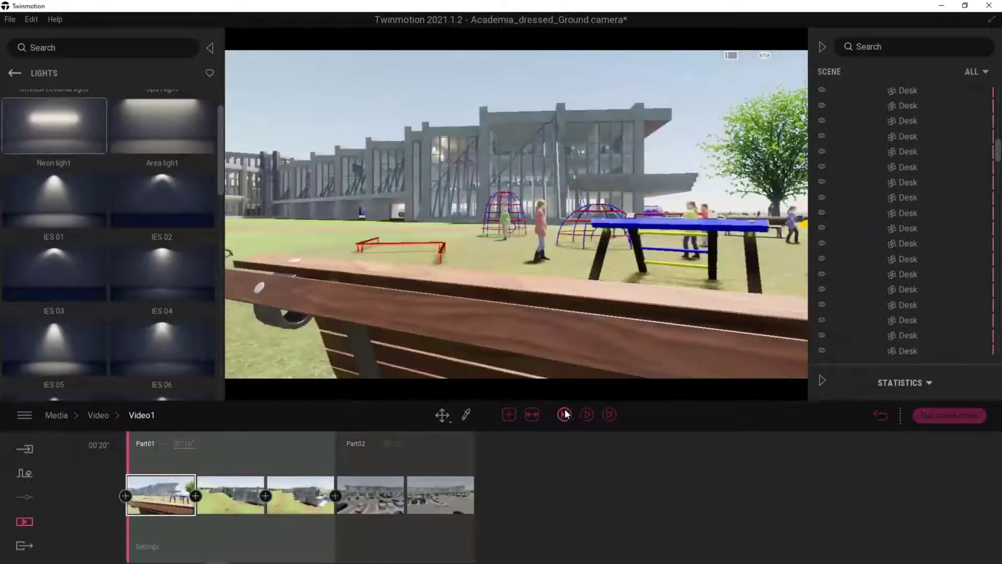
pyautogui.click(585, 414)
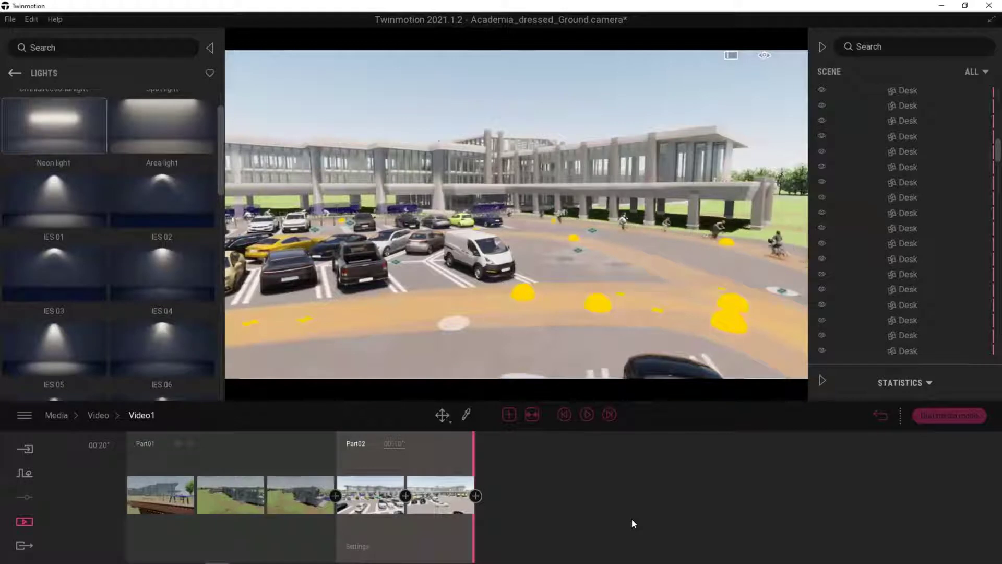
pyautogui.click(948, 414)
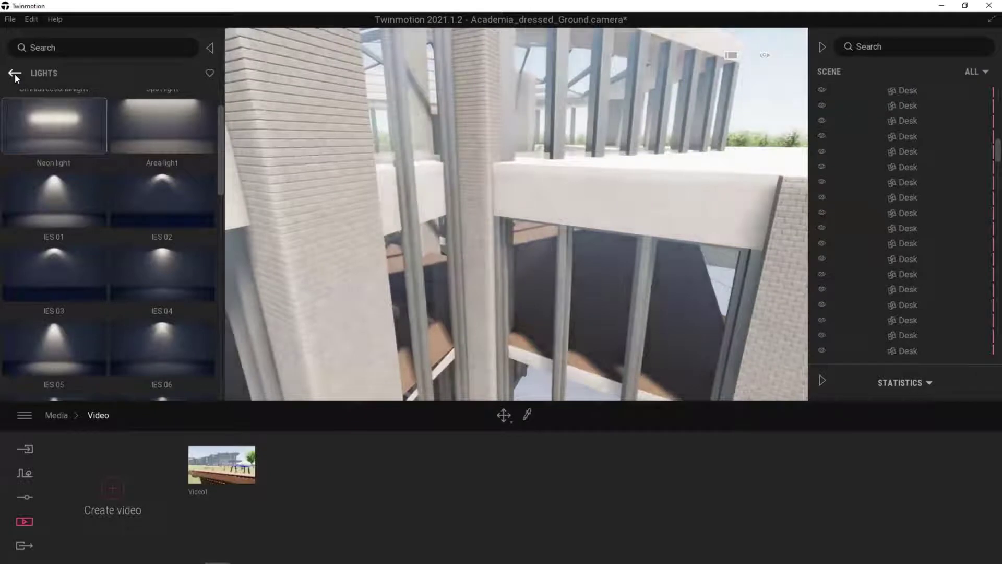
# - Open the library's stone materials and try Stone 01 on the window mullions
pyautogui.click(14, 73)
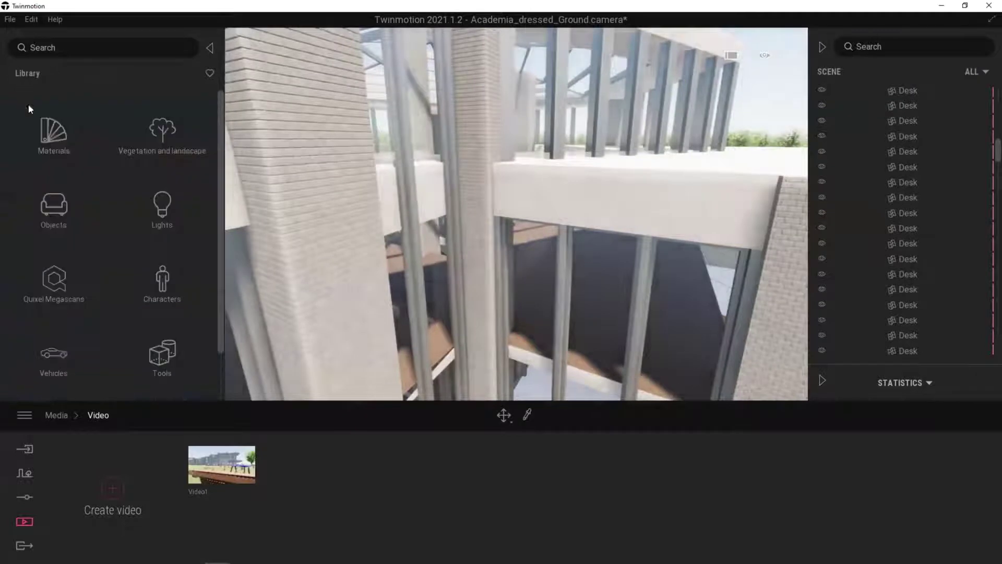
pyautogui.click(52, 144)
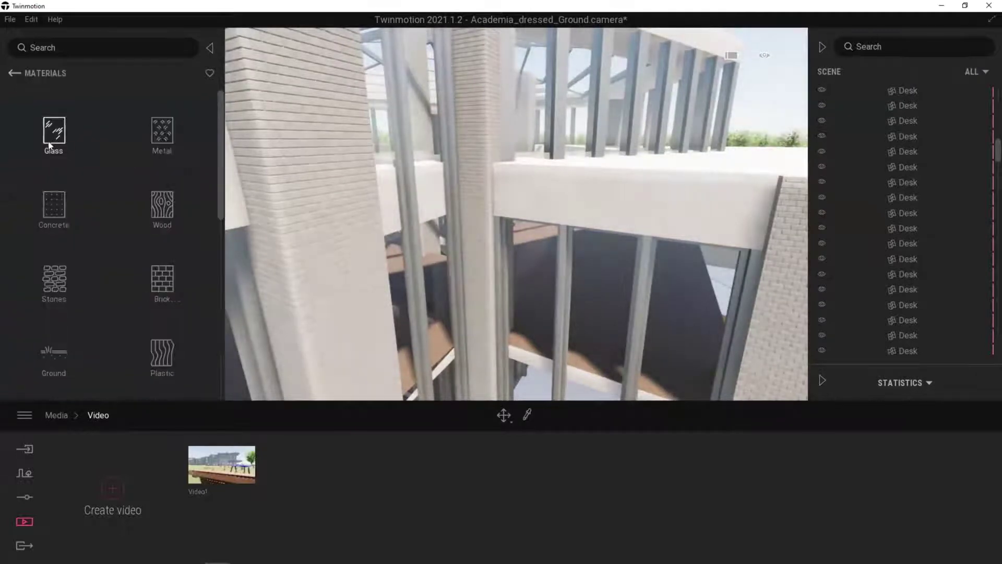
pyautogui.scroll(-3, 131, 223)
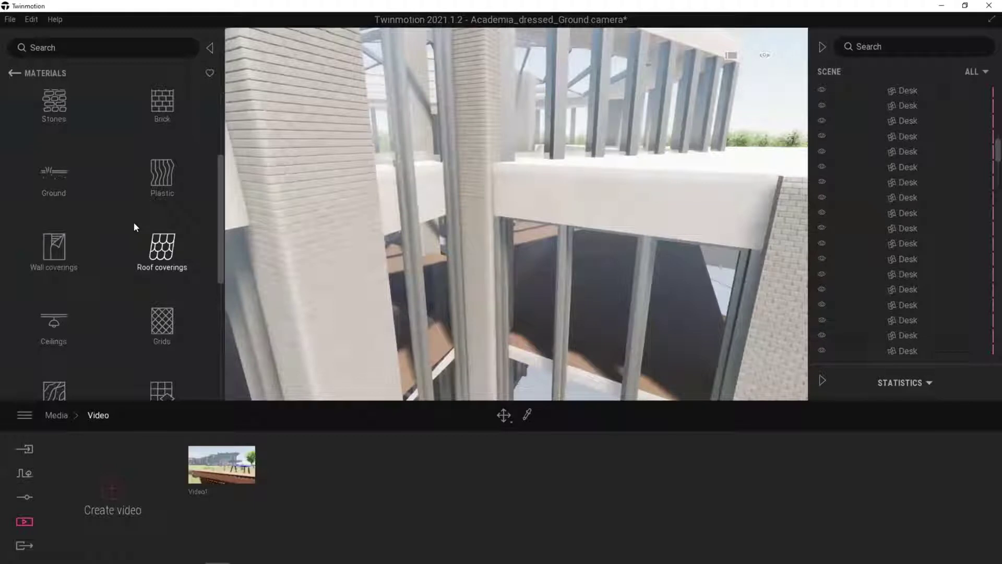
pyautogui.scroll(-2, 125, 277)
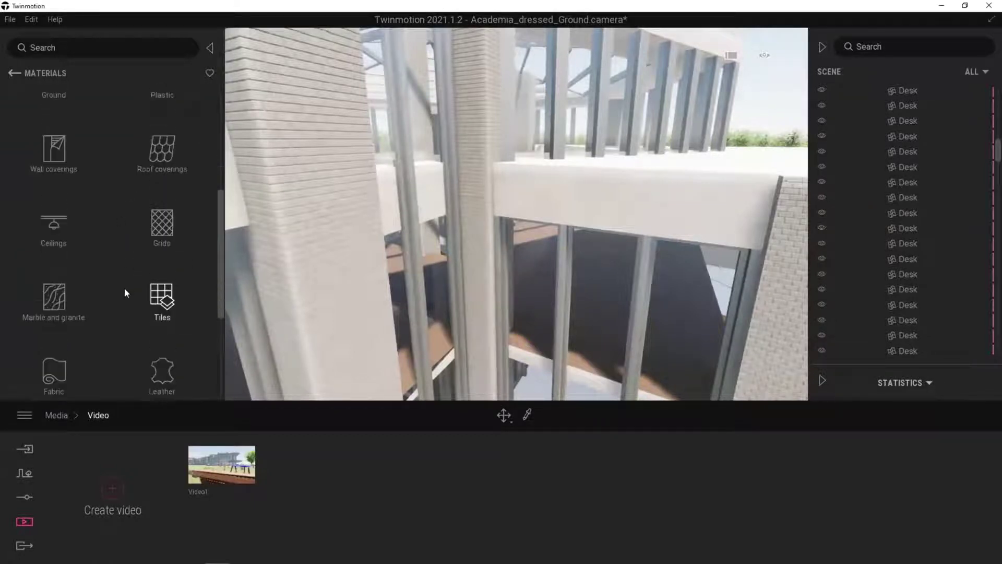
pyautogui.scroll(4, 66, 303)
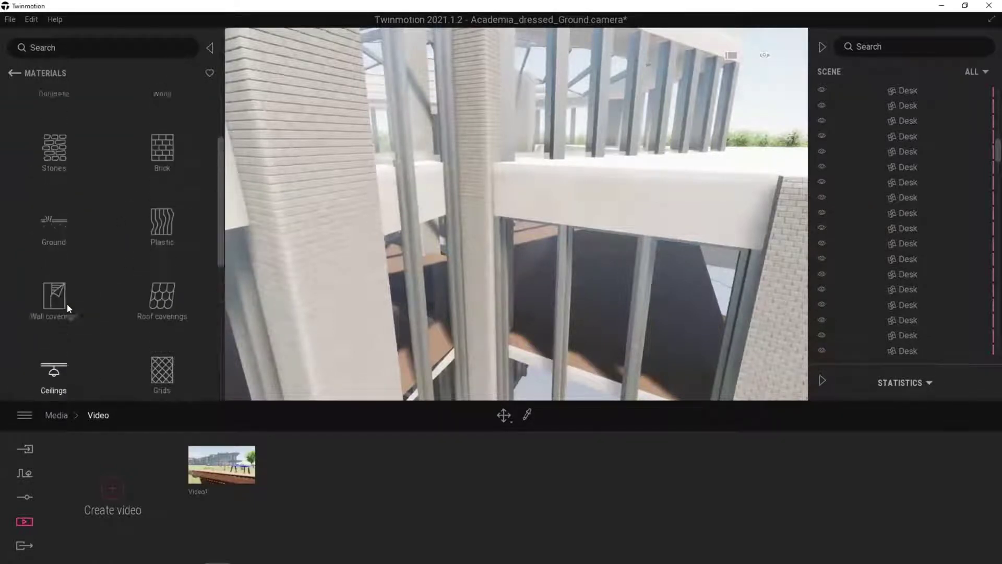
pyautogui.click(56, 201)
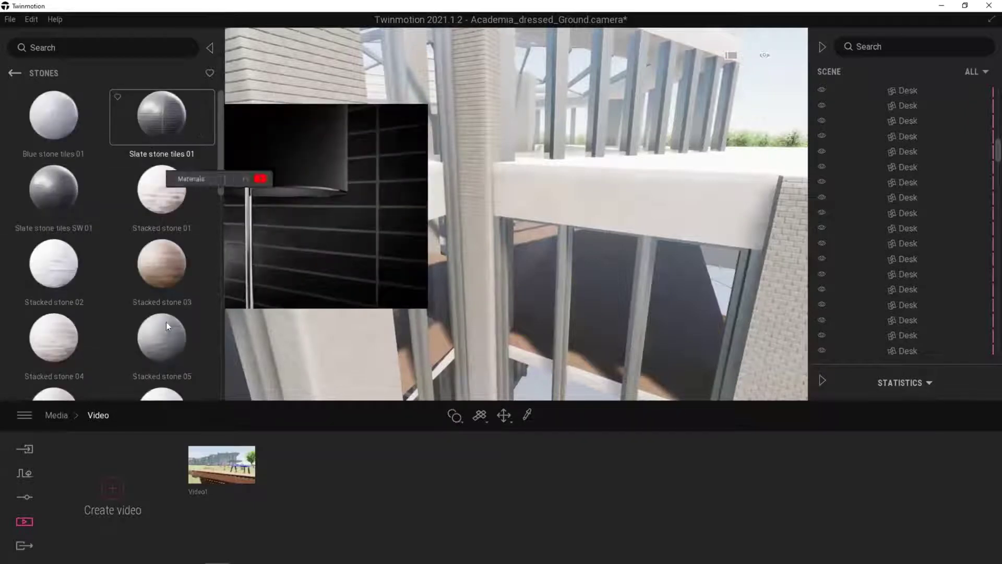
pyautogui.scroll(-3, 165, 321)
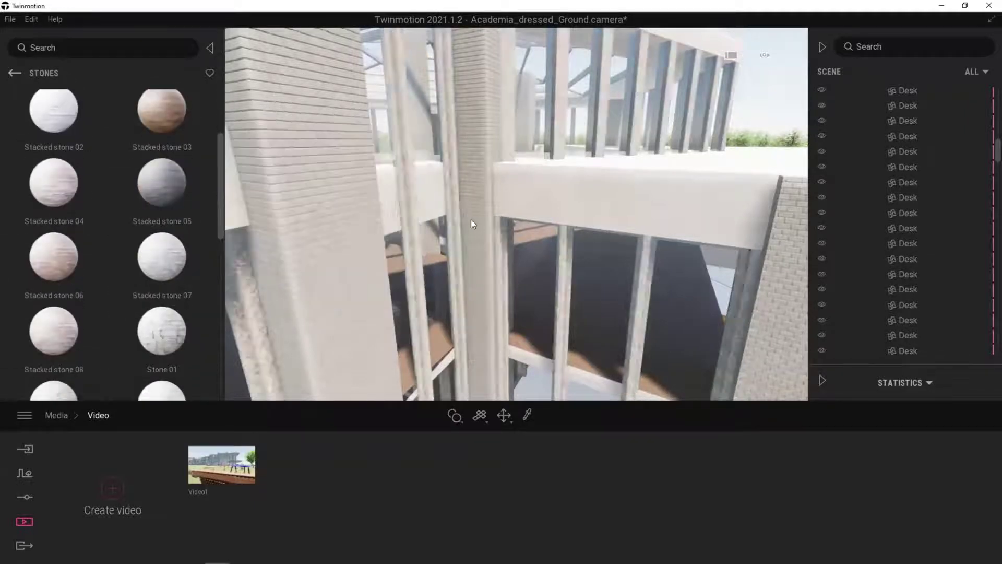
# - Undo the stone on the mullions and apply Stone 01 to the brick columns at a scale of 10
pyautogui.hotkey('ctrl', 'z')
pyautogui.hotkey('ctrl', 'z')
pyautogui.hotkey('ctrl', 'z')
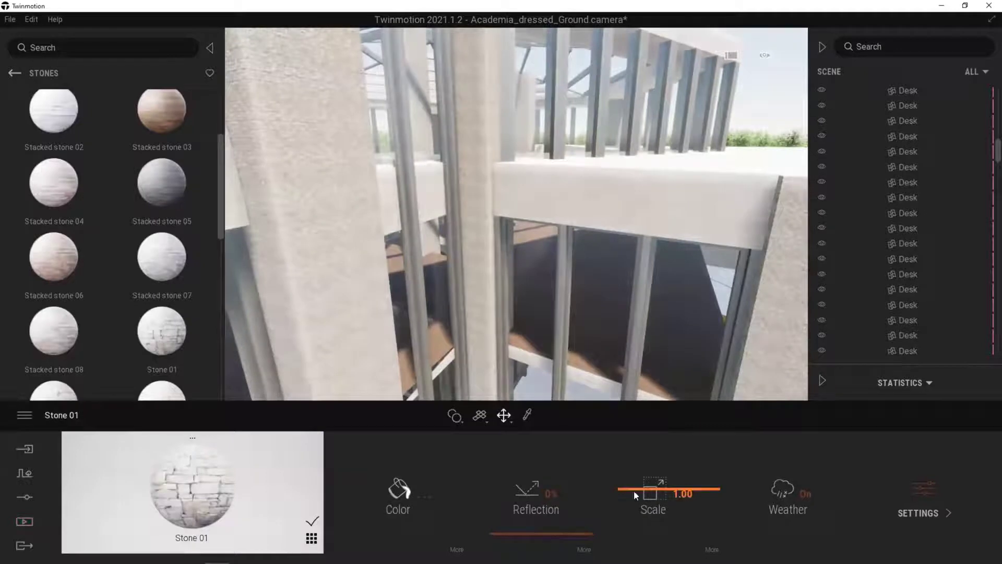
pyautogui.moveTo(634, 490); pyautogui.dragTo(625, 437)
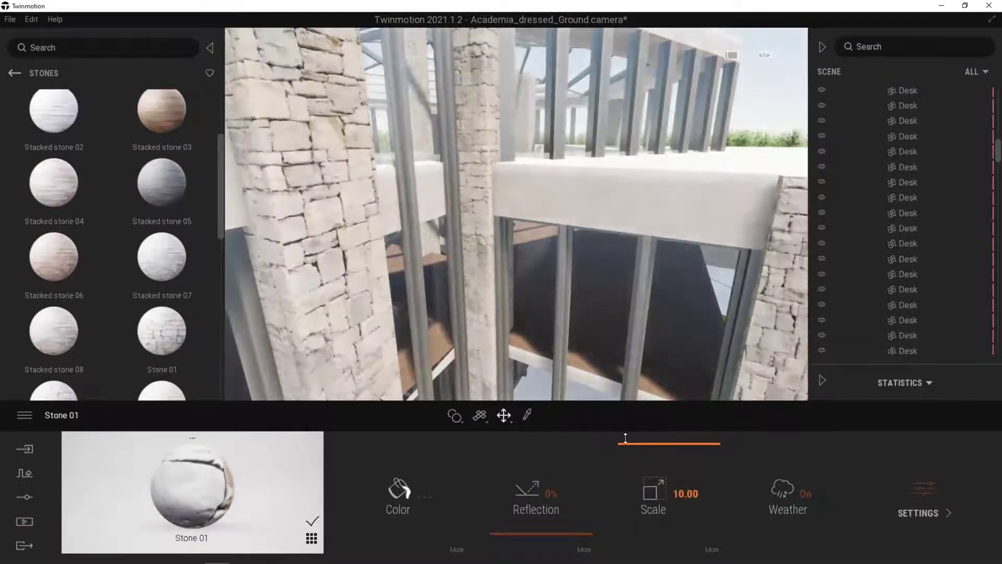
# - Examine the stone columns from several viewpoints around the building's glazed facades
pyautogui.scroll(-10, 463, 315)
pyautogui.scroll(10, 506, 306)
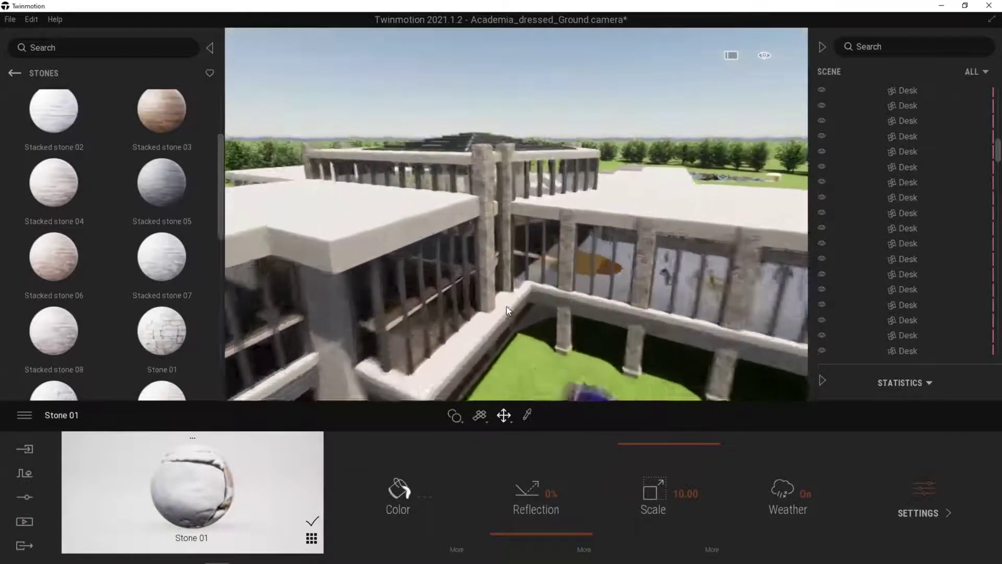
pyautogui.scroll(-5, 538, 329)
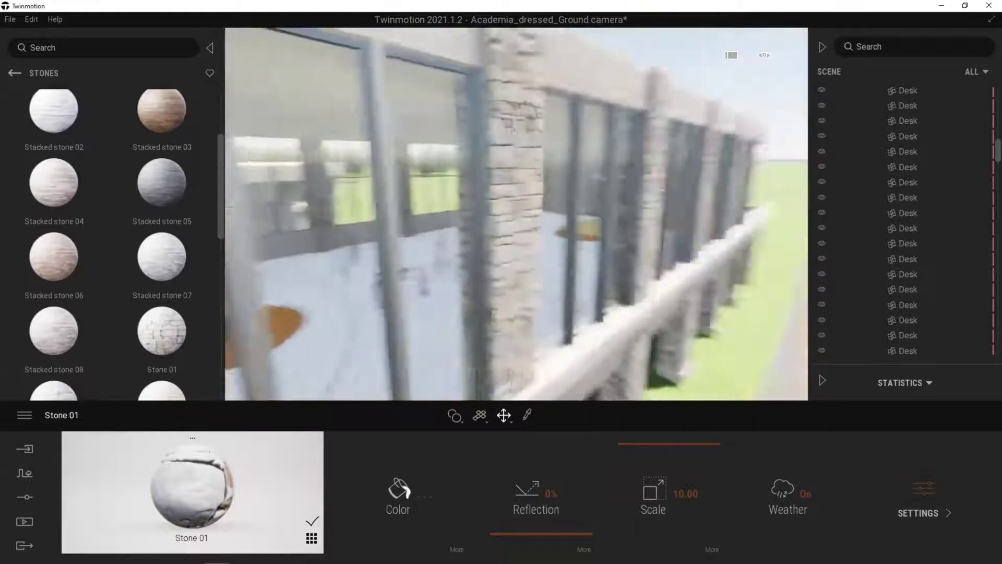
pyautogui.scroll(-5, 512, 314)
pyautogui.scroll(8, 513, 306)
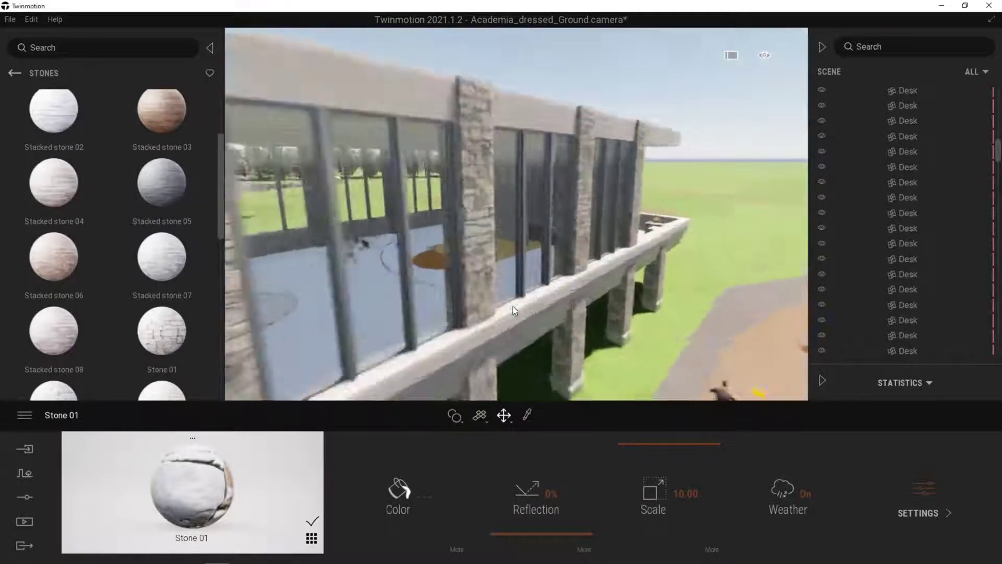
pyautogui.moveTo(513, 301); pyautogui.dragTo(509, 294, button='right')
pyautogui.scroll(-4, 509, 292)
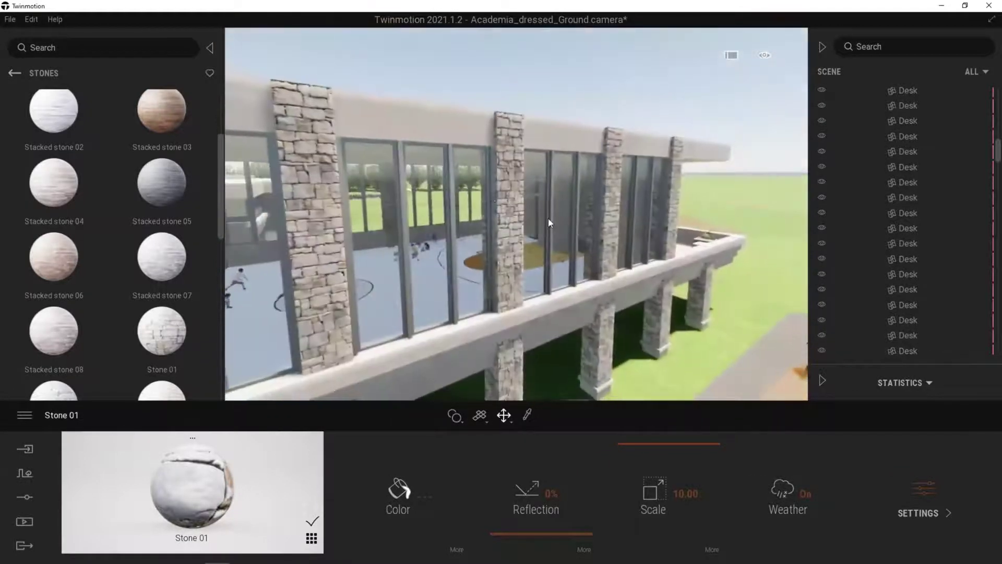
pyautogui.moveTo(548, 218); pyautogui.dragTo(478, 219, button='right')
# - Apply the Concrete slabs 01 material to the white bands of the school's facade
pyautogui.click(14, 72)
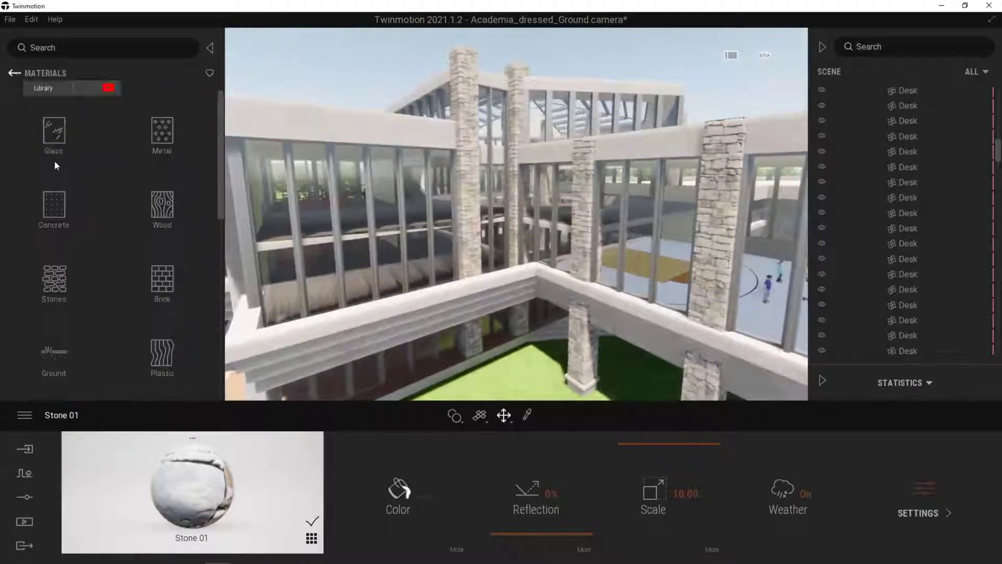
pyautogui.scroll(-1, 155, 303)
pyautogui.scroll(-1, 157, 279)
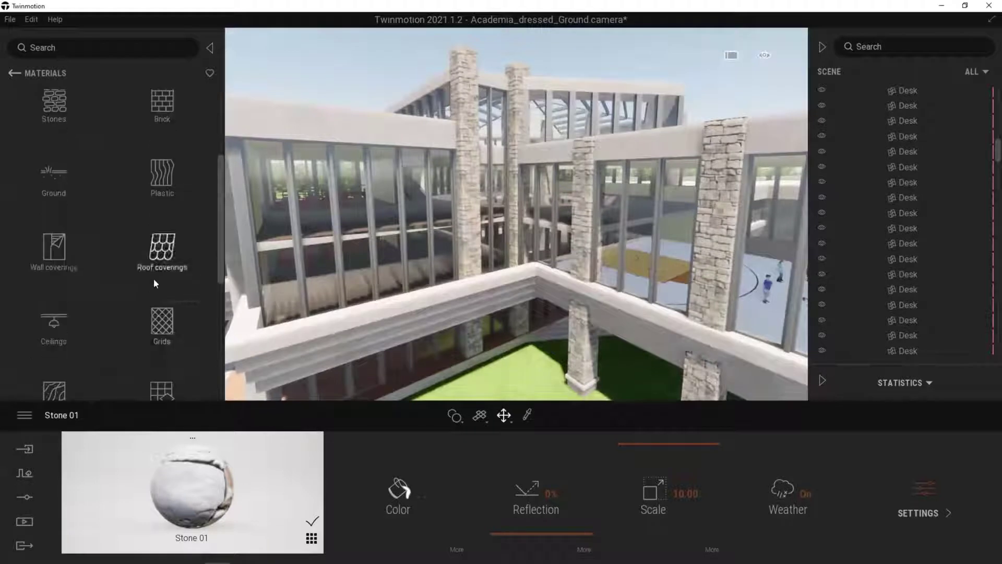
pyautogui.scroll(2, 81, 339)
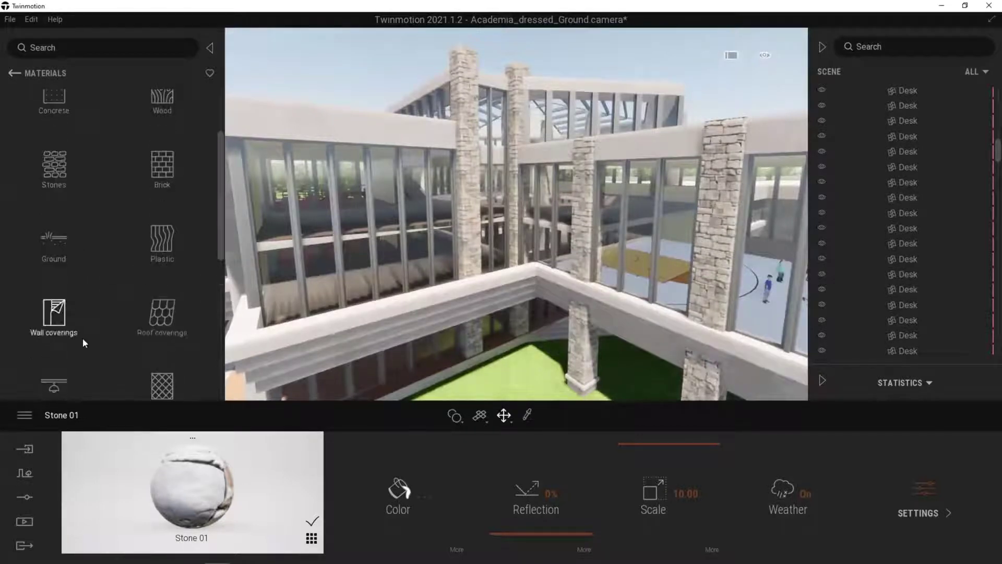
pyautogui.click(161, 248)
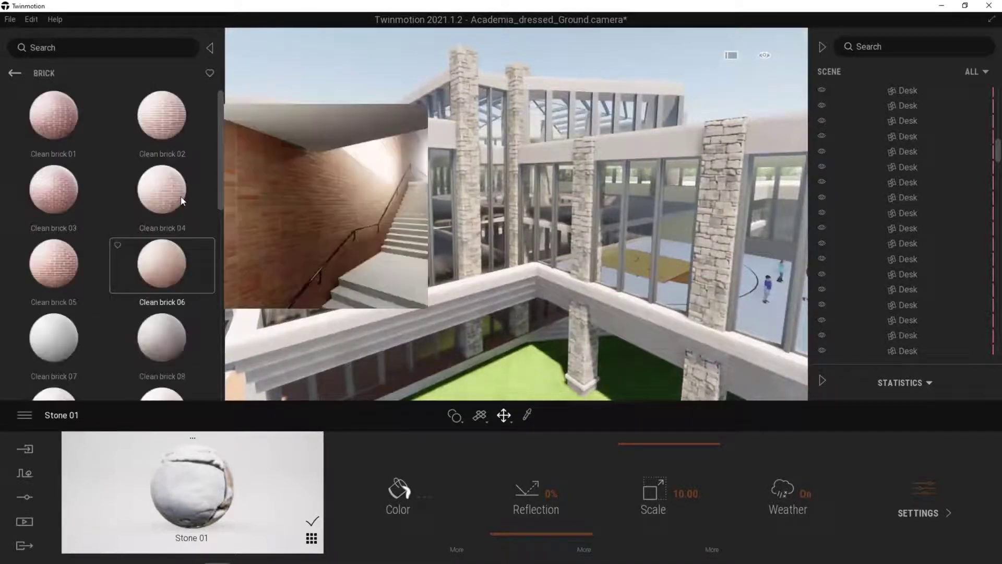
pyautogui.click(14, 73)
pyautogui.click(62, 205)
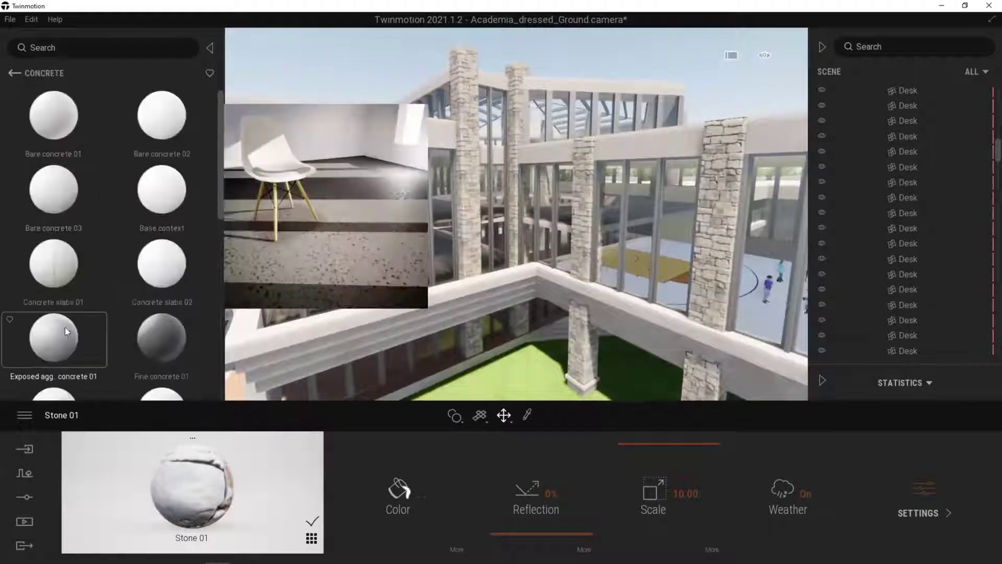
pyautogui.moveTo(46, 264); pyautogui.dragTo(383, 154)
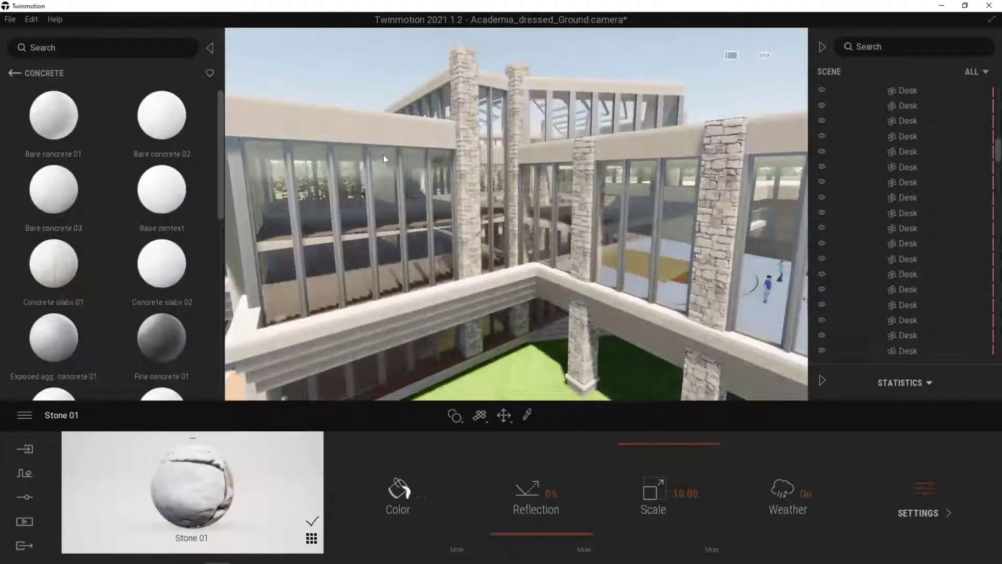
# - Set the Concrete slabs 01 scale to 10 and inspect the slab pattern around the facade
pyautogui.doubleClick(684, 494)
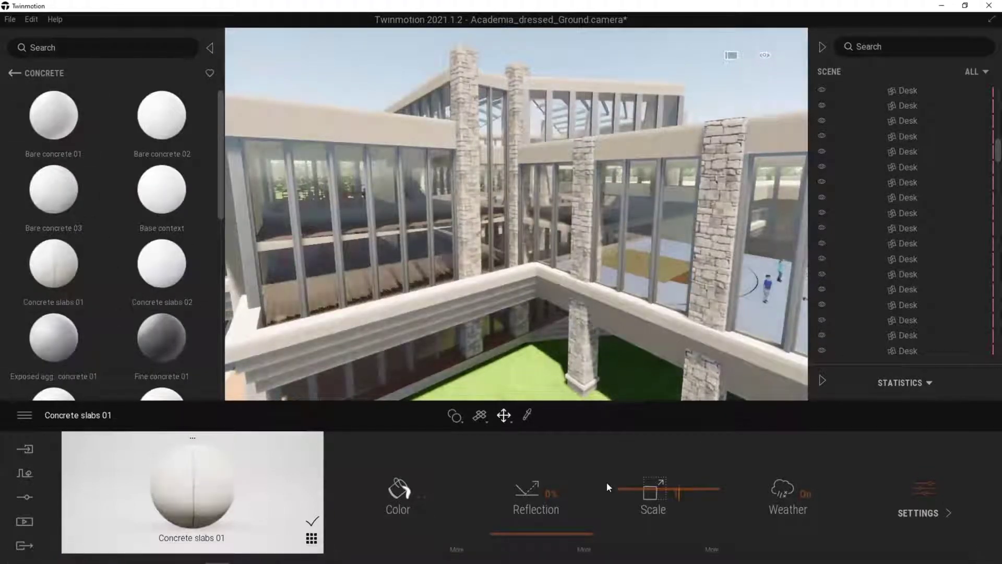
pyautogui.moveTo(317, 198); pyautogui.dragTo(449, 240, button='middle')
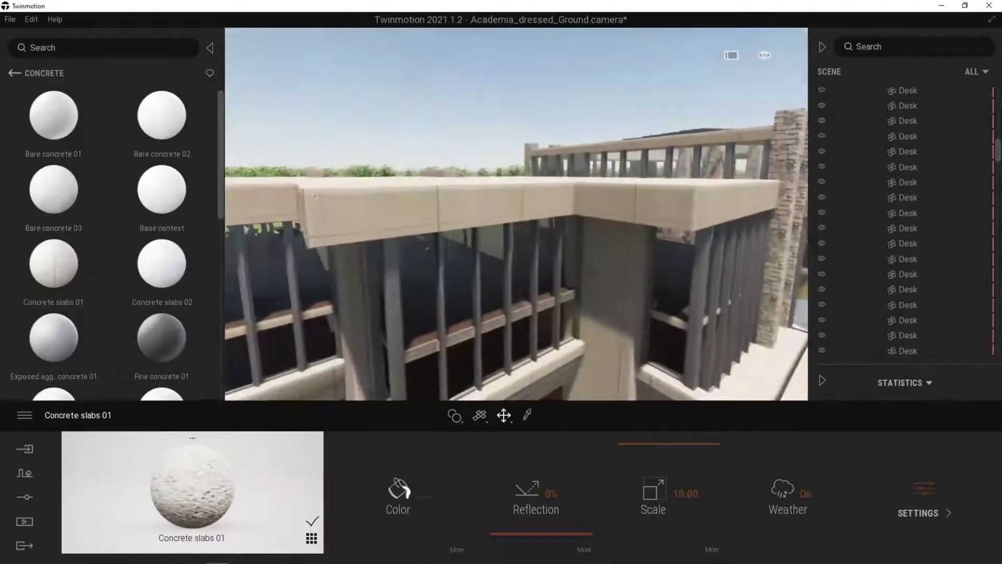
pyautogui.moveTo(315, 198); pyautogui.dragTo(495, 222)
pyautogui.moveTo(493, 192); pyautogui.dragTo(386, 141, button='middle')
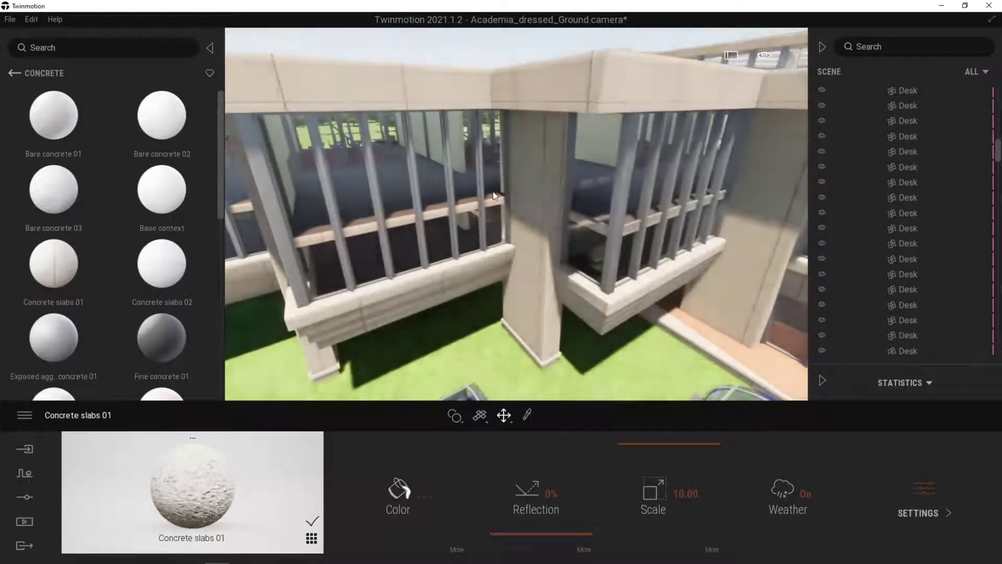
# - Shift the Concrete slabs 01 texture on the facade bands by -0.61 along Y to realign the slab joints
pyautogui.moveTo(616, 217); pyautogui.dragTo(521, 177, button='middle')
pyautogui.scroll(5, 520, 175)
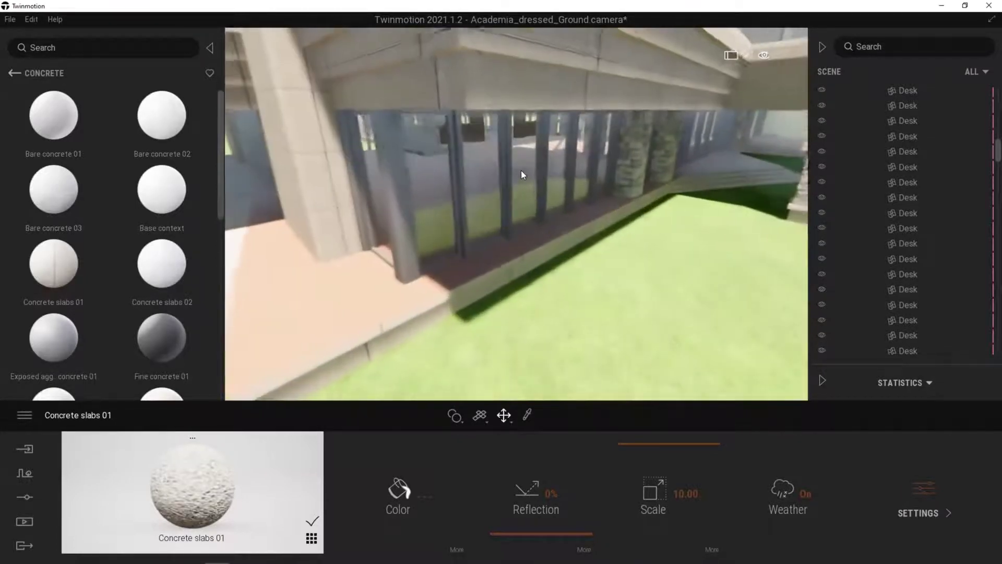
pyautogui.moveTo(521, 170)
pyautogui.mouseDown(button='right')
pyautogui.moveTo(493, 143)
pyautogui.moveTo(522, 156)
pyautogui.mouseUp(button='right')
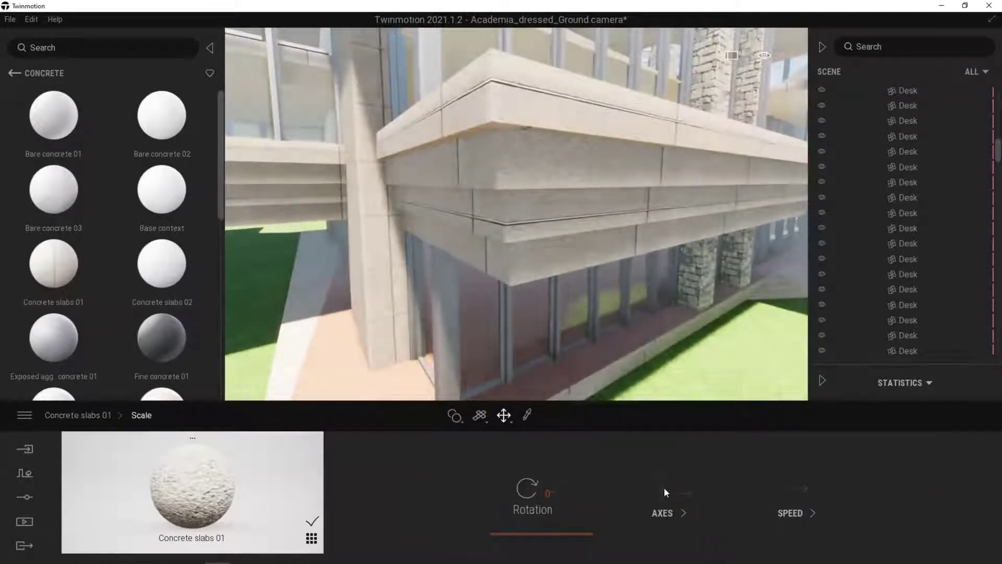
pyautogui.click(664, 491)
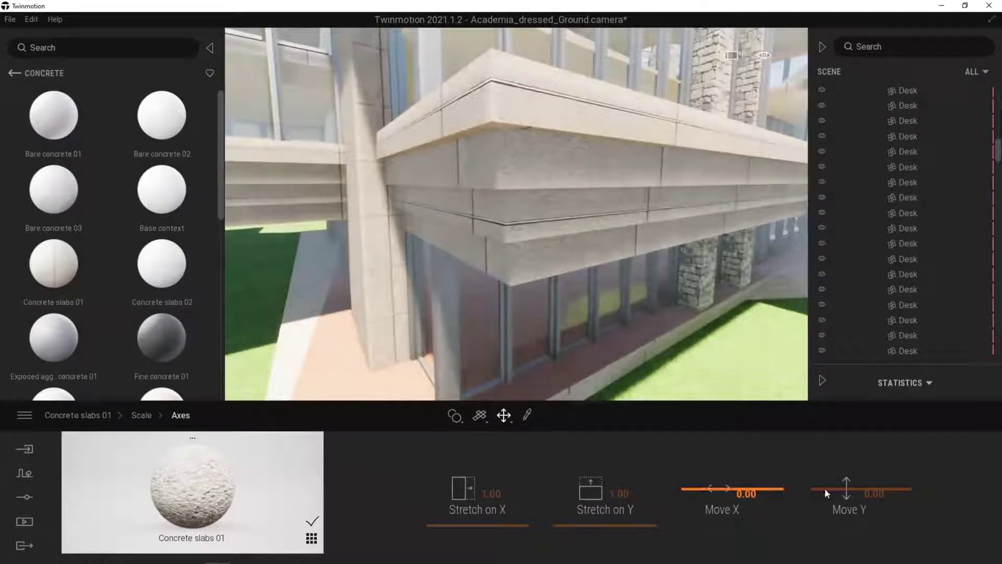
pyautogui.moveTo(825, 486); pyautogui.dragTo(822, 516)
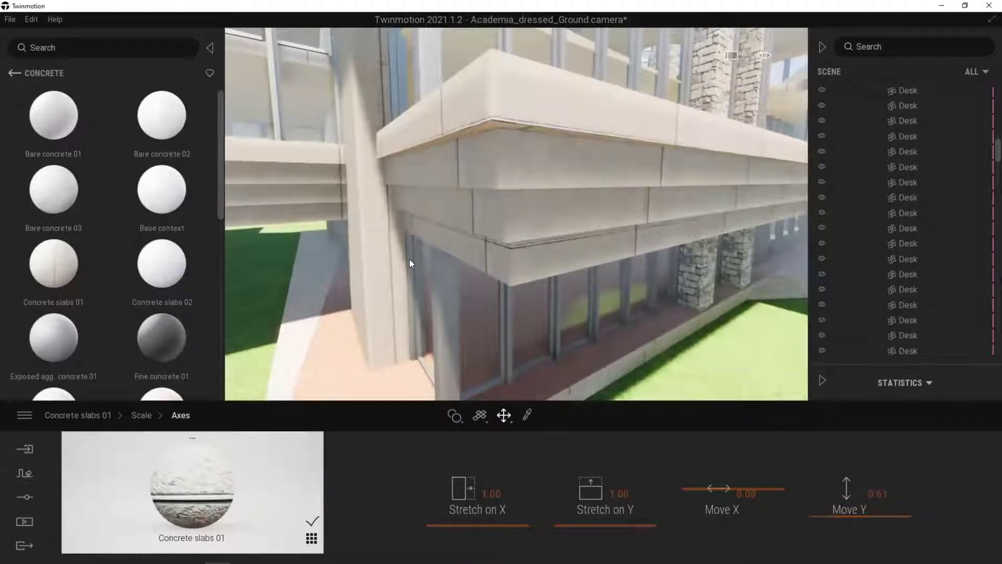
pyautogui.scroll(-8, 409, 260)
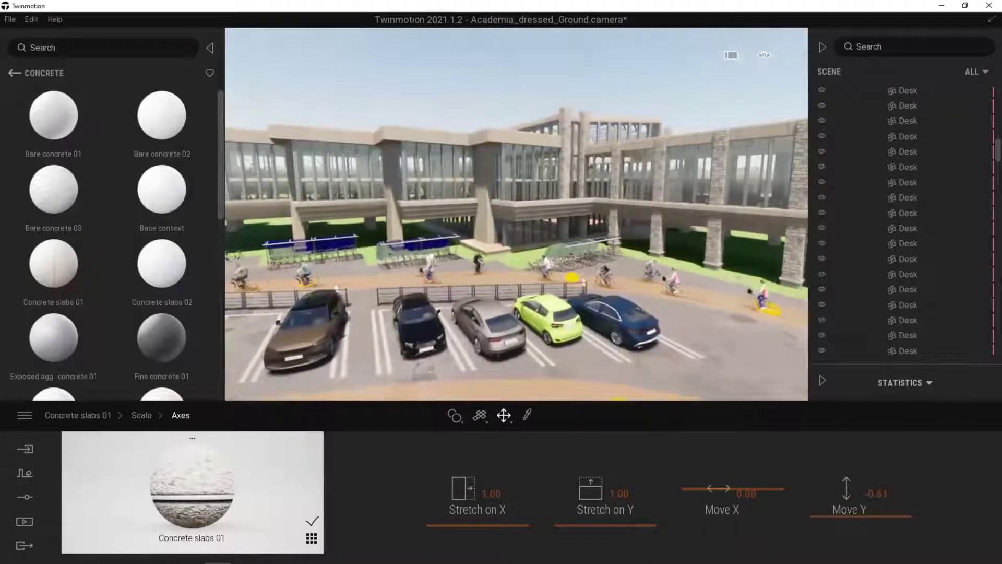
# - Apply the Decorative Concrete Facade surface from the Quixel Megascans rough concretes to the building's concrete bands and columns
pyautogui.click(14, 73)
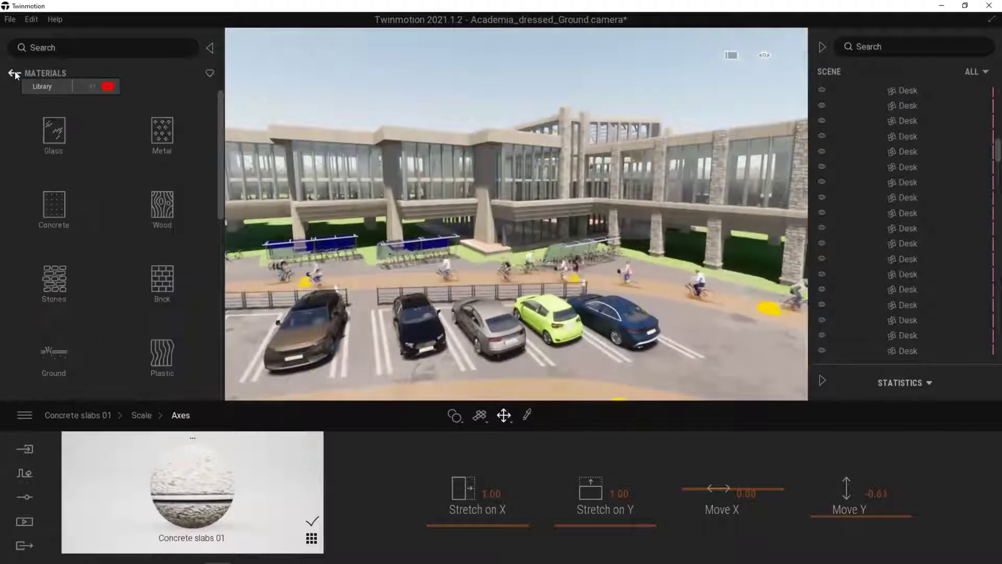
pyautogui.click(14, 73)
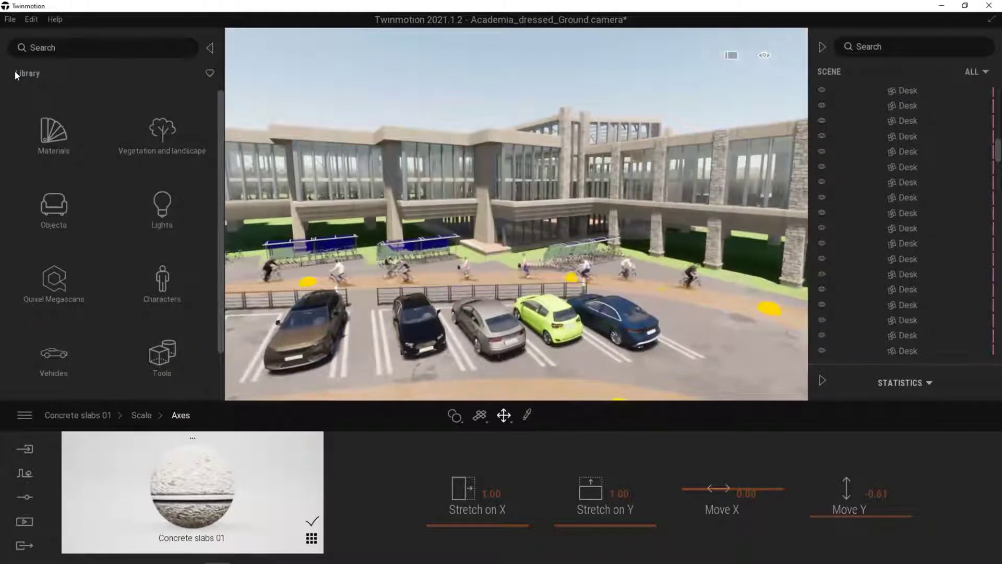
pyautogui.click(58, 286)
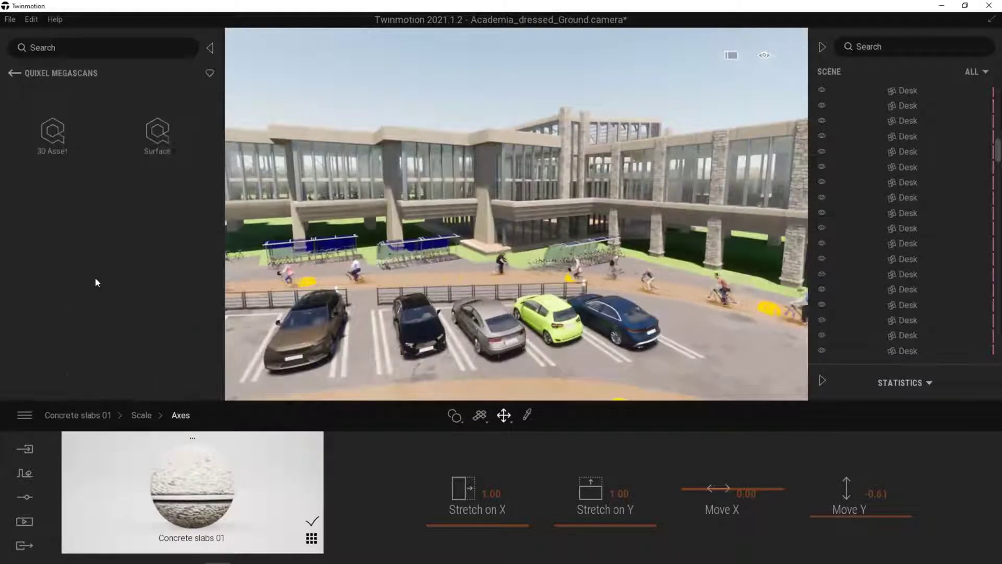
pyautogui.click(161, 142)
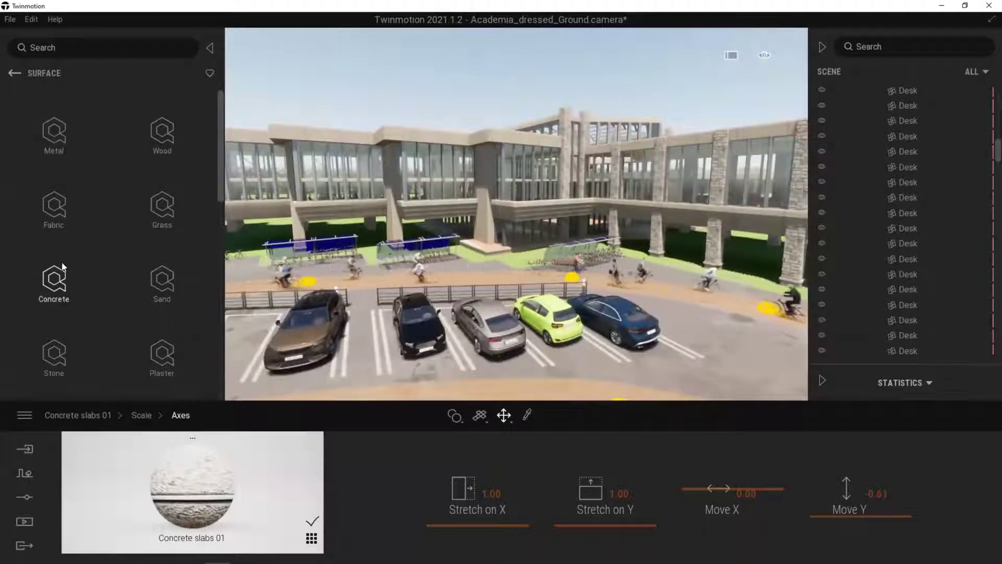
pyautogui.scroll(5, 484, 232)
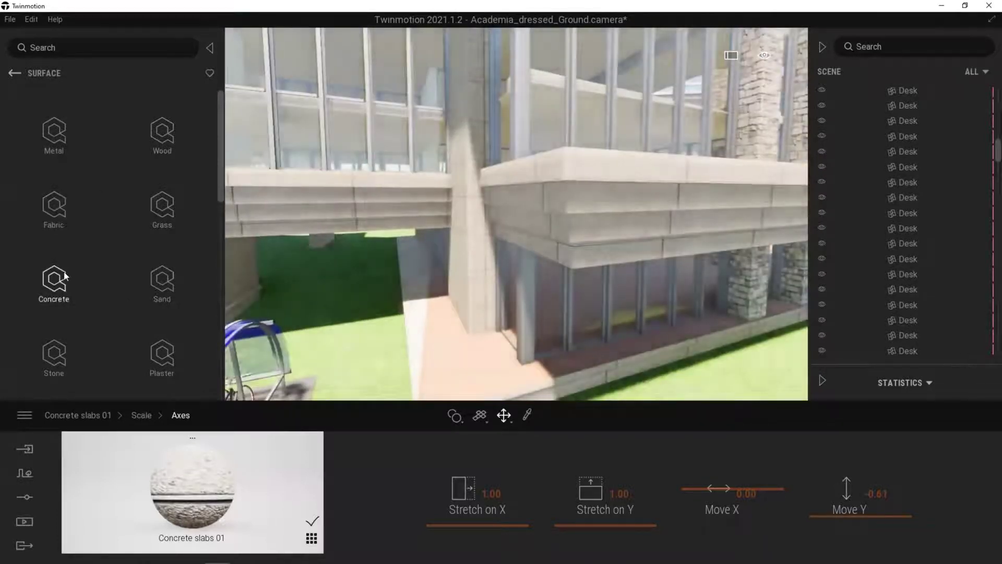
pyautogui.click(53, 284)
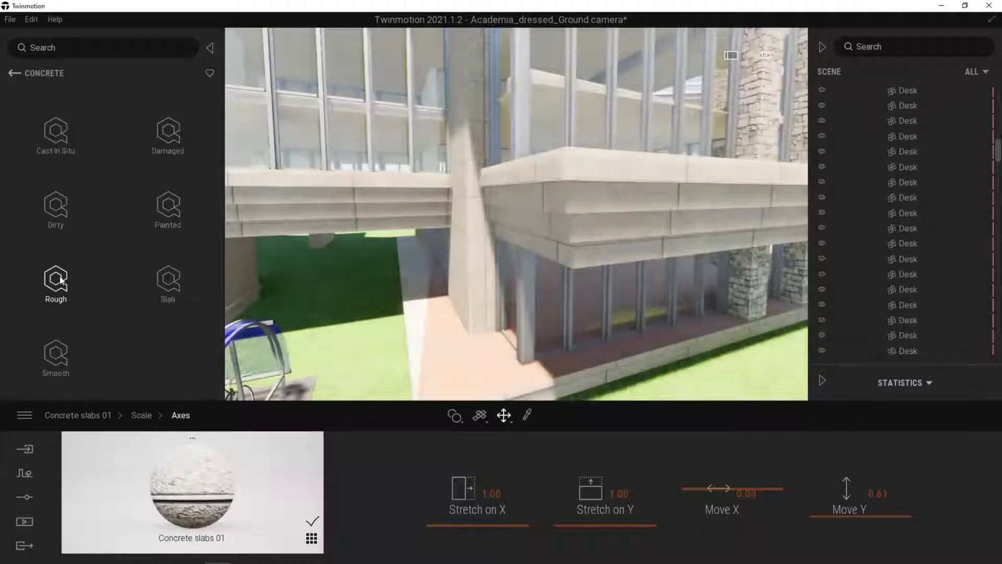
pyautogui.click(58, 282)
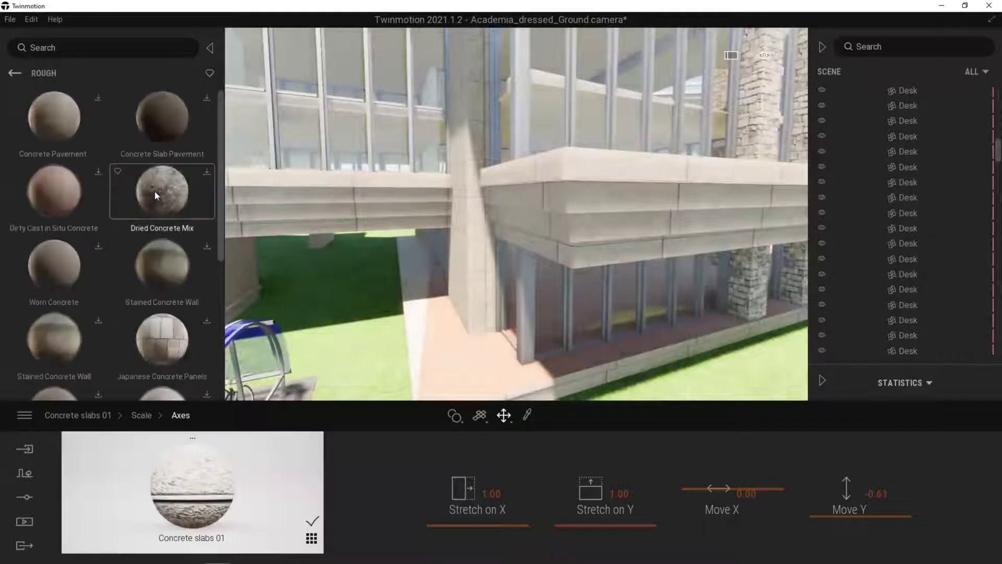
pyautogui.scroll(-5, 161, 219)
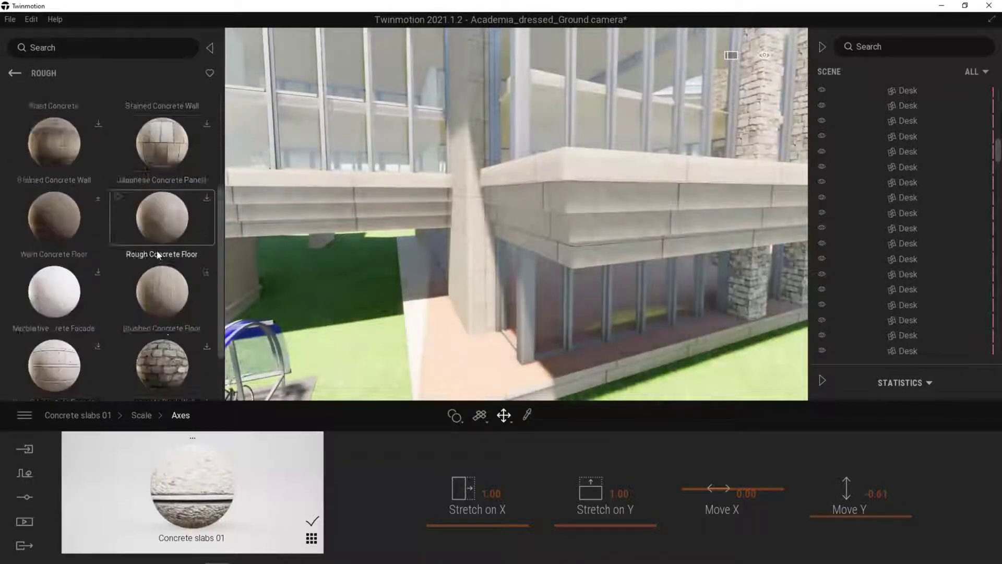
pyautogui.scroll(3, 61, 294)
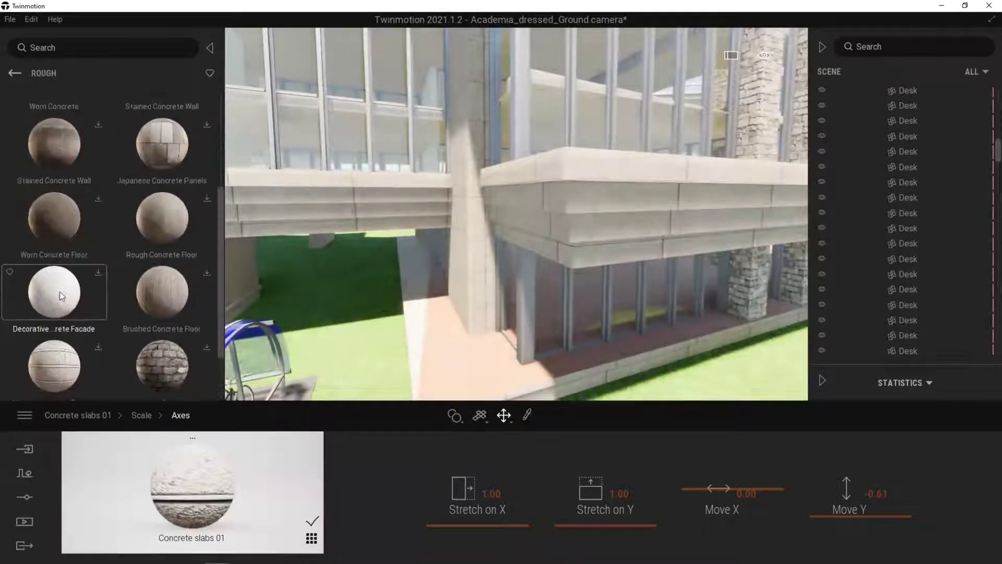
pyautogui.scroll(-2, 59, 290)
pyautogui.moveTo(44, 294); pyautogui.dragTo(468, 226)
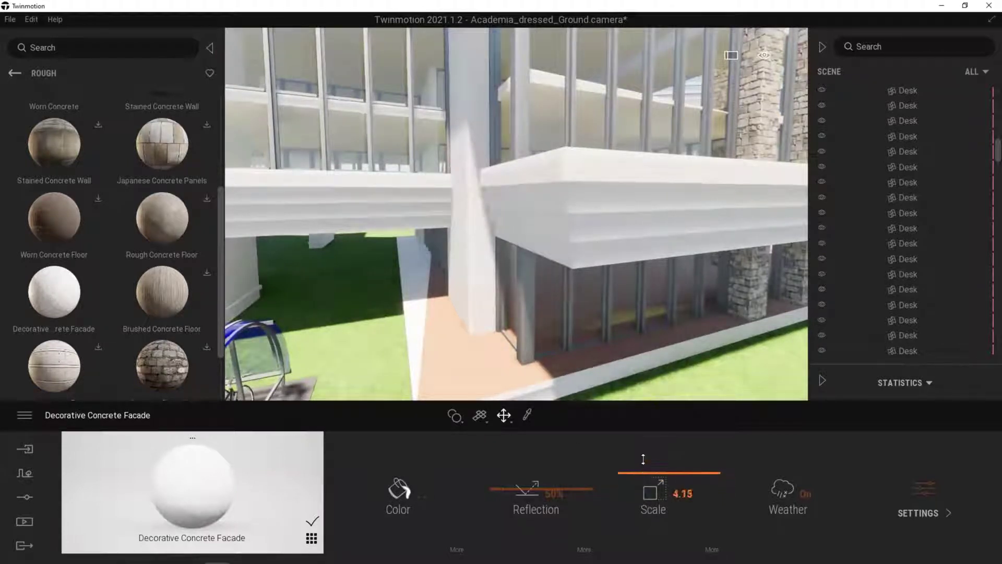
# - Set the Decorative Concrete Facade material's scale to 10, luminosity to 27% and grunge to 52%
pyautogui.scroll(5, 561, 236)
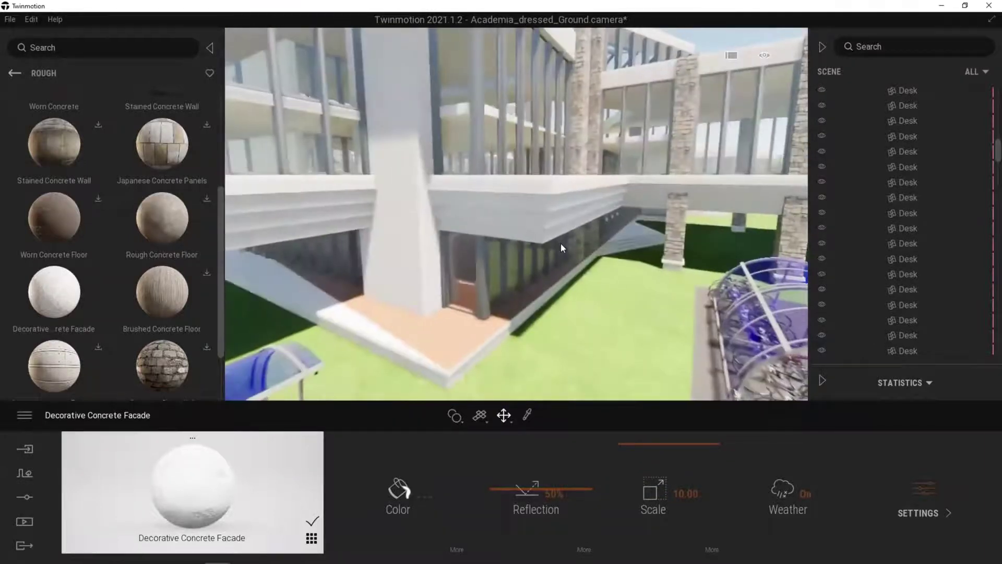
pyautogui.moveTo(560, 243); pyautogui.dragTo(588, 456, button='right')
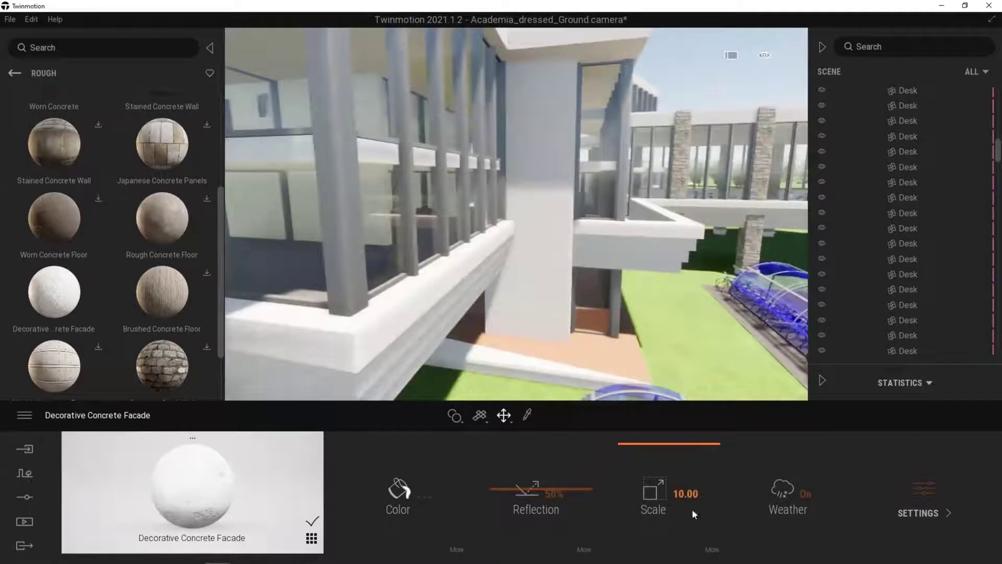
pyautogui.click(424, 495)
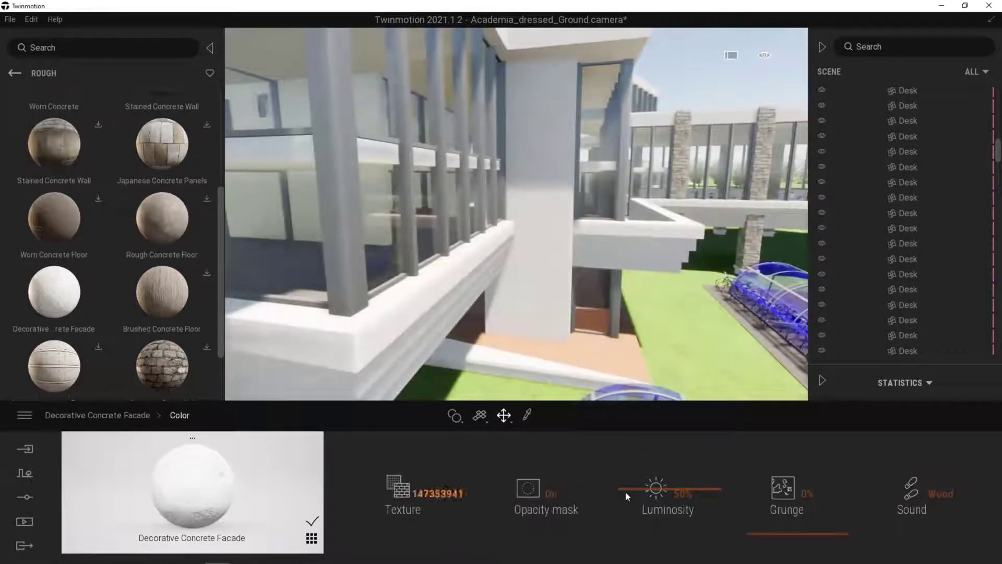
pyautogui.moveTo(635, 493); pyautogui.dragTo(632, 439)
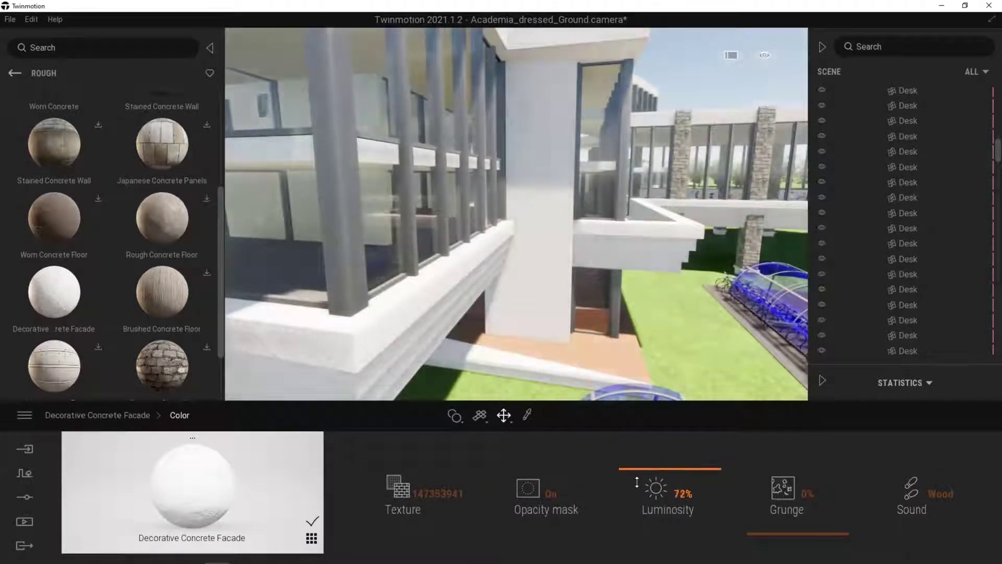
pyautogui.moveTo(637, 482); pyautogui.dragTo(649, 510)
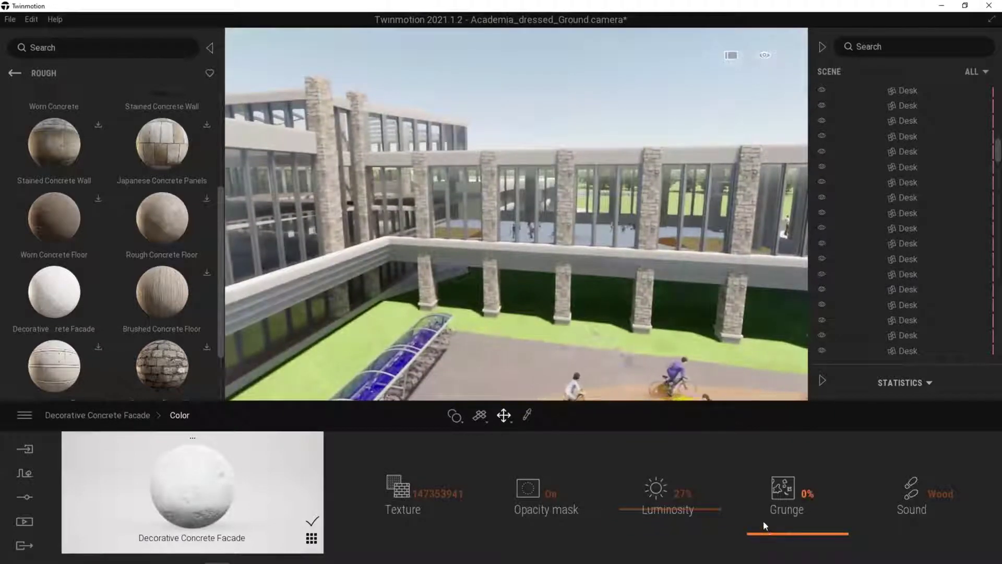
pyautogui.moveTo(767, 538); pyautogui.dragTo(765, 472)
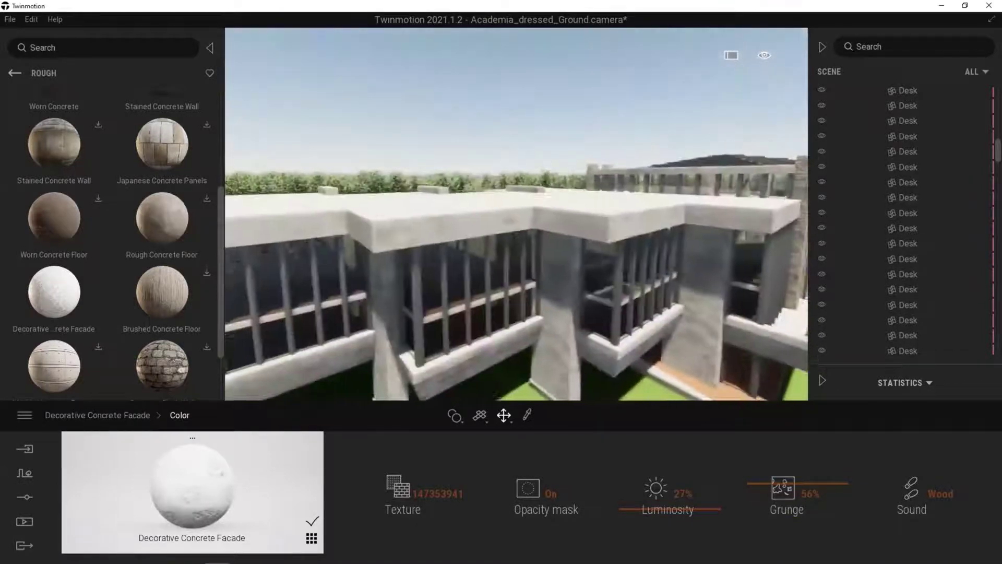
pyautogui.press('w')
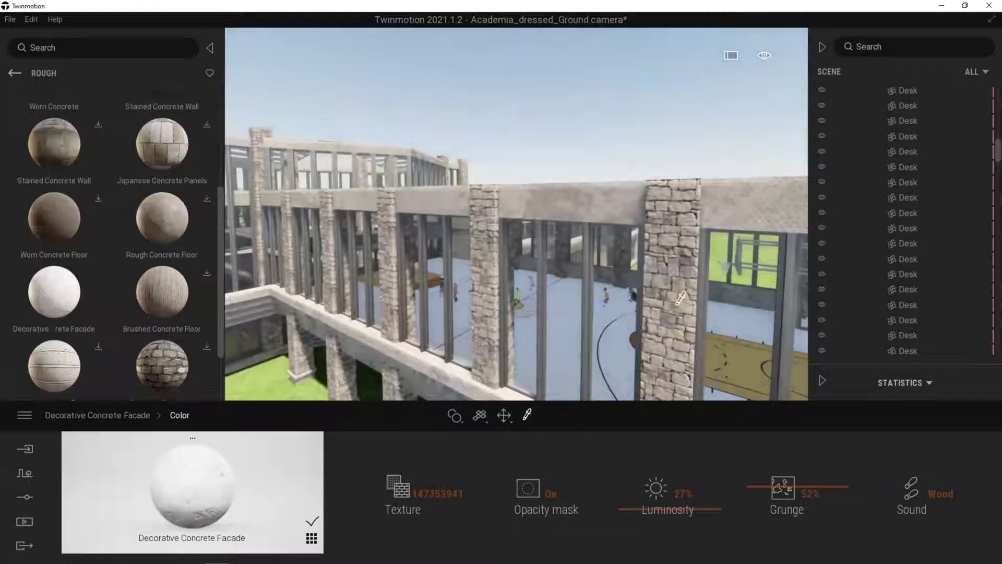
# - Pick the Stone 01 material from a stone column and set its grunge to 65%
pyautogui.click(677, 304)
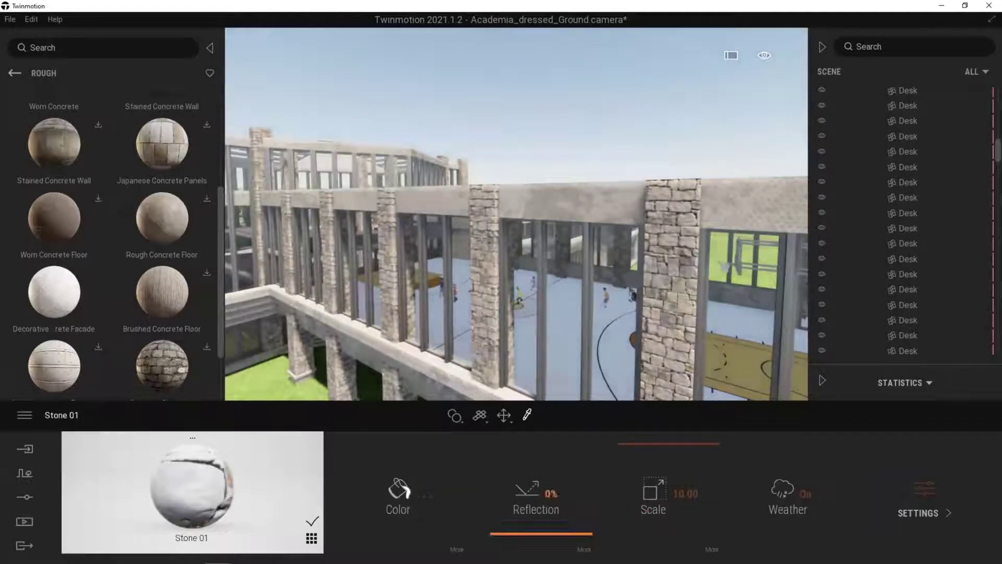
pyautogui.click(398, 493)
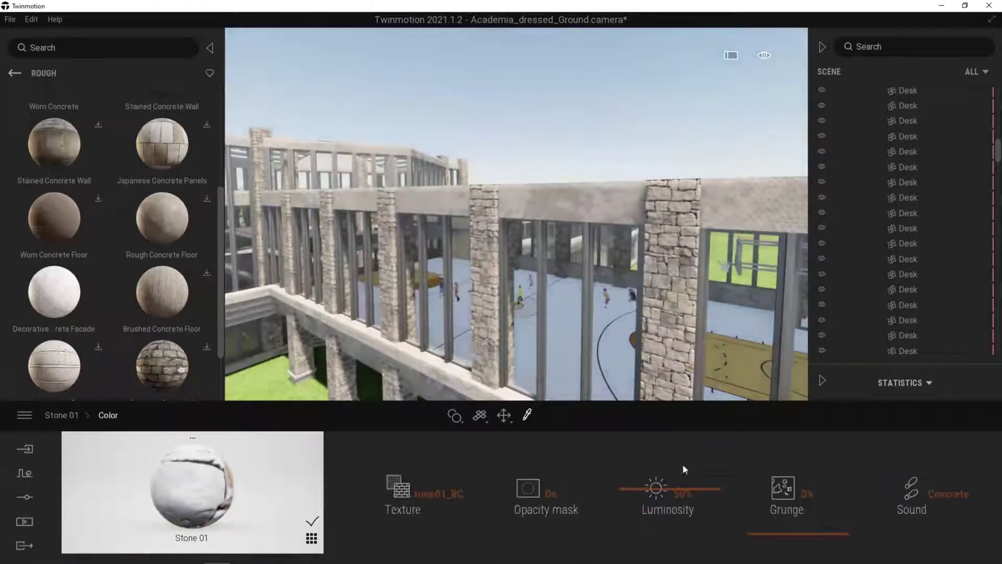
pyautogui.moveTo(764, 492)
pyautogui.mouseDown()
pyautogui.moveTo(765, 463)
pyautogui.moveTo(765, 477)
pyautogui.mouseUp()
pyautogui.moveTo(608, 270); pyautogui.dragTo(583, 273, button='right')
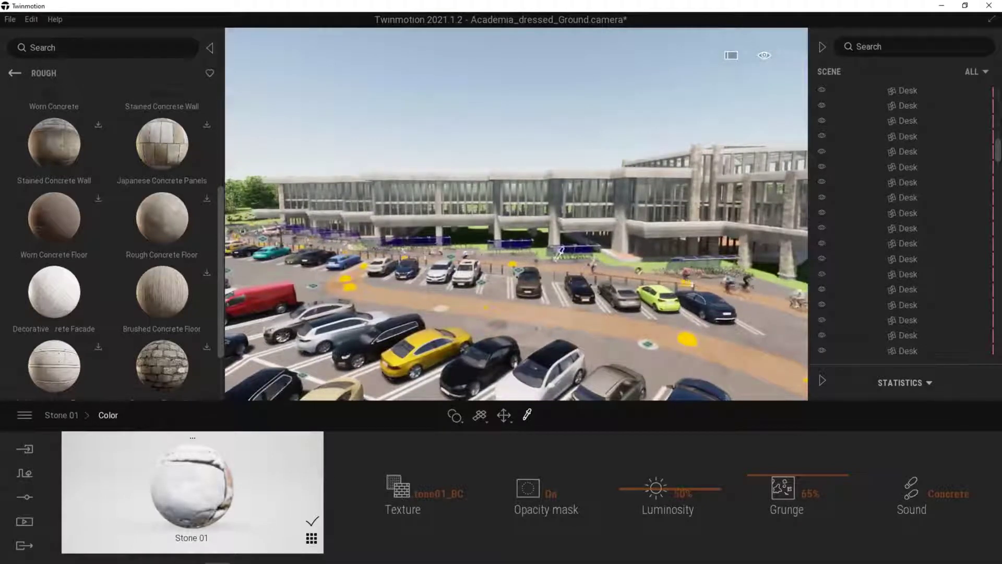
pyautogui.scroll(2, 155, 203)
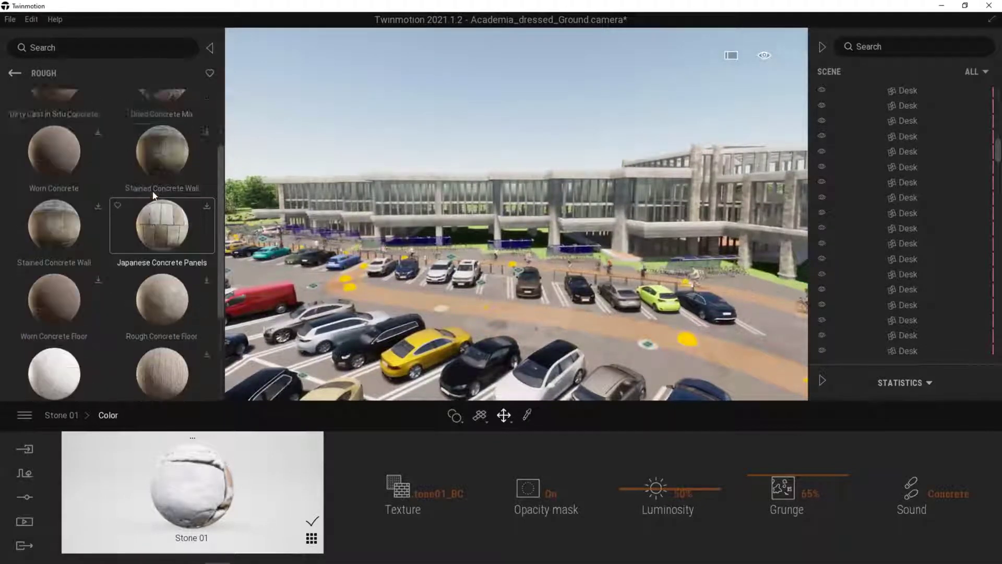
pyautogui.scroll(3, 154, 195)
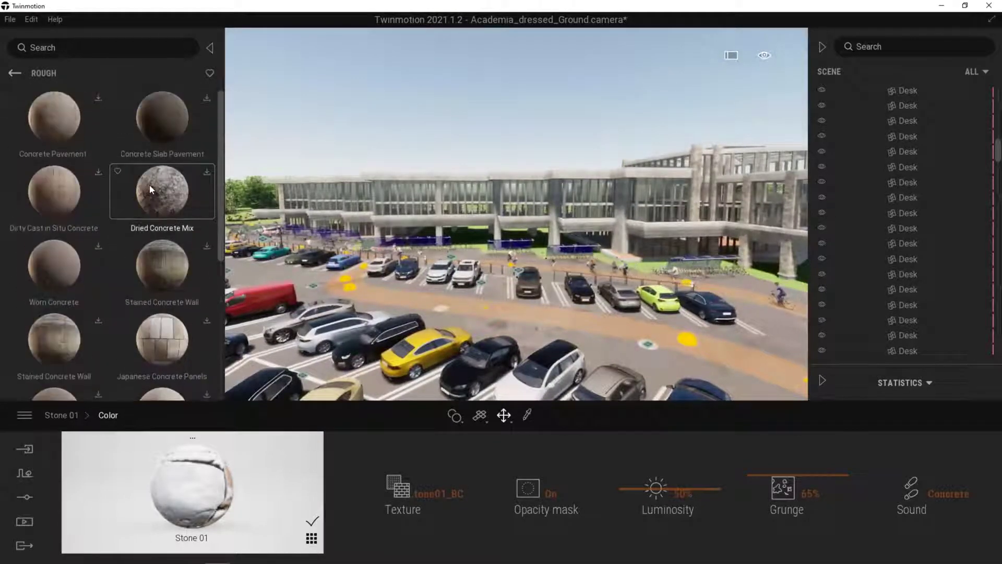
pyautogui.click(14, 74)
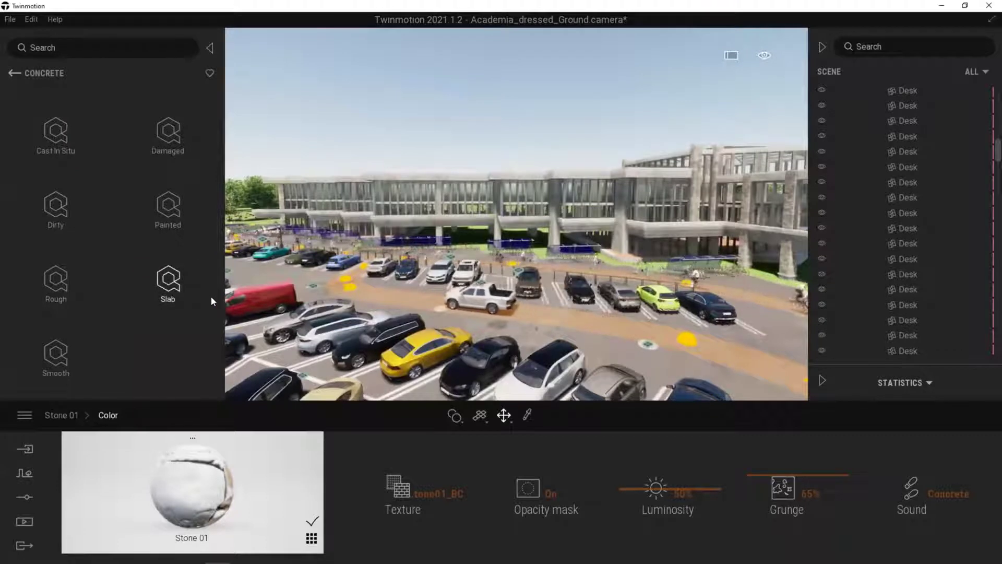
# - Create a new Presenter presentation in the scene's media
pyautogui.click(23, 520)
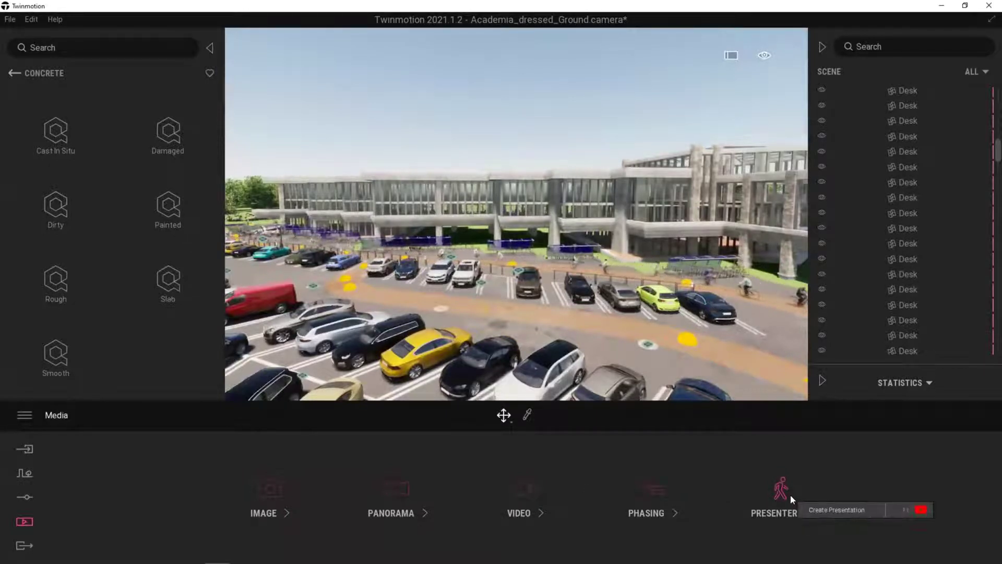
pyautogui.scroll(5, 508, 250)
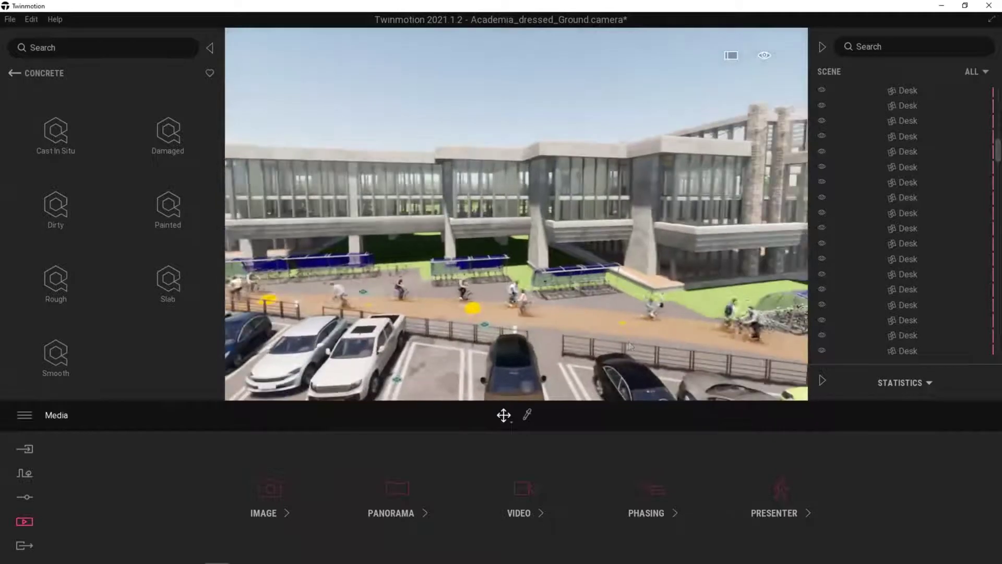
pyautogui.click(764, 488)
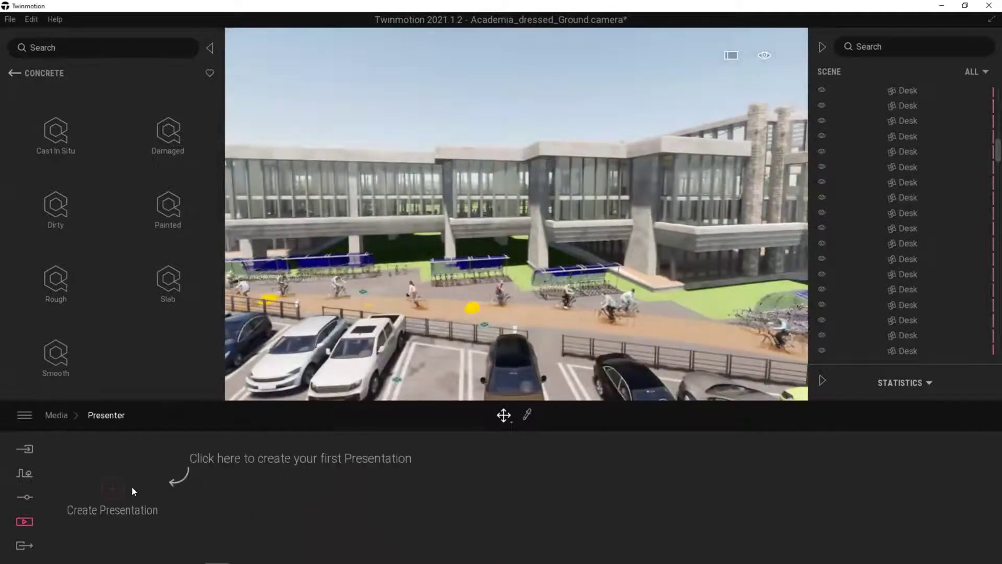
pyautogui.click(117, 487)
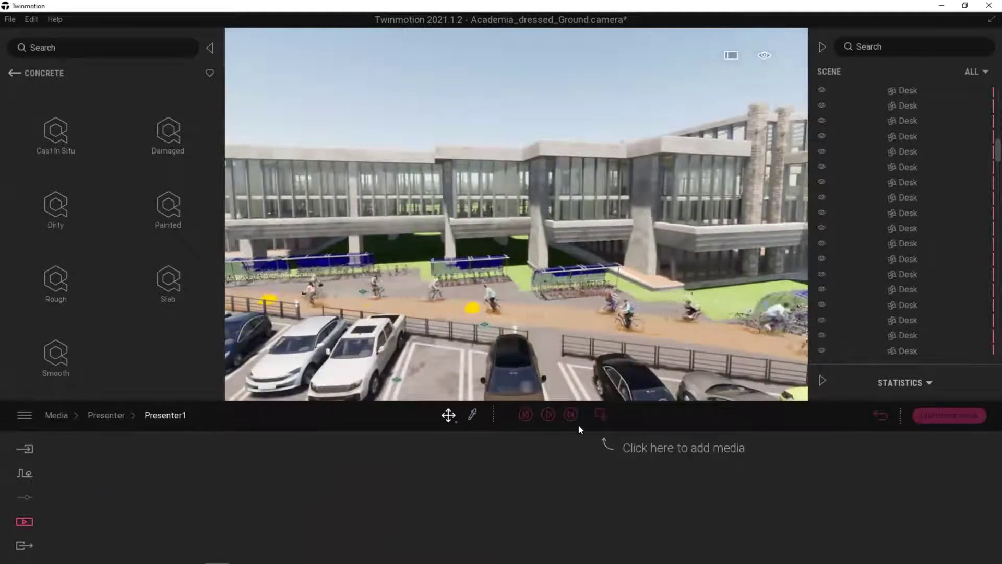
# - Add all saved images, Mananddog and Image2 to Image10, to the presentation, followed by Video1
pyautogui.click(598, 415)
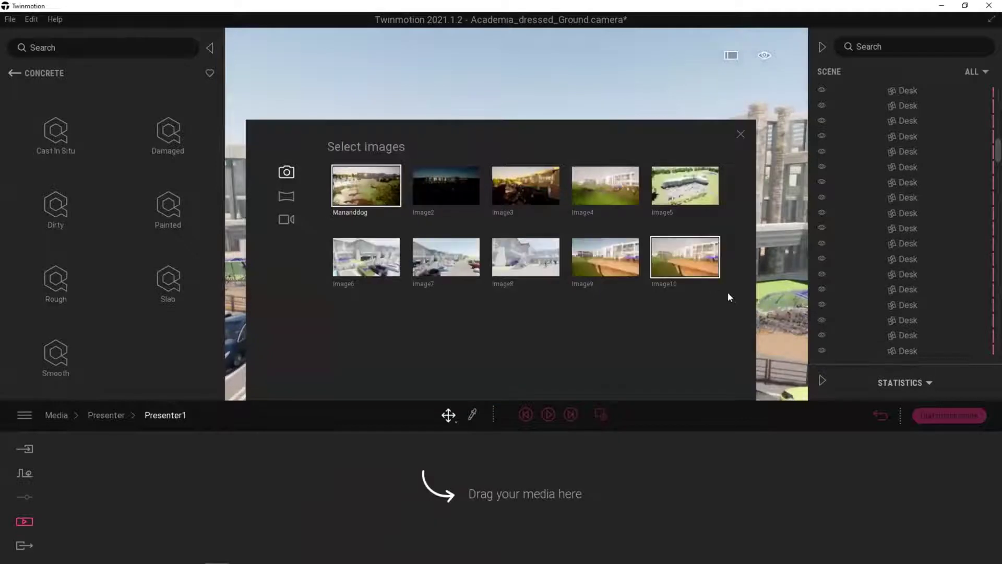
pyautogui.moveTo(676, 275); pyautogui.dragTo(537, 475)
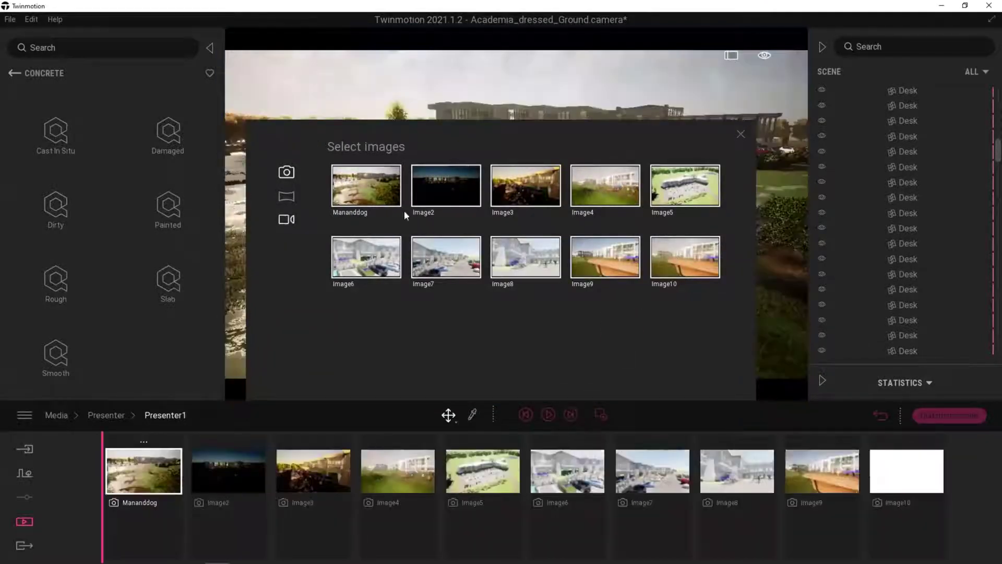
pyautogui.click(286, 219)
pyautogui.moveTo(361, 185); pyautogui.dragTo(959, 479)
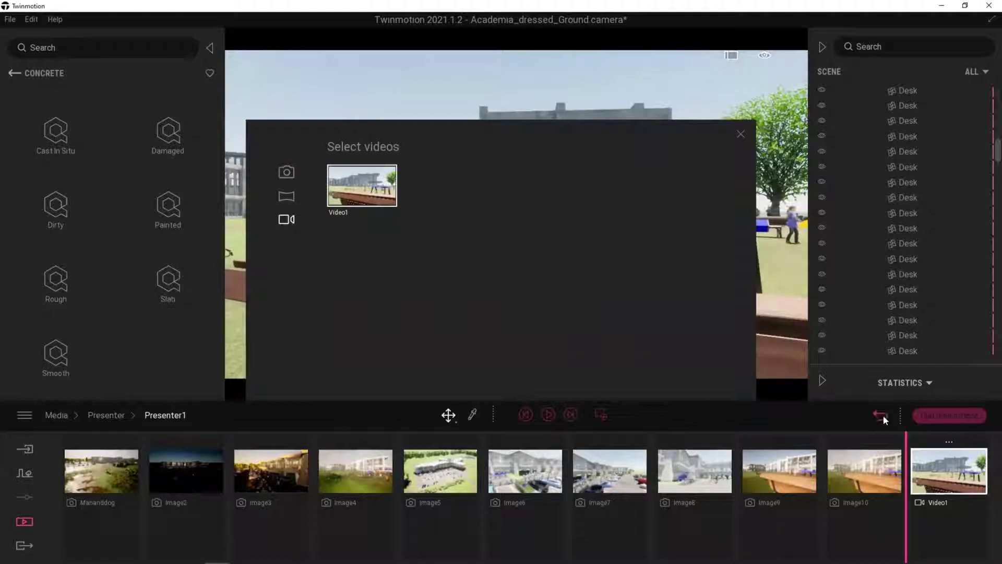
# - Finish choosing media for the presentation and preview its Mananddog, Image2 and Image3 slides
pyautogui.click(741, 134)
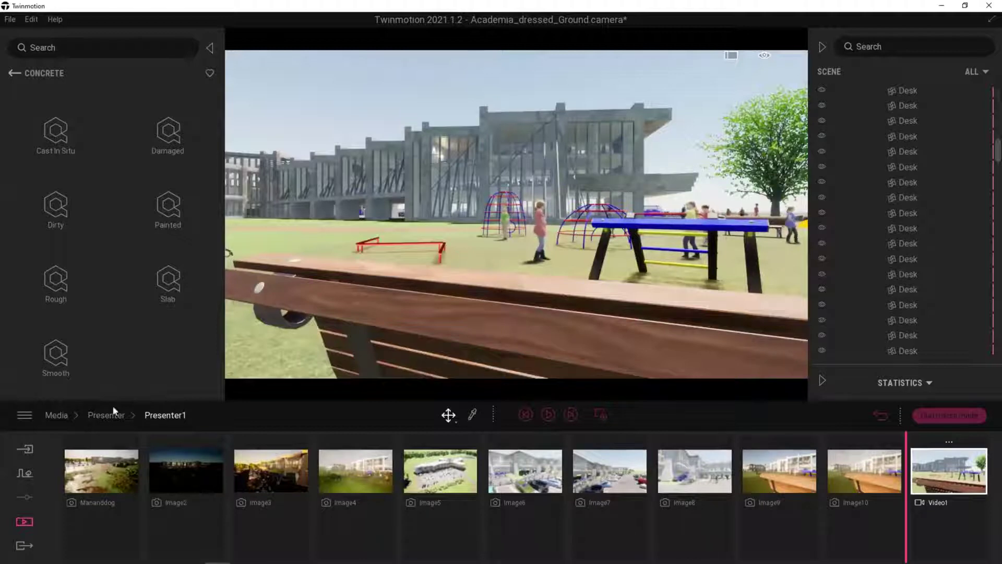
pyautogui.click(101, 471)
pyautogui.click(173, 475)
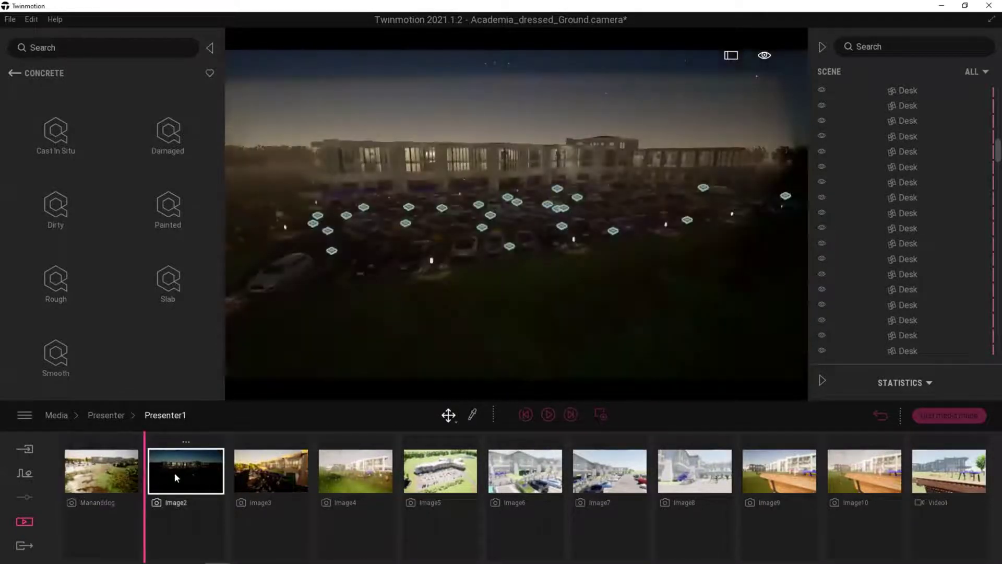
pyautogui.click(276, 468)
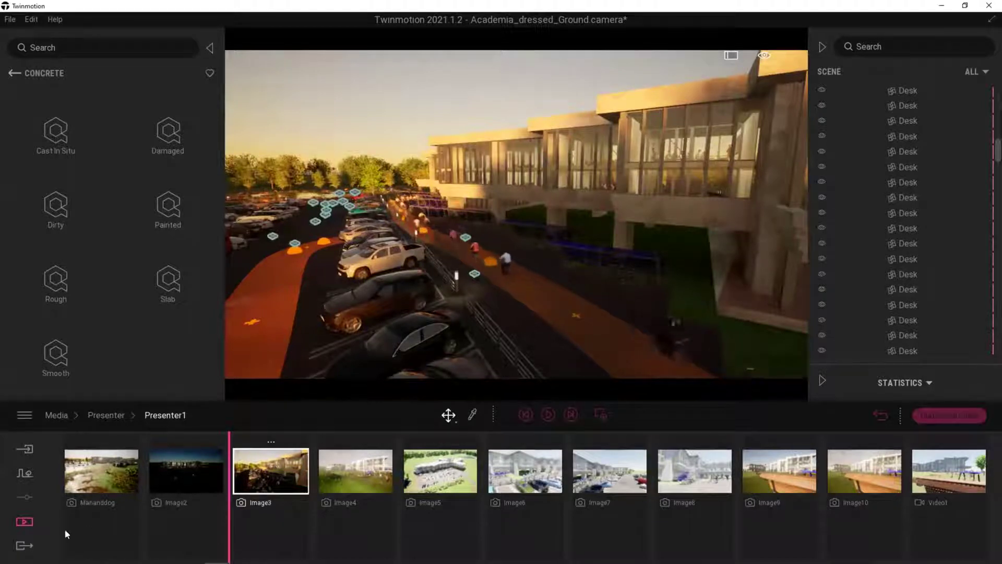
# - Select all ten saved images and Panorama1 as media for export
pyautogui.click(24, 546)
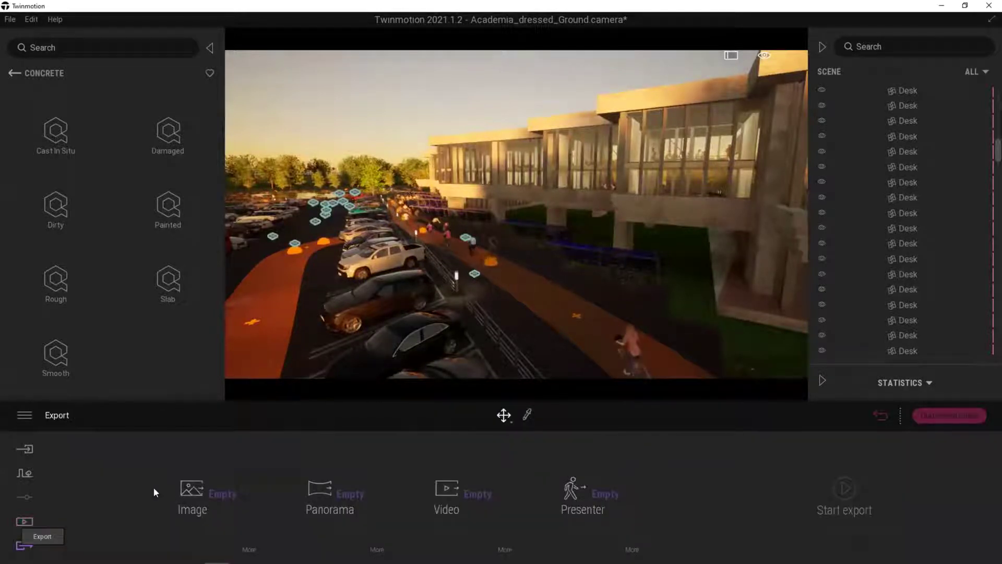
pyautogui.click(212, 499)
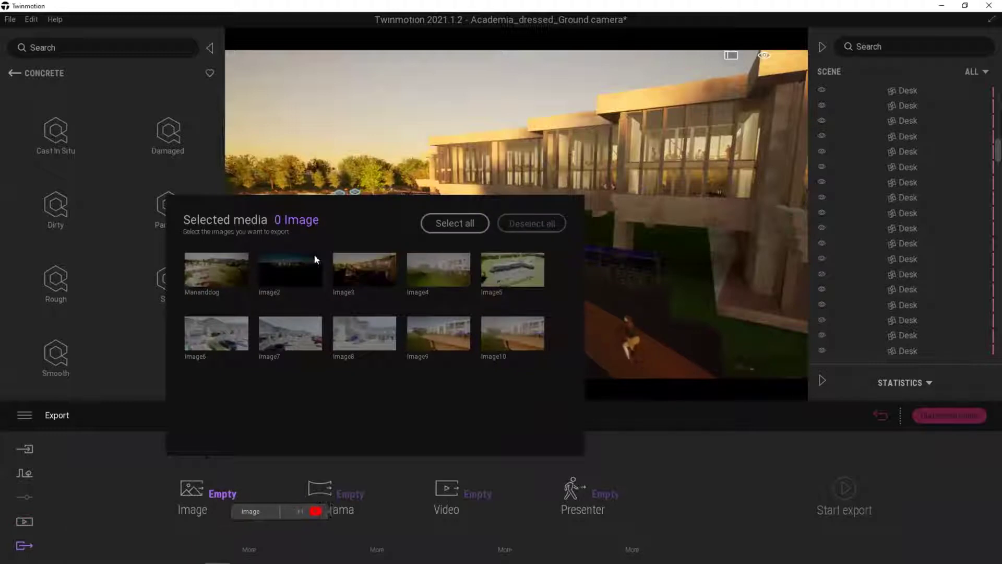
pyautogui.click(450, 224)
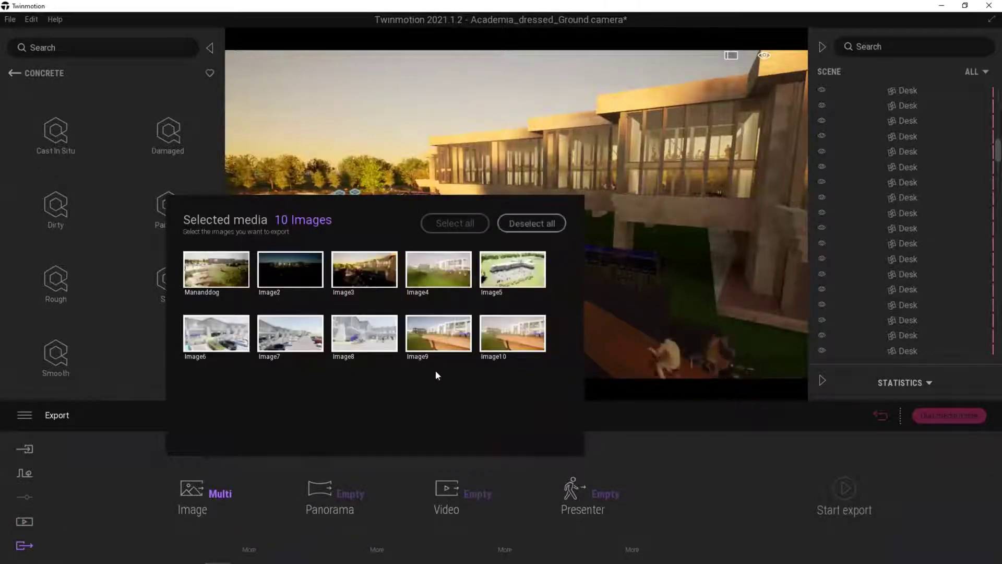
pyautogui.click(346, 496)
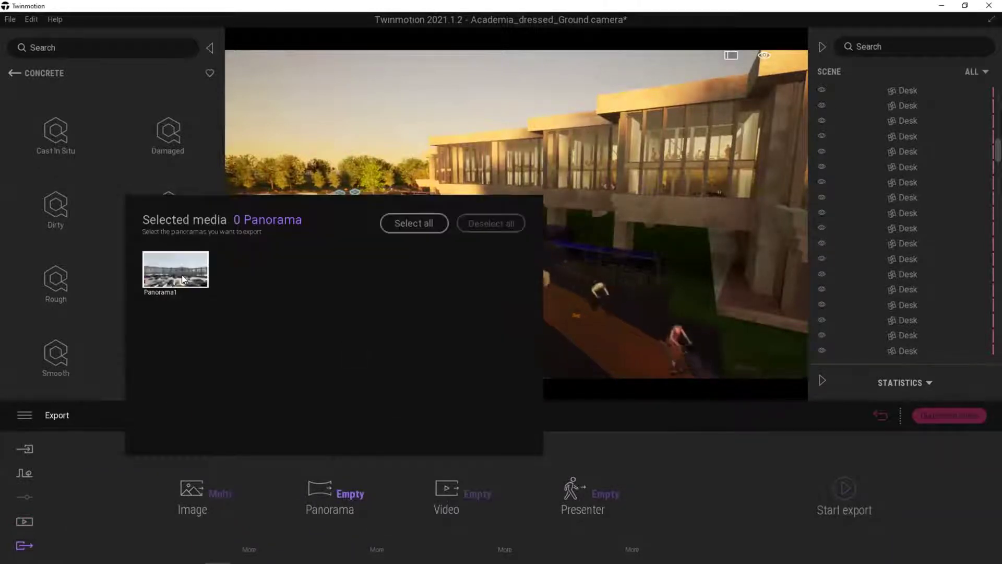
pyautogui.click(413, 223)
# - Add Video1 and the Presenter1 presentation to the media selected for export
pyautogui.click(481, 494)
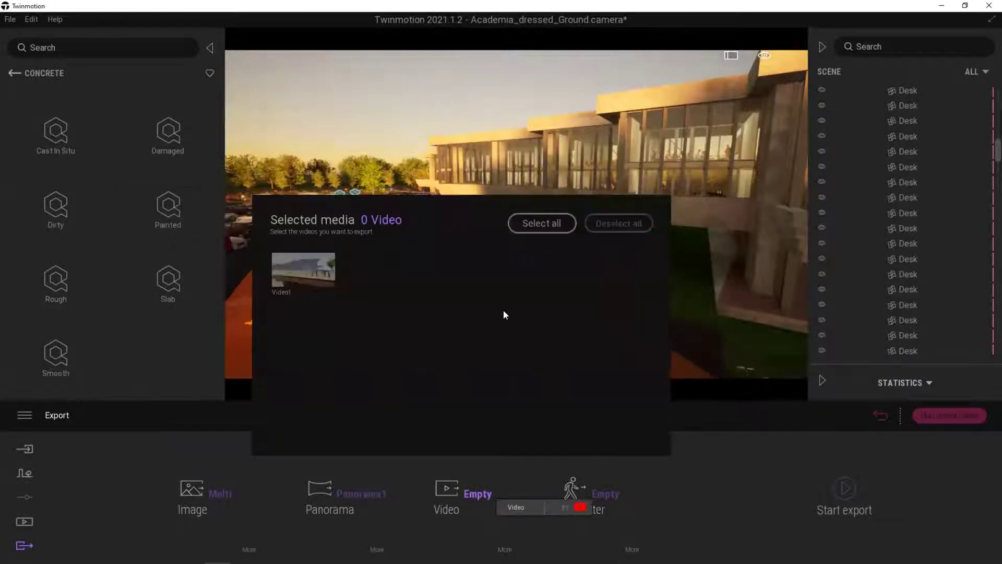
pyautogui.click(547, 224)
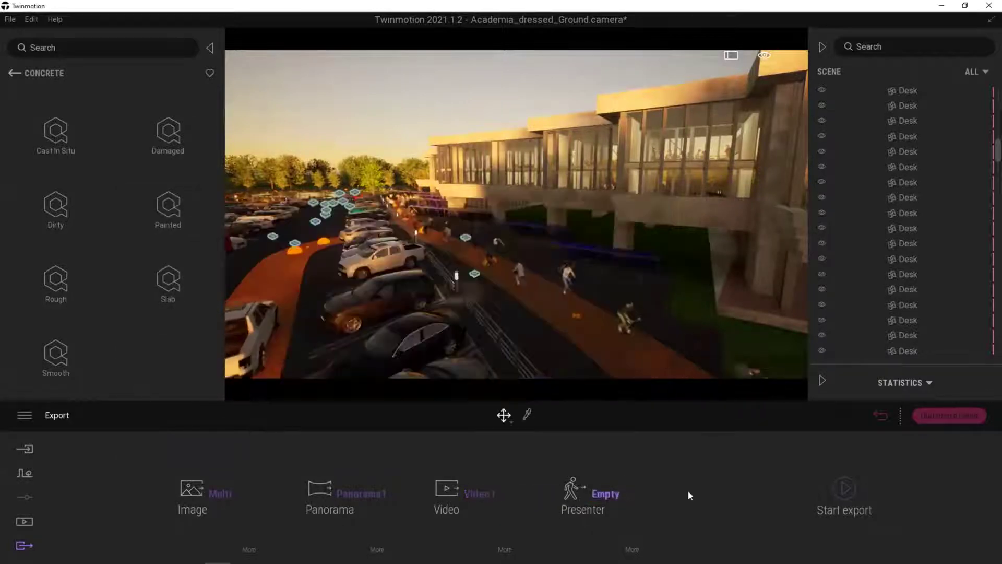
pyautogui.click(609, 493)
pyautogui.click(425, 283)
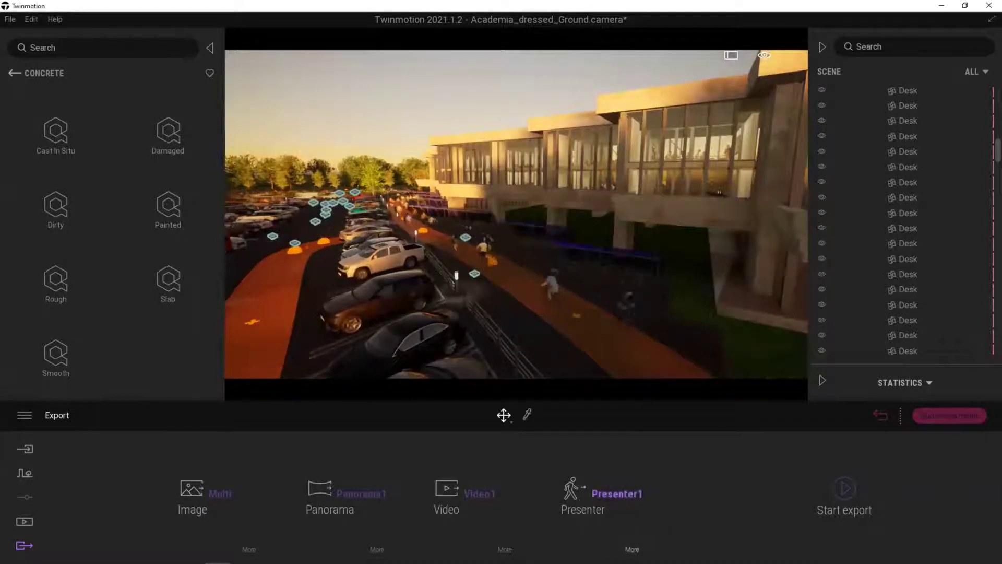
# - Set the presentation's export save location to Cloud (early access)
pyautogui.click(632, 549)
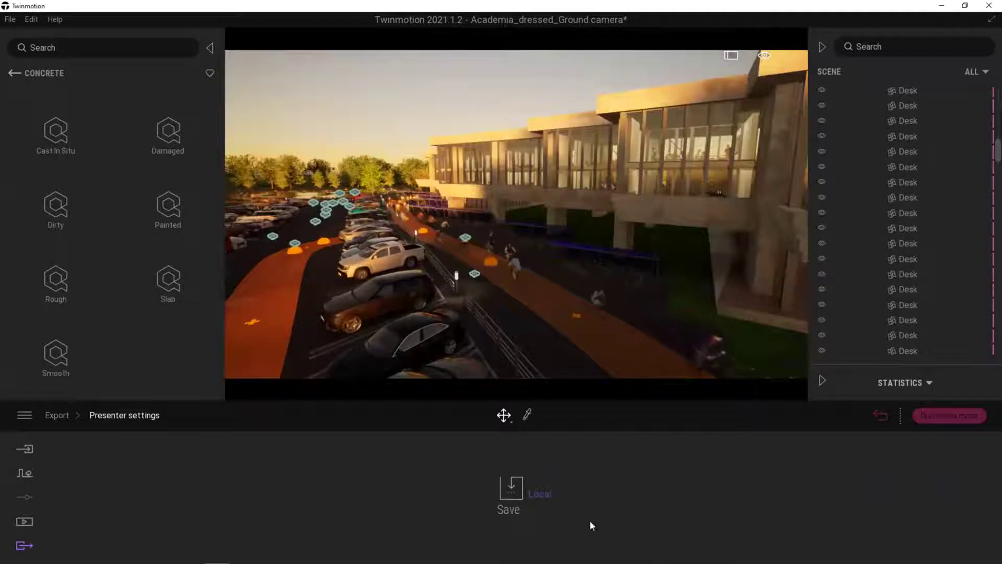
pyautogui.click(537, 500)
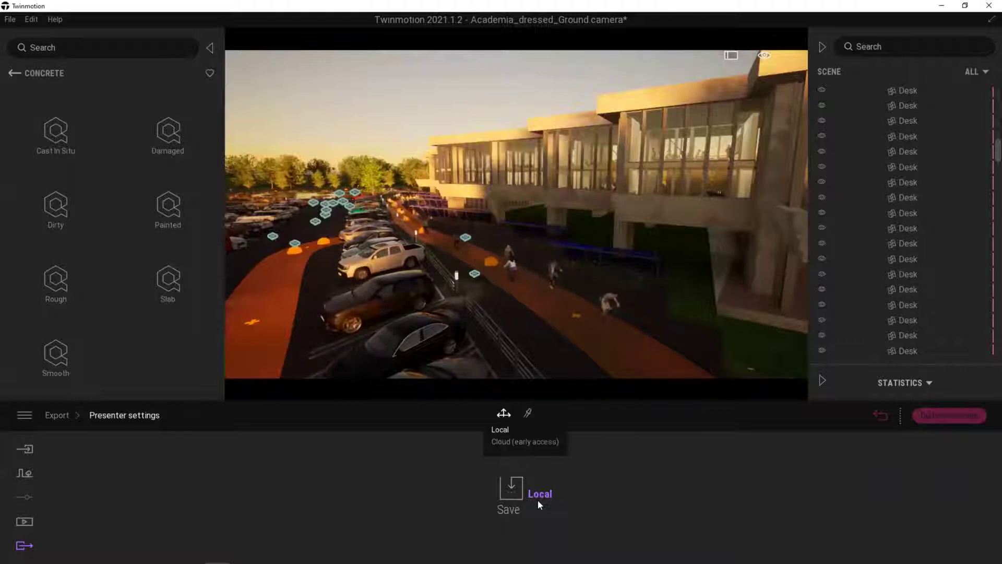
pyautogui.click(508, 443)
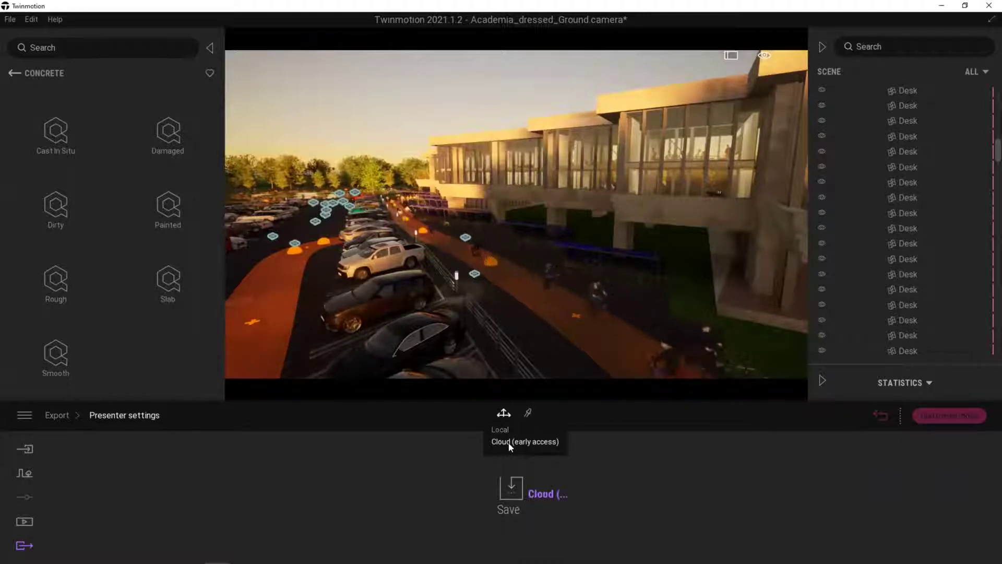
pyautogui.click(55, 416)
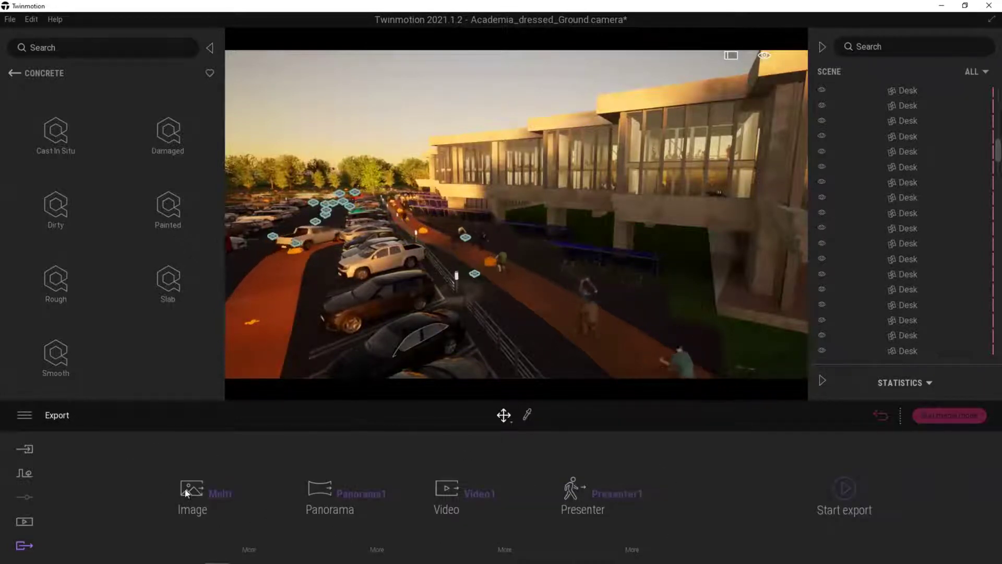
# - Export the selected media into a new desktop folder named Export
pyautogui.click(845, 488)
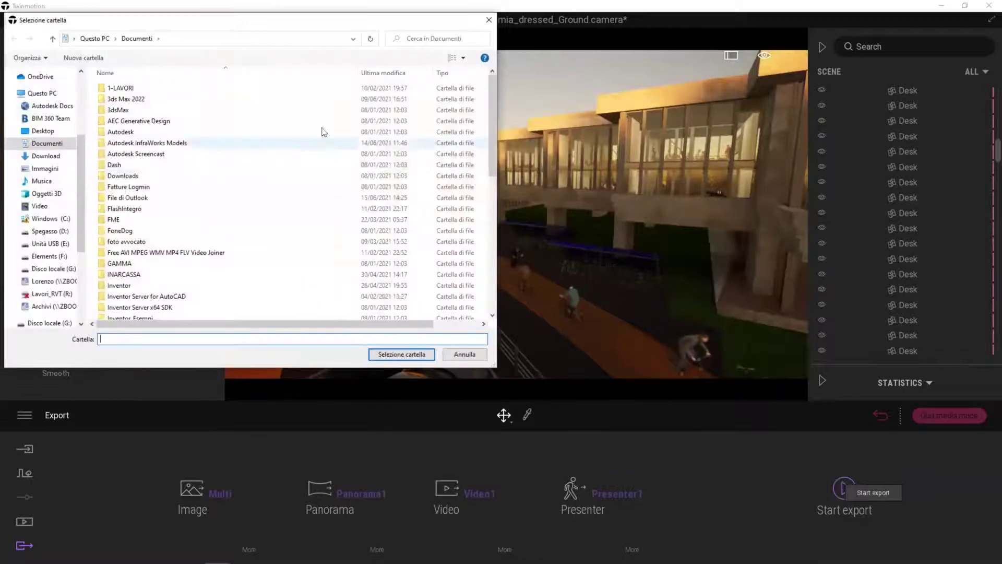
pyautogui.click(43, 130)
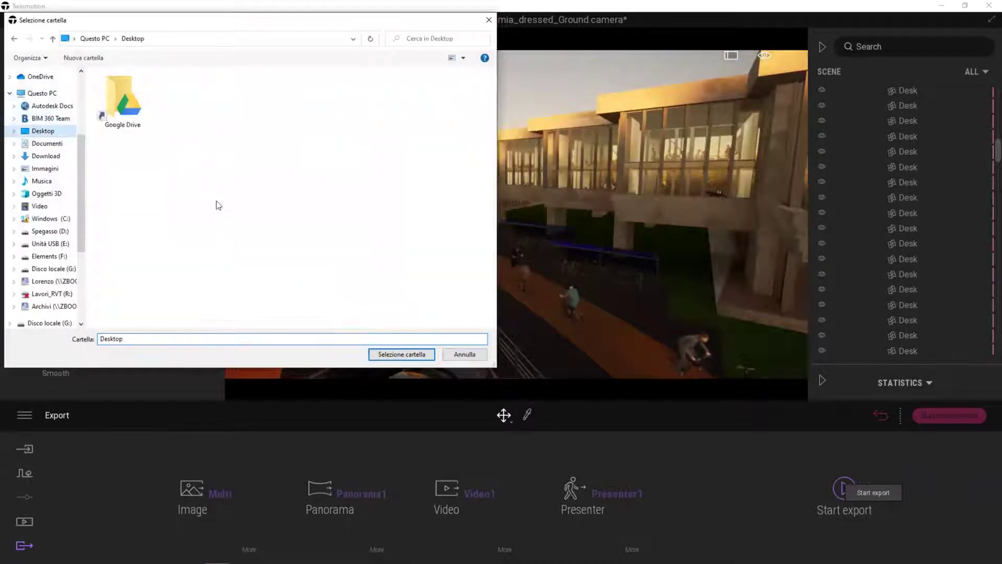
pyautogui.rightClick(194, 238)
pyautogui.moveTo(278, 353)
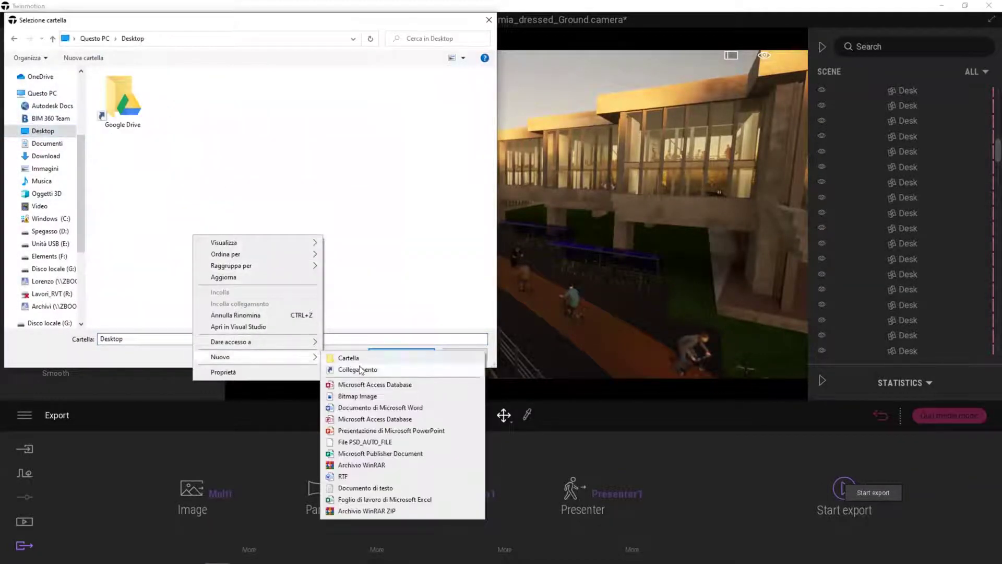
pyautogui.click(342, 358)
pyautogui.write('E')
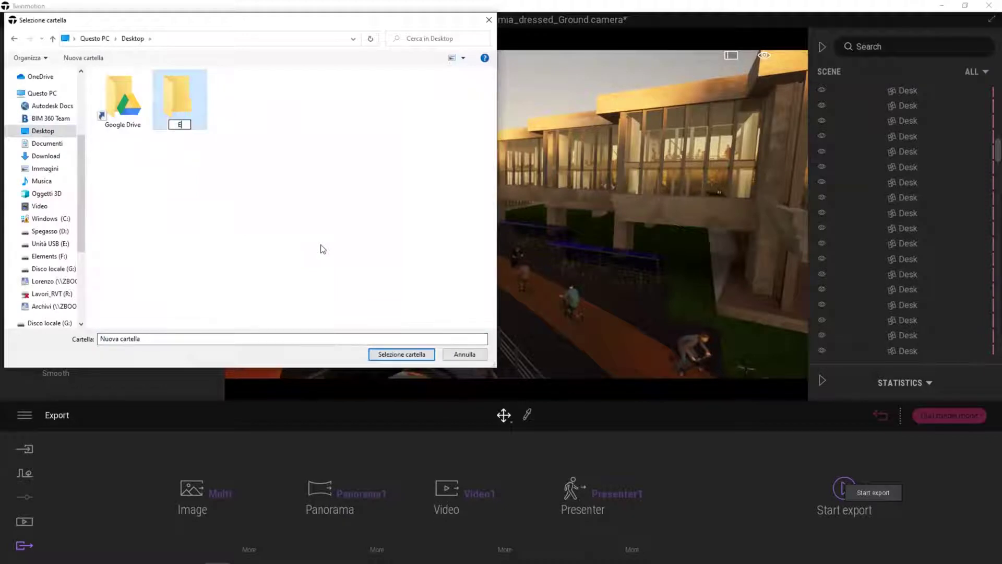
pyautogui.write('xport')
pyautogui.doubleClick(171, 94)
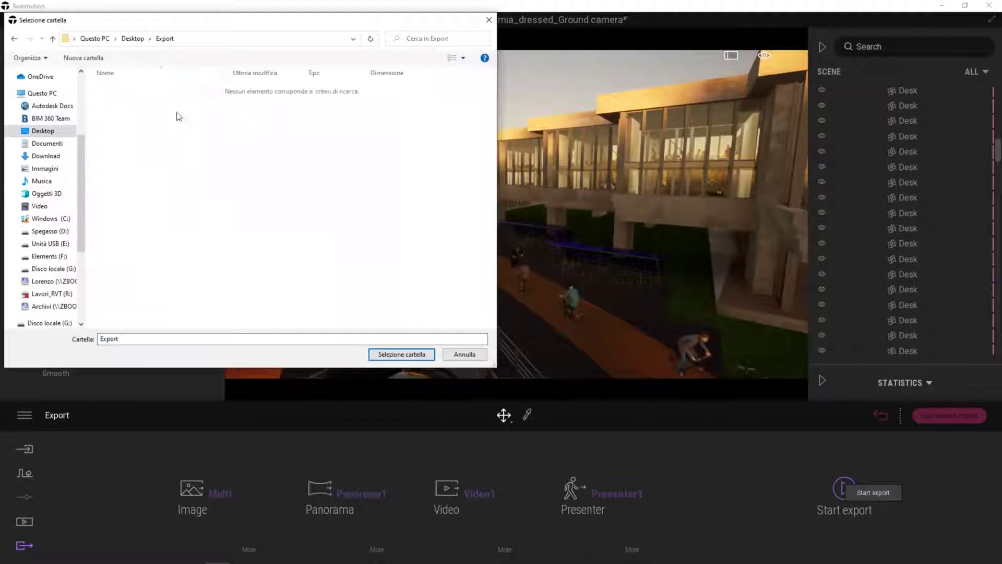
pyautogui.click(402, 354)
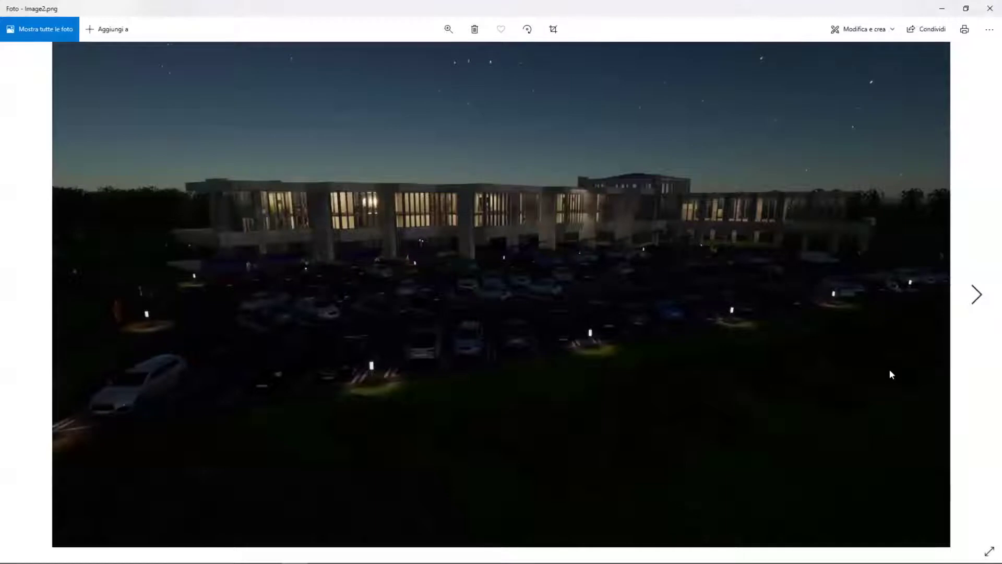
# - Review the exported images from Image2 onward, then Mananddog, Panorama1 and Video1 in the photo viewer, and close it
pyautogui.click(975, 294)
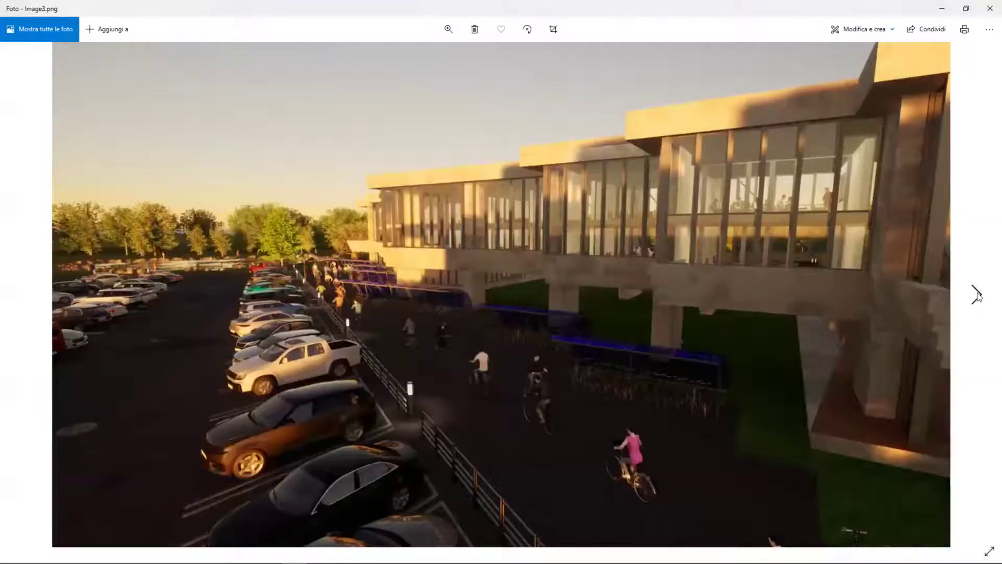
pyautogui.click(975, 295)
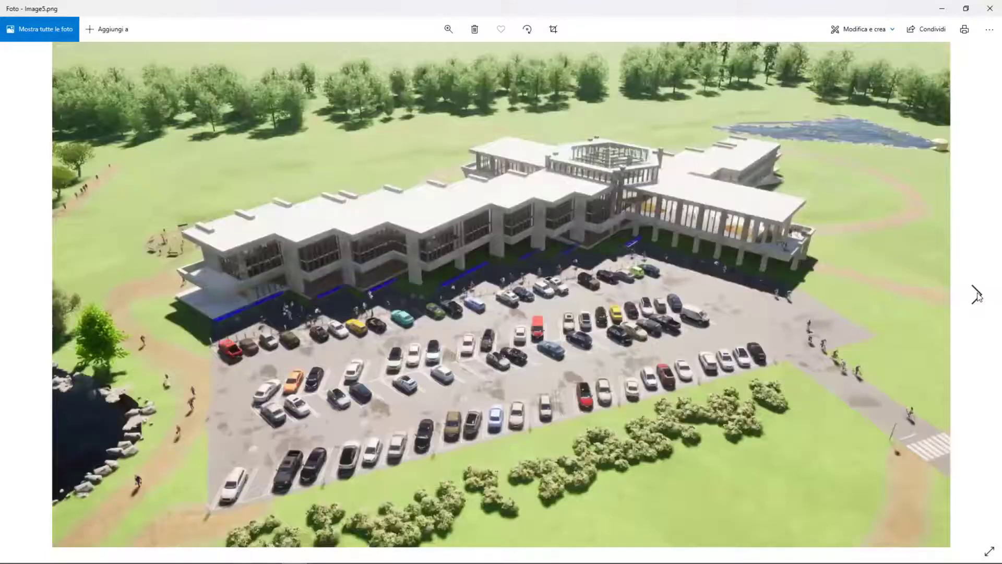
pyautogui.click(976, 294)
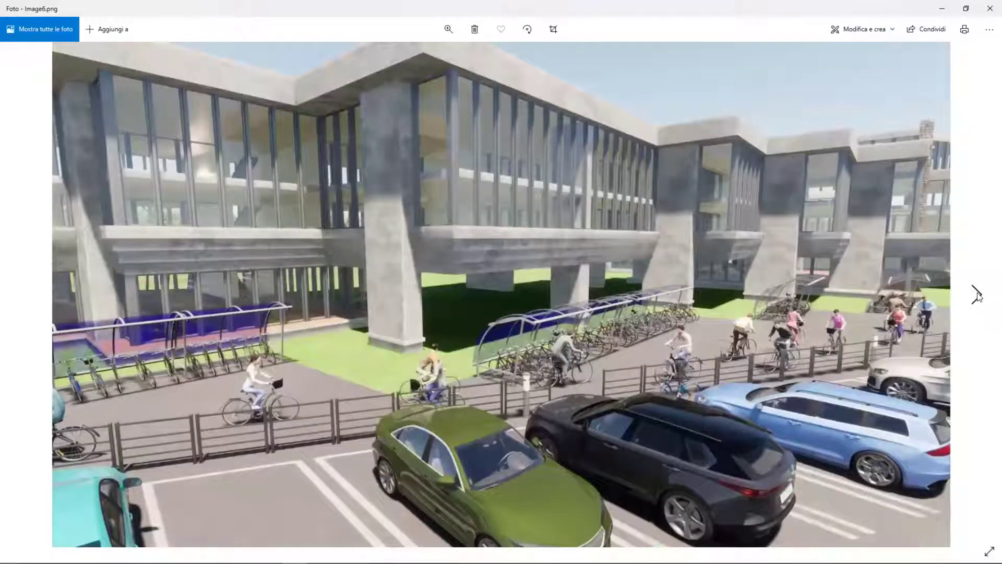
pyautogui.click(976, 294)
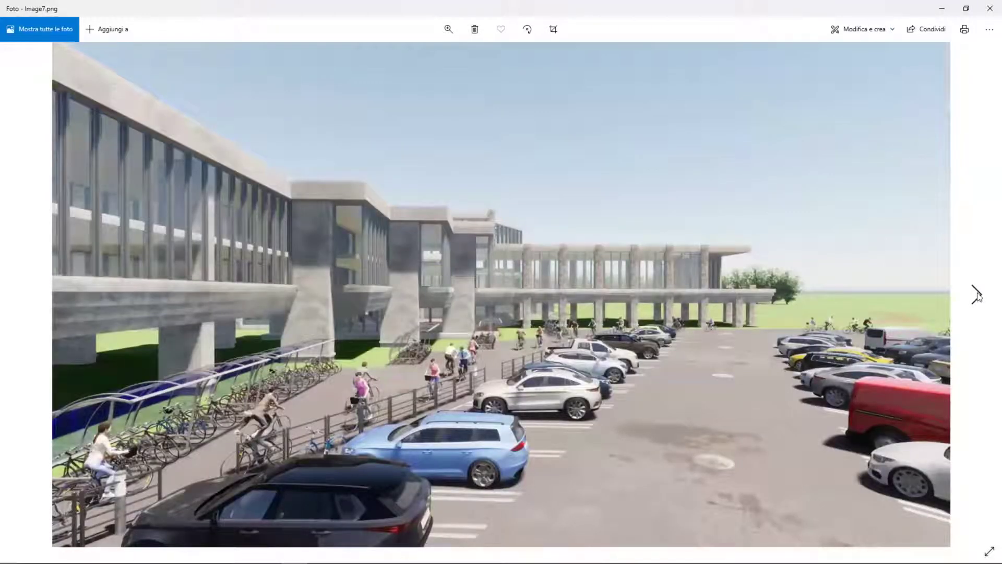
pyautogui.click(975, 294)
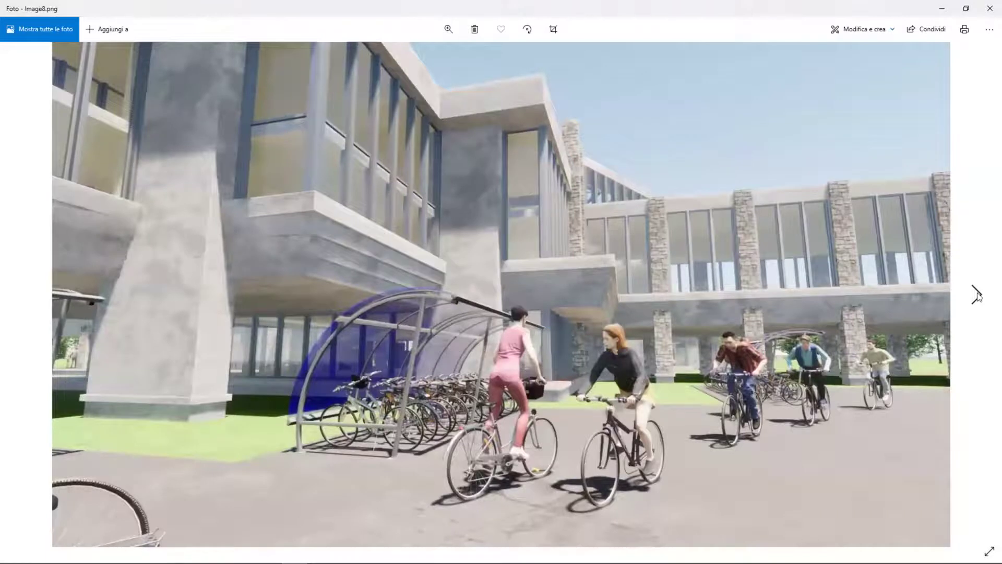
pyautogui.click(975, 294)
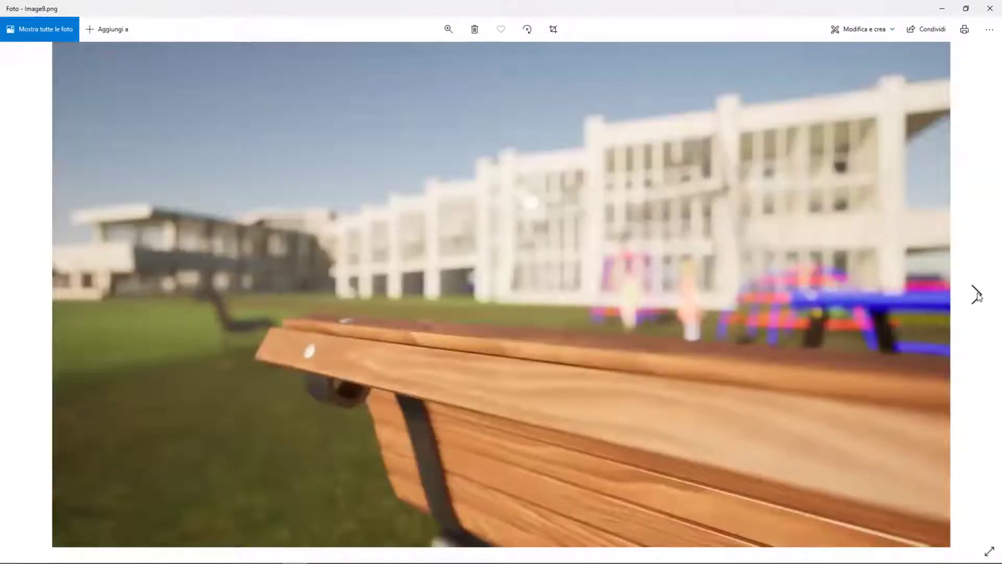
pyautogui.click(976, 294)
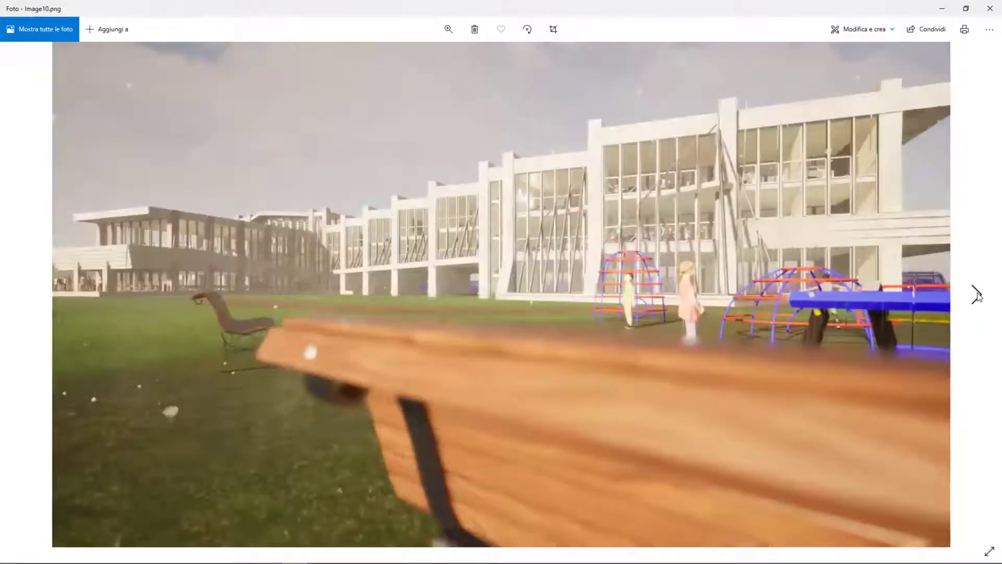
pyautogui.click(975, 295)
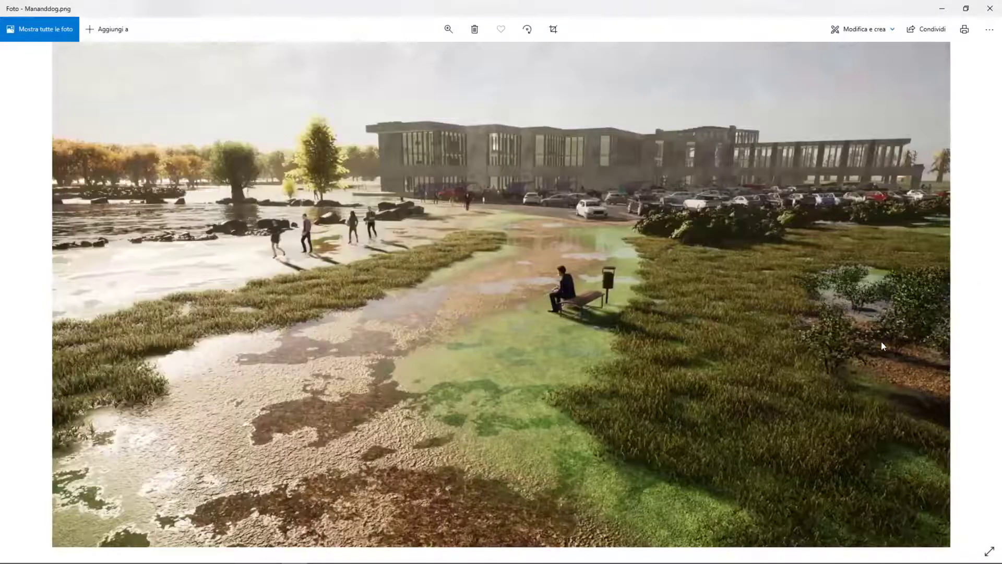
pyautogui.click(976, 295)
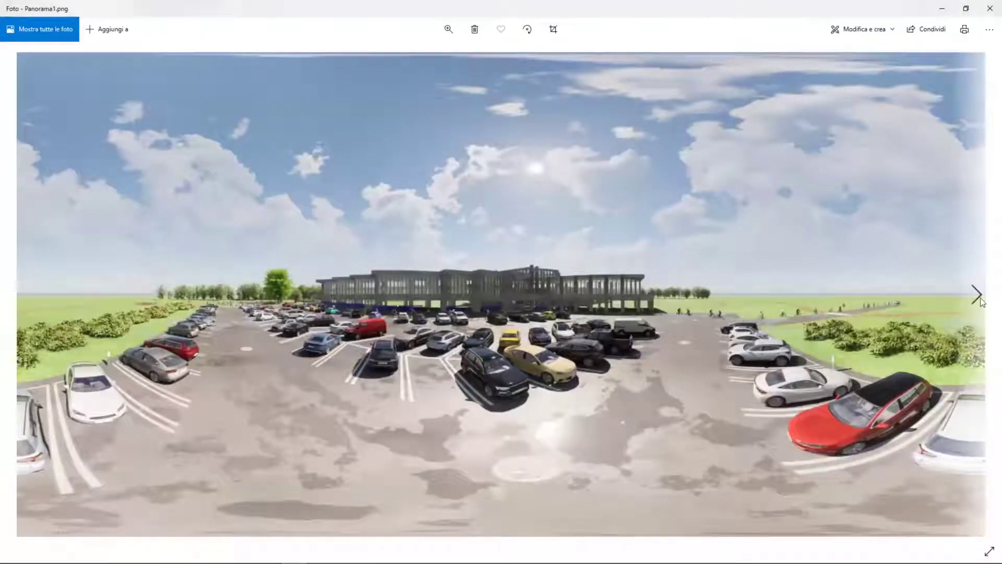
pyautogui.click(976, 295)
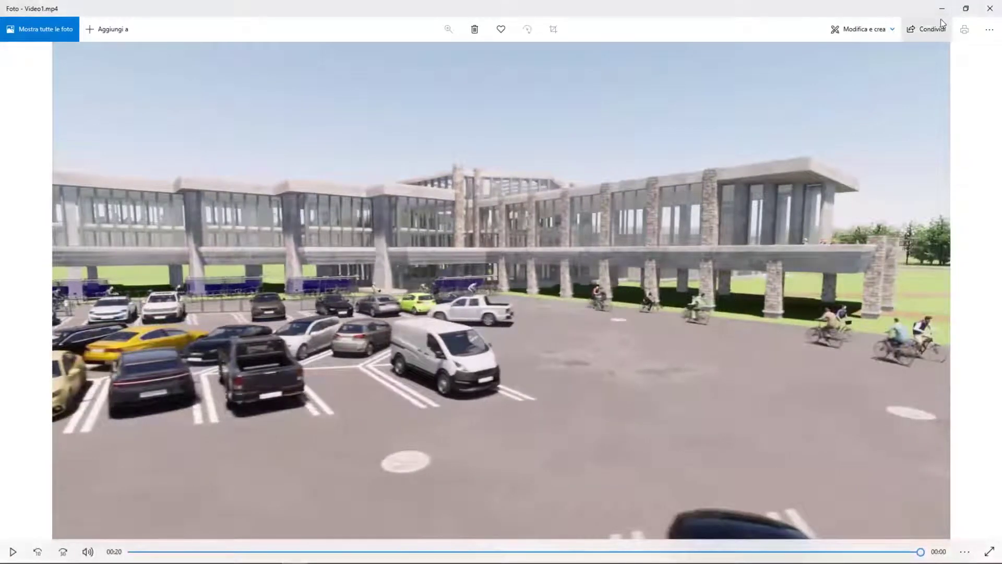
pyautogui.click(987, 6)
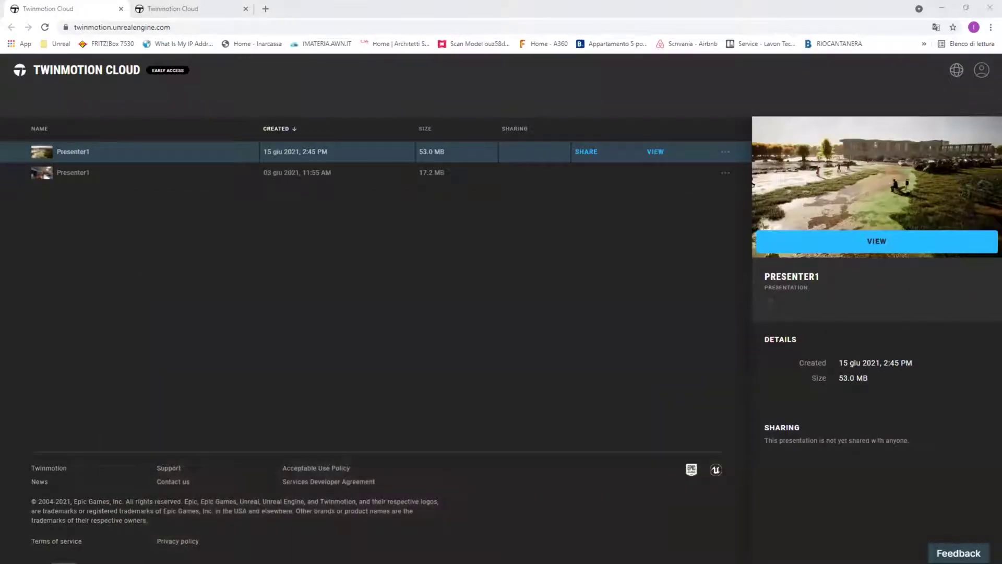
# - Open the Panorama Viewer with Google Drive site, panoramaviewer.1bestlink.net, in a new Chrome tab
pyautogui.click(266, 9)
pyautogui.click(295, 29)
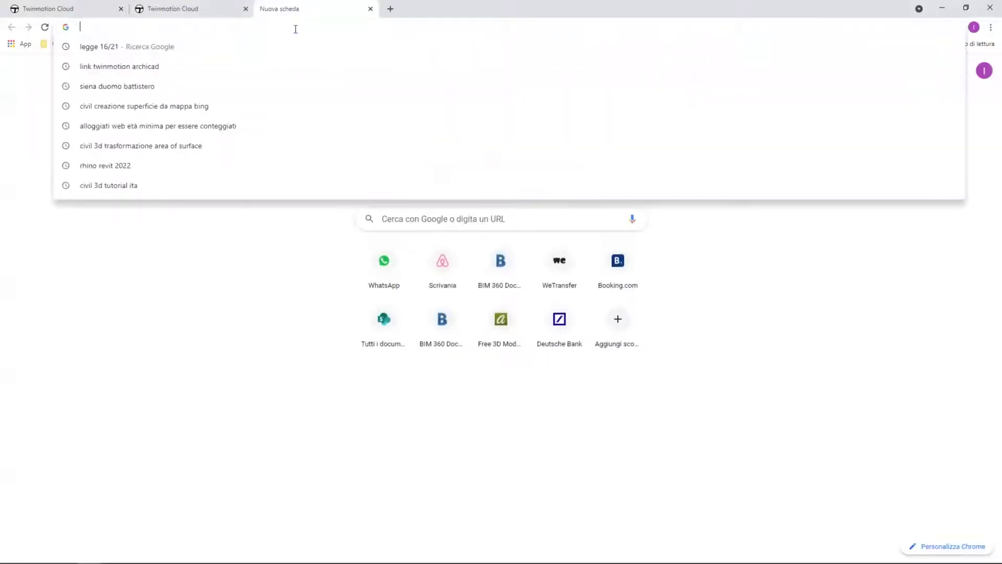
pyautogui.write('par')
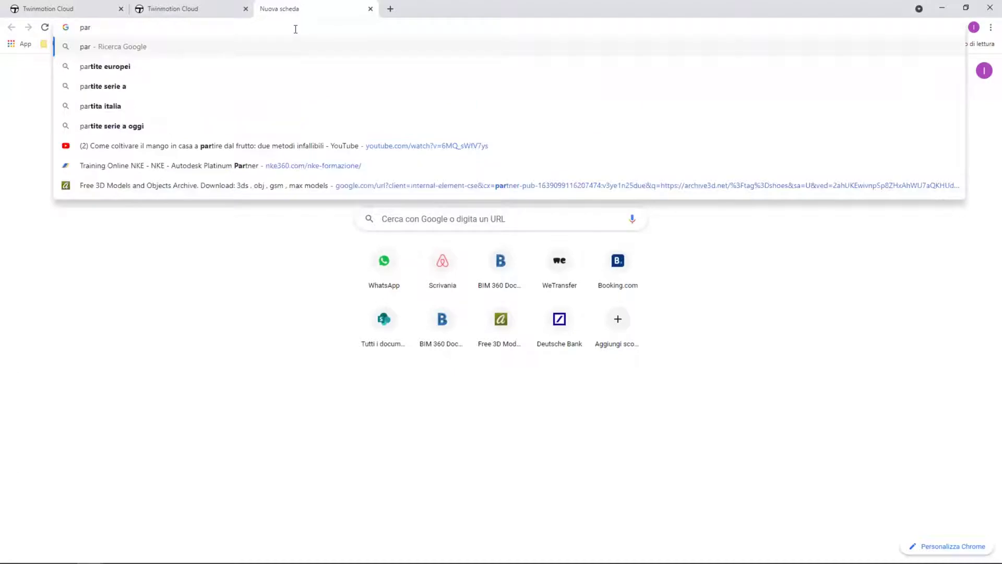
pyautogui.press('BackSpace')
pyautogui.write('noram')
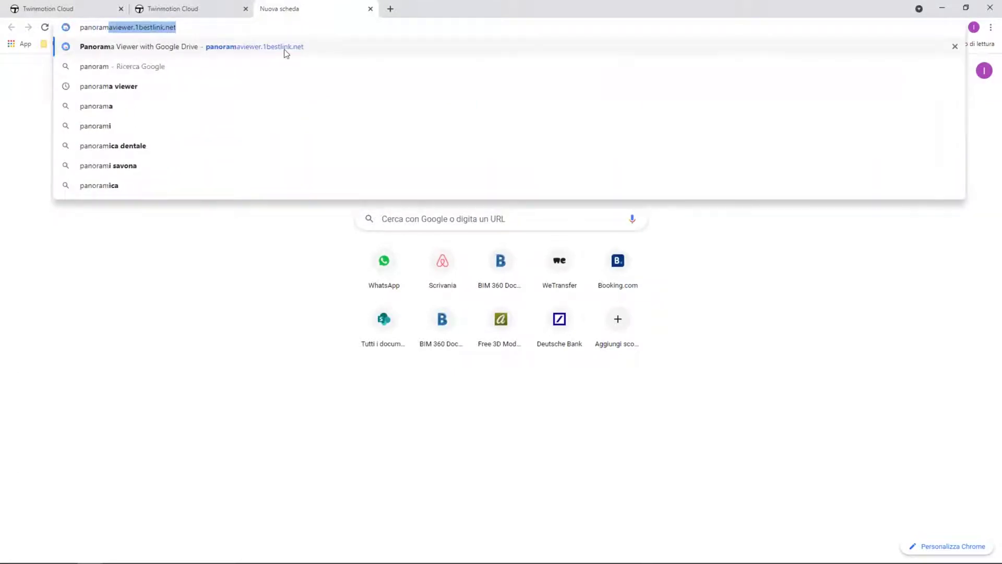
pyautogui.click(286, 54)
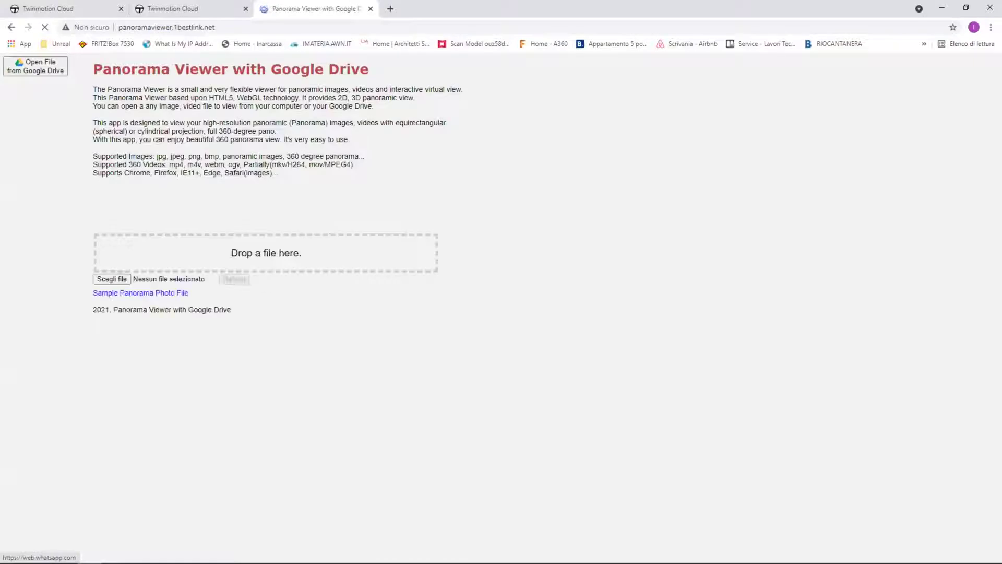
# - Load Panorama1.png into the panorama viewer, look around the school car park in it, and close the viewer tab
pyautogui.moveTo(986, 213); pyautogui.dragTo(314, 265)
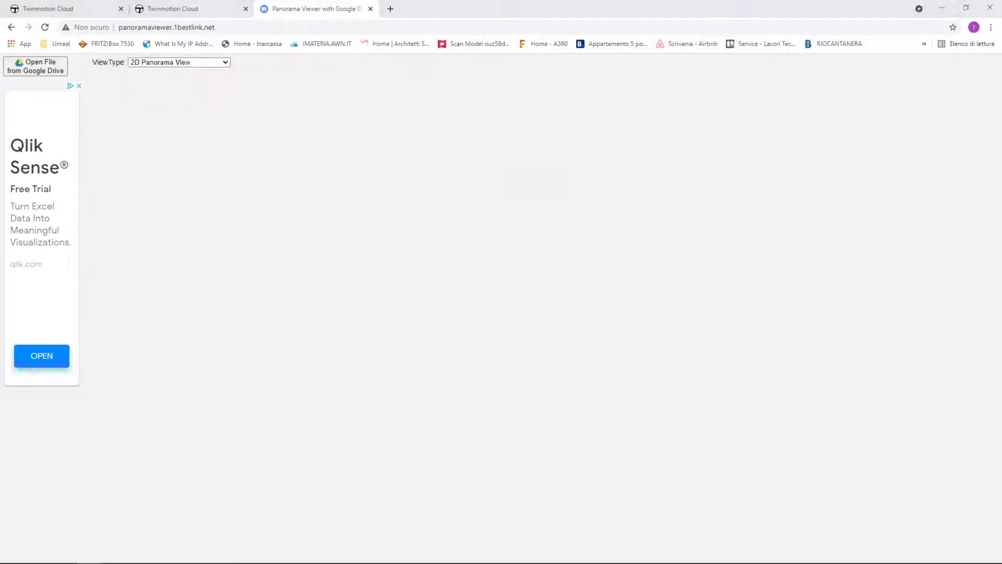
pyautogui.moveTo(1000, 245); pyautogui.dragTo(725, 246)
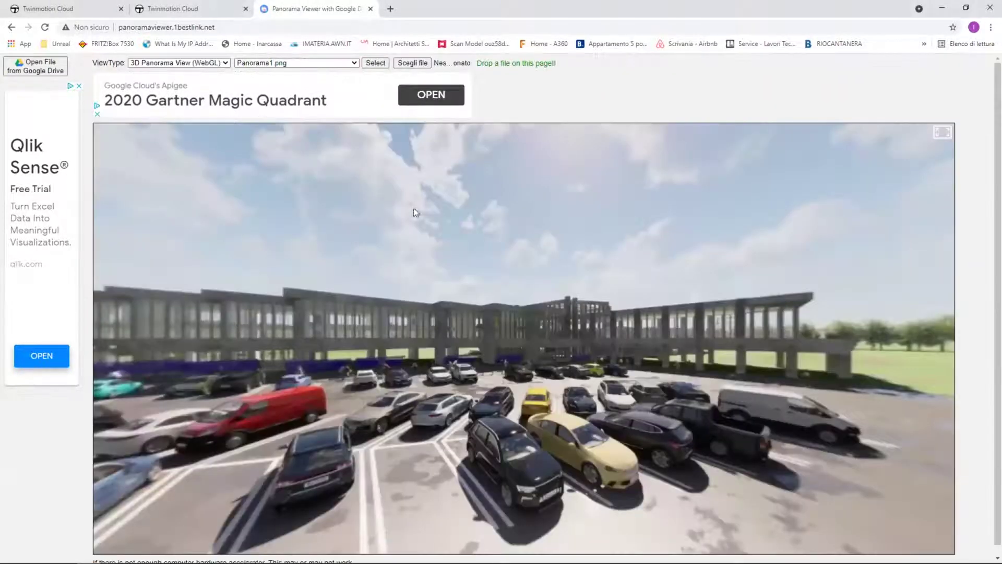
pyautogui.moveTo(616, 318); pyautogui.dragTo(310, 304)
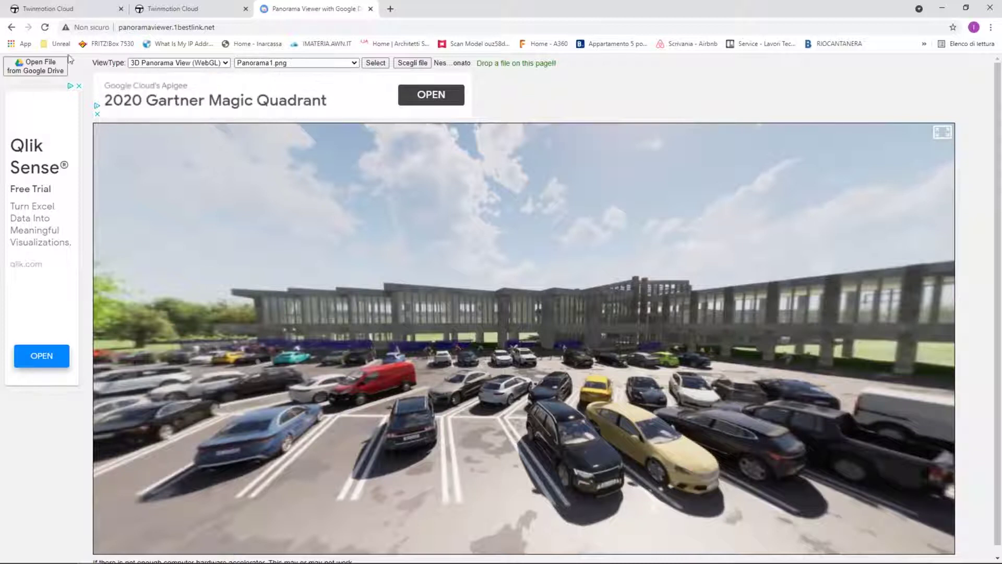
pyautogui.click(83, 8)
pyautogui.click(370, 8)
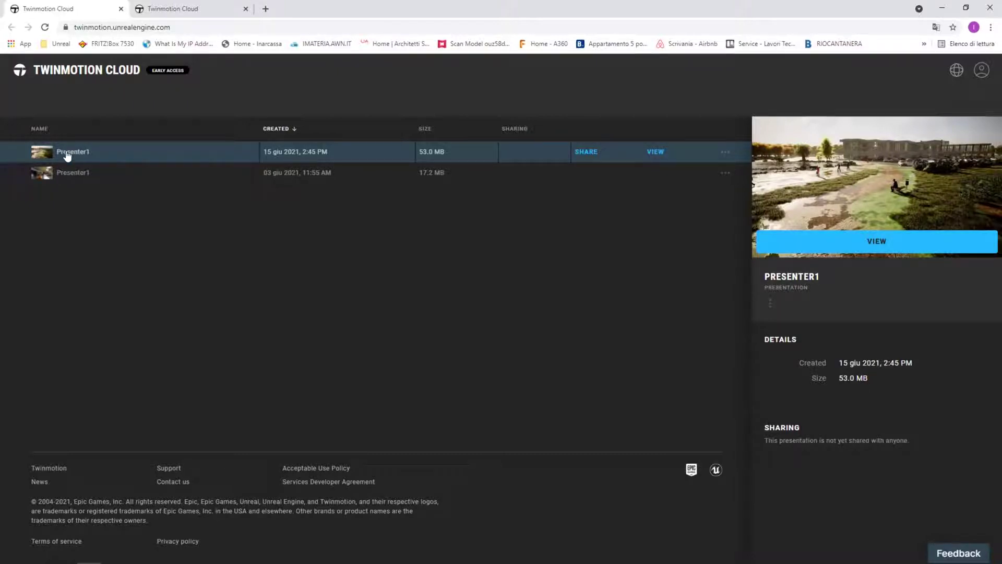
# - Open the sharing form of the Presenter1 presentation created 15 giu 2021, examine its recipients and message fields, and close it unsent
pyautogui.click(588, 154)
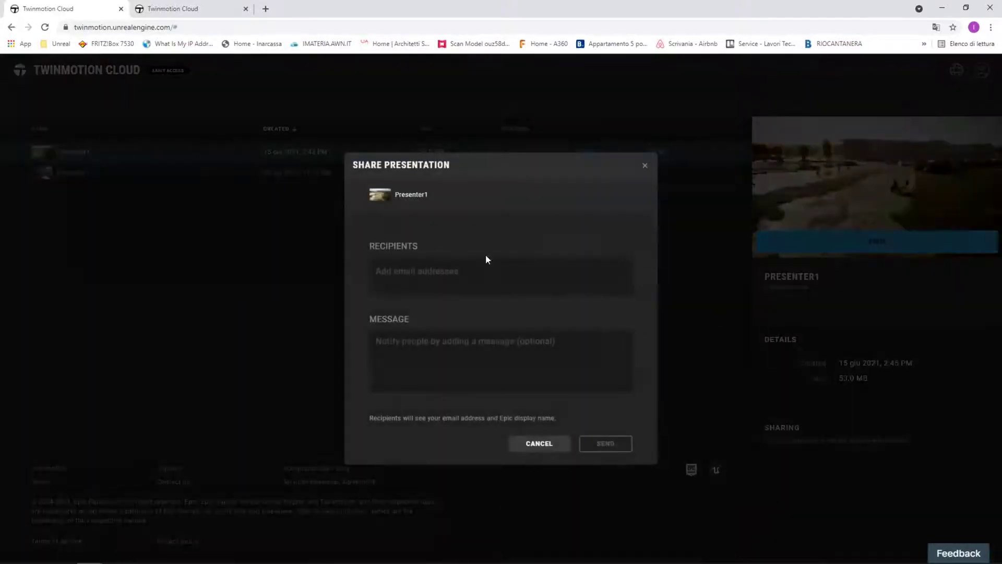
pyautogui.click(467, 266)
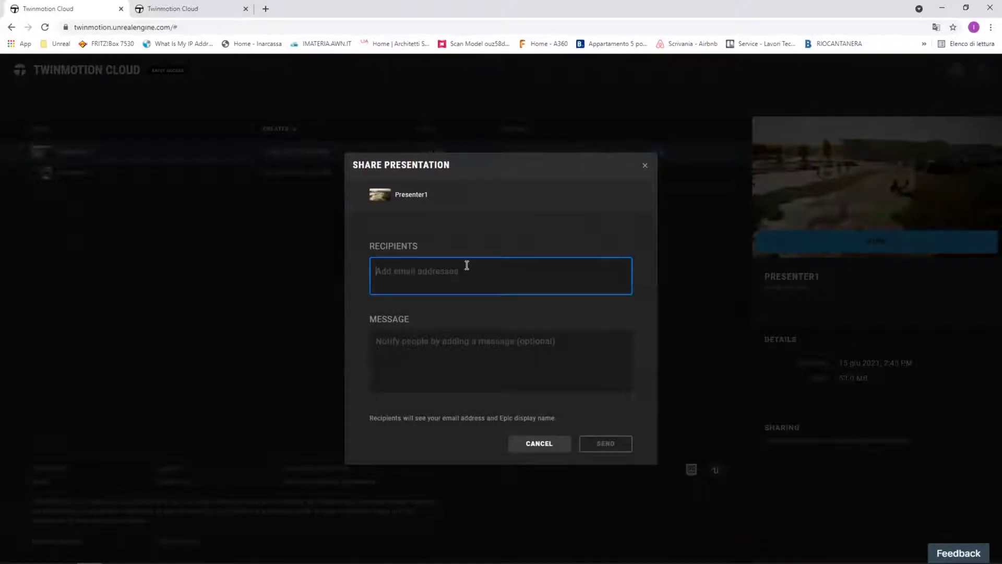
pyautogui.click(449, 342)
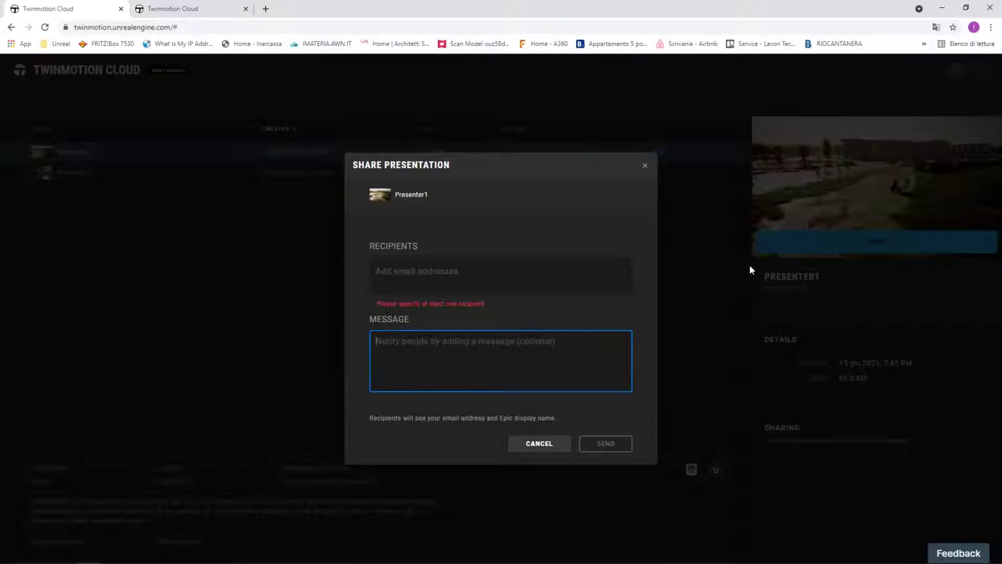
pyautogui.click(646, 166)
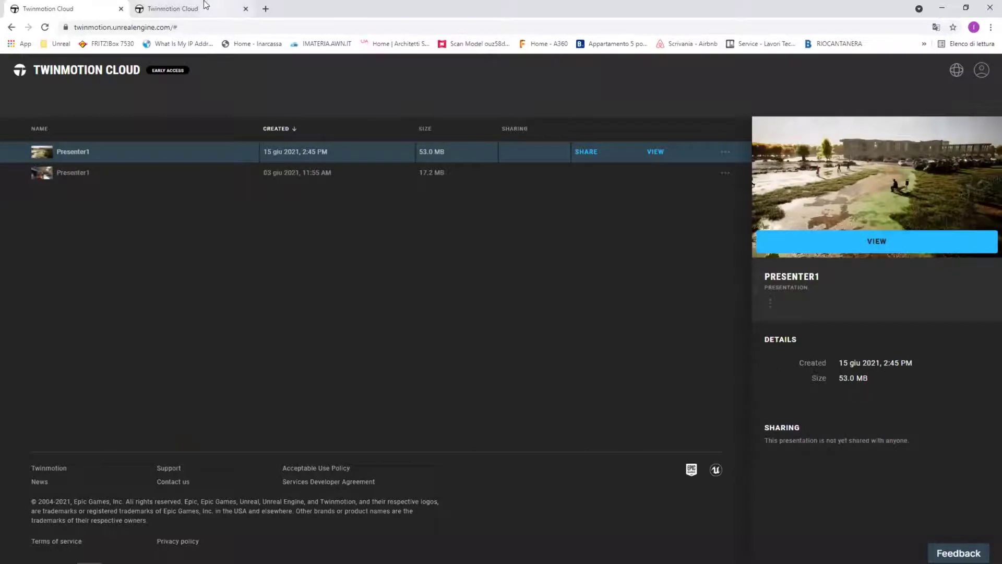
# - Switch to the opened cloud presentation and step through its views from Image2 to Video1
pyautogui.click(205, 6)
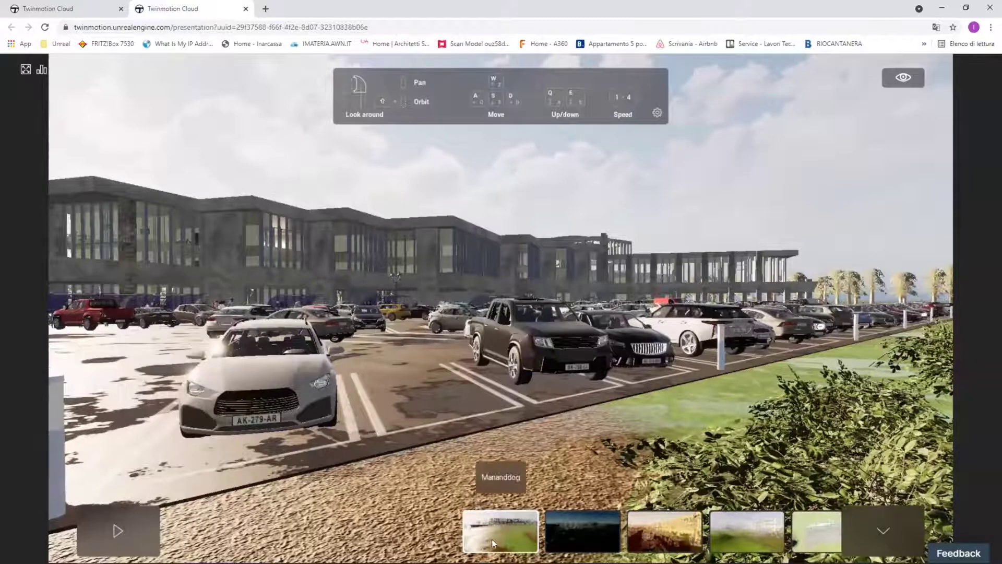
pyautogui.click(581, 530)
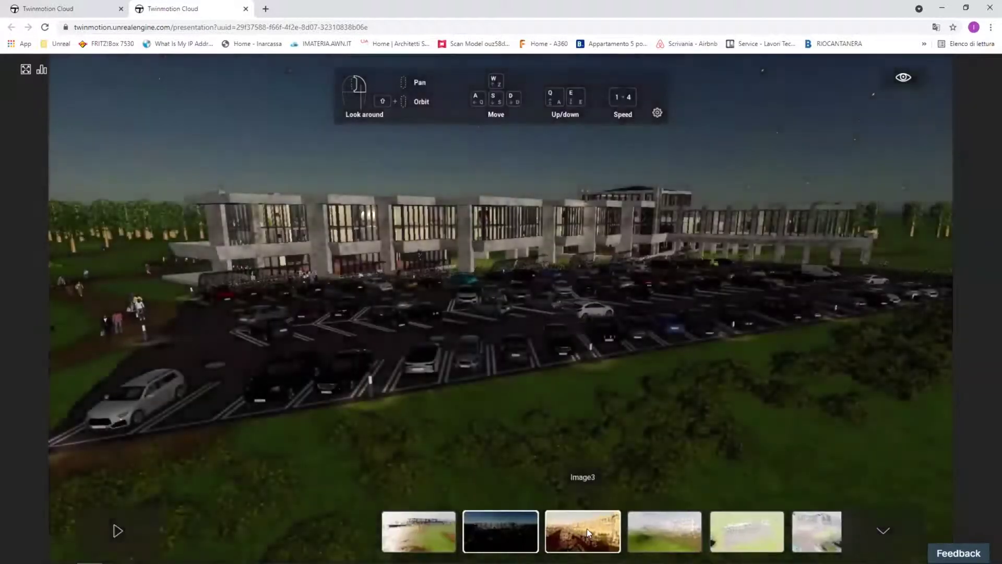
pyautogui.click(586, 528)
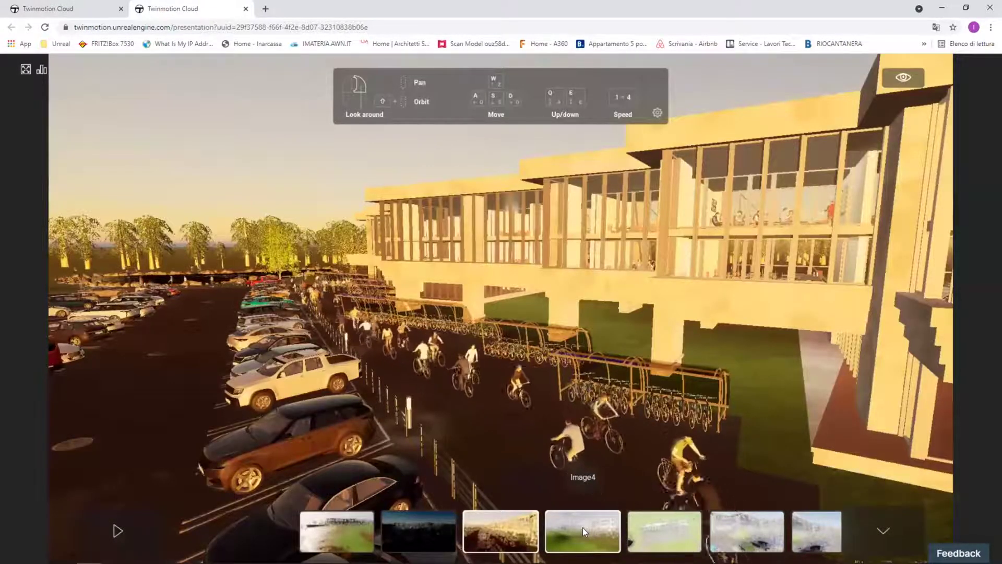
pyautogui.click(582, 527)
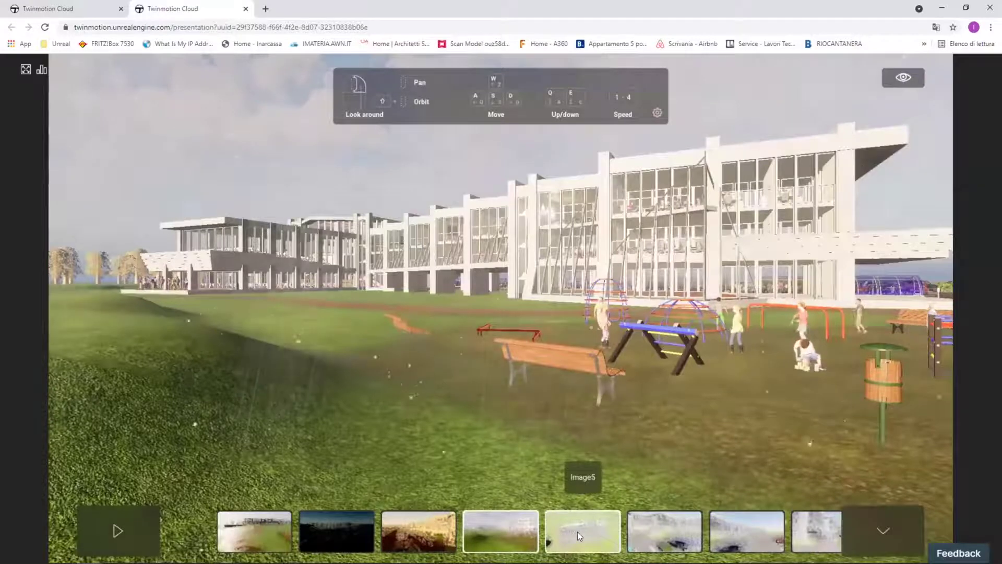
pyautogui.click(577, 531)
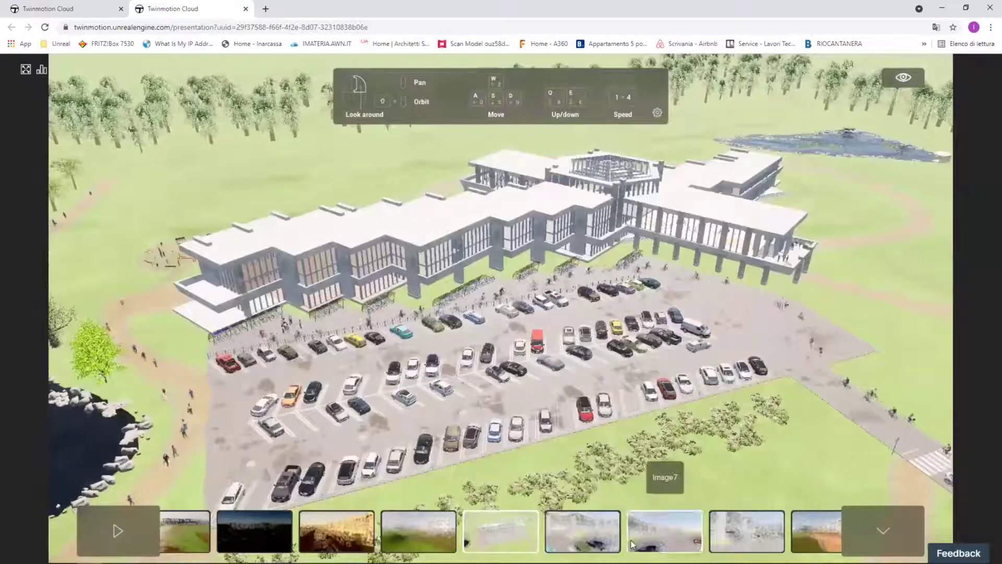
pyautogui.click(659, 535)
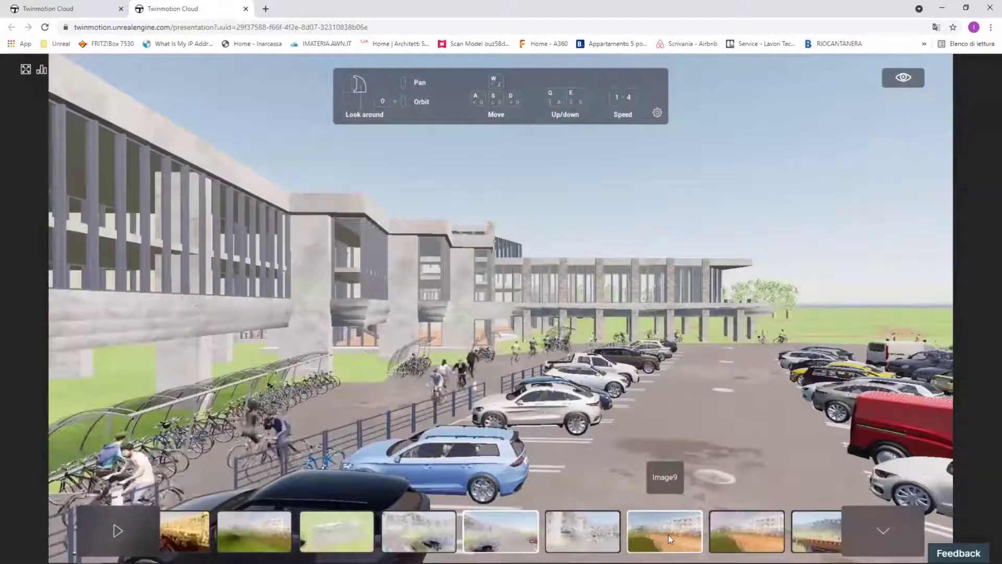
pyautogui.click(597, 533)
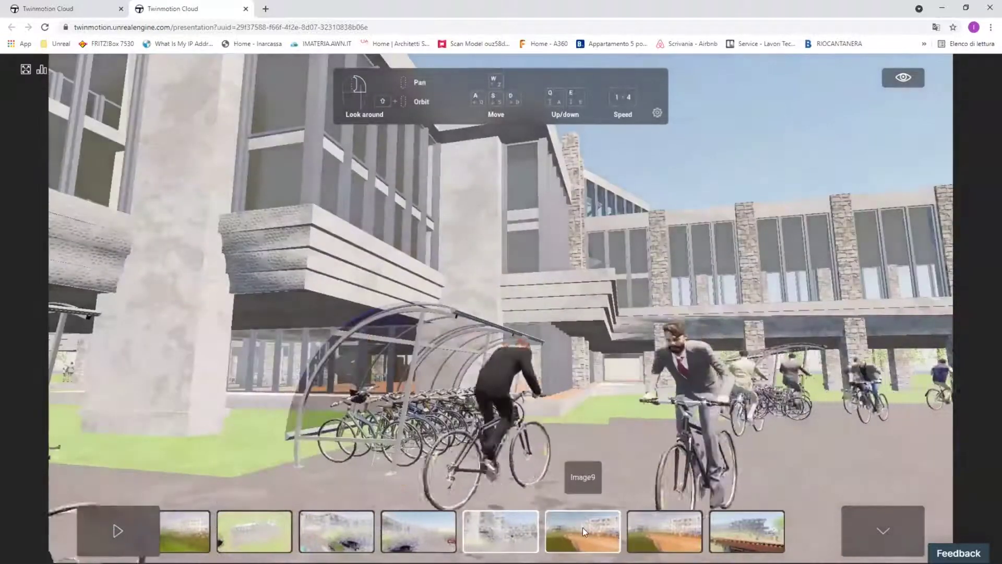
pyautogui.click(582, 527)
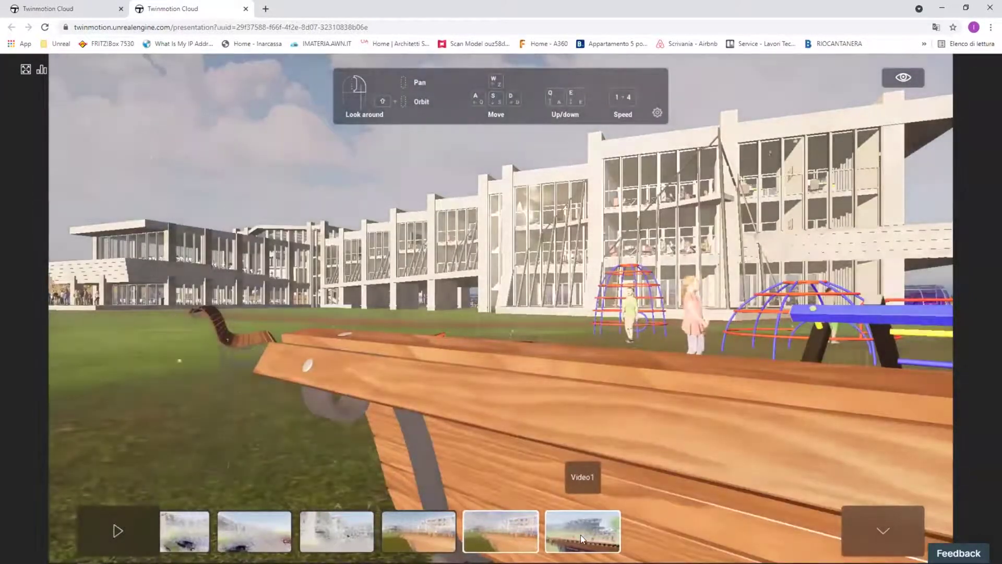
pyautogui.click(580, 534)
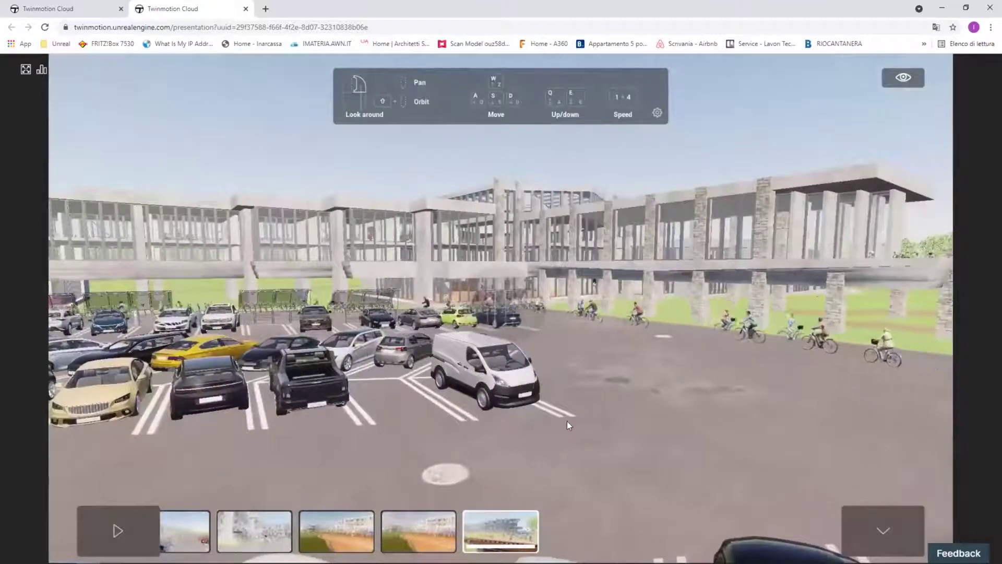
# - Fly forward from the car park in the Video1 view to the school's glazed upper facade
pyautogui.press('w')
pyautogui.moveTo(553, 422); pyautogui.dragTo(508, 367, button='right')
pyautogui.press('w')
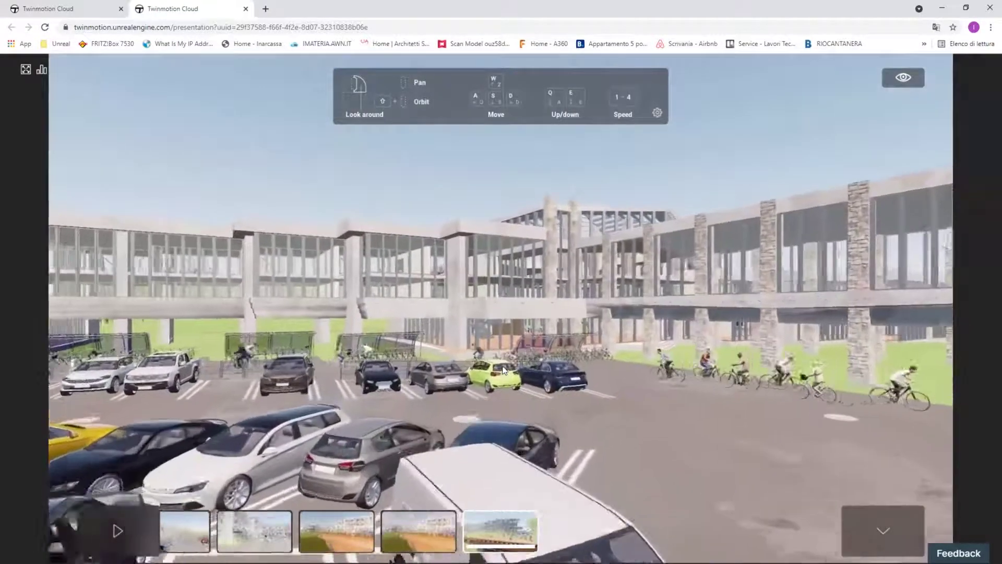
pyautogui.press('w')
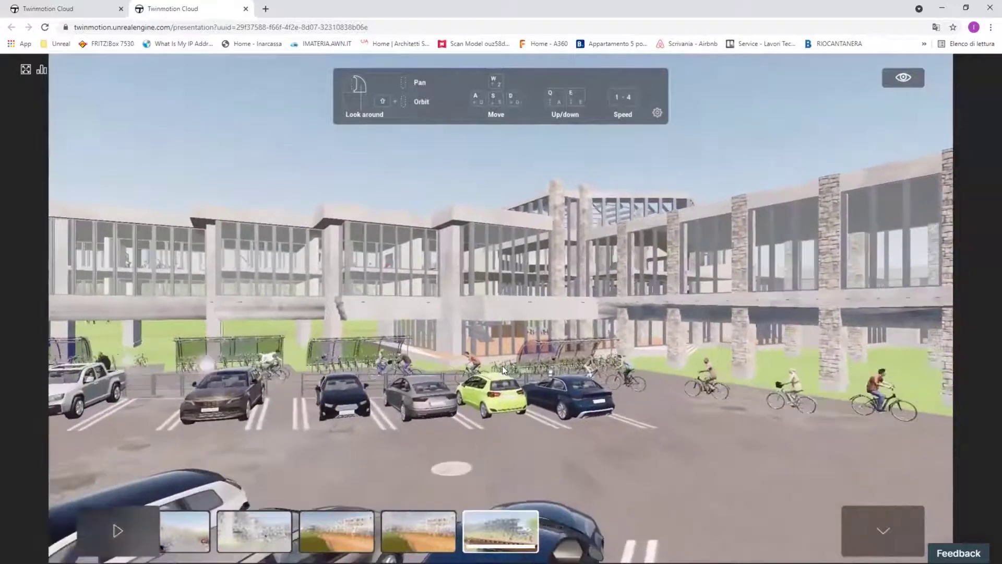
pyautogui.press('w')
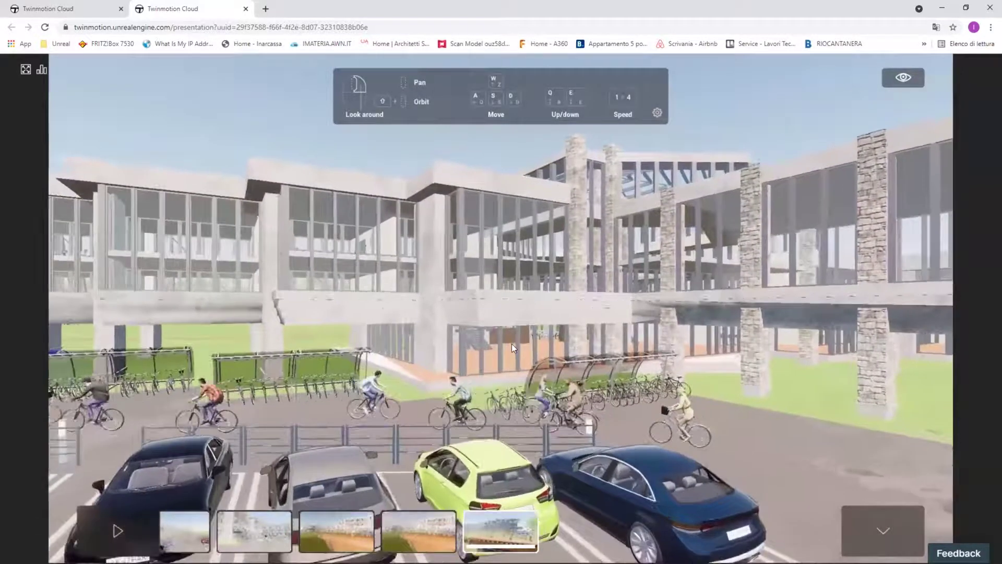
pyautogui.press('w')
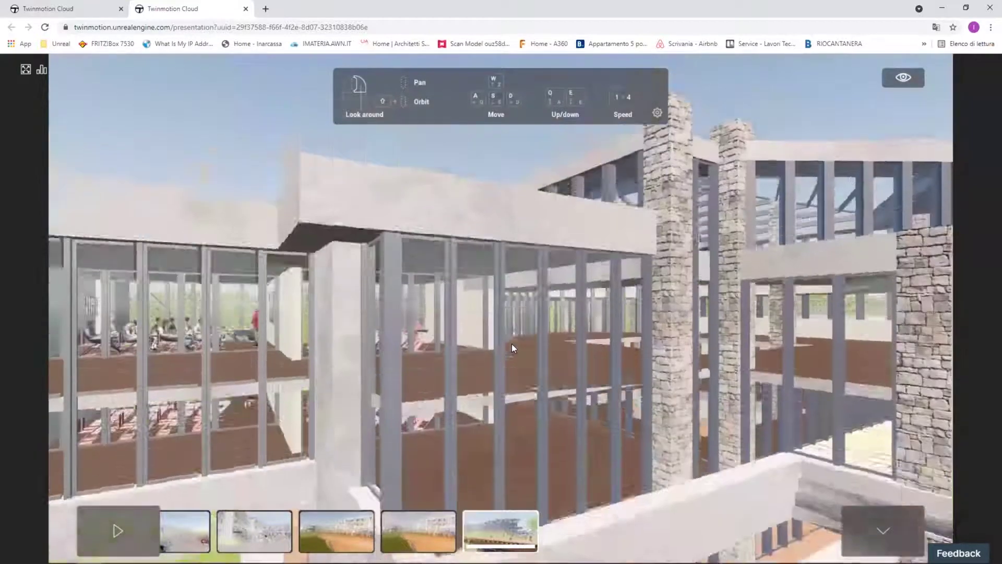
pyautogui.press('w')
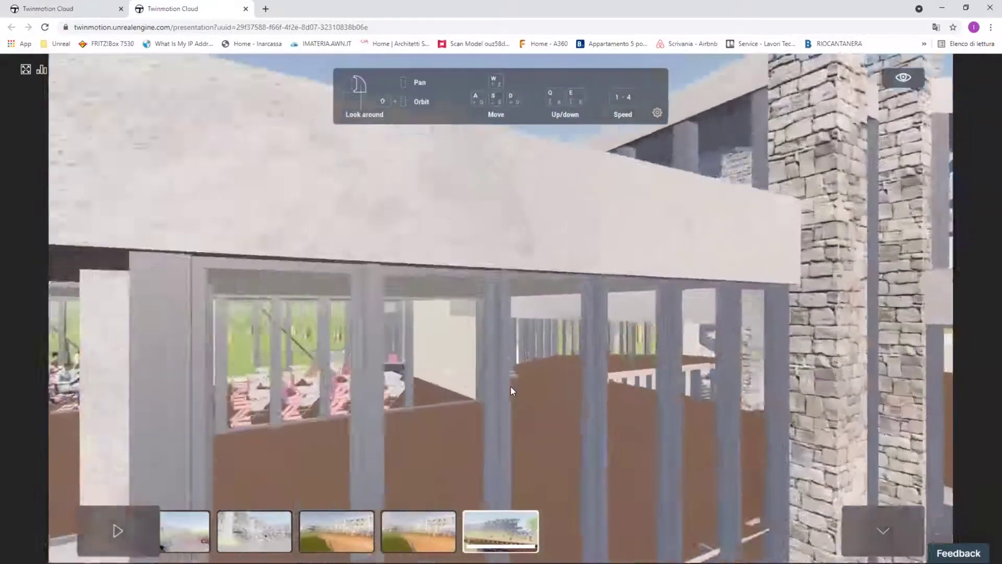
# - Move through the school's interior to examine the hall with stone columns and a glazed roof
pyautogui.press('w')
pyautogui.moveTo(511, 386); pyautogui.dragTo(685, 359, button='right')
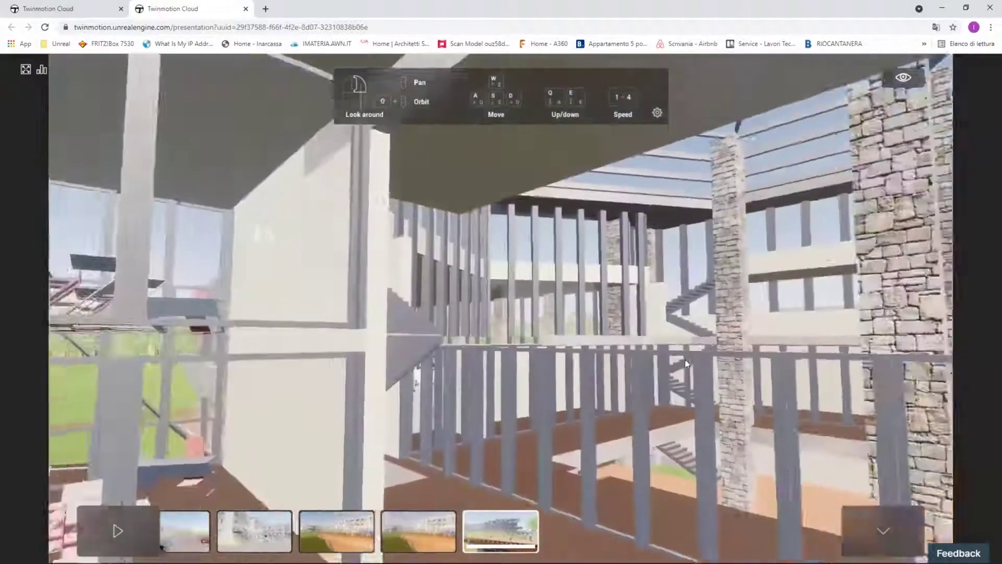
pyautogui.press('w')
pyautogui.press('q')
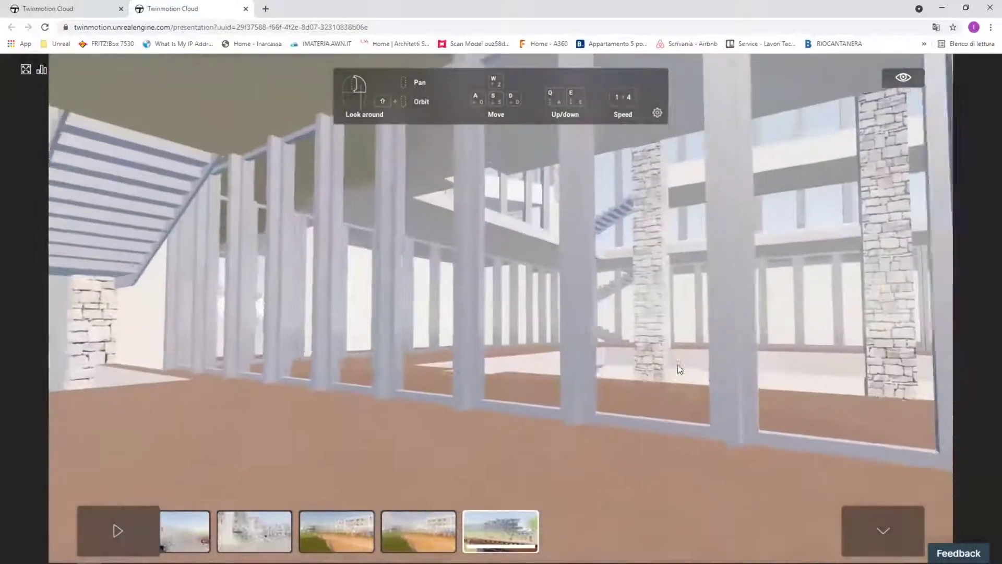
pyautogui.press('w')
pyautogui.moveTo(678, 369); pyautogui.dragTo(985, 377, button='right')
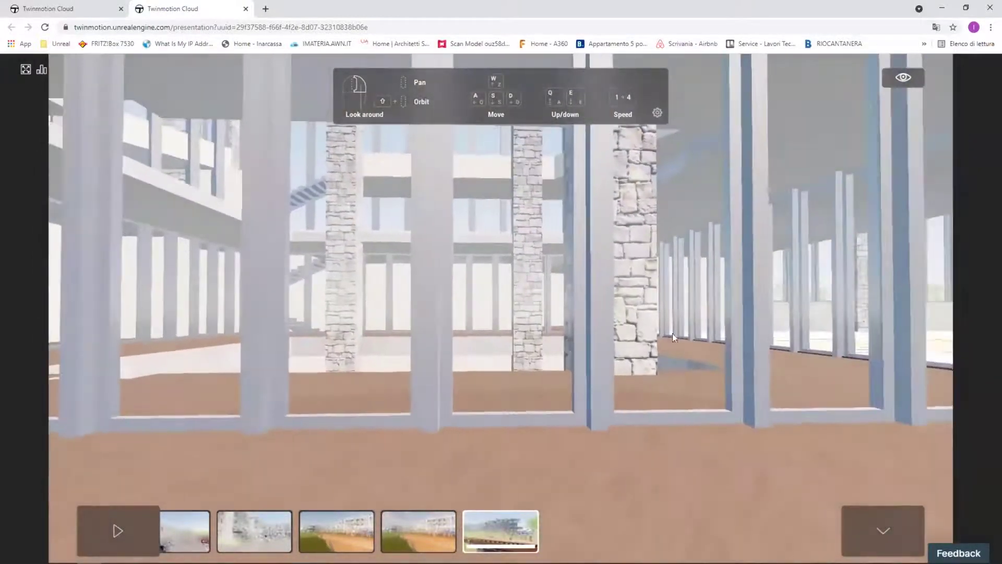
pyautogui.press('w')
pyautogui.moveTo(679, 332); pyautogui.dragTo(572, 233, button='right')
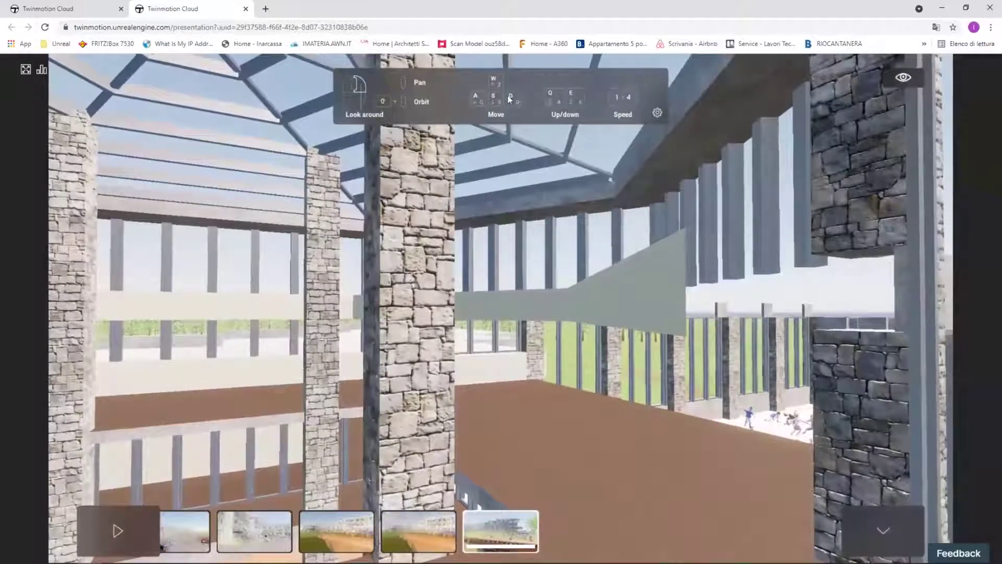
pyautogui.press('w')
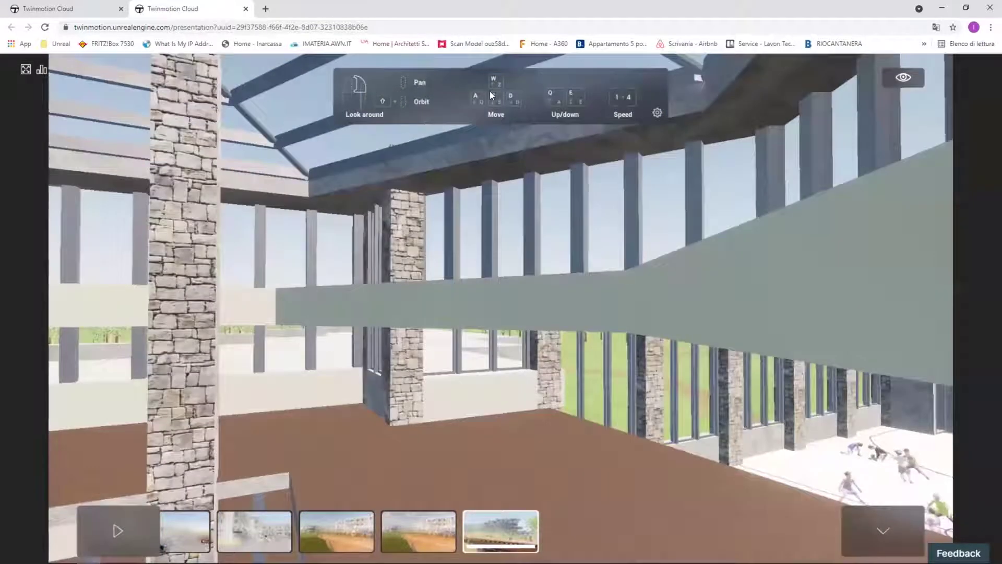
# - Examine the indoor basketball court from inside, and back out through its windows to view it from outside
pyautogui.moveTo(550, 298); pyautogui.dragTo(807, 408, button='right')
pyautogui.press('w')
pyautogui.press('w')
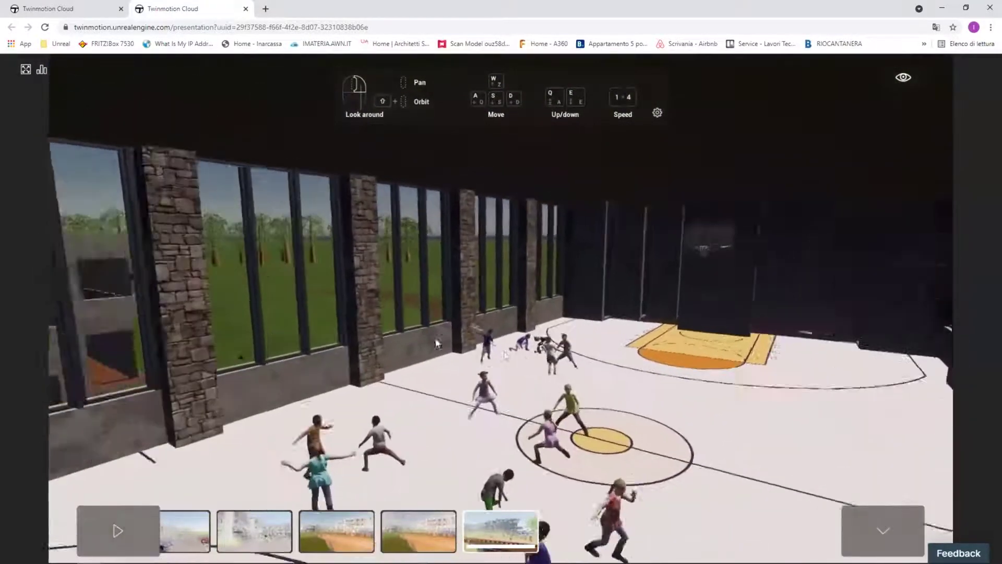
pyautogui.moveTo(571, 368); pyautogui.dragTo(287, 319, button='right')
pyautogui.press('w')
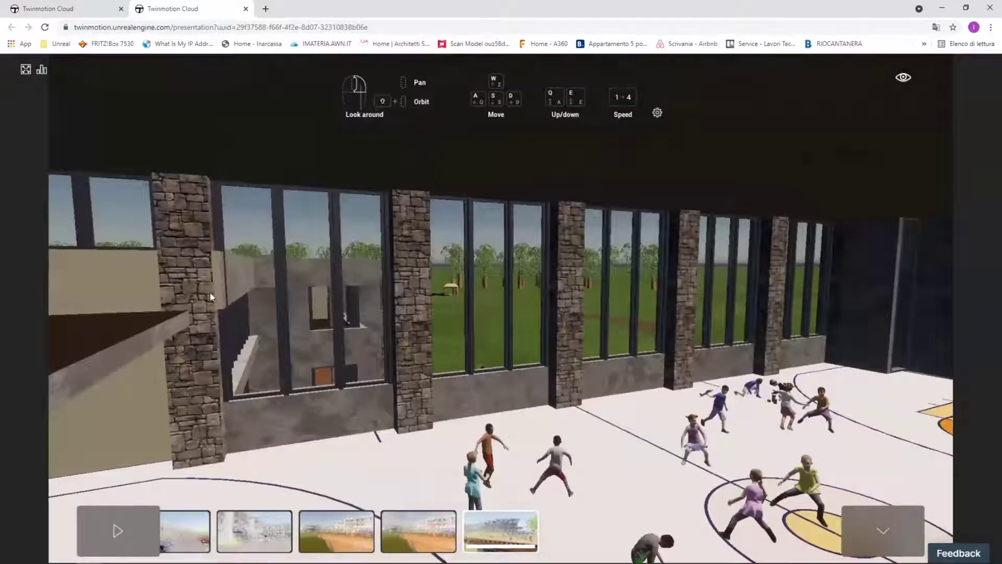
pyautogui.moveTo(211, 297); pyautogui.dragTo(697, 255, button='right')
pyautogui.press('s')
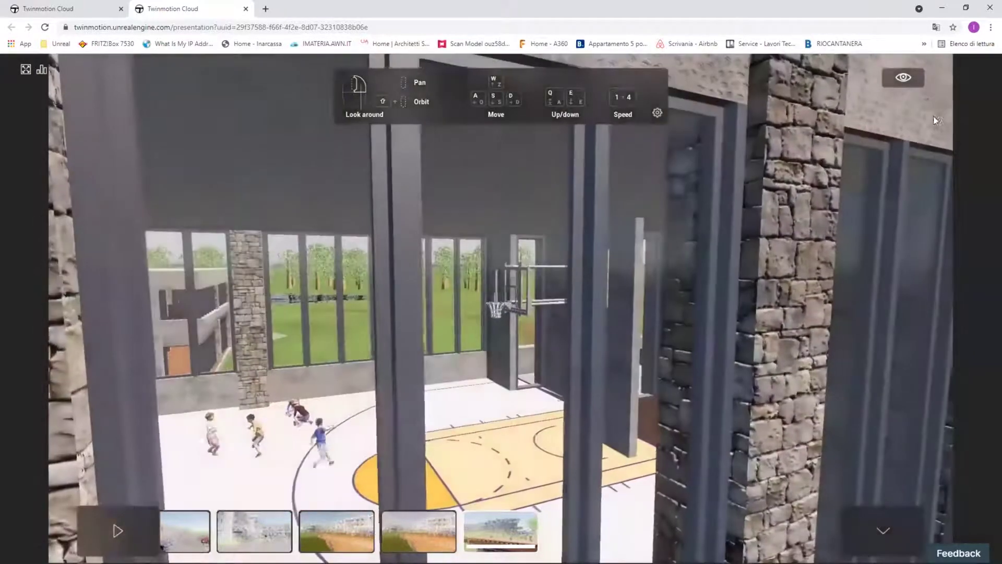
pyautogui.press('s')
pyautogui.press('s')
pyautogui.moveTo(532, 281); pyautogui.dragTo(180, 280, button='right')
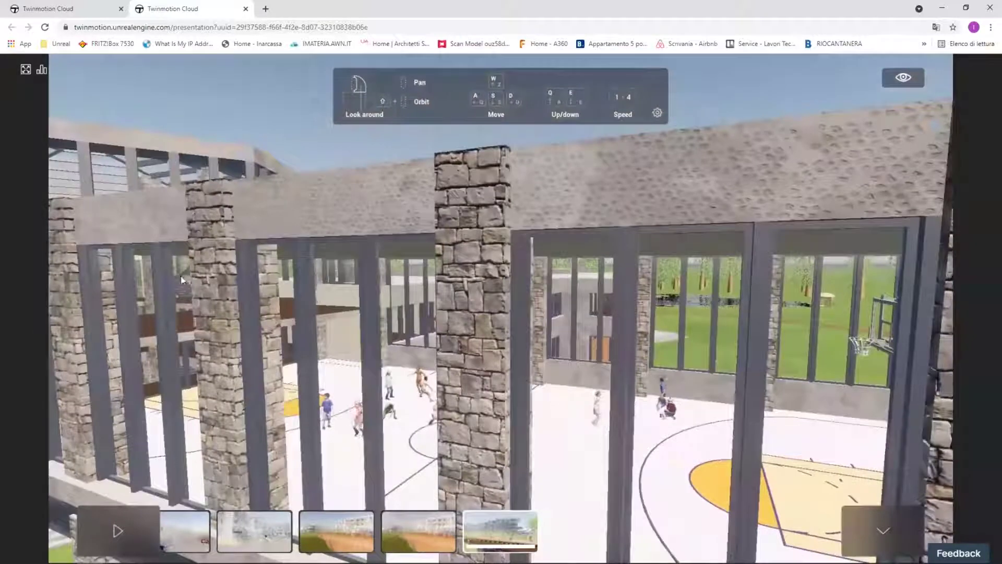
# - Change the presentation's time of day to night and view the school and car park from outside
pyautogui.click(913, 79)
pyautogui.click(902, 140)
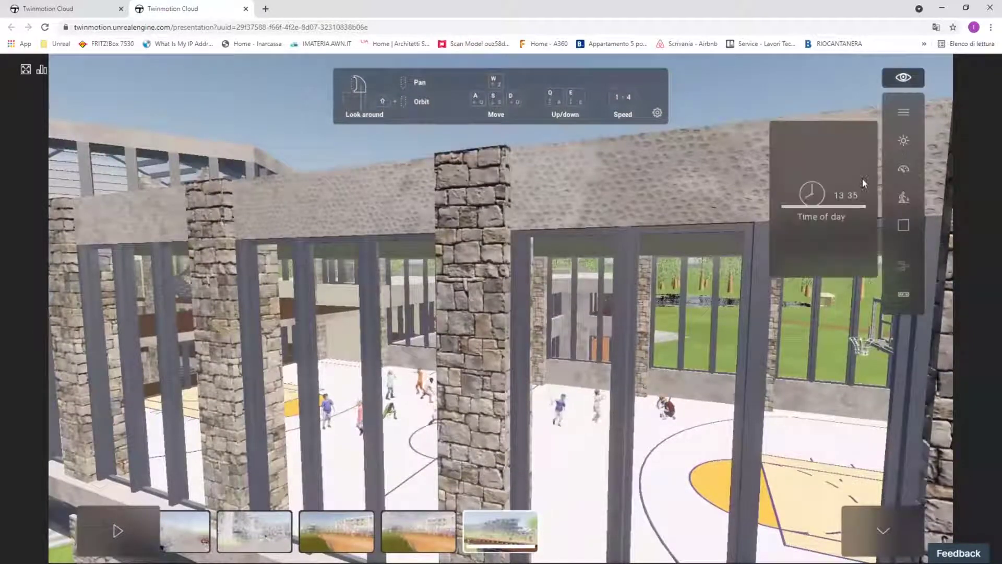
pyautogui.moveTo(786, 211); pyautogui.dragTo(786, 249)
pyautogui.moveTo(526, 299); pyautogui.dragTo(64, 290)
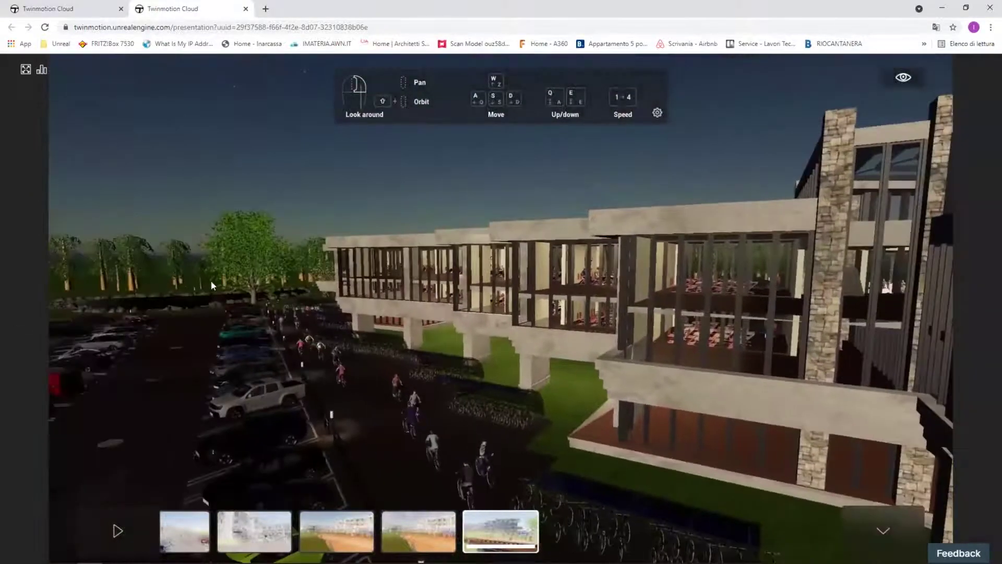
pyautogui.scroll(5, 395, 361)
pyautogui.scroll(-5, 456, 266)
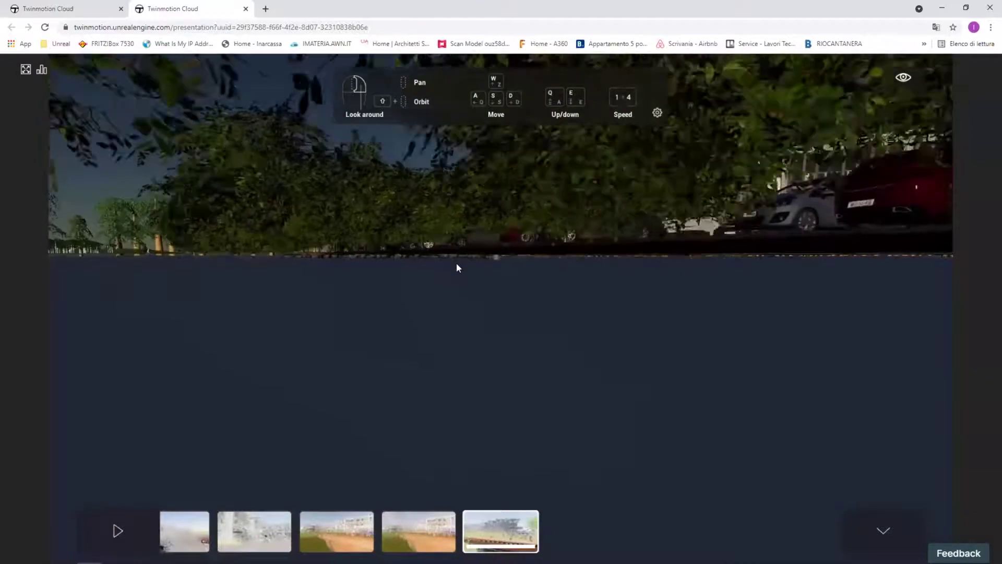
pyautogui.scroll(-3, 490, 314)
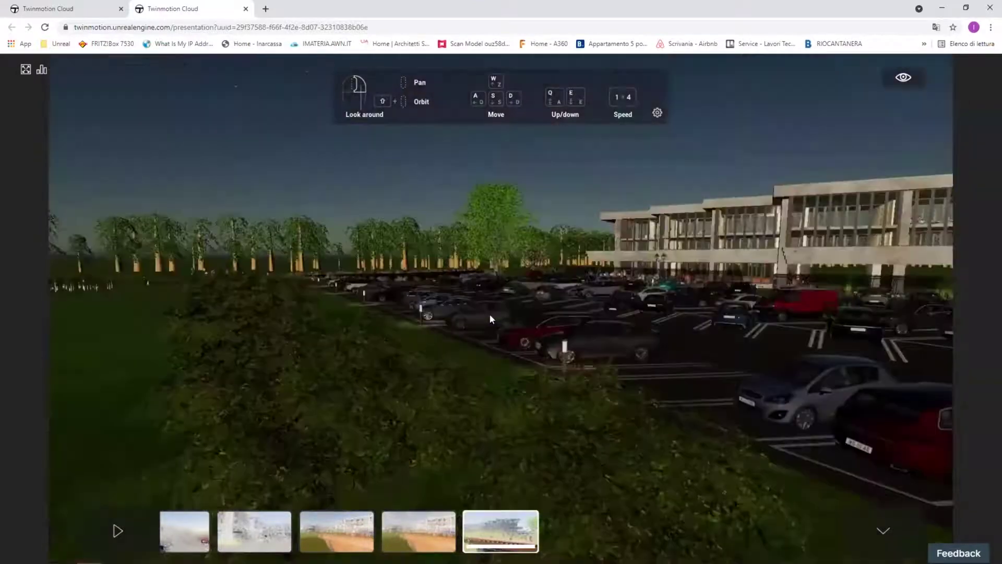
# - Turn the view toward the school's long facade and set the presentation's time of day back to bright daylight
pyautogui.moveTo(491, 311); pyautogui.dragTo(808, 340, button='right')
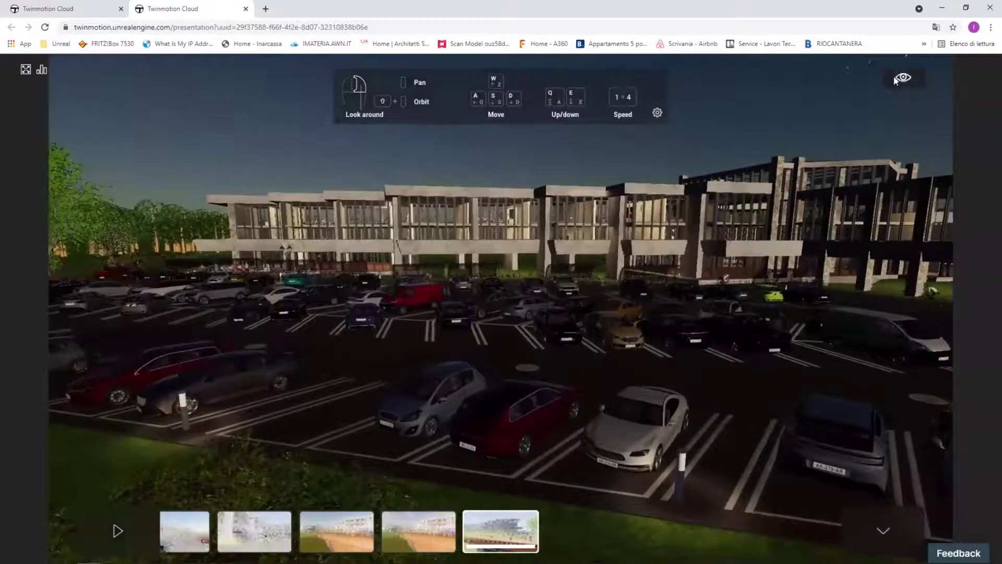
pyautogui.click(898, 78)
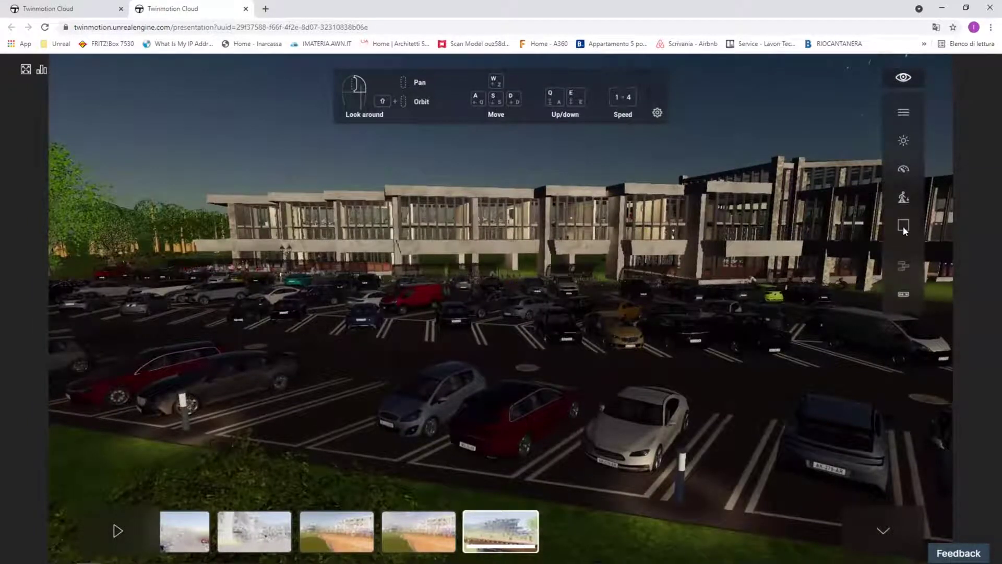
pyautogui.click(902, 169)
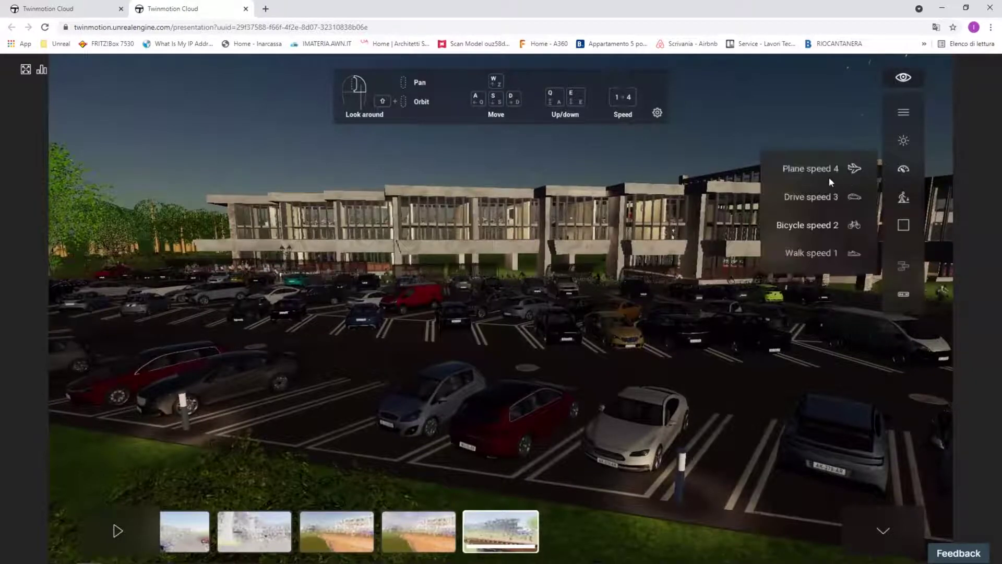
pyautogui.click(903, 140)
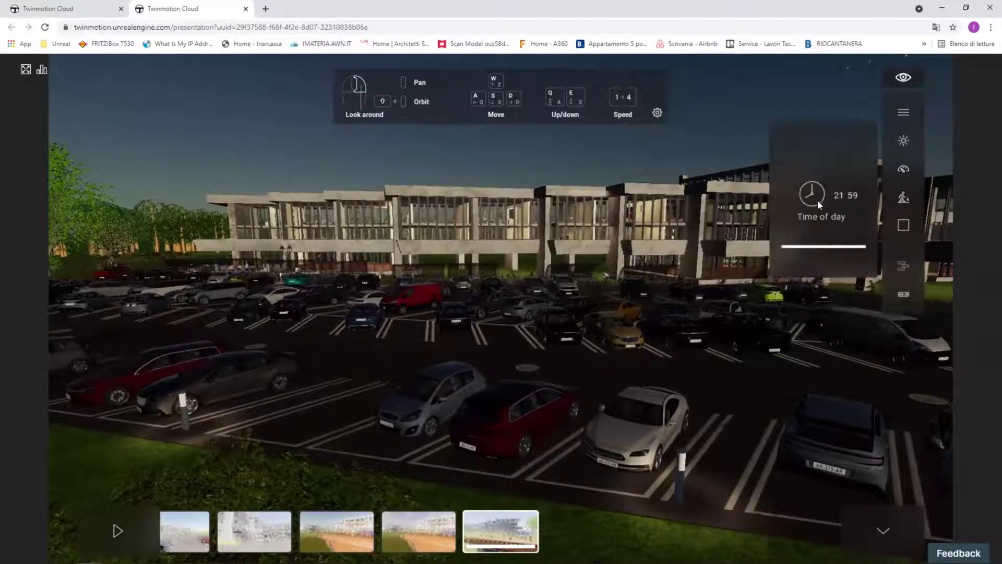
pyautogui.moveTo(800, 202); pyautogui.dragTo(800, 196)
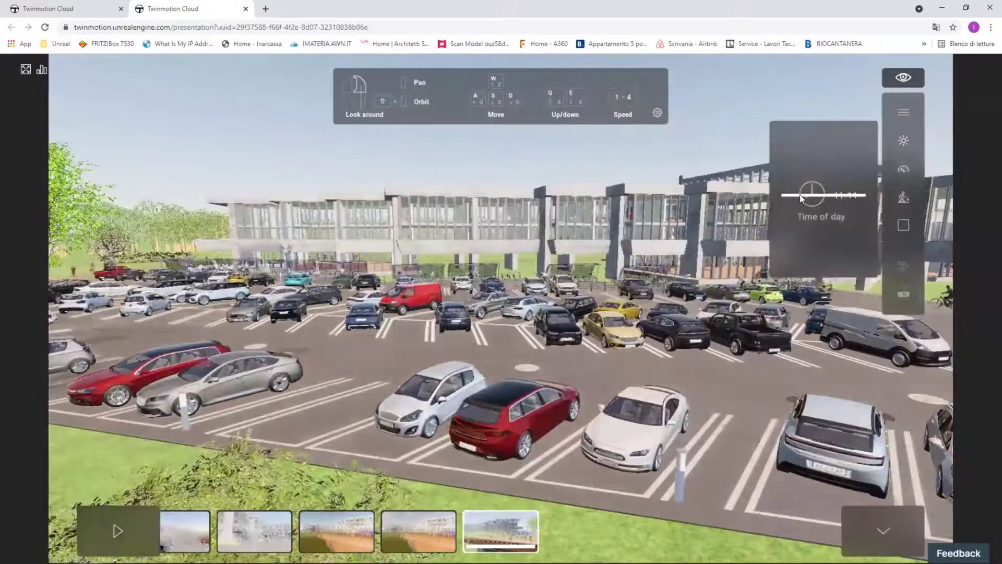
# - Preview the scene in a plain white material style, viewing the school and car park from farther back
pyautogui.click(903, 225)
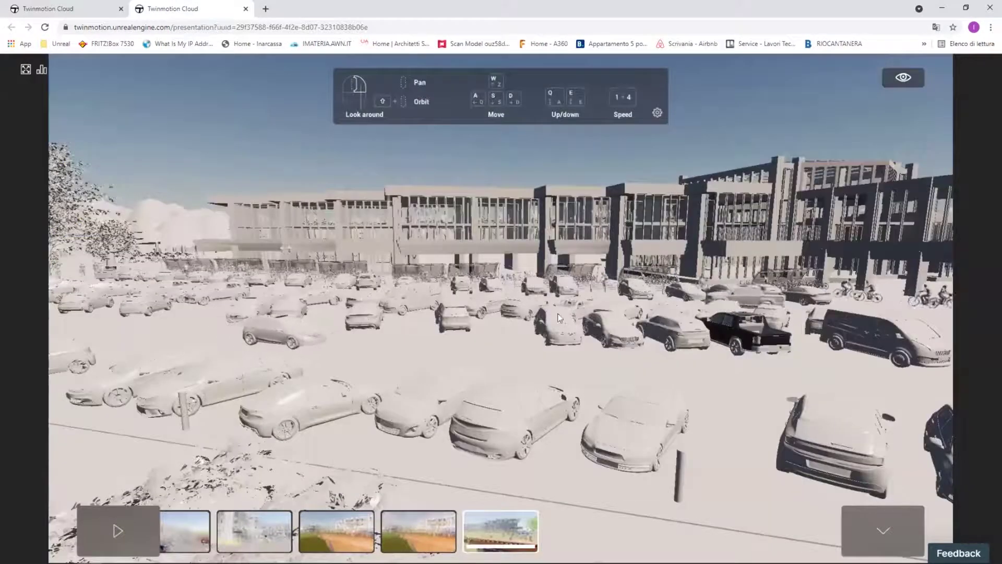
pyautogui.moveTo(471, 306); pyautogui.dragTo(649, 312, button='right')
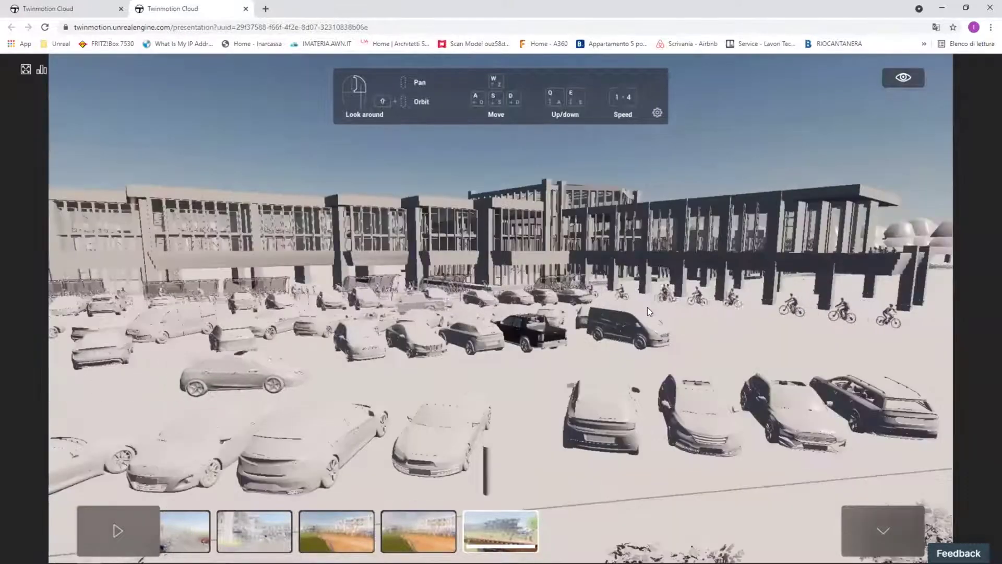
pyautogui.press('s')
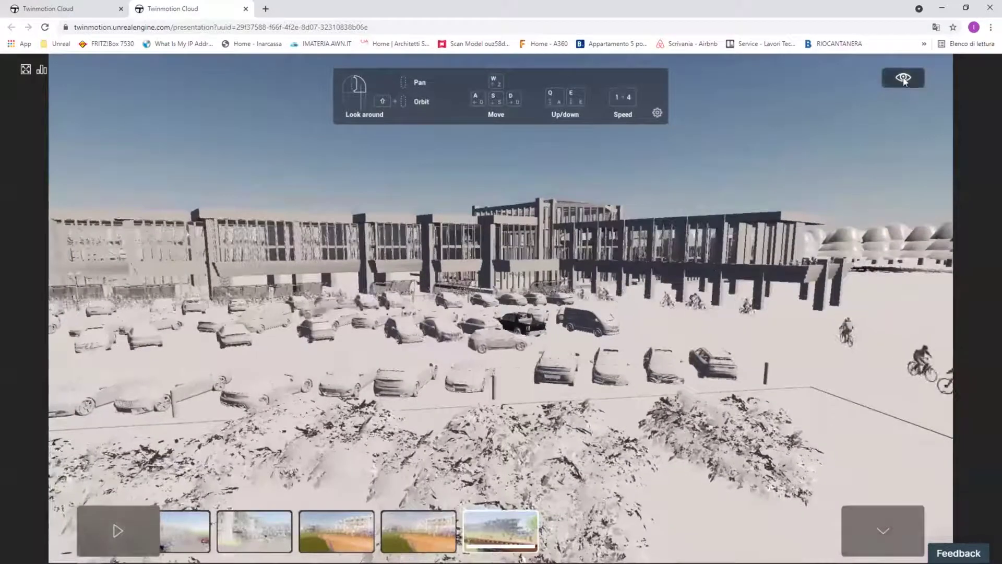
# - Preview the scene in a cyan-toned material style from across the car park, and restore the Default style
pyautogui.click(904, 79)
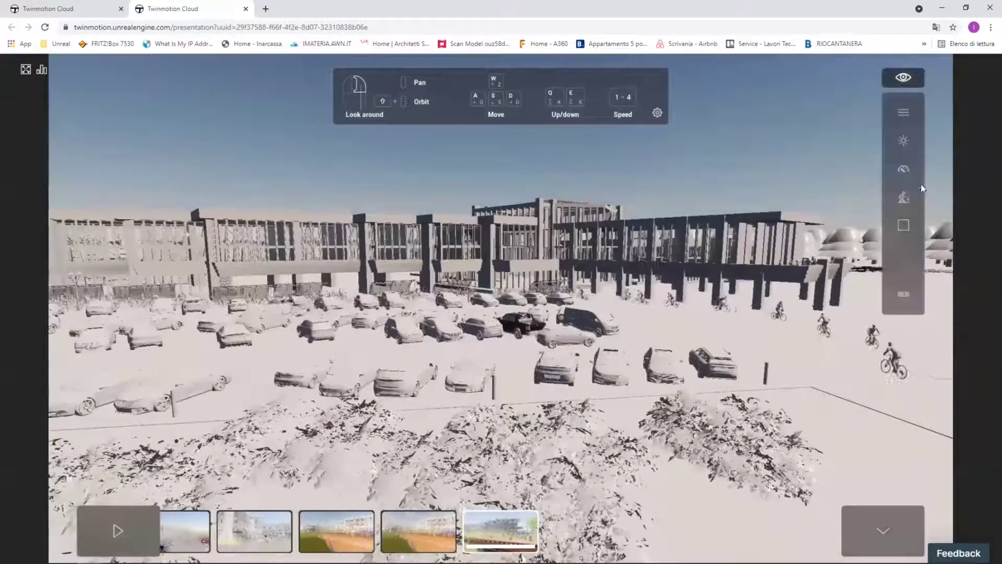
pyautogui.click(904, 226)
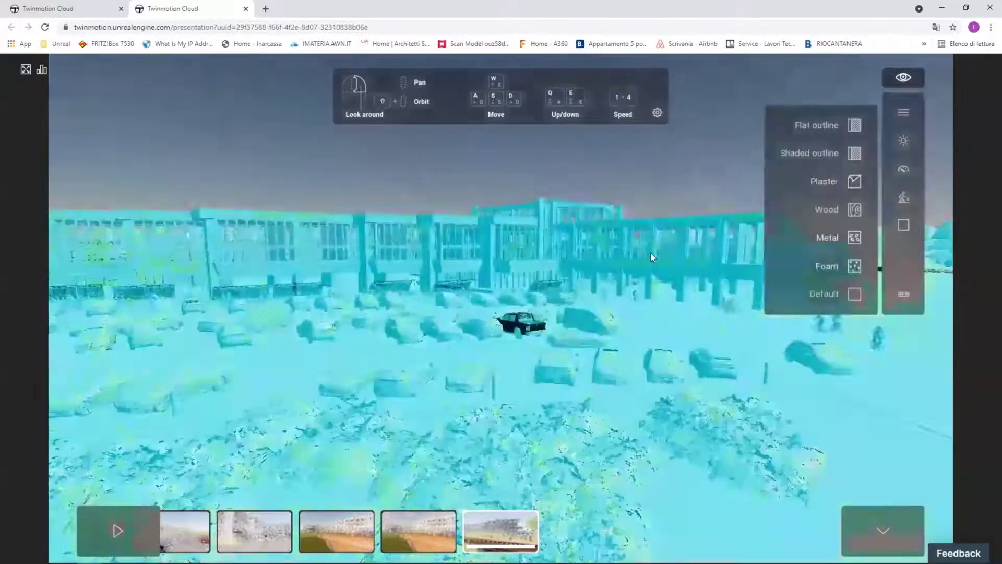
pyautogui.moveTo(650, 253); pyautogui.dragTo(358, 273)
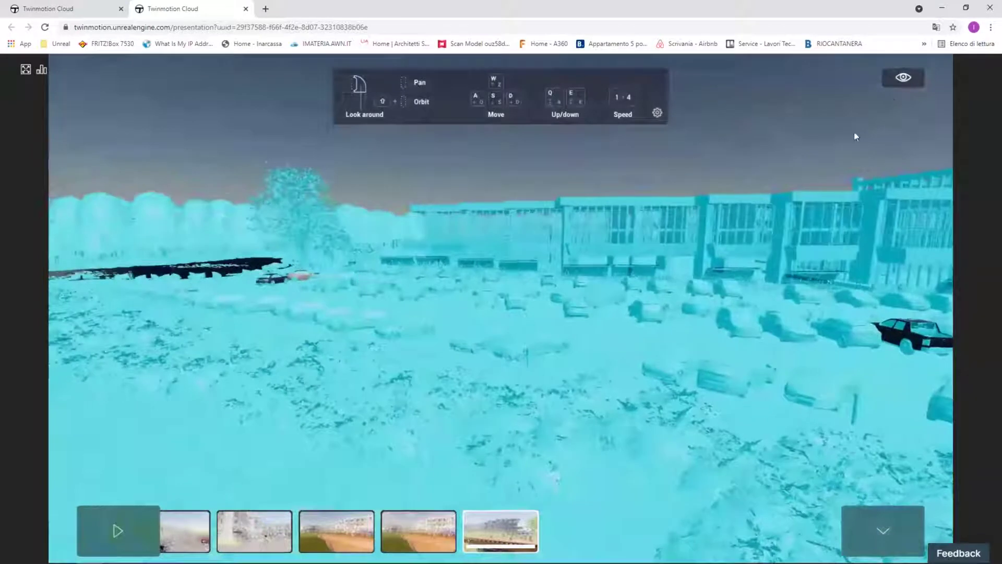
pyautogui.moveTo(904, 80)
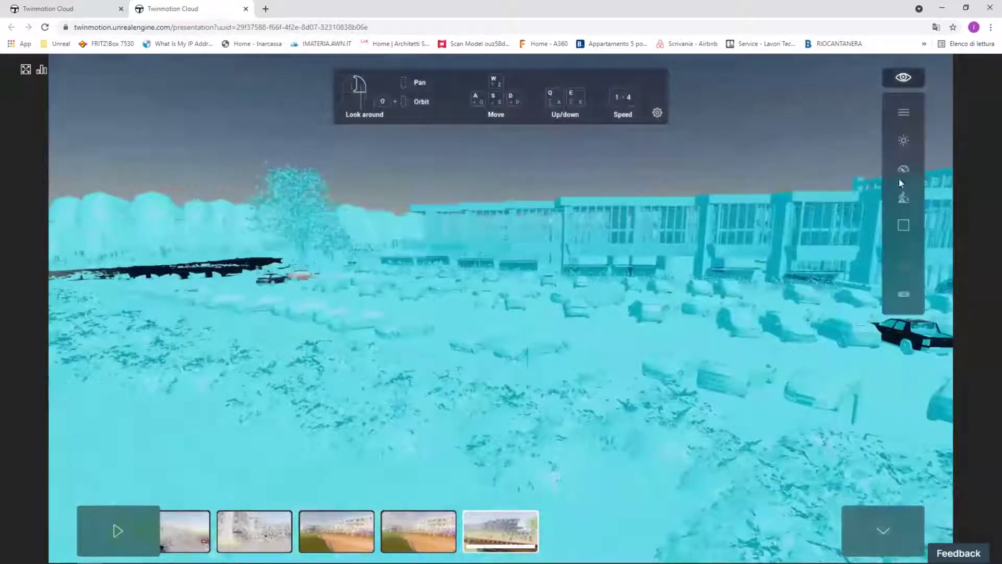
pyautogui.click(903, 226)
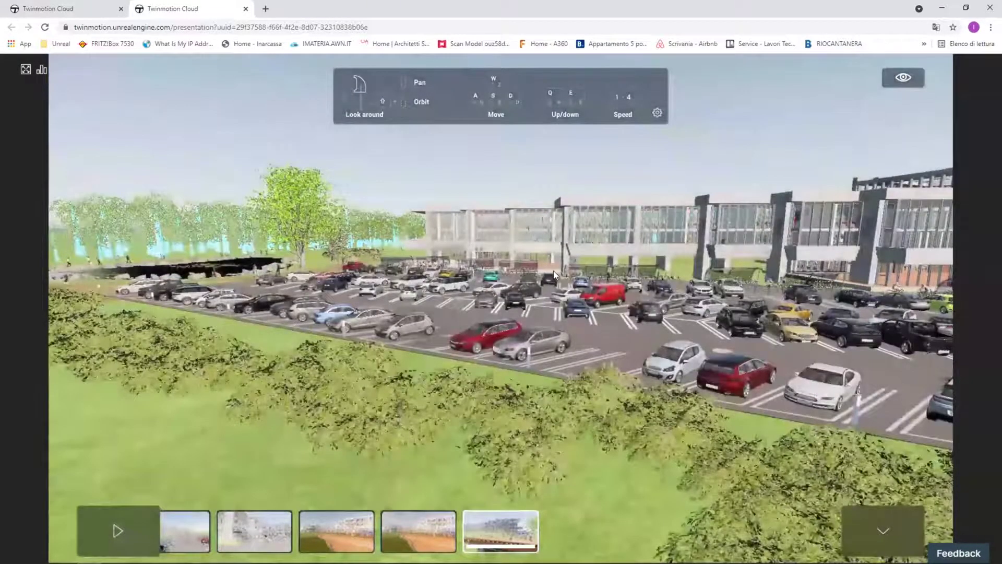
# - Review the presentation's aerial, playground, night and park bench views, moving forward over the car park in the Image2 night view
pyautogui.click(413, 539)
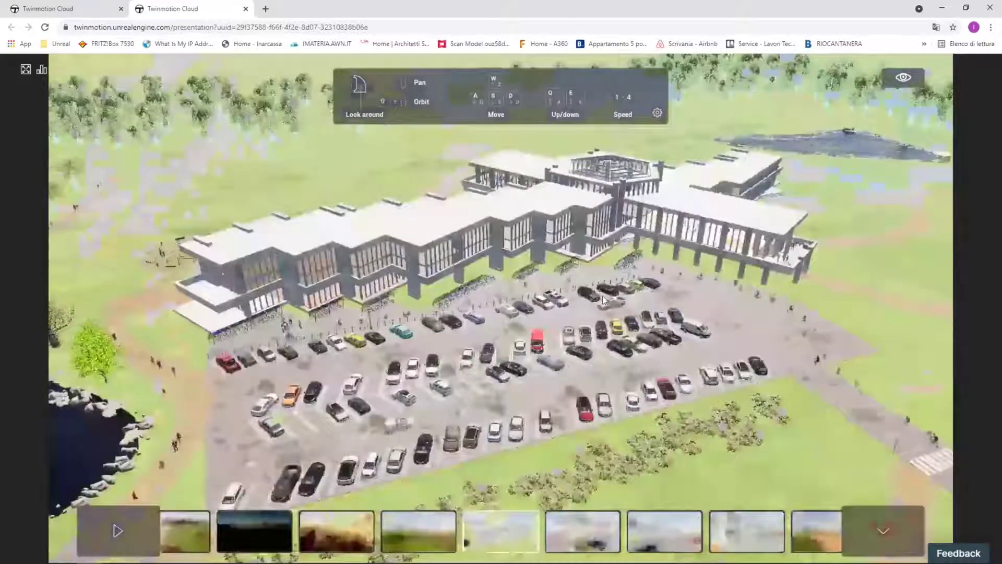
pyautogui.click(420, 525)
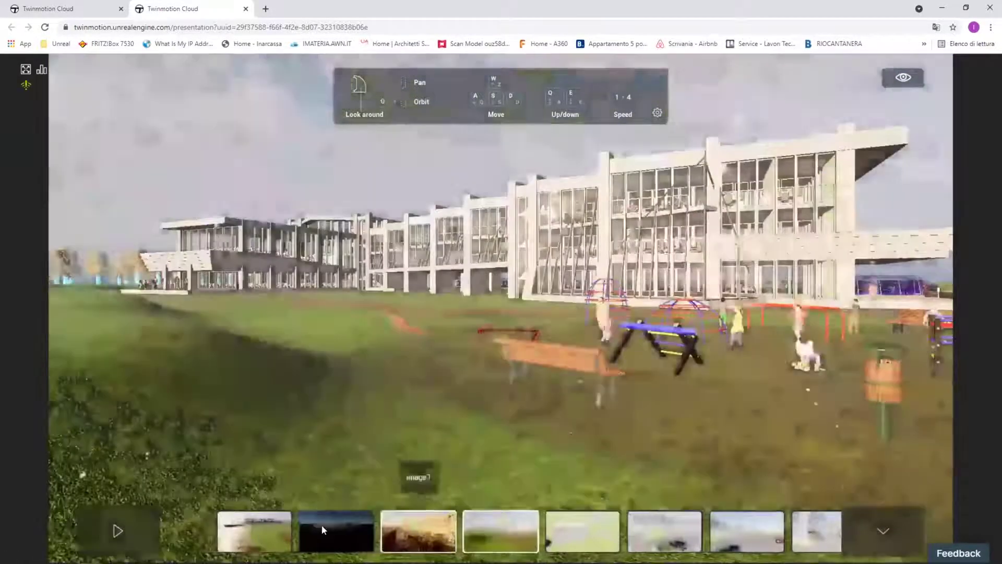
pyautogui.click(321, 524)
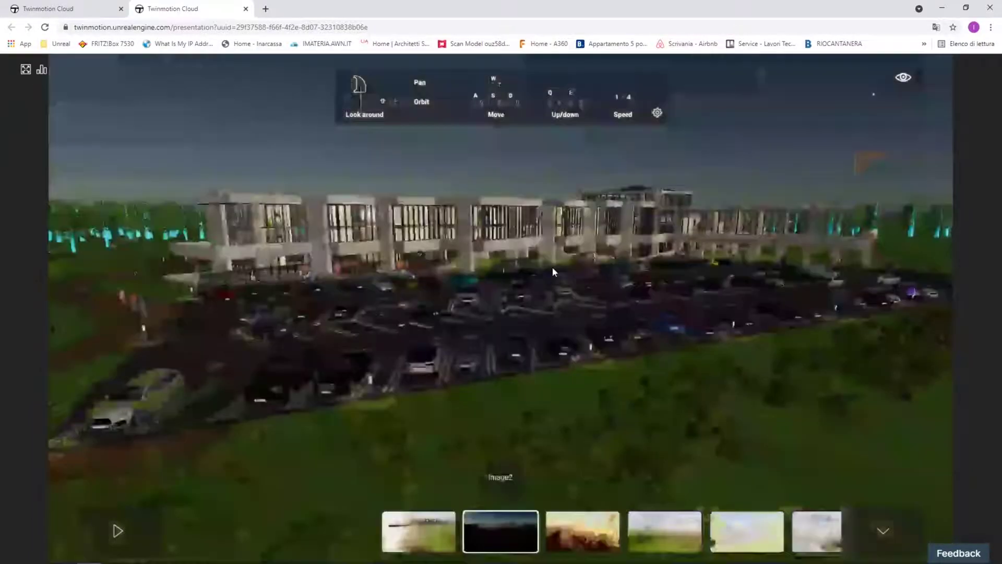
pyautogui.press('w')
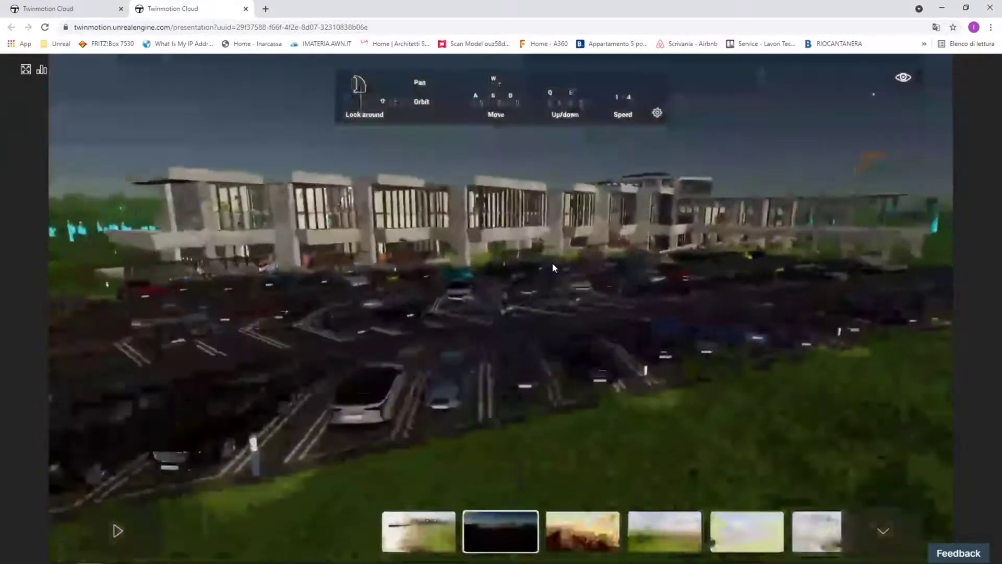
pyautogui.press('w')
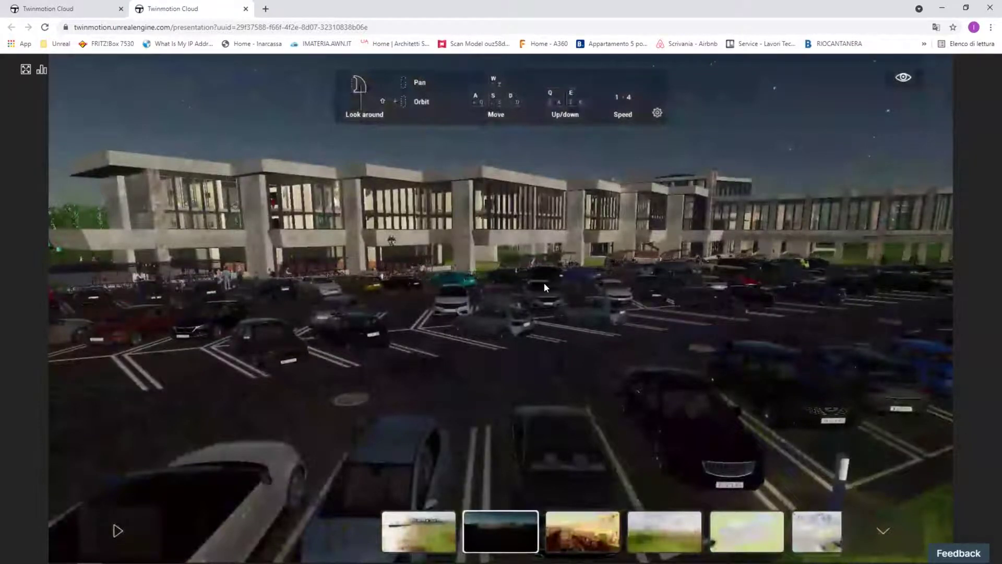
pyautogui.moveTo(544, 283); pyautogui.dragTo(559, 321)
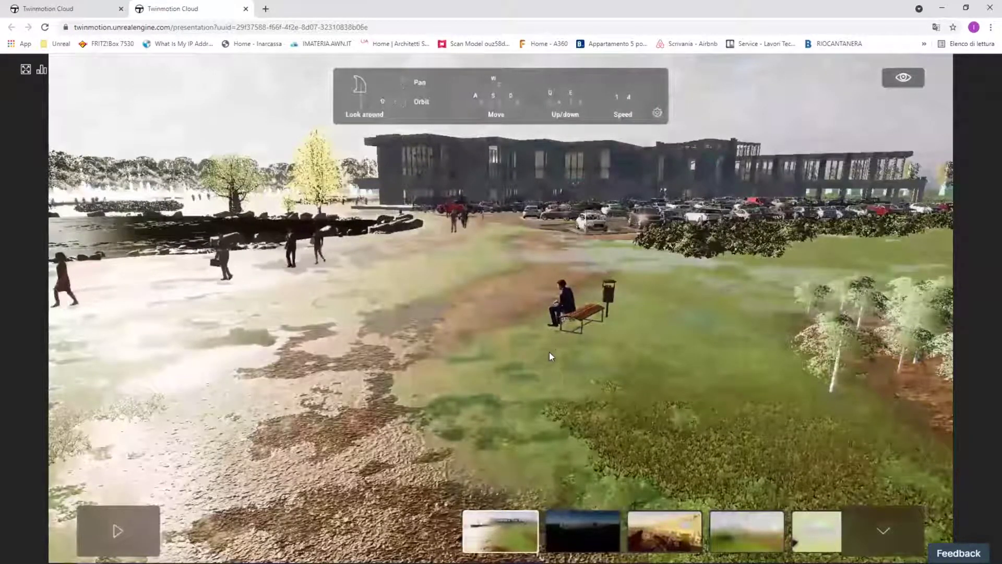
pyautogui.moveTo(570, 348); pyautogui.dragTo(592, 345, button='right')
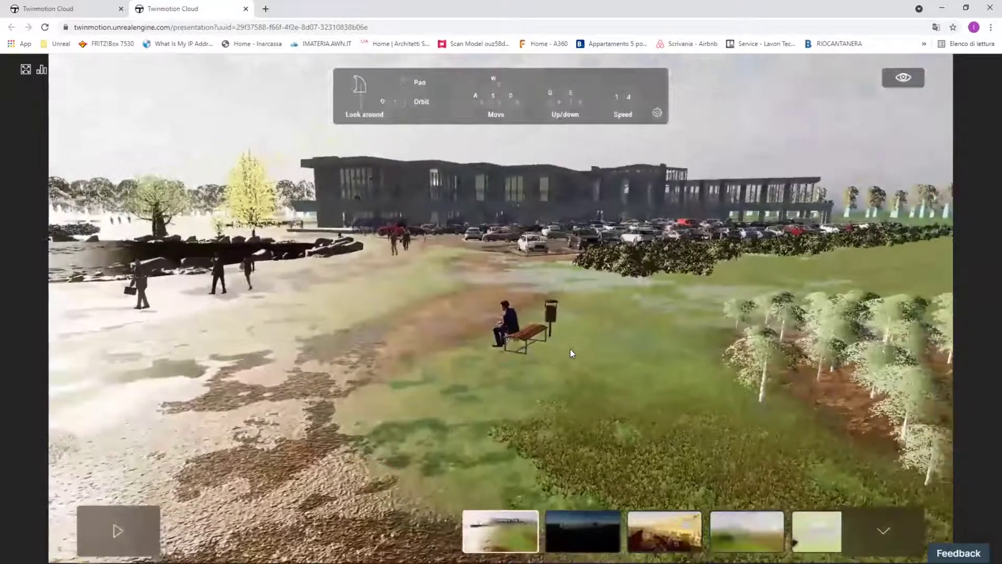
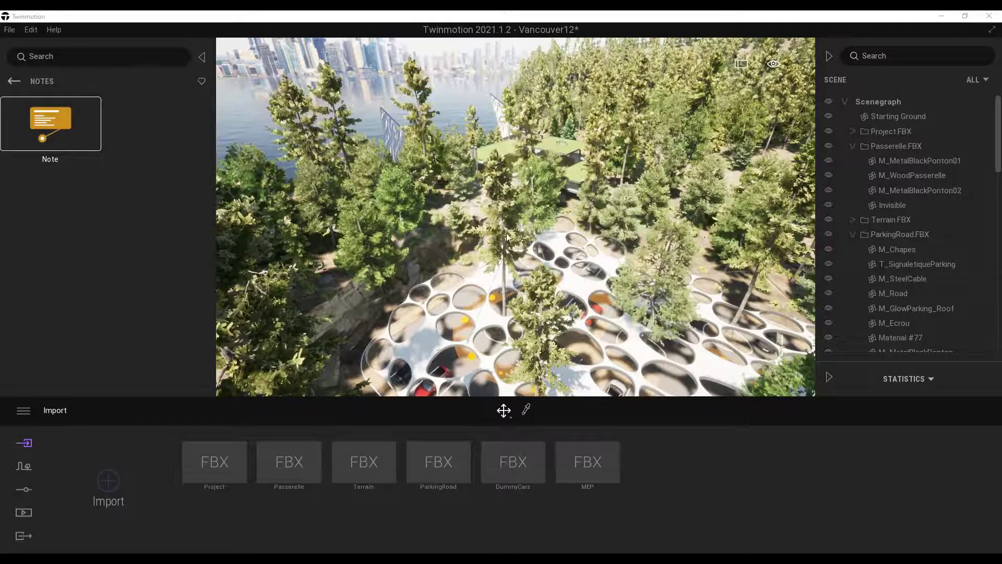
# - Switch to the Vancouver12 project in Twinmotion and move from the parking roof through the forest toward the wooden walkway
pyautogui.scroll(10, 571, 256)
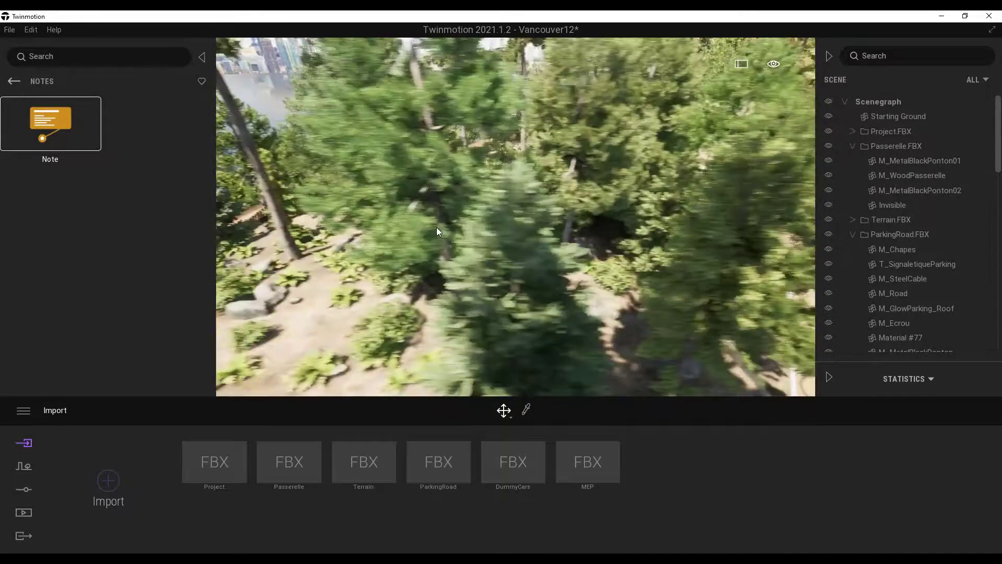
pyautogui.moveTo(436, 227); pyautogui.dragTo(440, 214, button='right')
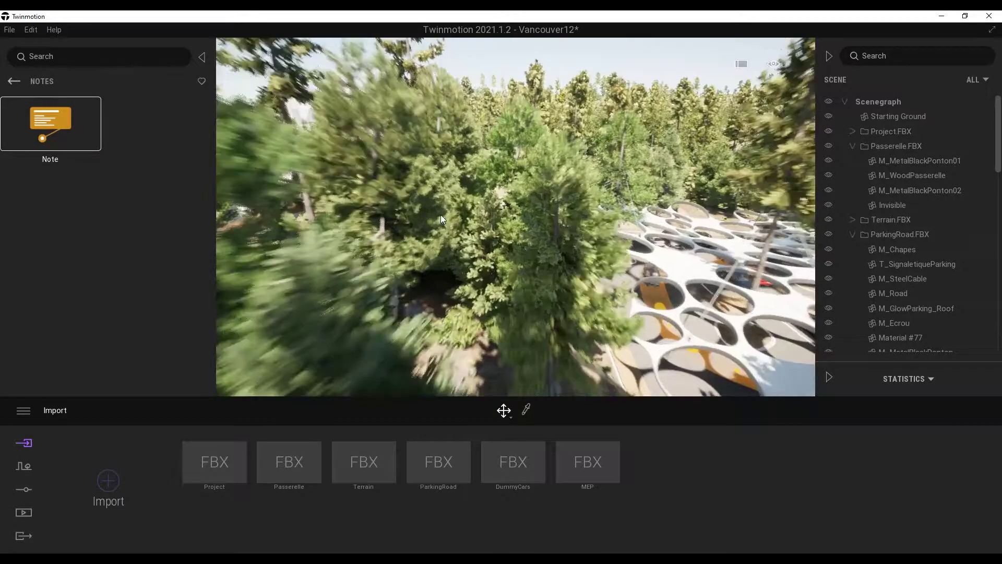
pyautogui.scroll(5, 441, 212)
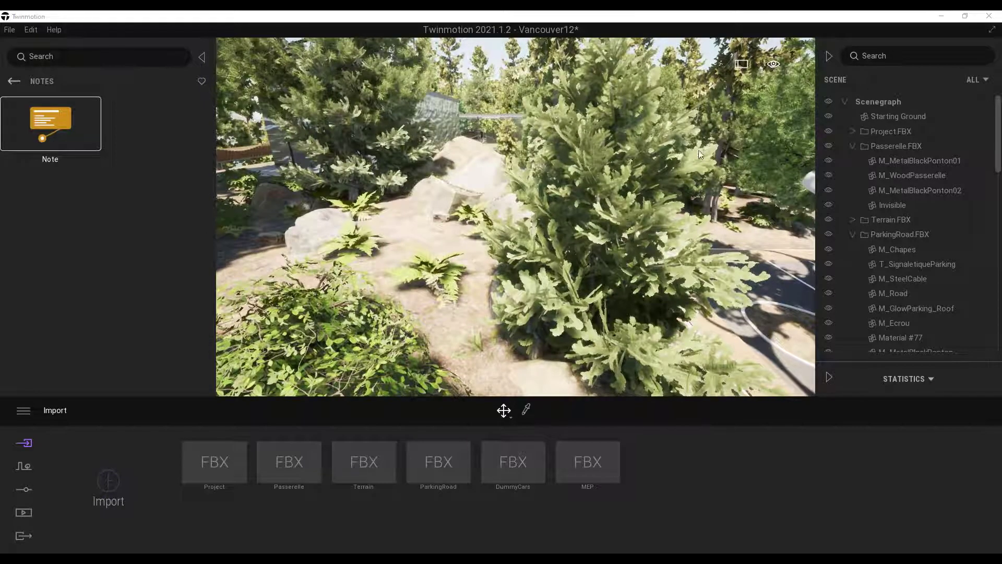
pyautogui.moveTo(435, 205); pyautogui.dragTo(397, 204, button='right')
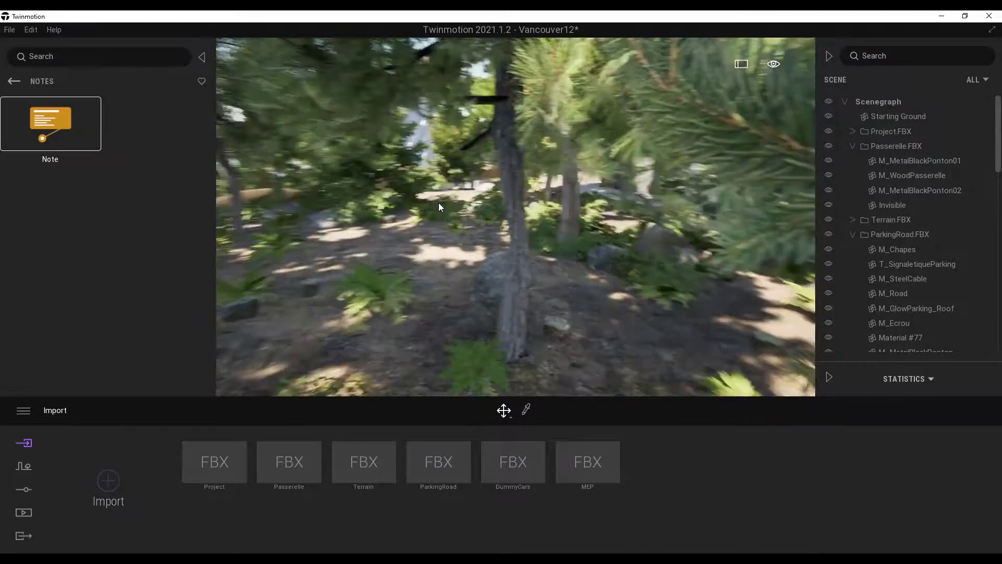
pyautogui.scroll(5, 437, 200)
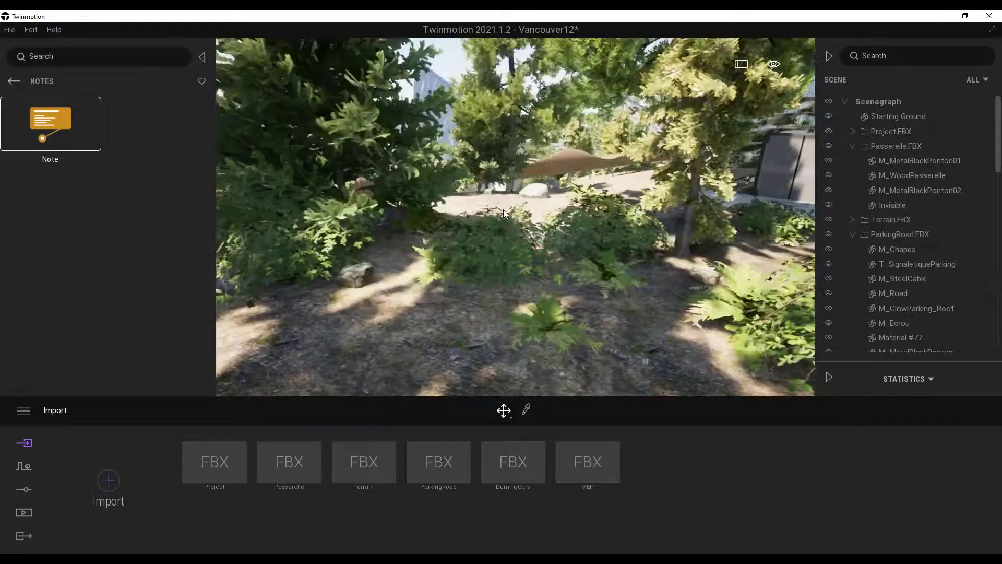
pyautogui.scroll(5, 503, 209)
pyautogui.moveTo(503, 209); pyautogui.dragTo(564, 221, button='right')
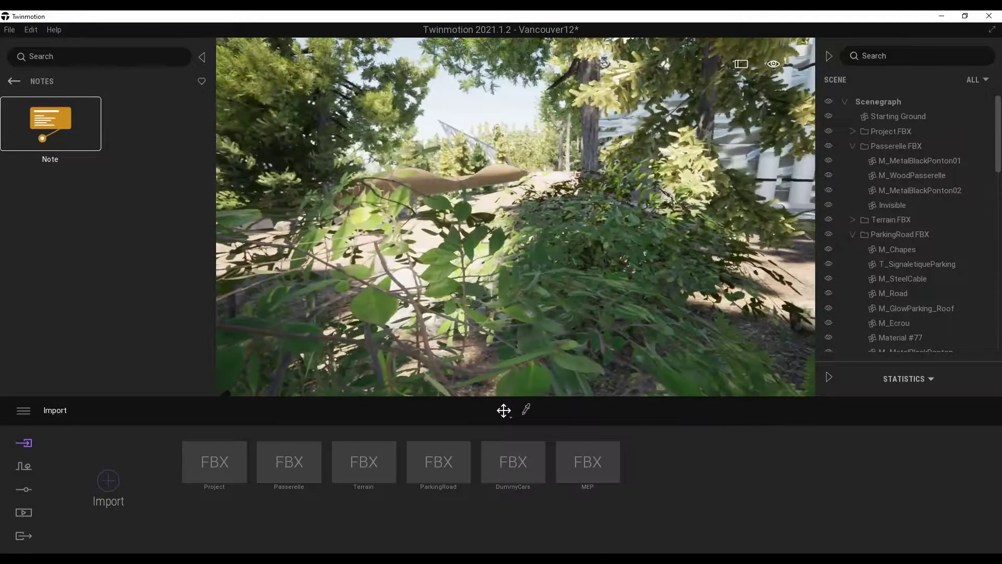
# - Move up to the building's green roof, and select the M_RoofGrass surface to examine its grass
pyautogui.scroll(5, 501, 232)
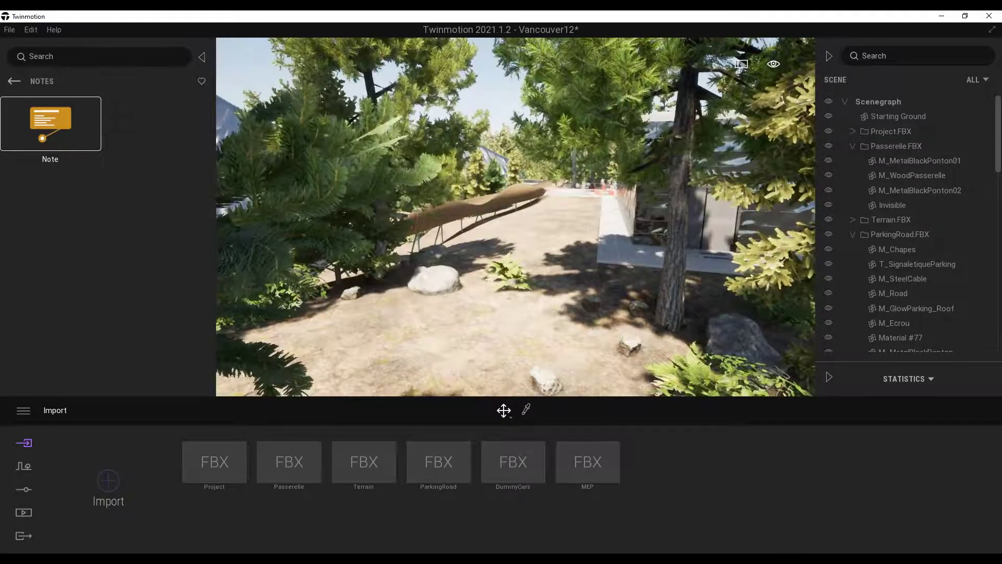
pyautogui.scroll(10, 563, 226)
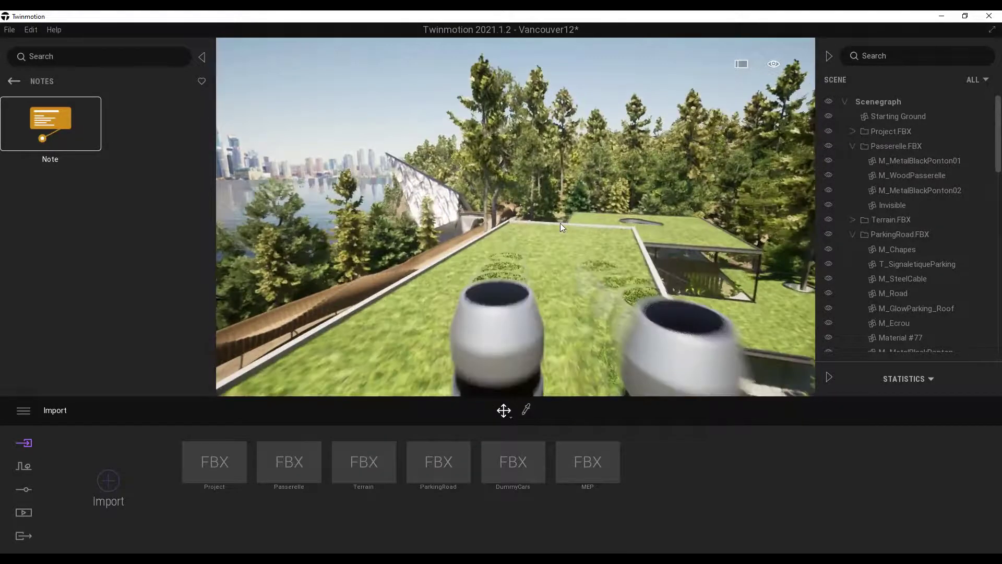
pyautogui.scroll(5, 559, 224)
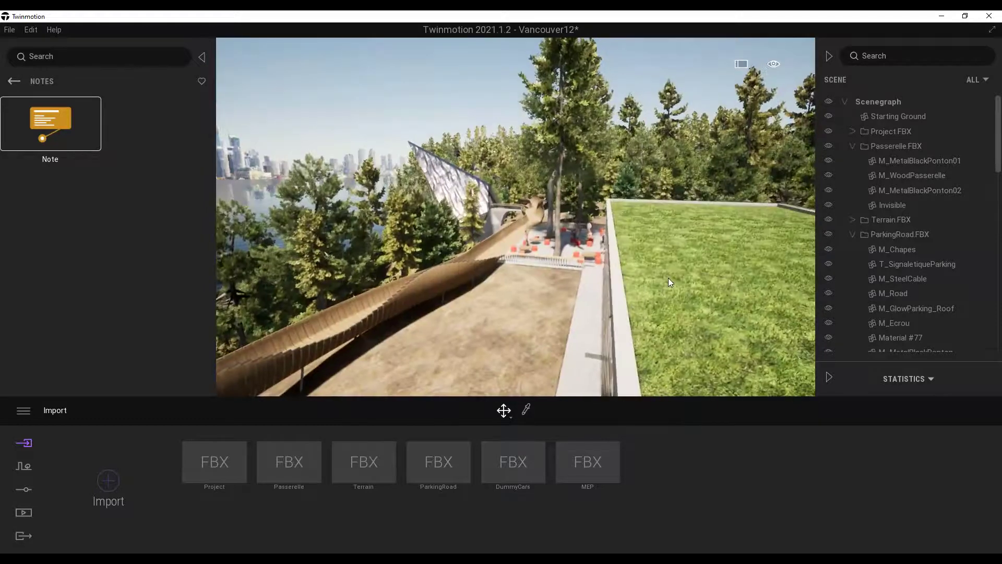
pyautogui.press('Right')
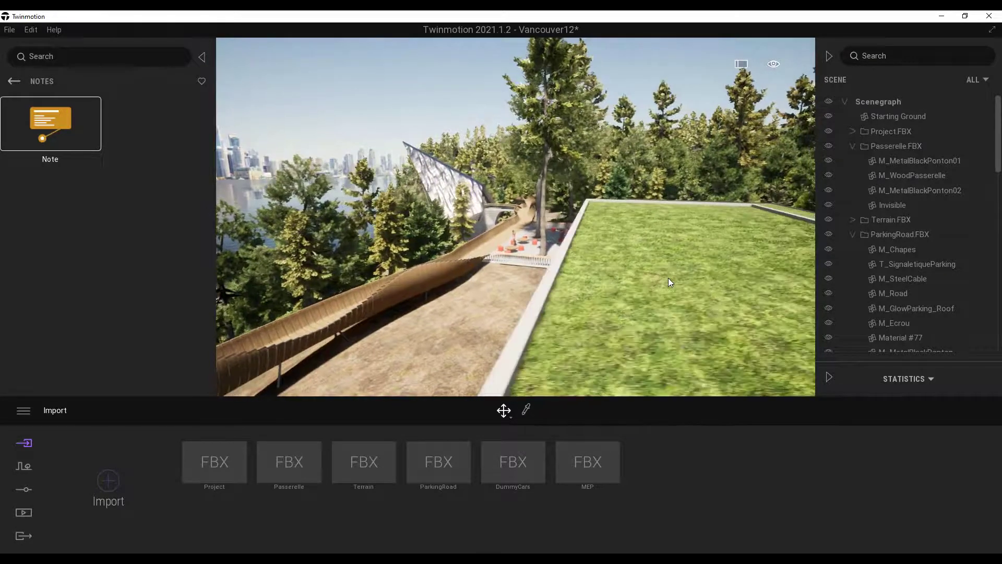
pyautogui.scroll(4, 670, 282)
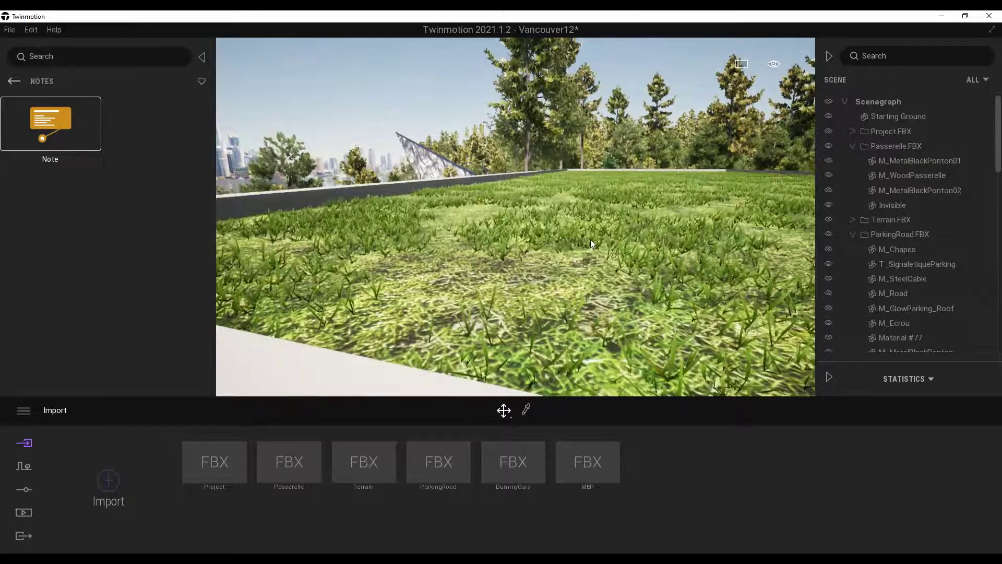
pyautogui.click(595, 233)
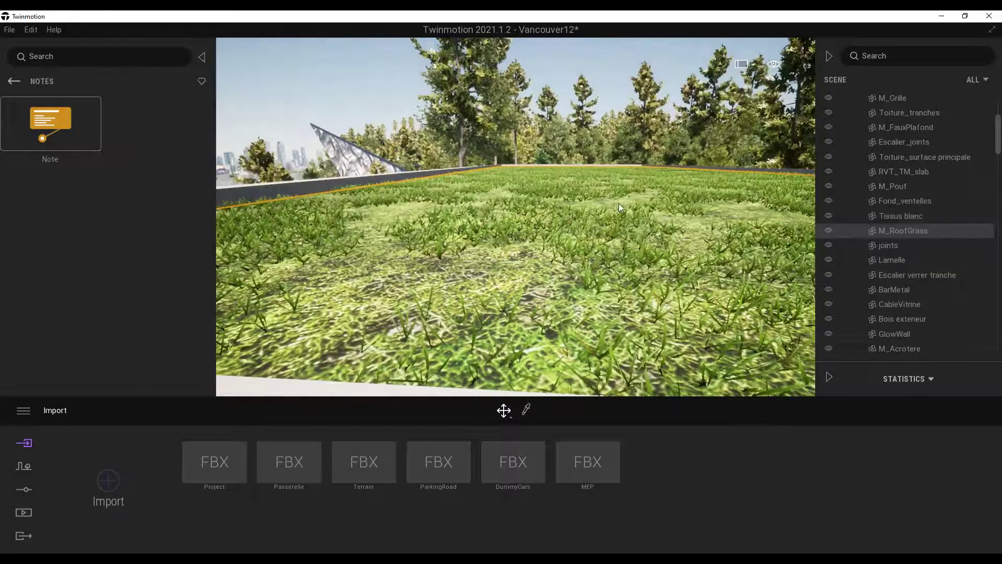
pyautogui.scroll(-3, 619, 203)
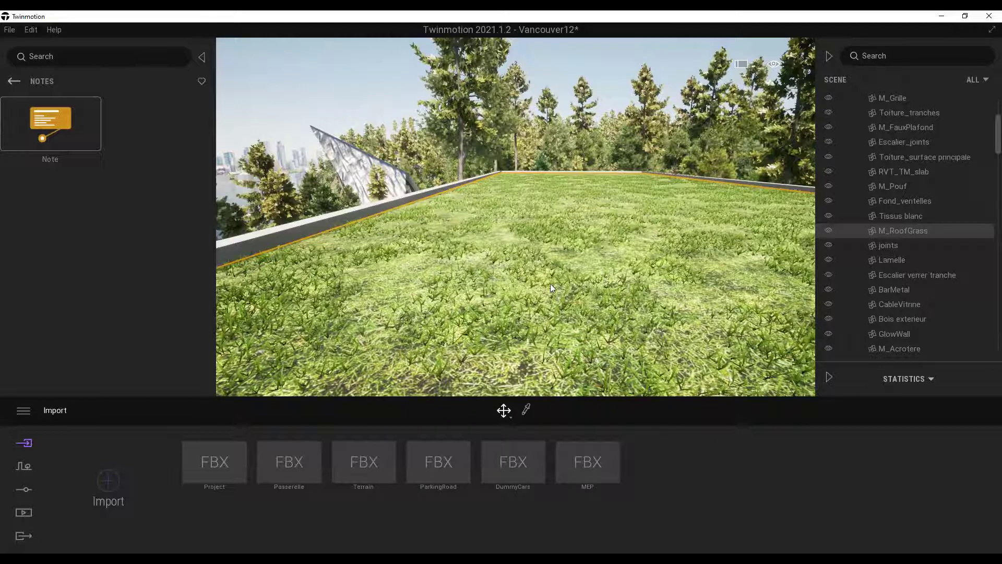
pyautogui.moveTo(550, 283); pyautogui.dragTo(472, 248, button='right')
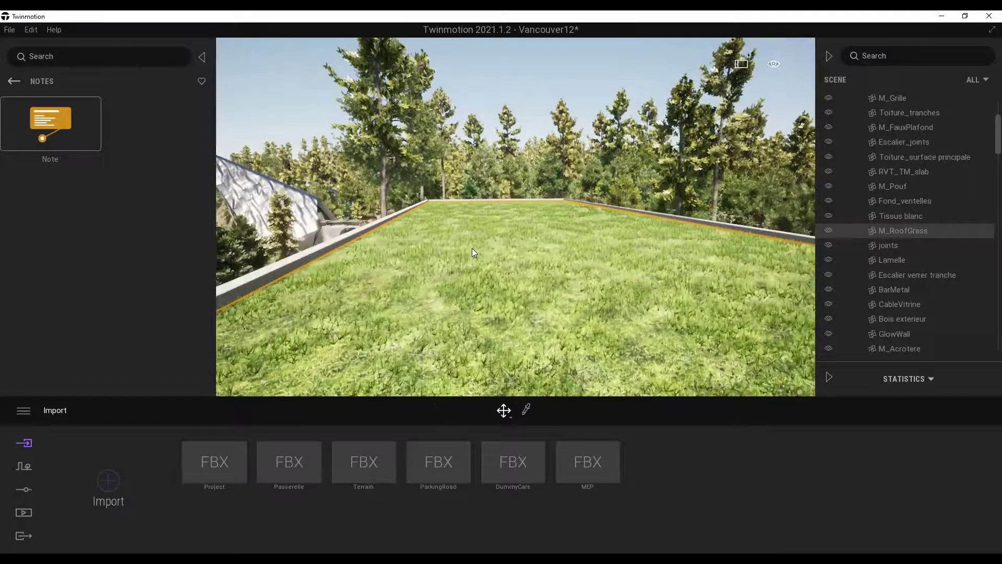
# - Try the Ultra preset in the quality preferences, restore the High preset, and close the preferences
pyautogui.press('e')
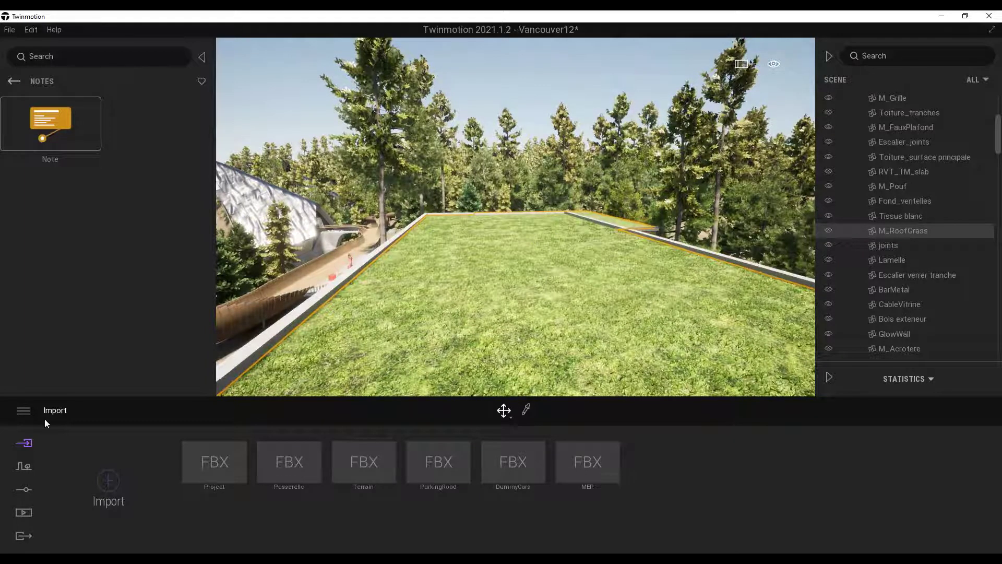
pyautogui.click(28, 411)
pyautogui.click(49, 367)
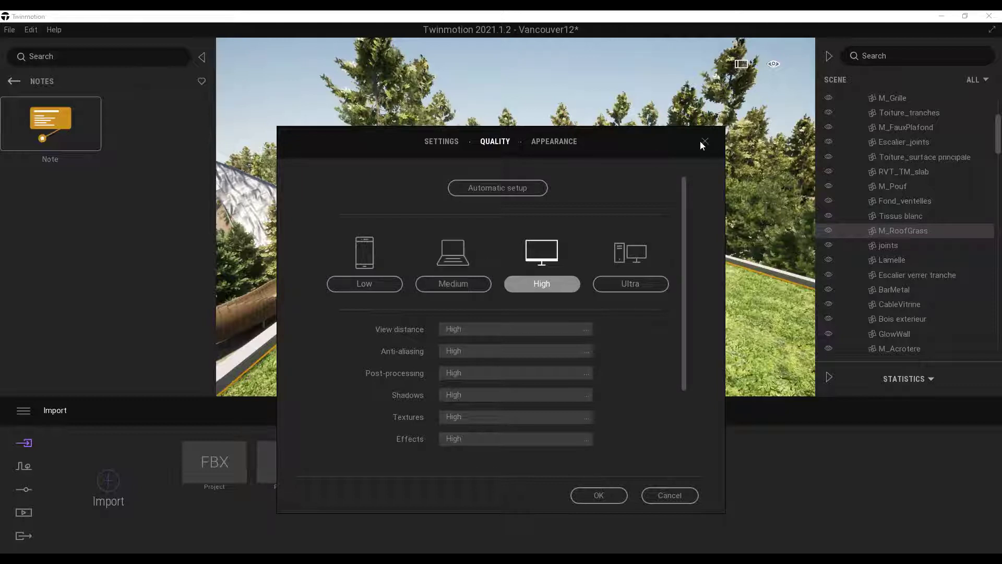
pyautogui.click(631, 284)
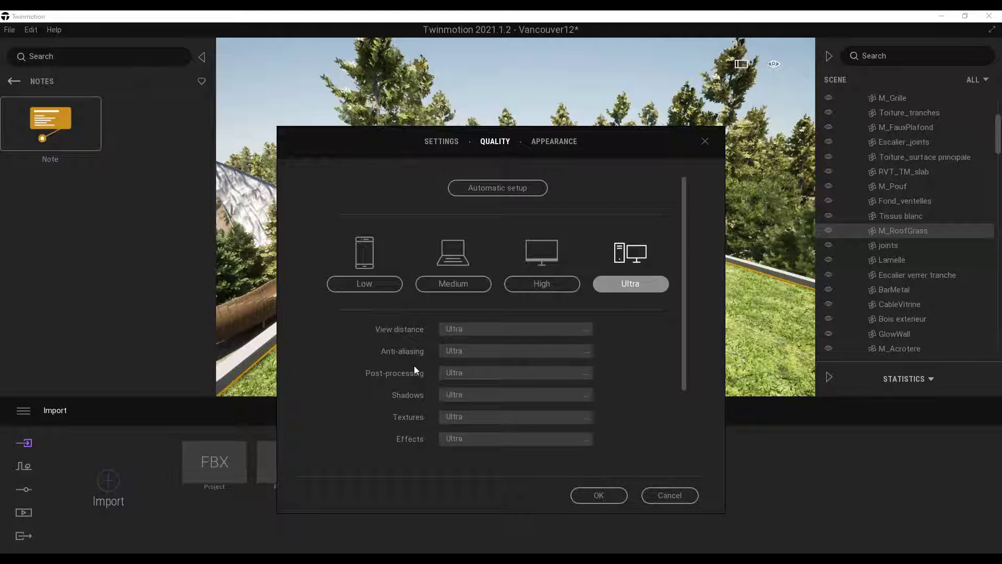
pyautogui.click(542, 283)
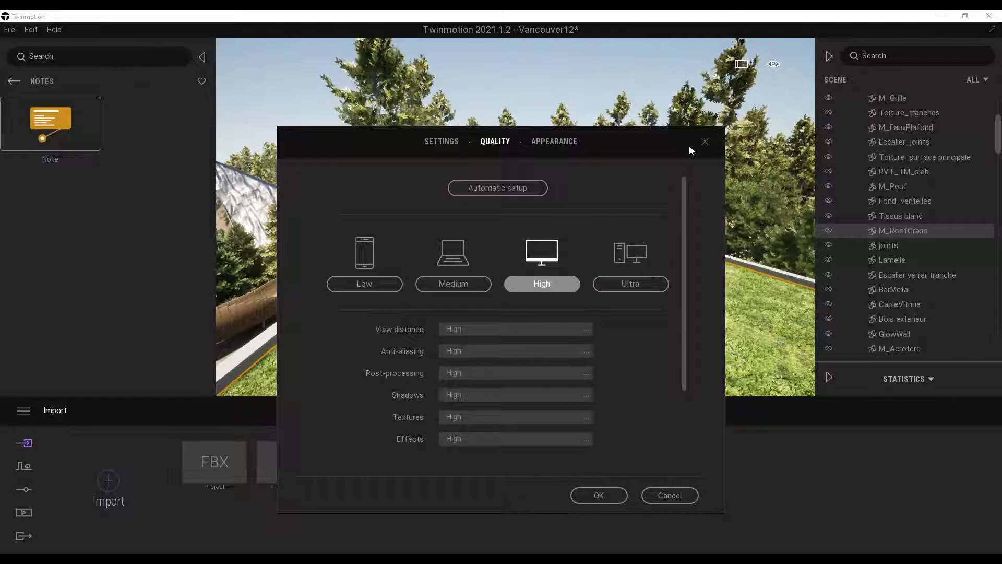
pyautogui.click(704, 141)
# - Look around the green roof, and move down to the car park to examine the vehicle paths beneath the canopy
pyautogui.moveTo(365, 240); pyautogui.dragTo(519, 299)
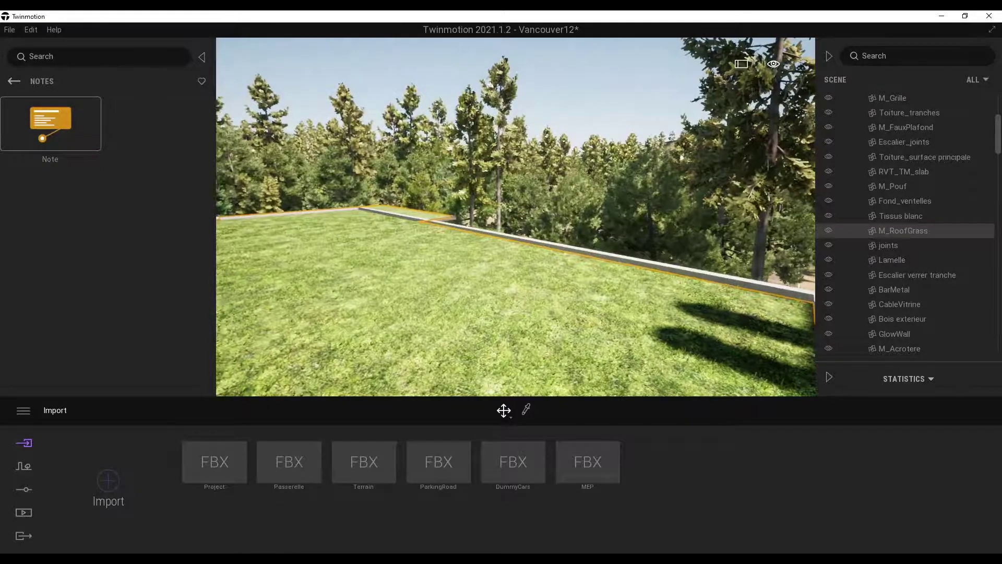
pyautogui.moveTo(517, 293)
pyautogui.mouseDown(button='right')
pyautogui.moveTo(538, 293)
pyautogui.moveTo(520, 308)
pyautogui.mouseUp(button='right')
pyautogui.scroll(8, 517, 293)
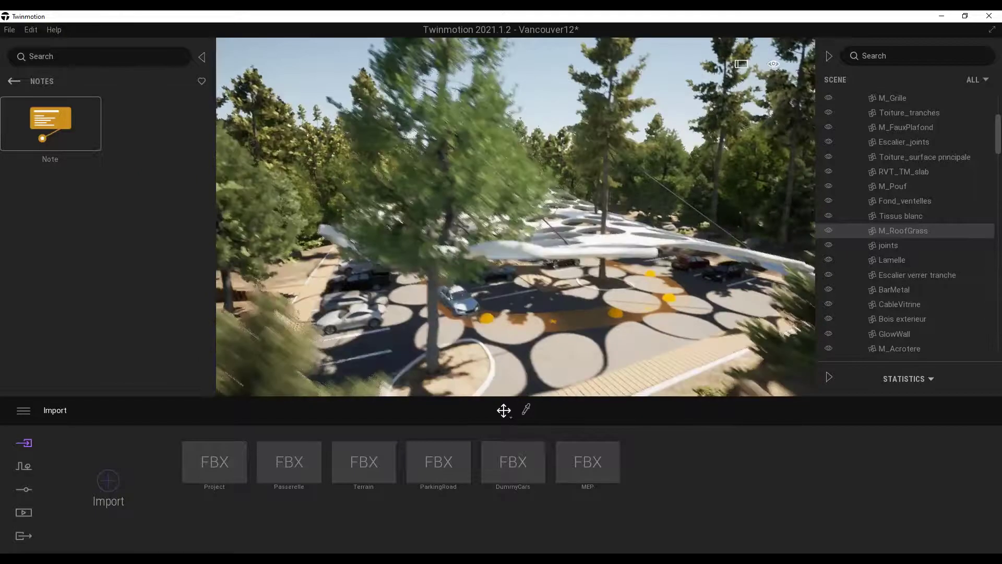
pyautogui.moveTo(671, 333); pyautogui.dragTo(639, 300, button='middle')
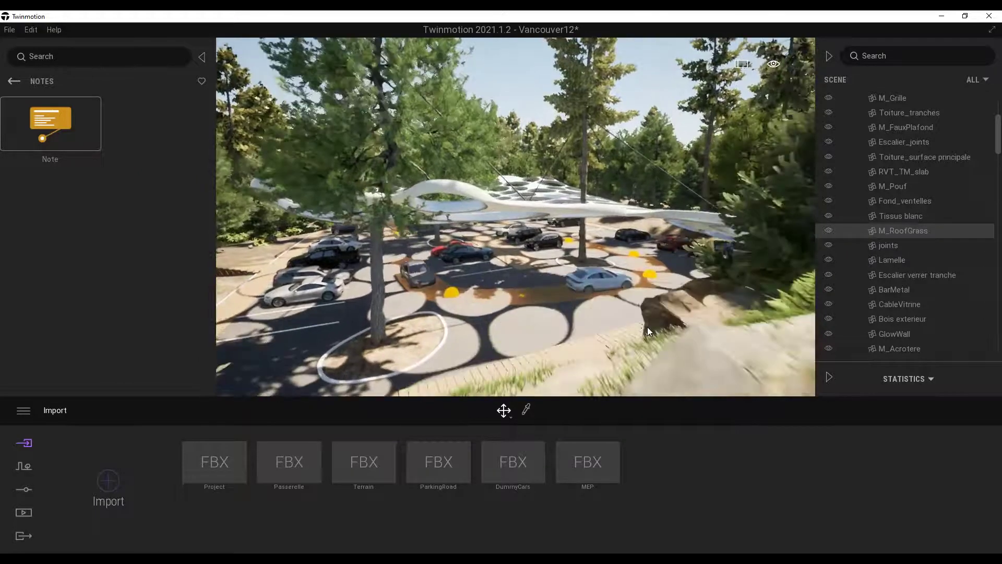
pyautogui.scroll(5, 616, 329)
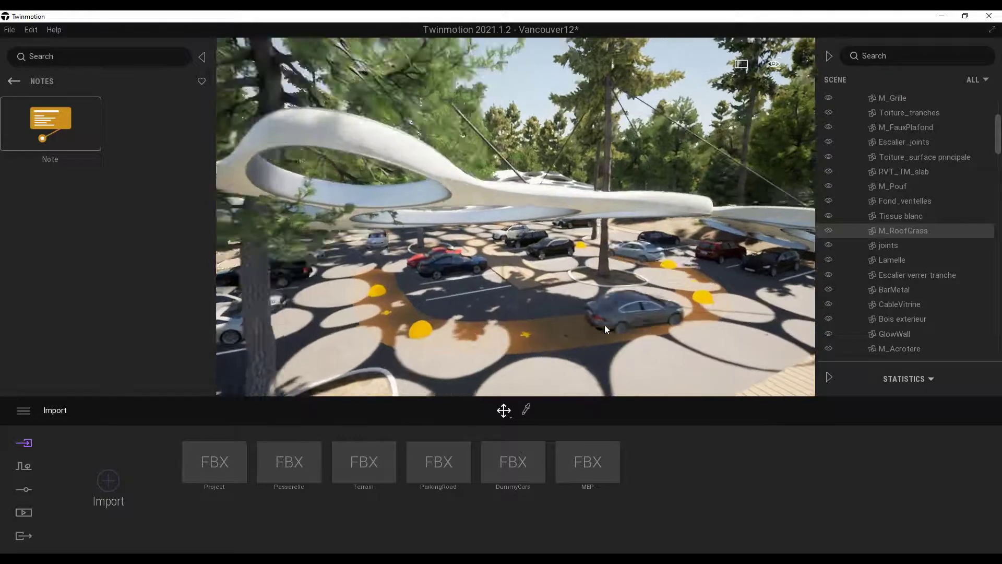
pyautogui.scroll(5, 605, 324)
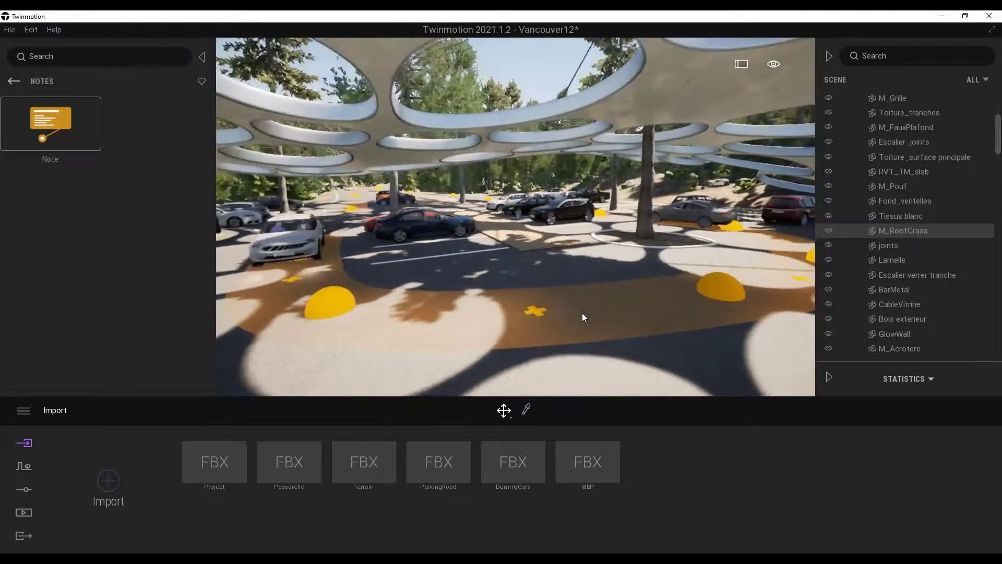
pyautogui.scroll(5, 582, 313)
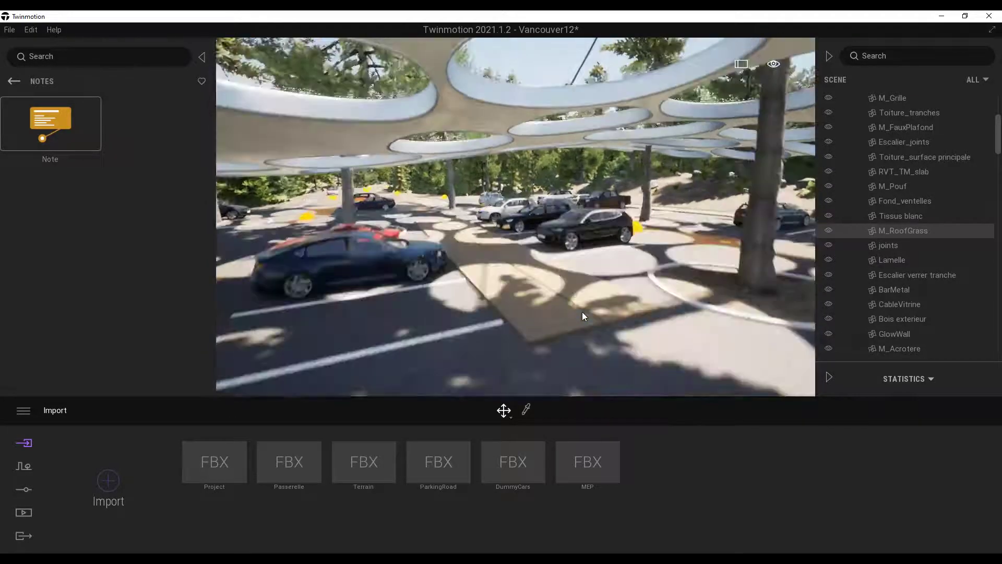
# - Rise above the parking canopy and move toward the forest to examine the access road and its traffic
pyautogui.press('w')
pyautogui.press('e')
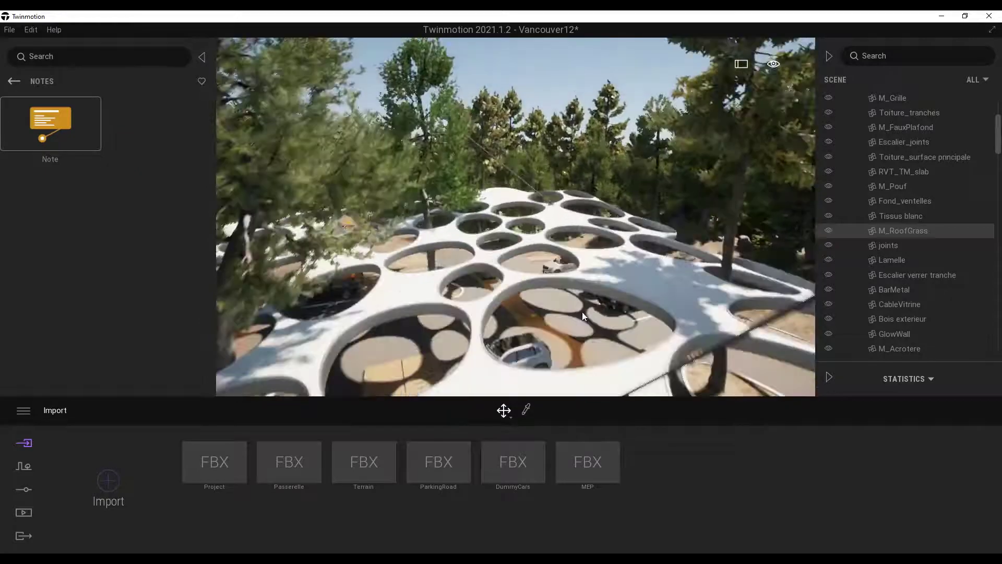
pyautogui.press('w')
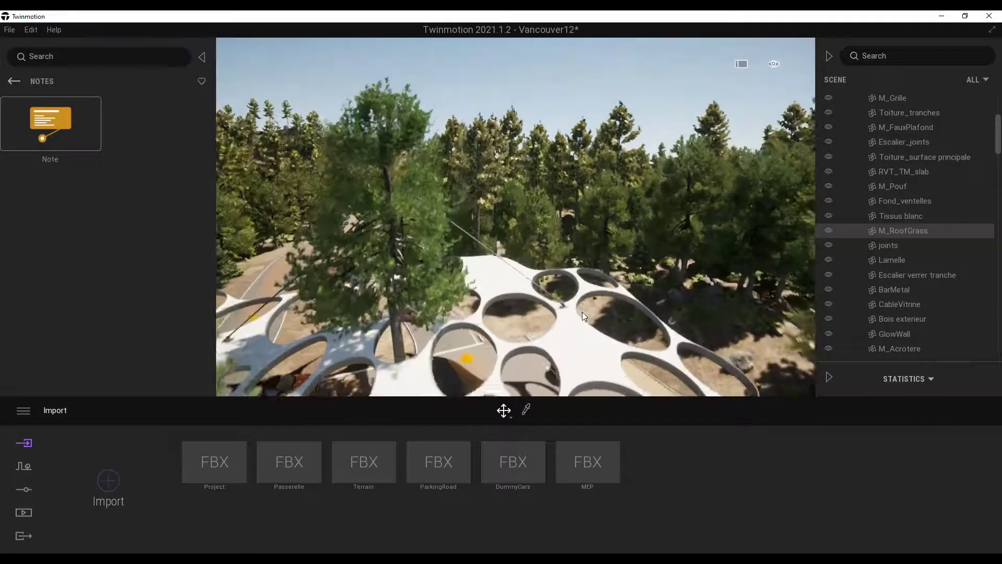
pyautogui.press('w')
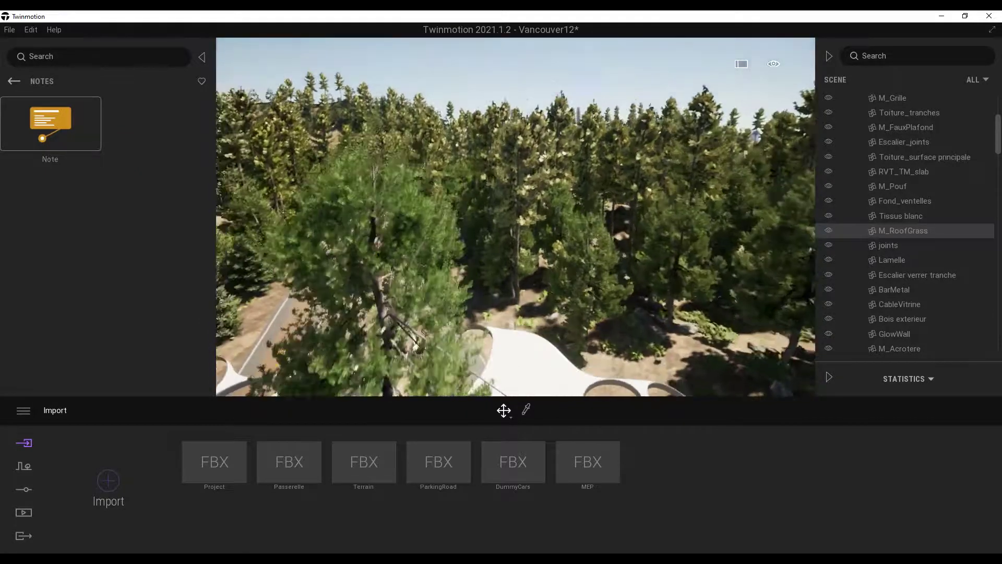
pyautogui.press('w')
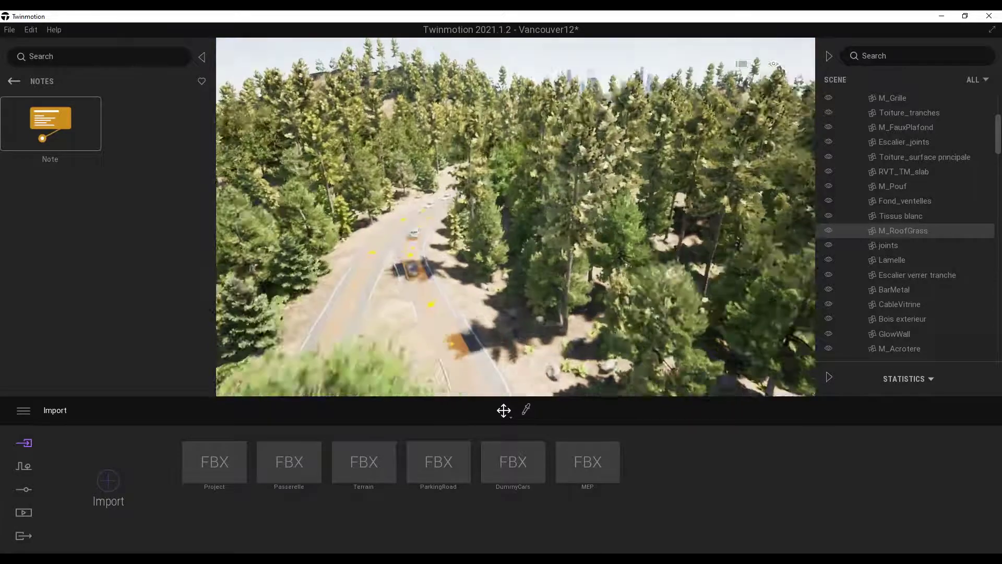
pyautogui.press('w')
pyautogui.moveTo(555, 296); pyautogui.dragTo(503, 295, button='right')
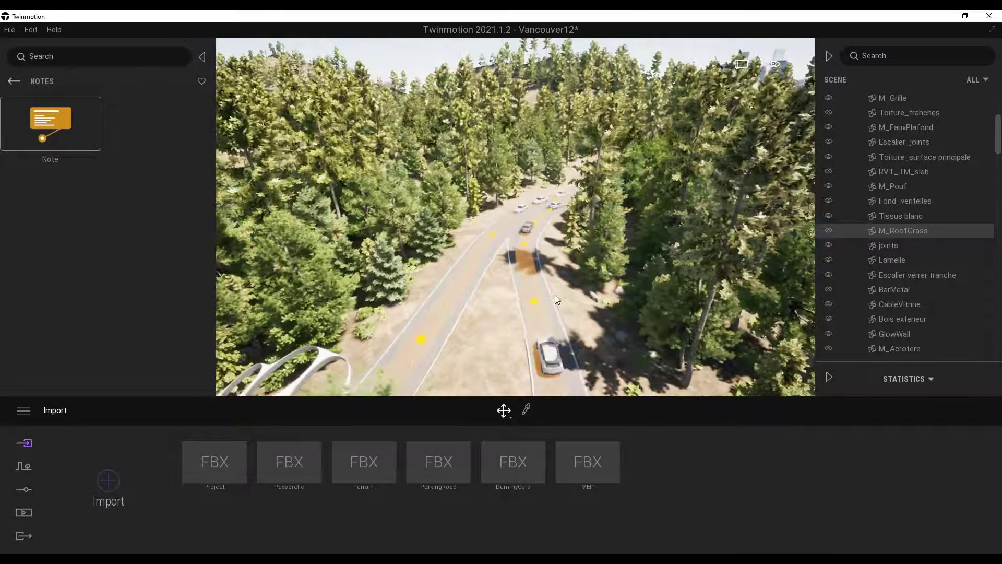
pyautogui.moveTo(556, 293)
pyautogui.mouseDown(button='right')
pyautogui.moveTo(590, 293)
pyautogui.moveTo(514, 293)
pyautogui.moveTo(549, 293)
pyautogui.mouseUp(button='right')
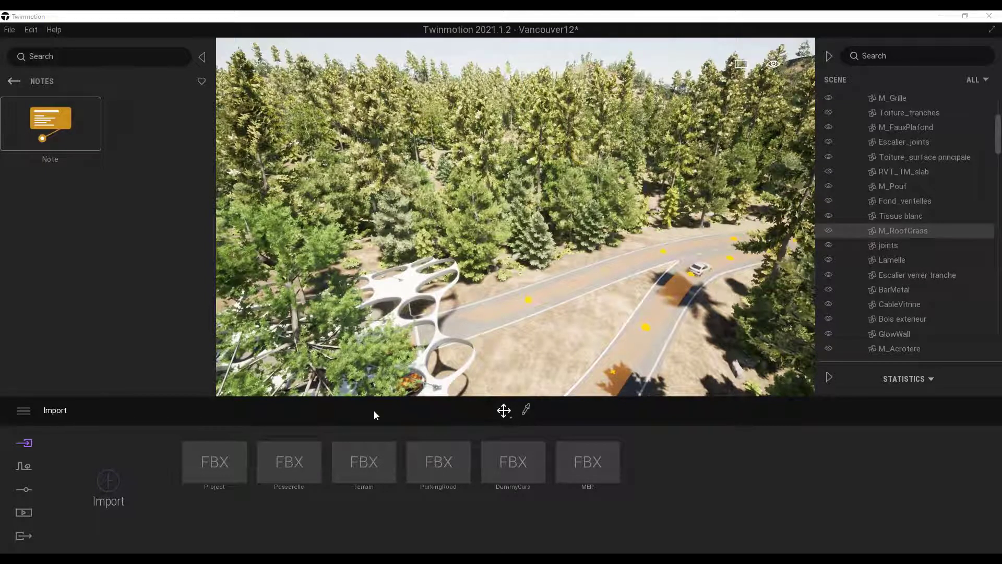
# - Show the project's presentations in the media, and select Presenter2 as the presentation to export
pyautogui.click(12, 516)
pyautogui.click(750, 489)
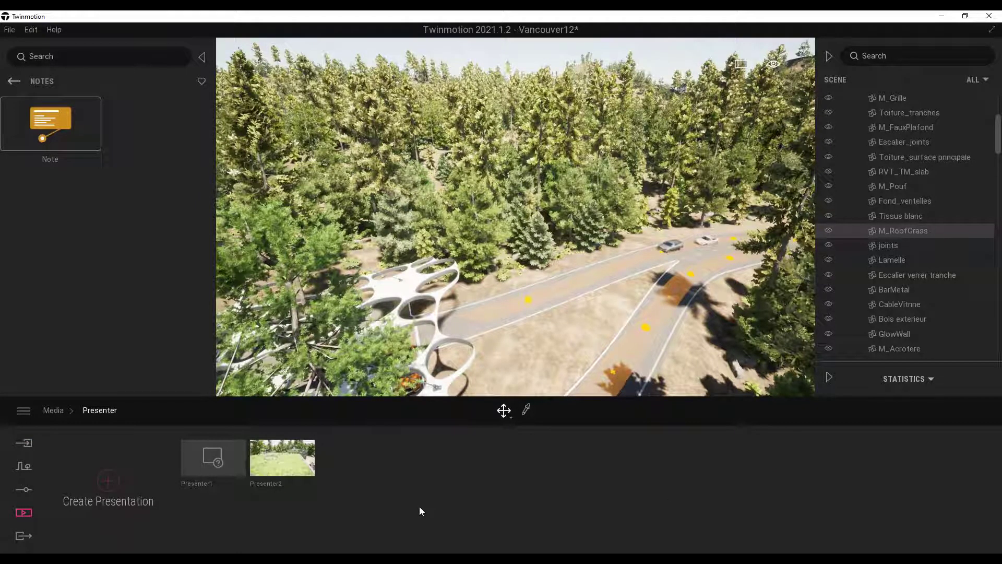
pyautogui.click(24, 535)
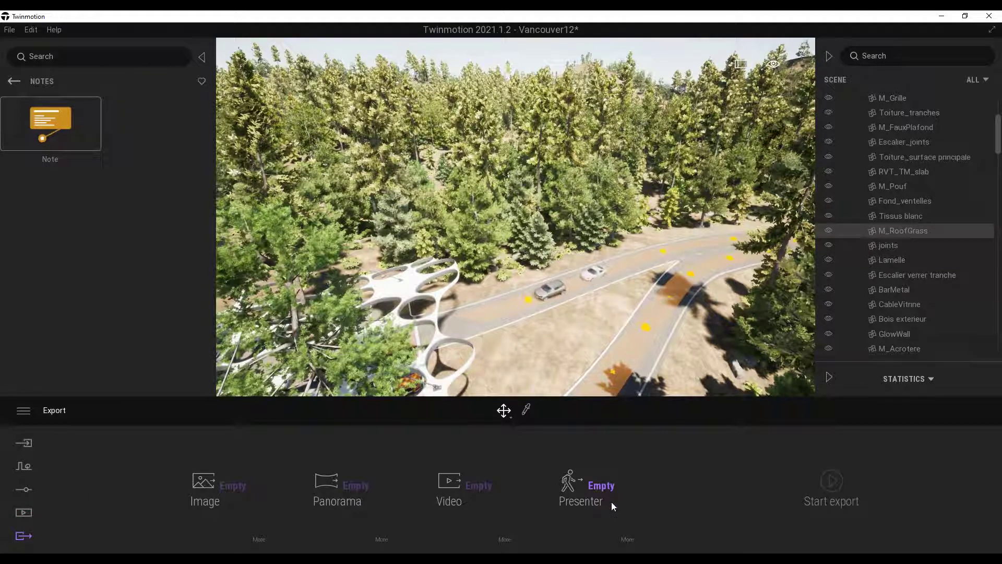
pyautogui.click(601, 485)
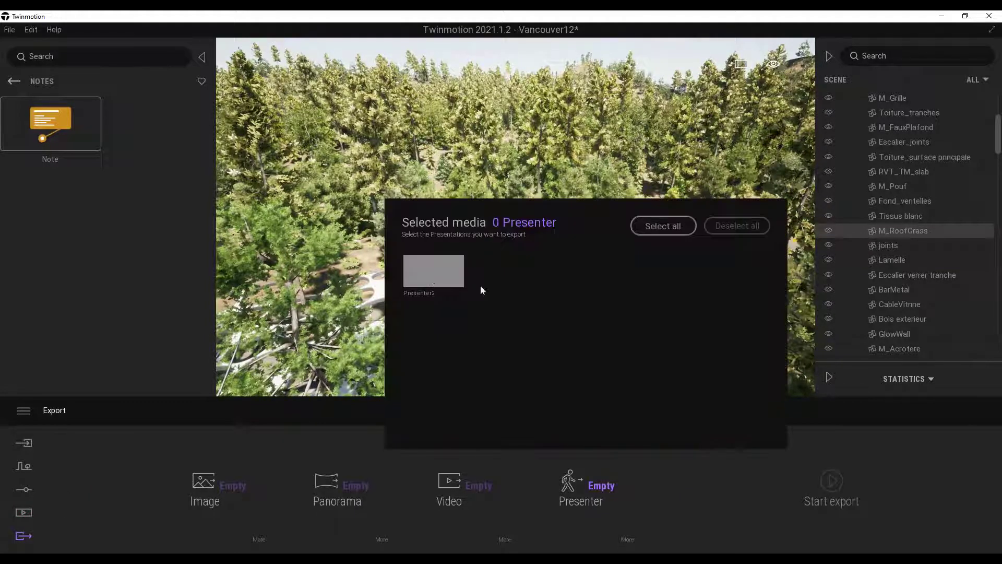
pyautogui.click(662, 225)
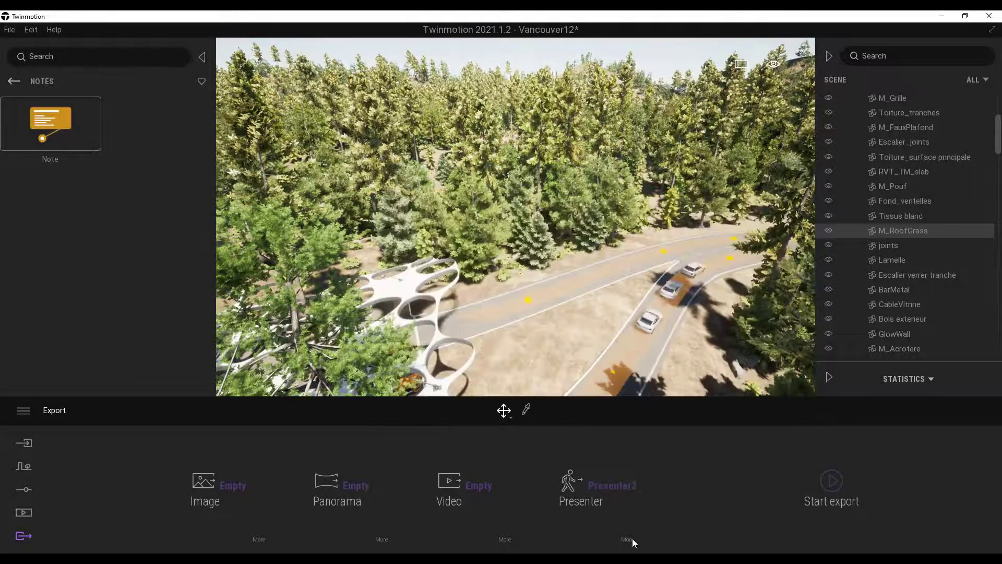
# - Review the save destinations in the Presenter export settings, and keep Local as the destination
pyautogui.click(626, 539)
pyautogui.click(539, 485)
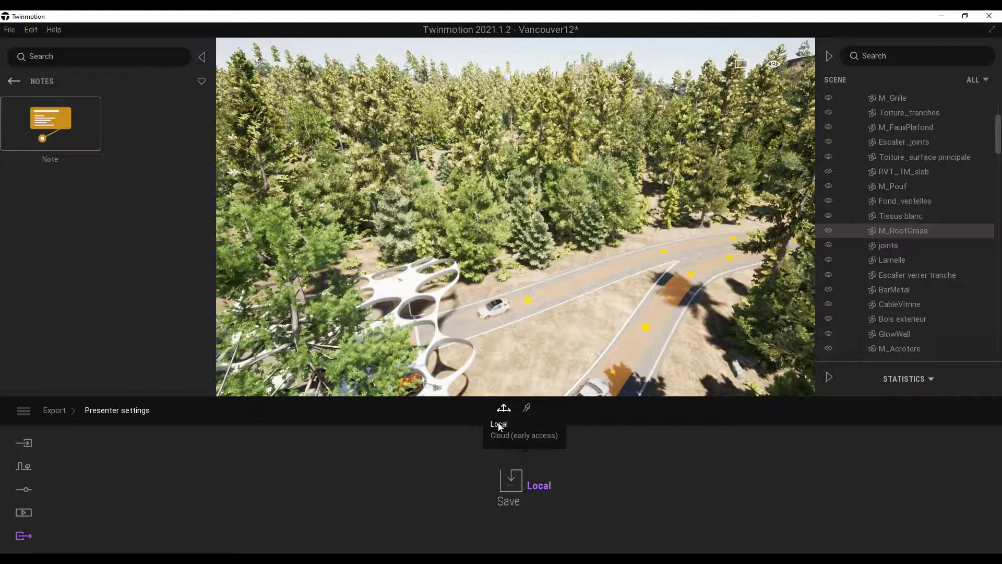
pyautogui.click(500, 424)
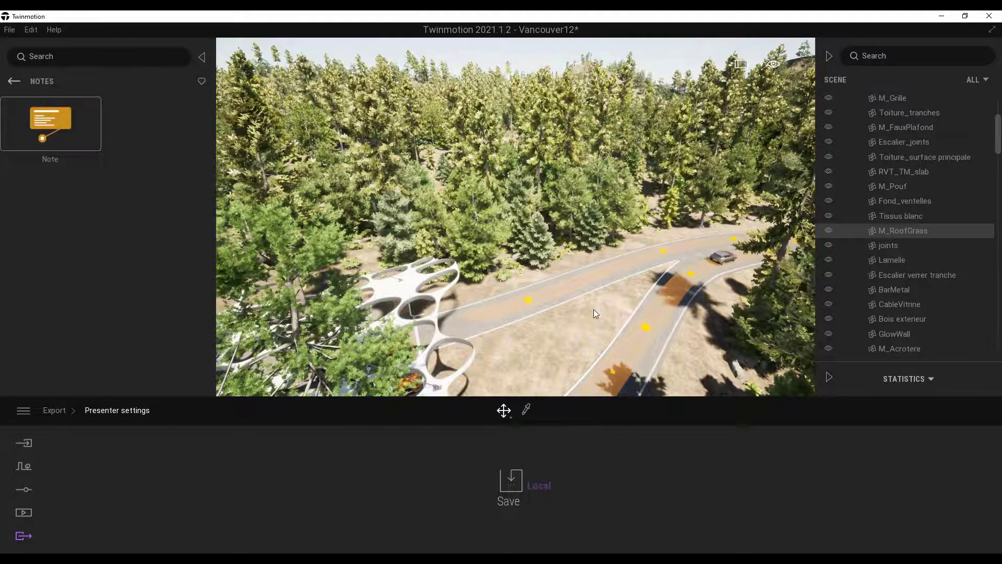
# - Turn back over the perforated parking canopy and move toward the outlined green roofs, clearing the M_RoofGrass selection
pyautogui.moveTo(593, 309)
pyautogui.mouseDown(button='right')
pyautogui.moveTo(501, 266)
pyautogui.moveTo(613, 312)
pyautogui.mouseUp(button='right')
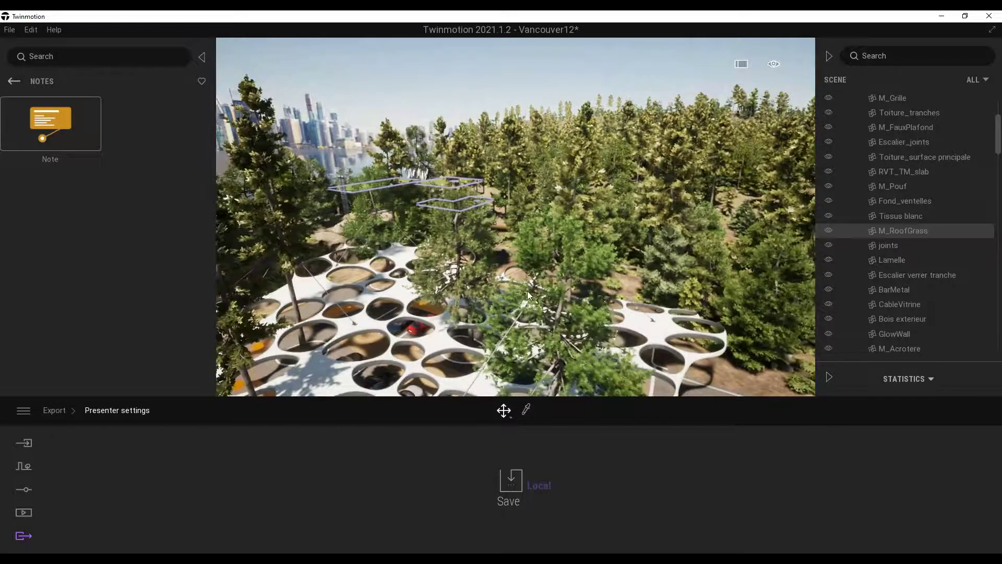
pyautogui.press('w')
pyautogui.press('w')
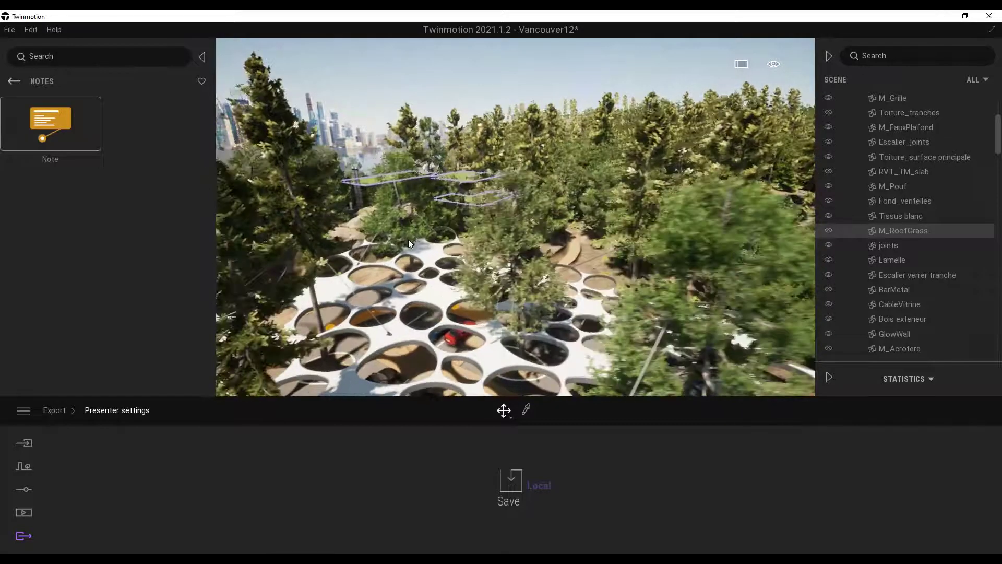
pyautogui.press('s')
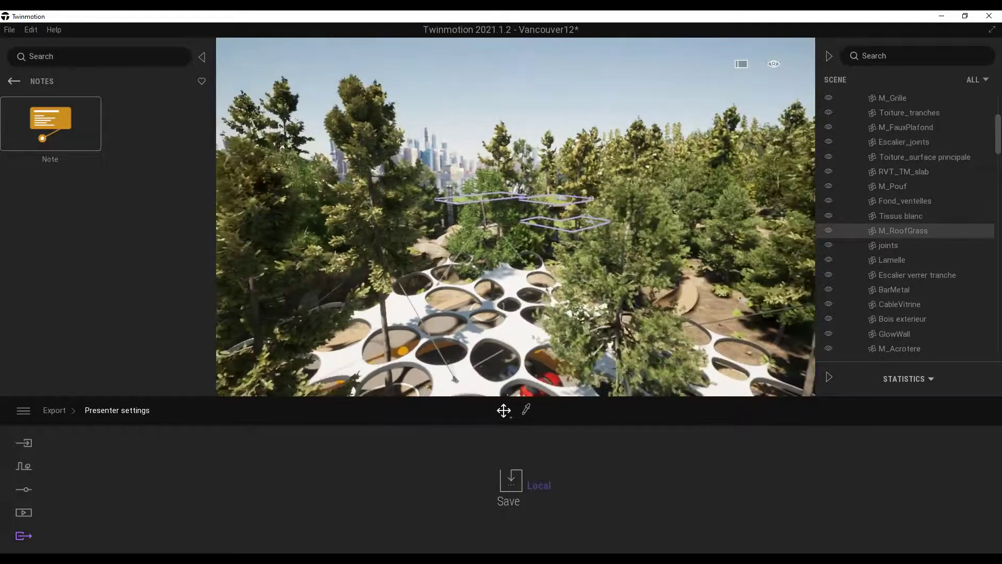
pyautogui.press('w')
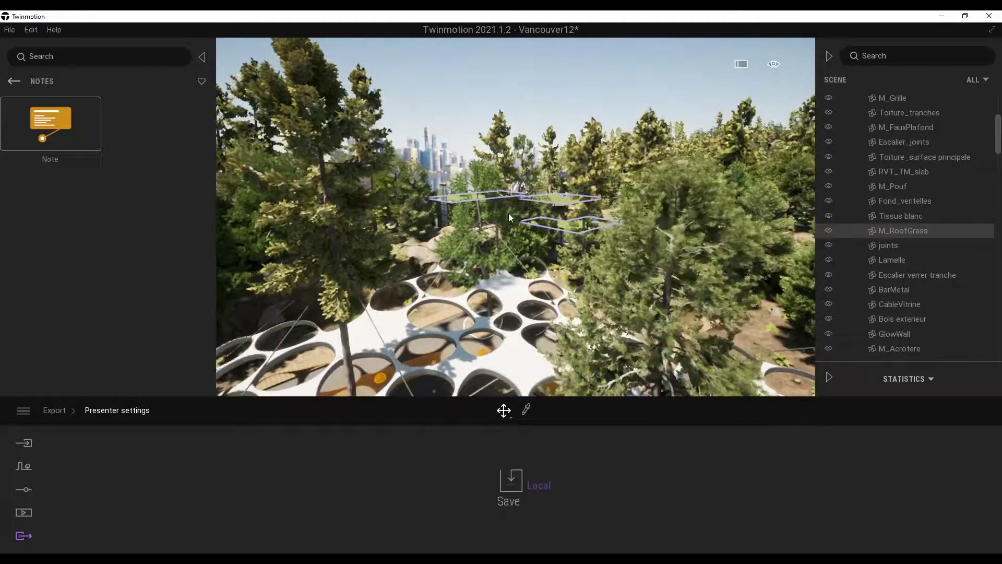
pyautogui.press('w')
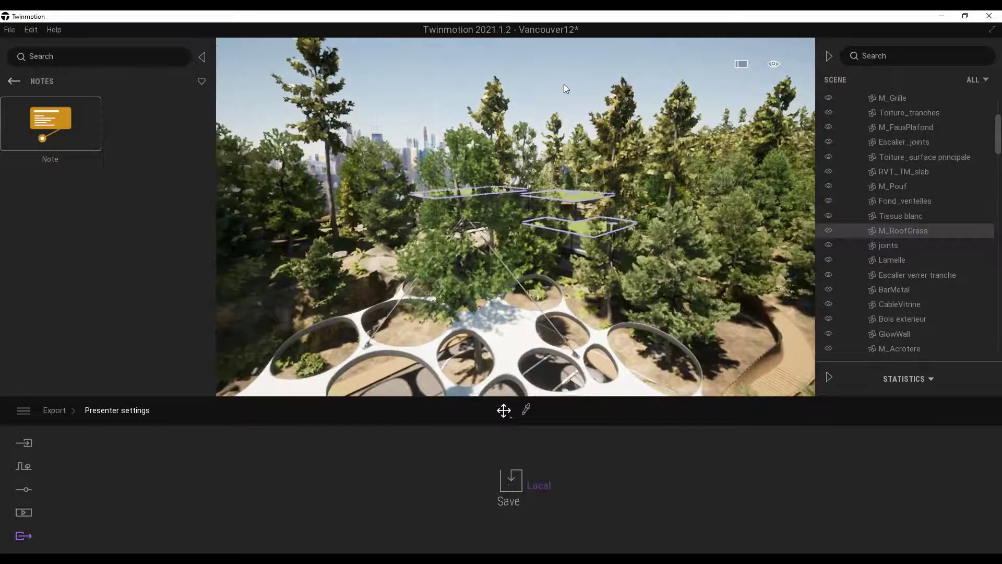
pyautogui.press('w')
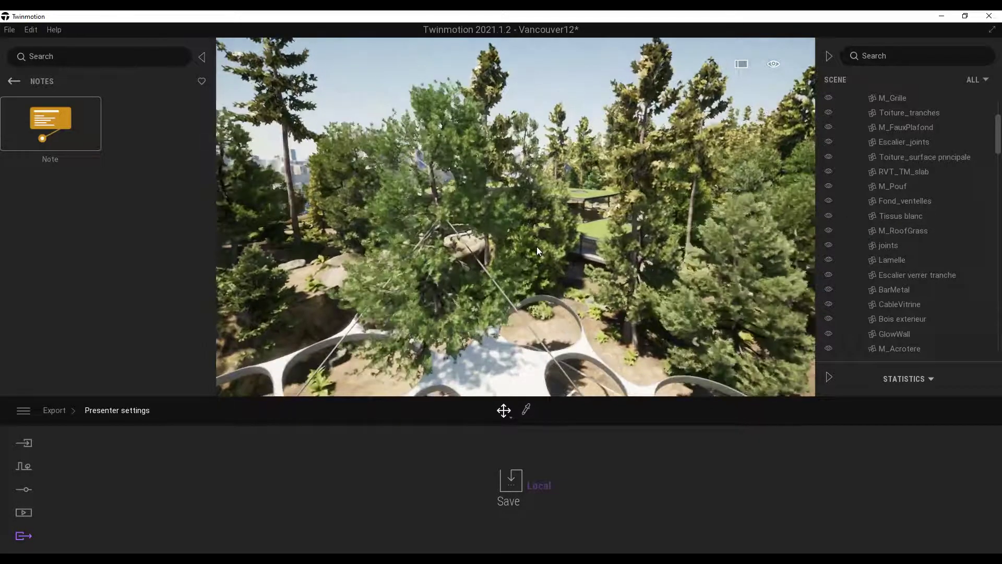
# - Move between the trees and over the lower green roof to examine the glass pavilion and the adjacent reflective wall
pyautogui.press('w')
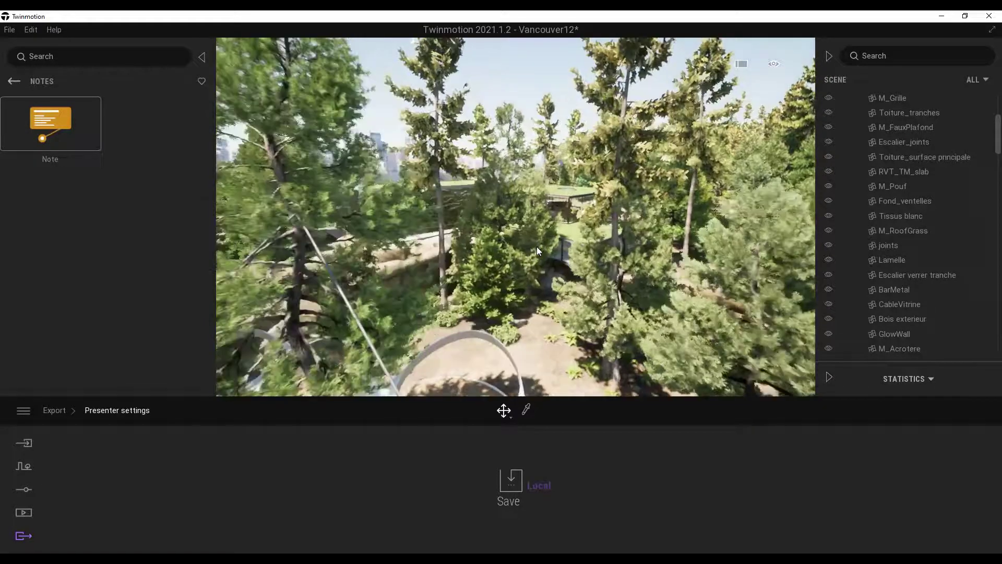
pyautogui.press('w')
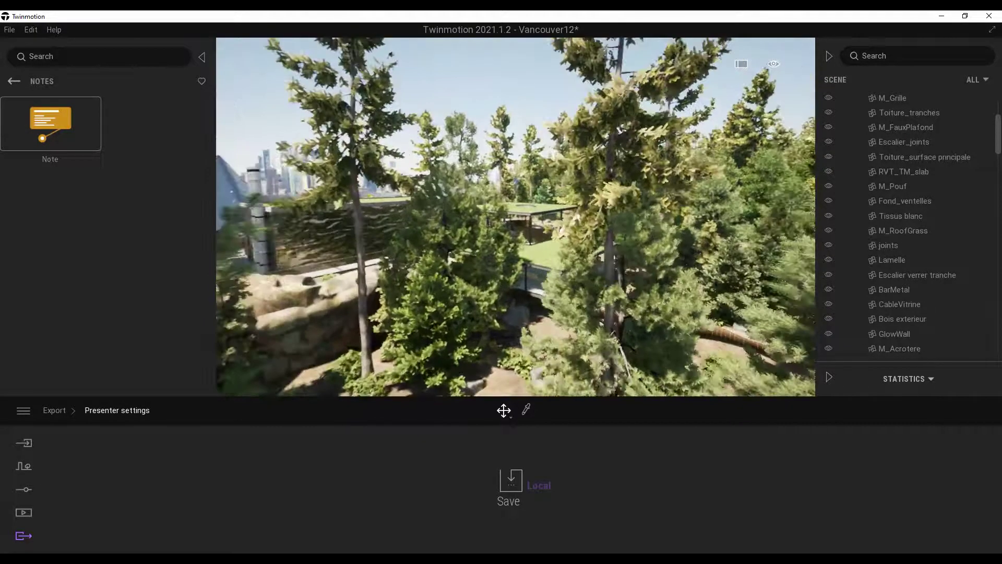
pyautogui.press('w')
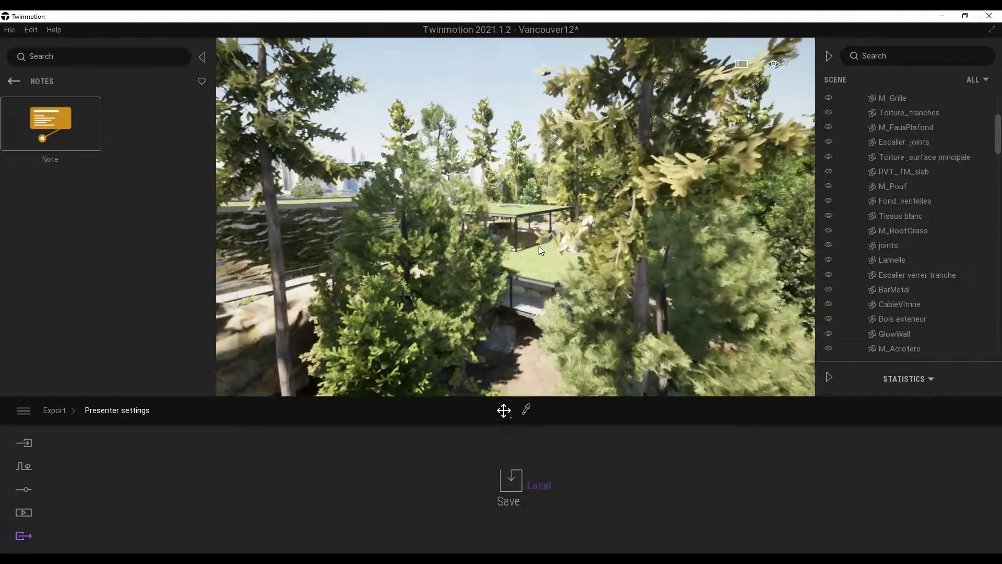
pyautogui.press('w')
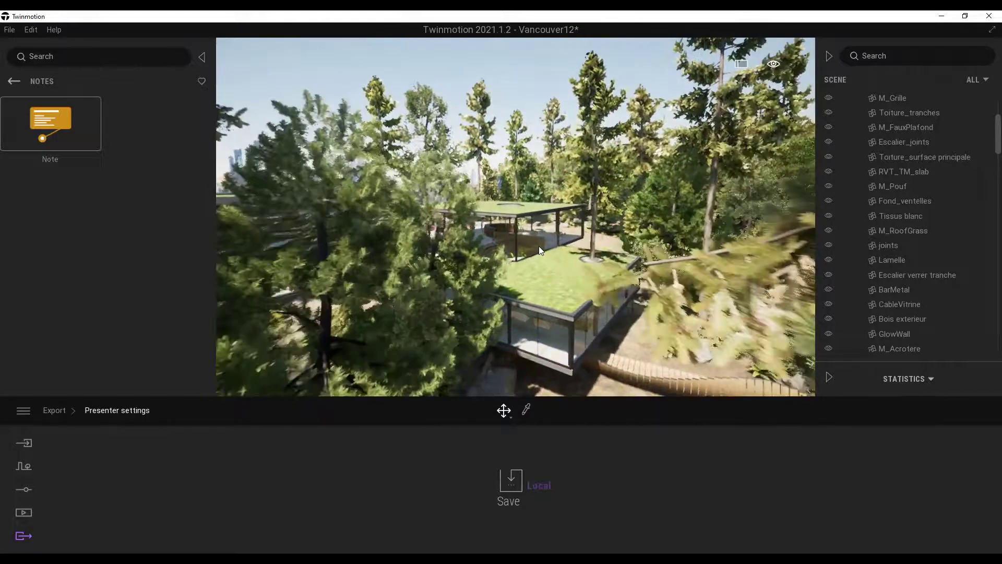
pyautogui.press('w')
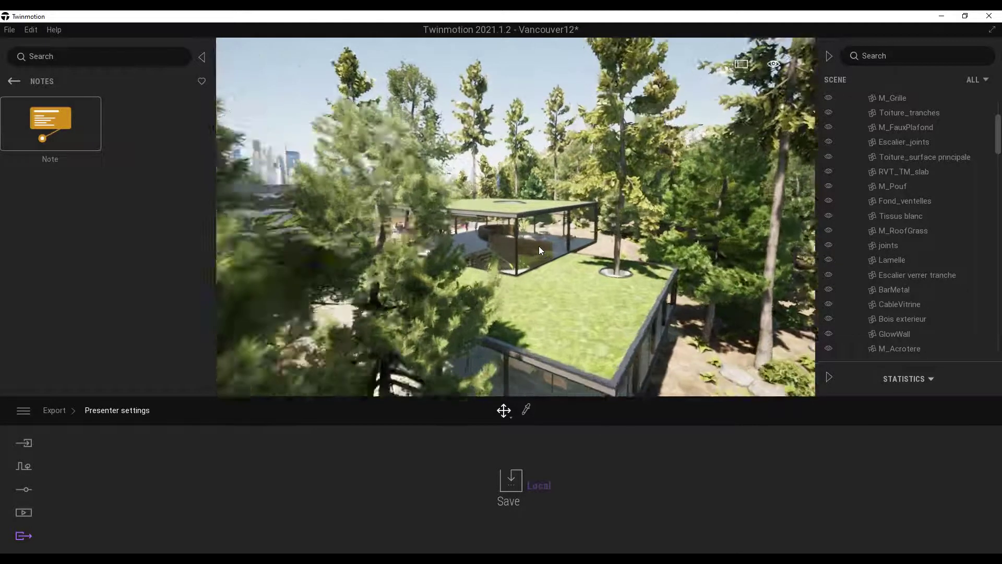
pyautogui.press('w')
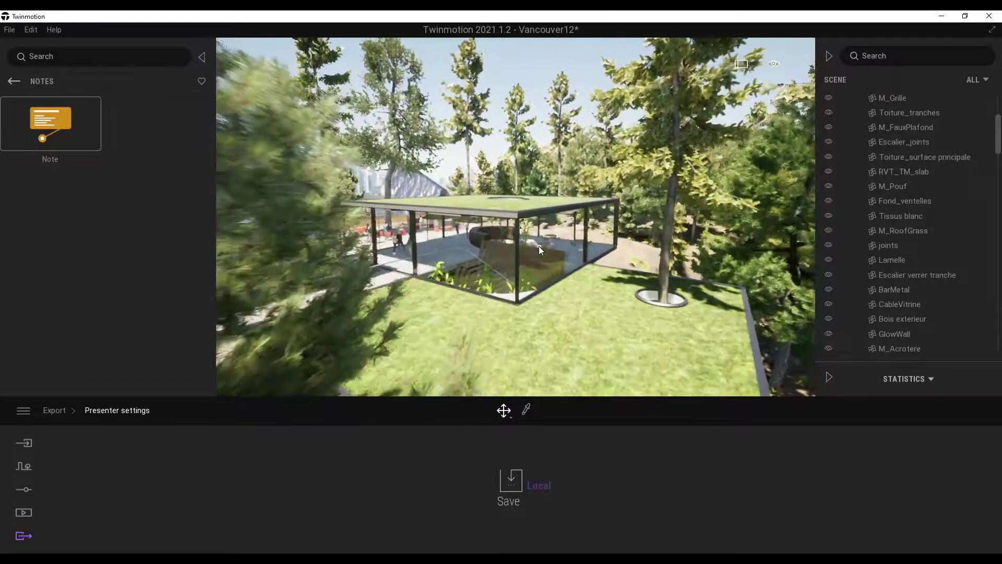
pyautogui.moveTo(539, 246); pyautogui.dragTo(470, 245, button='right')
pyautogui.press('w')
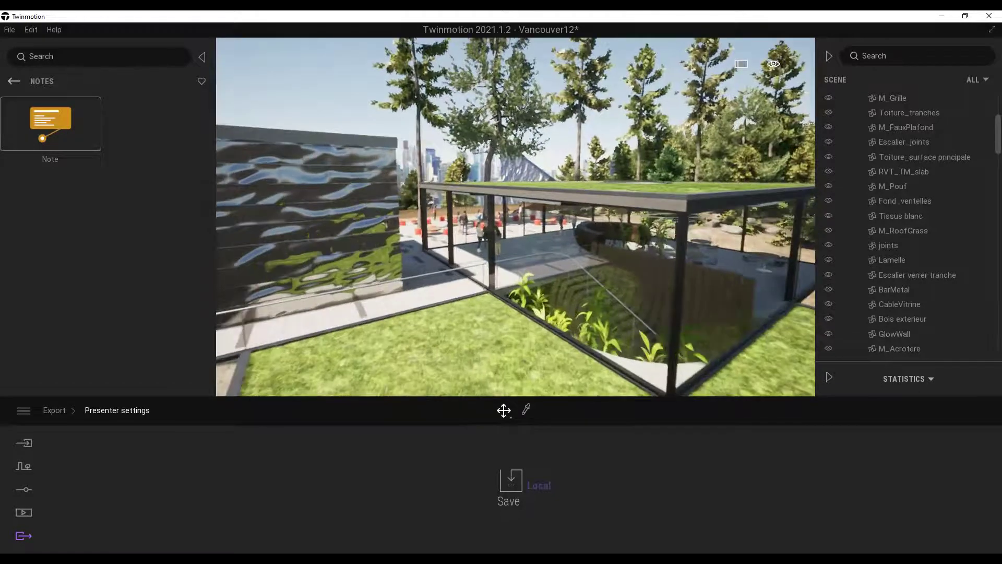
# - Move through the glass pavilion and across the terrace with red stools to the curved wooden walkway
pyautogui.press('w')
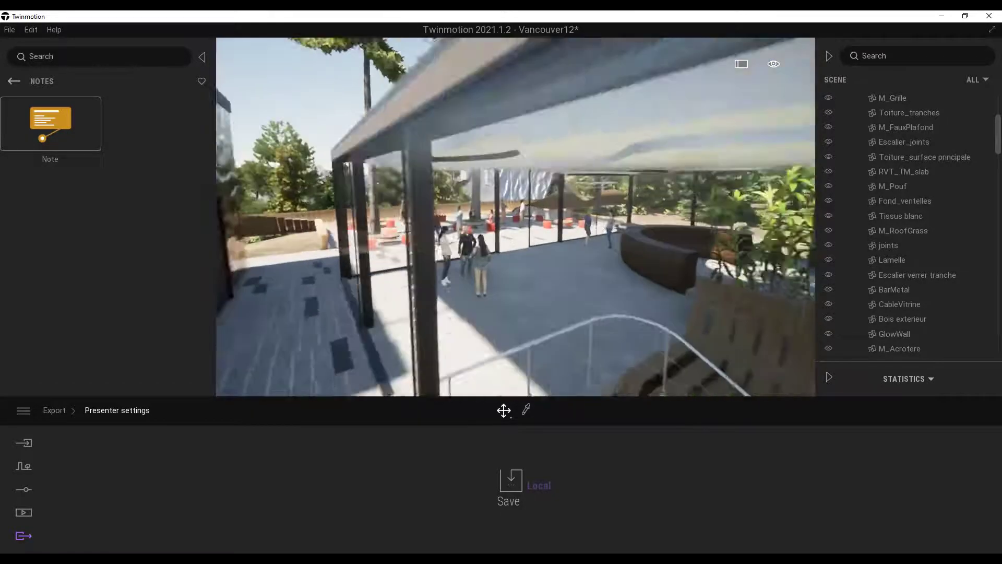
pyautogui.press('w')
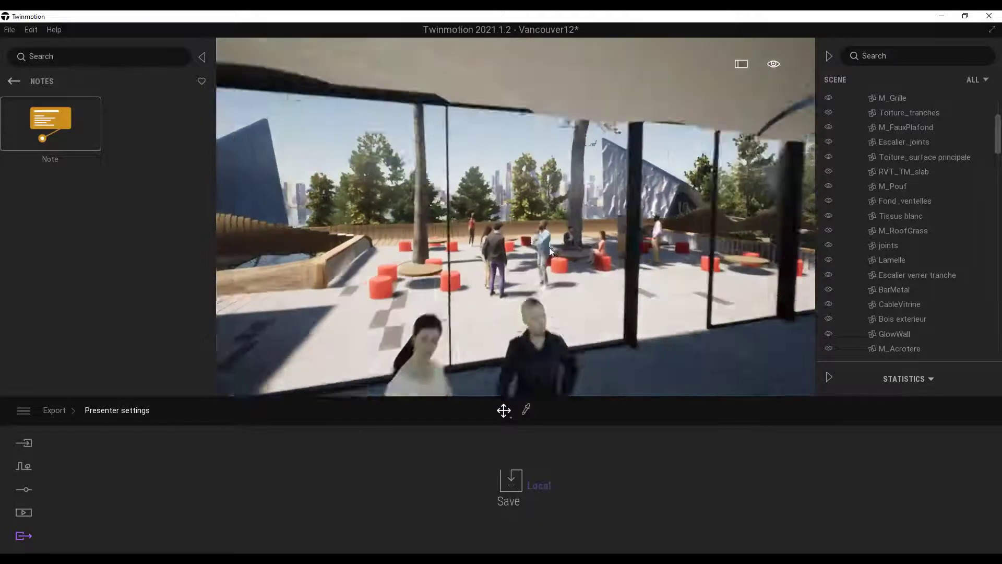
pyautogui.press('w')
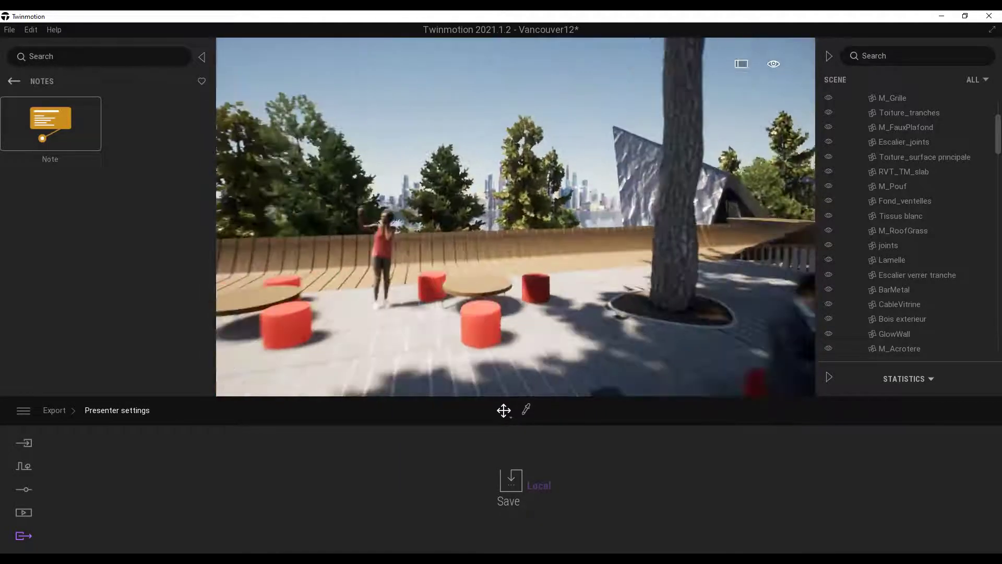
pyautogui.press('w')
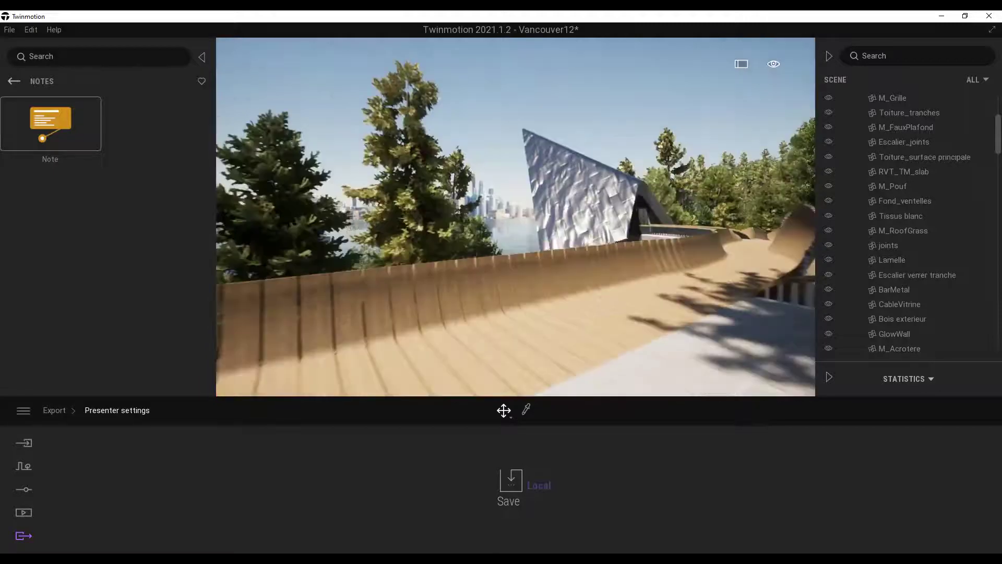
pyautogui.press('w')
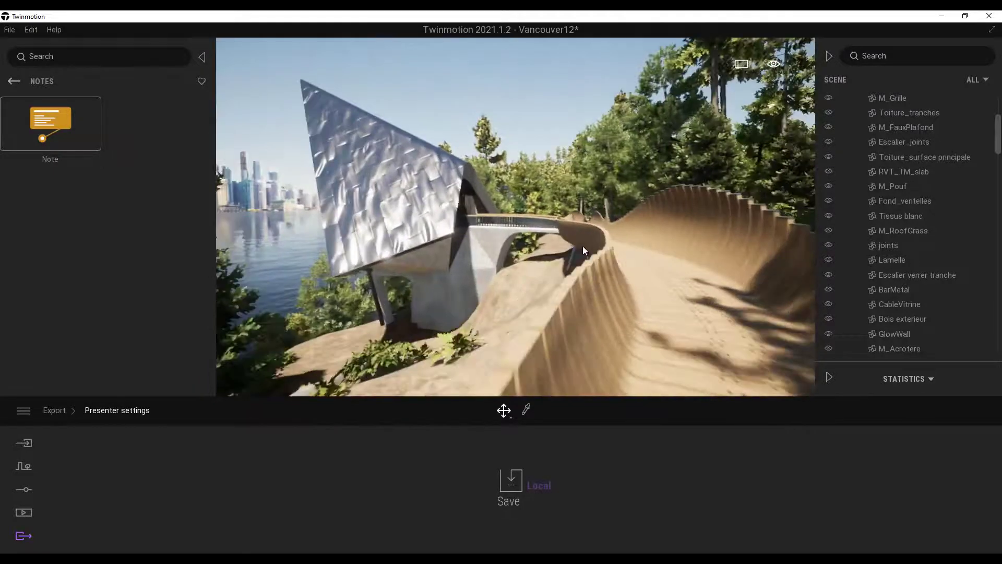
# - Follow the wooden walkway past the metal-clad building and turn to face its entrance bridge
pyautogui.press('w')
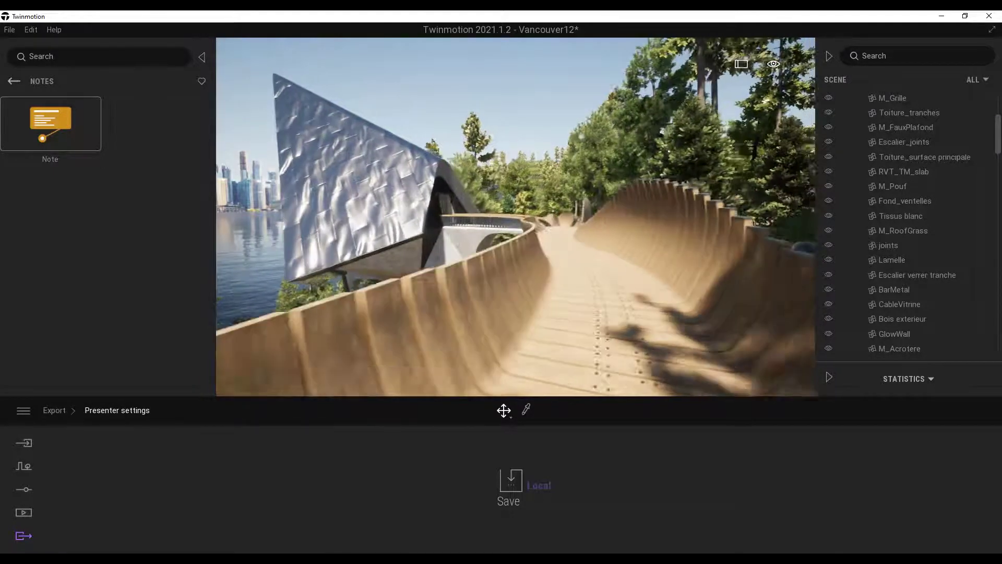
pyautogui.press('w')
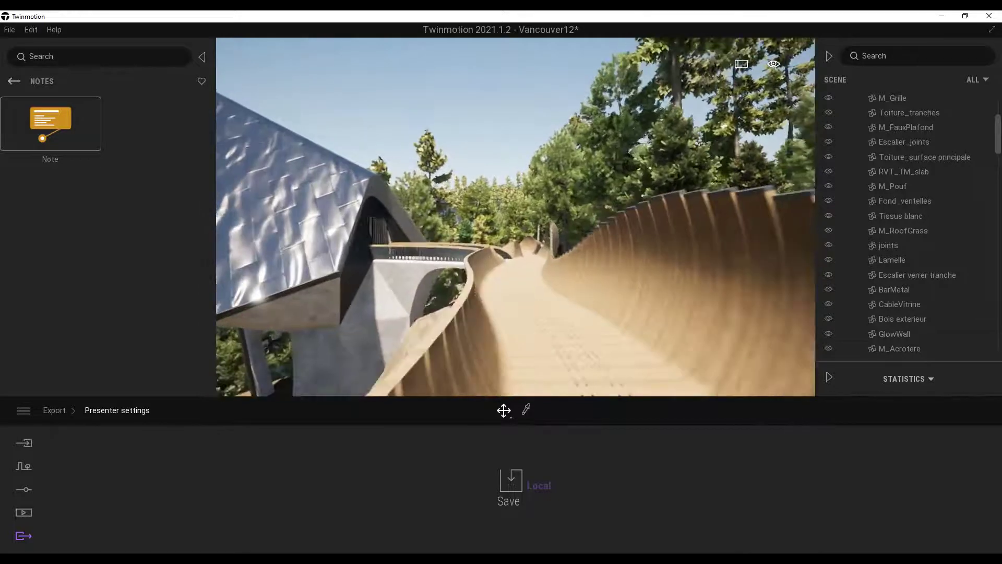
pyautogui.press('w')
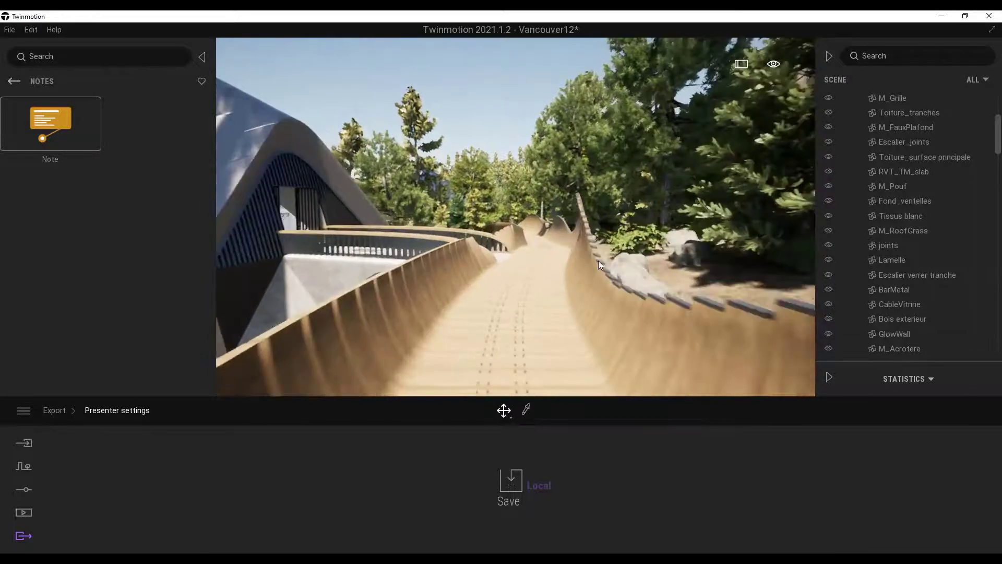
pyautogui.press('w')
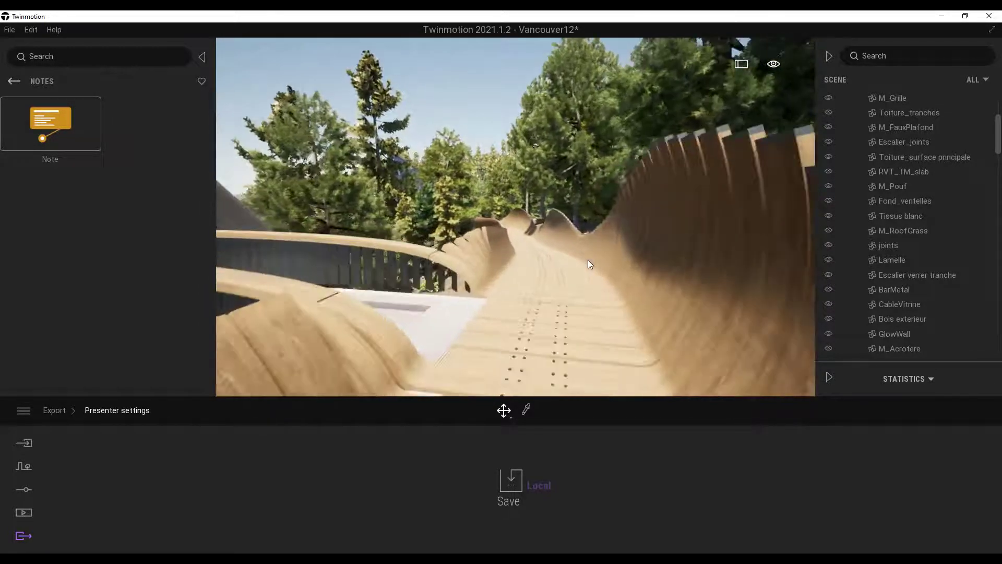
pyautogui.moveTo(588, 259)
pyautogui.mouseDown(button='right')
pyautogui.moveTo(527, 258)
pyautogui.moveTo(591, 258)
pyautogui.mouseUp(button='right')
pyautogui.press('w')
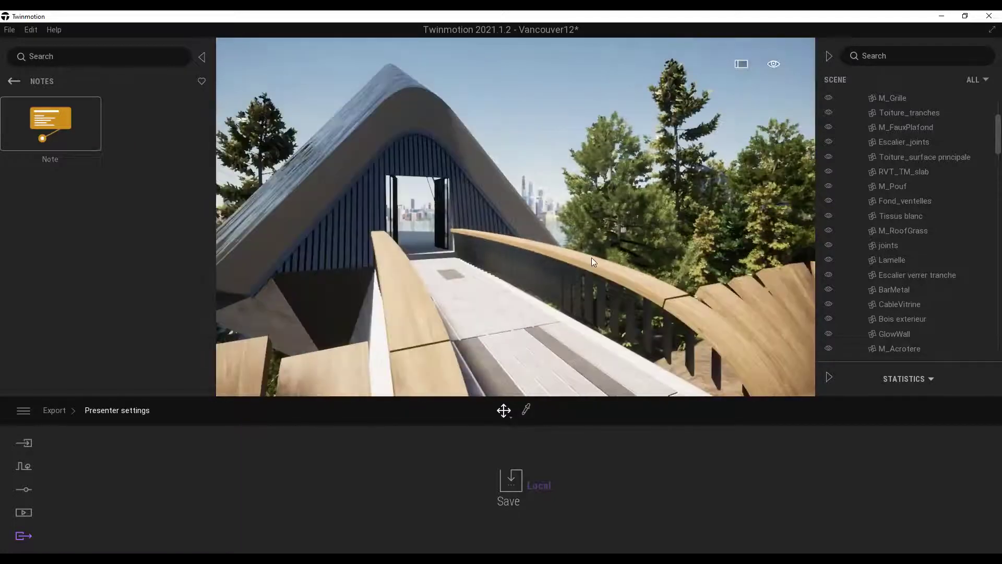
# - Cross the bridge into the angular building and advance through its interior to the glazed end facing the water and skyline
pyautogui.press('w')
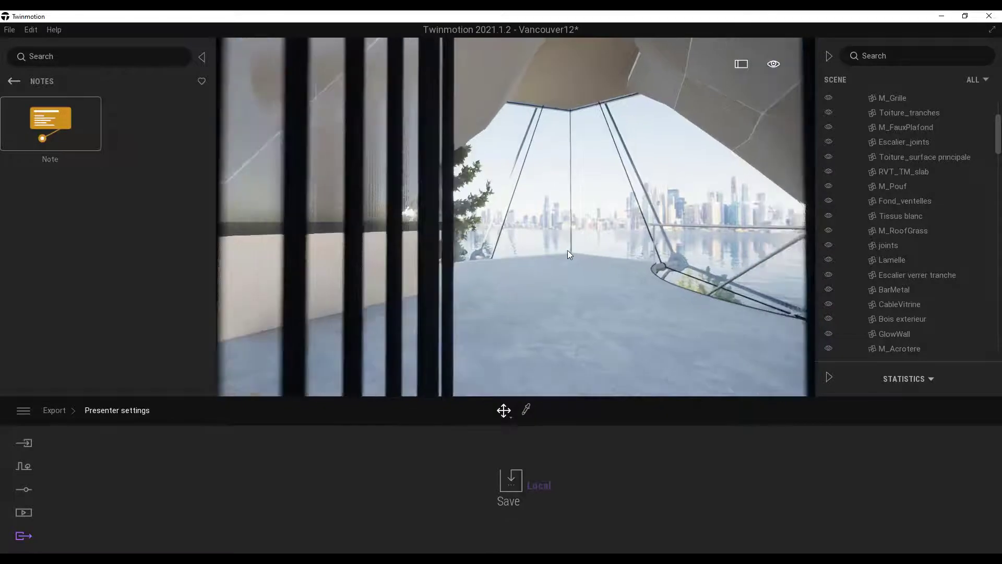
pyautogui.press('w')
pyautogui.moveTo(569, 251); pyautogui.dragTo(597, 247, button='right')
pyautogui.press('w')
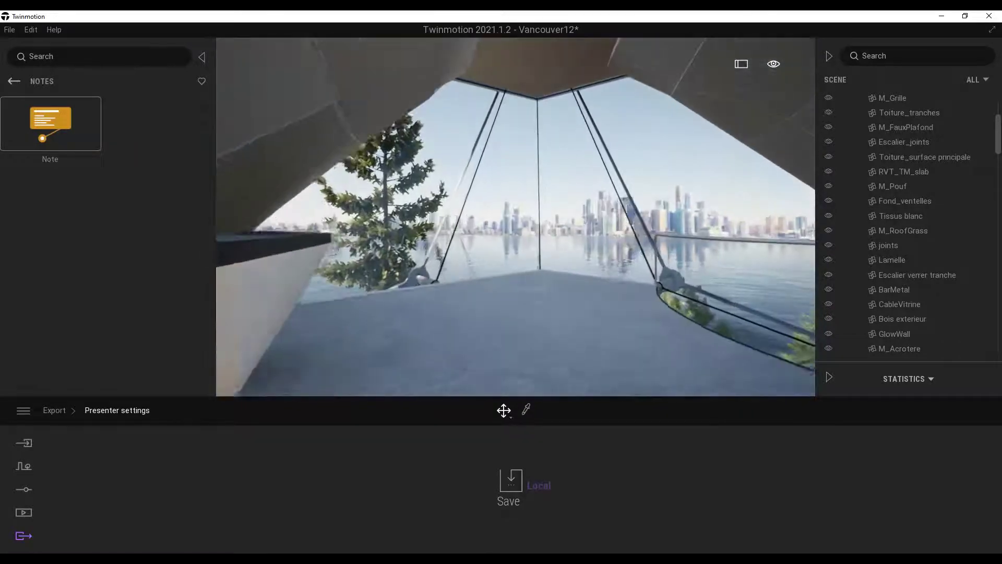
pyautogui.press('w')
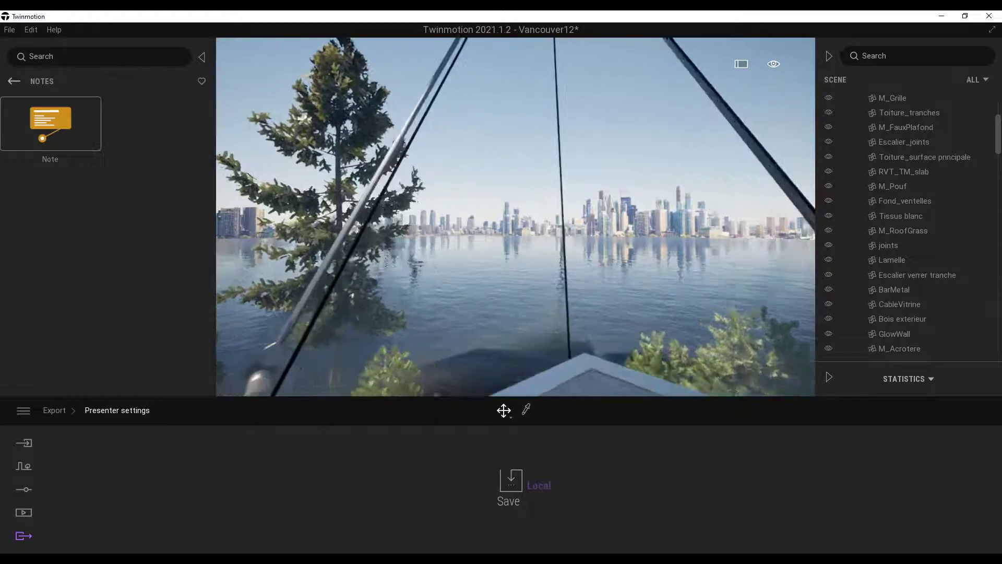
# - Turn from the water toward the forest and move sideways past the braces to examine the blue angular roofs
pyautogui.moveTo(569, 250); pyautogui.dragTo(470, 248, button='right')
pyautogui.press('d')
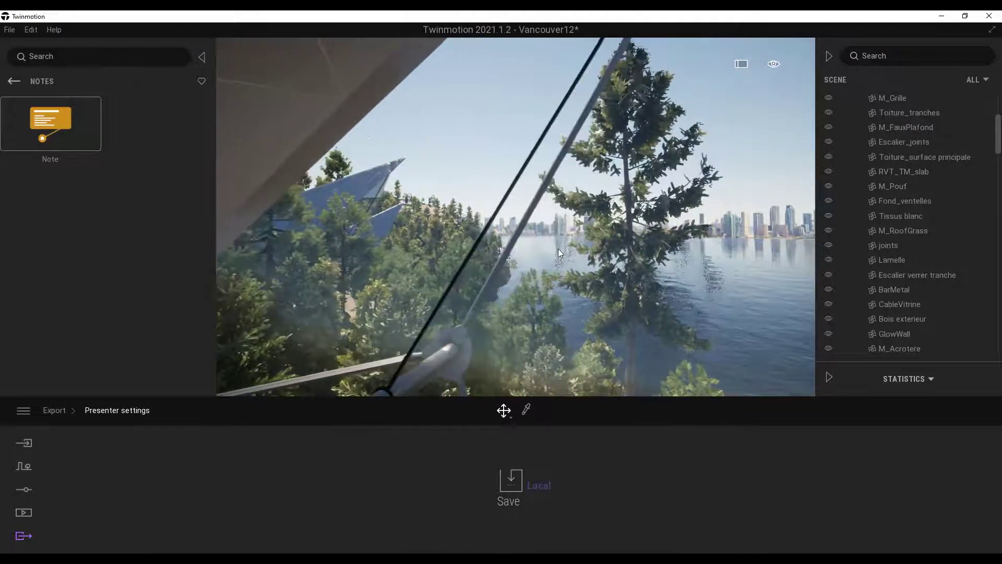
pyautogui.moveTo(558, 249)
pyautogui.mouseDown(button='right')
pyautogui.moveTo(516, 249)
pyautogui.moveTo(567, 243)
pyautogui.mouseUp(button='right')
pyautogui.press('d')
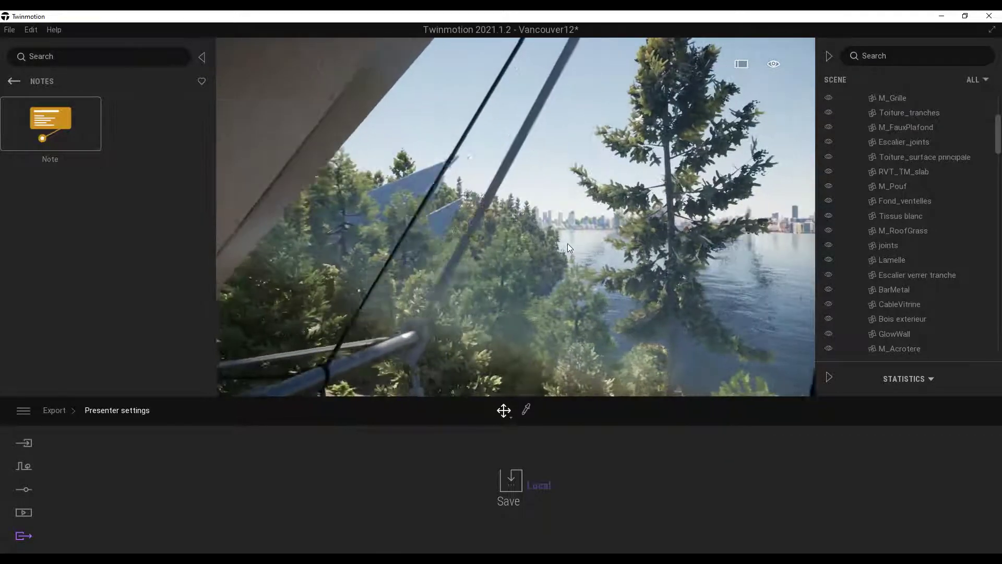
pyautogui.press('d')
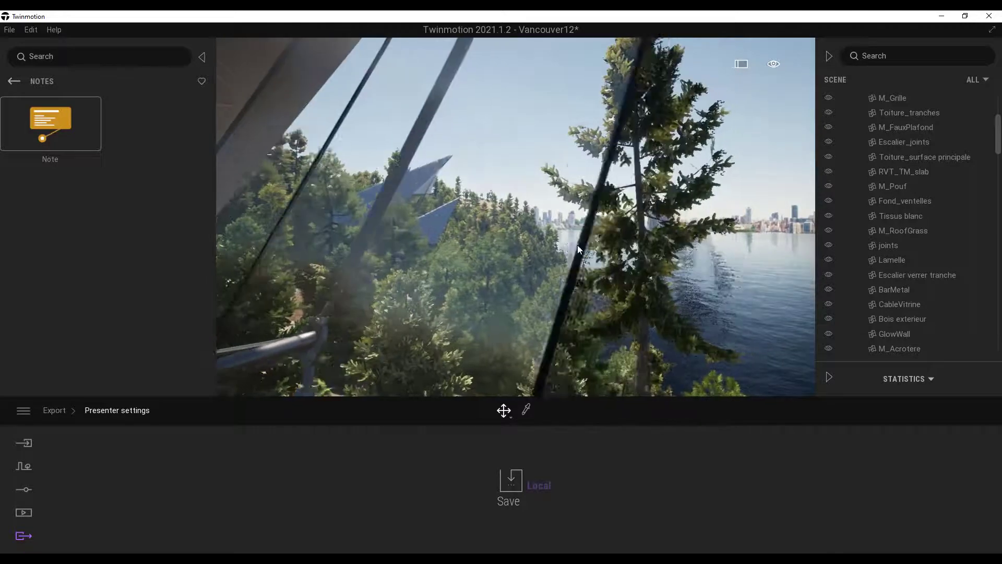
pyautogui.moveTo(638, 252)
pyautogui.mouseDown(button='right')
pyautogui.moveTo(527, 251)
pyautogui.moveTo(638, 254)
pyautogui.mouseUp(button='right')
pyautogui.press('d')
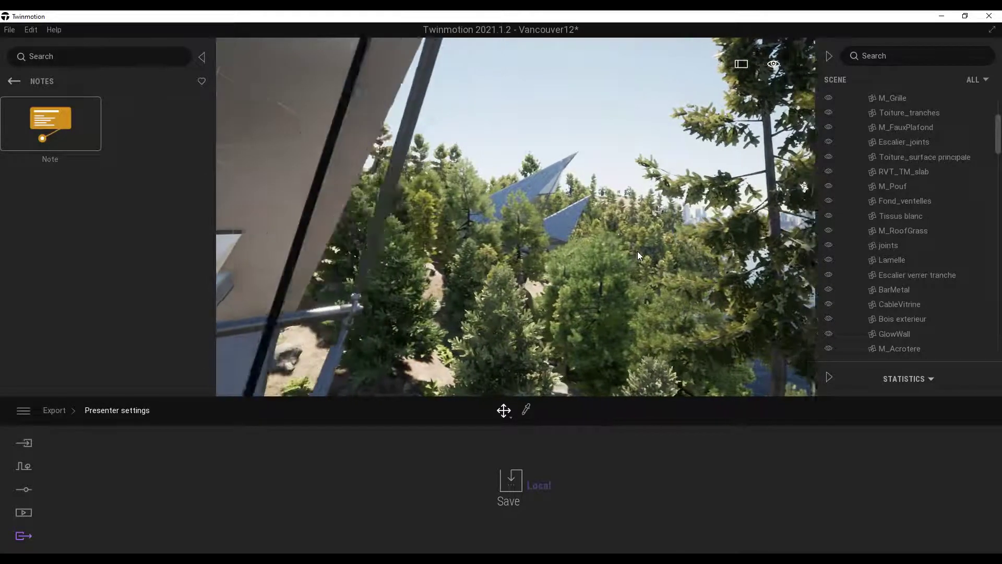
pyautogui.press('d')
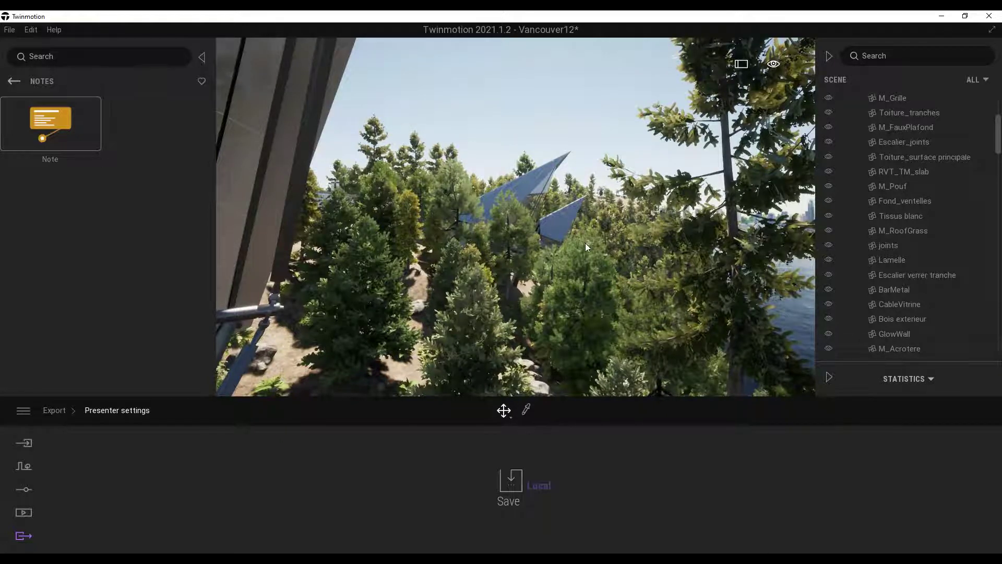
# - Fly out around the angular building above the trees to survey the green-roofed pavilions and the neighbouring pointed roofs
pyautogui.press('d')
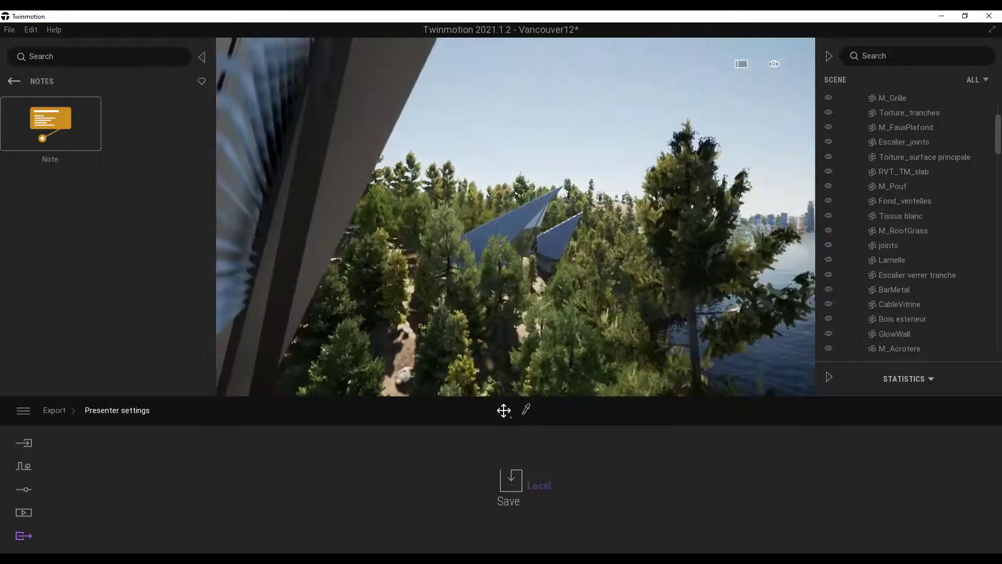
pyautogui.press('d')
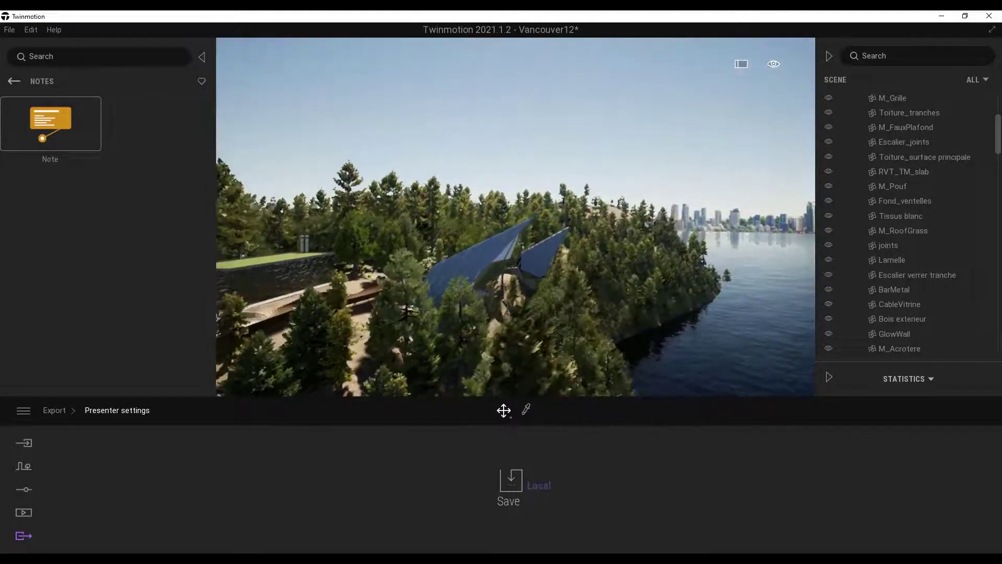
pyautogui.press('a')
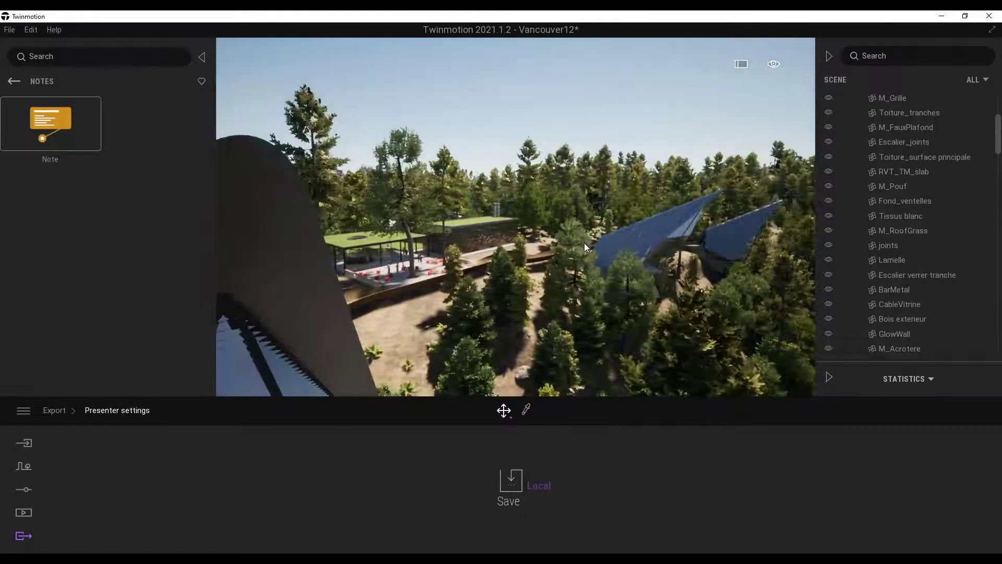
pyautogui.press('a')
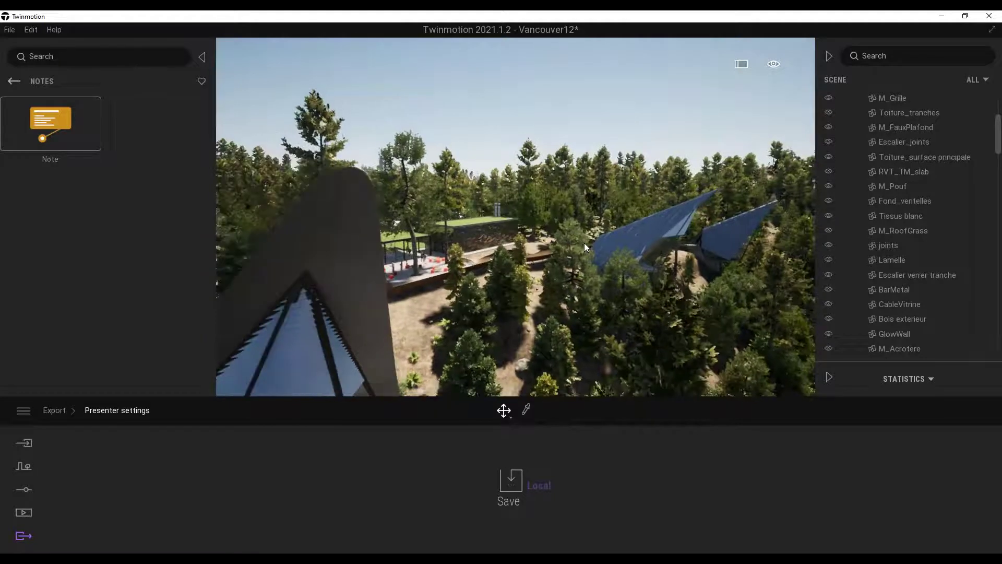
pyautogui.press('a')
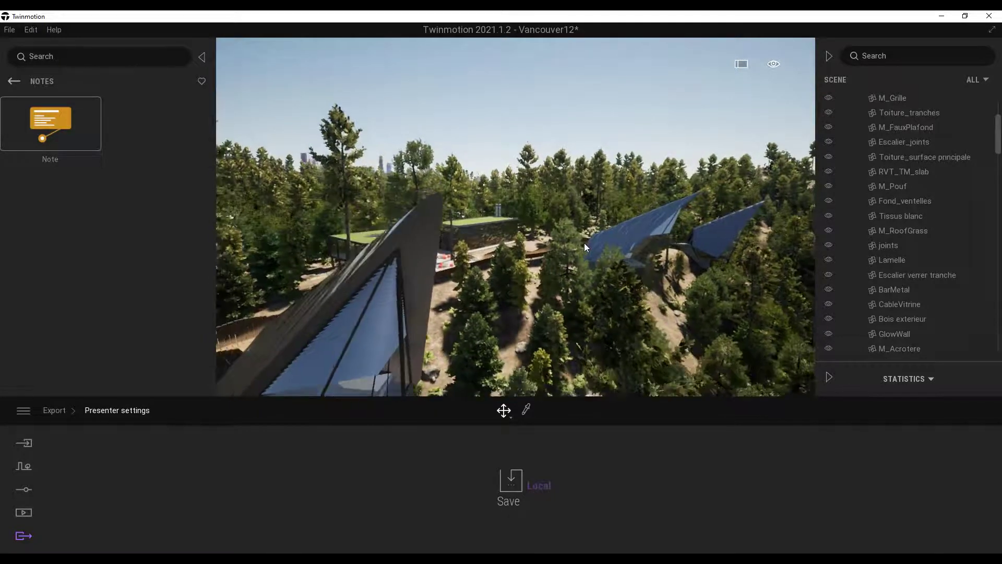
pyautogui.press('a')
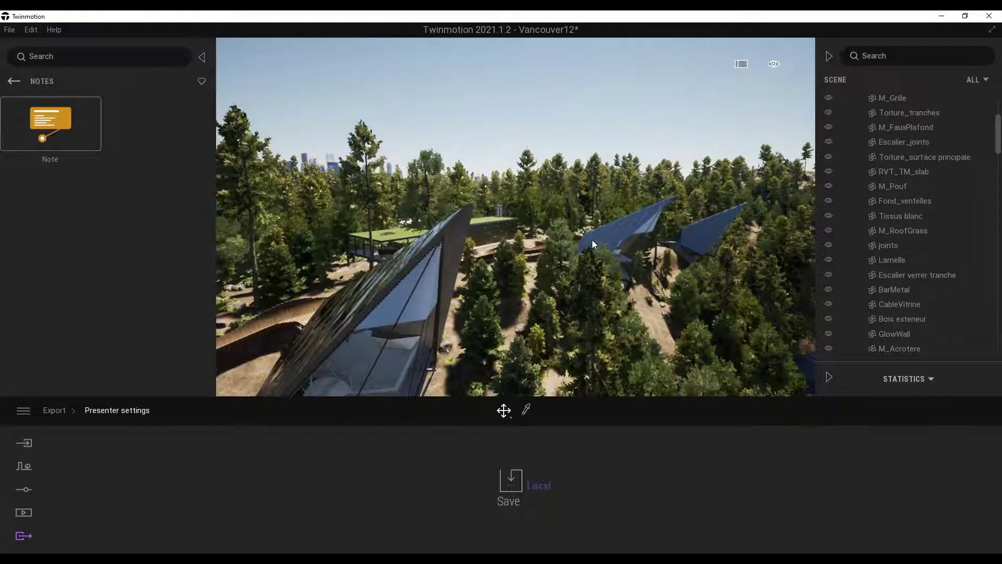
pyautogui.moveTo(481, 234); pyautogui.dragTo(542, 227, button='right')
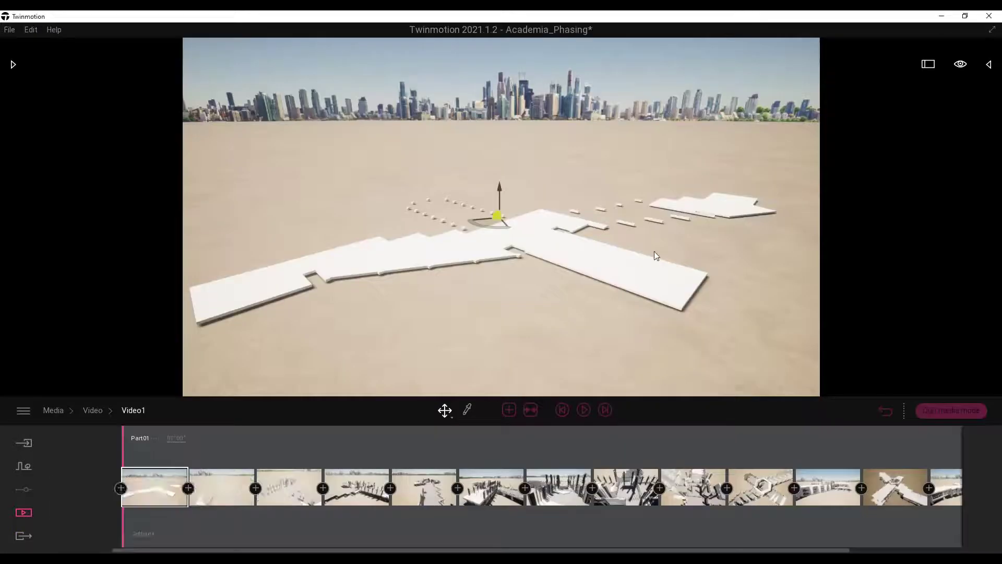
# - Open the Phasing1 timeline from the phasing media of the Academia_Phasing project
pyautogui.click(24, 513)
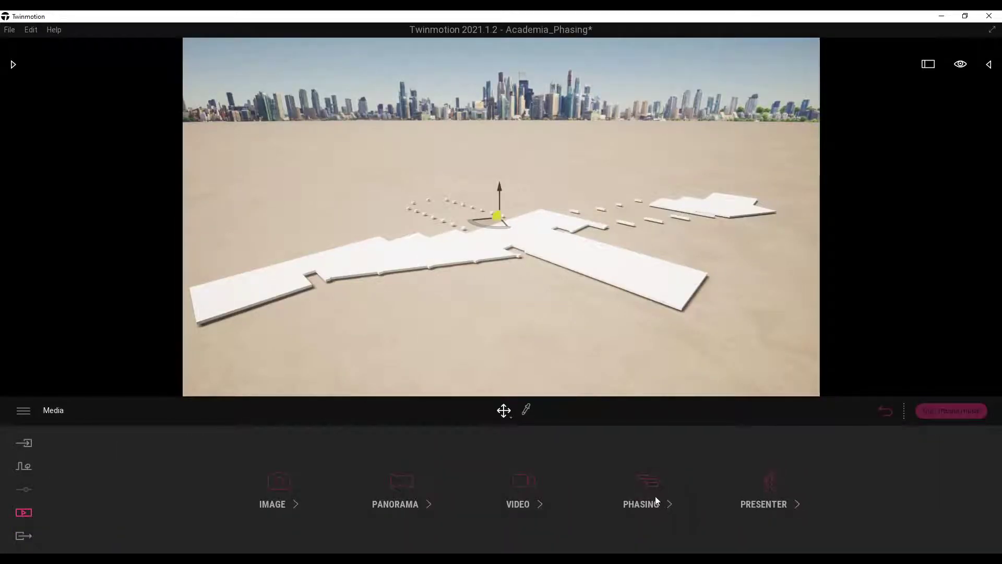
pyautogui.click(656, 501)
pyautogui.doubleClick(215, 457)
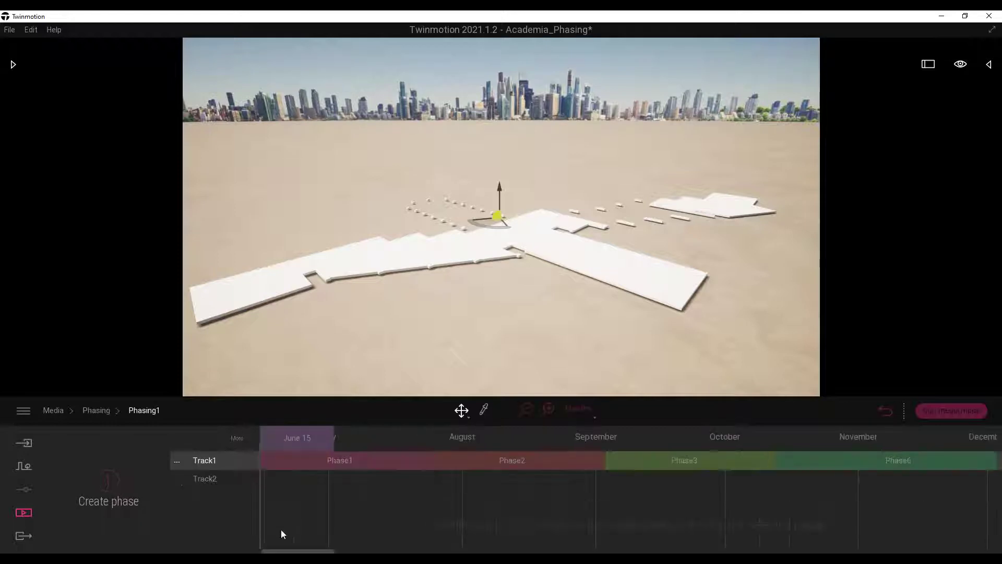
# - Show Phase7 through Phase10 on Track1 one after another to examine the building's construction sequence
pyautogui.moveTo(297, 551); pyautogui.dragTo(342, 552)
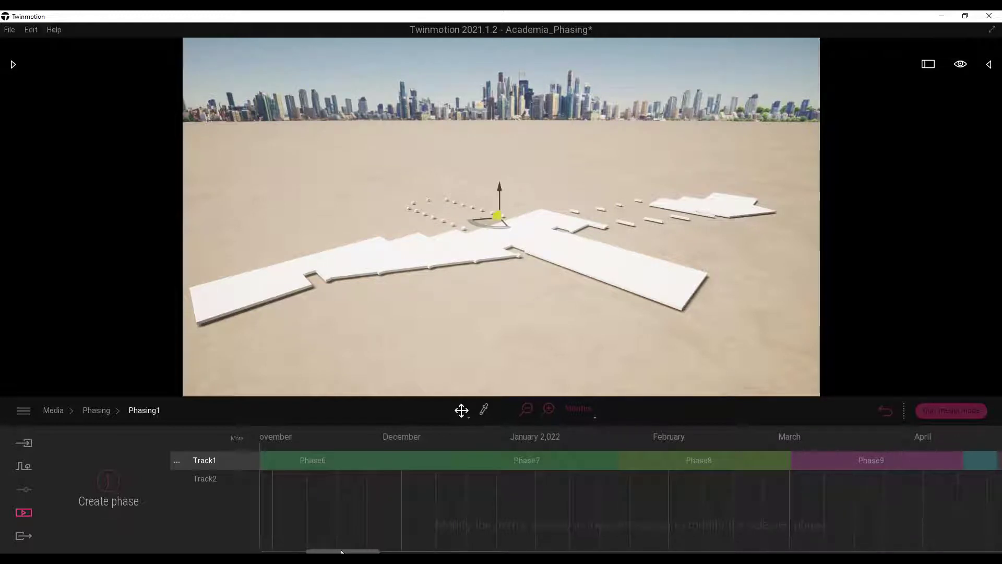
pyautogui.moveTo(342, 552); pyautogui.dragTo(351, 551)
pyautogui.click(432, 463)
pyautogui.click(574, 460)
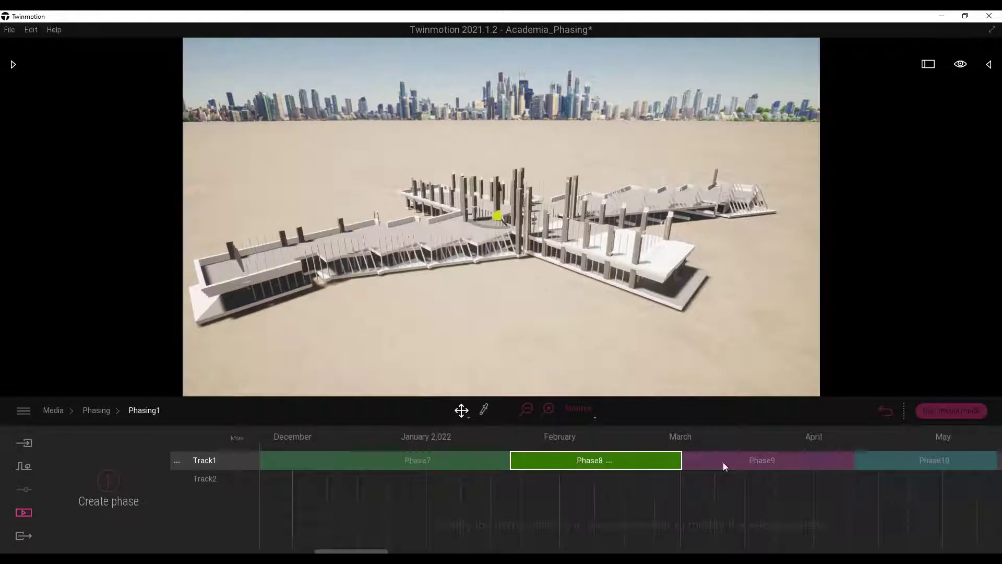
pyautogui.keyDown('shift'); pyautogui.click(753, 460); pyautogui.keyUp('shift')
pyautogui.click(894, 459)
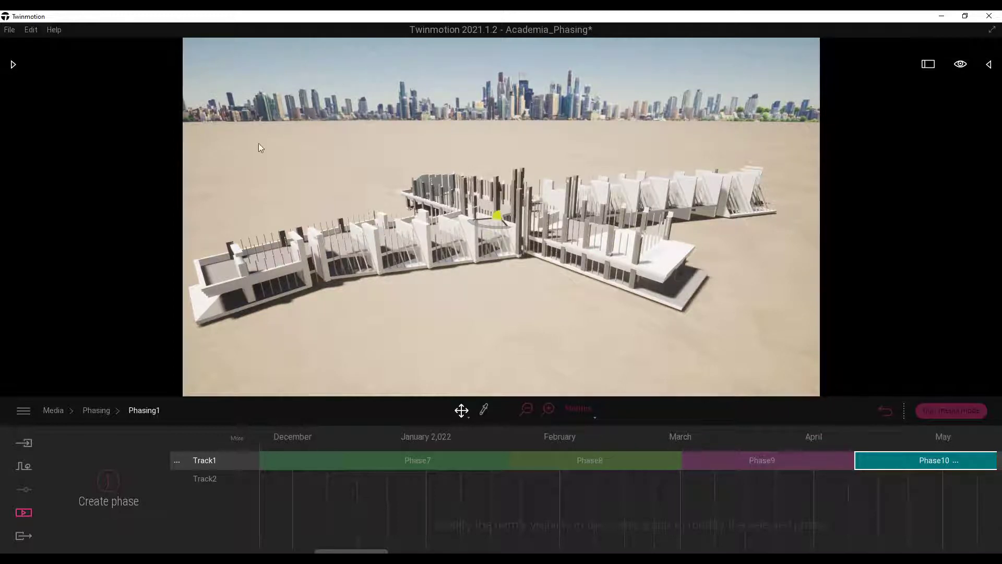
# - Expand the library and browse to the Construction objects in the City category
pyautogui.click(11, 64)
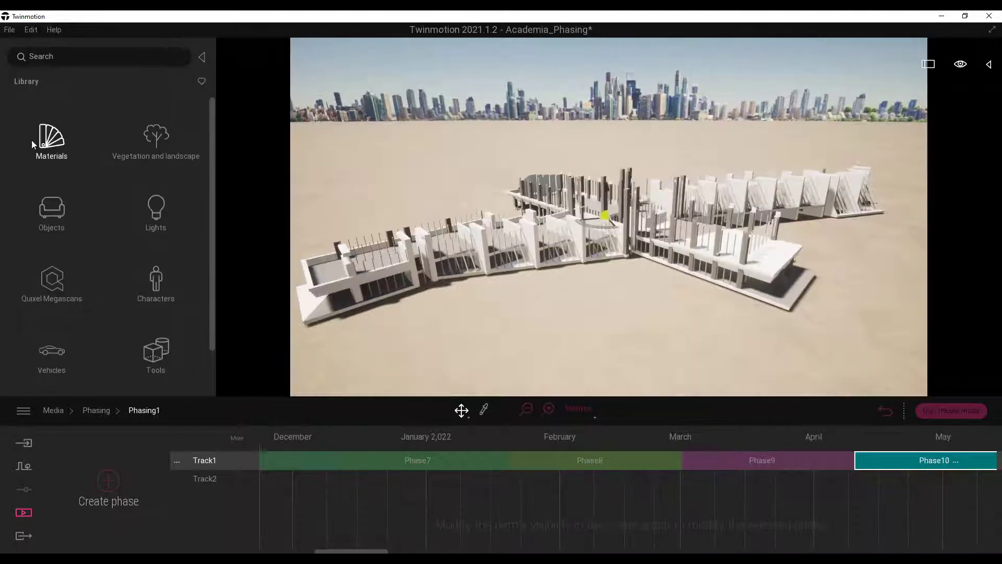
pyautogui.click(52, 214)
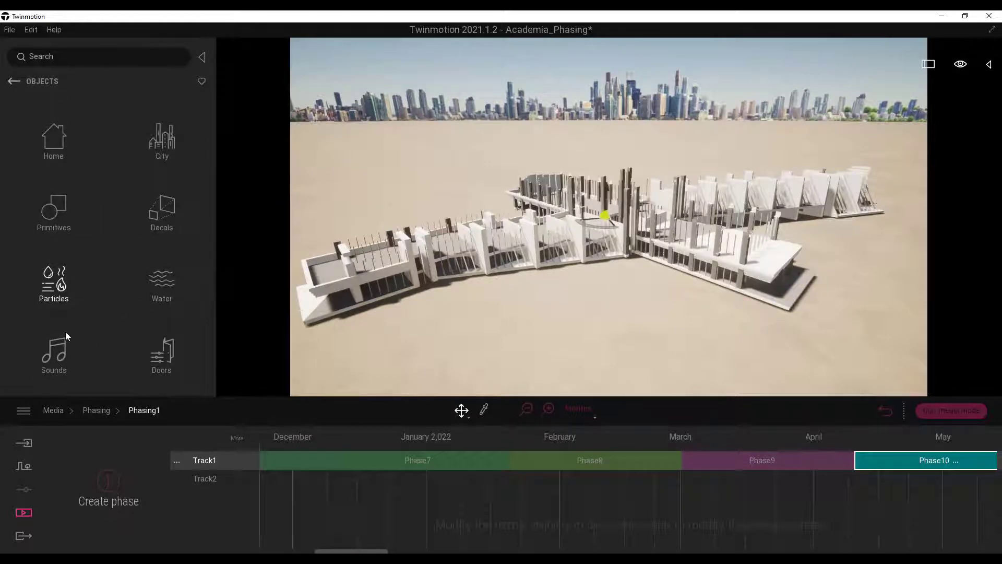
pyautogui.click(155, 138)
pyautogui.scroll(-1, 112, 258)
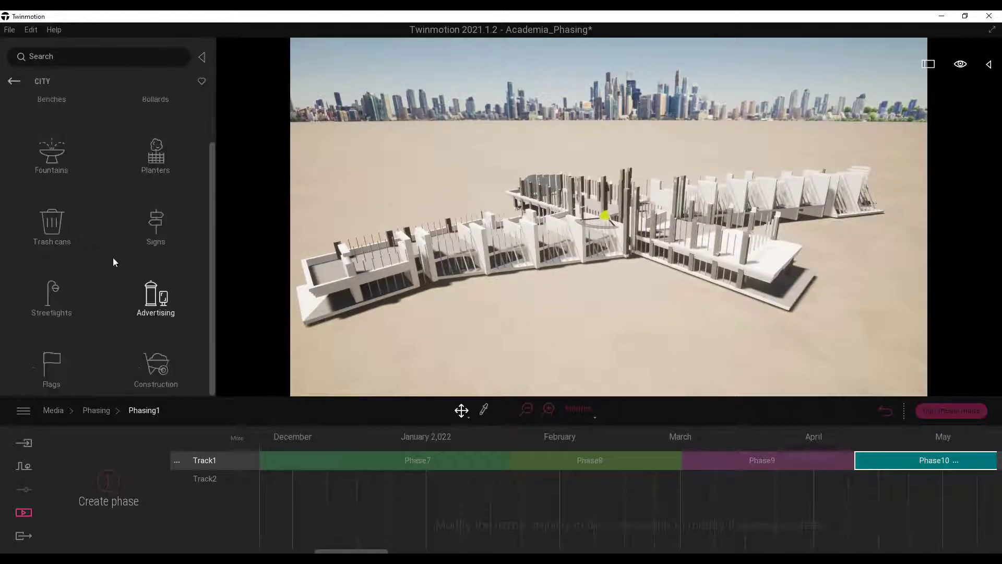
pyautogui.click(155, 361)
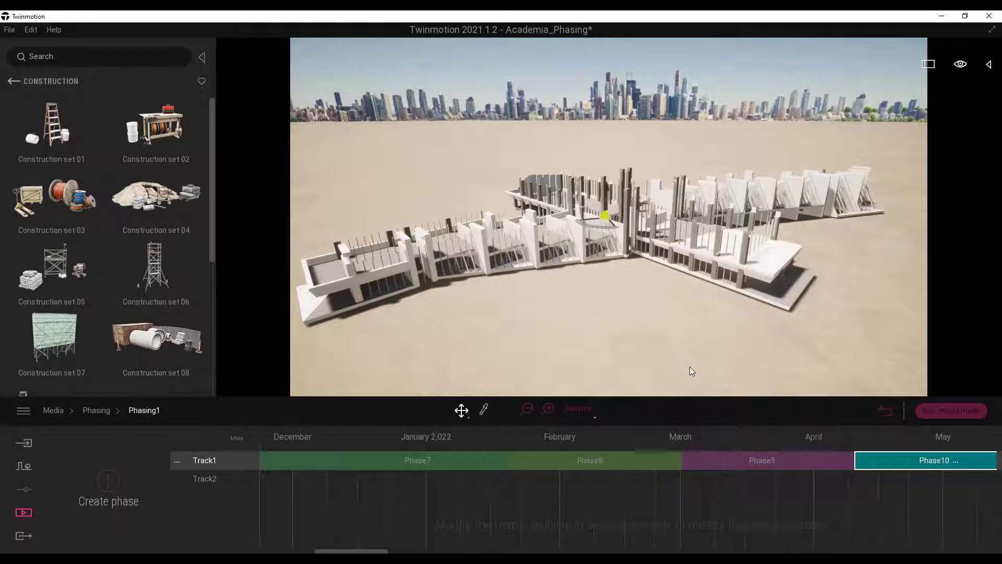
# - Open Video1 from the project's video media and play it through to review the construction animation
pyautogui.click(24, 512)
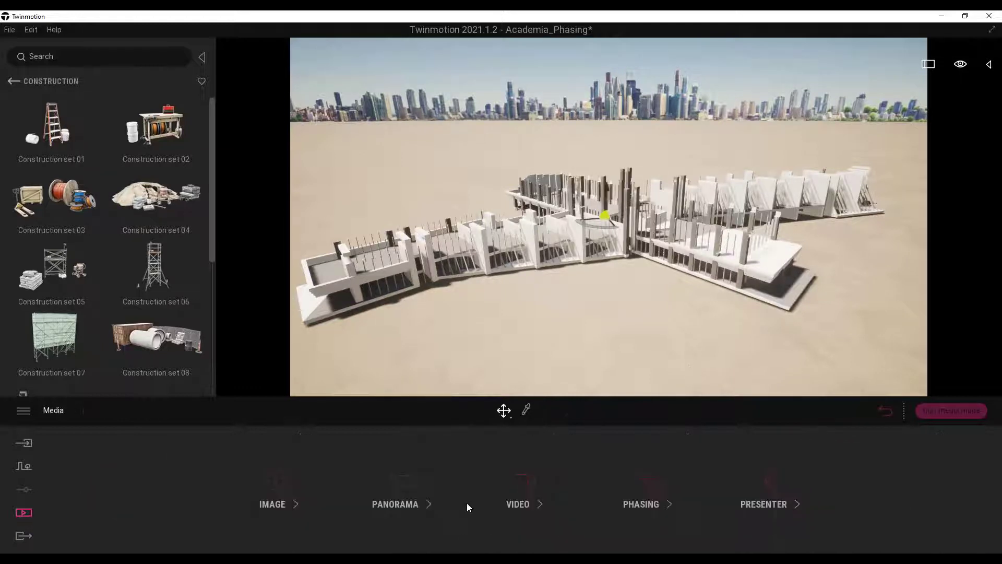
pyautogui.click(525, 491)
pyautogui.click(201, 457)
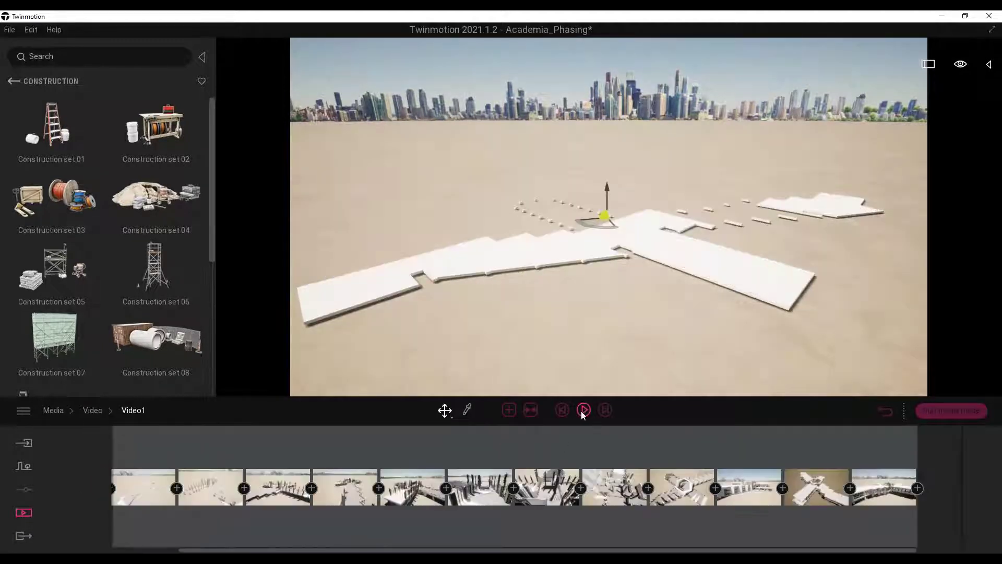
pyautogui.click(584, 410)
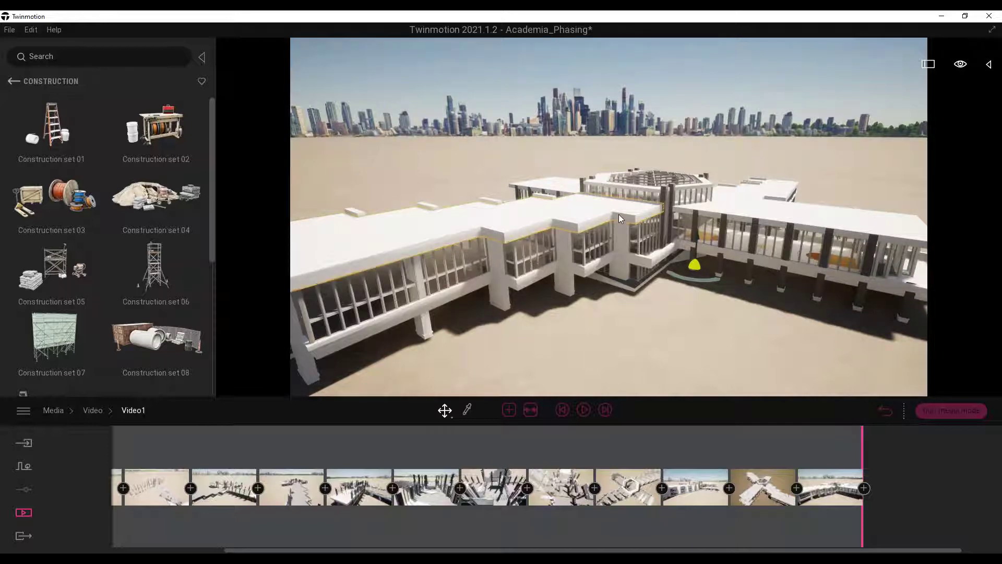
pyautogui.click(645, 185)
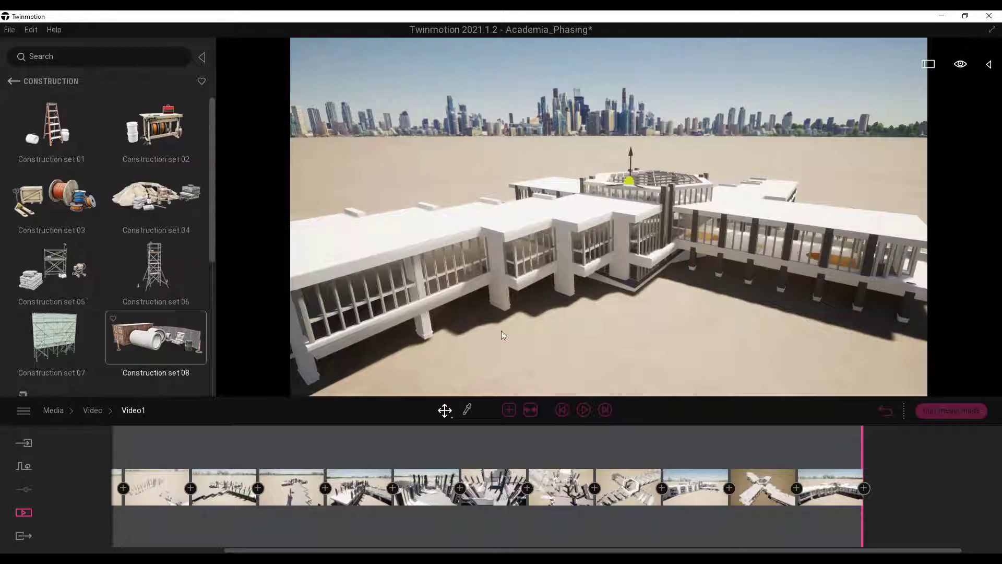
# - Place a Note from the library's Tools category on the roof of the building's long front wing
pyautogui.click(13, 82)
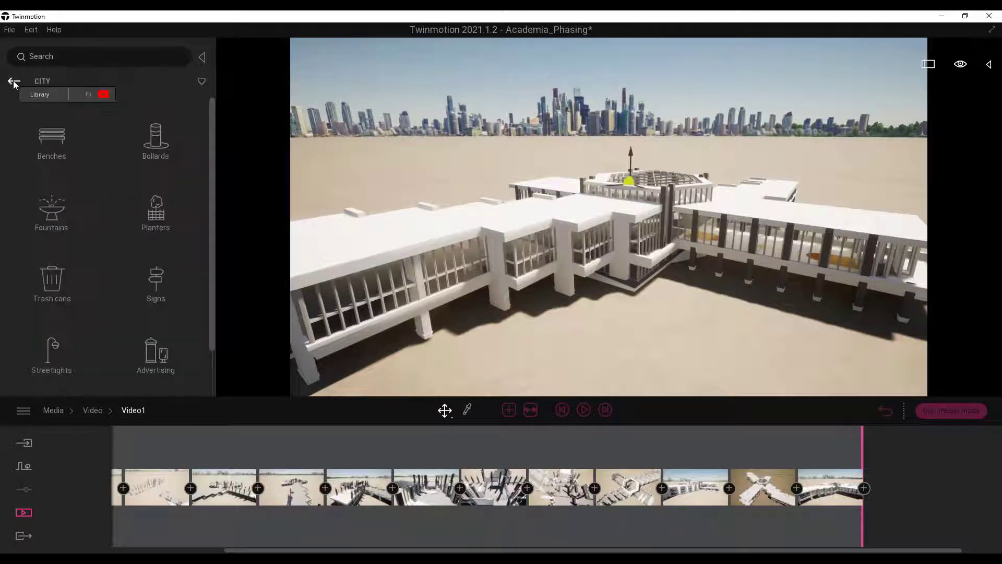
pyautogui.click(14, 81)
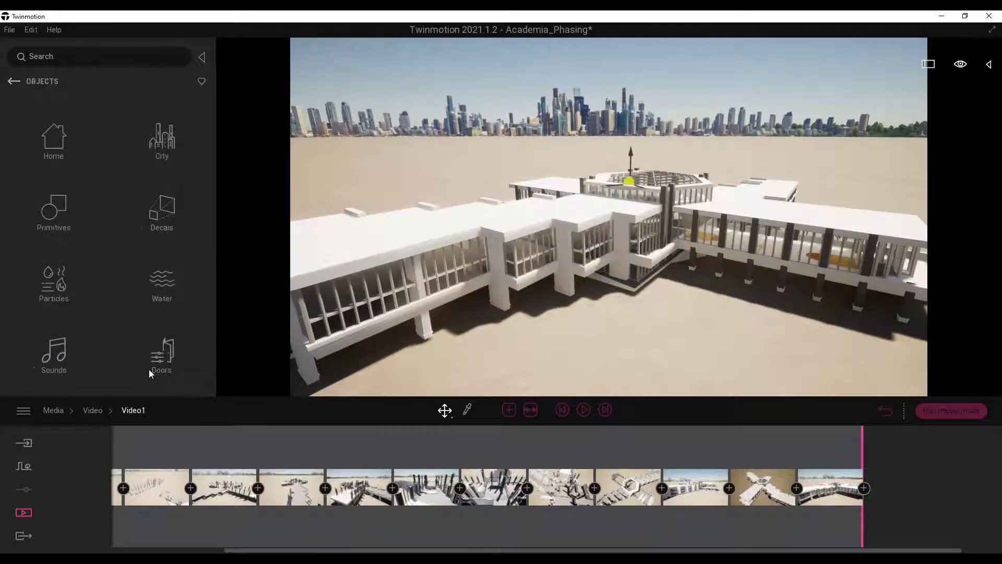
pyautogui.click(13, 81)
pyautogui.click(152, 362)
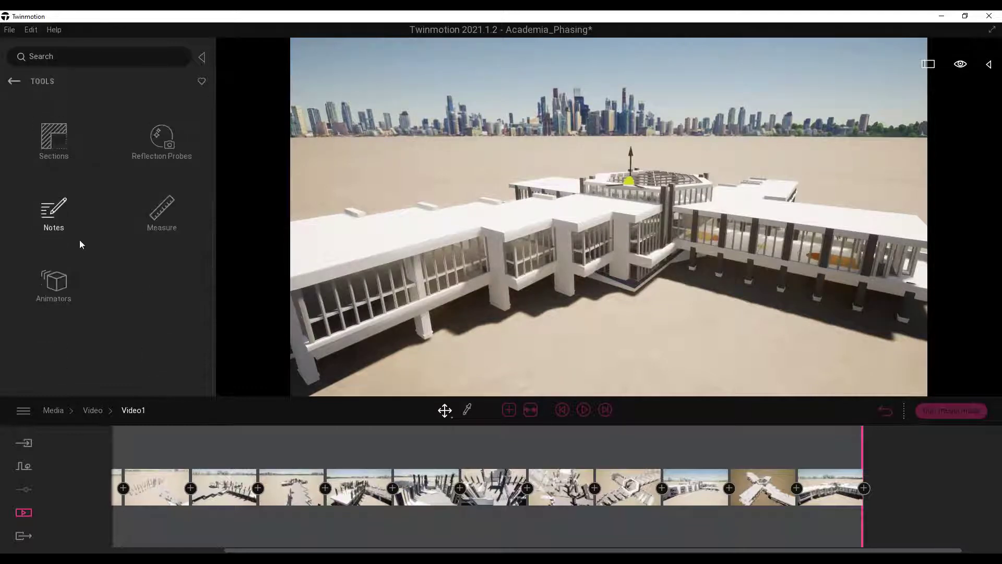
pyautogui.click(52, 219)
pyautogui.moveTo(50, 123); pyautogui.dragTo(401, 222)
pyautogui.click(378, 235)
pyautogui.press('w')
pyautogui.press('a')
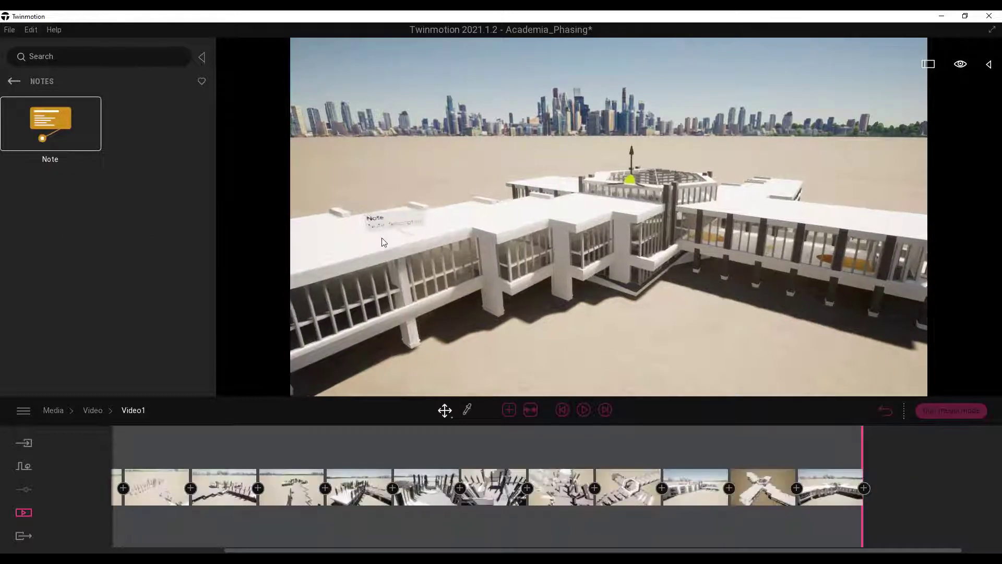
# - Greatly enlarge the note on the roof so its text is readable from a distance
pyautogui.click(435, 212)
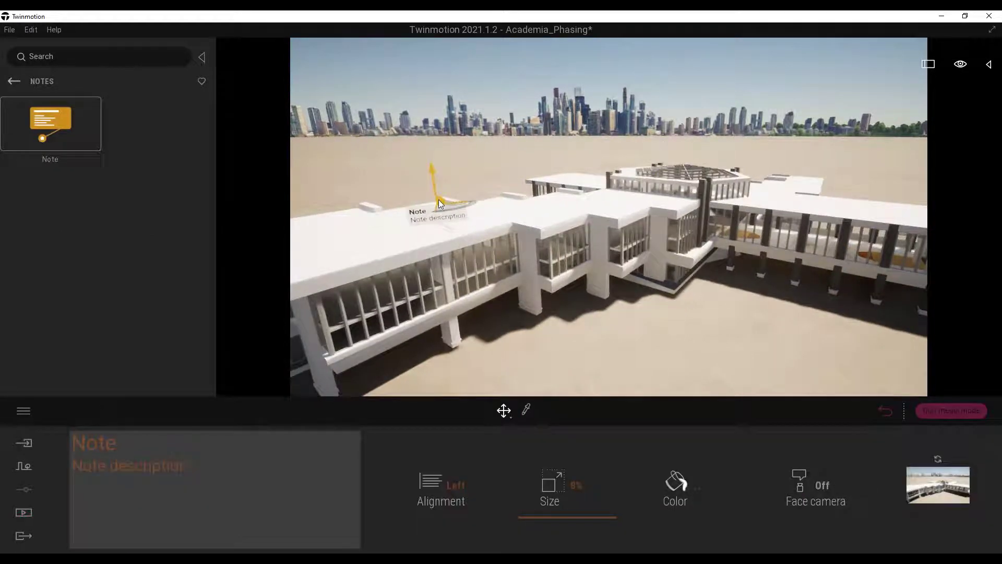
pyautogui.press('space')
pyautogui.press('space')
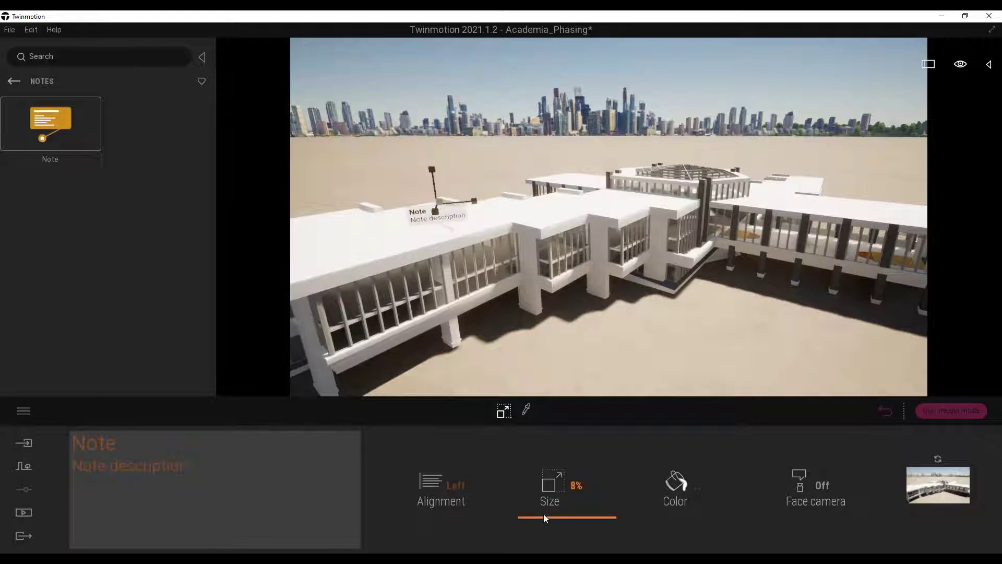
pyautogui.moveTo(543, 518); pyautogui.dragTo(566, 517)
pyautogui.press('Escape')
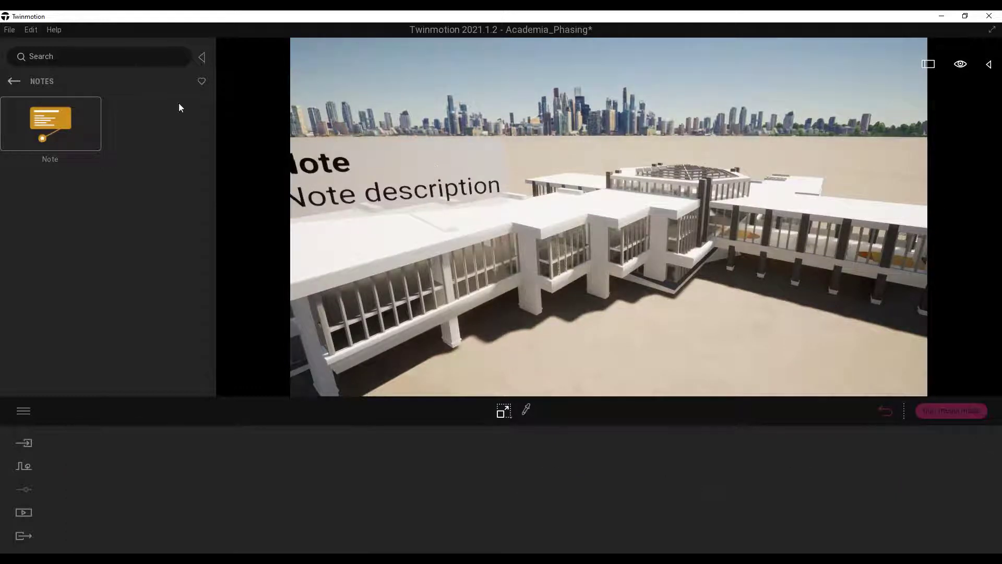
# - Add a Measure Tool dimension running up the front pillar from the ground to just below the roof
pyautogui.click(30, 83)
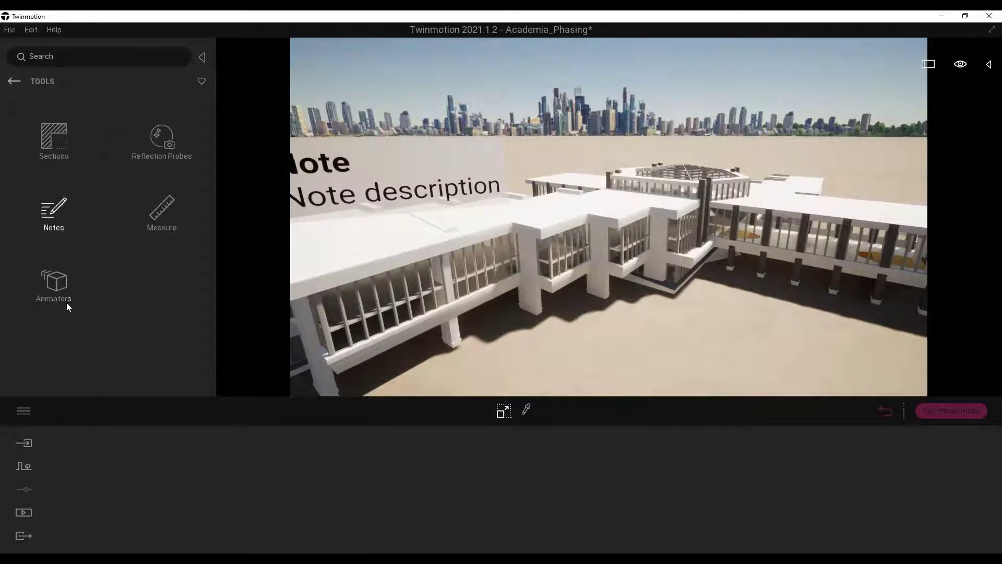
pyautogui.click(160, 212)
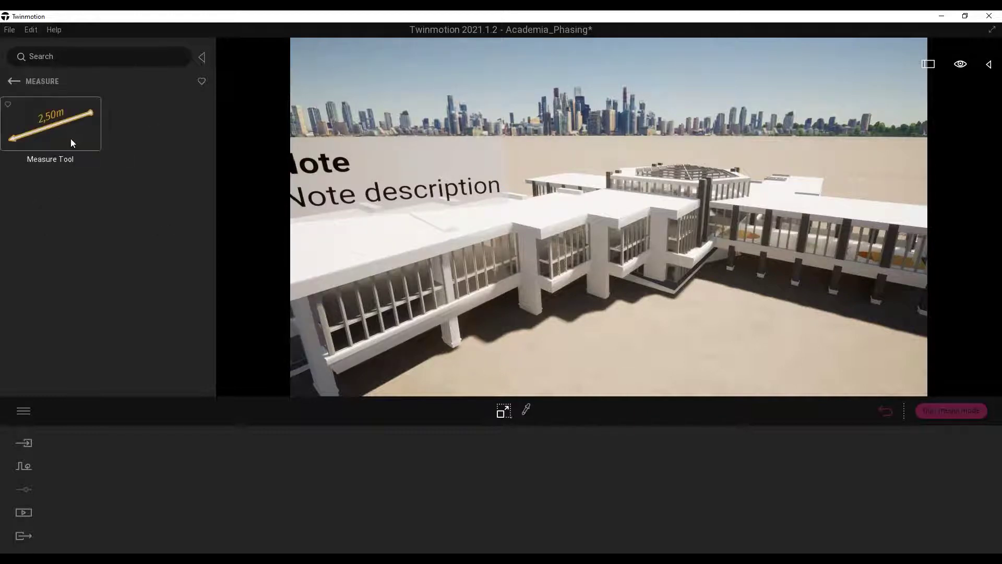
pyautogui.moveTo(72, 142)
pyautogui.mouseDown()
pyautogui.moveTo(521, 329)
pyautogui.moveTo(531, 321)
pyautogui.mouseUp()
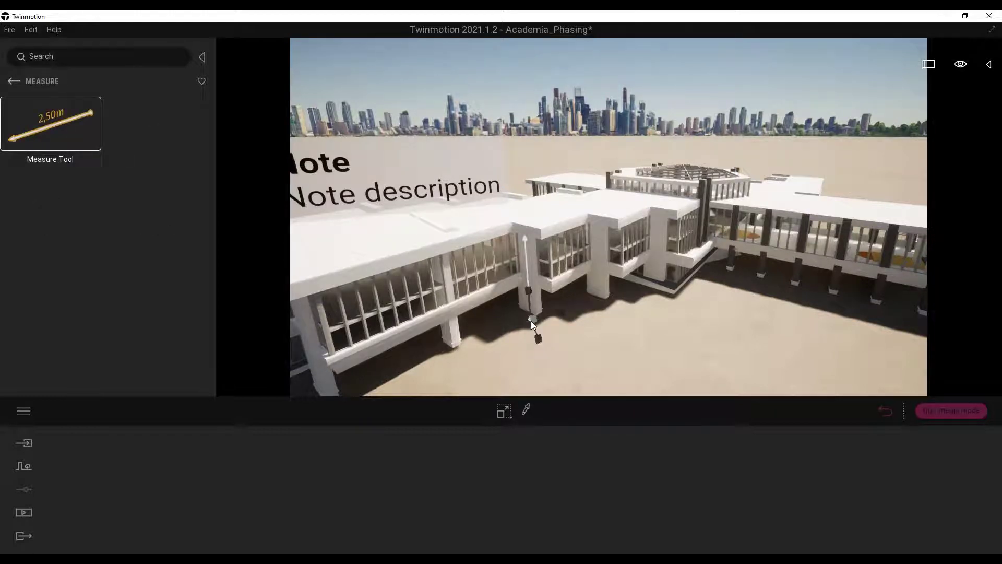
pyautogui.click(521, 280)
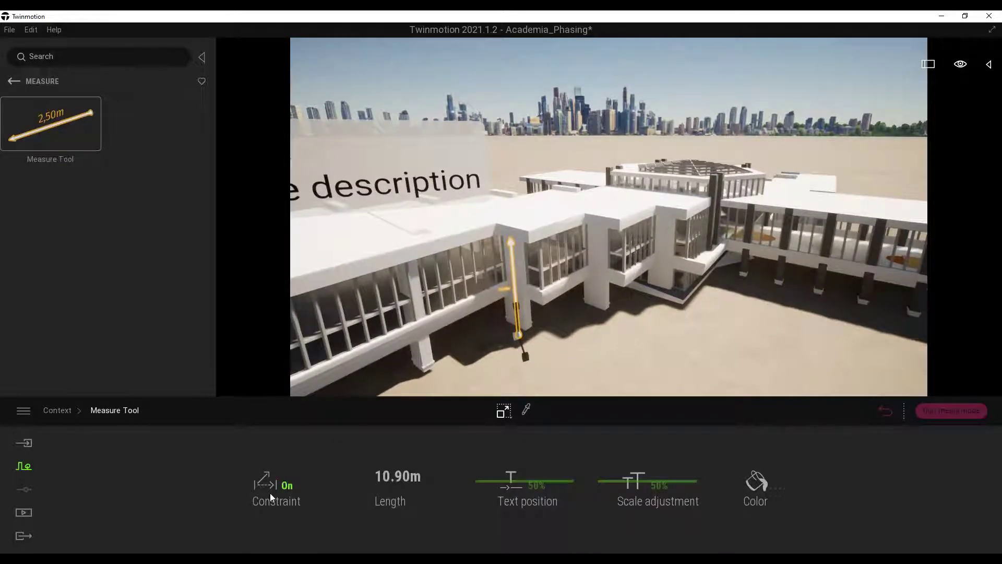
# - Set the pillar measurement's scale adjustment to 100% and deselect it
pyautogui.moveTo(629, 481); pyautogui.dragTo(622, 413)
pyautogui.scroll(2, 504, 334)
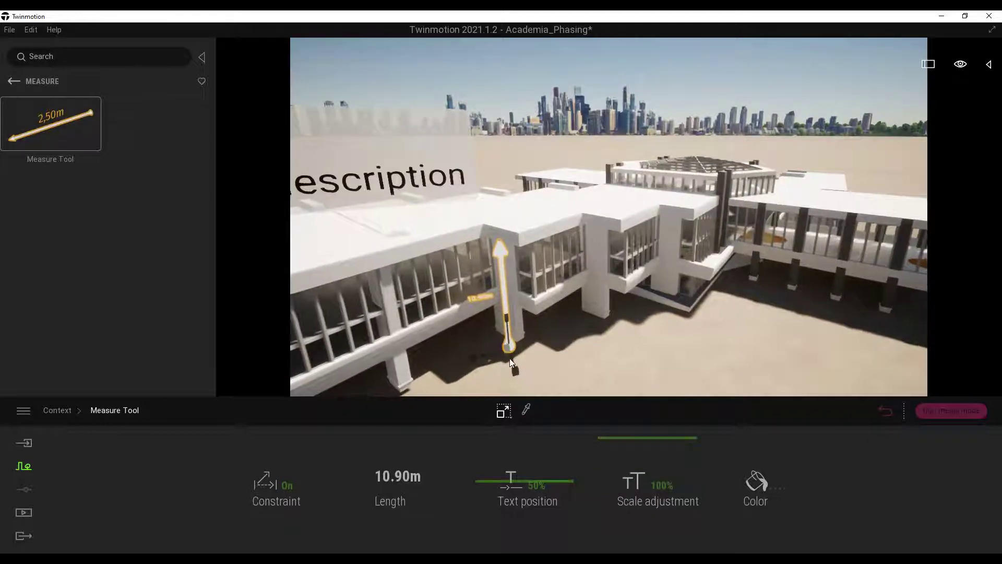
pyautogui.click(534, 349)
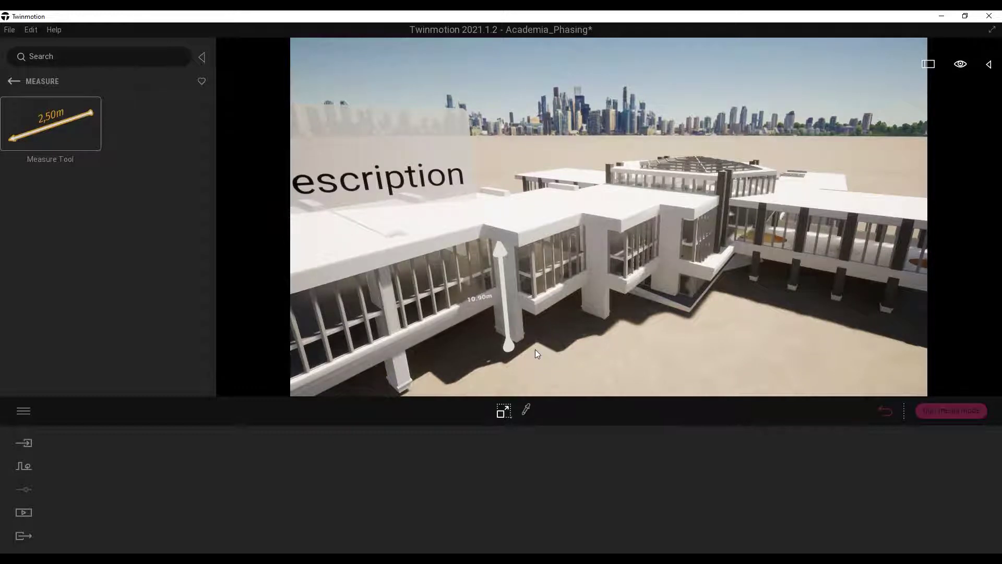
# - Place a Children Roundabout from the Rotators animators on the paved ground in front of the building
pyautogui.click(14, 81)
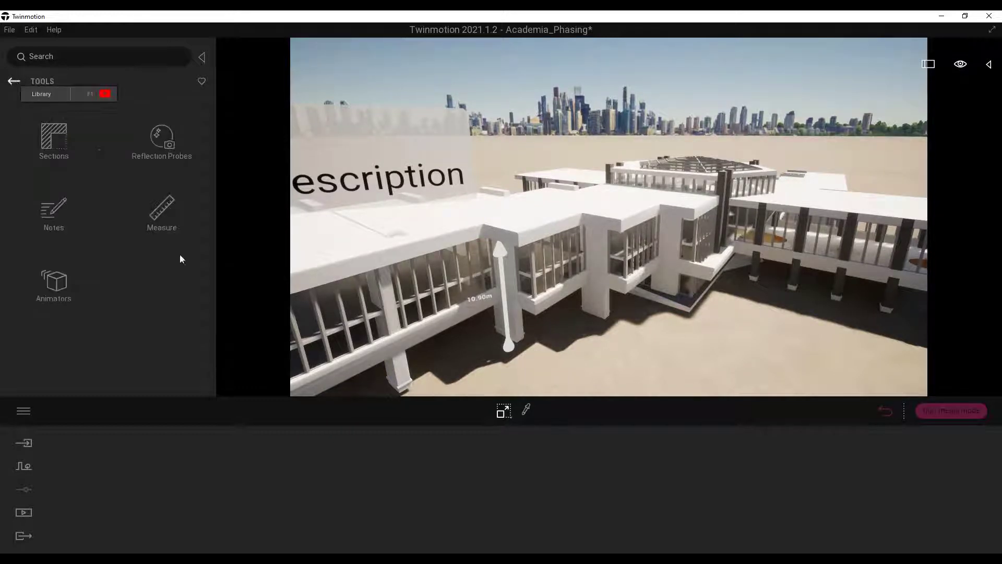
pyautogui.click(56, 282)
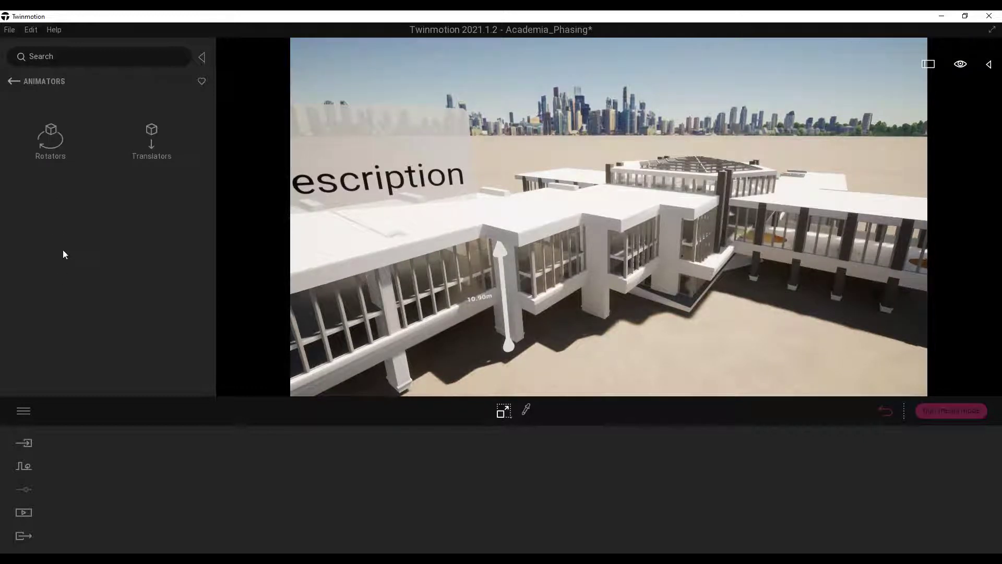
pyautogui.click(62, 140)
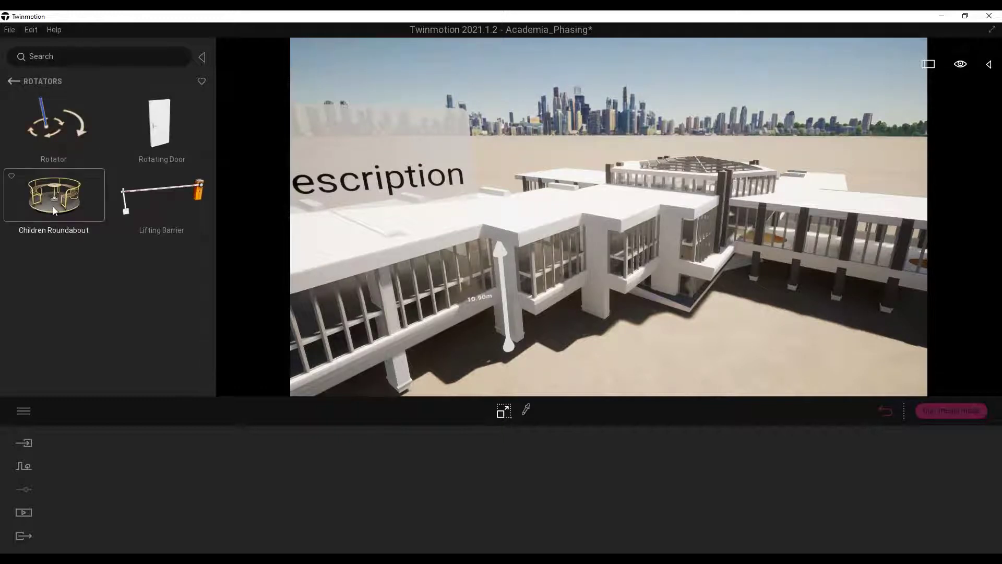
pyautogui.moveTo(52, 206); pyautogui.dragTo(684, 342)
pyautogui.moveTo(709, 356); pyautogui.dragTo(528, 278, button='right')
pyautogui.scroll(-10, 535, 249)
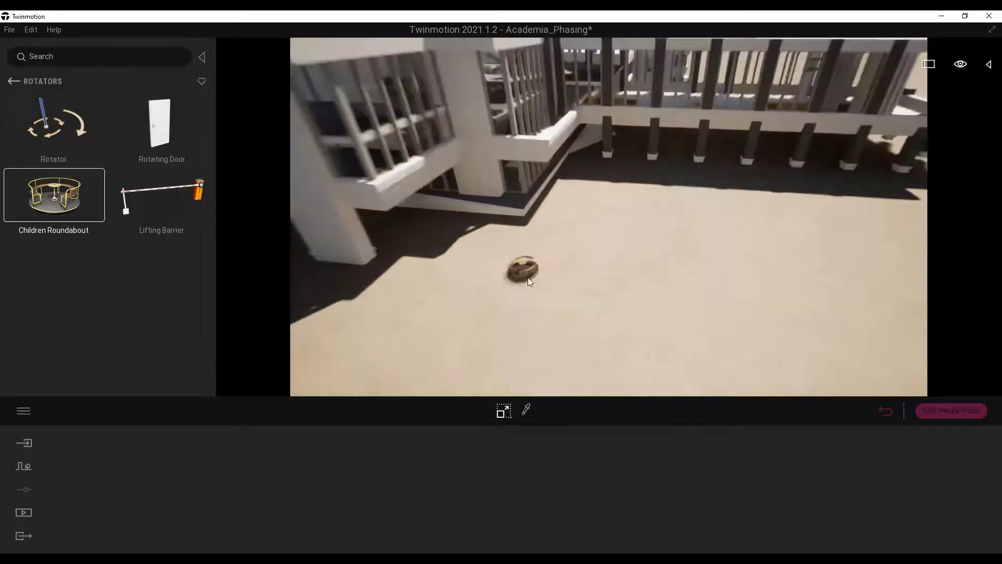
pyautogui.scroll(-10, 524, 282)
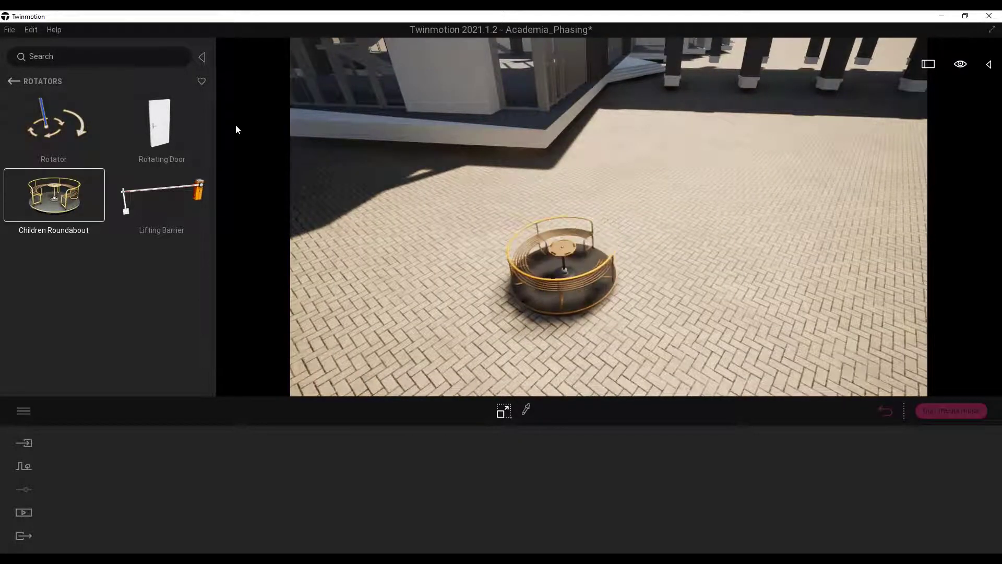
# - Place a Rotating Door on the paving beside the roundabout and view it up close
pyautogui.moveTo(163, 140); pyautogui.dragTo(708, 261)
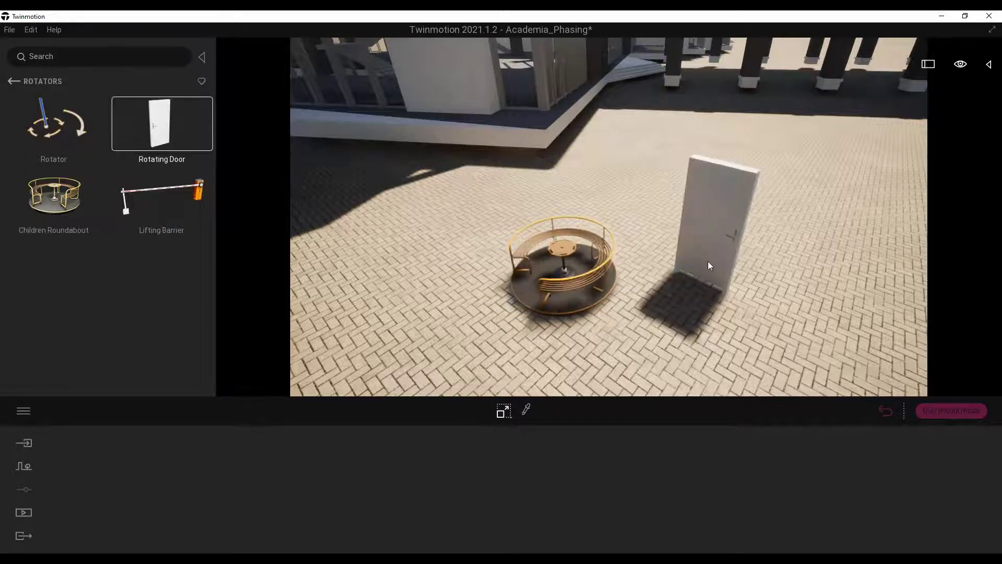
pyautogui.scroll(-3, 710, 260)
pyautogui.moveTo(710, 259); pyautogui.dragTo(621, 258, button='middle')
pyautogui.moveTo(697, 254); pyautogui.dragTo(575, 264, button='right')
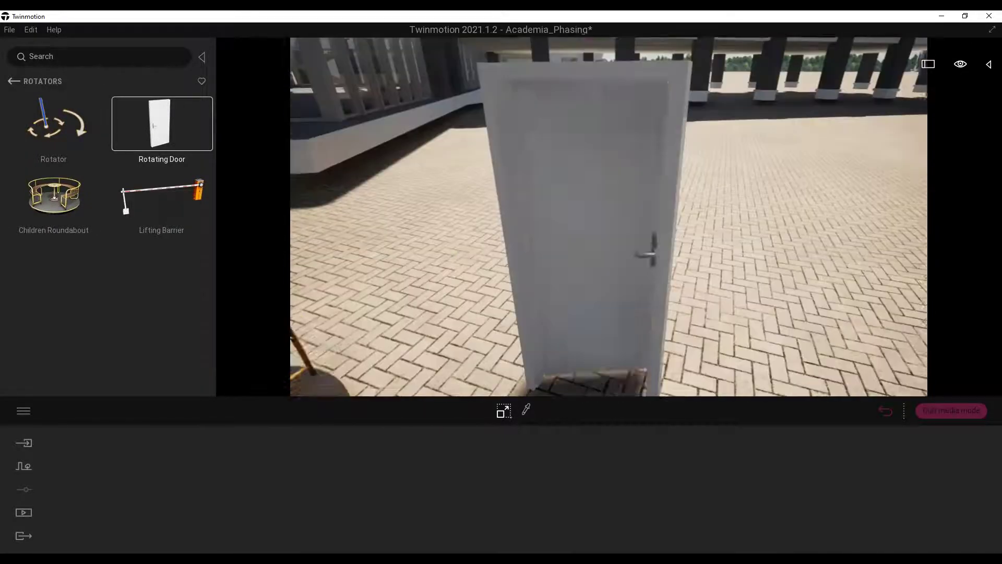
pyautogui.scroll(-4, 573, 270)
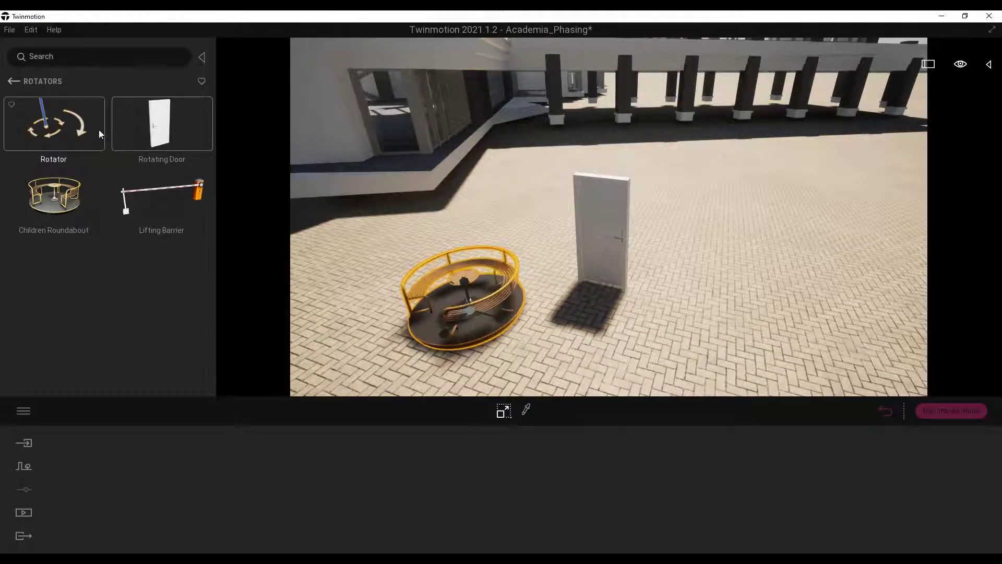
# - Show the scene's object list and view the roundabout and door together in the scene
pyautogui.click(71, 127)
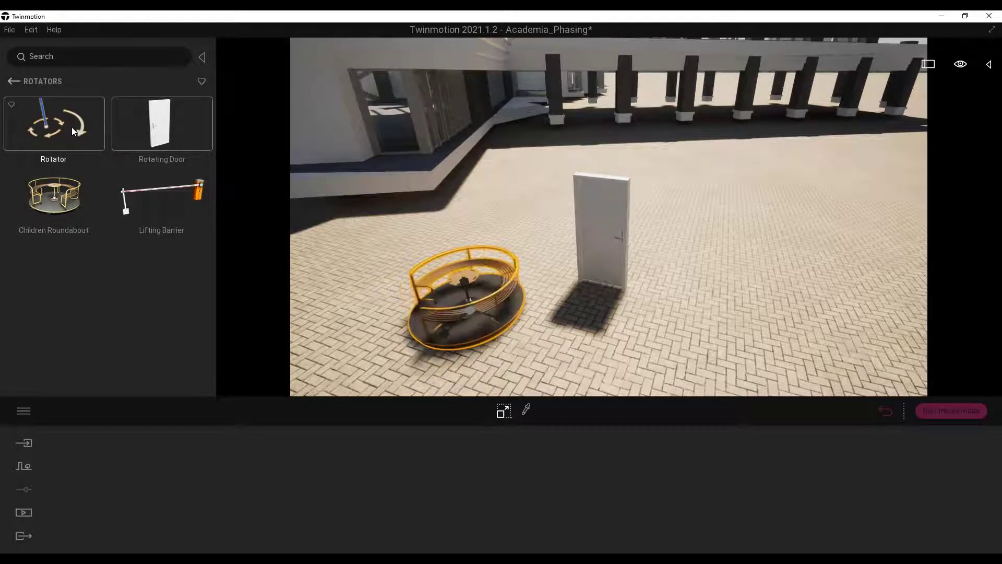
pyautogui.click(987, 64)
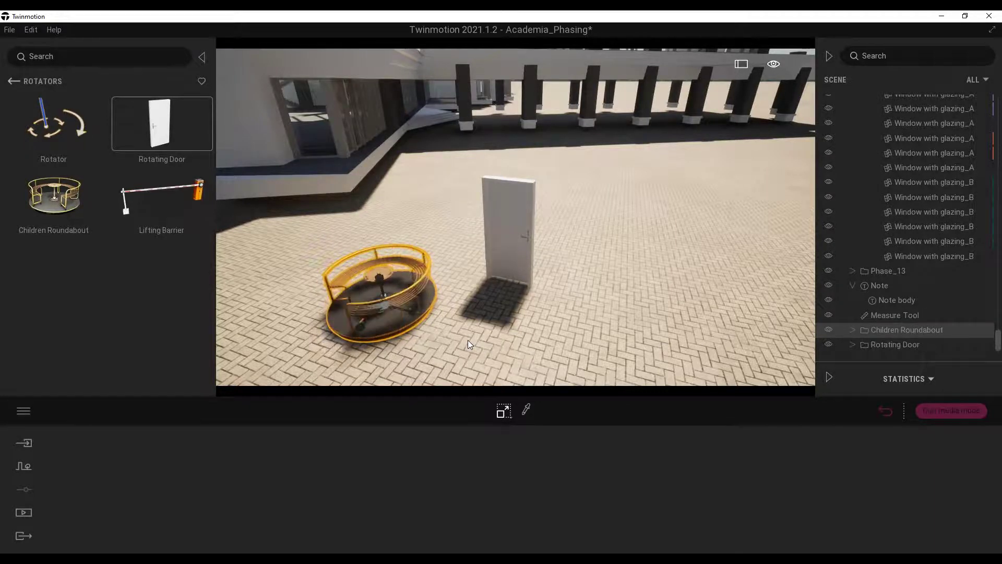
pyautogui.click(507, 313)
pyautogui.moveTo(507, 313); pyautogui.dragTo(522, 308, button='middle')
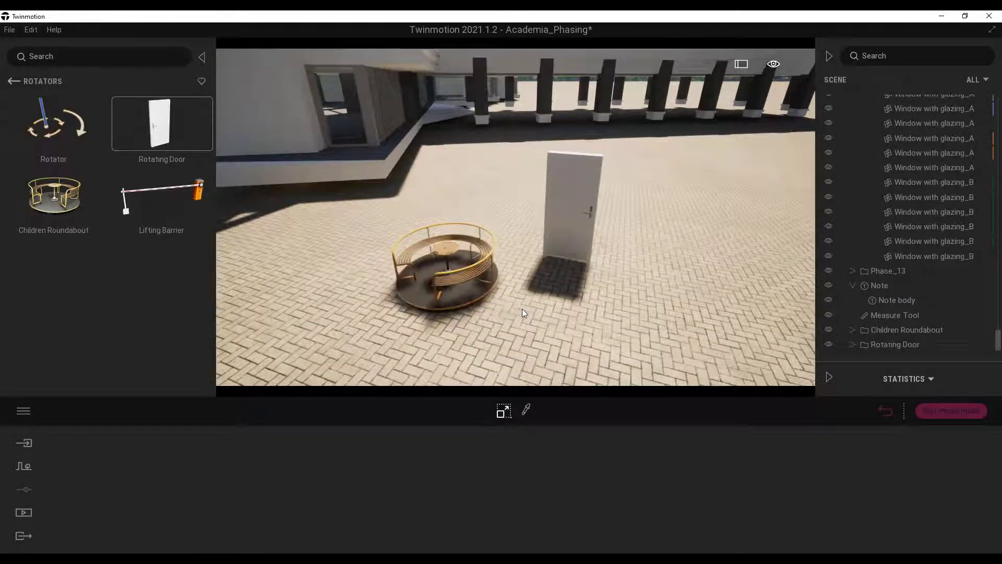
# - Browse the library from the Rotators back to the Construction objects in the City category
pyautogui.click(14, 82)
pyautogui.click(14, 82)
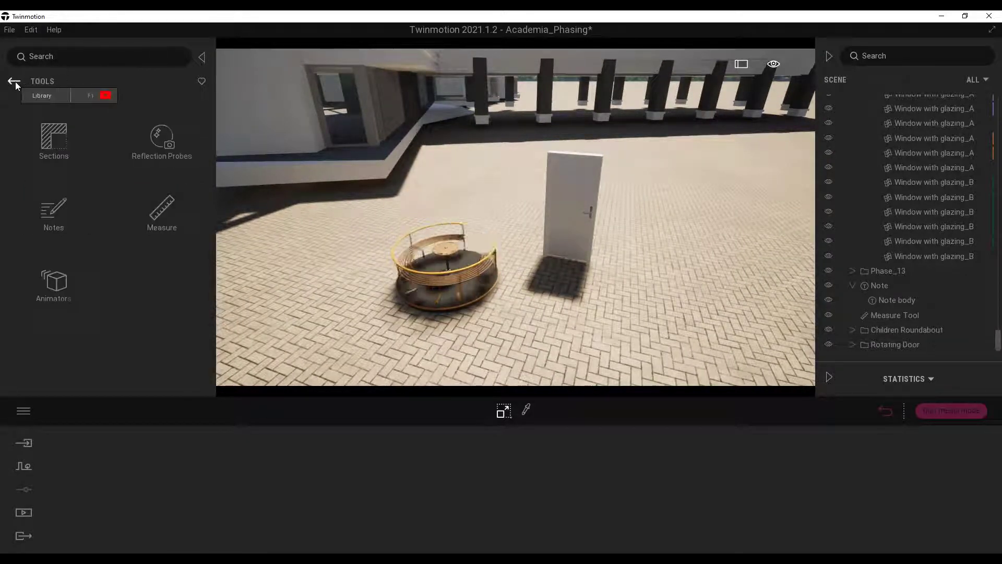
pyautogui.click(14, 82)
pyautogui.click(54, 282)
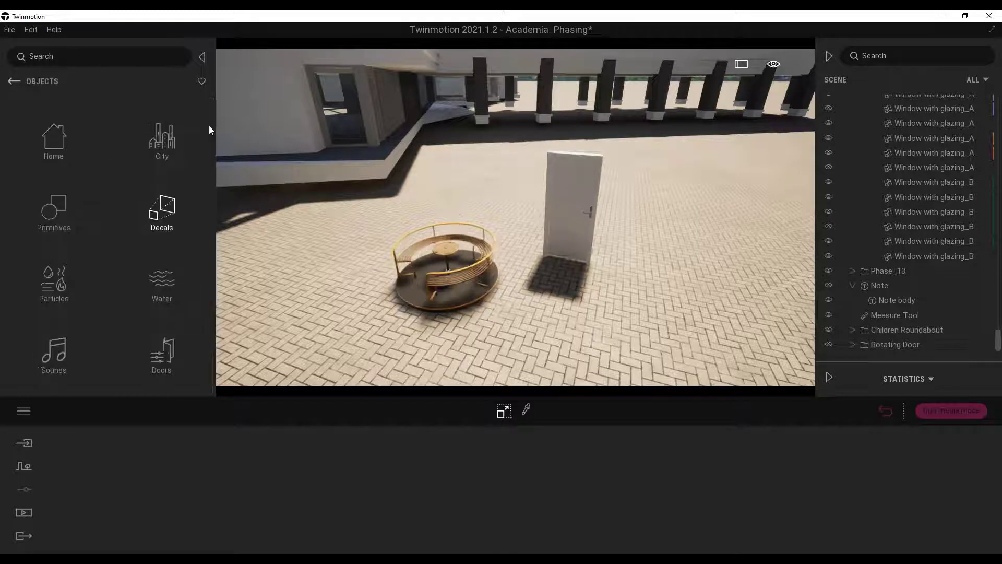
pyautogui.click(145, 151)
pyautogui.scroll(-3, 120, 247)
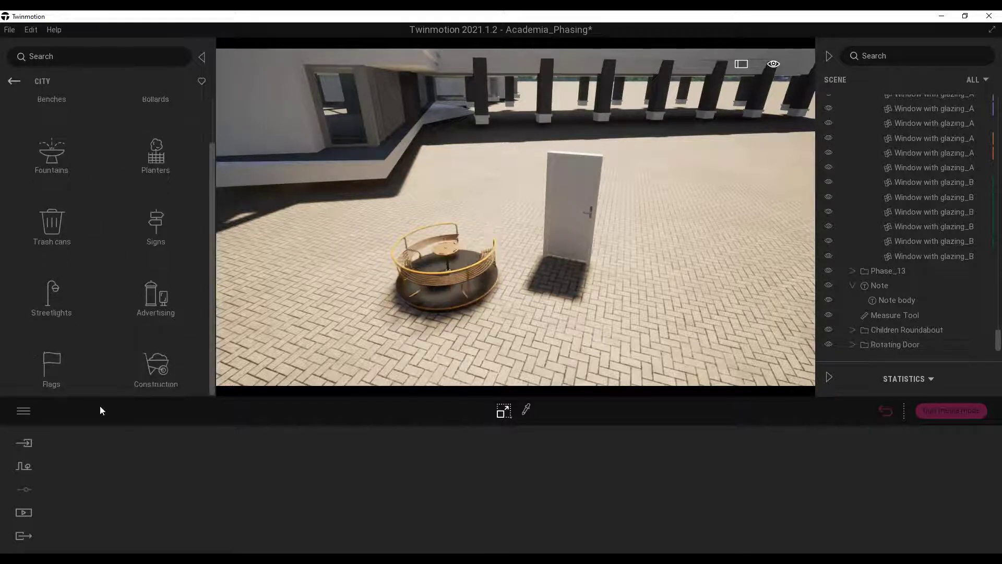
pyautogui.click(139, 335)
# - Look through the construction sets and return to the library's Objects category
pyautogui.scroll(-3, 102, 254)
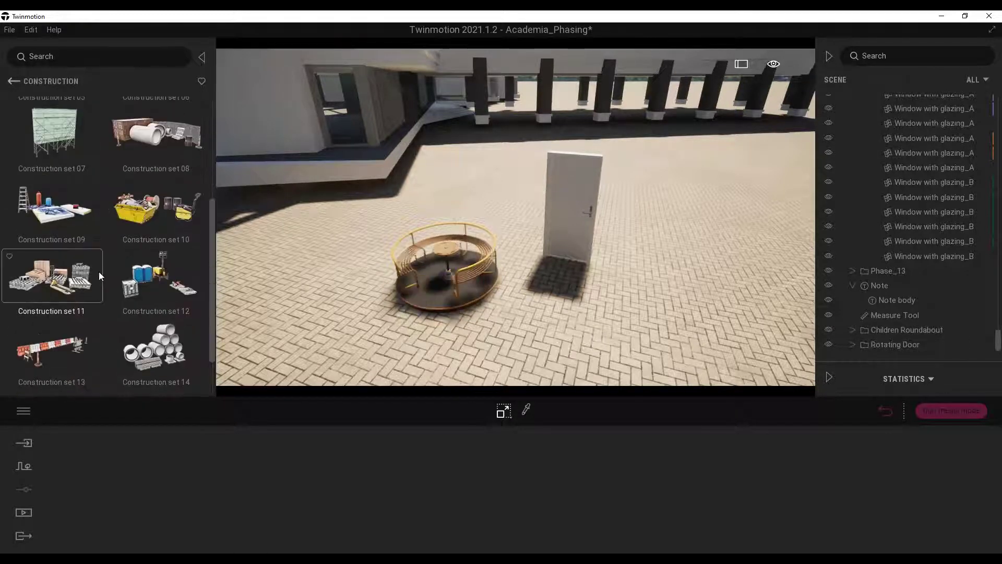
pyautogui.scroll(2, 98, 270)
pyautogui.scroll(-2, 96, 268)
pyautogui.scroll(3, 61, 327)
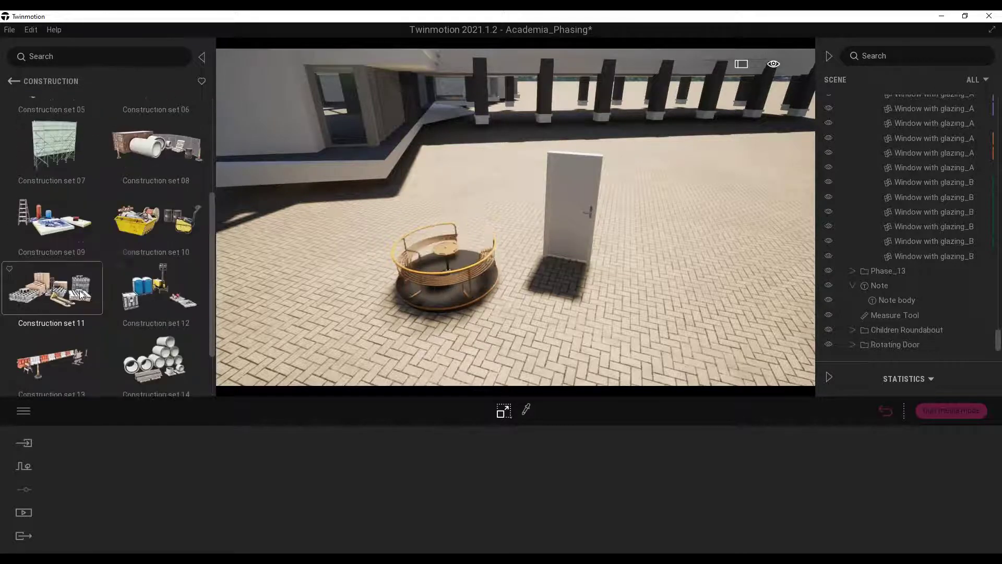
pyautogui.click(13, 81)
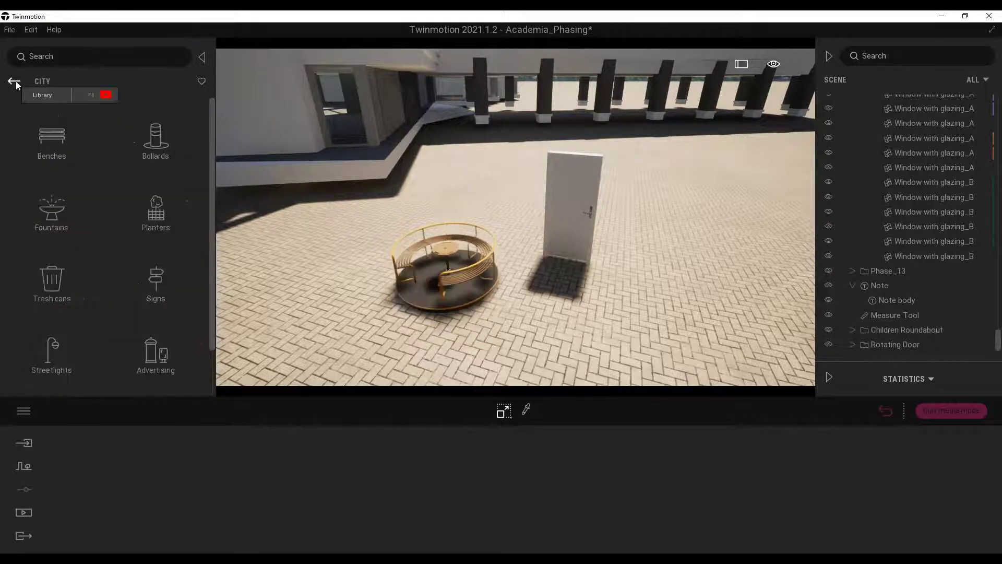
pyautogui.click(15, 82)
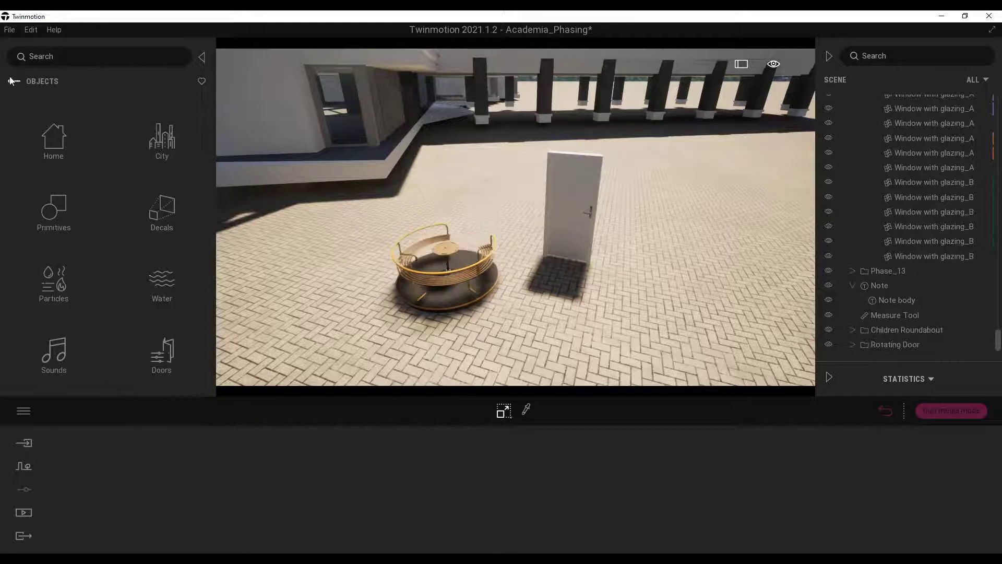
# - Place the Crane Animated construction machine on the open ground in front of the building and view both from above
pyautogui.click(10, 81)
pyautogui.click(52, 355)
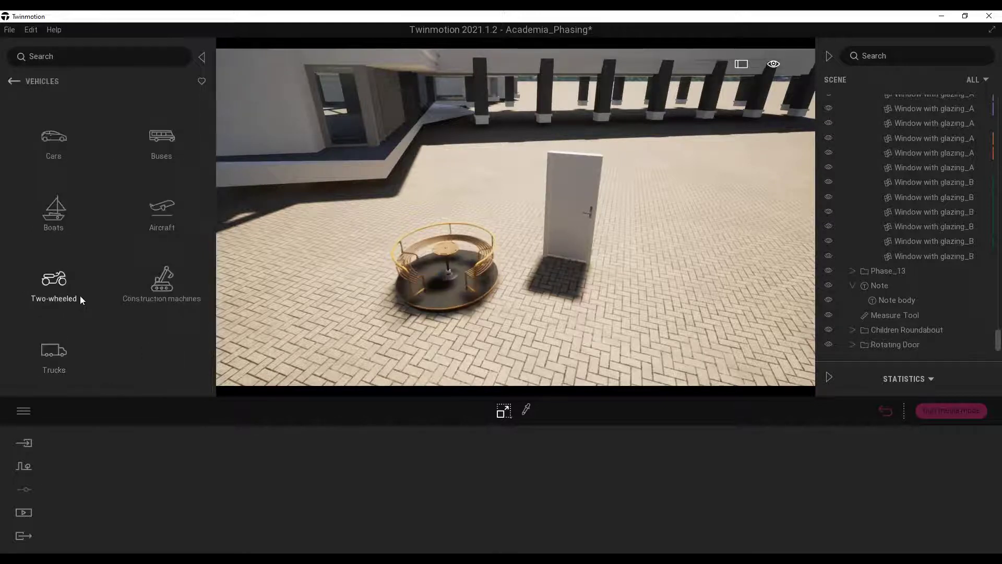
pyautogui.click(165, 284)
pyautogui.scroll(-5, 120, 277)
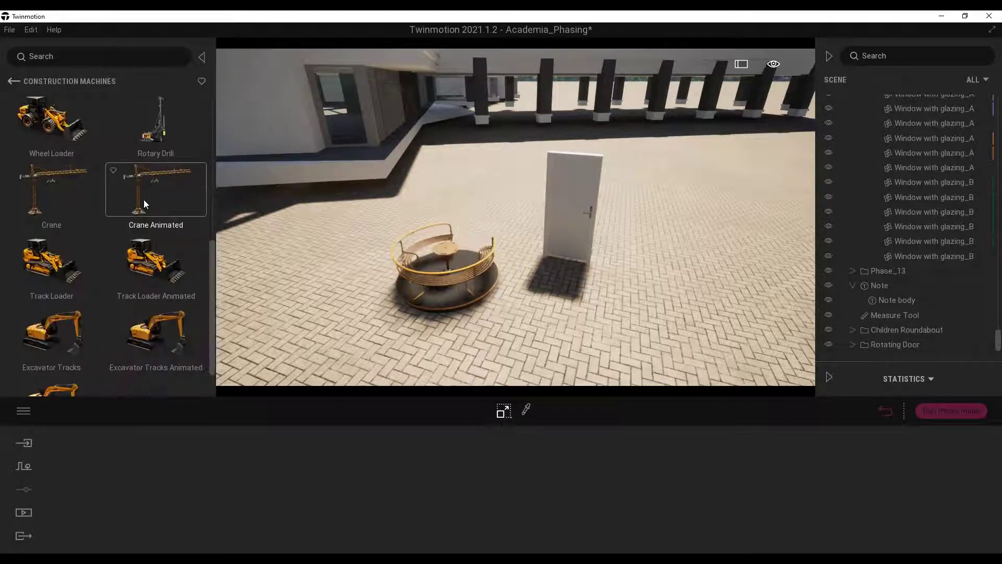
pyautogui.click(152, 194)
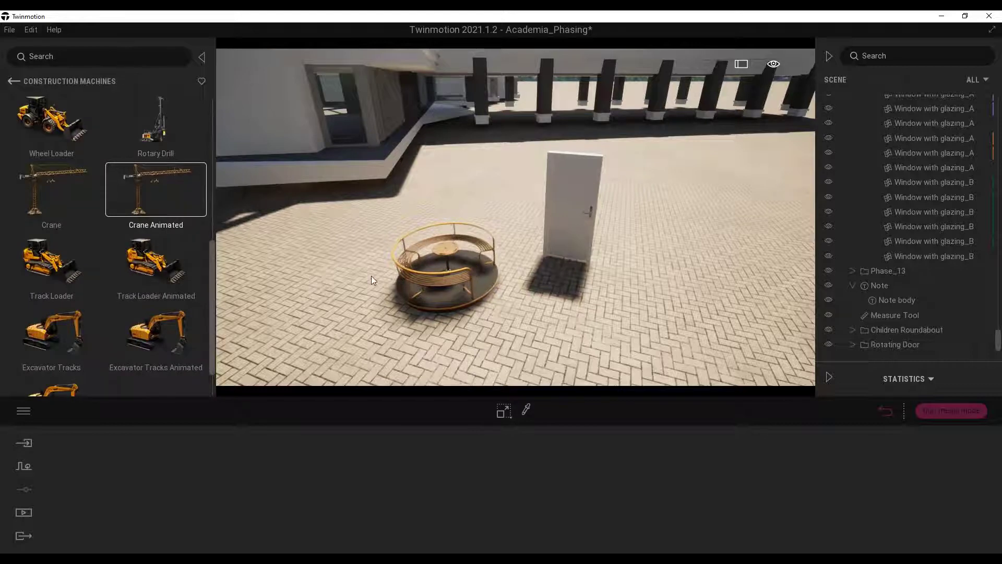
pyautogui.scroll(-10, 371, 276)
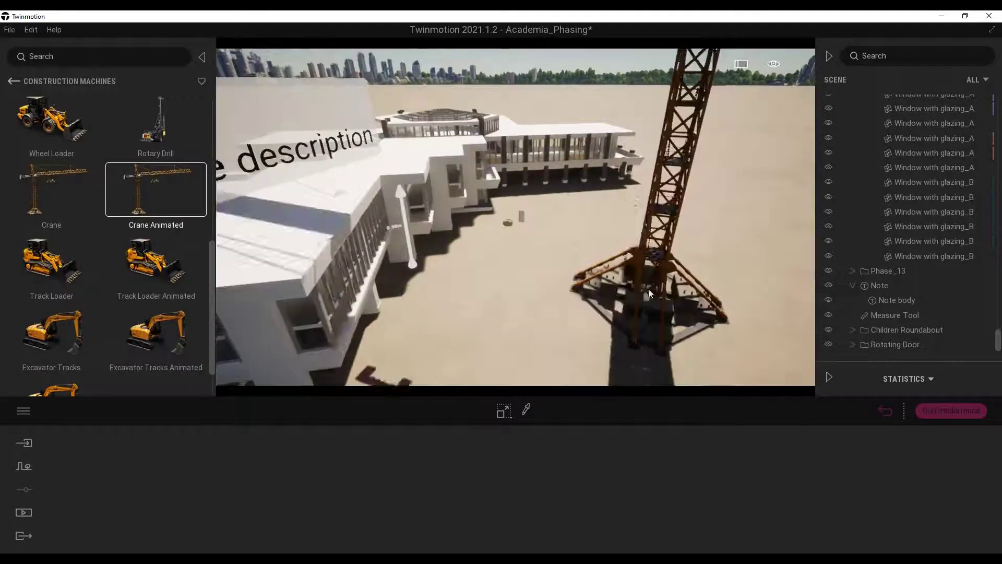
pyautogui.click(648, 289)
pyautogui.moveTo(648, 289); pyautogui.dragTo(662, 259, button='right')
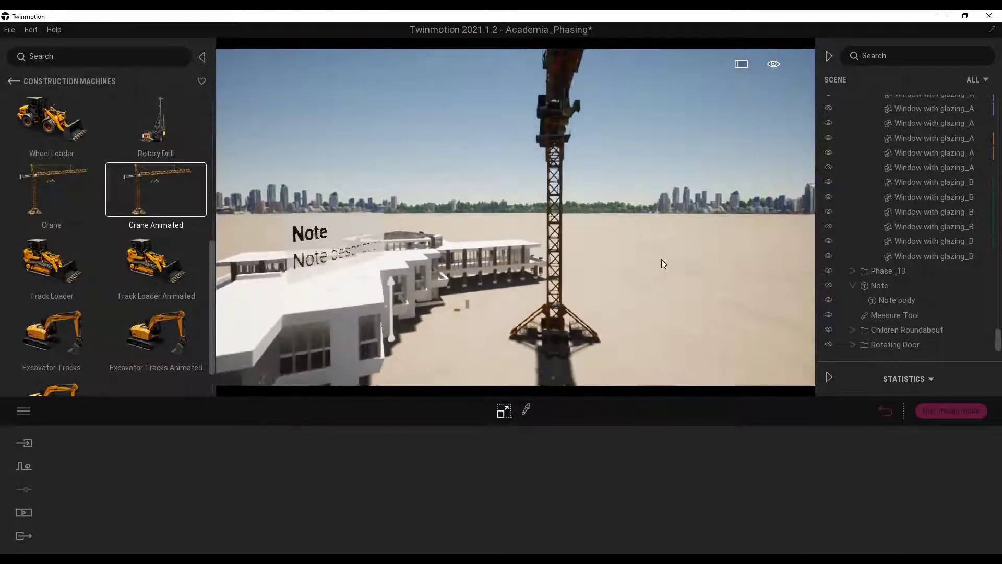
pyautogui.moveTo(662, 259); pyautogui.dragTo(652, 258, button='middle')
pyautogui.moveTo(653, 257); pyautogui.dragTo(506, 196, button='right')
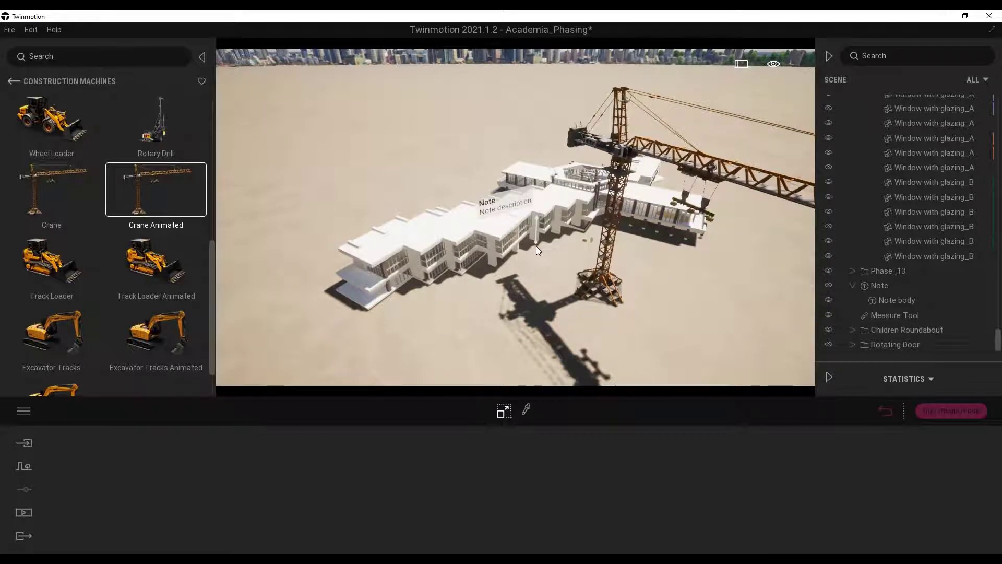
# - Delete the animated crane and the note above the building from the scene
pyautogui.click(604, 282)
pyautogui.press('Delete')
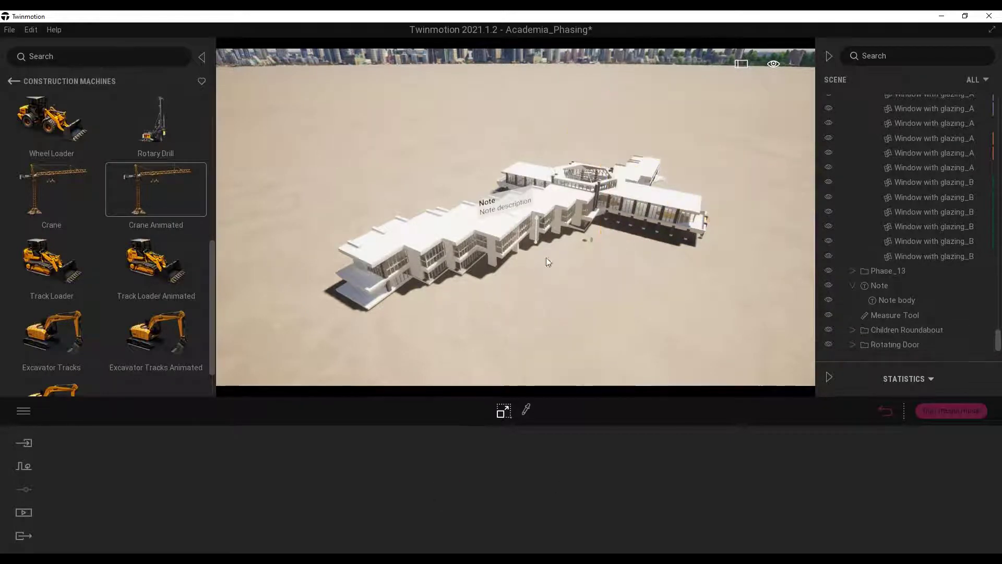
pyautogui.click(504, 204)
pyautogui.press('Delete')
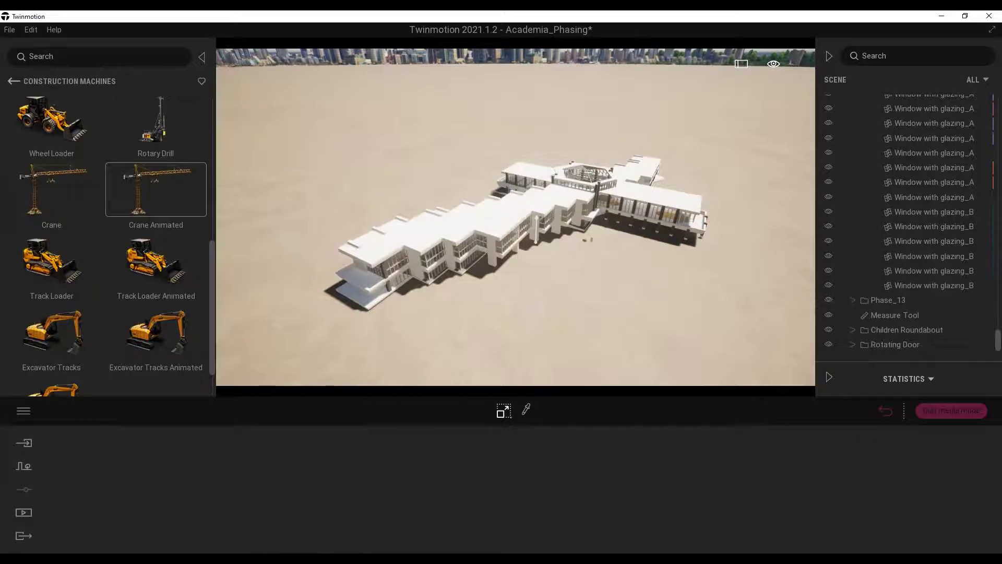